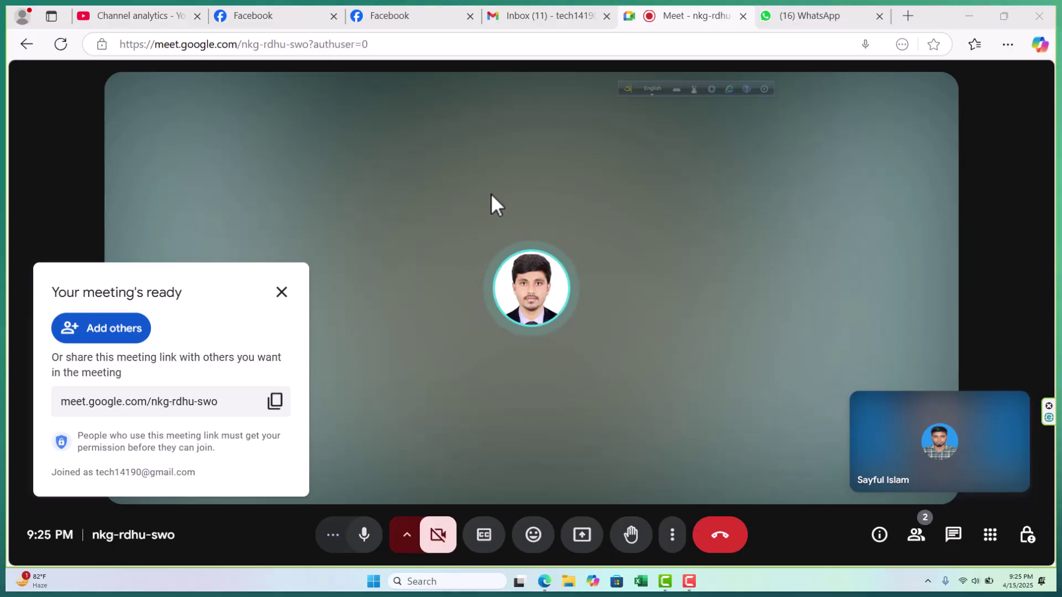
# Switch to WhatsApp, download PAID COURSE- 1 Model.pdf from the BSM CAD FULL PACKAGE PAID COURSE BATCH 01 group chat, and open it
pyautogui.click(847, 8)
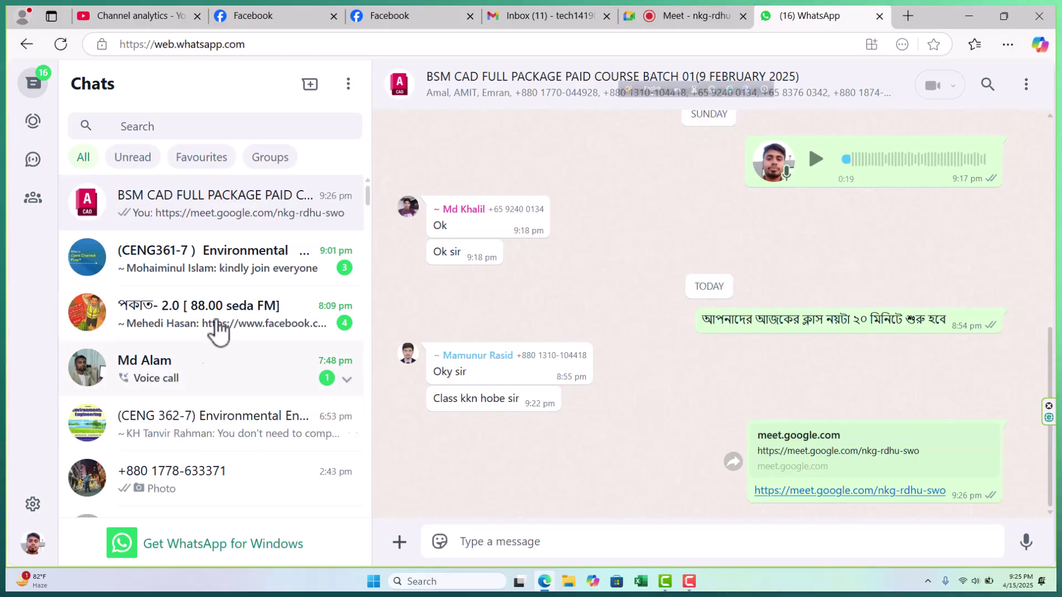
pyautogui.scroll(5, 489, 442)
pyautogui.scroll(8, 489, 443)
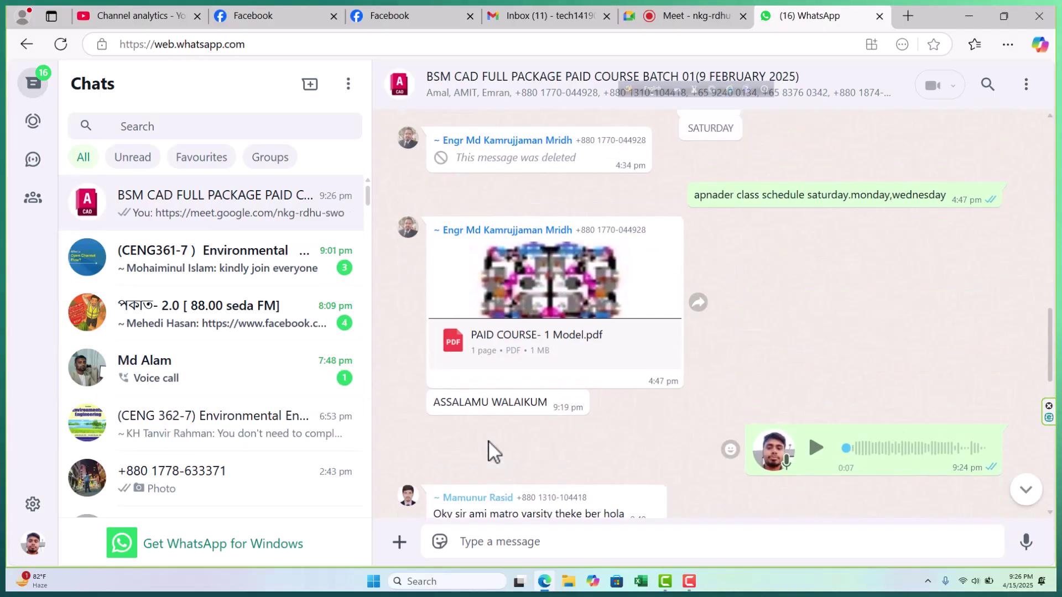
pyautogui.click(542, 285)
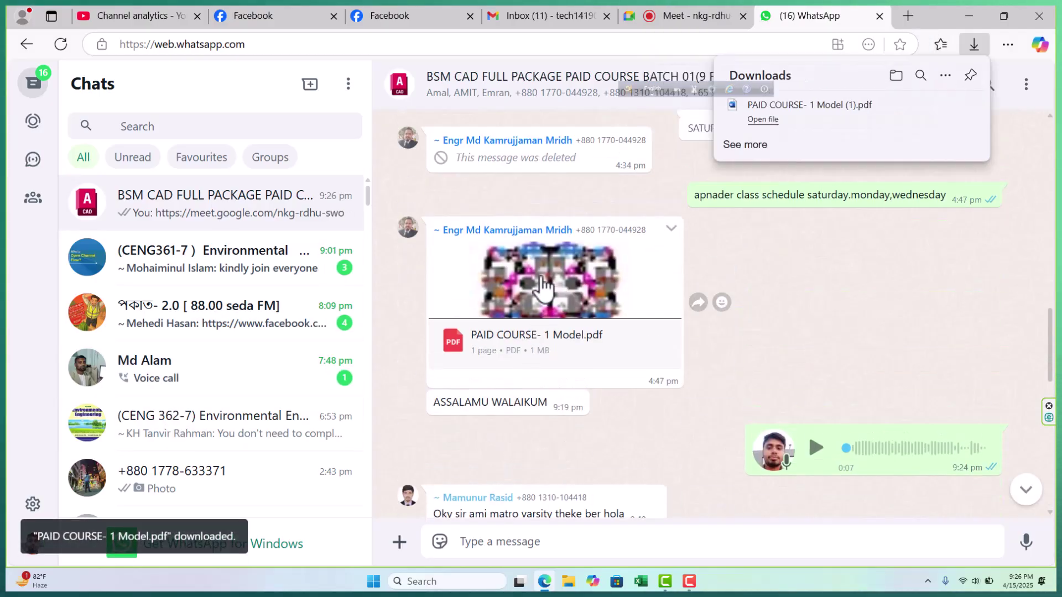
pyautogui.click(810, 114)
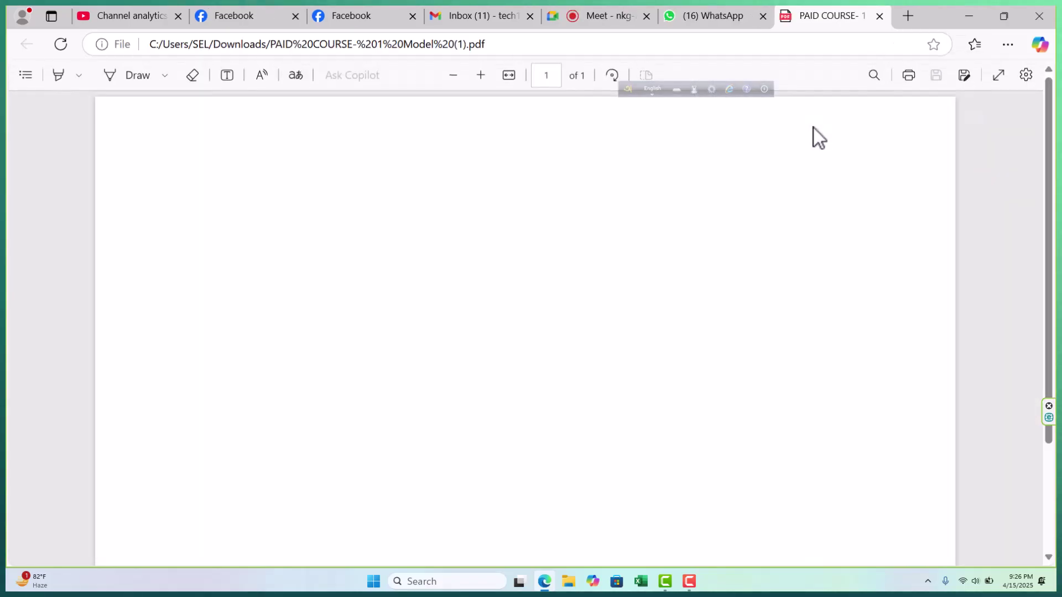
pyautogui.click(545, 581)
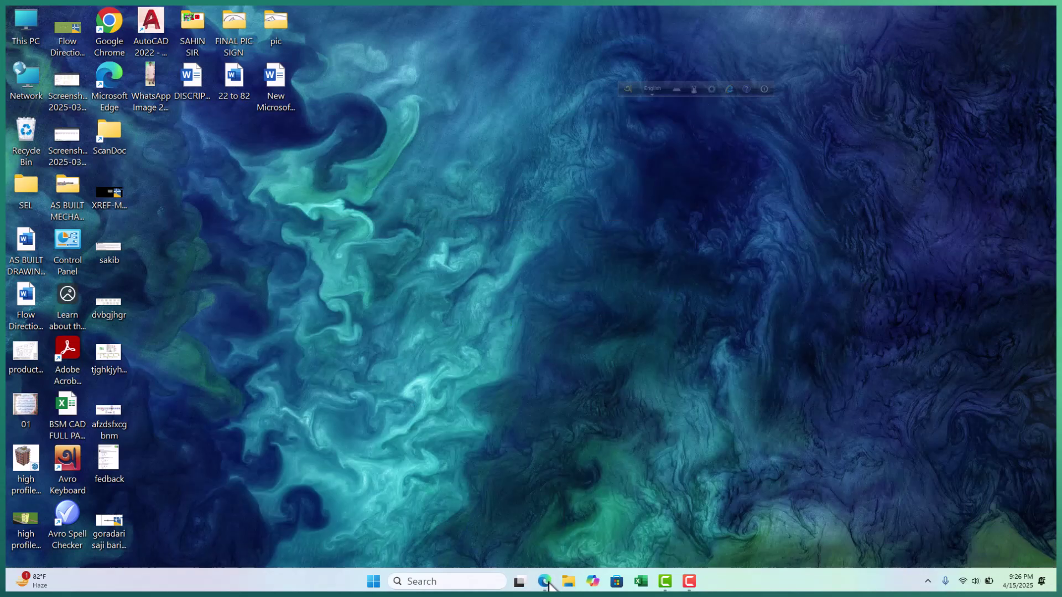
pyautogui.click(546, 583)
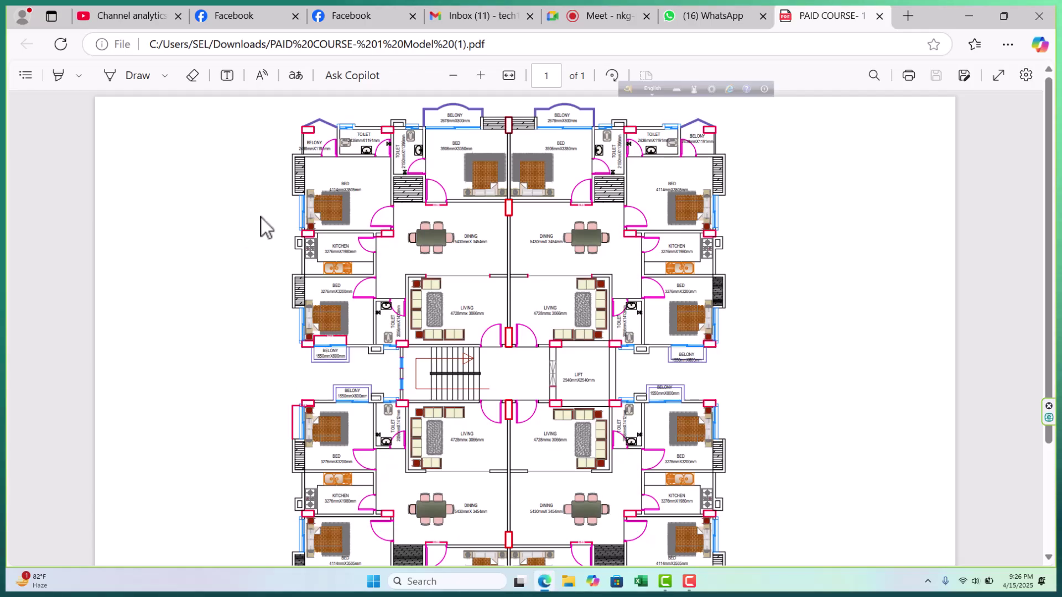
# Switch to the Google Meet call, share the entire screen with the participants, and dismiss the meeting-ready card
pyautogui.click(589, 17)
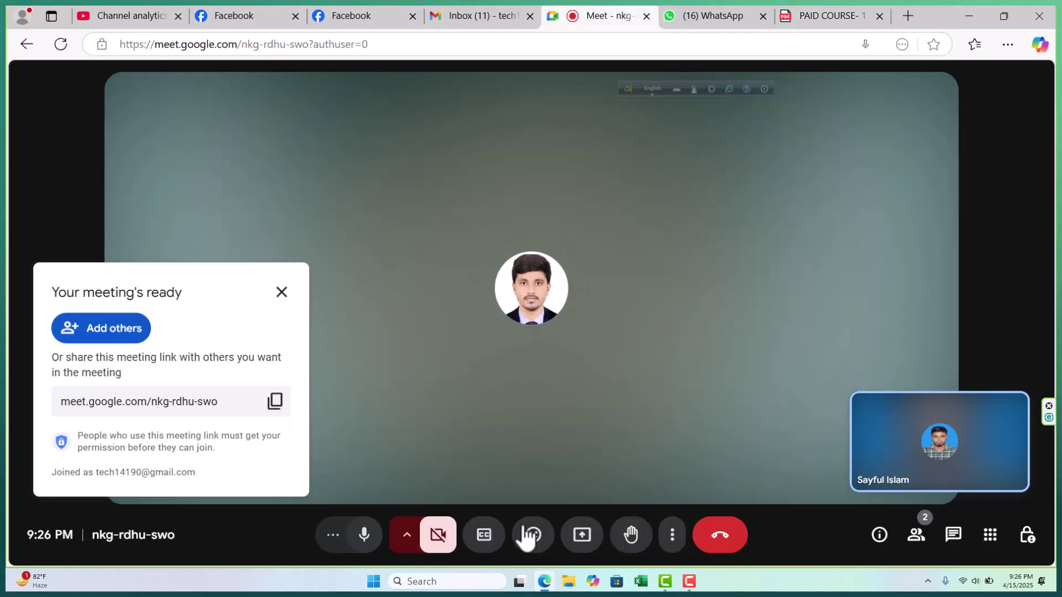
pyautogui.click(581, 545)
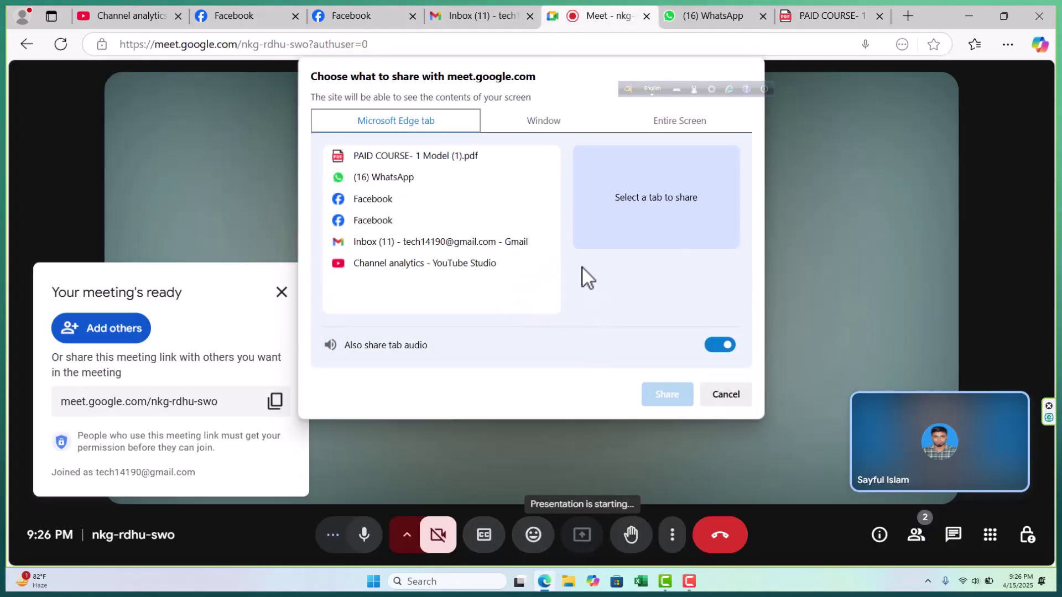
pyautogui.click(666, 121)
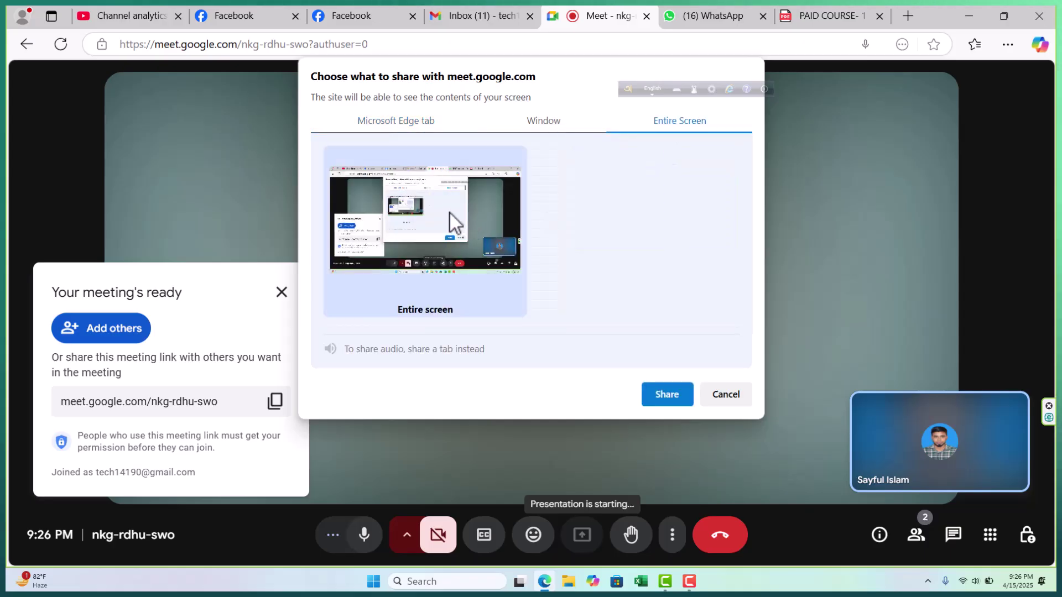
pyautogui.click(655, 396)
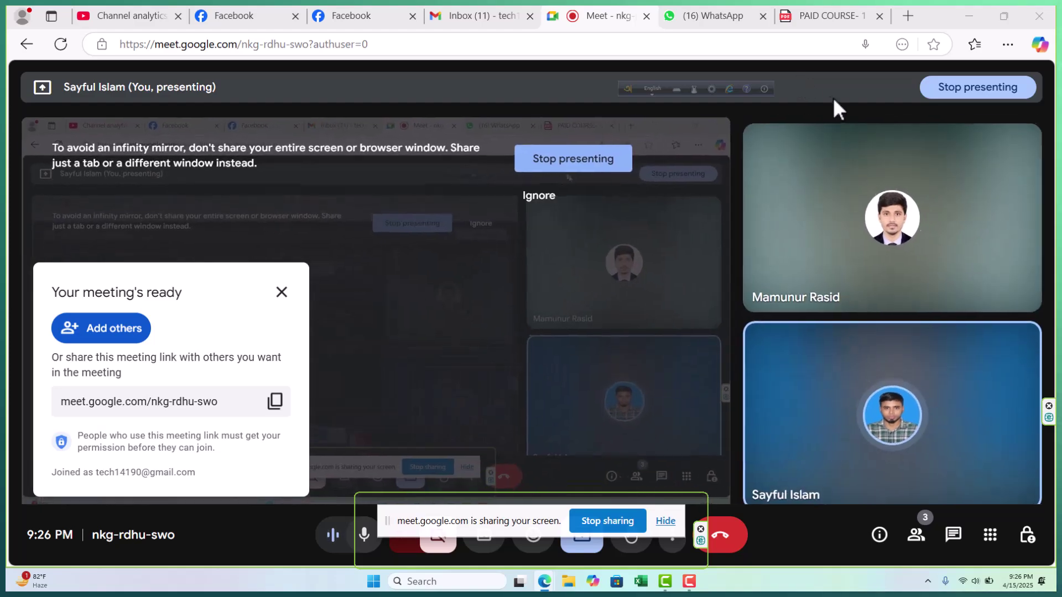
pyautogui.click(281, 292)
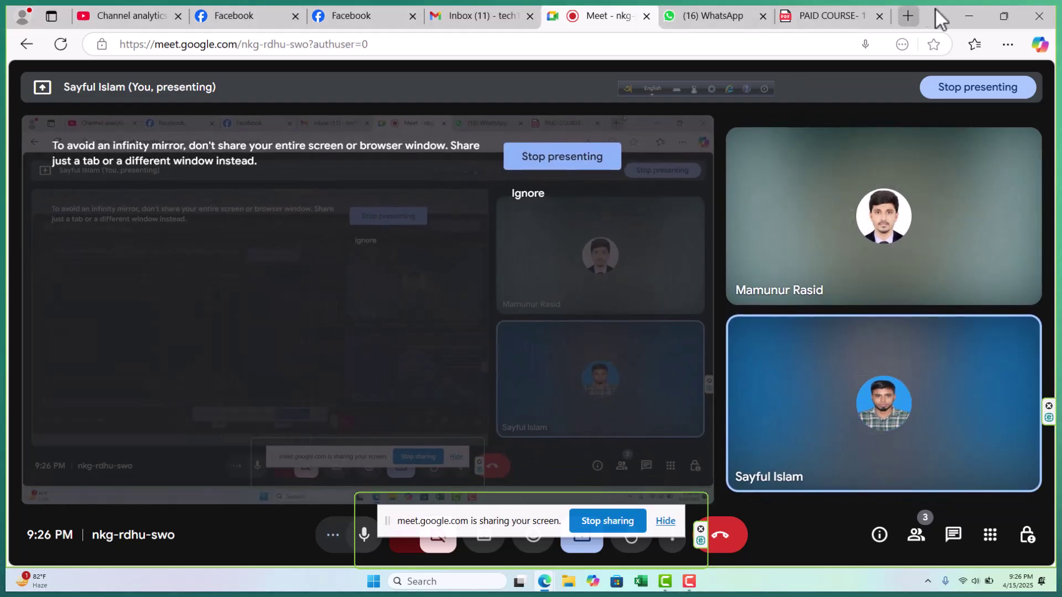
# Minimize the browser, hide the screen-sharing notice, and open the Documents (D:) drive in File Explorer
pyautogui.click(964, 14)
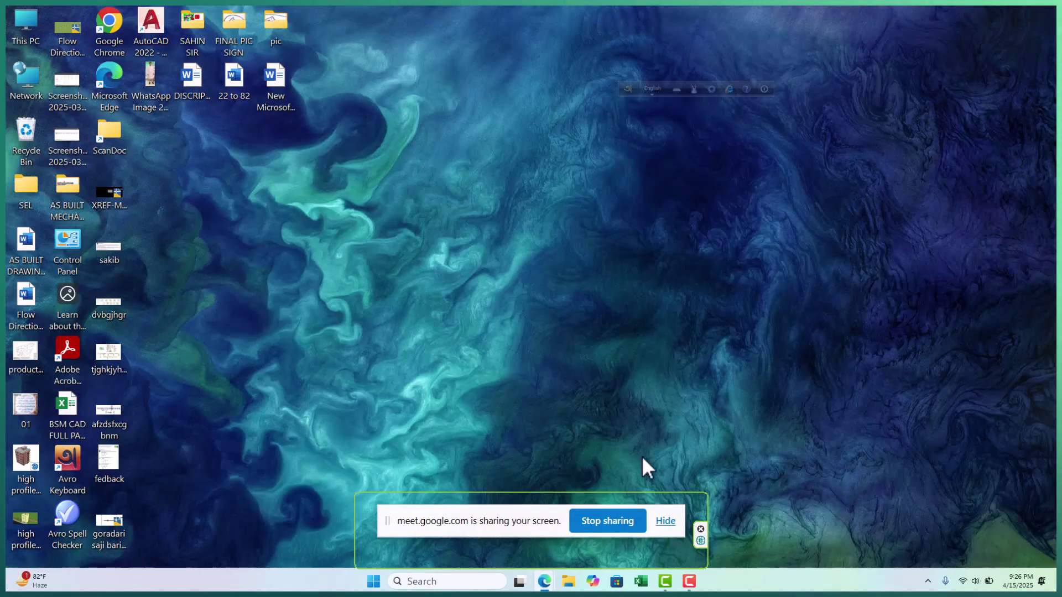
pyautogui.click(665, 521)
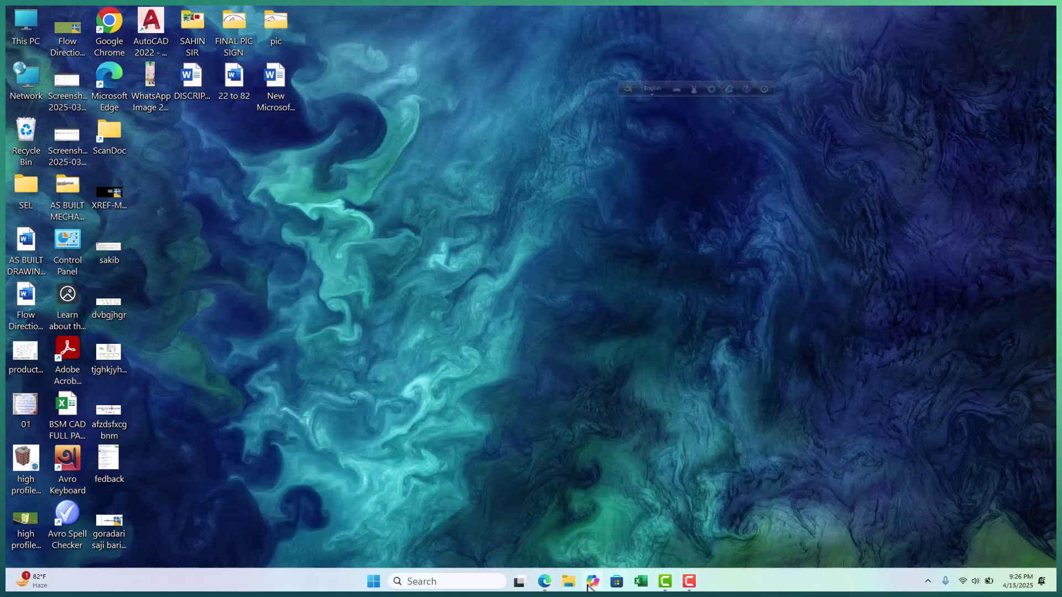
pyautogui.doubleClick(22, 26)
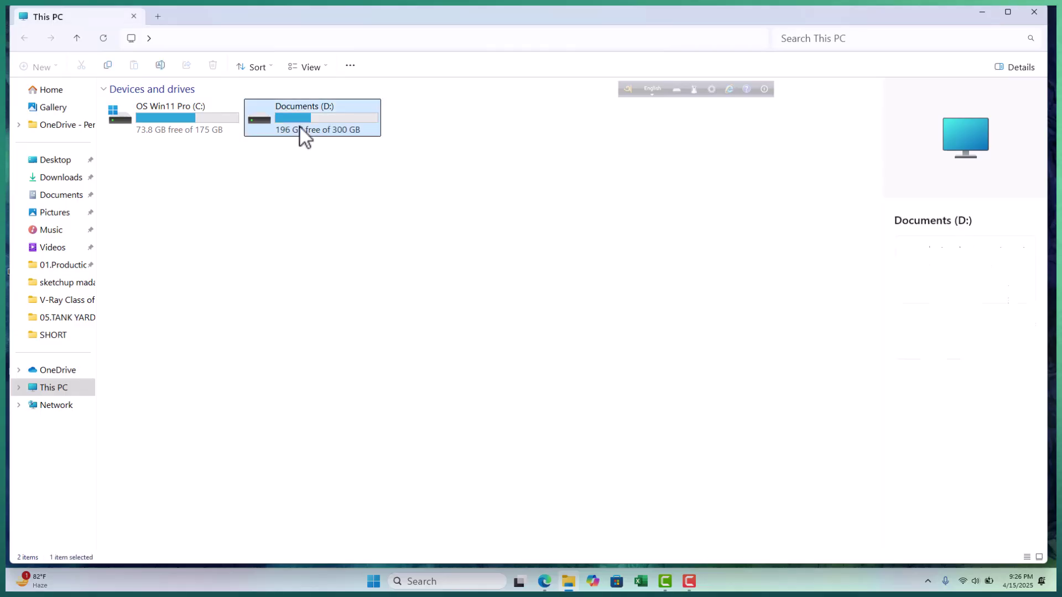
pyautogui.doubleClick(300, 127)
pyautogui.click(161, 105)
pyautogui.doubleClick(162, 105)
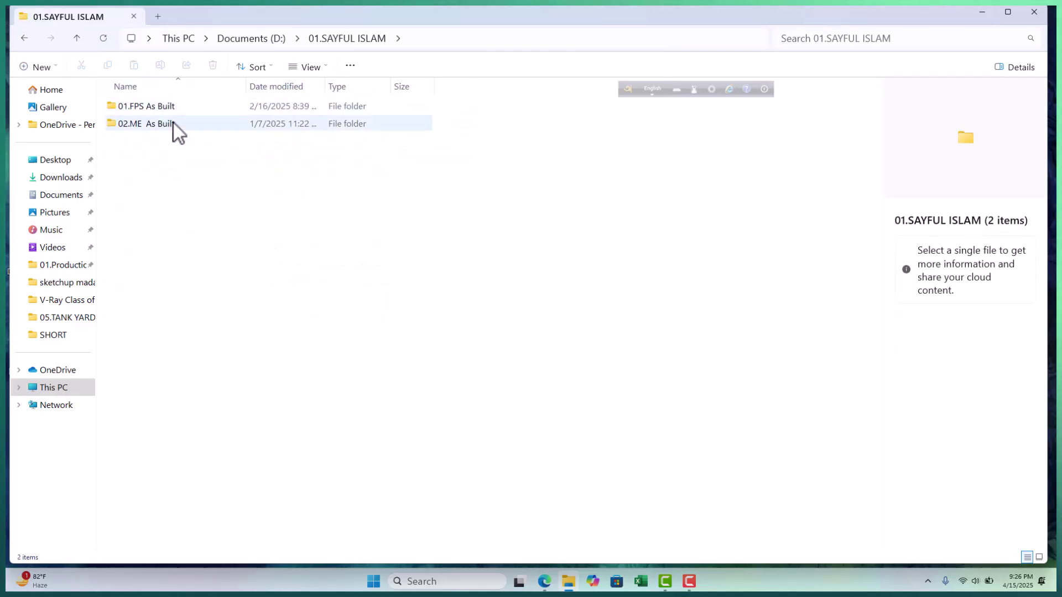
pyautogui.click(78, 37)
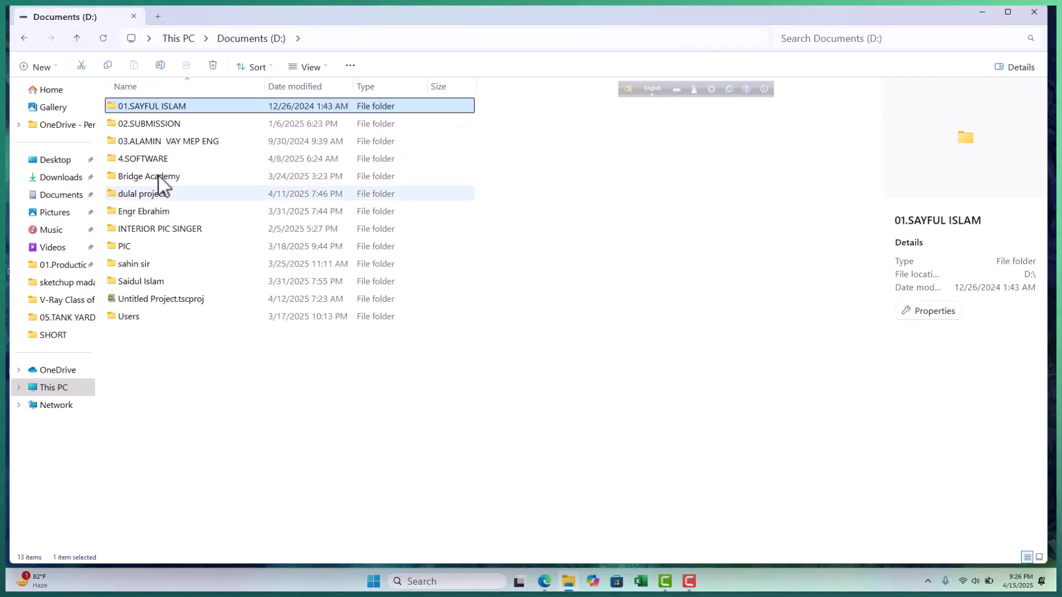
# Open the PAID folder inside 4.SOFTWARE, moving the floating keyboard-language bar off the file list
pyautogui.click(161, 163)
pyautogui.doubleClick(162, 163)
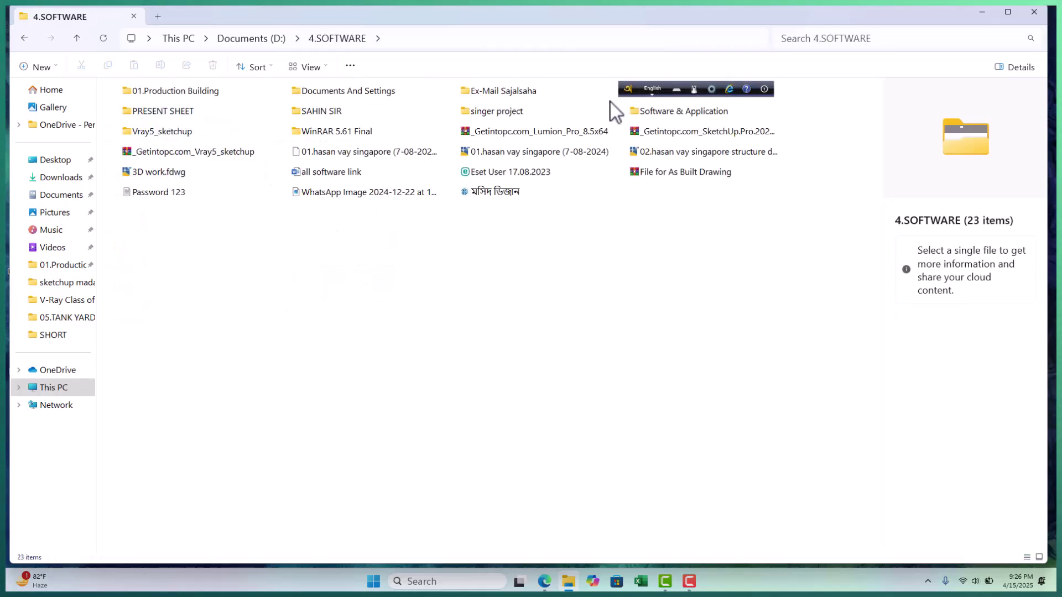
pyautogui.moveTo(626, 91); pyautogui.dragTo(630, 31)
pyautogui.click(647, 95)
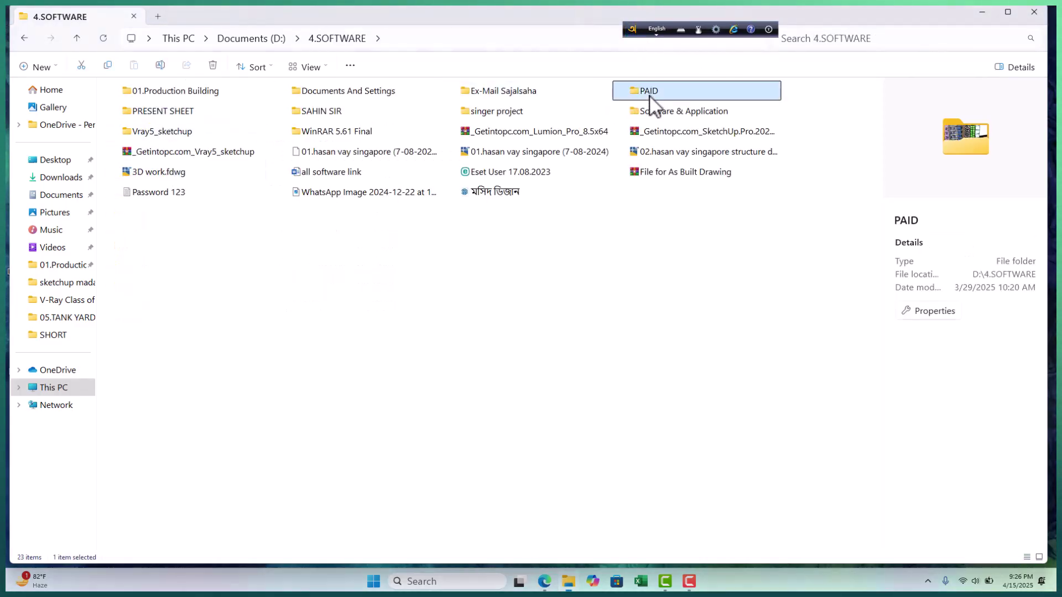
pyautogui.doubleClick(647, 95)
# Open the 2025 BATCH 01 drawing in AutoCAD from the com\com\BATCH 01 subfolder
pyautogui.doubleClick(209, 110)
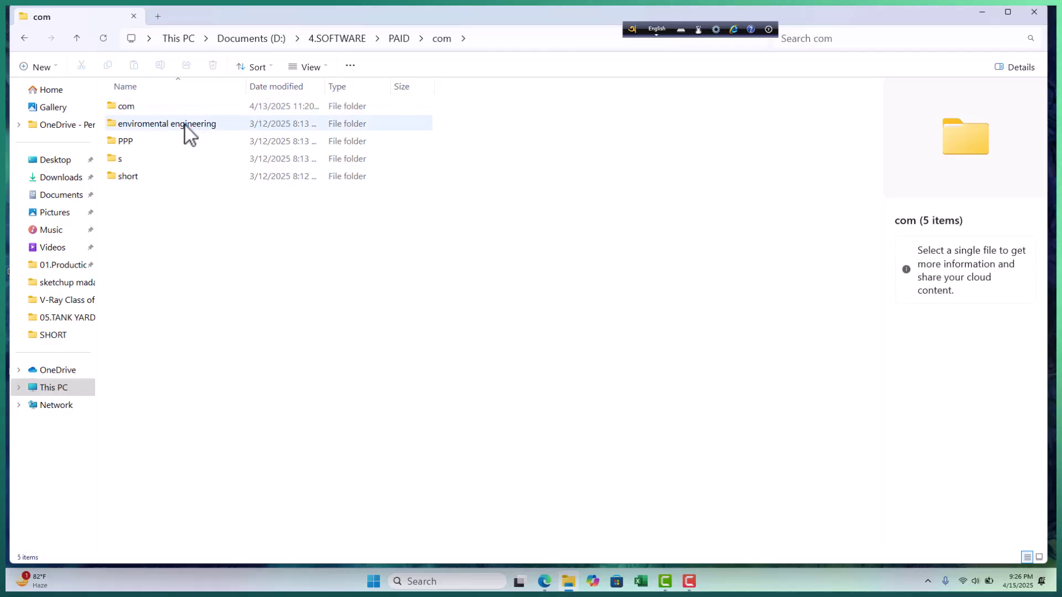
pyautogui.doubleClick(175, 109)
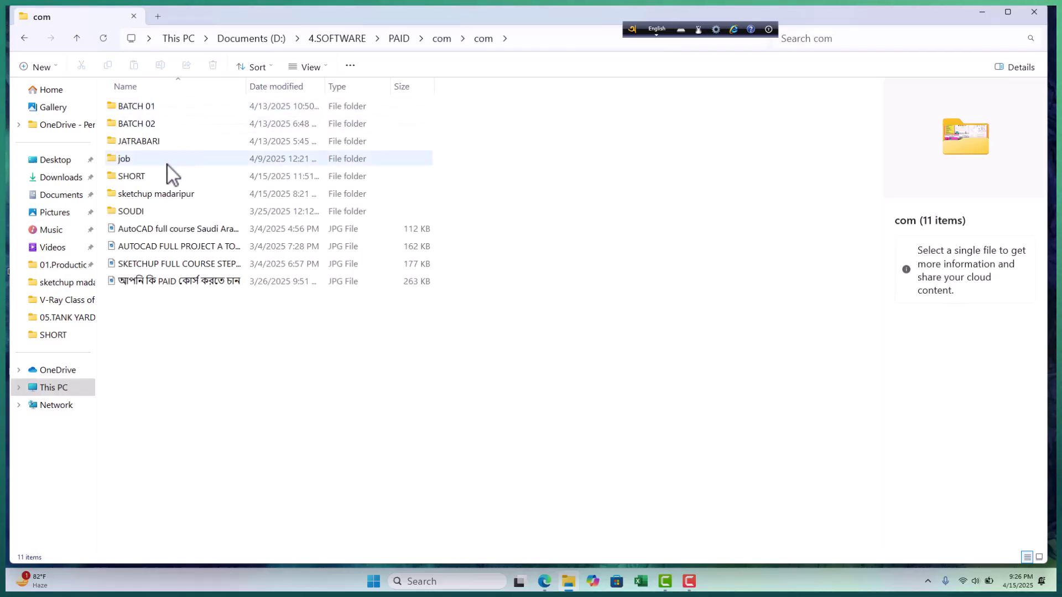
pyautogui.doubleClick(171, 110)
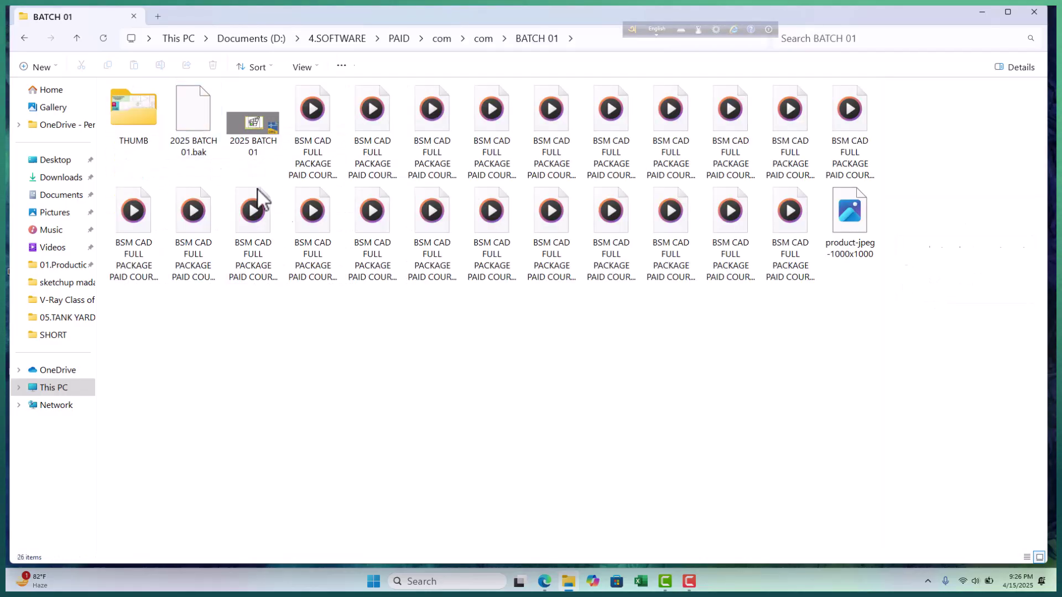
pyautogui.doubleClick(262, 120)
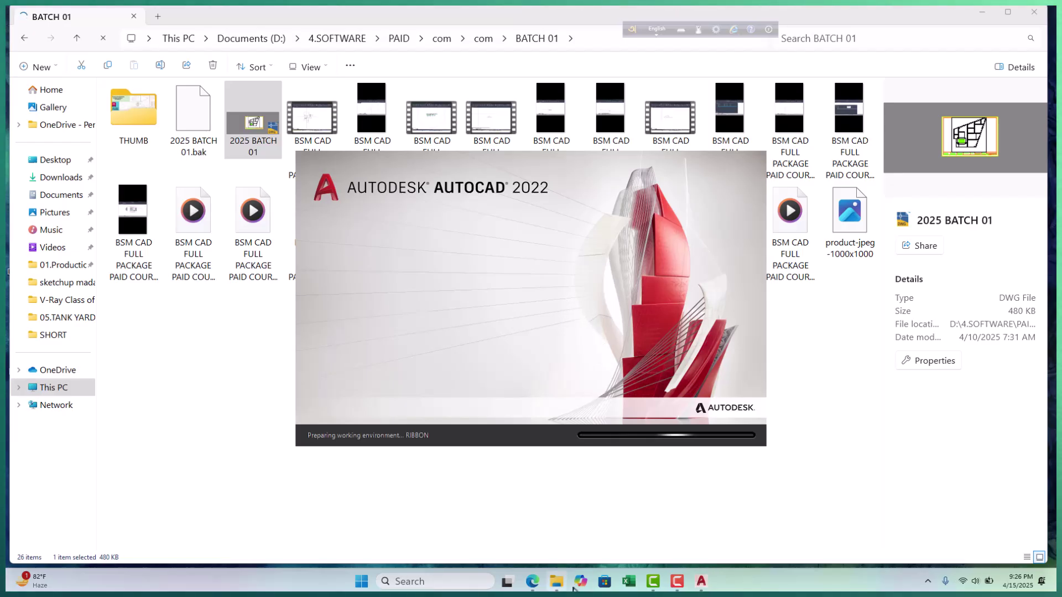
# Return to the browser and switch Facebook from the Bsm Autocad page to the personal profile
pyautogui.moveTo(532, 581)
pyautogui.click(486, 547)
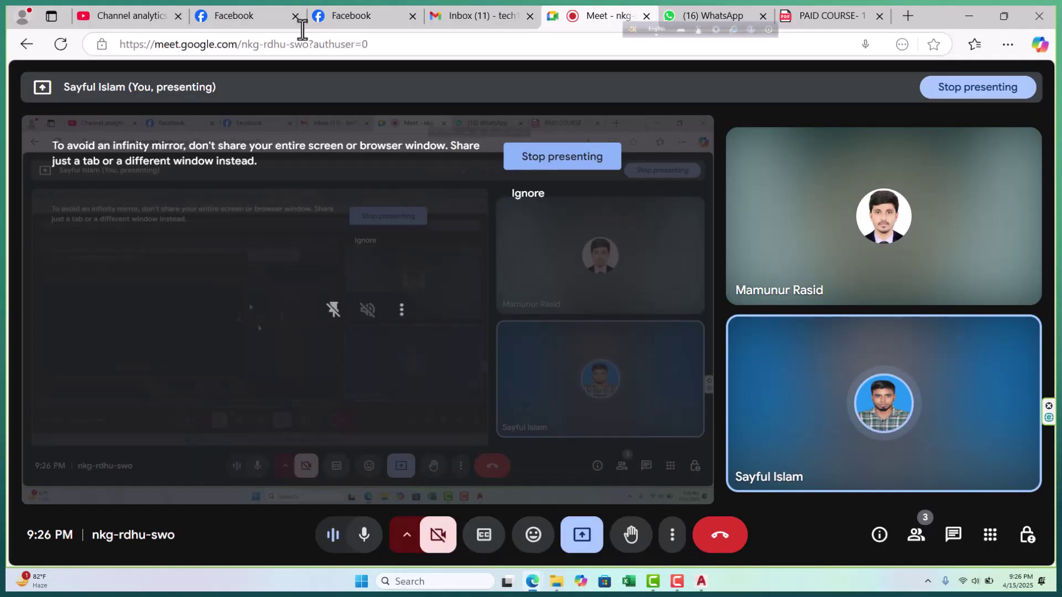
pyautogui.click(253, 13)
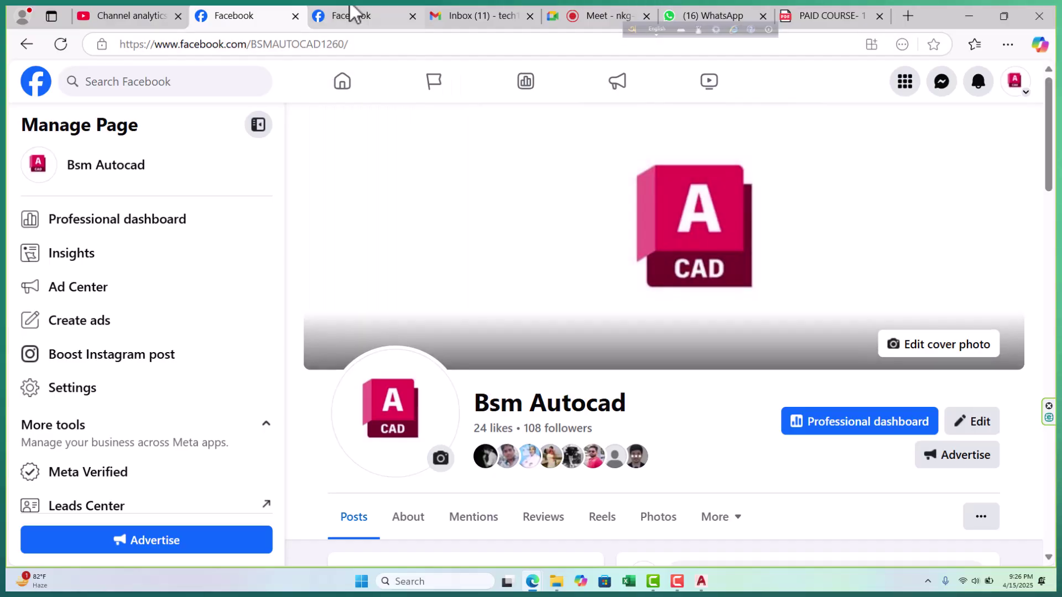
pyautogui.click(365, 17)
pyautogui.click(1018, 84)
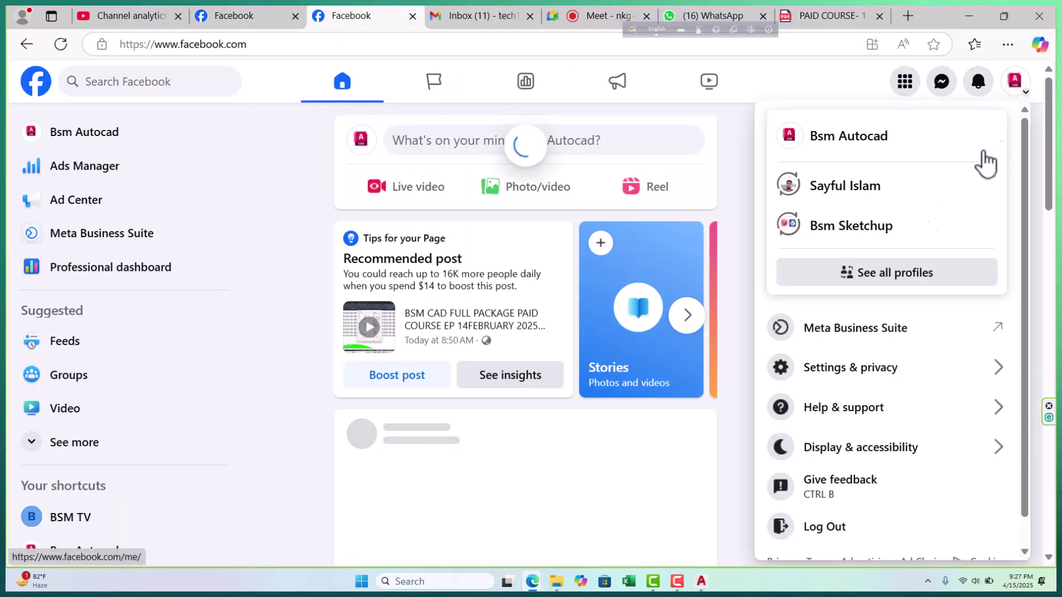
pyautogui.click(845, 185)
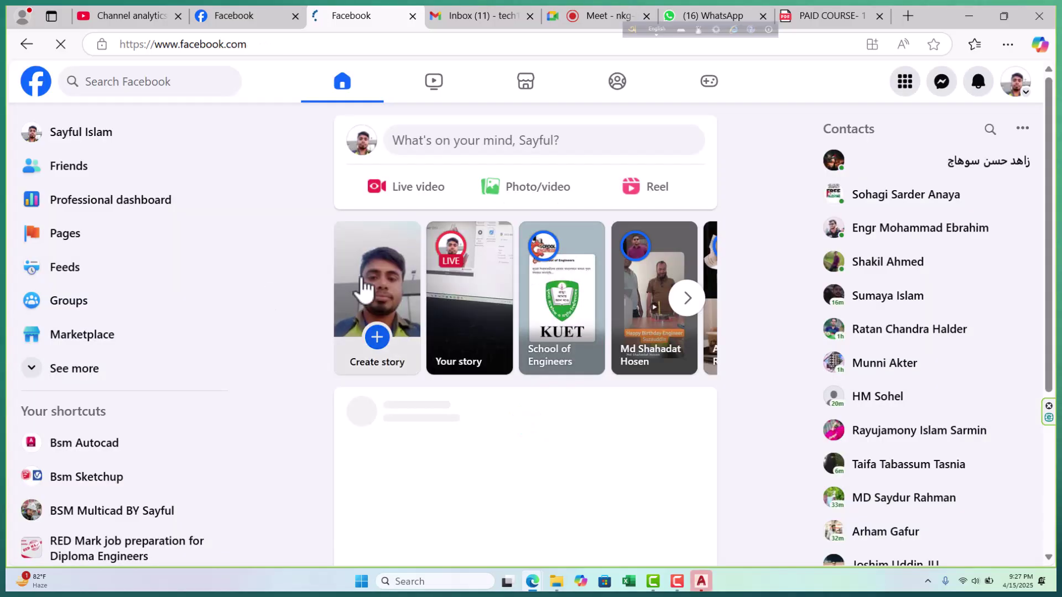
pyautogui.click(265, 44)
pyautogui.rightClick(265, 43)
pyautogui.click(328, 216)
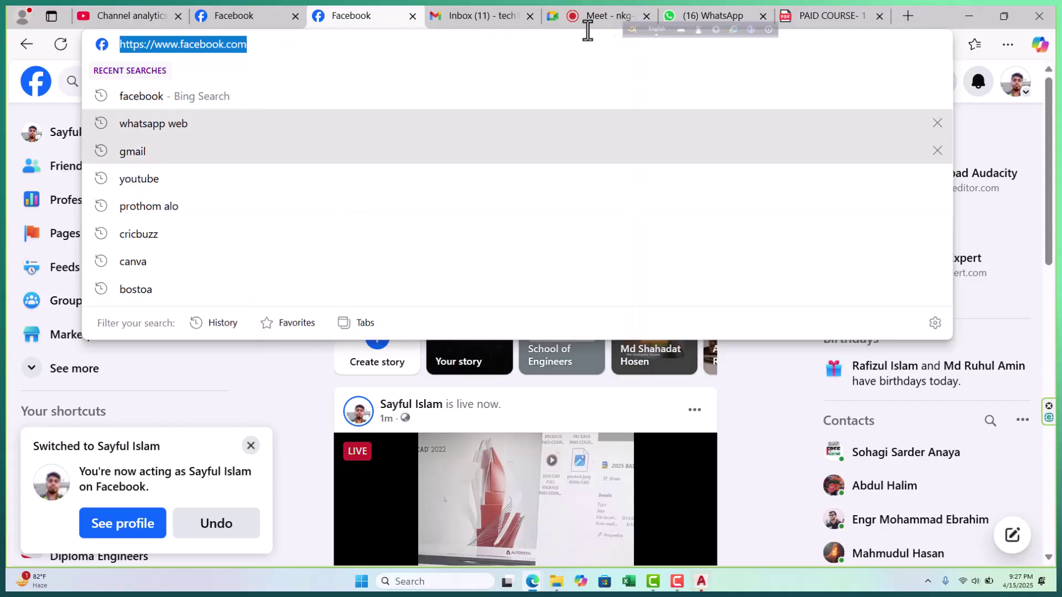
pyautogui.click(713, 15)
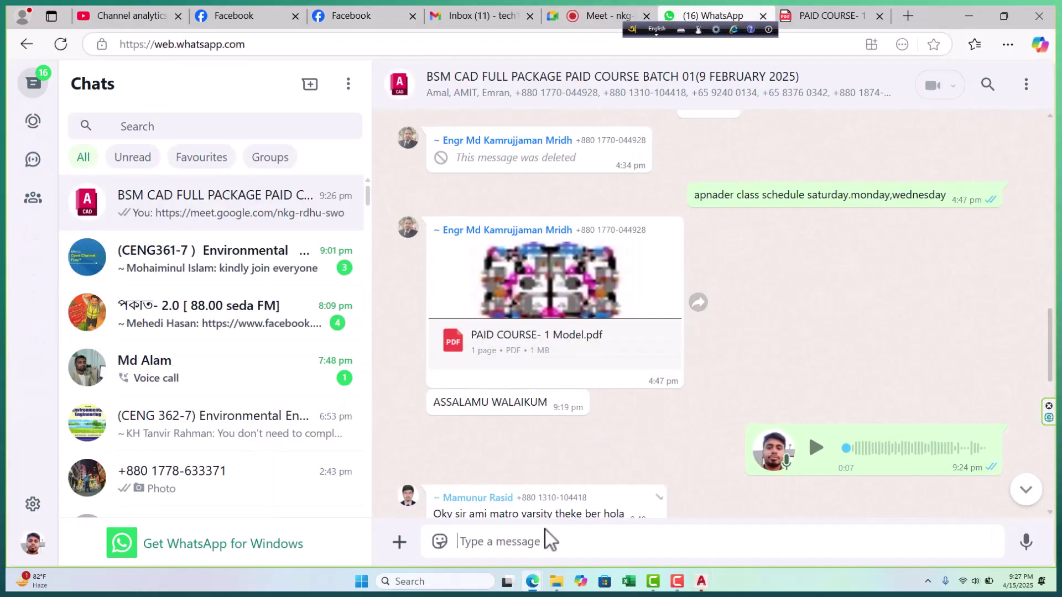
pyautogui.scroll(-10, 601, 455)
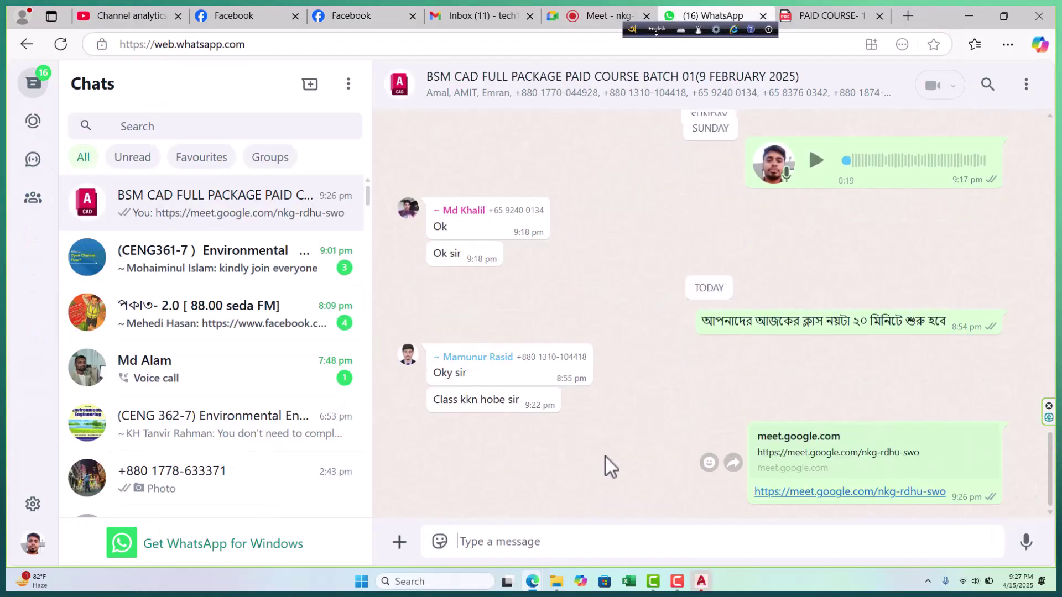
pyautogui.rightClick(522, 542)
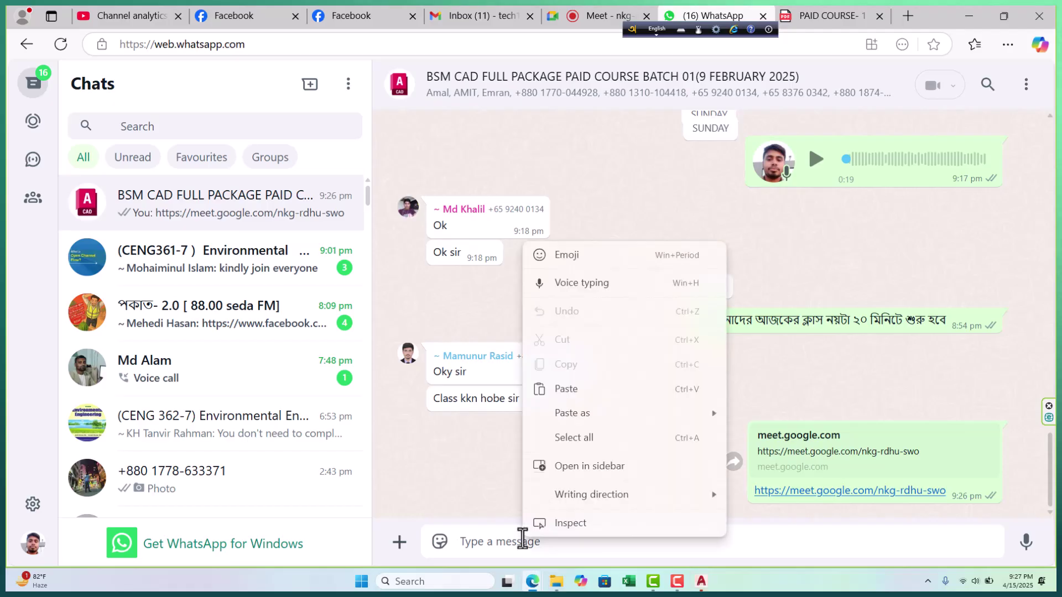
pyautogui.click(569, 390)
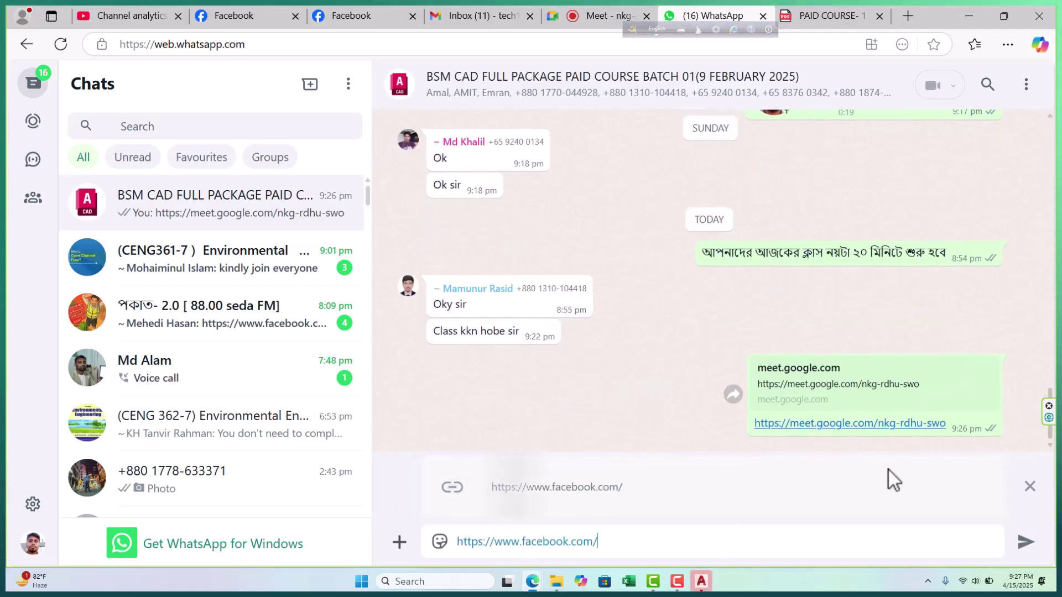
pyautogui.click(1024, 543)
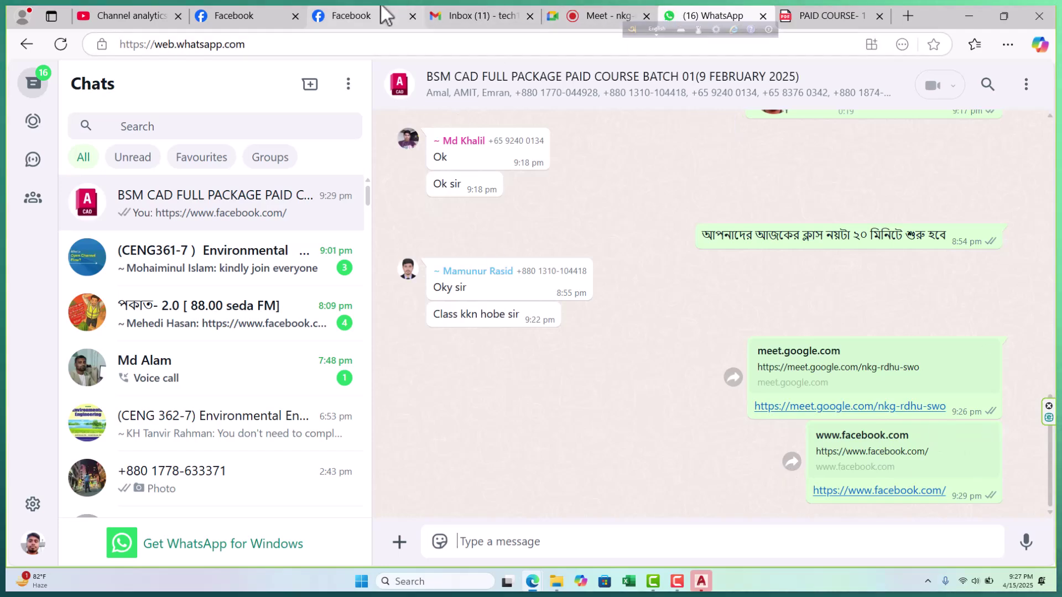
# Examine the residential floor plan in the PAID COURSE- 1 Model PDF from its upper to its lower apartments
pyautogui.click(343, 15)
pyautogui.click(815, 11)
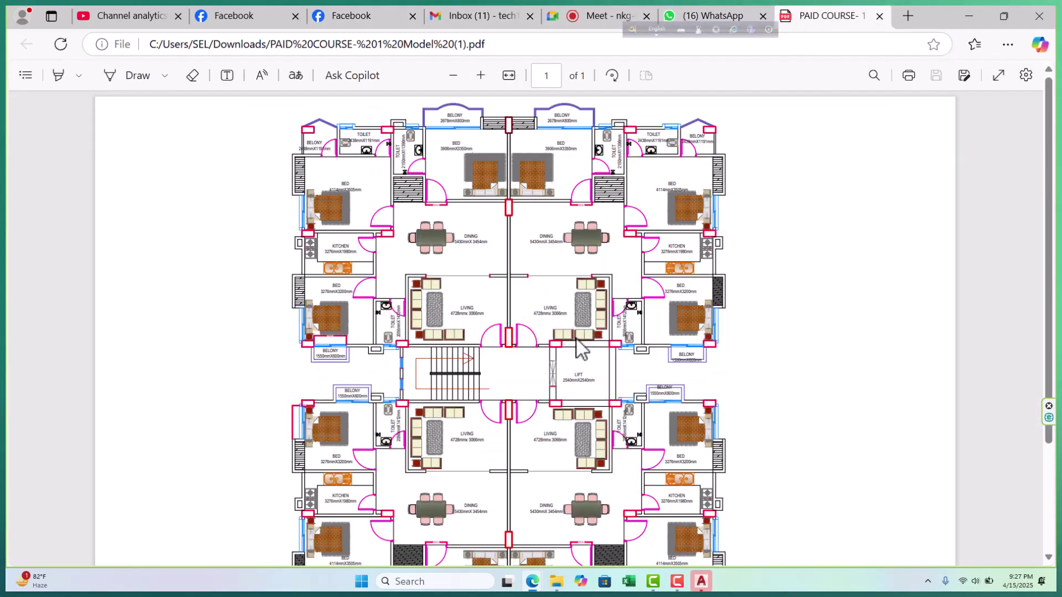
pyautogui.scroll(-3, 579, 348)
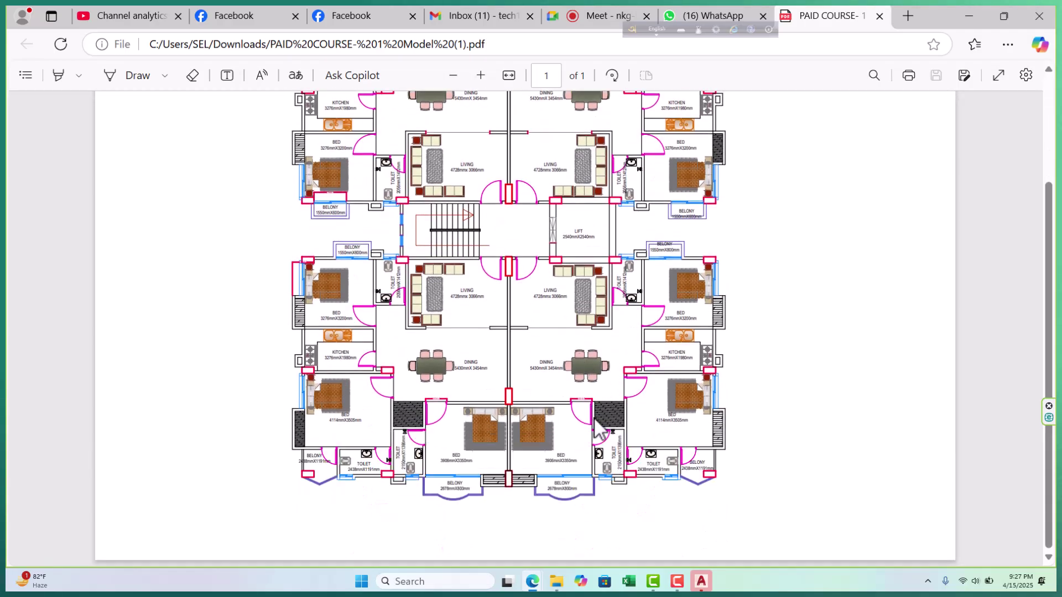
pyautogui.scroll(2, 608, 489)
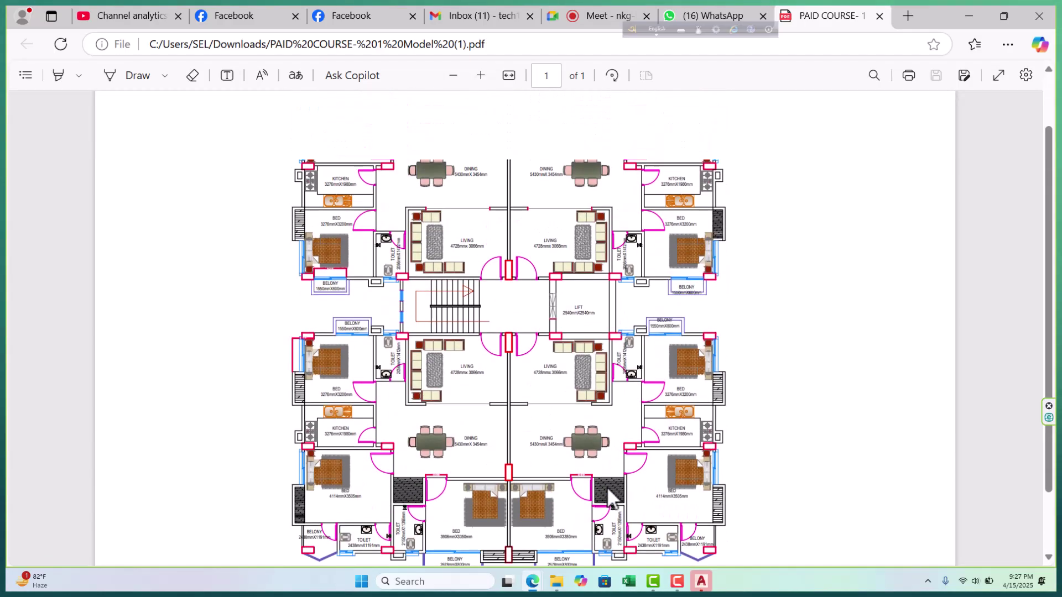
# Examine the enlarged residential floor plan across its upper apartments, stair and lift core, and lower apartments
pyautogui.scroll(2, 549, 489)
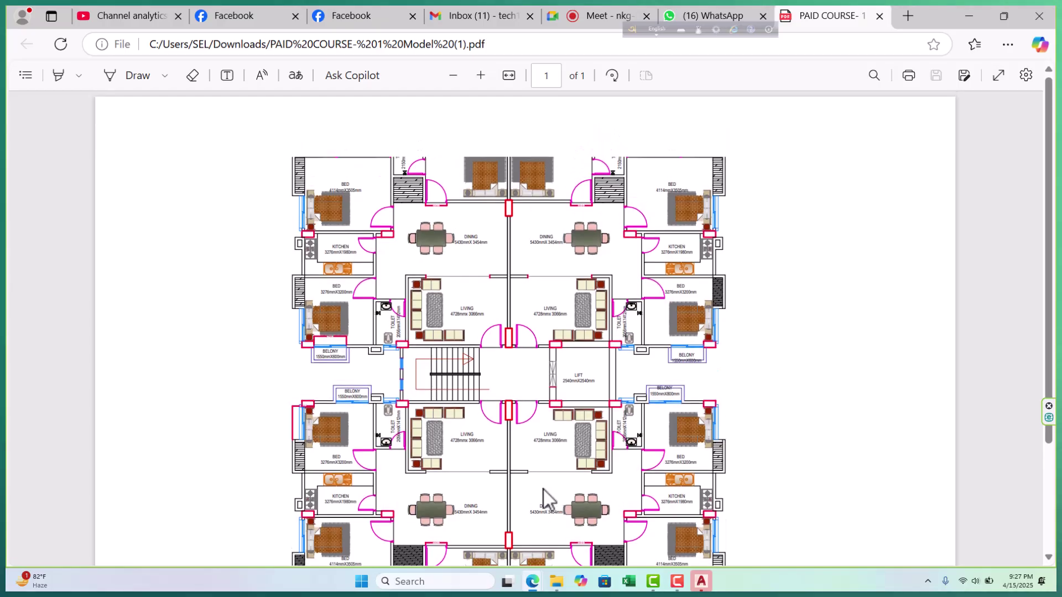
pyautogui.click(480, 75)
pyautogui.click(481, 75)
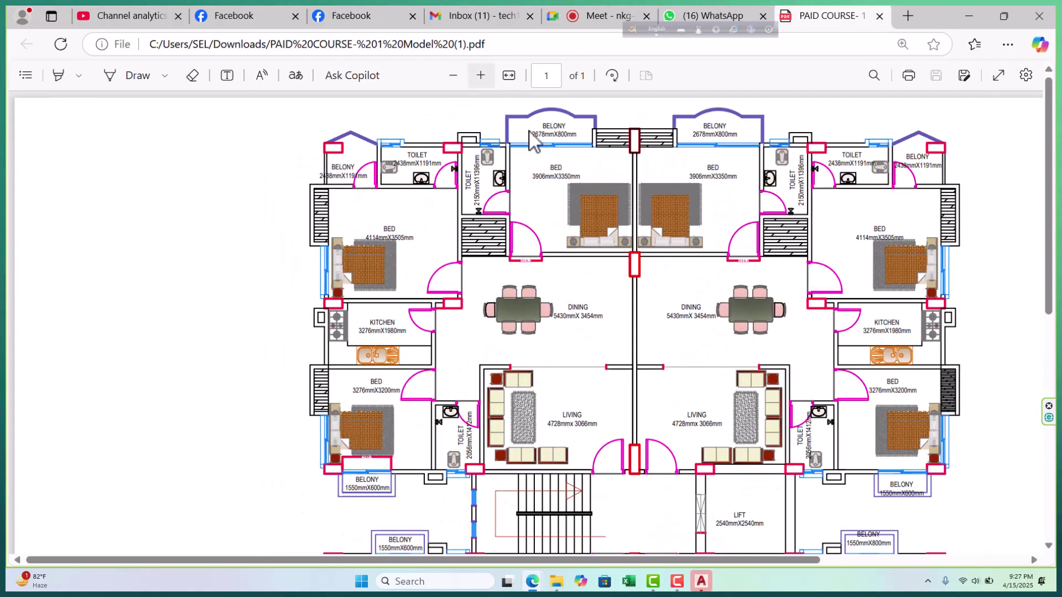
pyautogui.moveTo(695, 557); pyautogui.dragTo(836, 568)
pyautogui.scroll(-6, 553, 396)
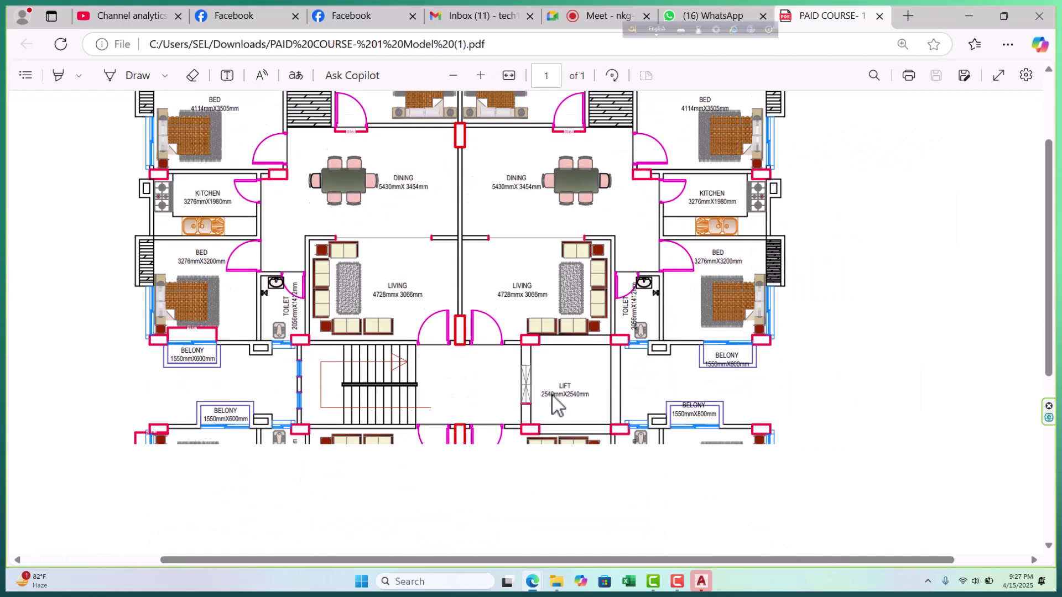
pyautogui.scroll(-3, 552, 394)
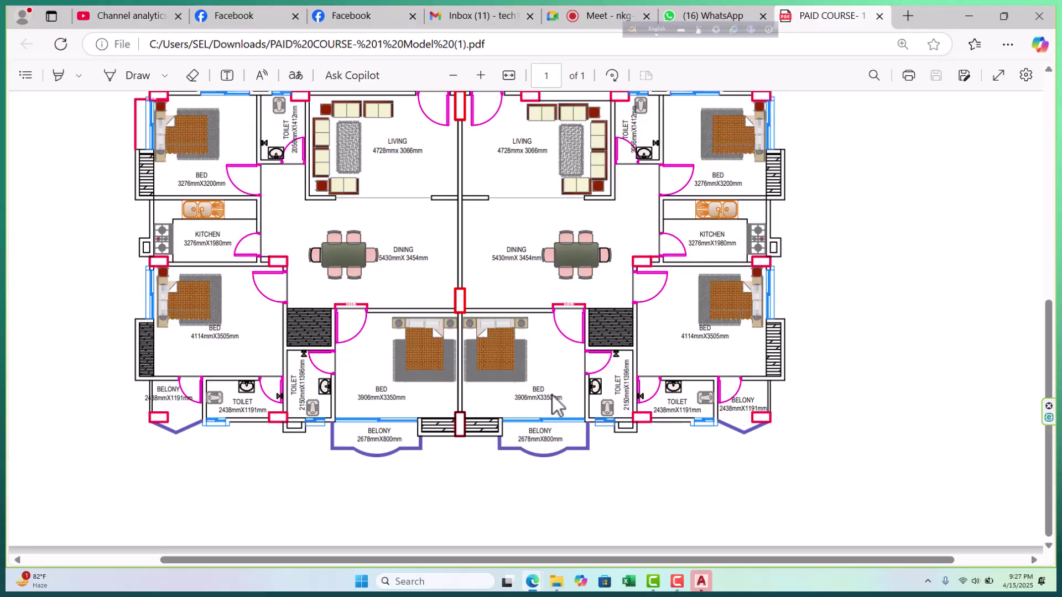
pyautogui.scroll(10, 552, 394)
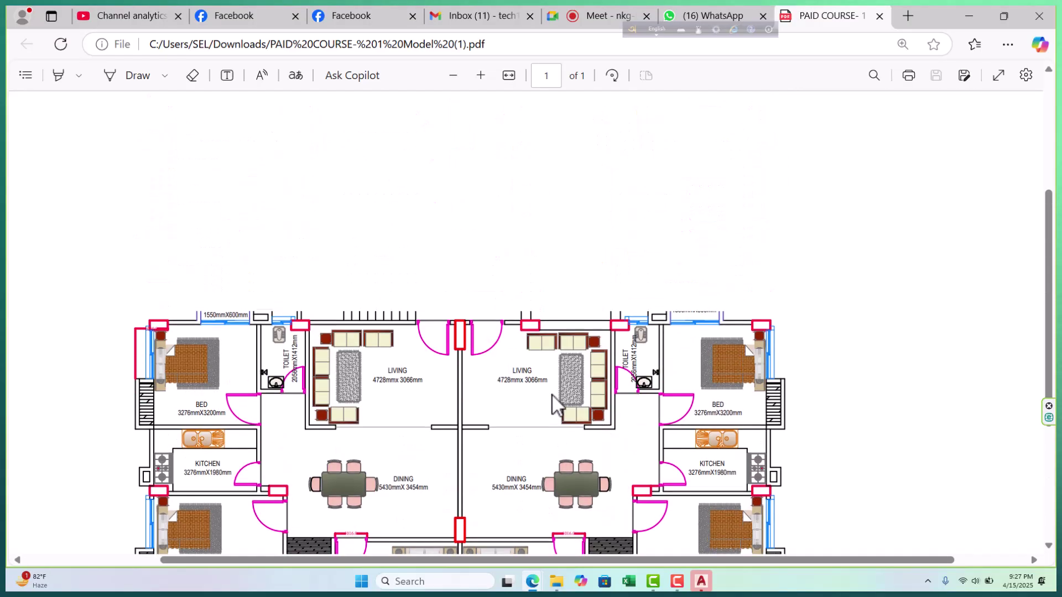
pyautogui.scroll(-7, 552, 393)
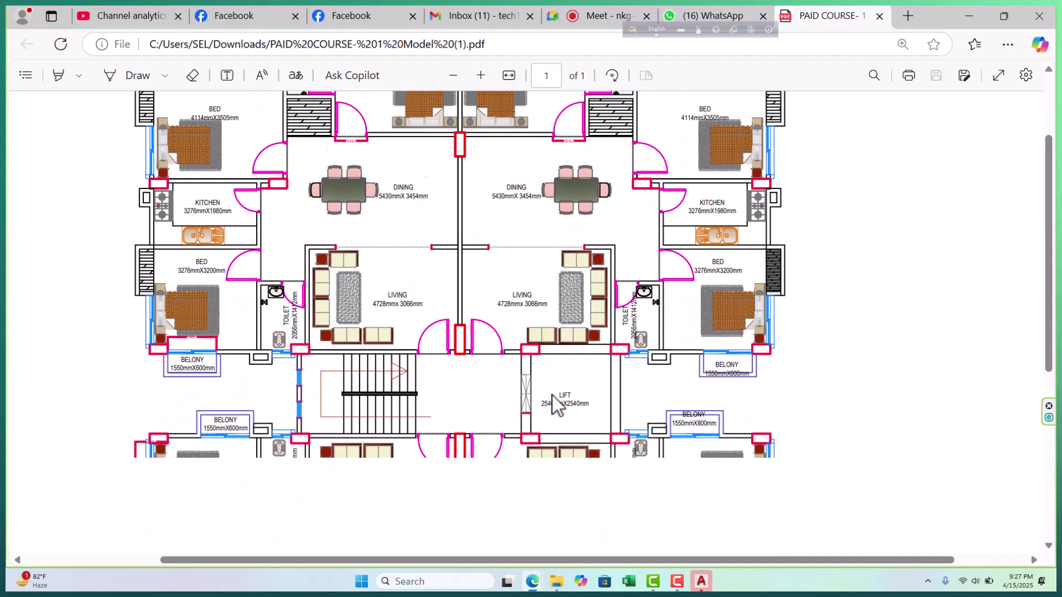
pyautogui.scroll(-2, 552, 396)
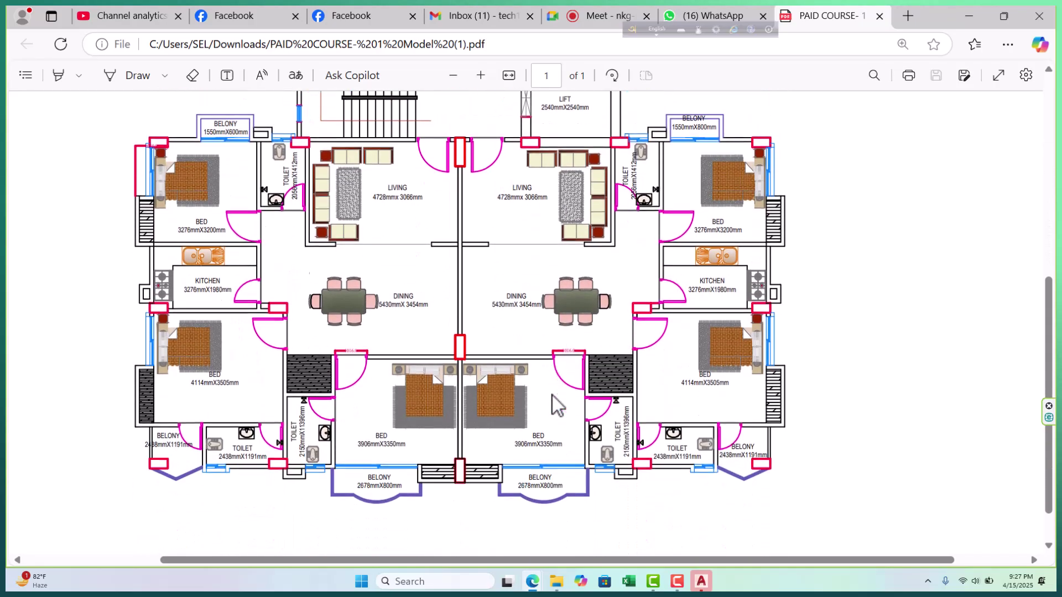
pyautogui.scroll(9, 771, 433)
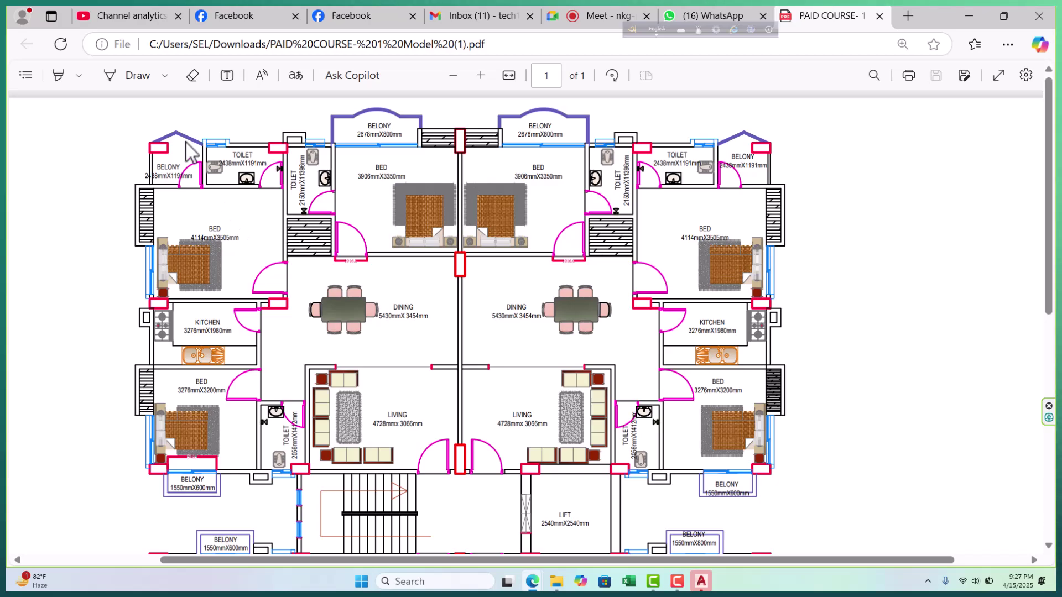
# Examine the overall layout of all four apartments with the entire floor plan in view
pyautogui.click(463, 78)
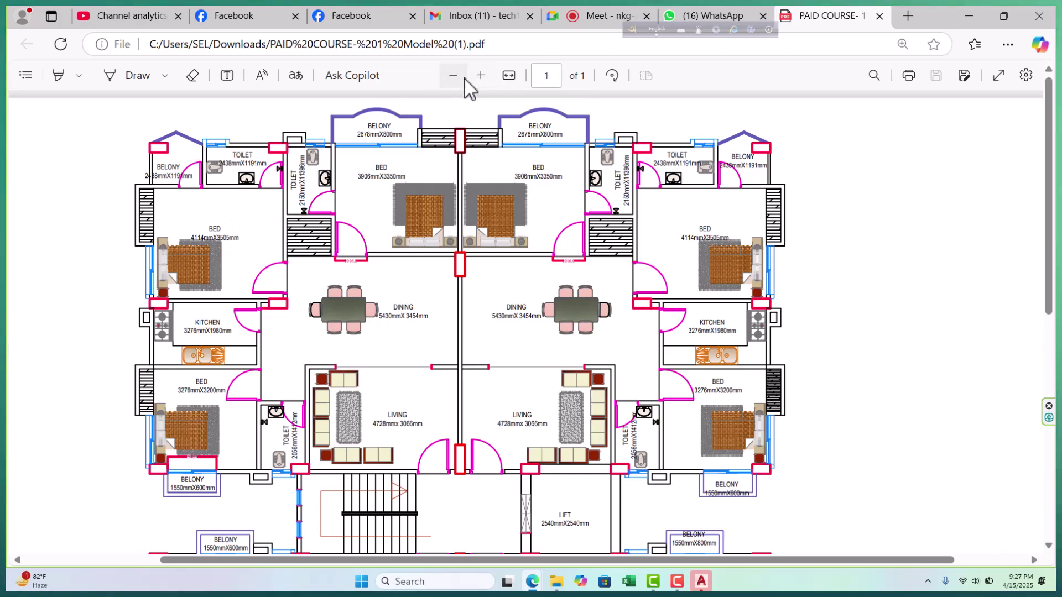
pyautogui.click(465, 79)
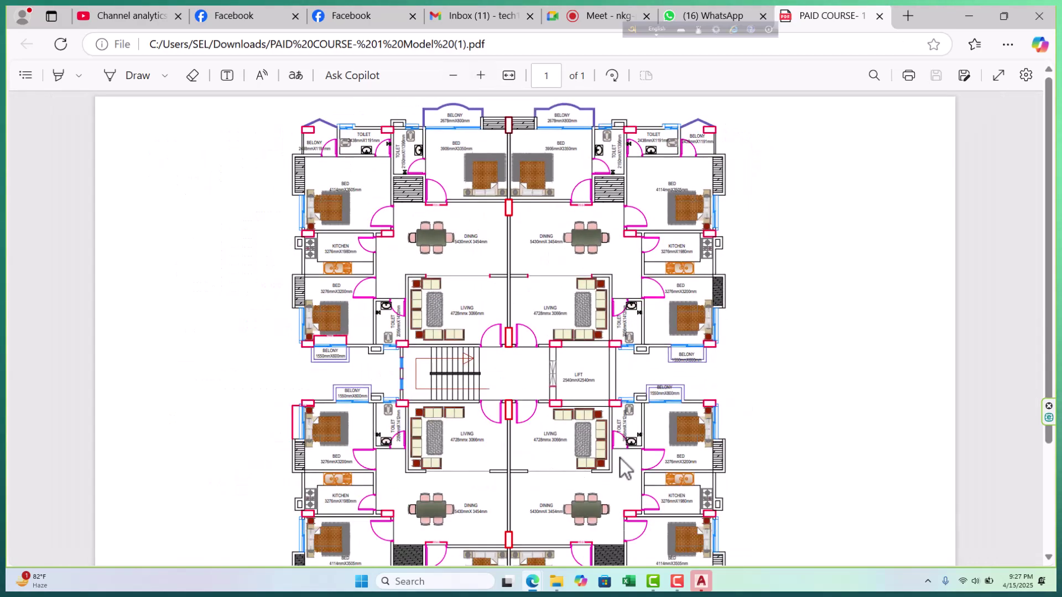
pyautogui.scroll(-3, 620, 459)
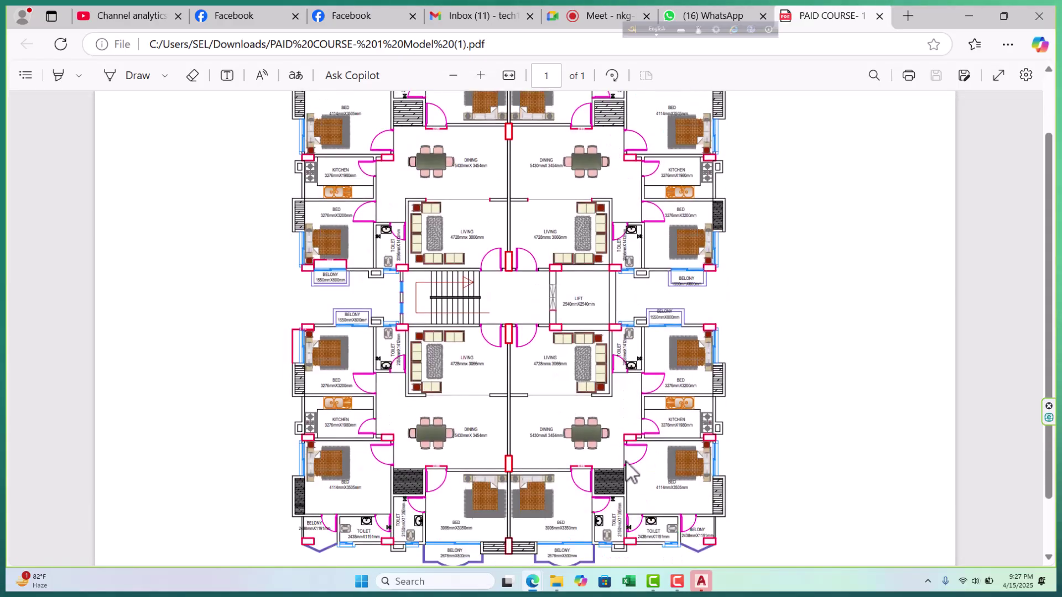
pyautogui.scroll(3, 626, 462)
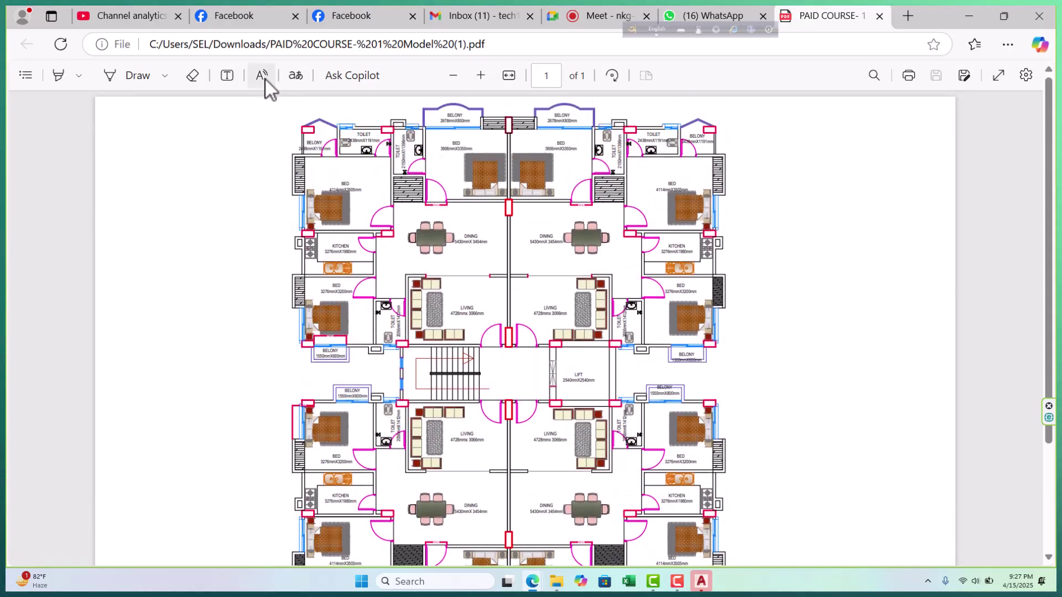
pyautogui.click(451, 79)
pyautogui.click(451, 79)
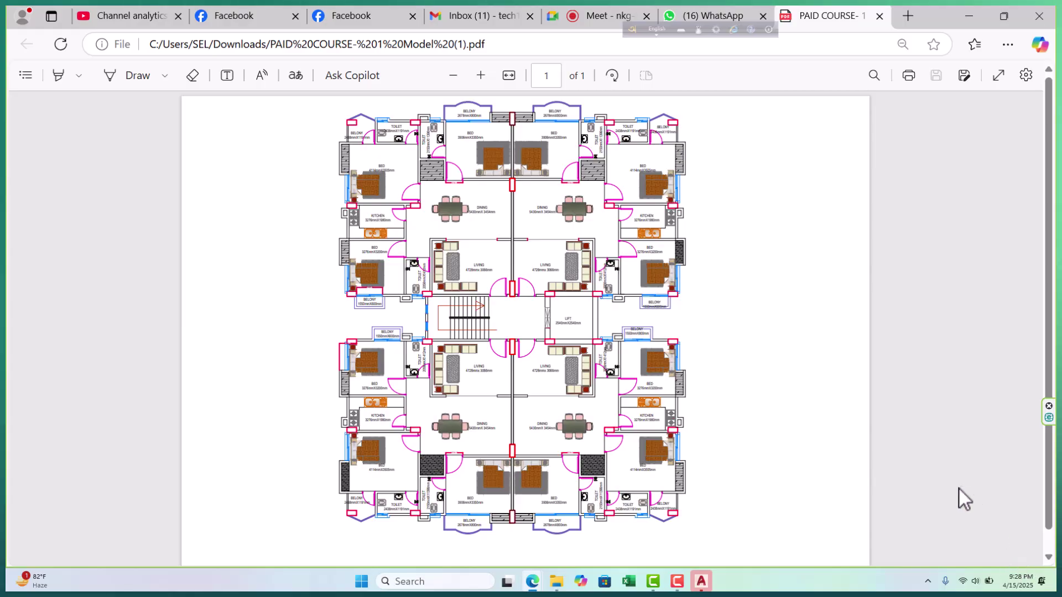
pyautogui.scroll(-1, 959, 489)
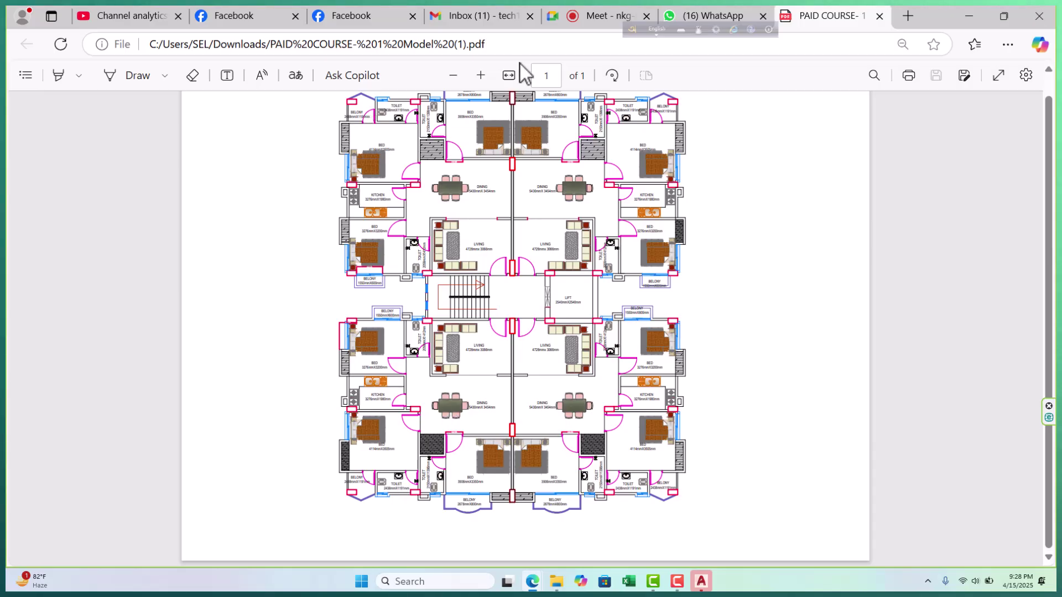
# Examine the two lower apartments close up, including their bedrooms, toilets, balconies and dining areas
pyautogui.click(480, 75)
pyautogui.click(480, 75)
pyautogui.click(480, 76)
pyautogui.scroll(-5, 624, 417)
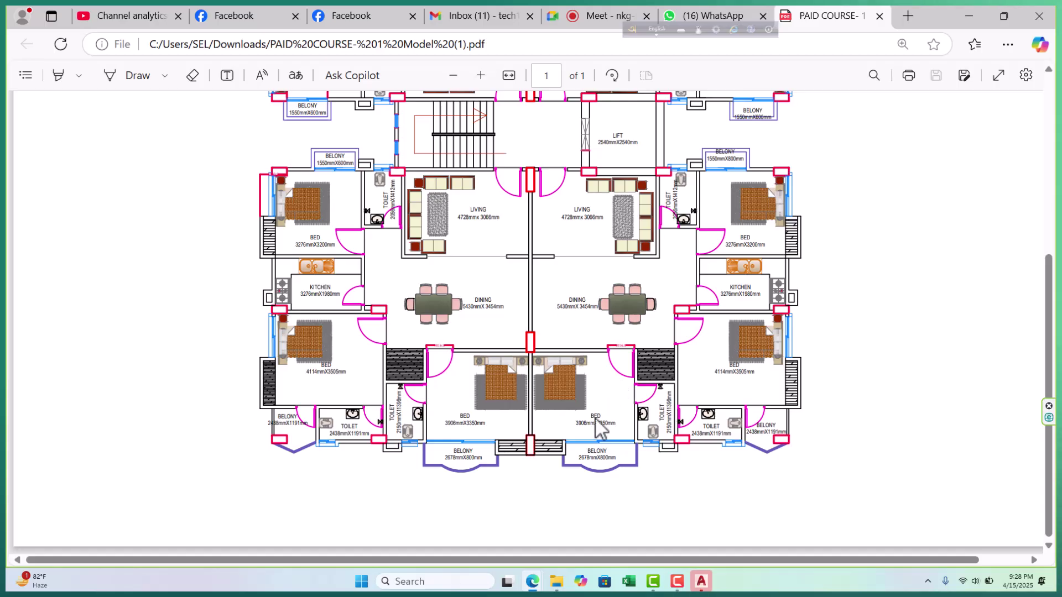
pyautogui.click(485, 74)
pyautogui.click(480, 76)
pyautogui.scroll(-4, 606, 334)
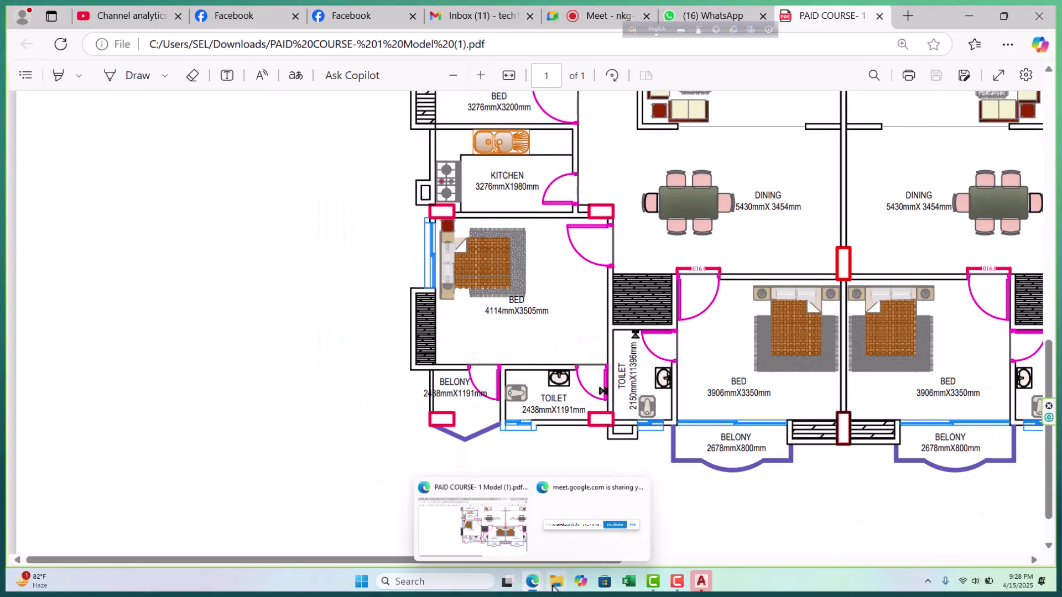
pyautogui.moveTo(384, 559); pyautogui.dragTo(573, 537)
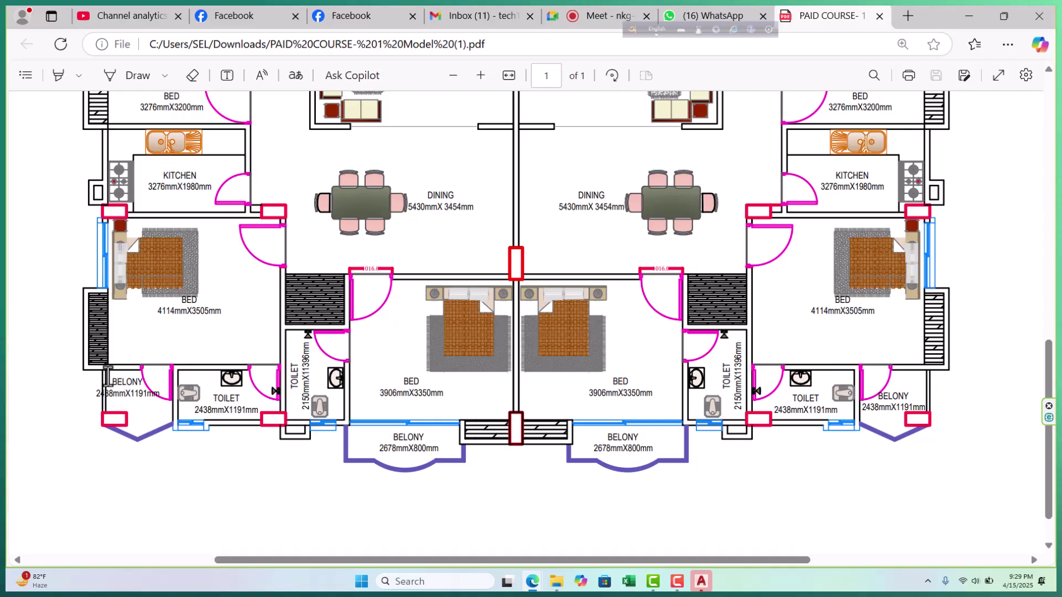
pyautogui.scroll(3, 303, 398)
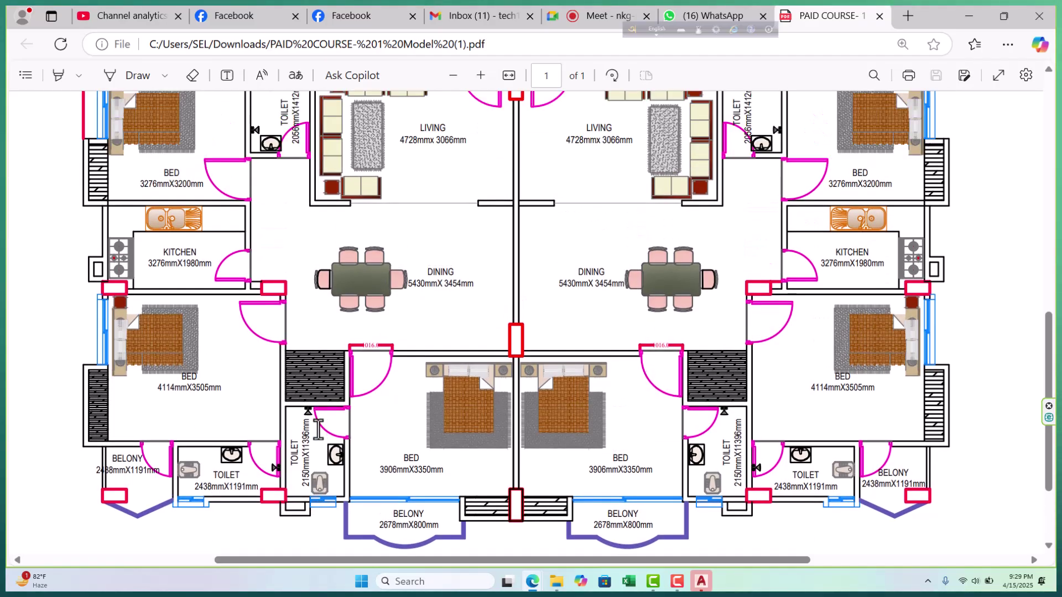
# Admit the waiting participant to the Google Meet call and return to the floor plan PDF
pyautogui.click(614, 16)
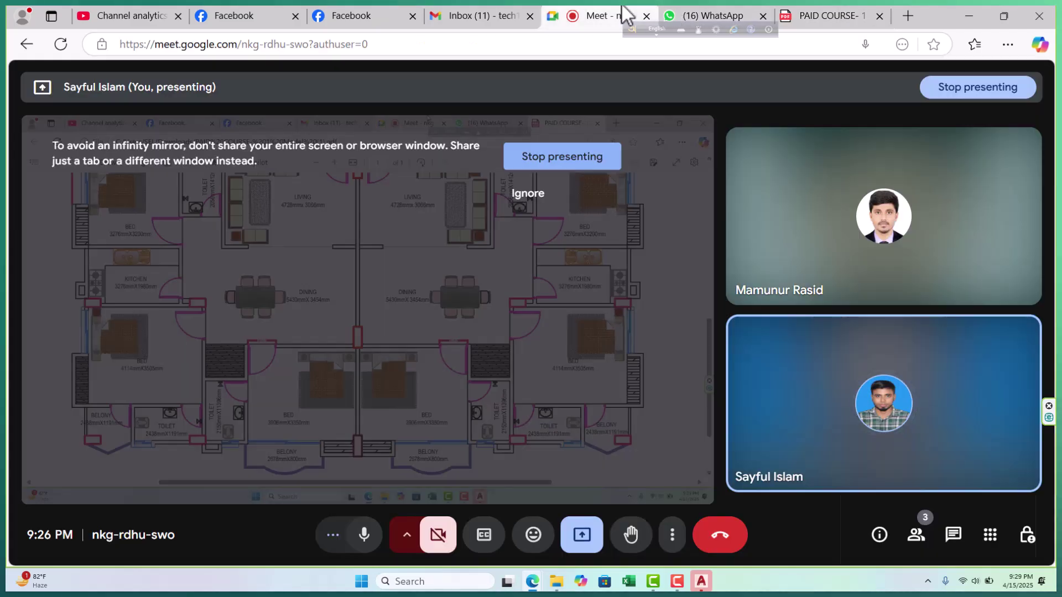
pyautogui.click(950, 479)
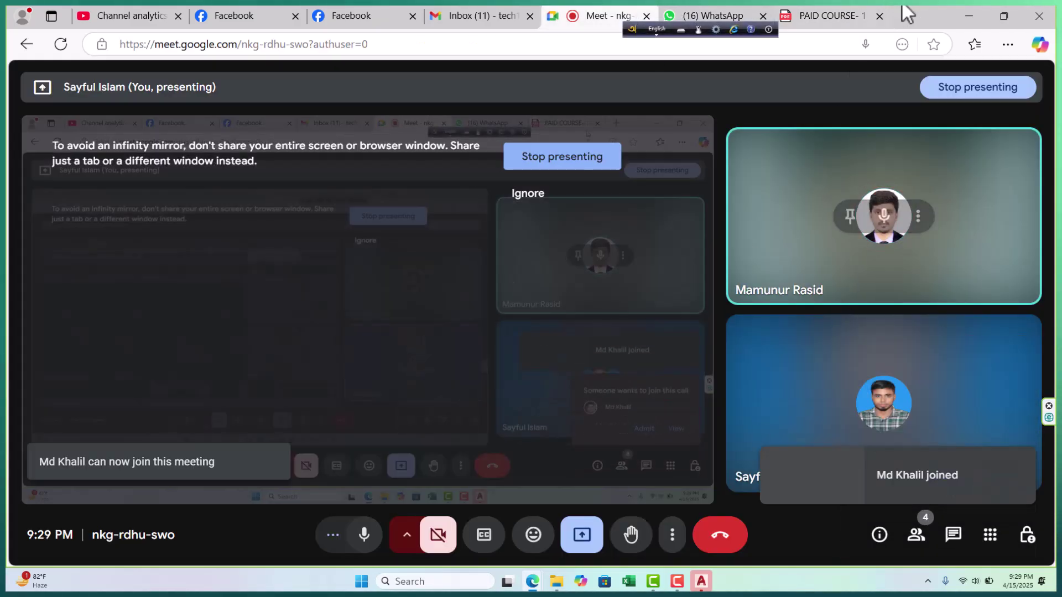
pyautogui.click(839, 17)
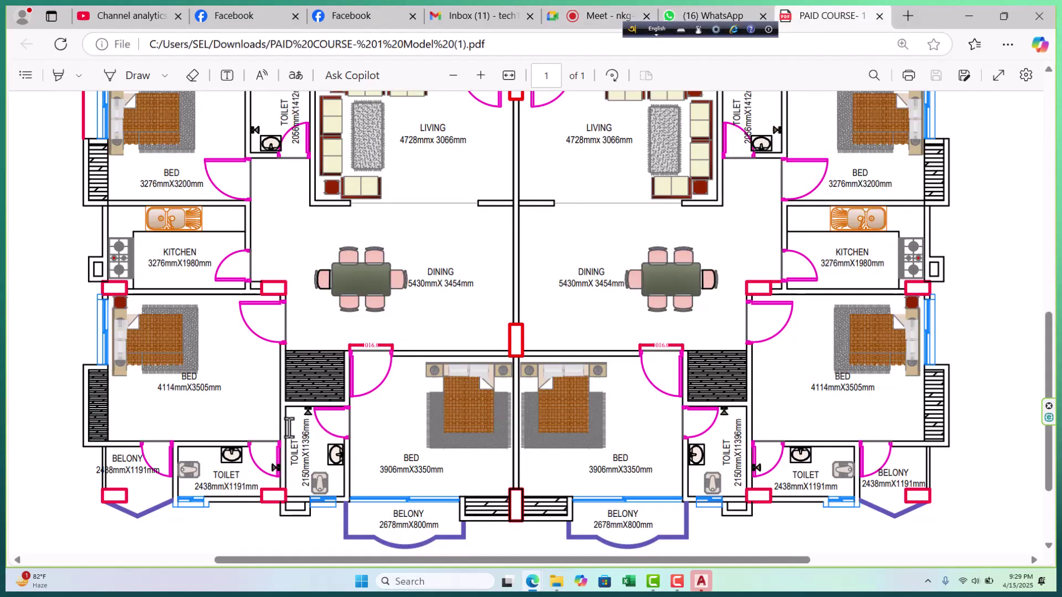
# Examine the lower apartments' rooms, door openings and balconies, and the staircase and lift core between the apartments
pyautogui.scroll(3, 225, 457)
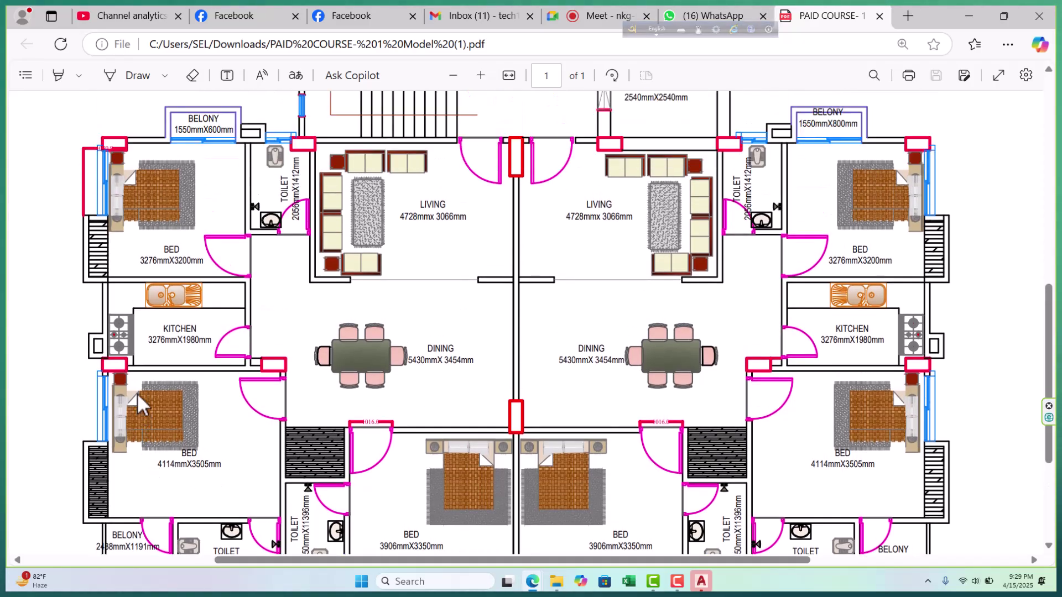
pyautogui.scroll(3, 134, 354)
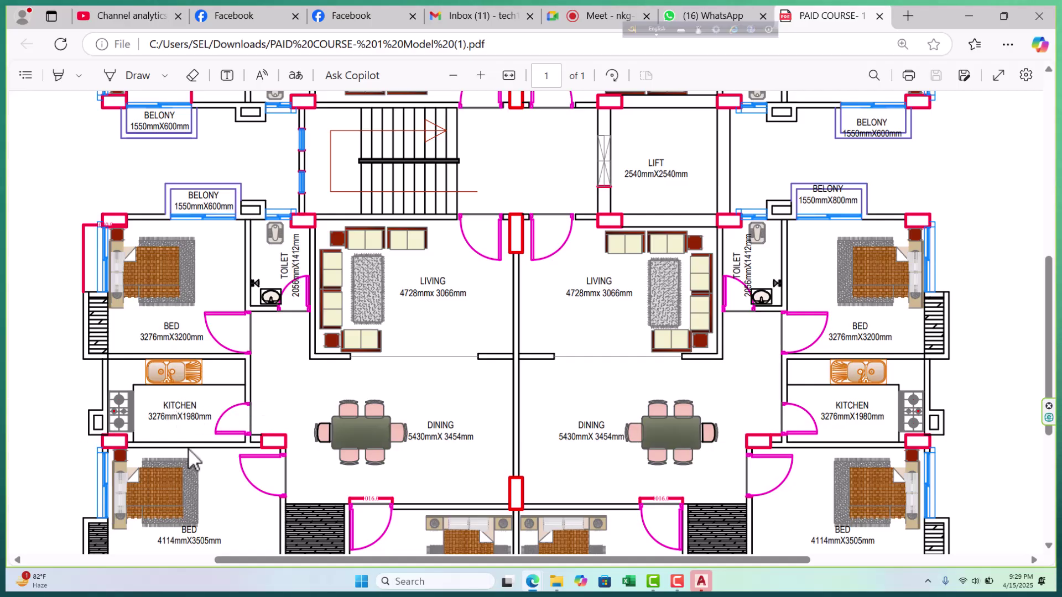
pyautogui.scroll(-6, 334, 433)
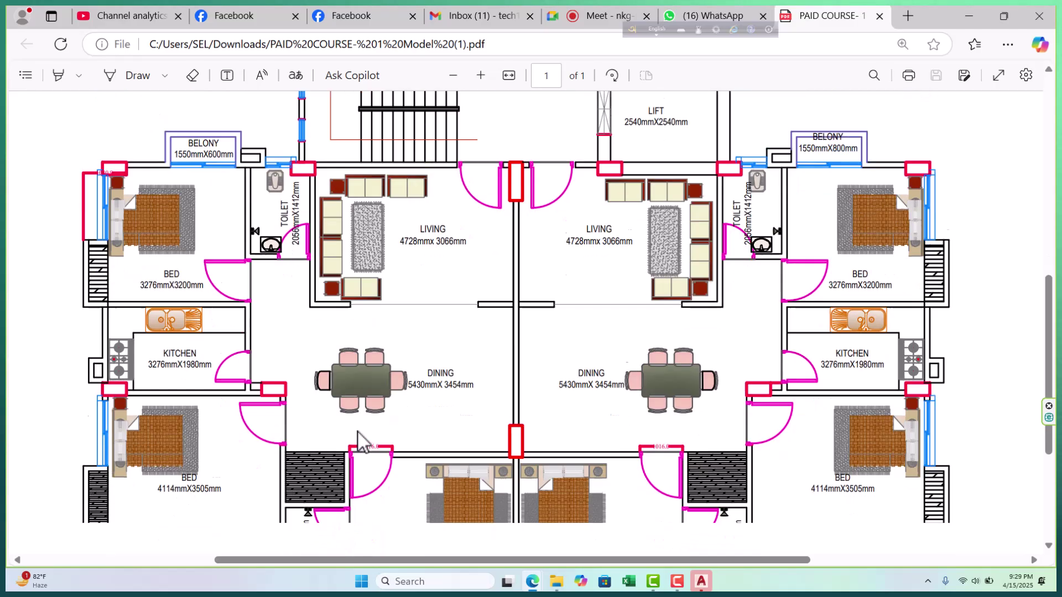
pyautogui.scroll(-3, 360, 434)
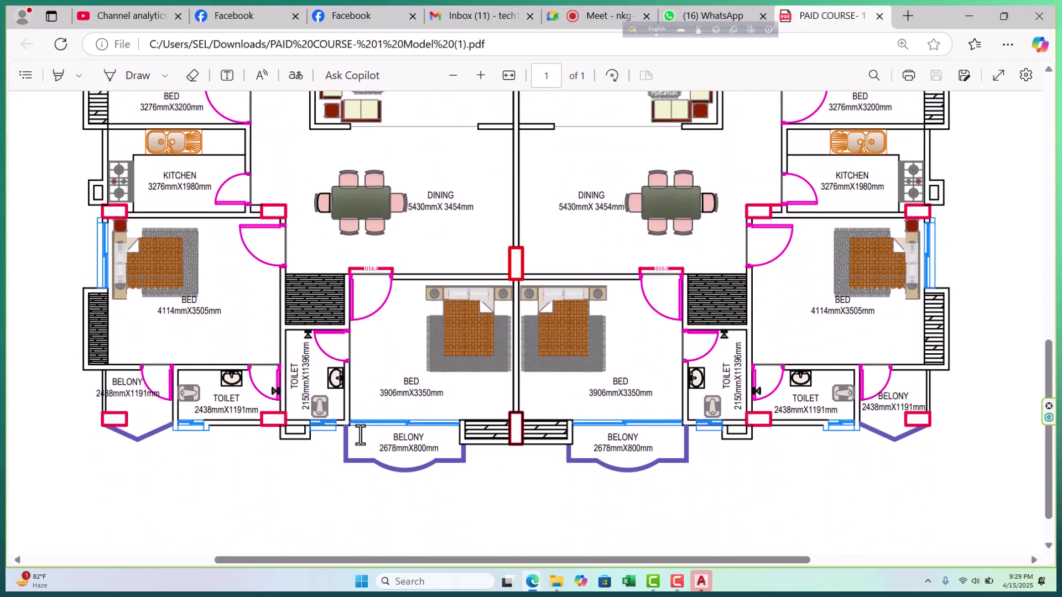
pyautogui.scroll(6, 268, 403)
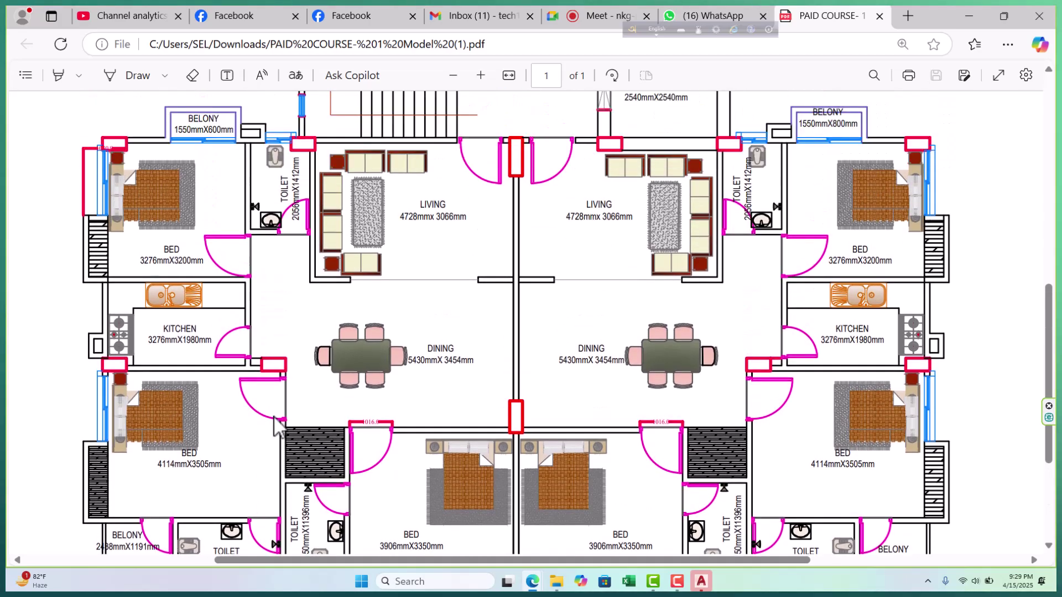
pyautogui.scroll(3, 276, 412)
pyautogui.scroll(-3, 281, 397)
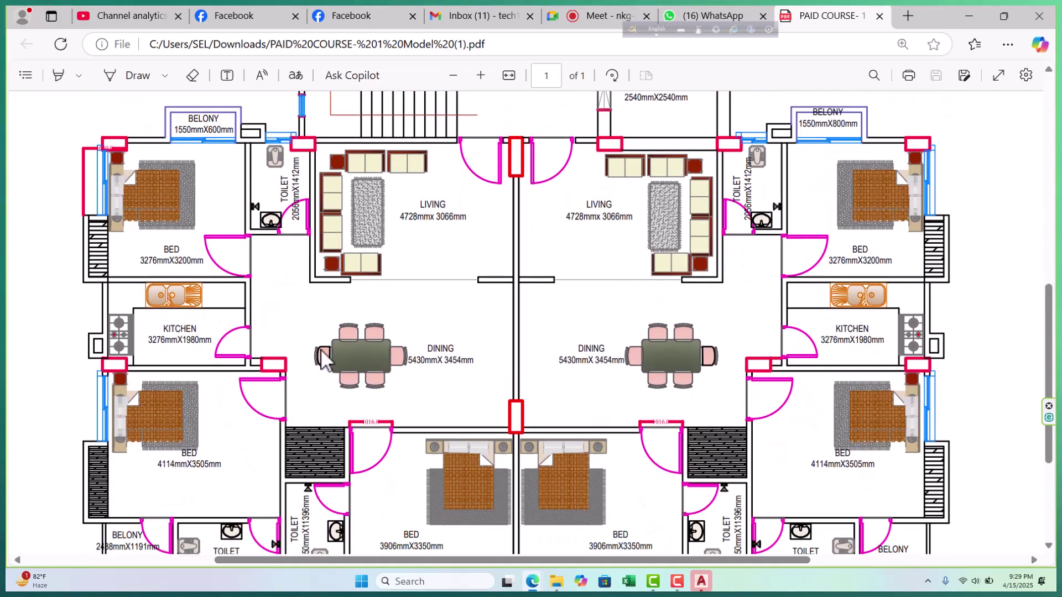
pyautogui.scroll(-3, 190, 366)
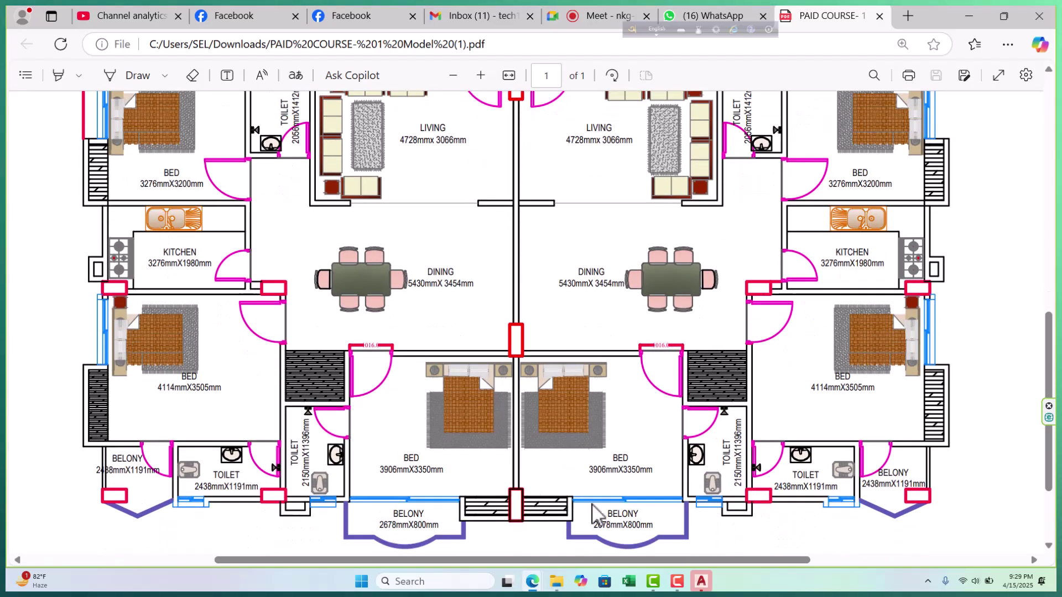
pyautogui.scroll(3, 209, 451)
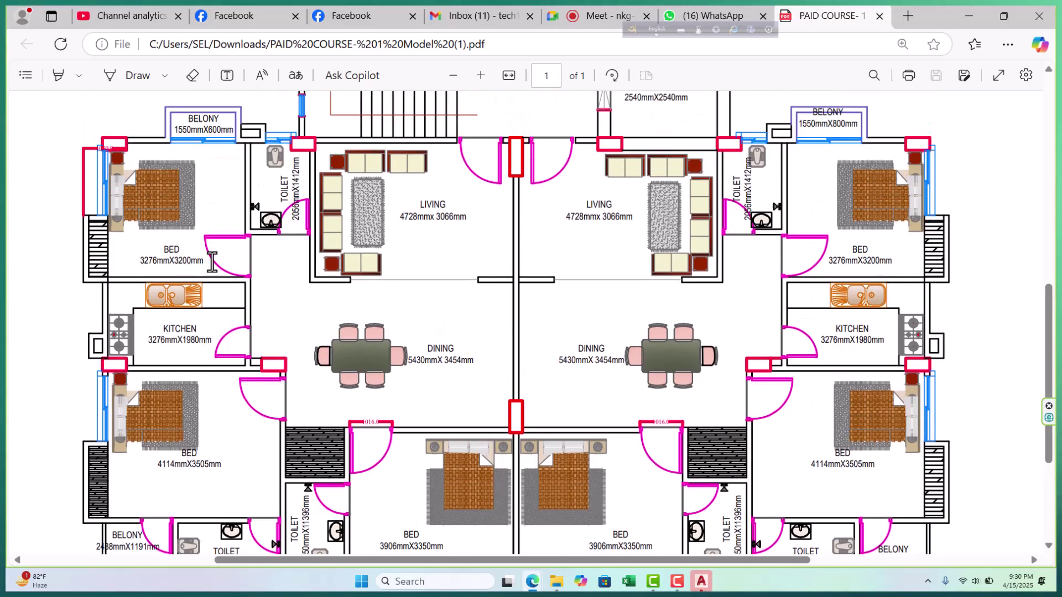
pyautogui.scroll(3, 221, 266)
pyautogui.scroll(-3, 256, 281)
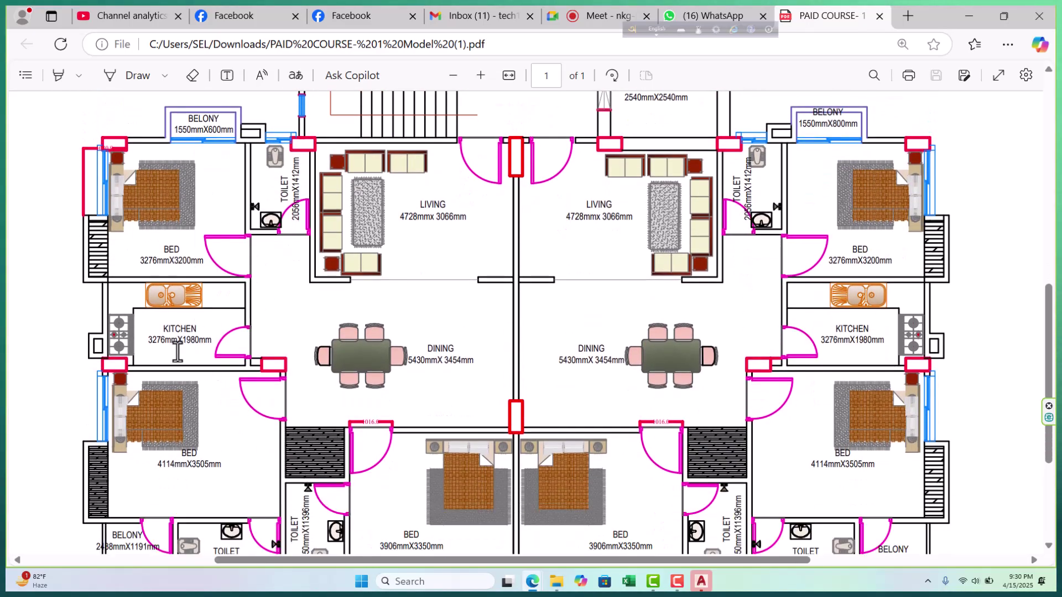
pyautogui.scroll(-3, 188, 341)
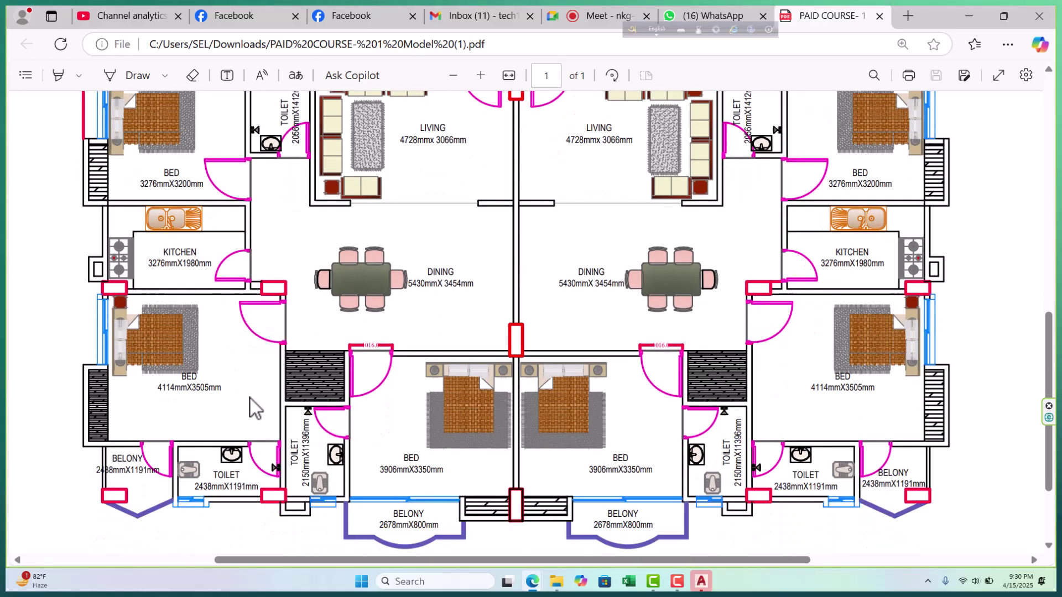
pyautogui.scroll(6, 253, 407)
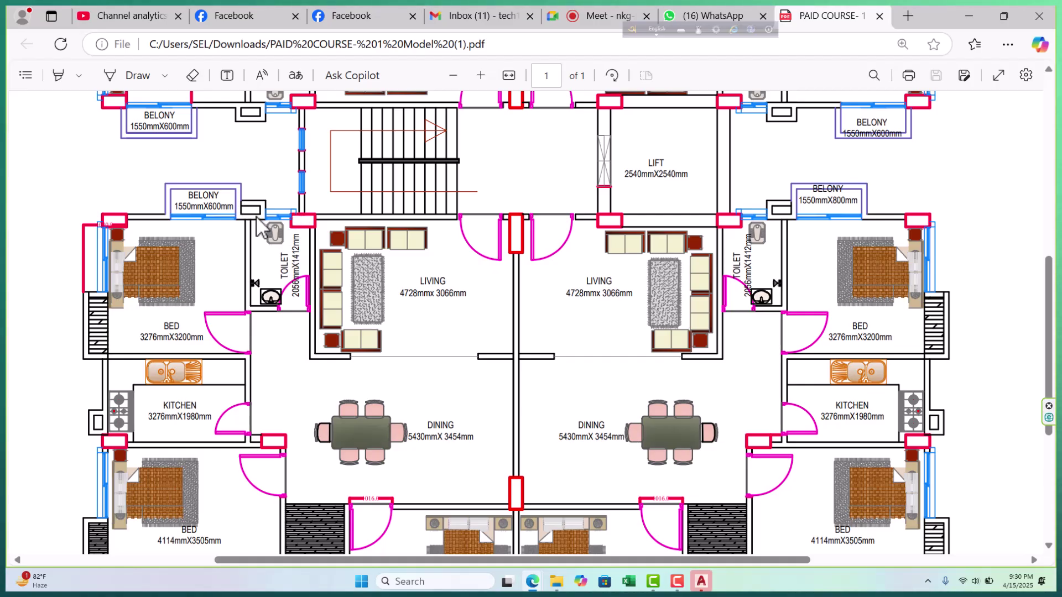
pyautogui.scroll(3, 255, 224)
pyautogui.scroll(3, 784, 296)
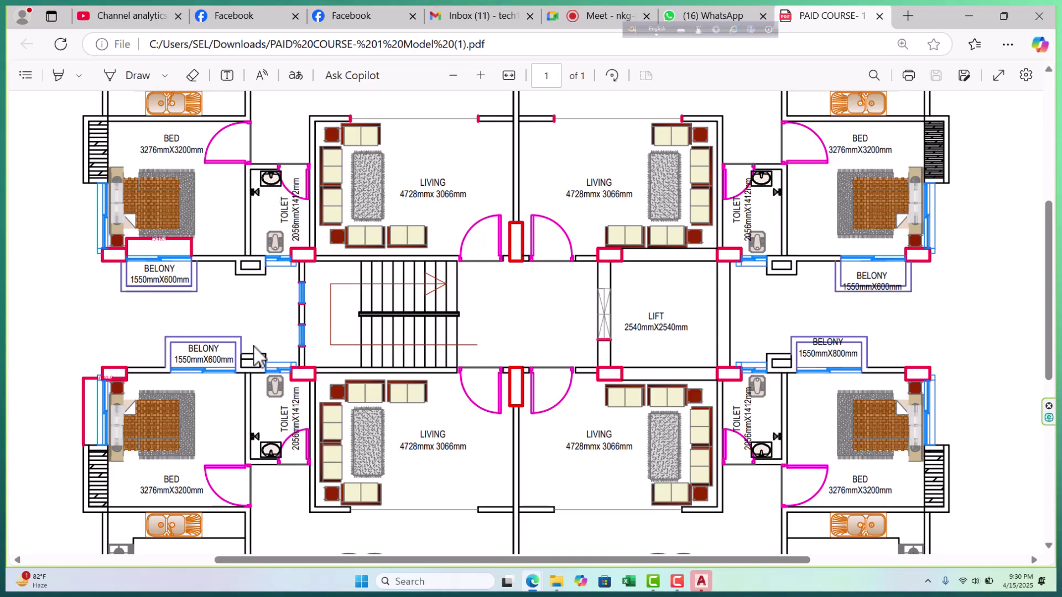
pyautogui.scroll(-10, 254, 346)
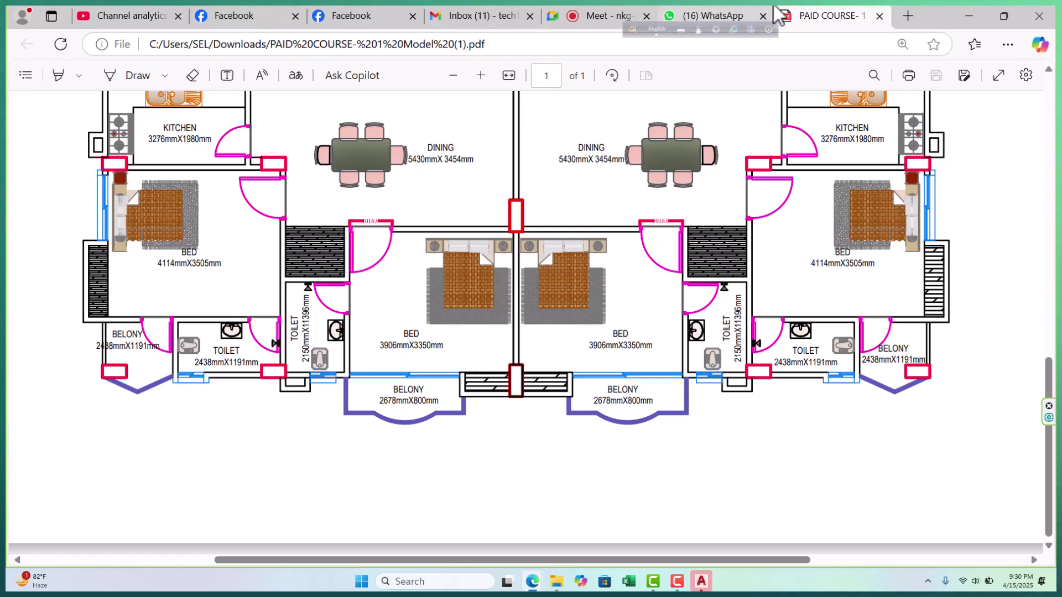
# Admit the person asking to join the Google Meet call and switch back to the floor plan PDF
pyautogui.click(614, 18)
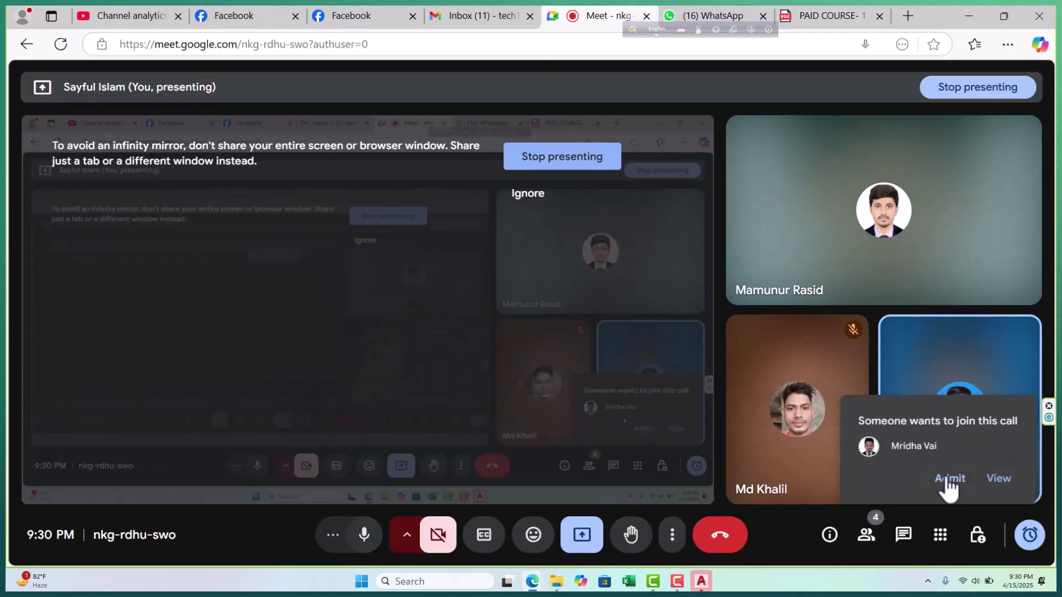
pyautogui.click(948, 480)
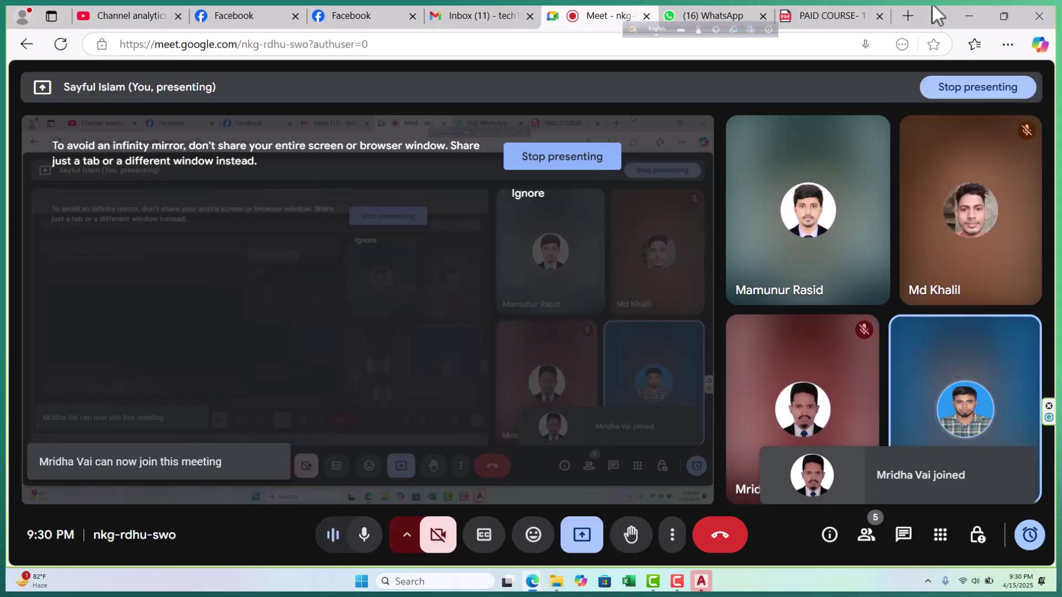
pyautogui.click(861, 15)
# Examine the floor plan from the upper apartments through the staircase and lift core to the lower bedrooms and balconies
pyautogui.scroll(10, 621, 474)
pyautogui.scroll(4, 622, 474)
pyautogui.scroll(1, 407, 387)
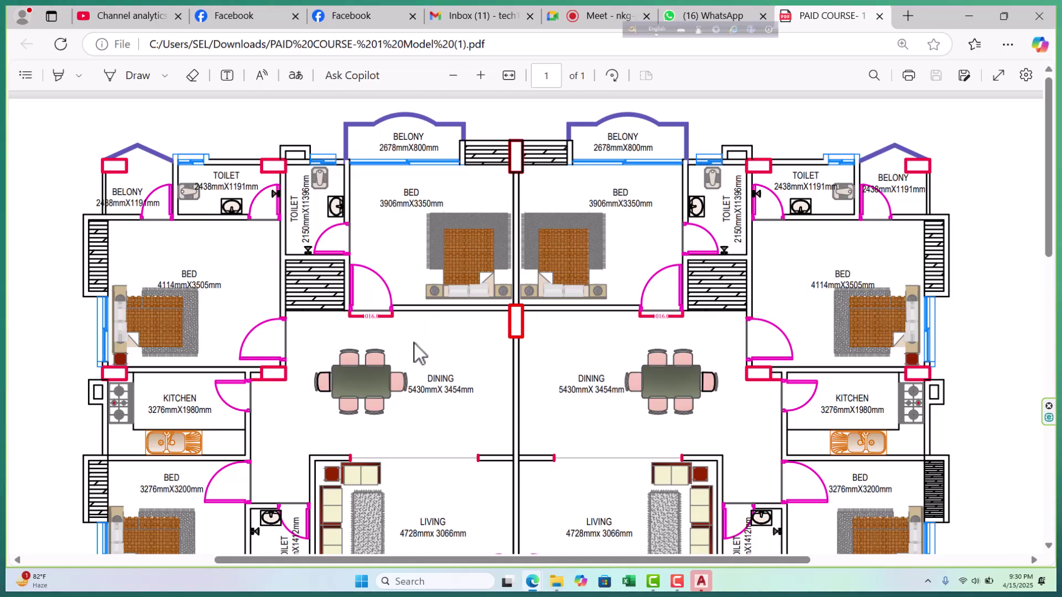
pyautogui.scroll(-2, 413, 344)
pyautogui.scroll(-5, 413, 344)
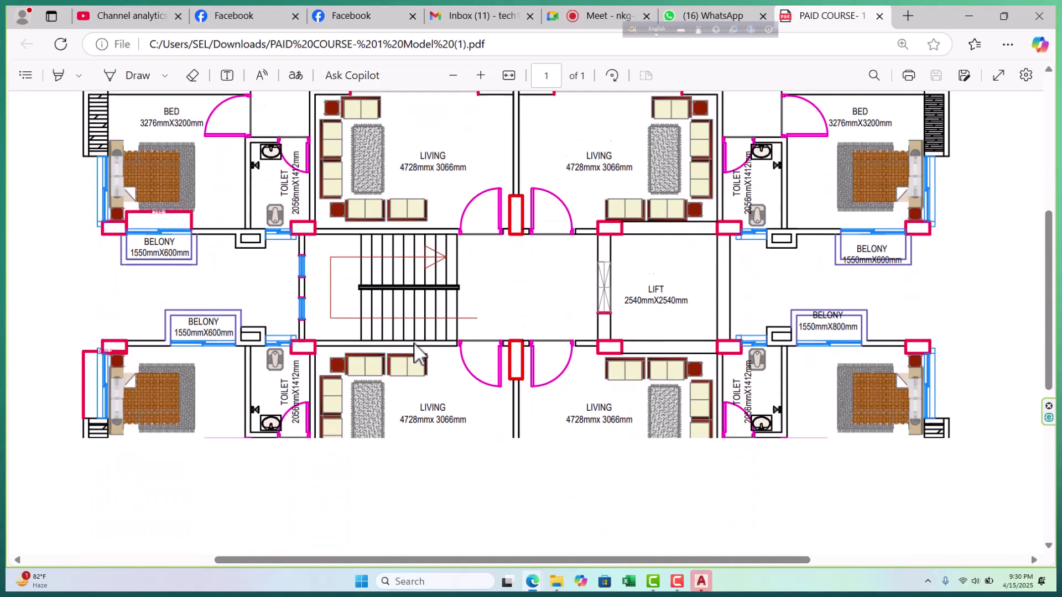
pyautogui.scroll(-3, 416, 349)
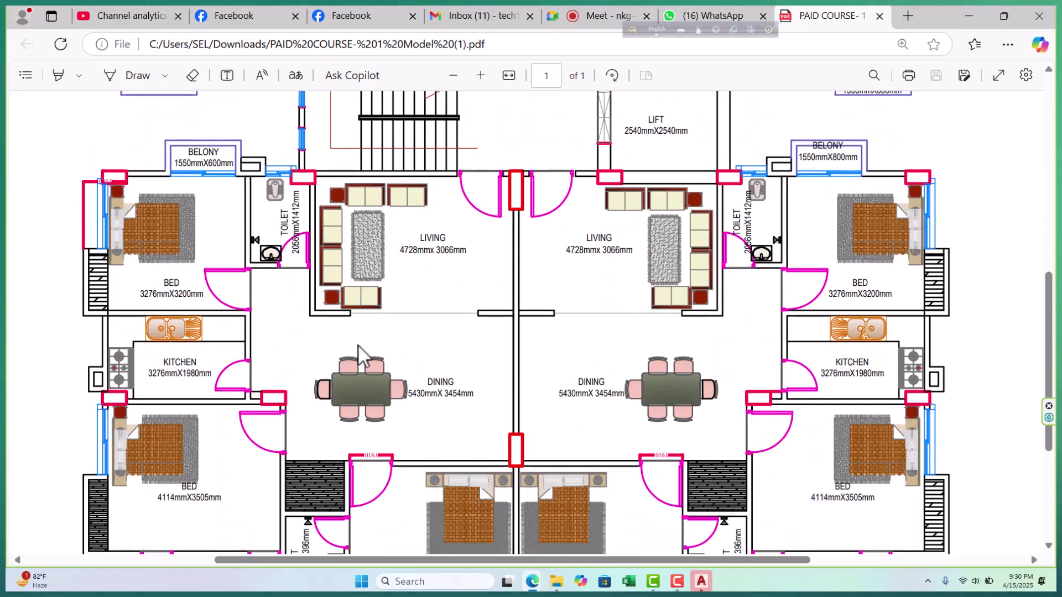
pyautogui.scroll(-4, 357, 343)
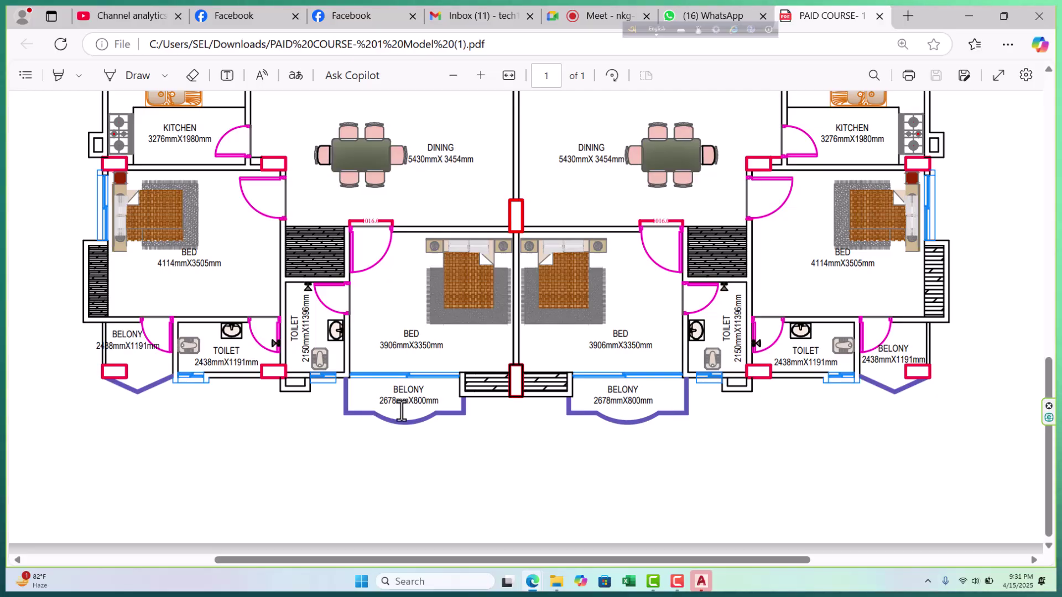
pyautogui.scroll(3, 401, 410)
pyautogui.scroll(-2, 403, 412)
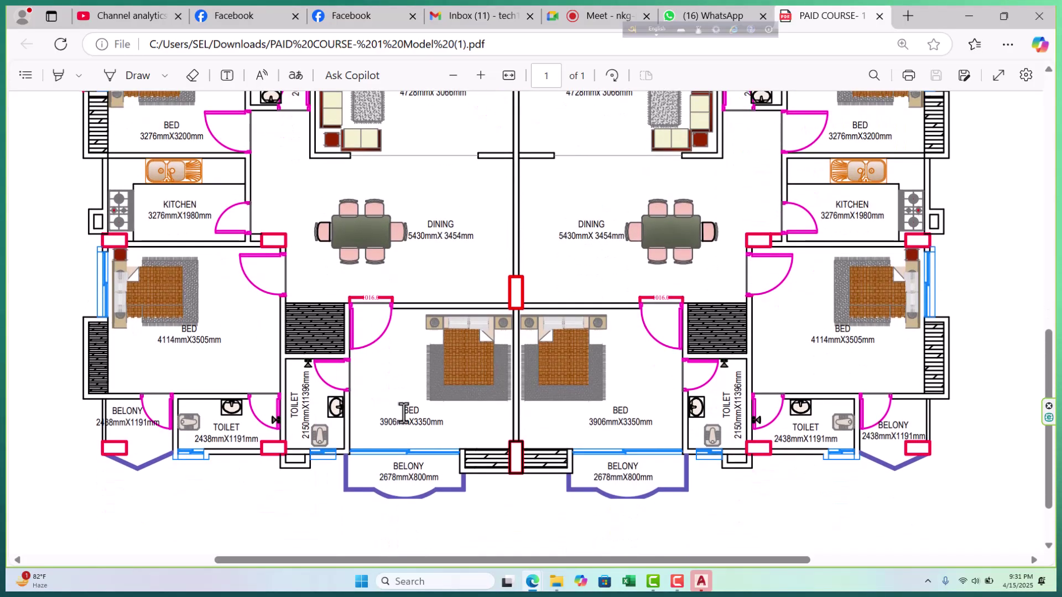
pyautogui.scroll(3, 403, 415)
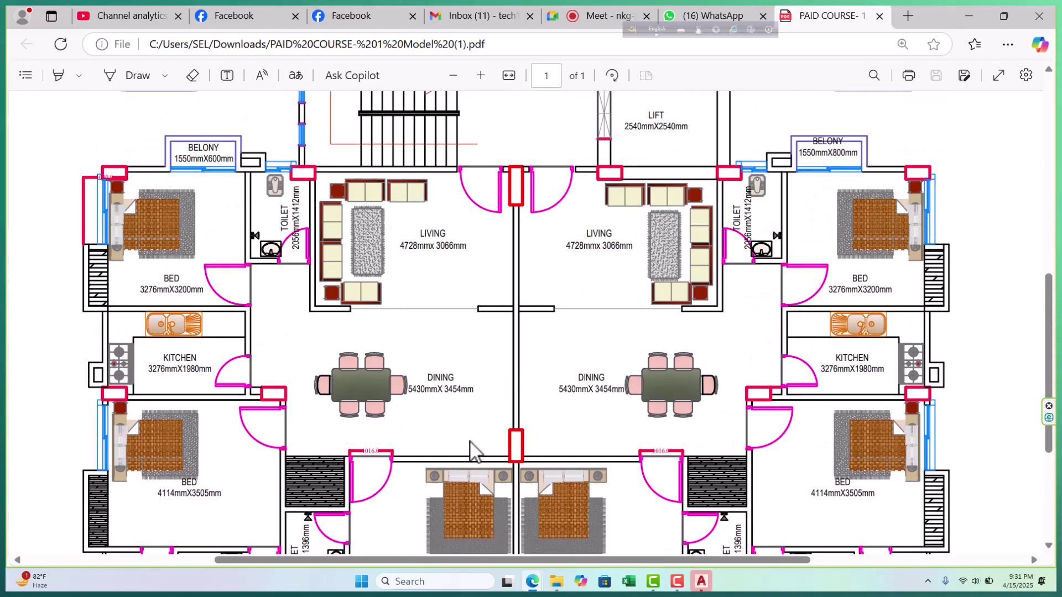
# Examine the upper apartments' bedrooms, kitchens, dining and living areas, and compare them with the matching rooms in the lower apartments
pyautogui.scroll(1, 470, 442)
pyautogui.scroll(4, 470, 442)
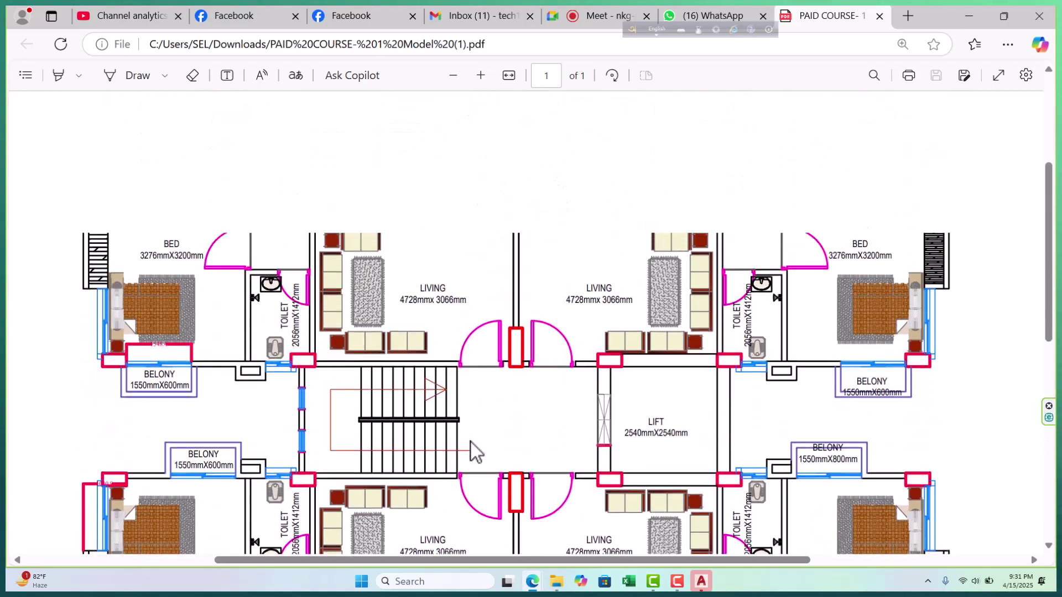
pyautogui.scroll(4, 470, 442)
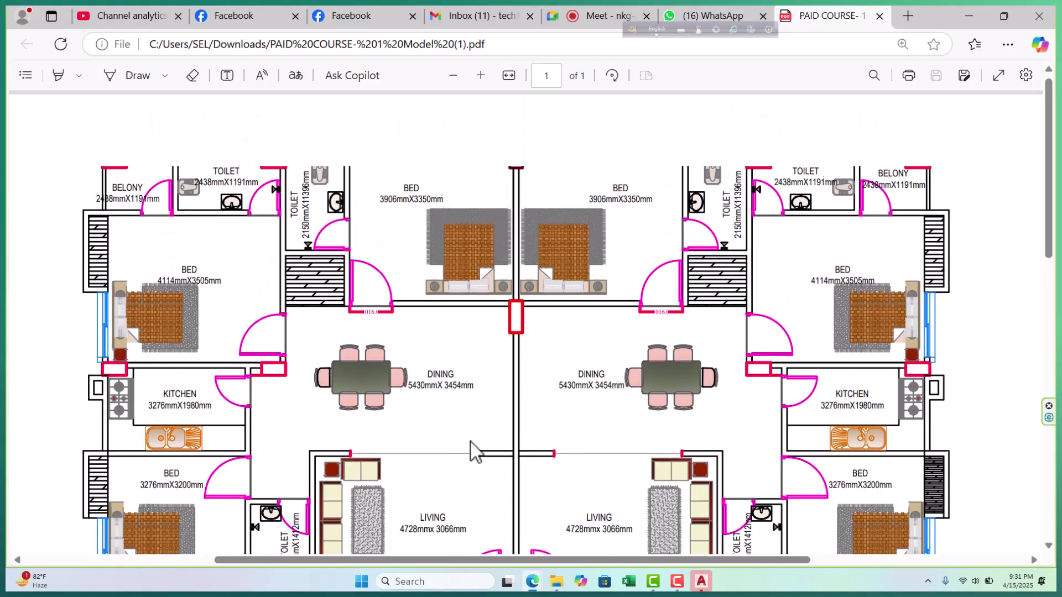
pyautogui.scroll(1, 470, 442)
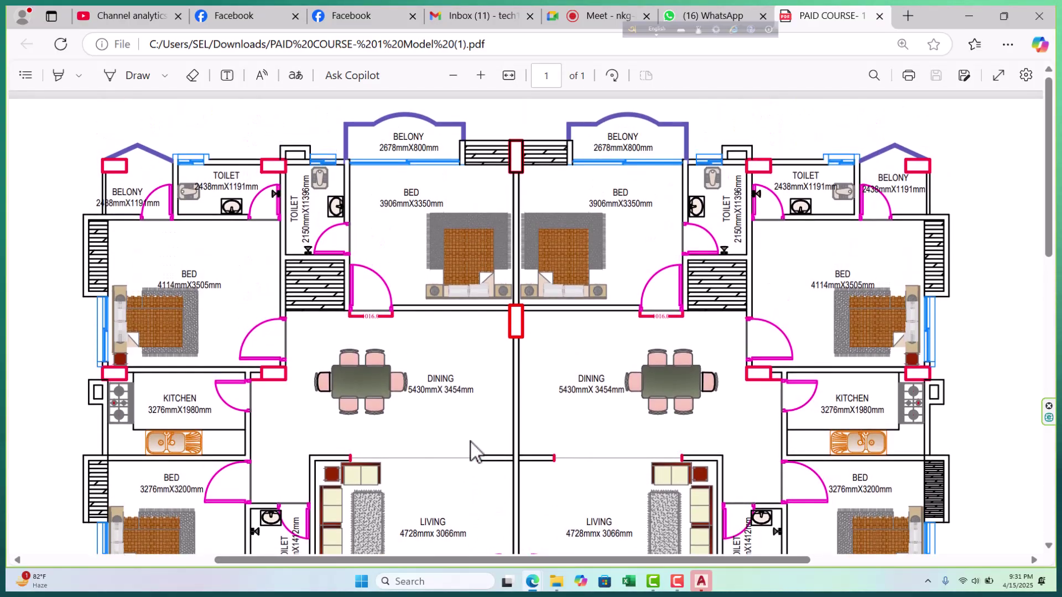
pyautogui.scroll(-1, 263, 389)
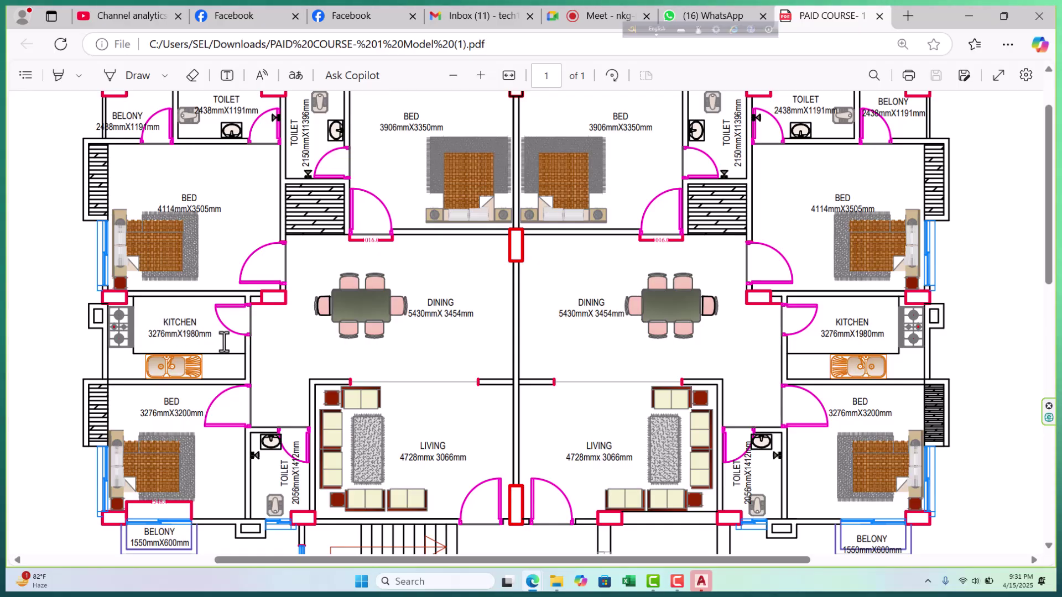
pyautogui.scroll(-1, 116, 276)
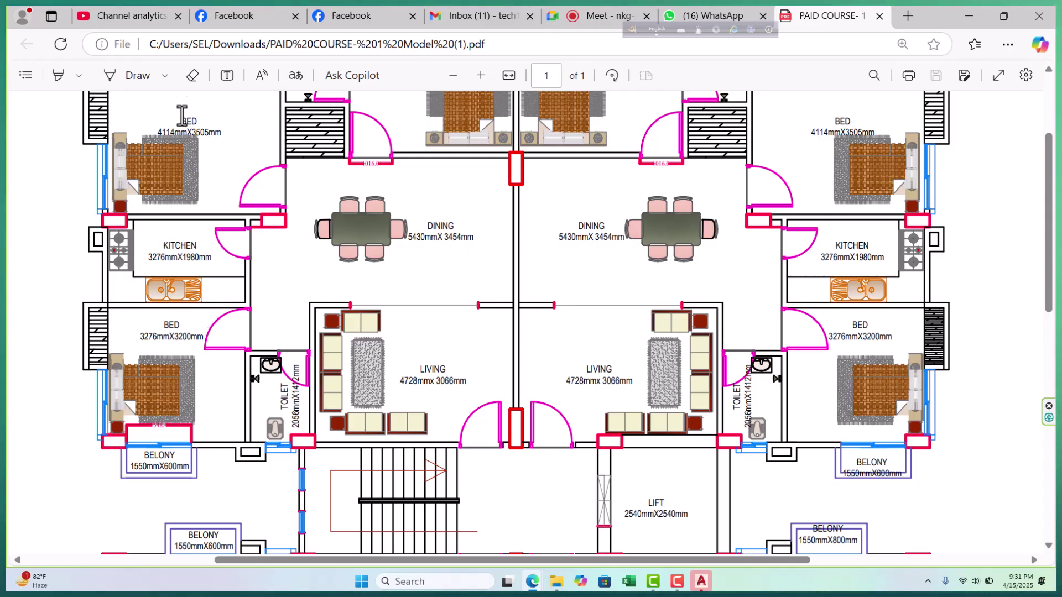
pyautogui.scroll(-1, 207, 280)
pyautogui.scroll(-5, 203, 302)
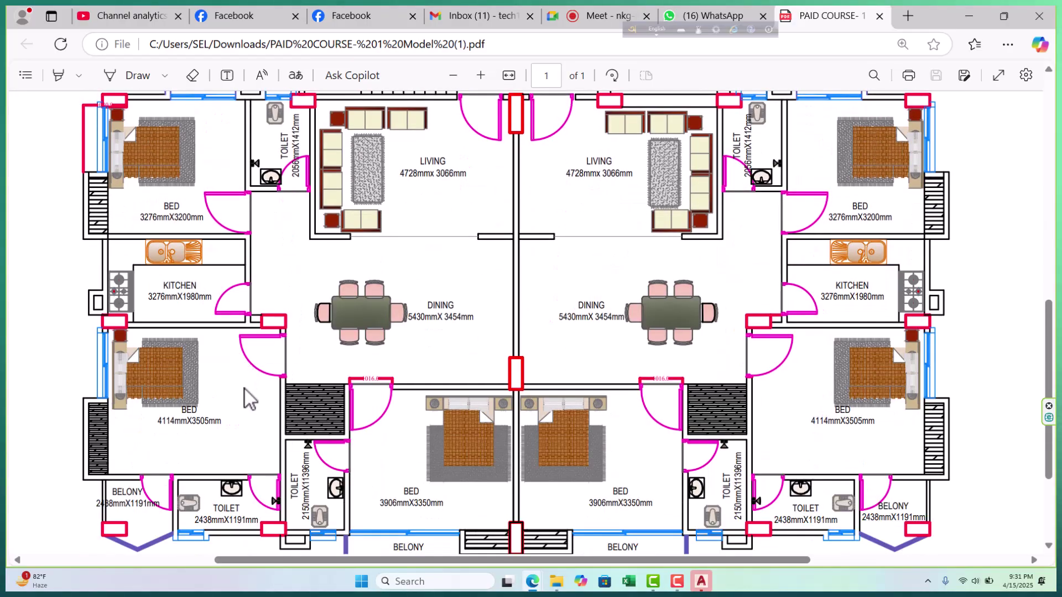
pyautogui.scroll(4, 286, 423)
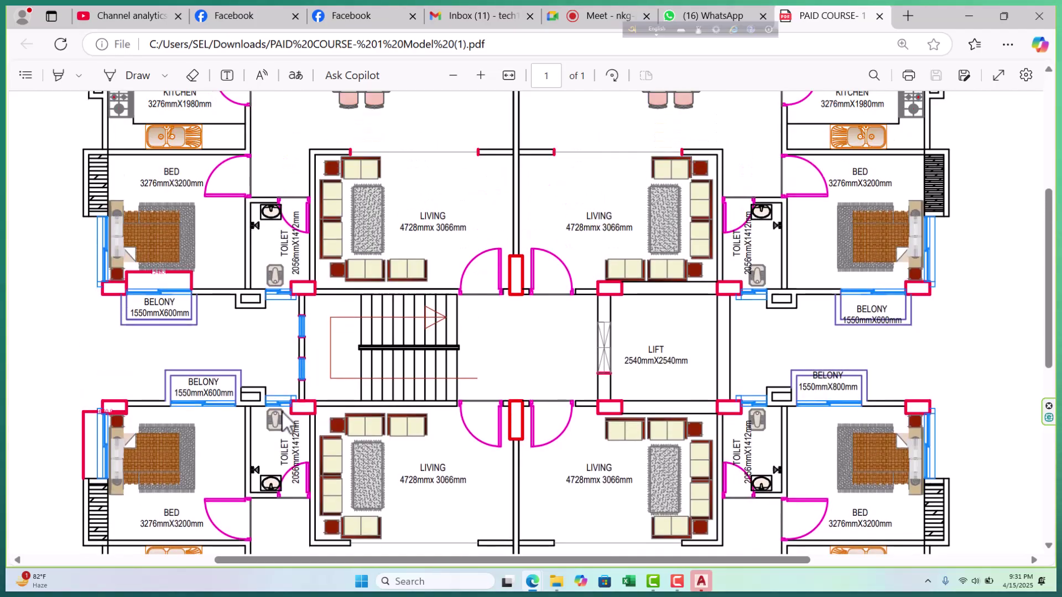
pyautogui.scroll(4, 281, 410)
pyautogui.scroll(1, 283, 413)
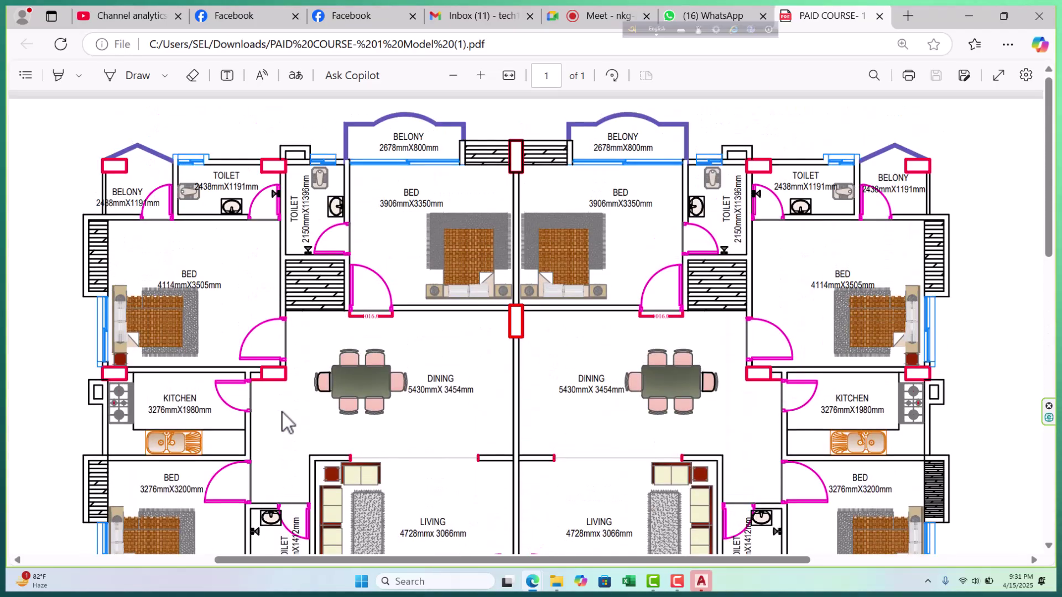
# Examine the apartments' entrance doors, living and dining areas, and the lower bedrooms with their attached toilets and balconies
pyautogui.scroll(-15, 361, 301)
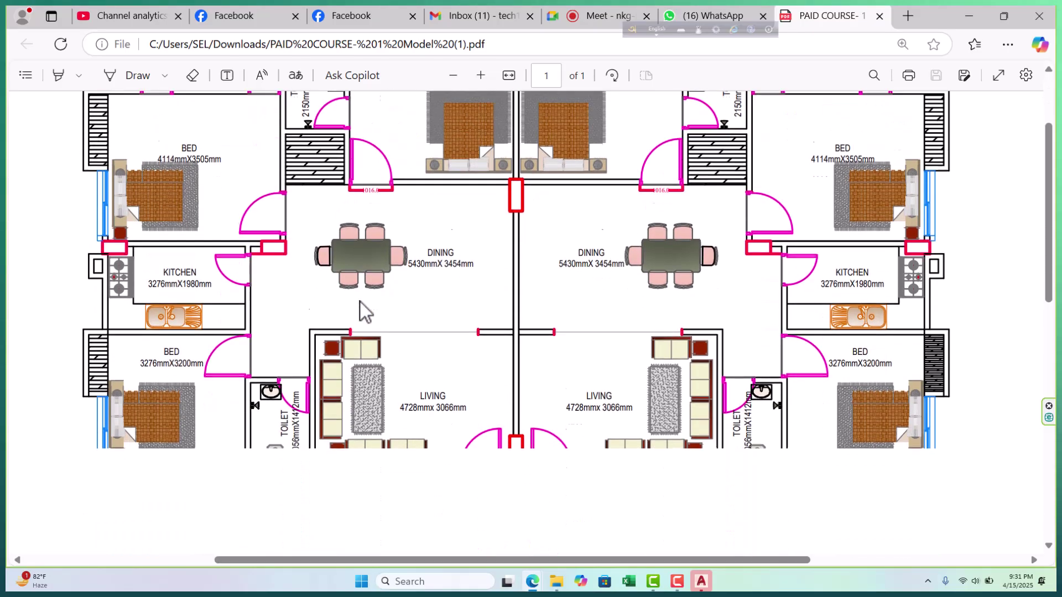
pyautogui.scroll(-3, 373, 326)
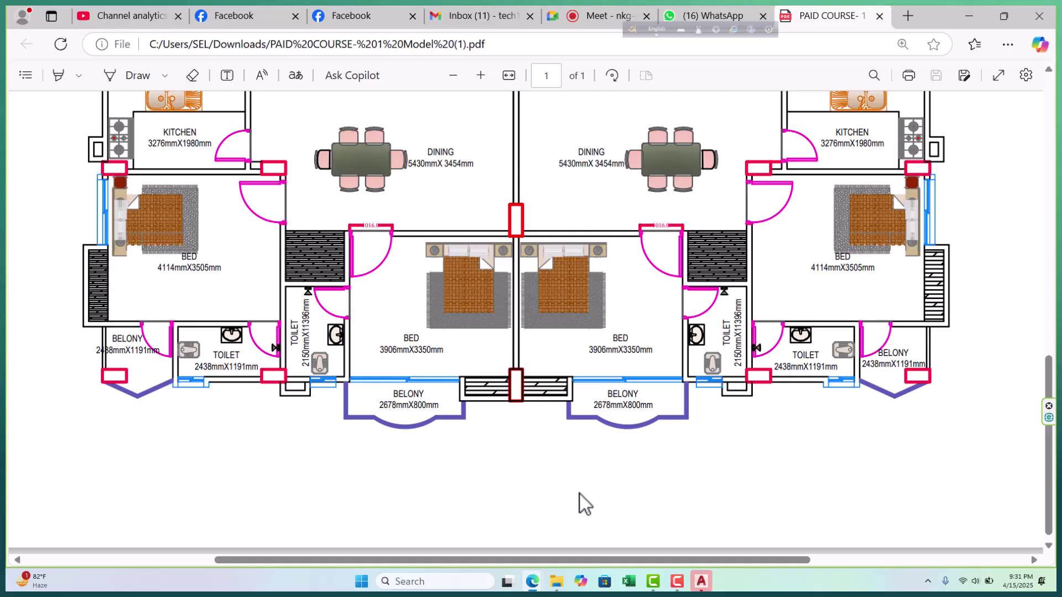
pyautogui.scroll(7, 579, 495)
pyautogui.scroll(5, 579, 493)
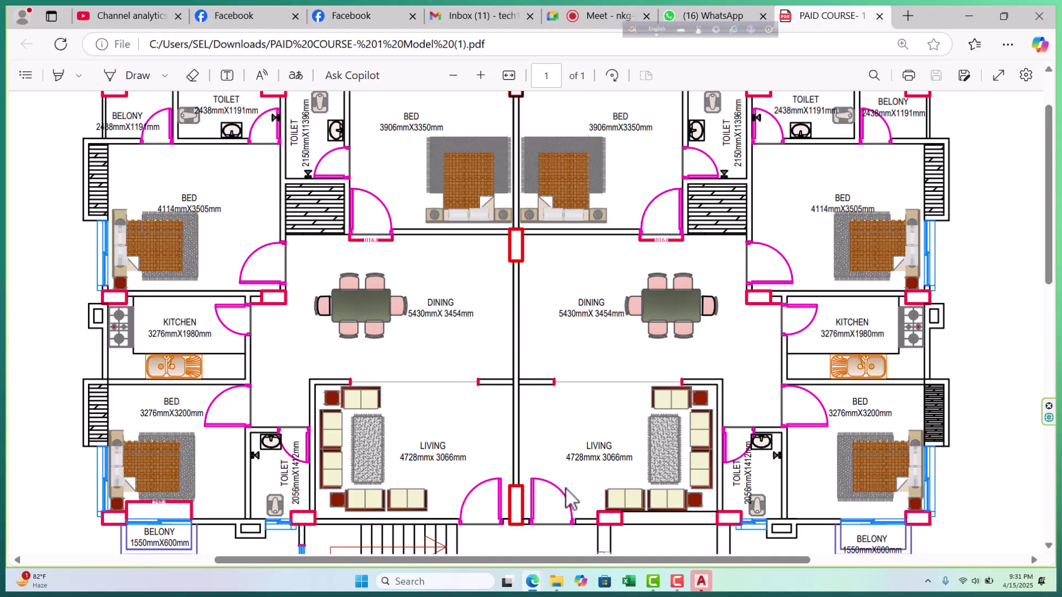
pyautogui.scroll(2, 565, 488)
pyautogui.scroll(-8, 334, 266)
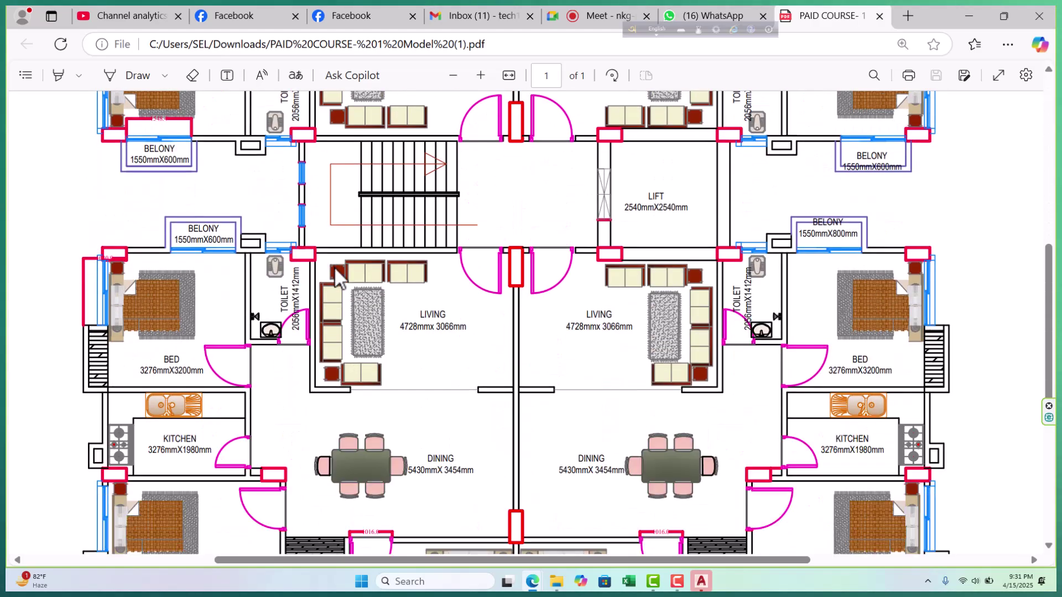
pyautogui.scroll(-5, 334, 266)
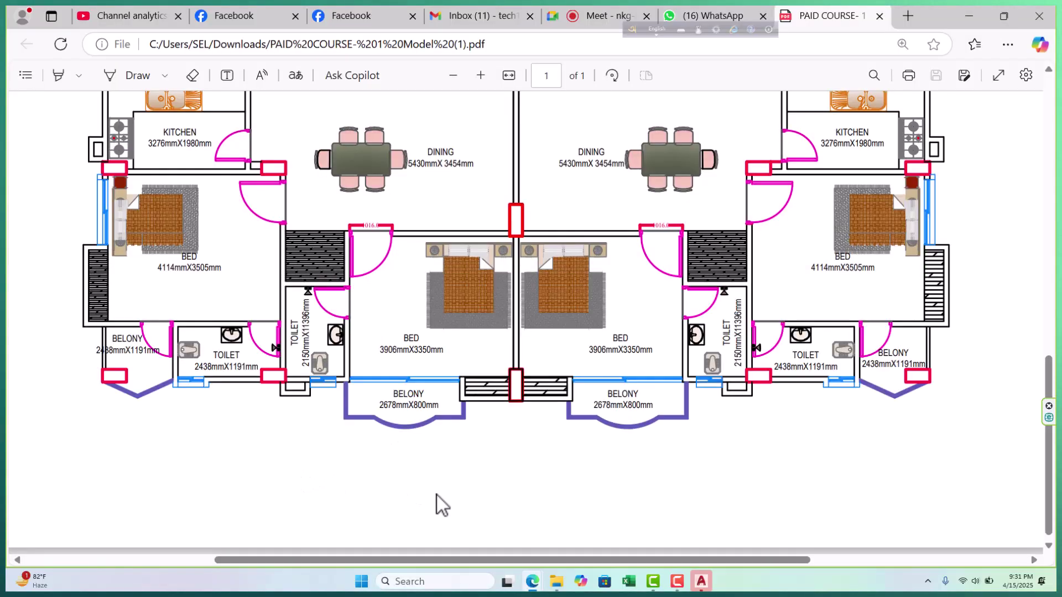
pyautogui.scroll(3, 436, 495)
pyautogui.scroll(4, 432, 492)
pyautogui.scroll(-5, 293, 454)
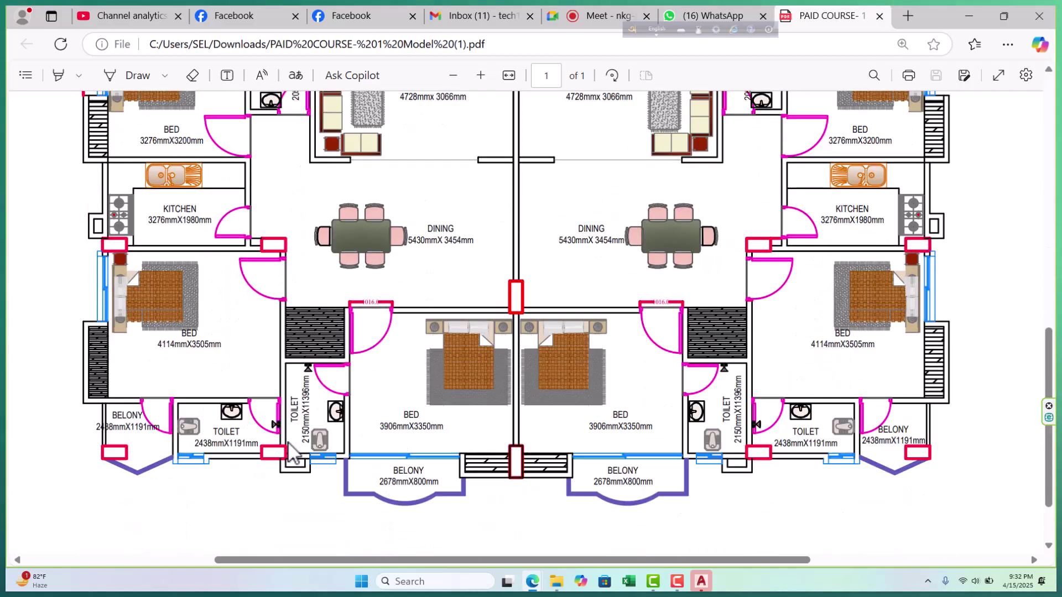
# Zoom the floor plan out one level and examine how the upper and lower apartments are arranged around the staircase and lift
pyautogui.click(452, 76)
pyautogui.scroll(6, 442, 376)
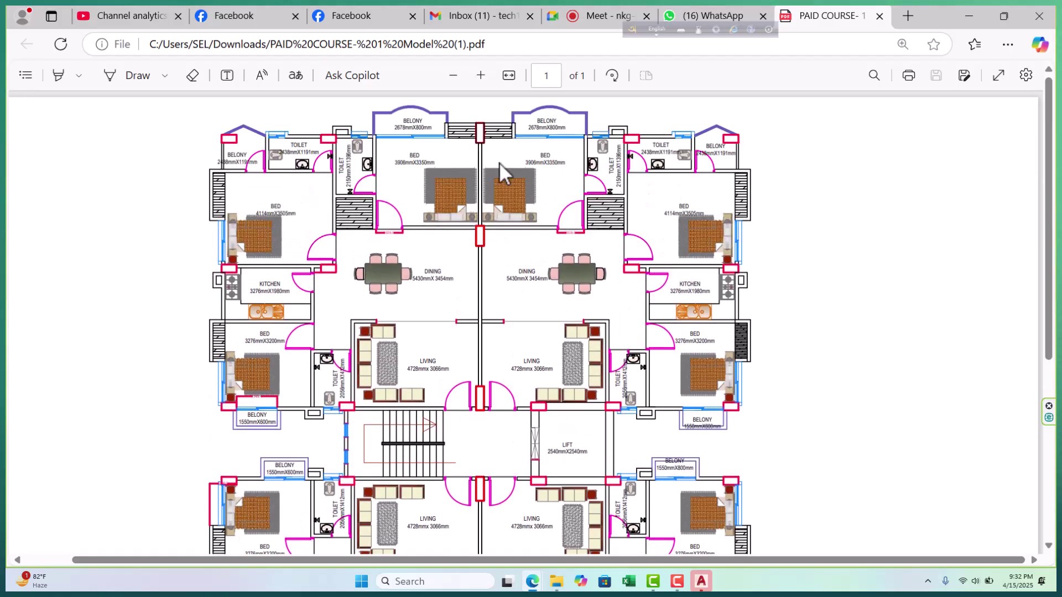
pyautogui.scroll(-4, 309, 260)
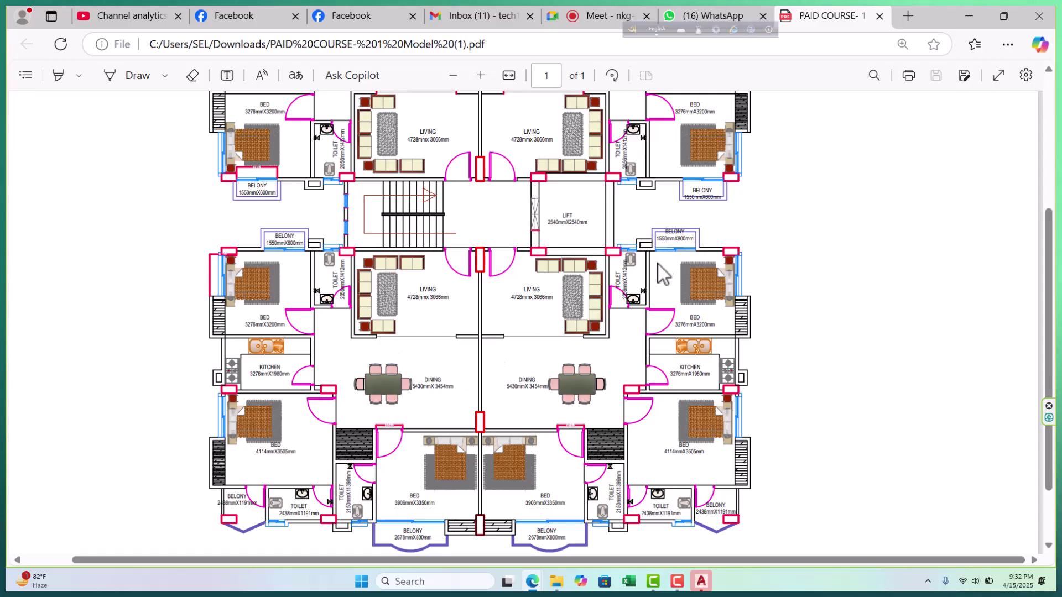
pyautogui.scroll(-1, 642, 359)
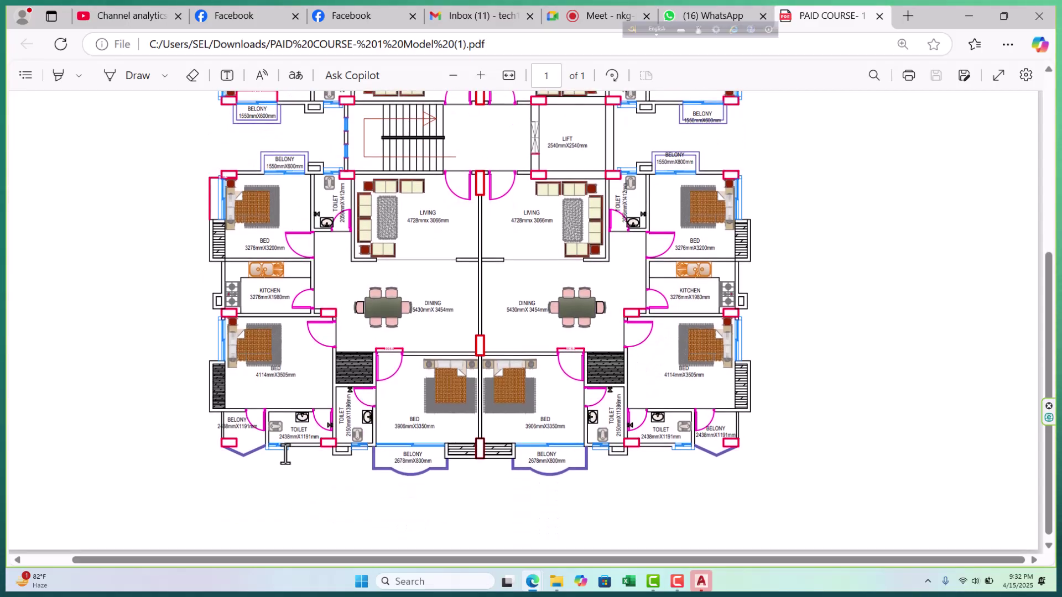
pyautogui.scroll(5, 342, 466)
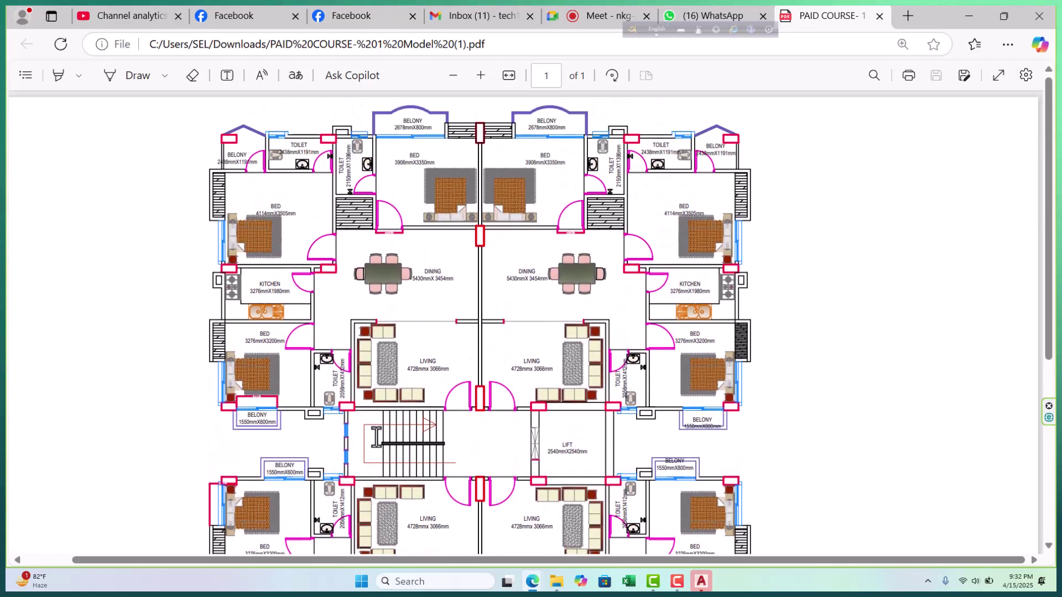
pyautogui.scroll(-1, 376, 437)
pyautogui.scroll(-3, 376, 436)
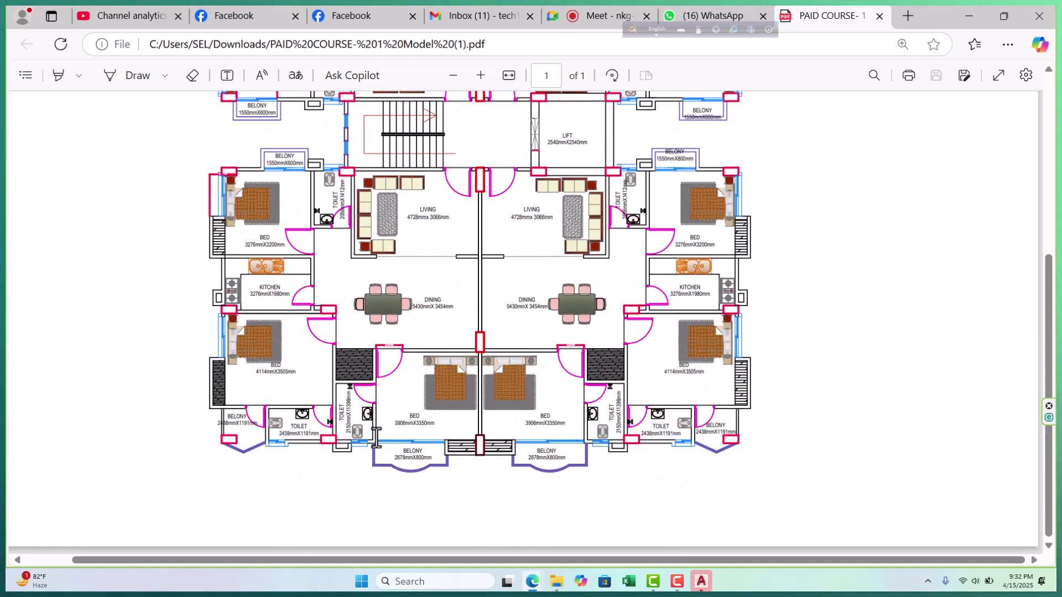
pyautogui.scroll(2, 352, 469)
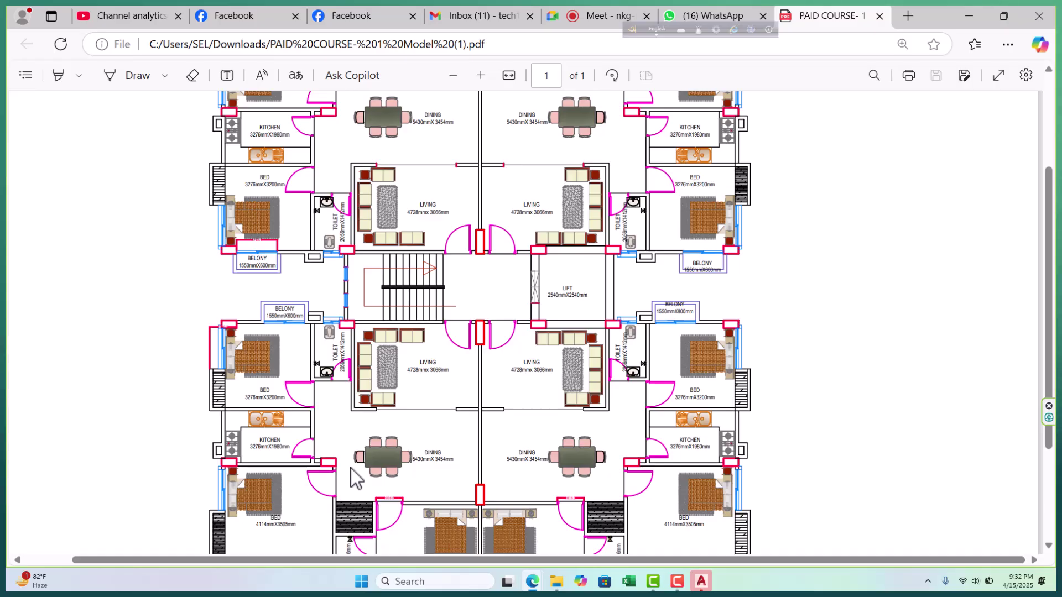
# Review the whole reduced floor plan from the upper balconies to the lower balconies, comparing the four mirrored apartments
pyautogui.scroll(2, 362, 439)
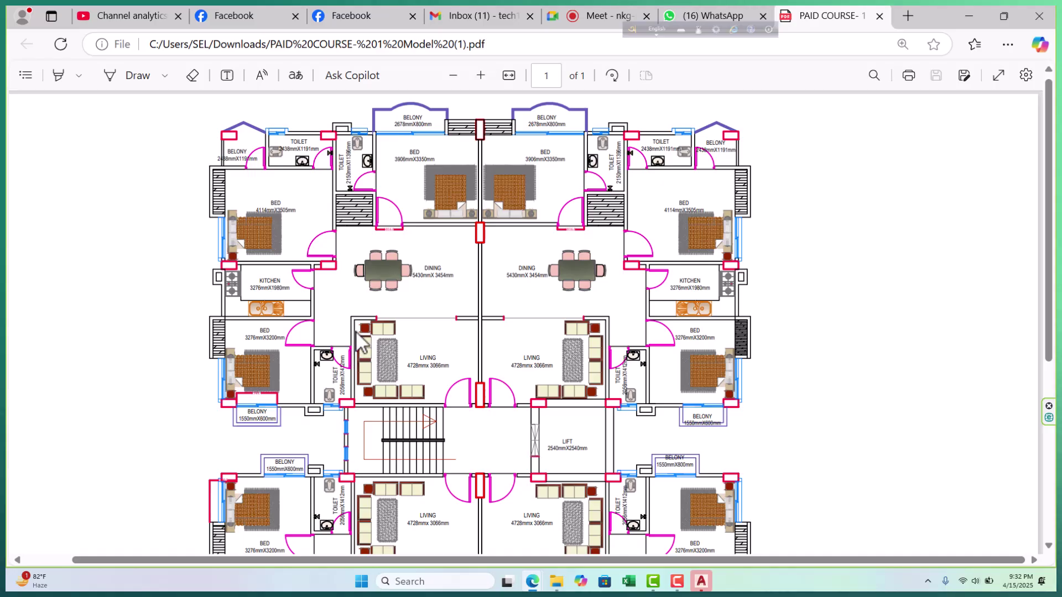
pyautogui.scroll(-2, 373, 323)
pyautogui.scroll(-2, 397, 359)
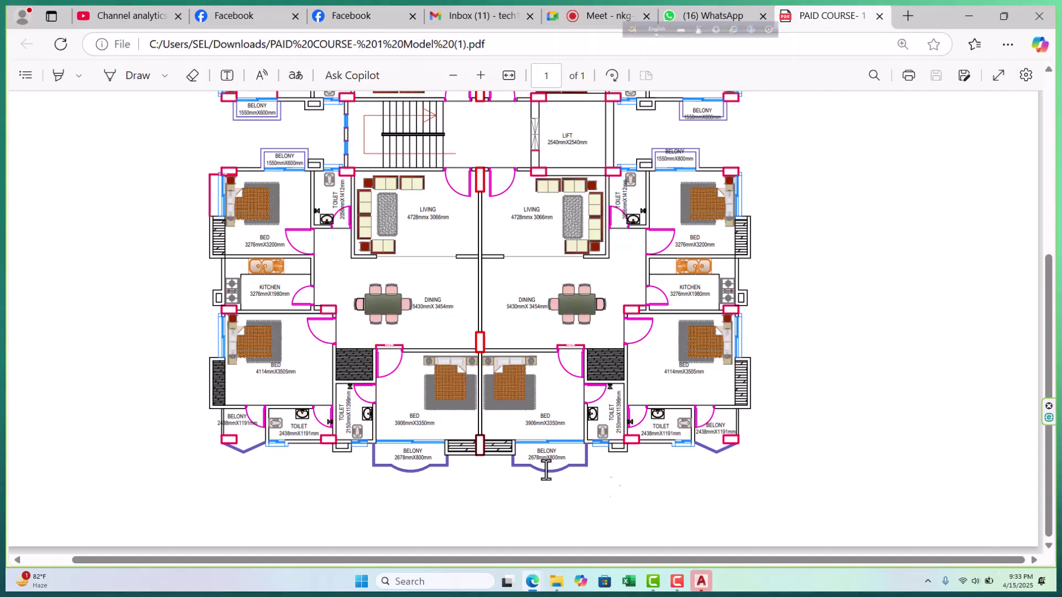
pyautogui.scroll(3, 366, 414)
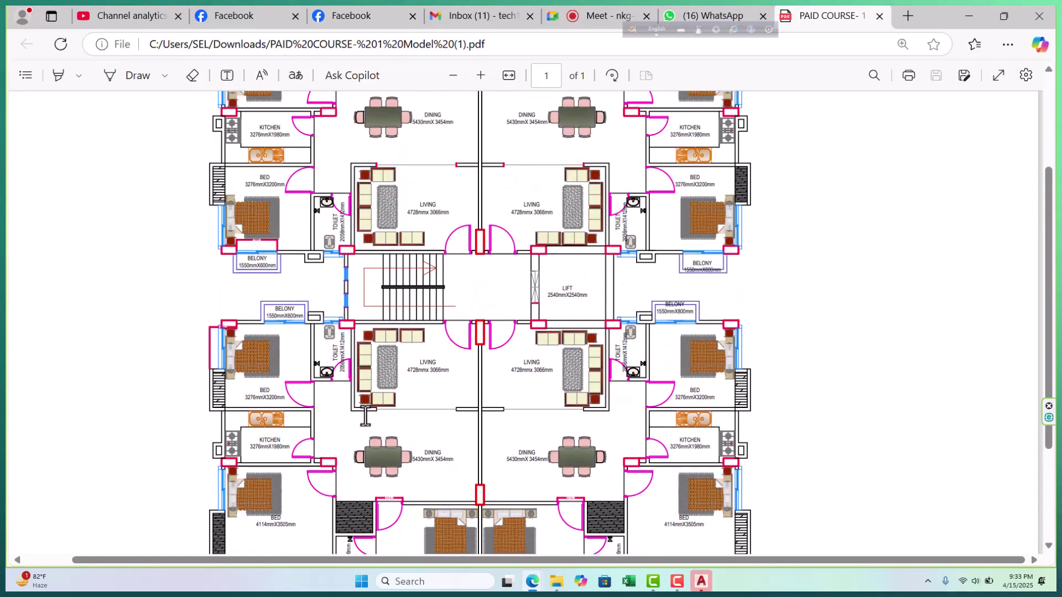
pyautogui.scroll(3, 366, 417)
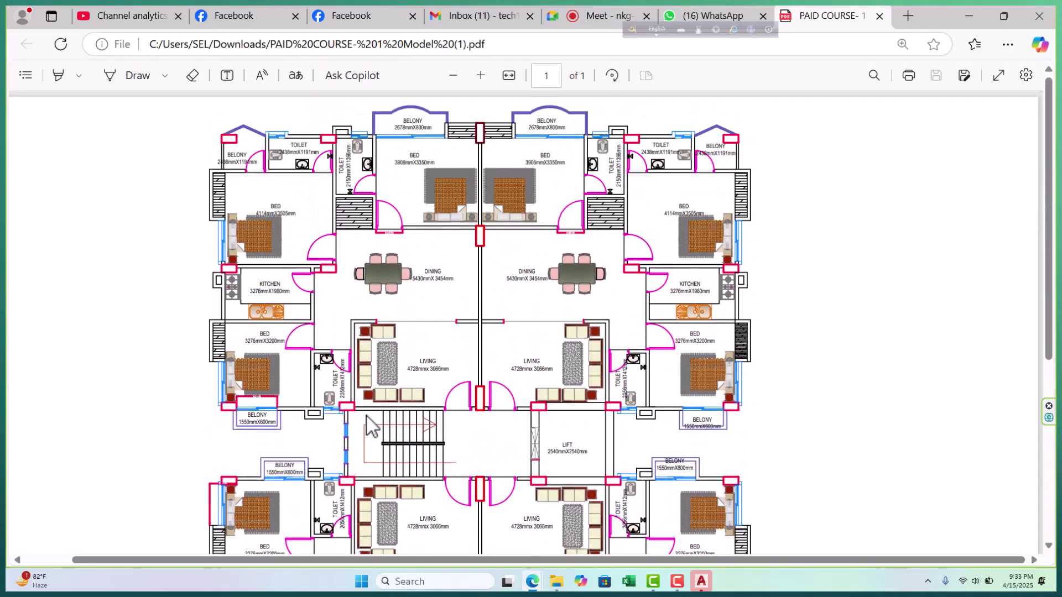
pyautogui.scroll(-3, 365, 414)
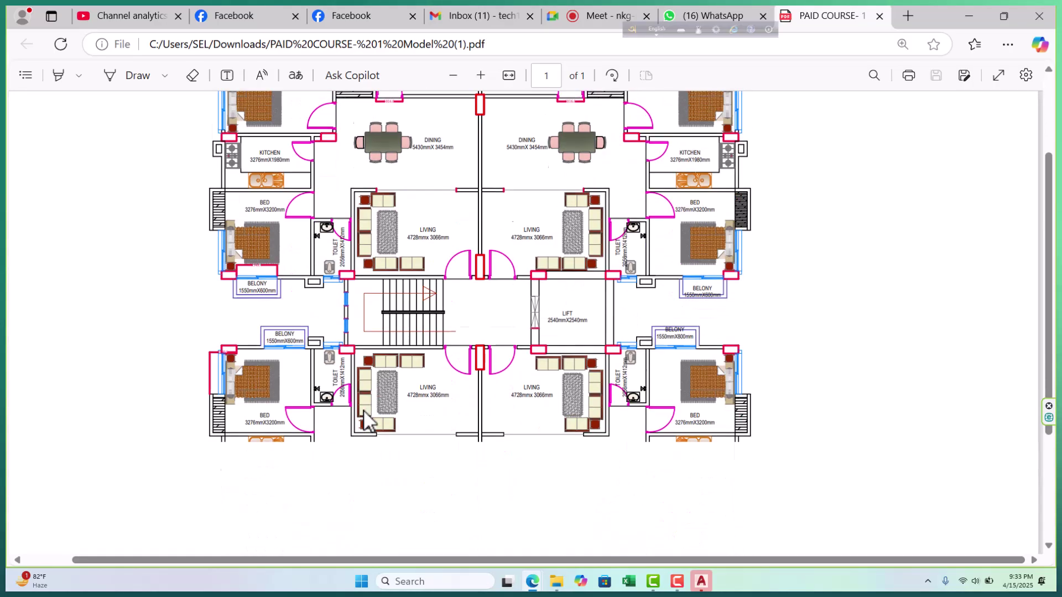
pyautogui.scroll(-3, 367, 422)
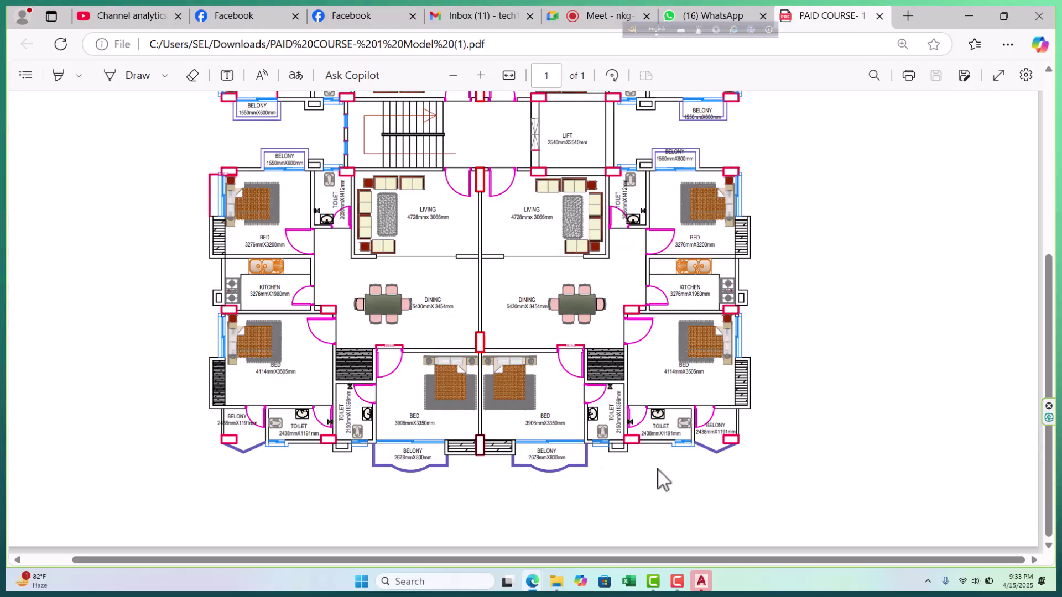
pyautogui.scroll(6, 457, 303)
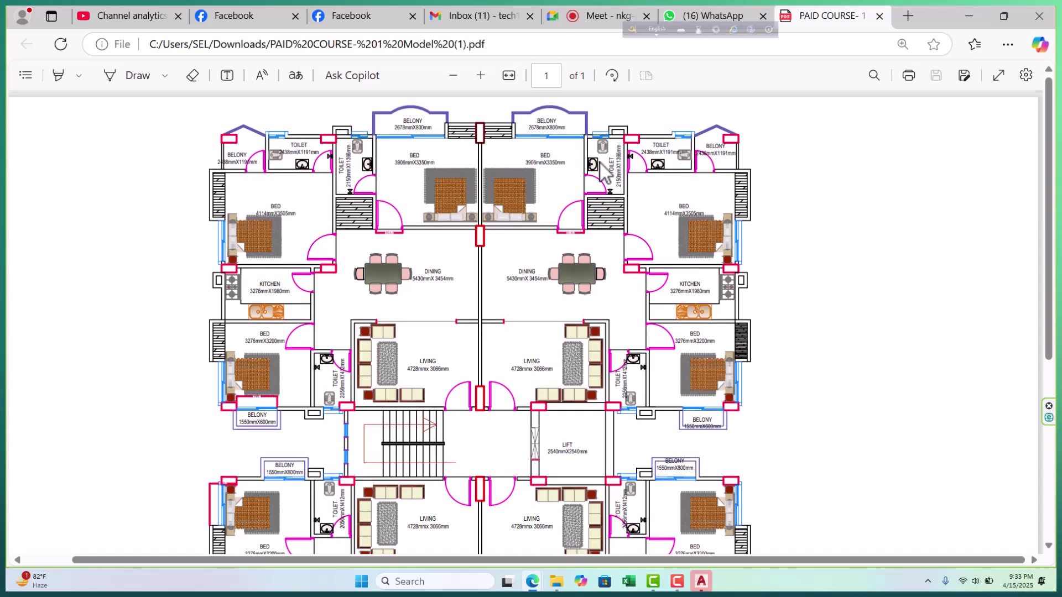
# Close the floor plan PDF, switch to the 2025 BATCH 01 drawing in AutoCAD and open its model space
pyautogui.click(879, 16)
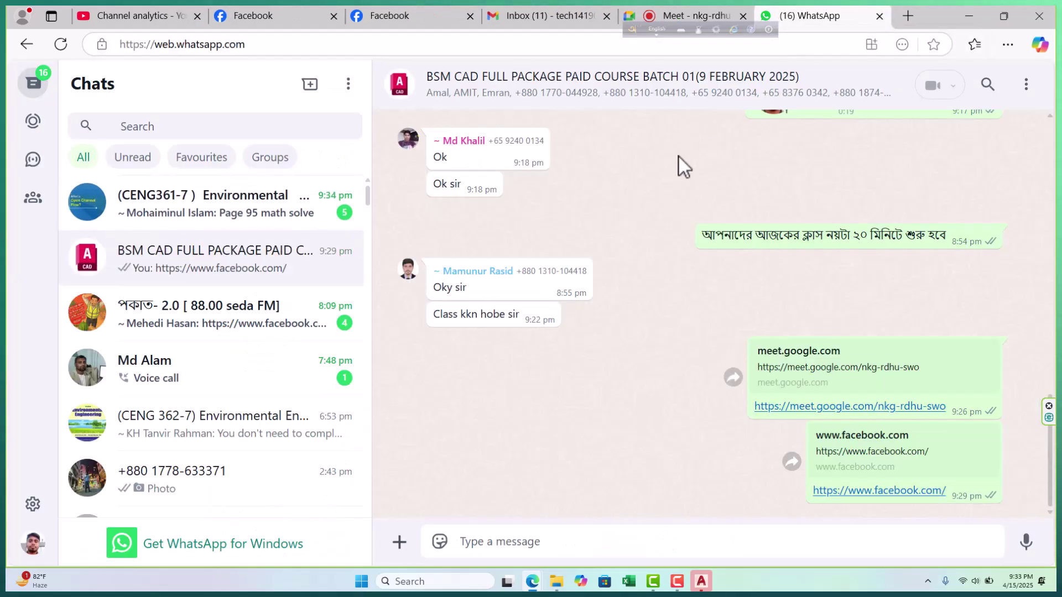
pyautogui.click(967, 17)
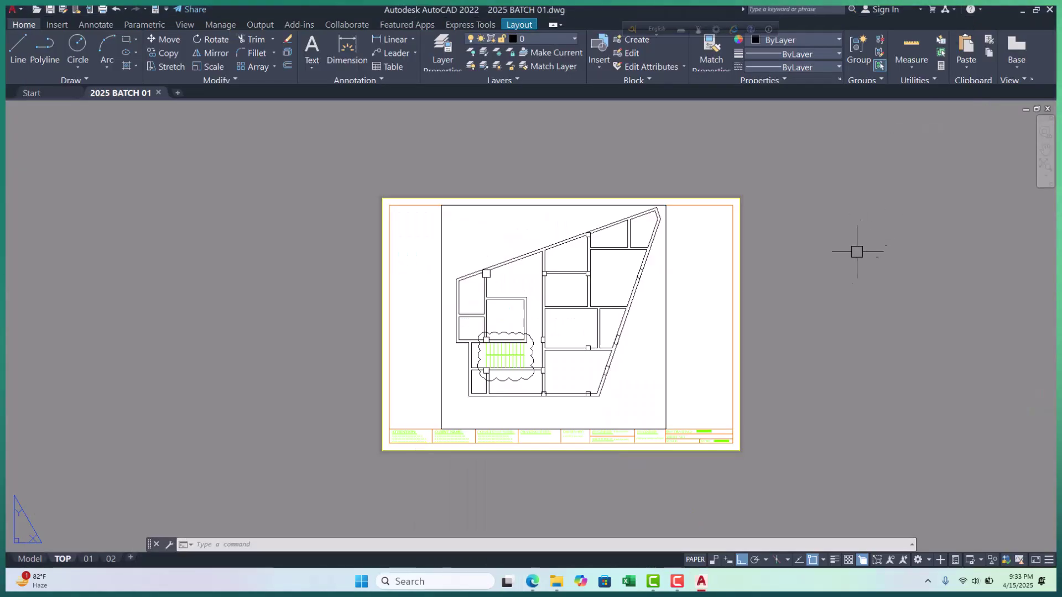
pyautogui.click(29, 559)
pyautogui.scroll(-8, 276, 343)
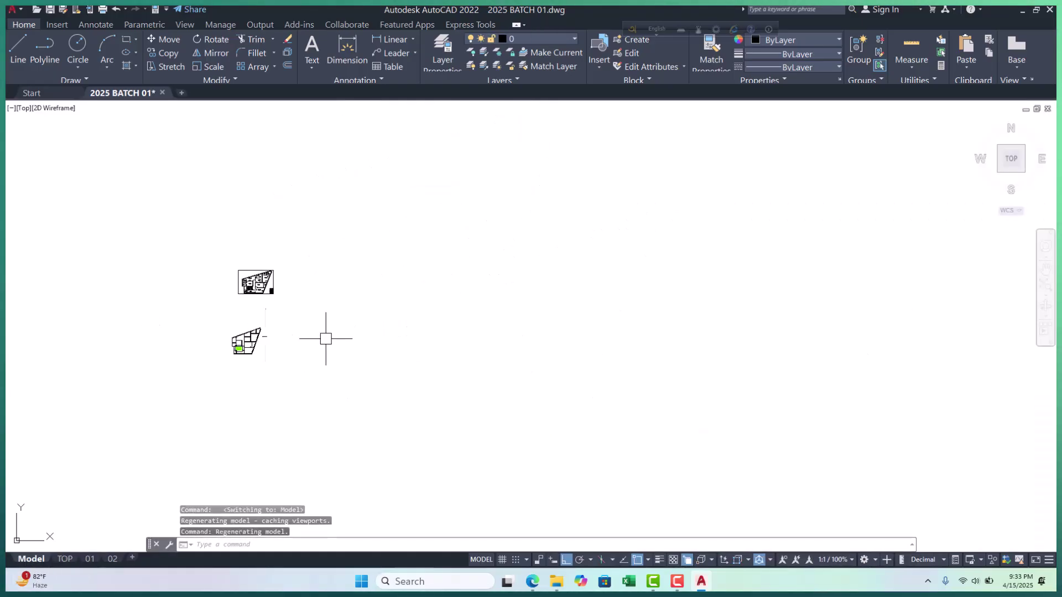
pyautogui.scroll(8, 234, 345)
pyautogui.scroll(4, 516, 250)
pyautogui.click(655, 229)
pyautogui.click(573, 350)
pyautogui.press('Escape')
pyautogui.press('Escape')
pyautogui.press('Escape')
pyautogui.scroll(-6, 509, 322)
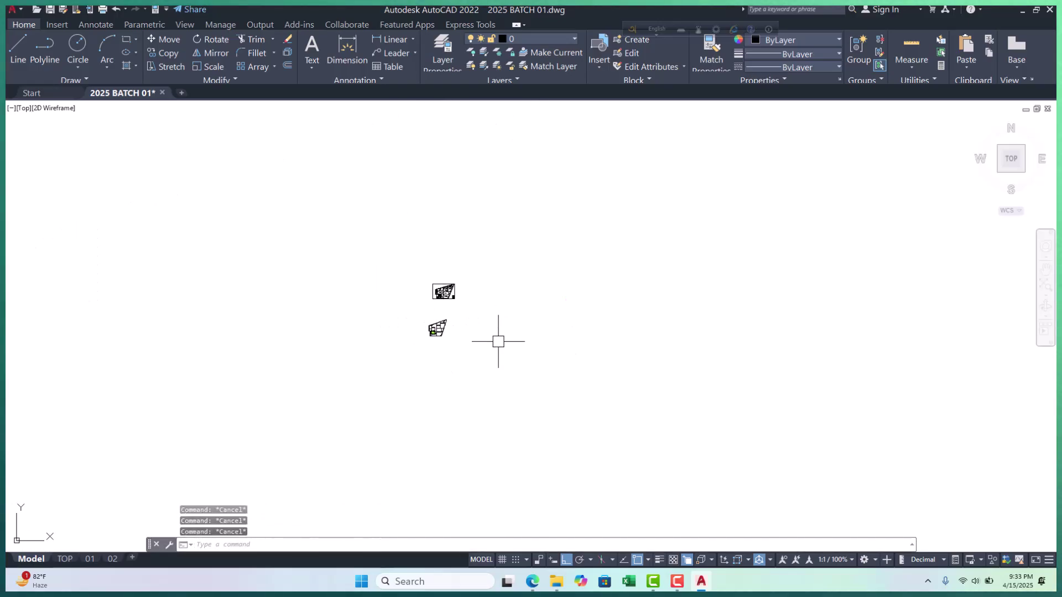
# Import page 1 of PAID COURSE- 1 Model (1).pdf from the Downloads folder into model space at scale 1
pyautogui.write('IMPORT')
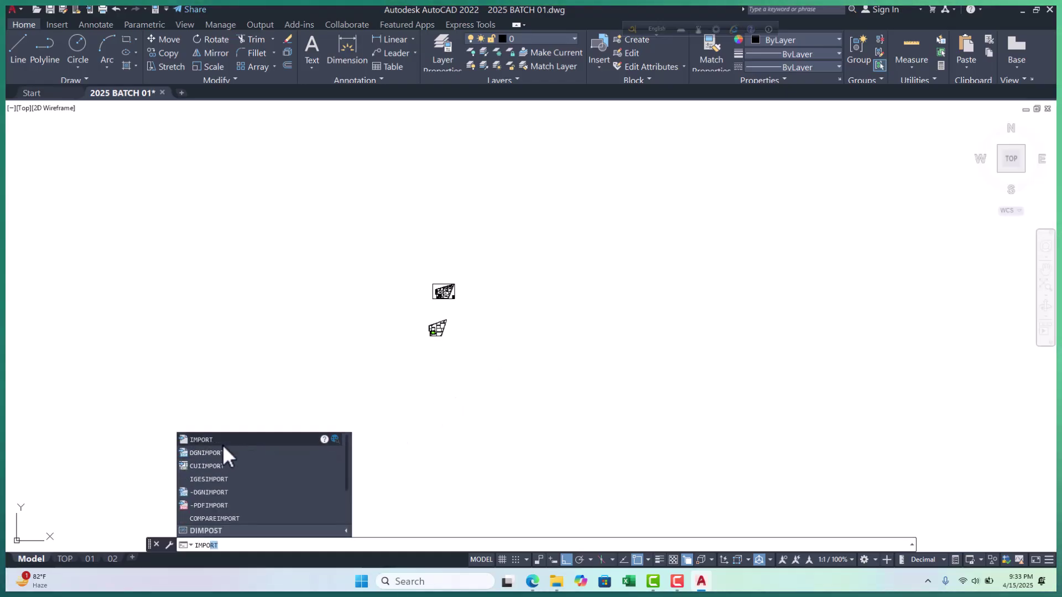
pyautogui.click(222, 442)
pyautogui.press('Return')
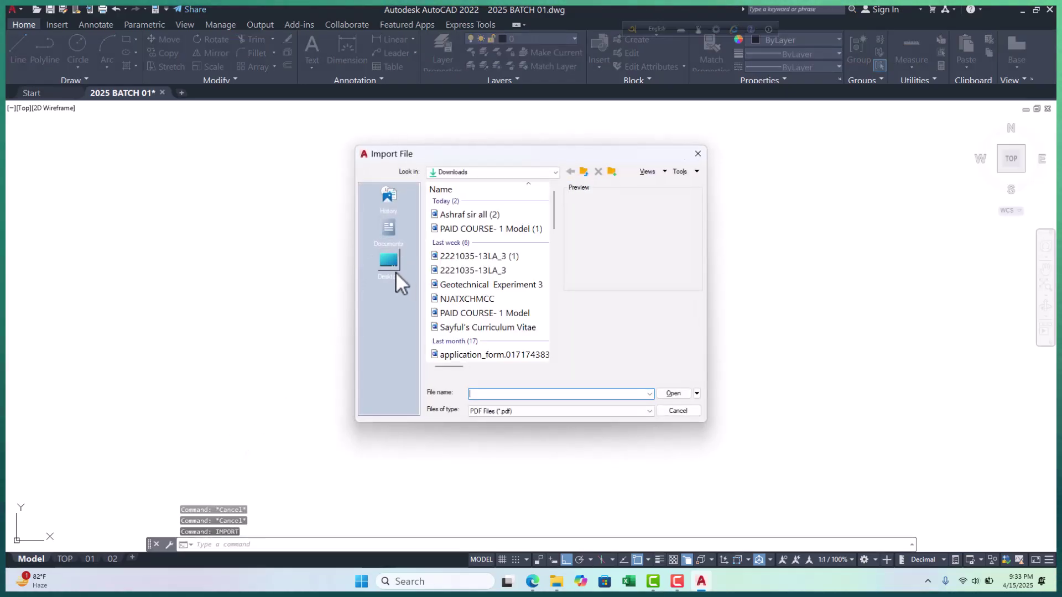
pyautogui.click(390, 267)
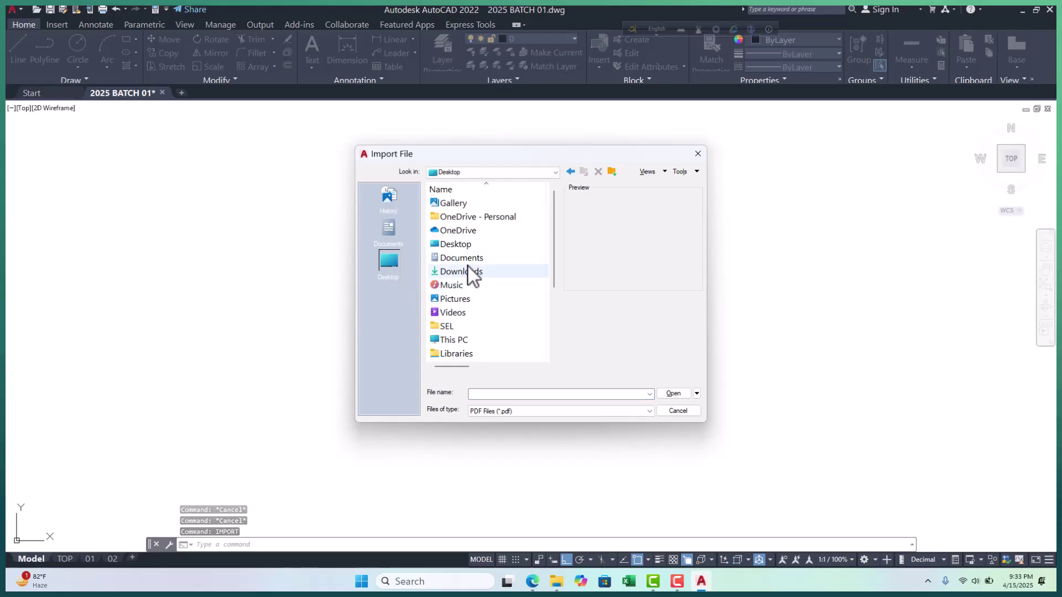
pyautogui.doubleClick(471, 273)
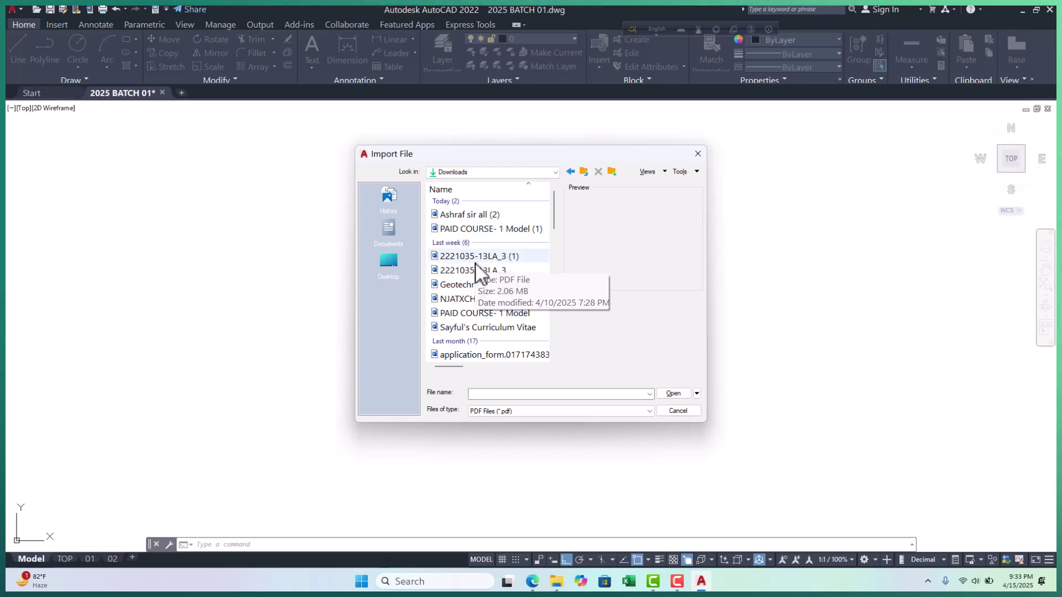
pyautogui.click(464, 215)
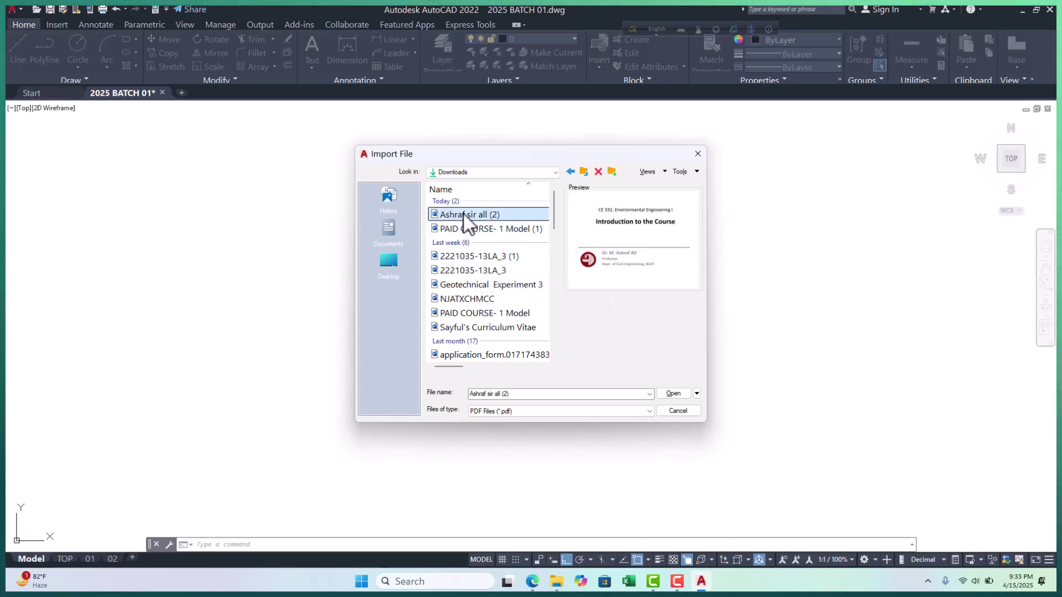
pyautogui.click(464, 231)
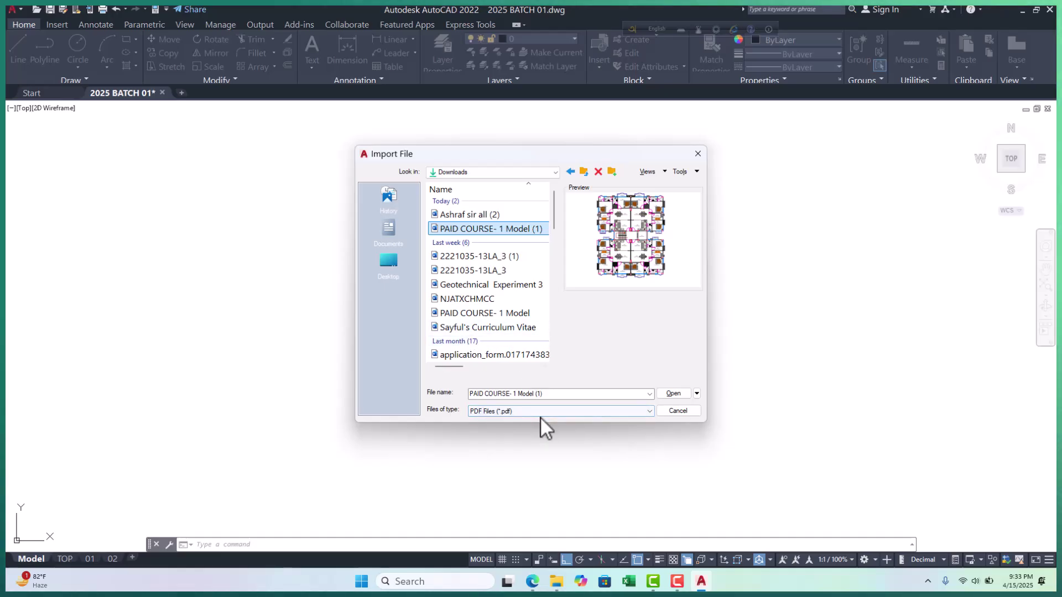
pyautogui.click(674, 394)
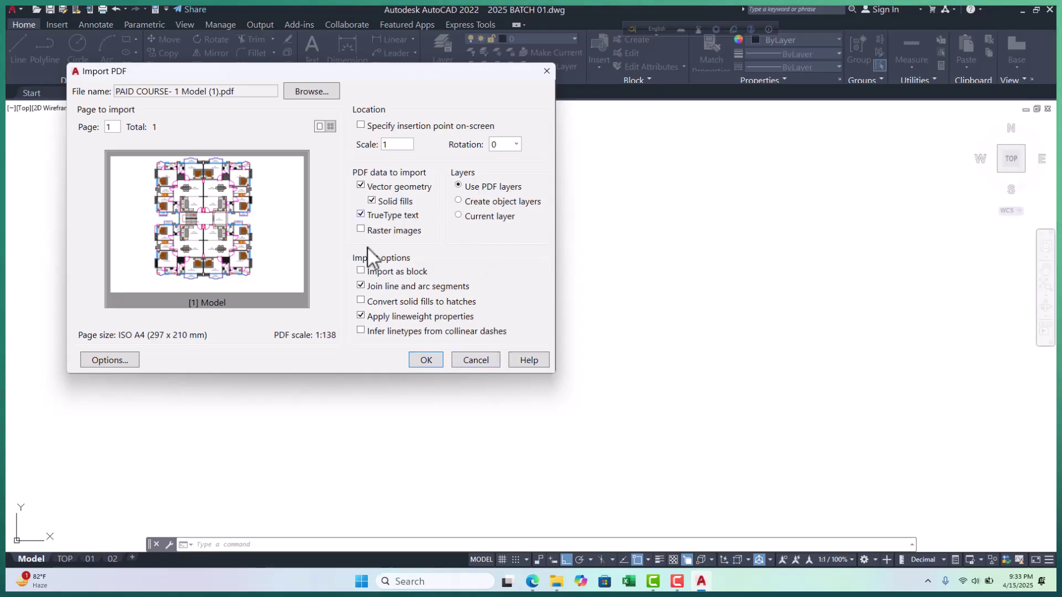
pyautogui.click(425, 359)
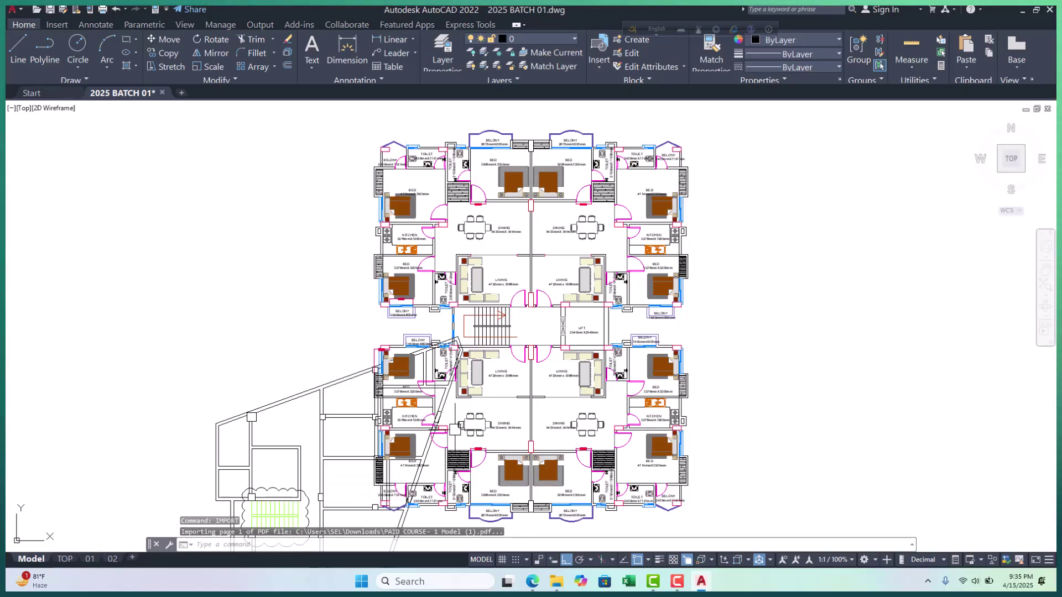
# Examine the imported floor plan's central wall line and the upper corner bedroom with its toilet and balcony
pyautogui.scroll(6, 512, 263)
pyautogui.click(587, 221)
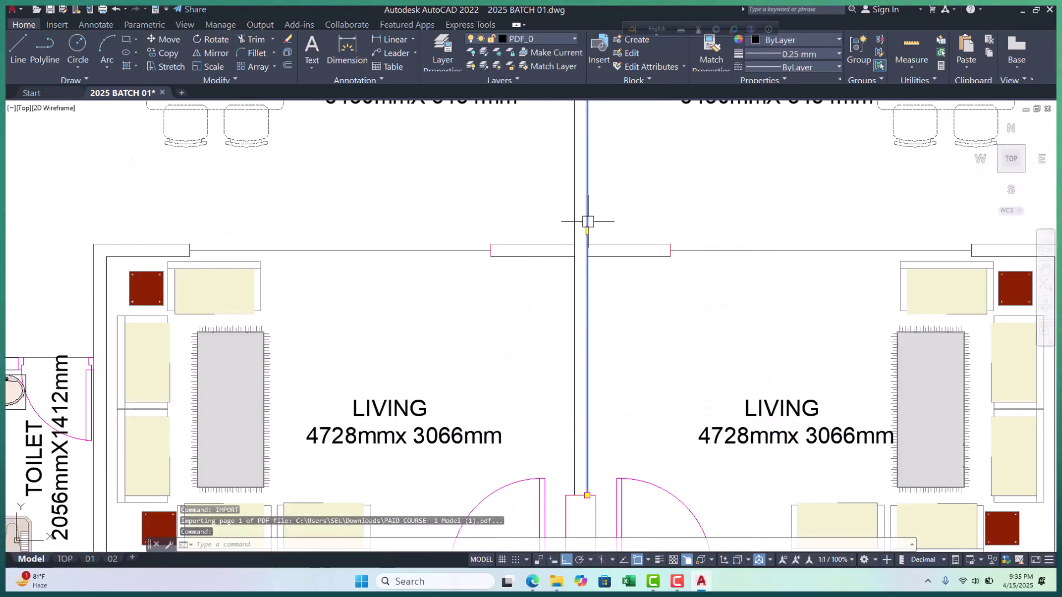
pyautogui.scroll(-8, 547, 276)
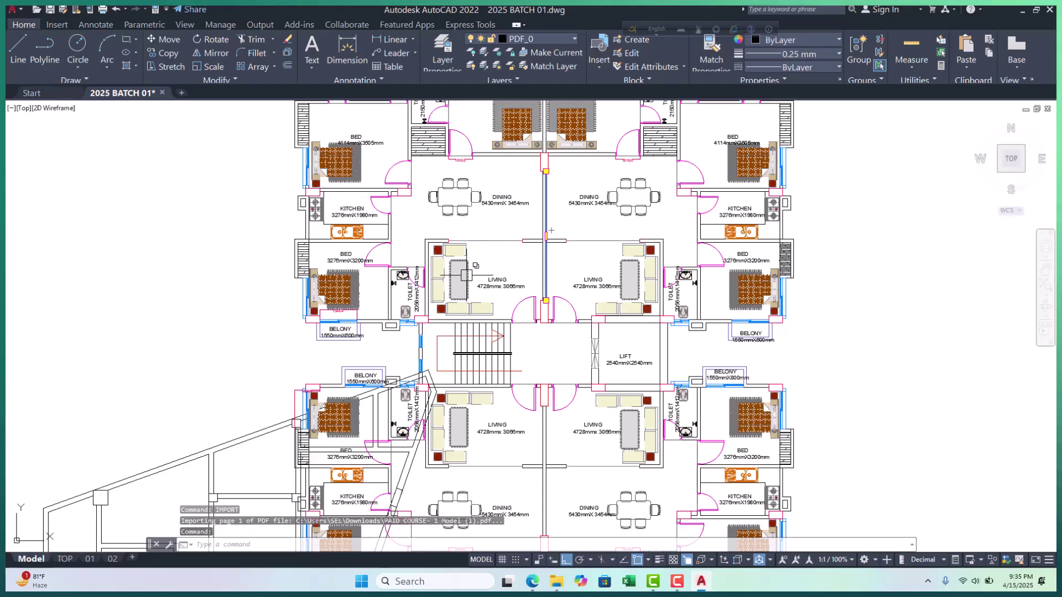
pyautogui.press('Escape')
pyautogui.scroll(-3, 410, 226)
pyautogui.scroll(8, 459, 210)
pyautogui.scroll(-3, 459, 211)
pyautogui.moveTo(459, 210); pyautogui.dragTo(233, 228, button='middle')
pyautogui.scroll(-4, 456, 254)
pyautogui.scroll(6, 595, 244)
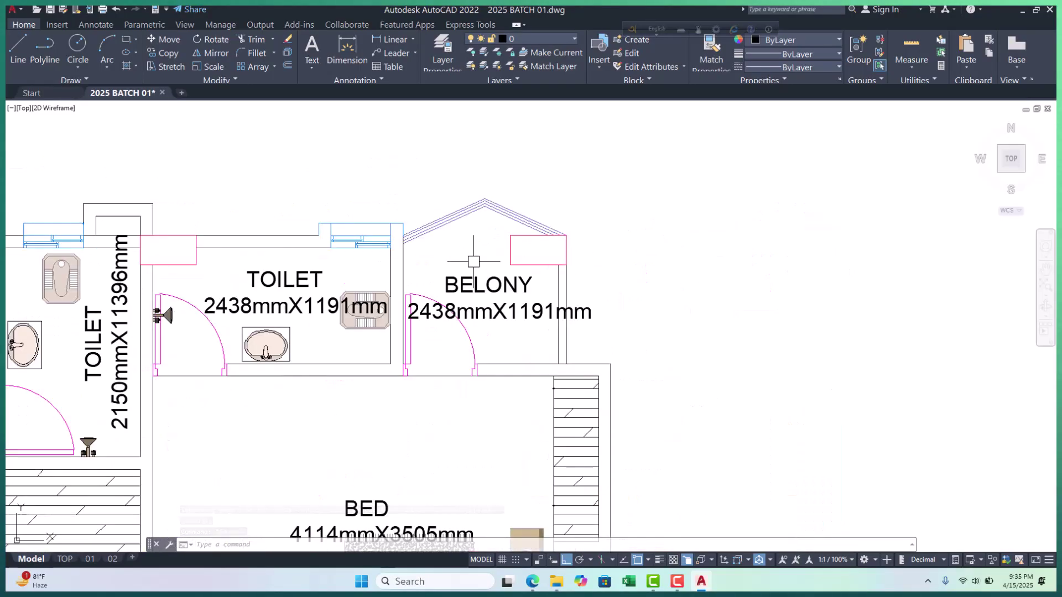
pyautogui.press('Escape')
pyautogui.press('Escape')
pyautogui.press('Escape')
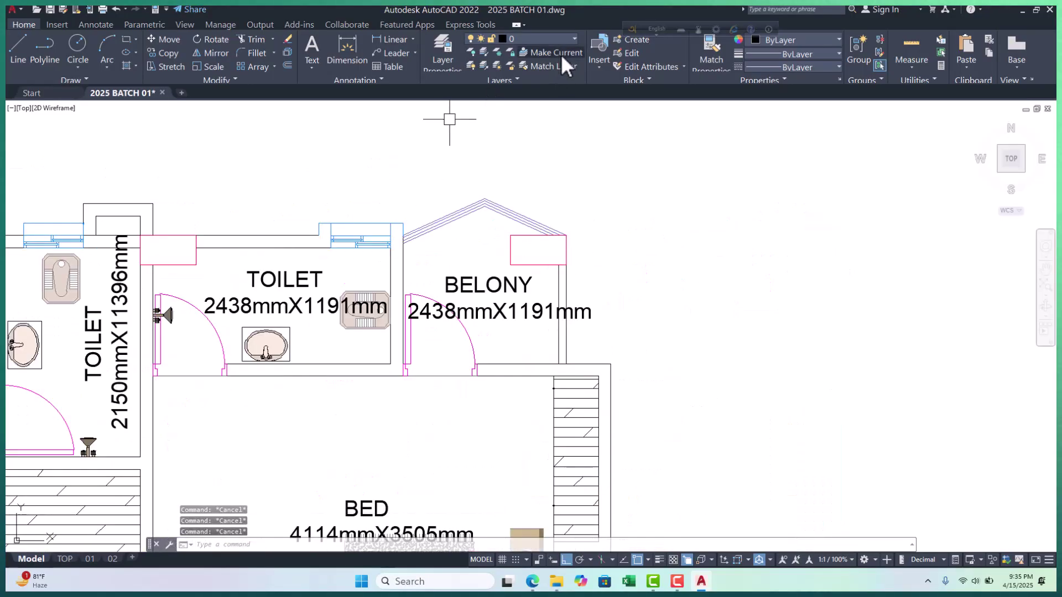
# Add a linear dimension across the inner width of the lower corner bedroom and compare it with the room's label
pyautogui.click(376, 39)
pyautogui.scroll(-6, 558, 248)
pyautogui.scroll(8, 550, 404)
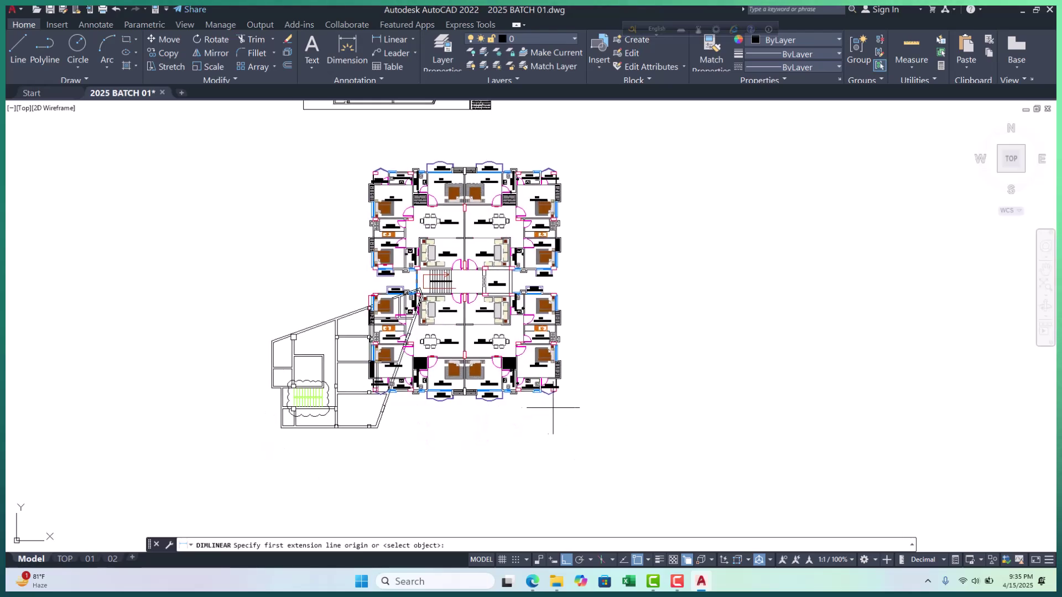
pyautogui.scroll(4, 383, 282)
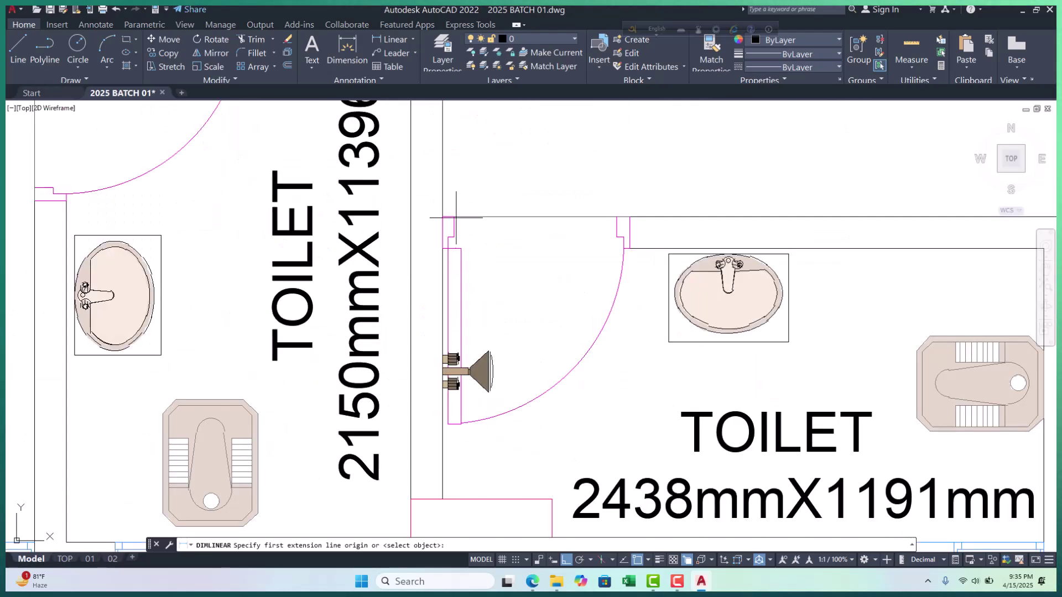
pyautogui.click(443, 217)
pyautogui.scroll(-3, 394, 252)
pyautogui.scroll(4, 583, 286)
pyautogui.click(616, 286)
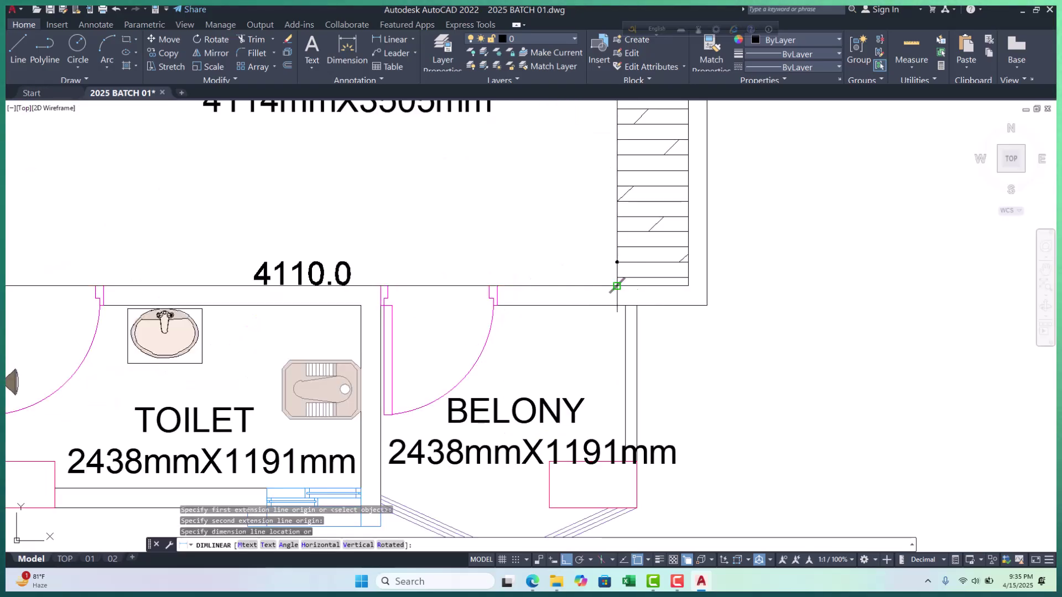
pyautogui.scroll(-3, 613, 285)
pyautogui.scroll(3, 499, 271)
pyautogui.click(499, 265)
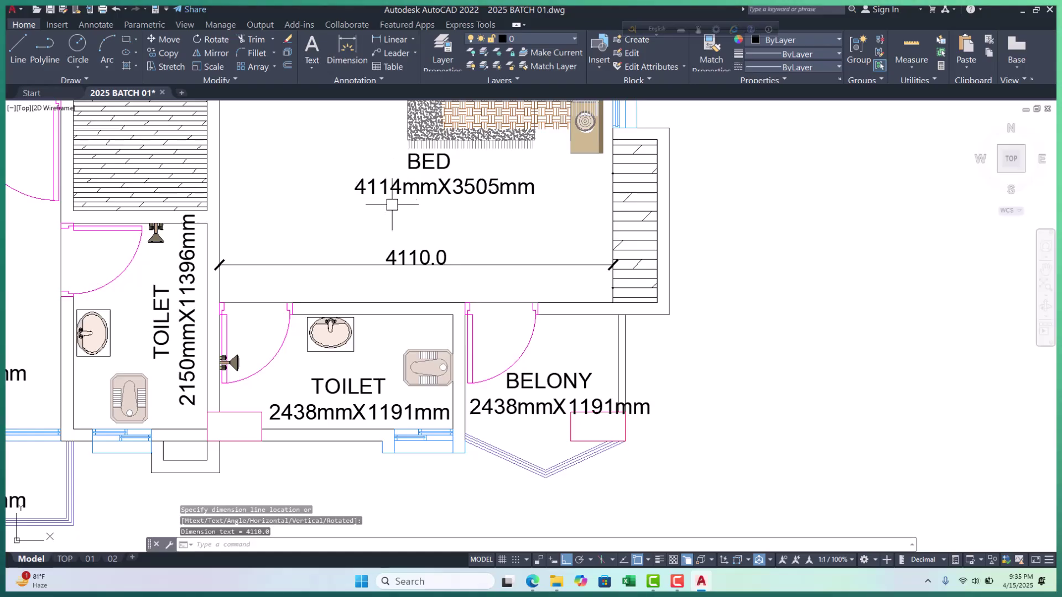
pyautogui.scroll(5, 376, 188)
pyautogui.scroll(-5, 457, 320)
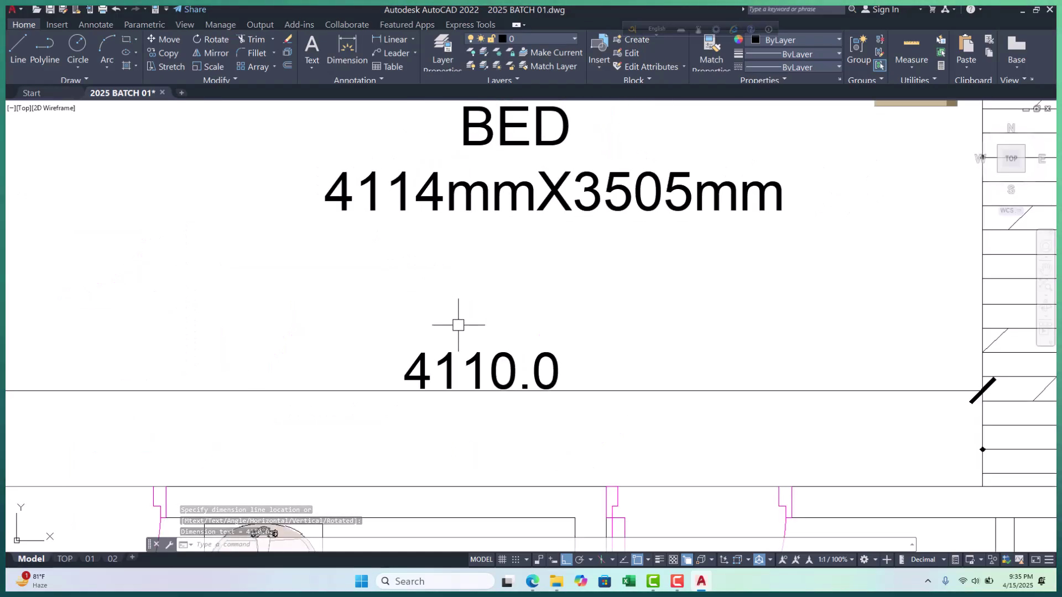
pyautogui.scroll(5, 365, 264)
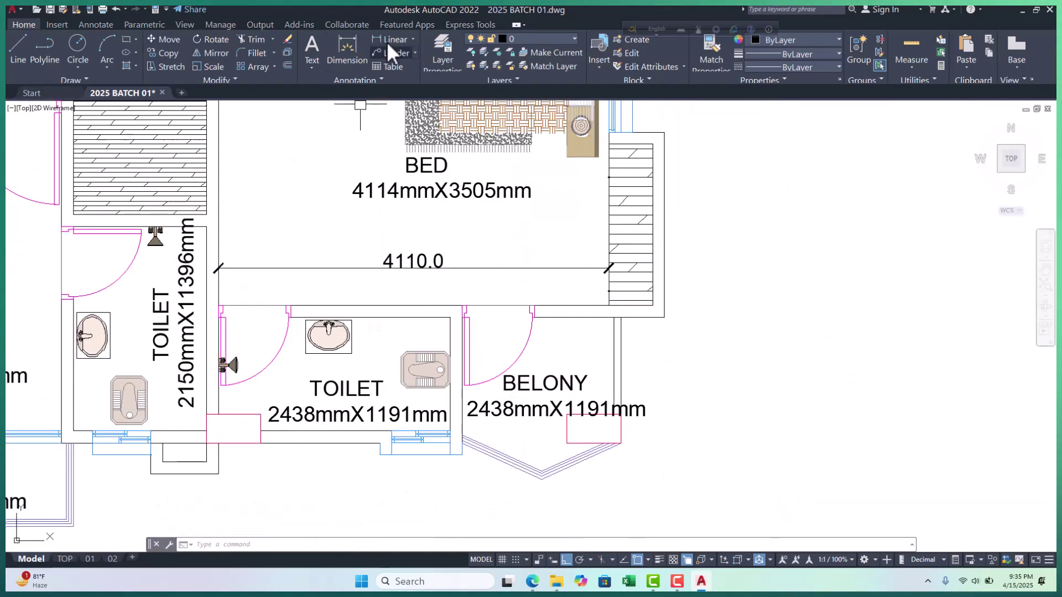
# Add a linear dimension across the inner width of the toilet below that bedroom, beside the balcony
pyautogui.click(386, 38)
pyautogui.scroll(4, 212, 413)
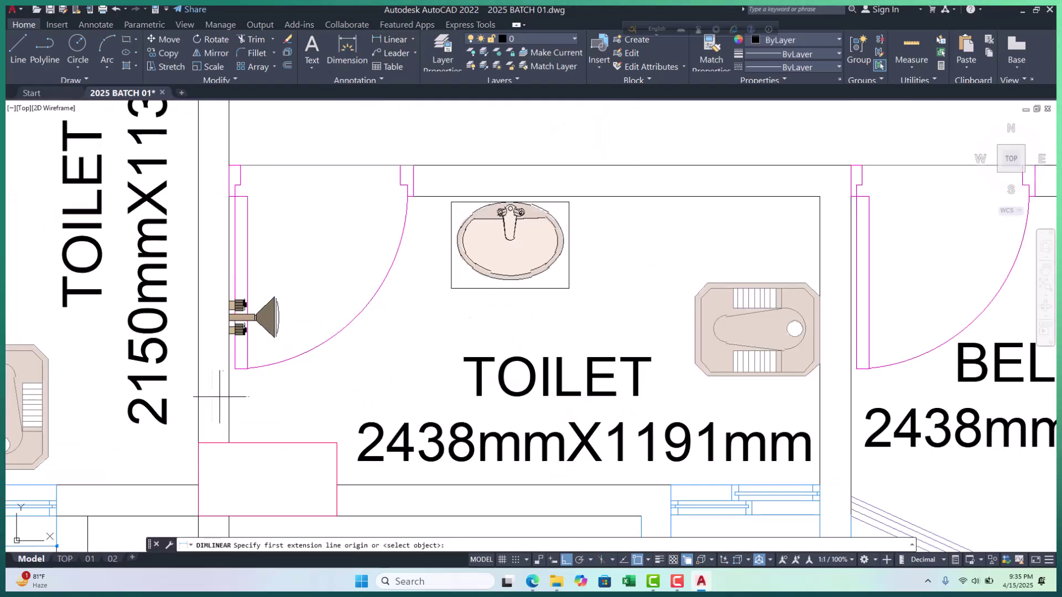
pyautogui.click(228, 393)
pyautogui.scroll(-2, 428, 437)
pyautogui.scroll(4, 666, 421)
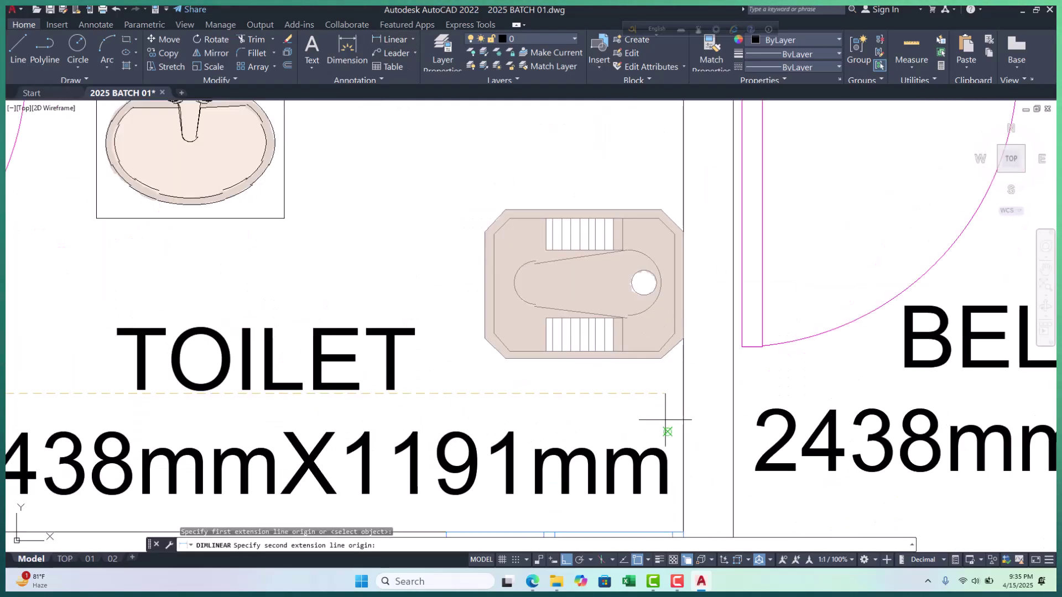
pyautogui.click(682, 394)
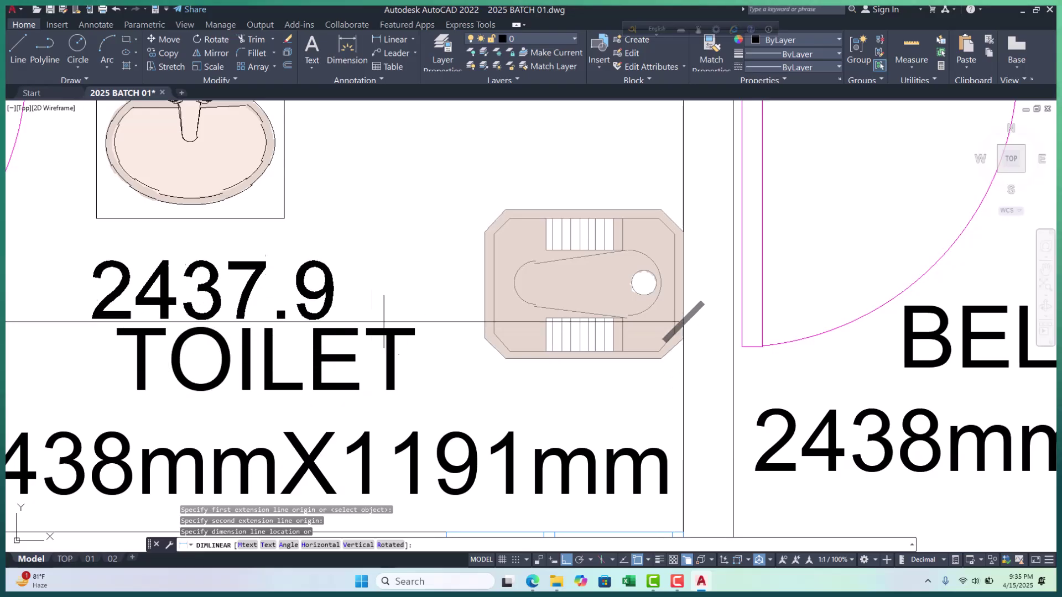
pyautogui.click(429, 293)
pyautogui.scroll(-4, 479, 326)
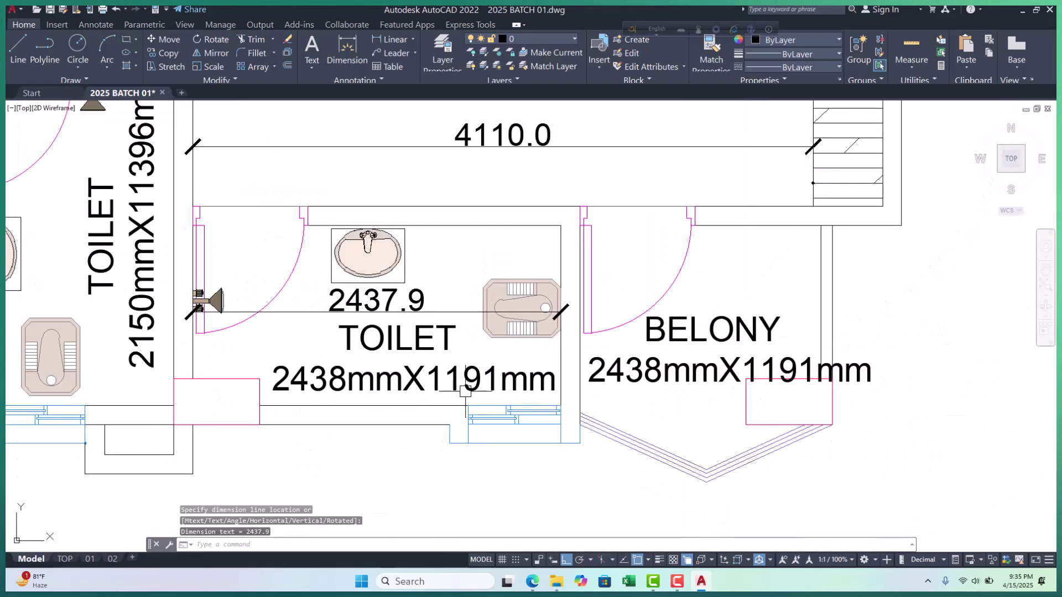
# Erase the width dimension from the toilet beside the lower corner balcony
pyautogui.click(354, 313)
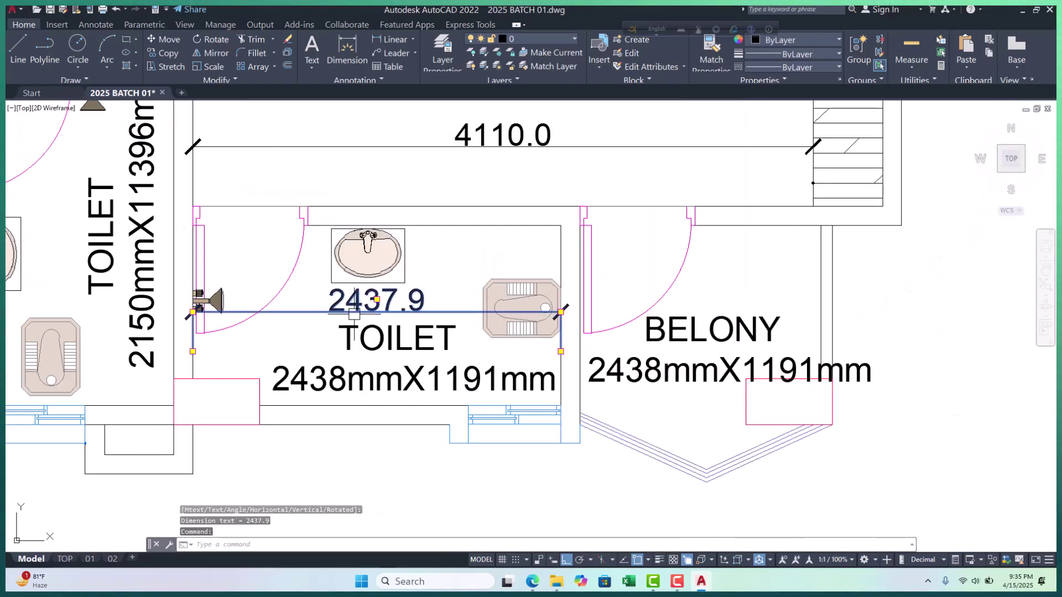
pyautogui.write('e')
pyautogui.press('Return')
# Measure the upper left apartment's kitchen depth between its two long walls with a linear dimension, without placing it
pyautogui.scroll(-8, 475, 397)
pyautogui.scroll(-4, 464, 401)
pyautogui.scroll(6, 440, 411)
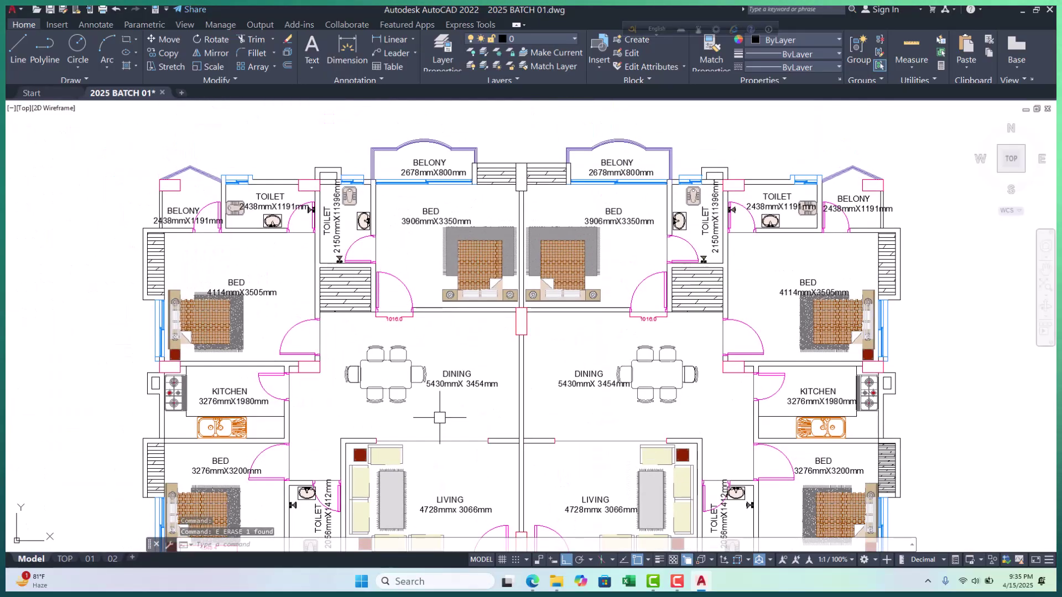
pyautogui.scroll(2, 418, 438)
pyautogui.moveTo(422, 420); pyautogui.dragTo(519, 316, button='middle')
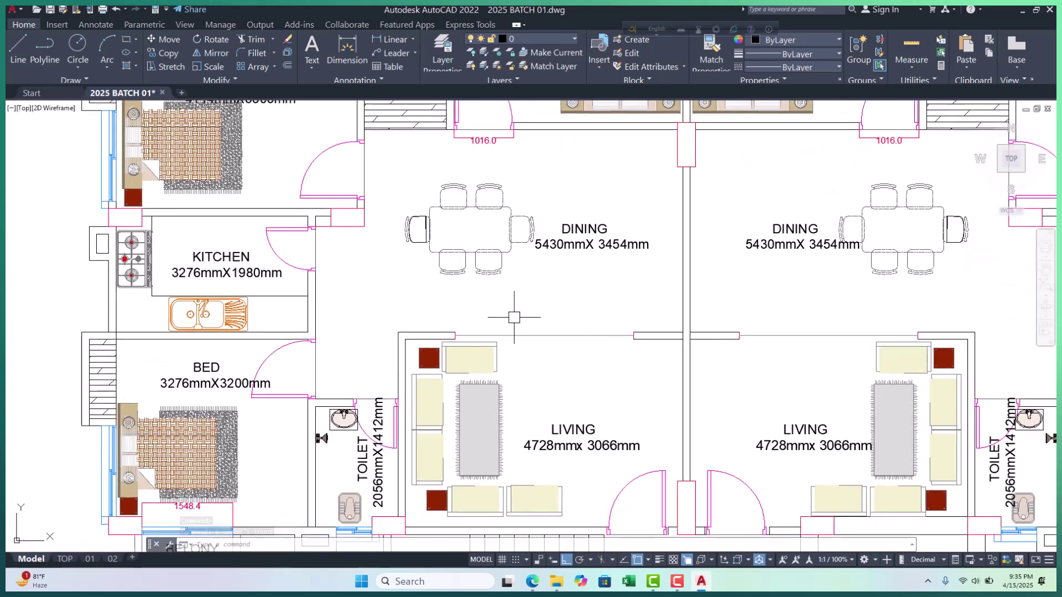
pyautogui.scroll(2, 154, 312)
pyautogui.moveTo(154, 312); pyautogui.dragTo(247, 358, button='middle')
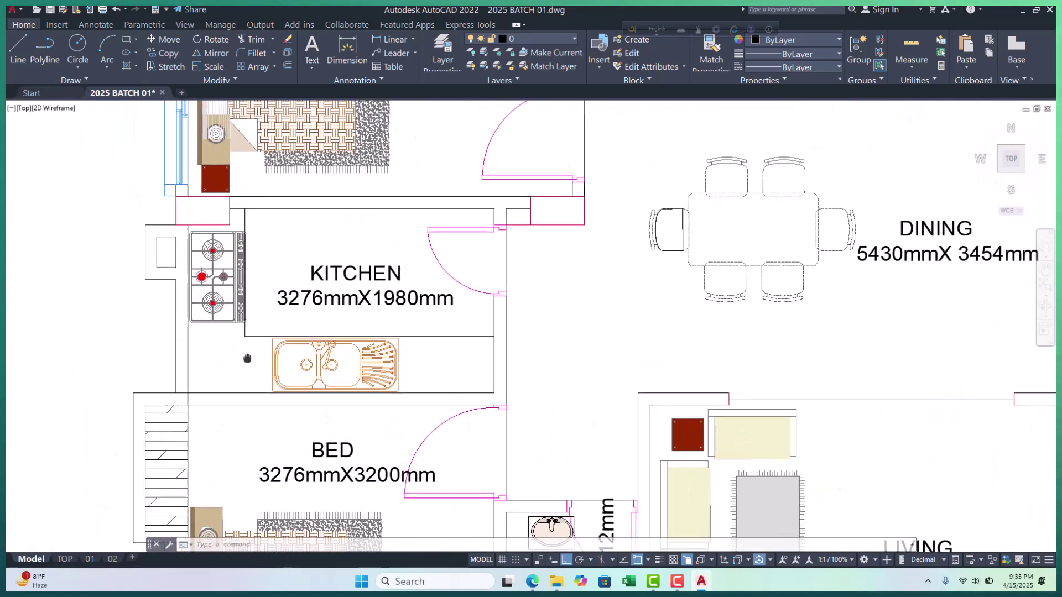
pyautogui.click(382, 42)
pyautogui.scroll(4, 249, 394)
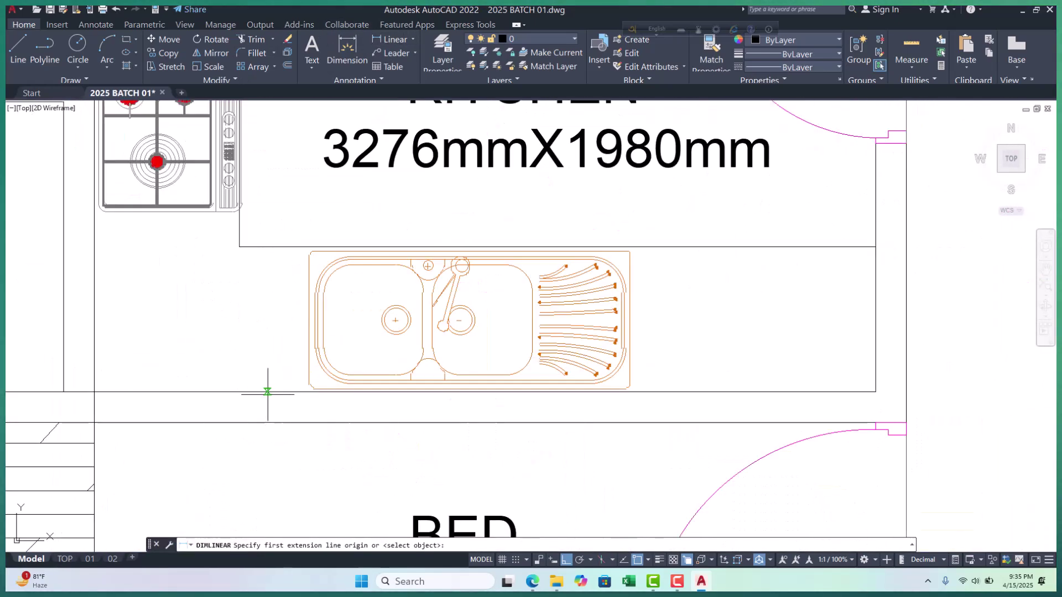
pyautogui.click(267, 392)
pyautogui.scroll(-4, 271, 394)
pyautogui.scroll(4, 272, 213)
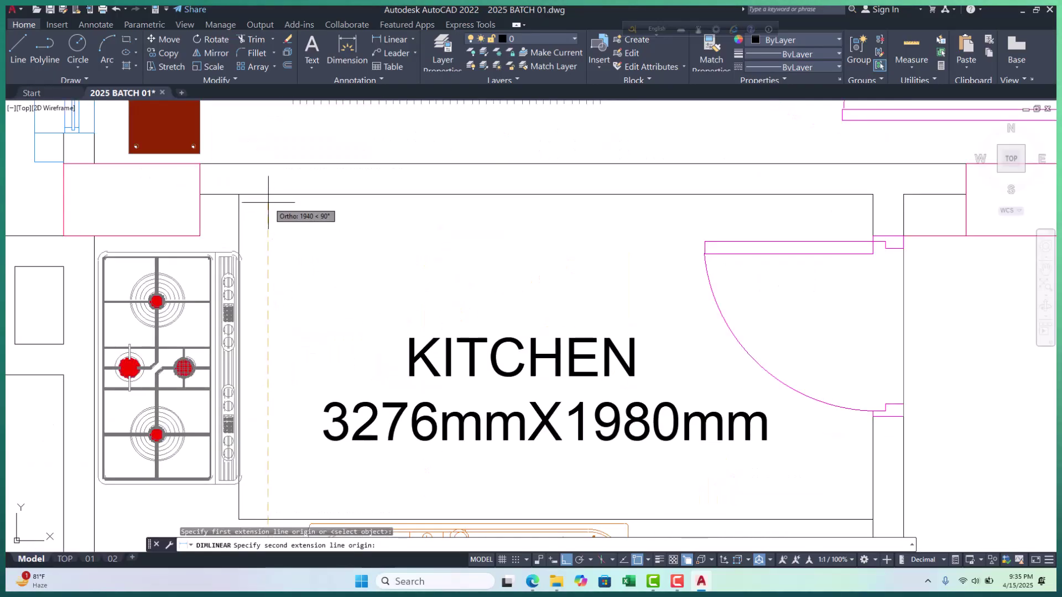
pyautogui.click(267, 195)
pyautogui.scroll(-5, 267, 194)
pyautogui.scroll(4, 500, 284)
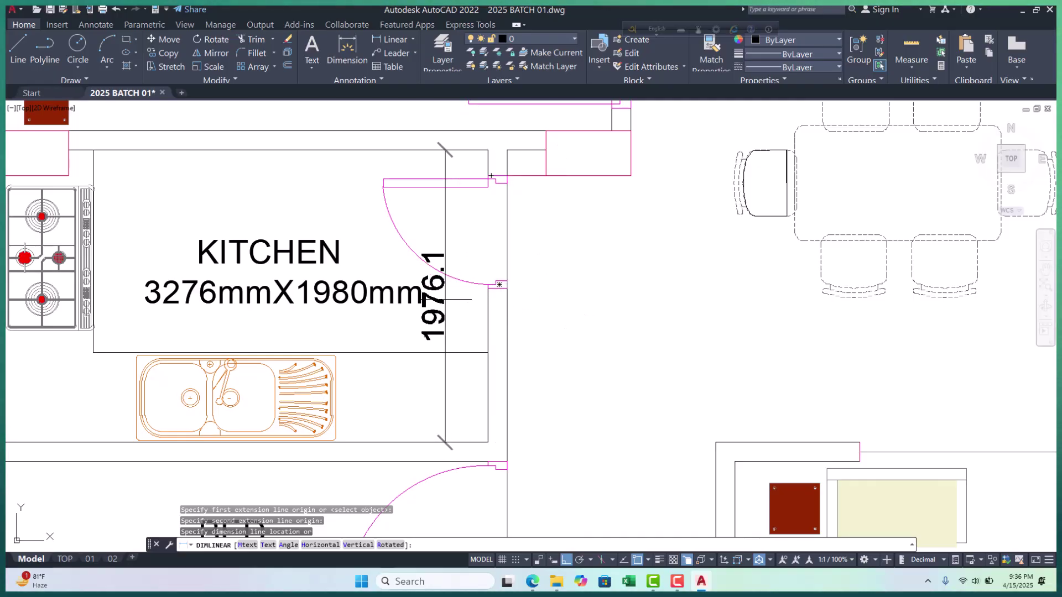
pyautogui.scroll(-4, 425, 290)
pyautogui.press('Escape')
# Measure the width of the upper left apartment's living room between its side walls with a linear dimension, without placing it
pyautogui.scroll(-3, 475, 292)
pyautogui.scroll(3, 487, 293)
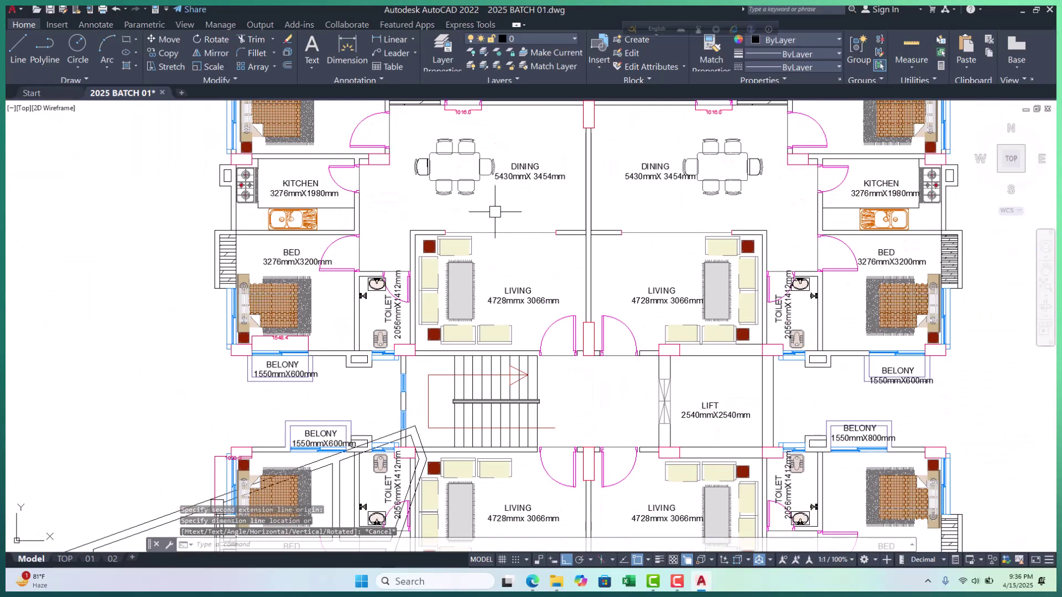
pyautogui.scroll(2, 450, 302)
pyautogui.press('Return')
pyautogui.click(360, 179)
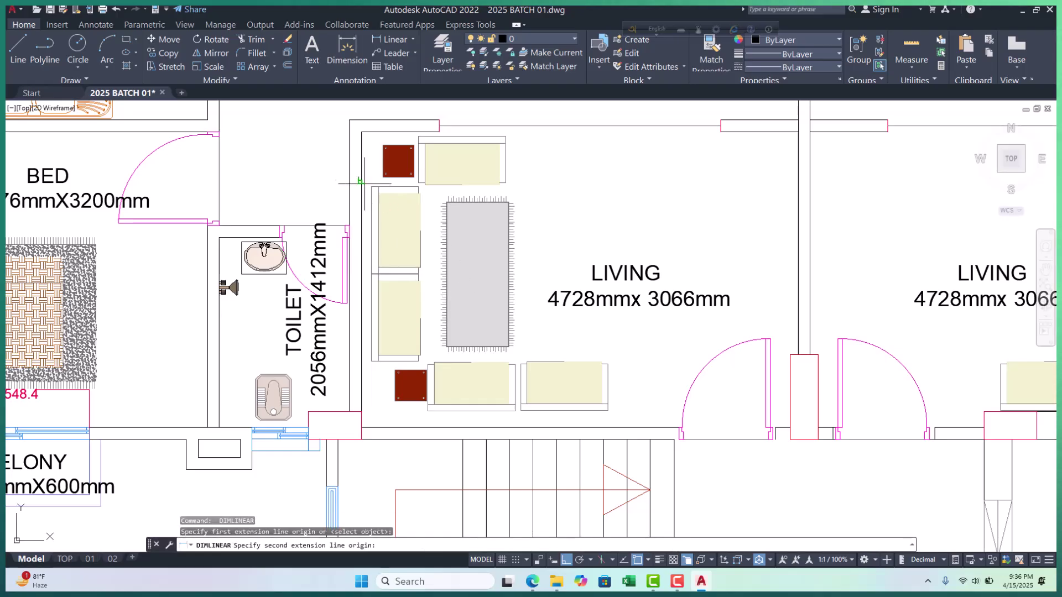
pyautogui.click(797, 180)
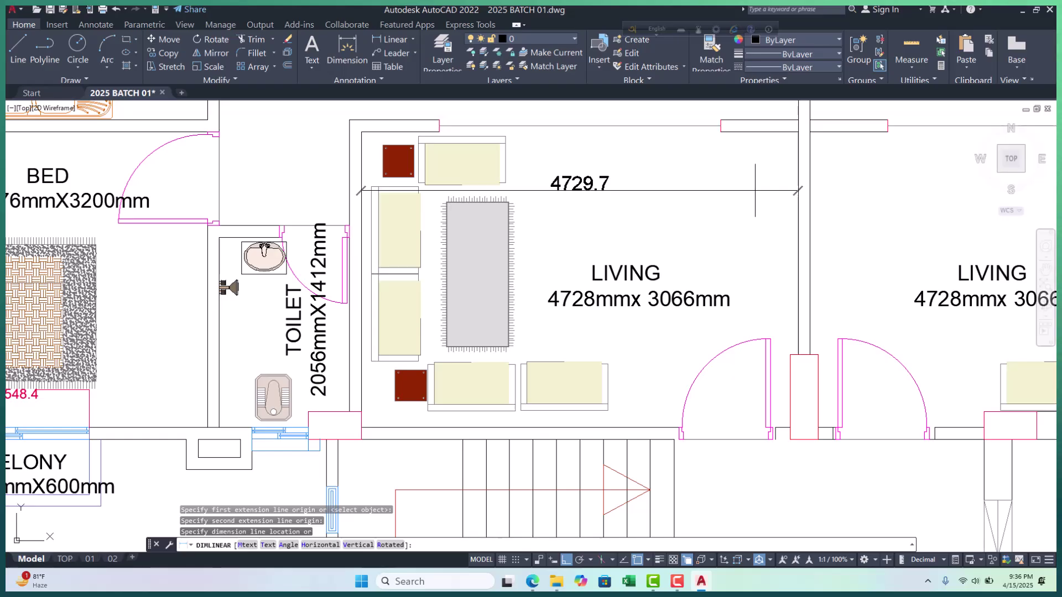
pyautogui.press('Escape')
pyautogui.scroll(-5, 550, 232)
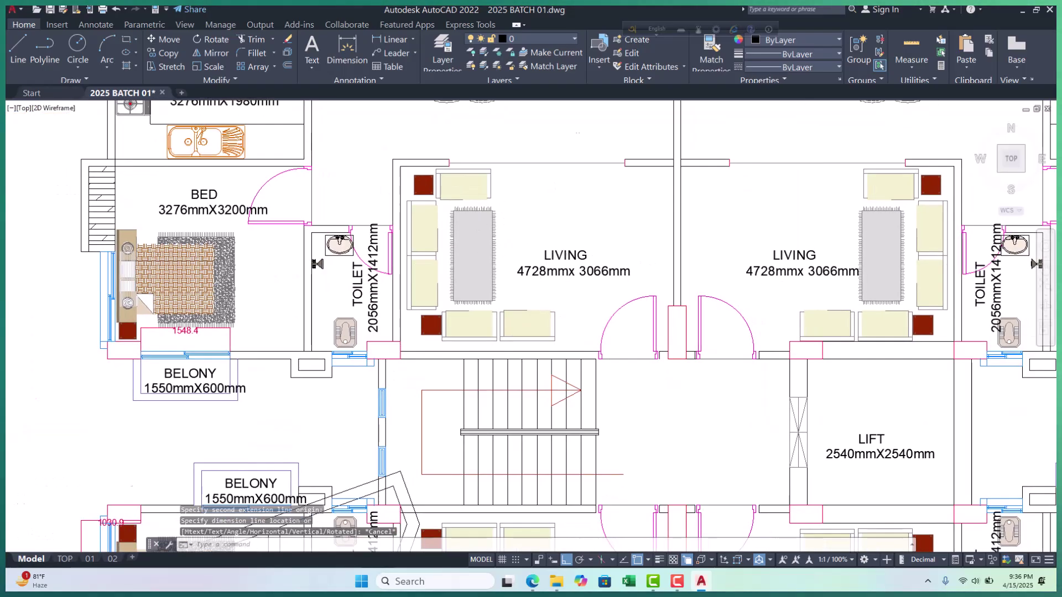
# Add a horizontal linear dimension across the inner width of the upper right apartment's living room, below its label
pyautogui.scroll(6, 503, 251)
pyautogui.press('Return')
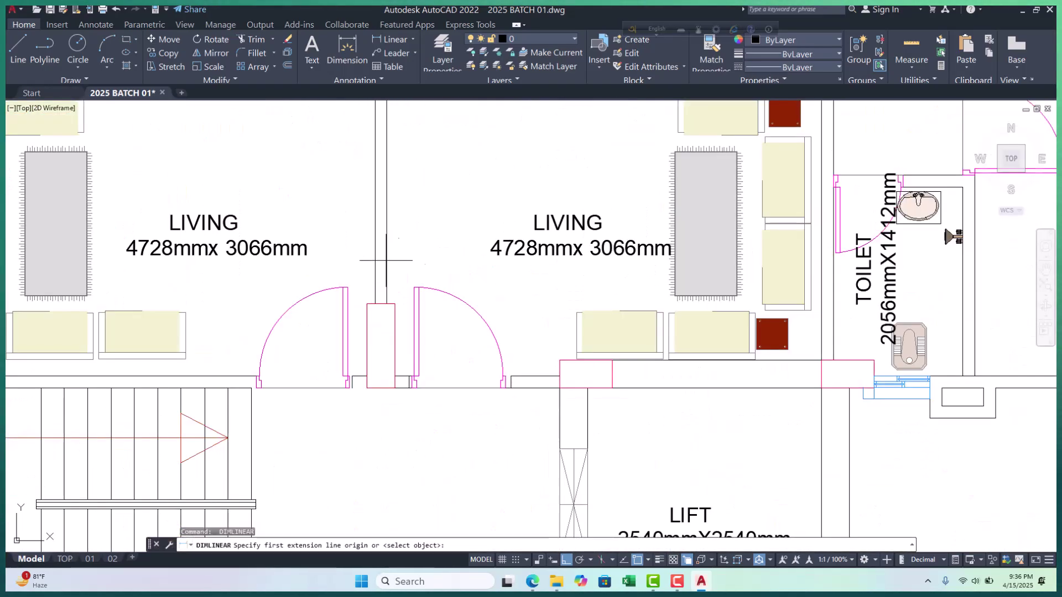
pyautogui.click(390, 249)
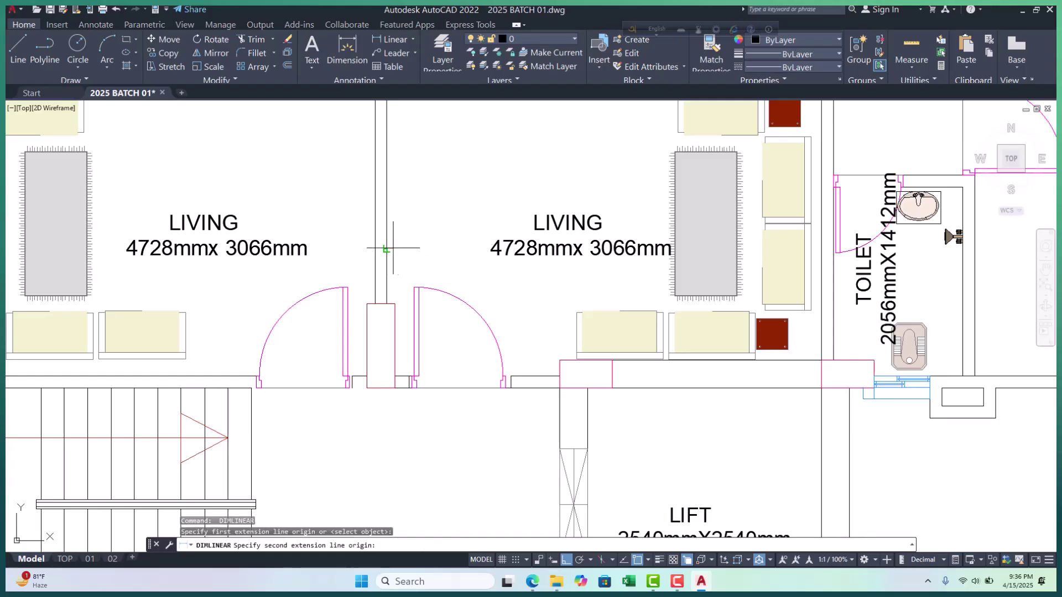
pyautogui.moveTo(522, 266); pyautogui.dragTo(446, 266, button='middle')
pyautogui.scroll(2, 726, 257)
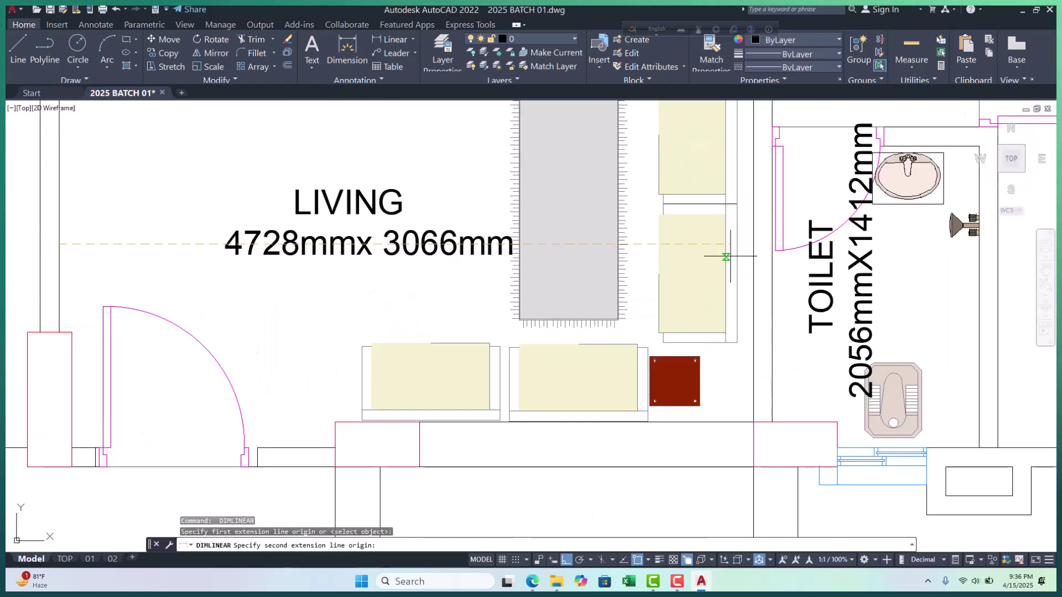
pyautogui.click(752, 244)
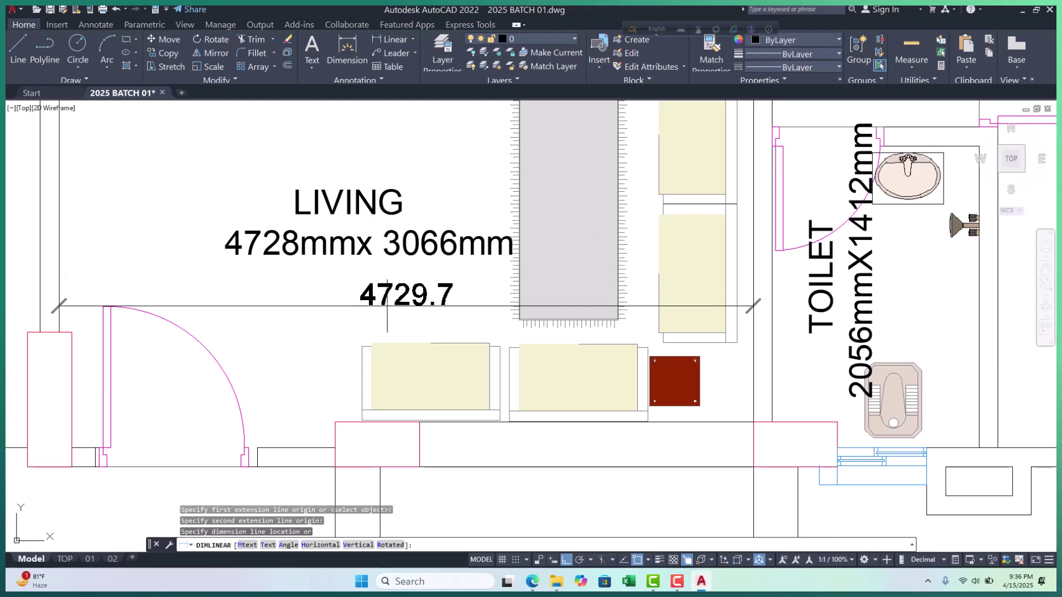
pyautogui.click(410, 306)
pyautogui.scroll(-8, 431, 296)
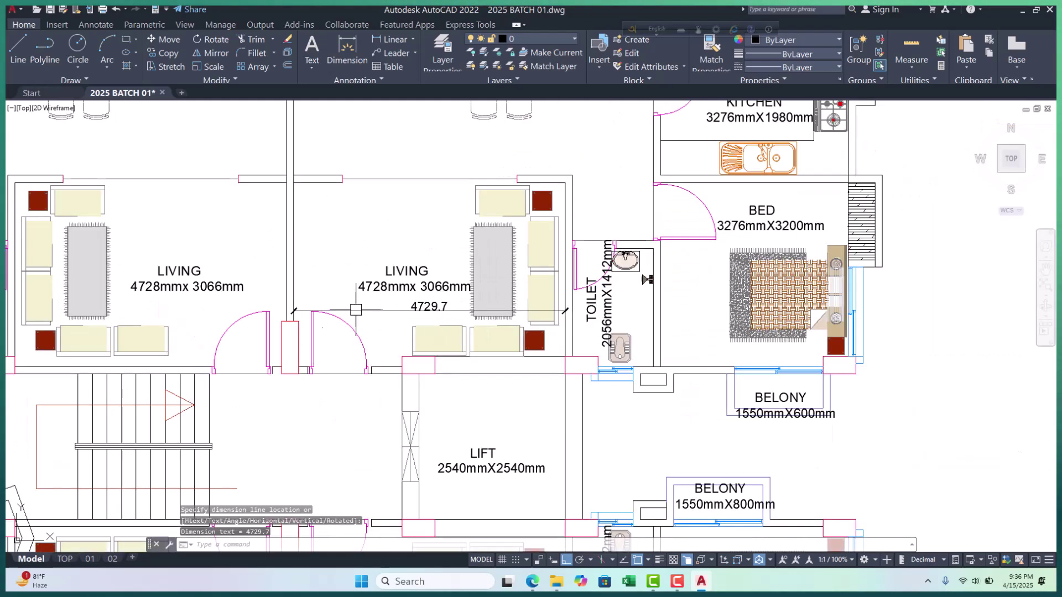
# Add a linear dimension across the inner width of the toilet beside the lower right corner balcony and compare it with the label
pyautogui.scroll(6, 487, 525)
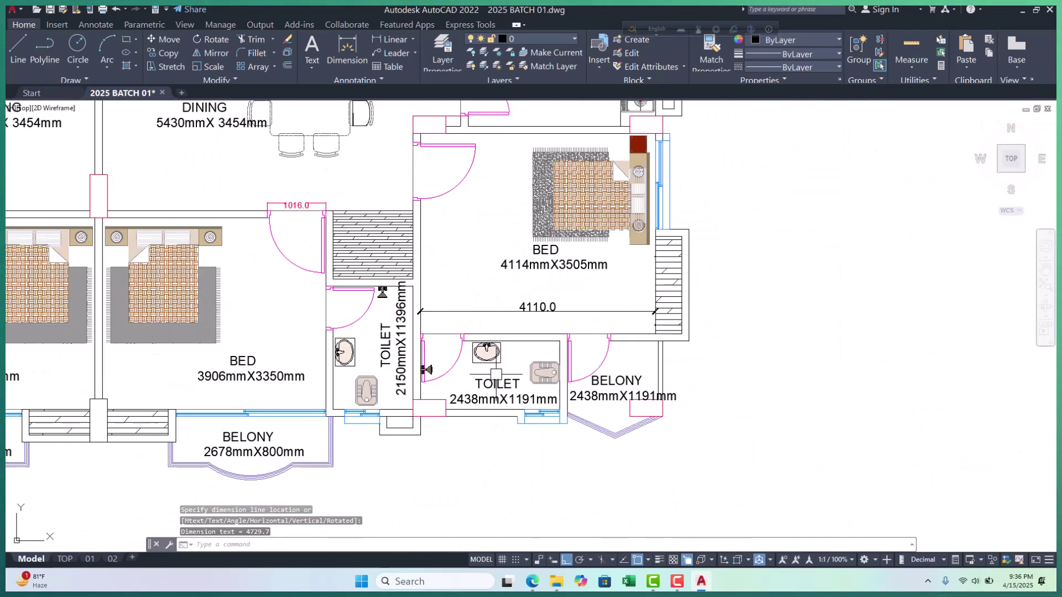
pyautogui.press('Return')
pyautogui.click(392, 341)
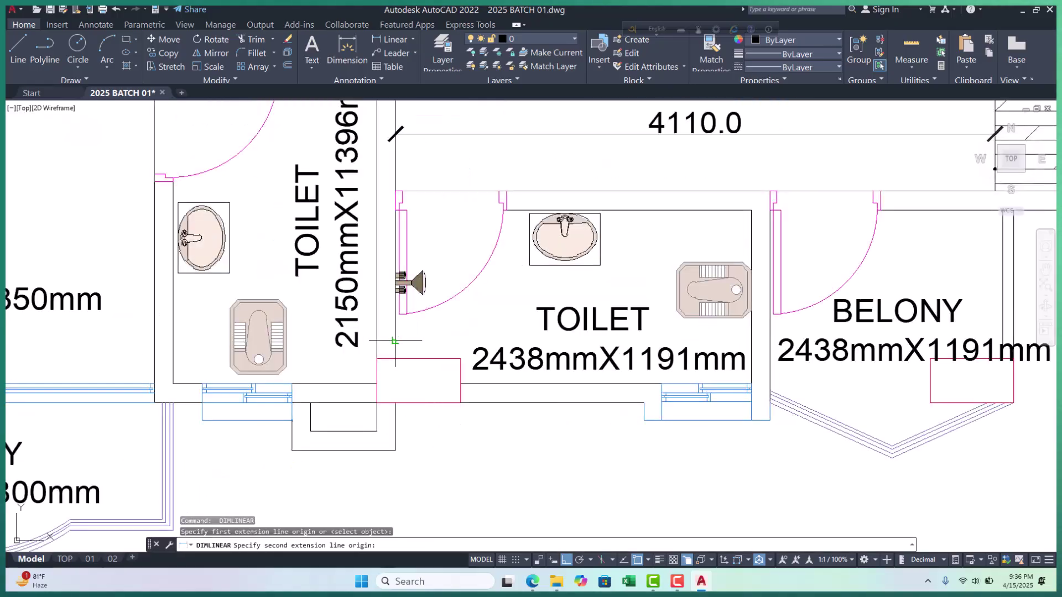
pyautogui.click(745, 345)
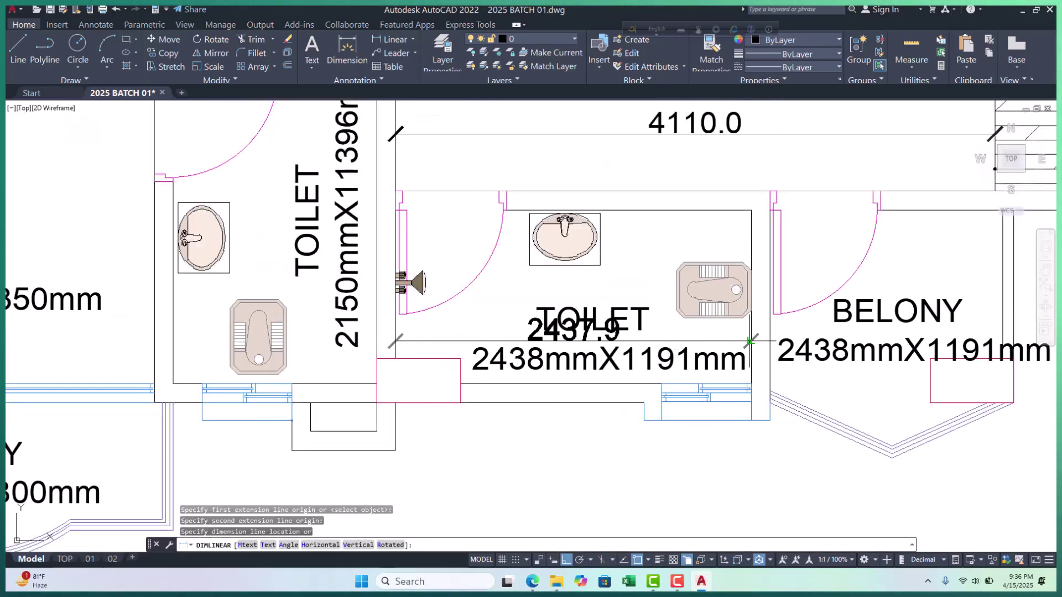
pyautogui.scroll(1, 558, 296)
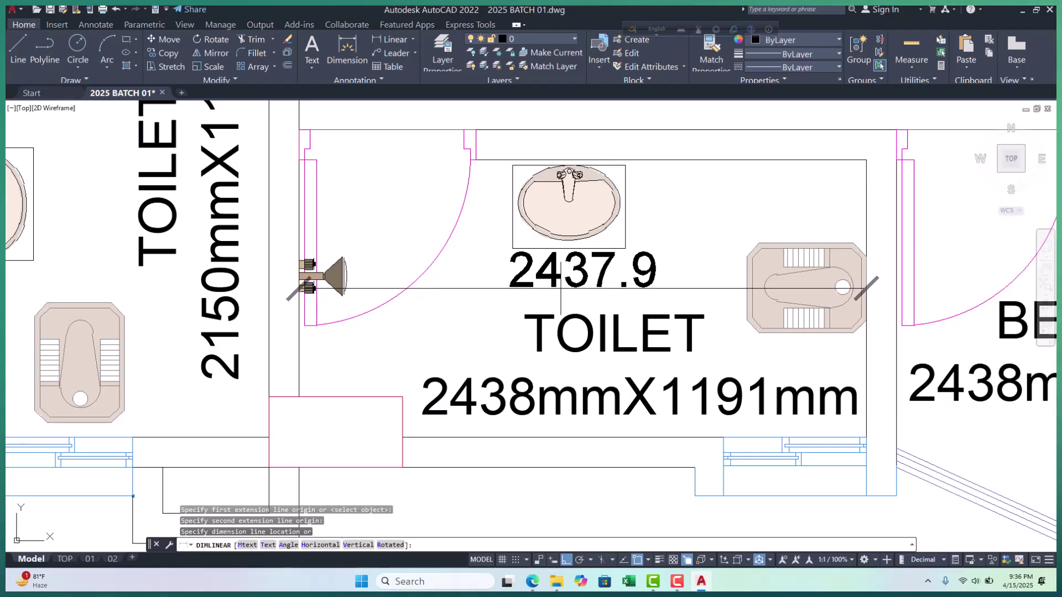
pyautogui.scroll(2, 558, 295)
pyautogui.click(557, 290)
pyautogui.scroll(-4, 554, 336)
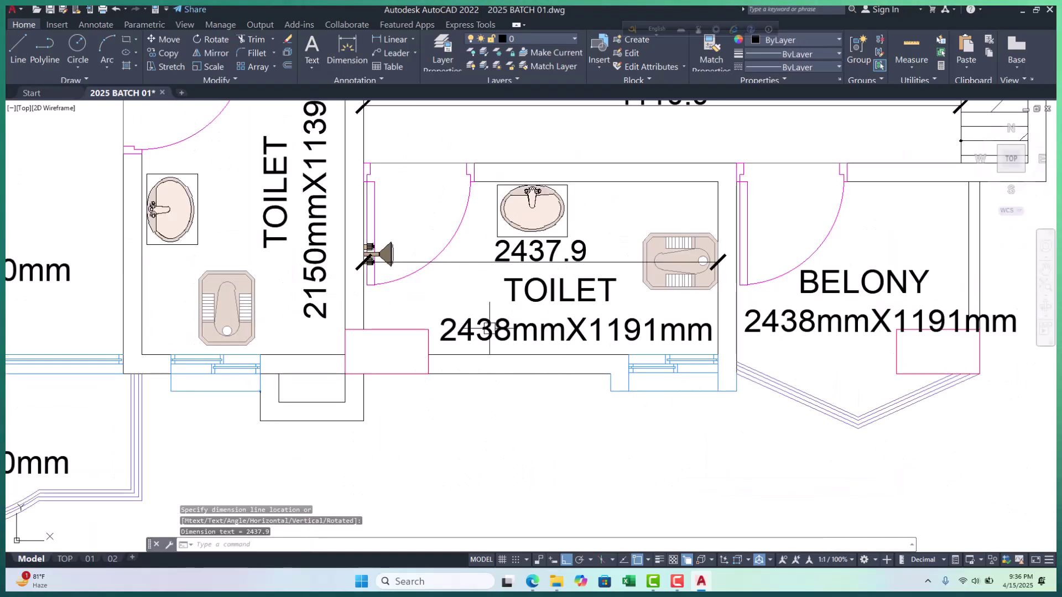
pyautogui.scroll(2, 489, 330)
pyautogui.scroll(2, 610, 198)
pyautogui.scroll(-2, 585, 253)
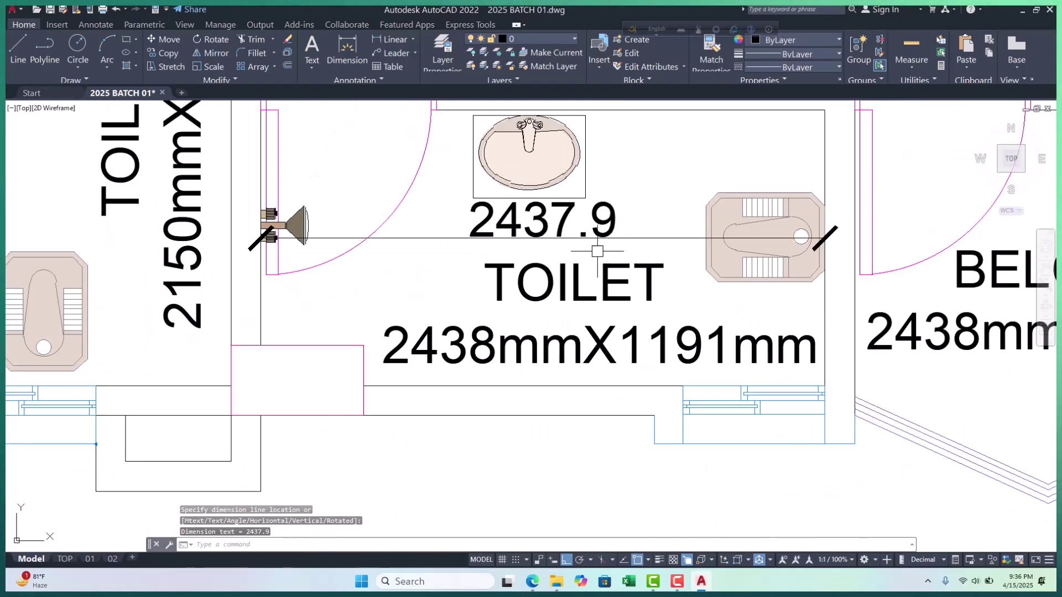
# Erase the width dimension from the toilet beside the lower right corner balcony
pyautogui.scroll(-6, 642, 240)
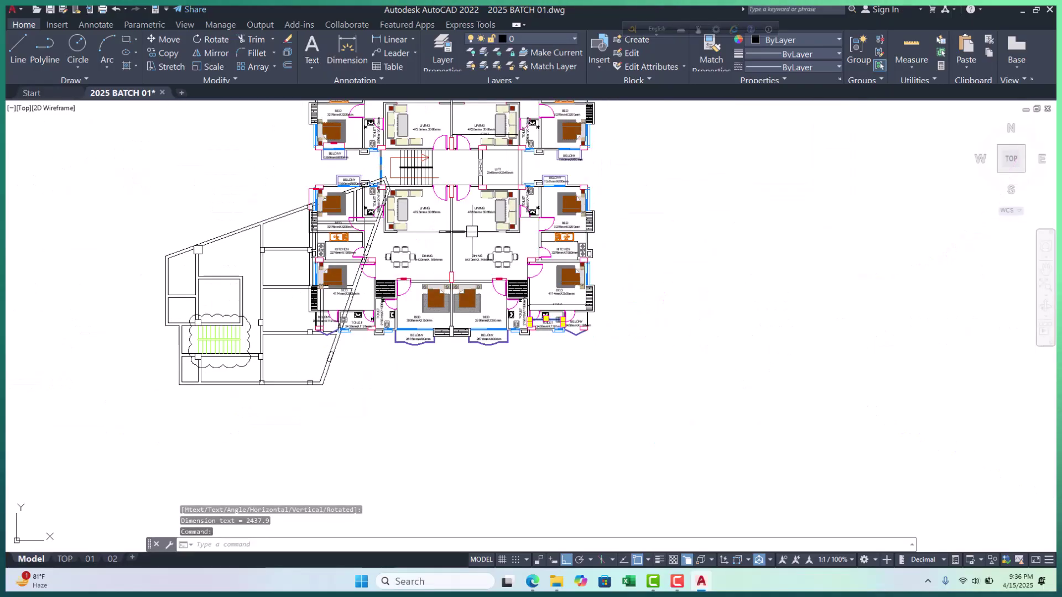
pyautogui.scroll(8, 519, 322)
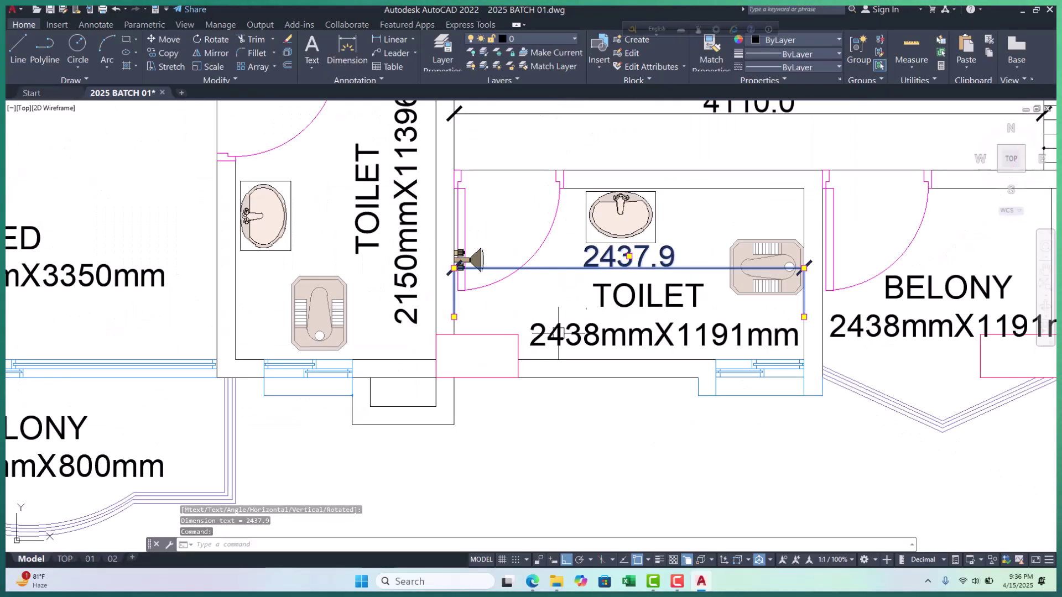
pyautogui.write('e')
pyautogui.press('Return')
pyautogui.scroll(-7, 552, 303)
pyautogui.scroll(2, 413, 310)
pyautogui.scroll(6, 413, 310)
pyautogui.scroll(-6, 413, 310)
pyautogui.scroll(-3, 413, 310)
pyautogui.scroll(5, 332, 166)
pyautogui.scroll(-5, 332, 166)
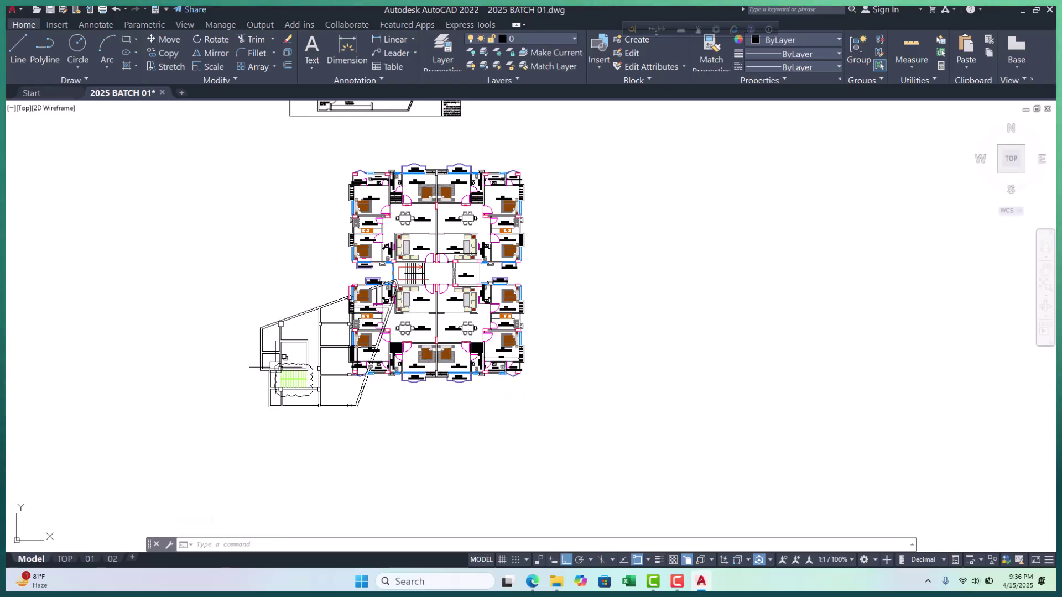
pyautogui.click(225, 297)
pyautogui.click(355, 450)
pyautogui.press('Escape')
pyautogui.press('Escape')
pyautogui.press('Escape')
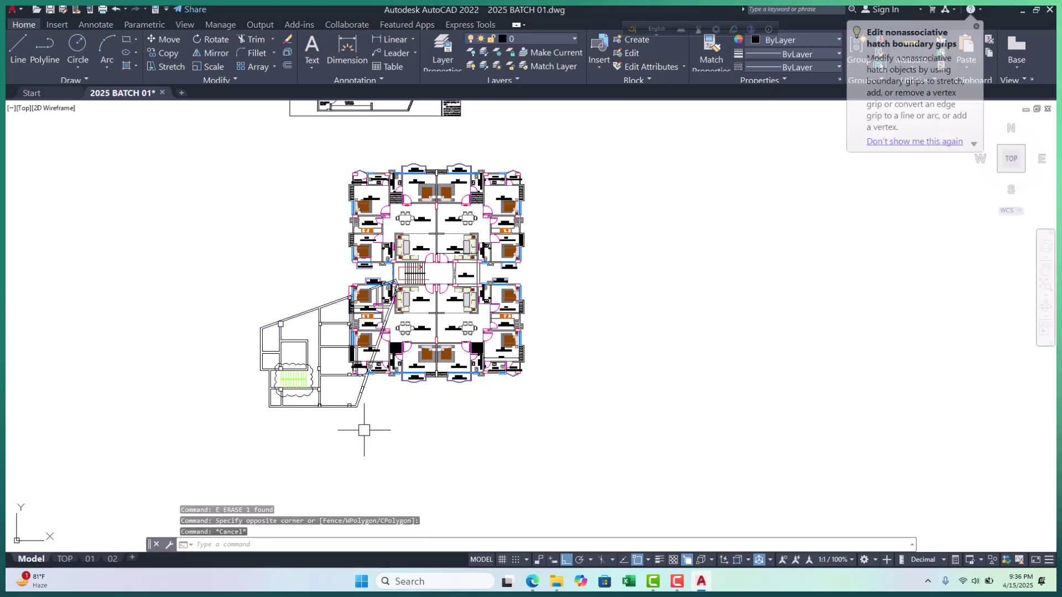
pyautogui.scroll(5, 372, 380)
pyautogui.click(373, 387)
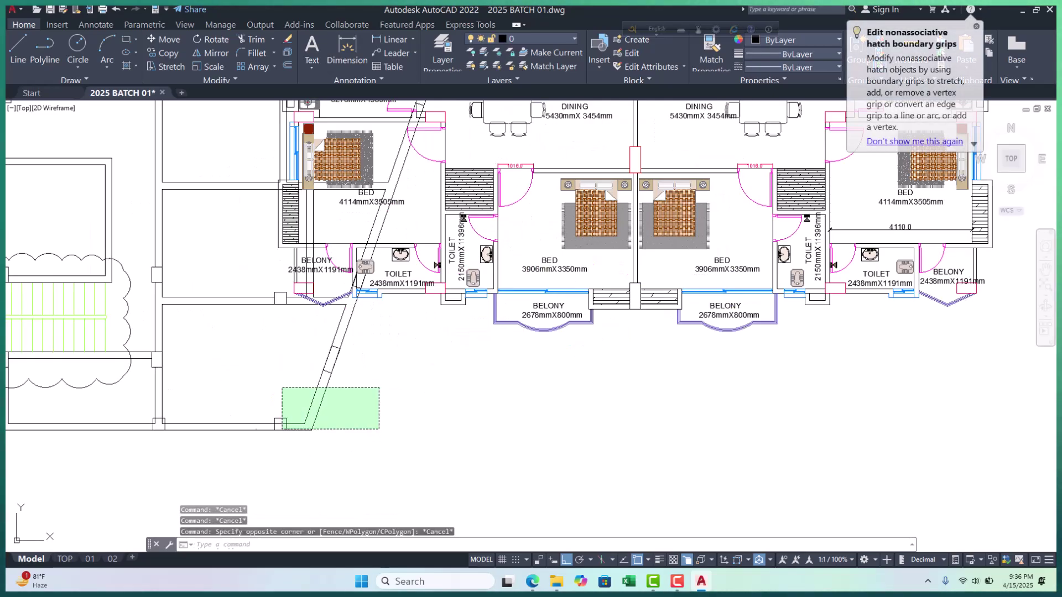
pyautogui.press('Escape')
pyautogui.press('Escape')
# Check the layer of the curved outer edge of the lower balcony and review the drawing's layer list without changing it
pyautogui.scroll(-2, 332, 410)
pyautogui.scroll(6, 469, 312)
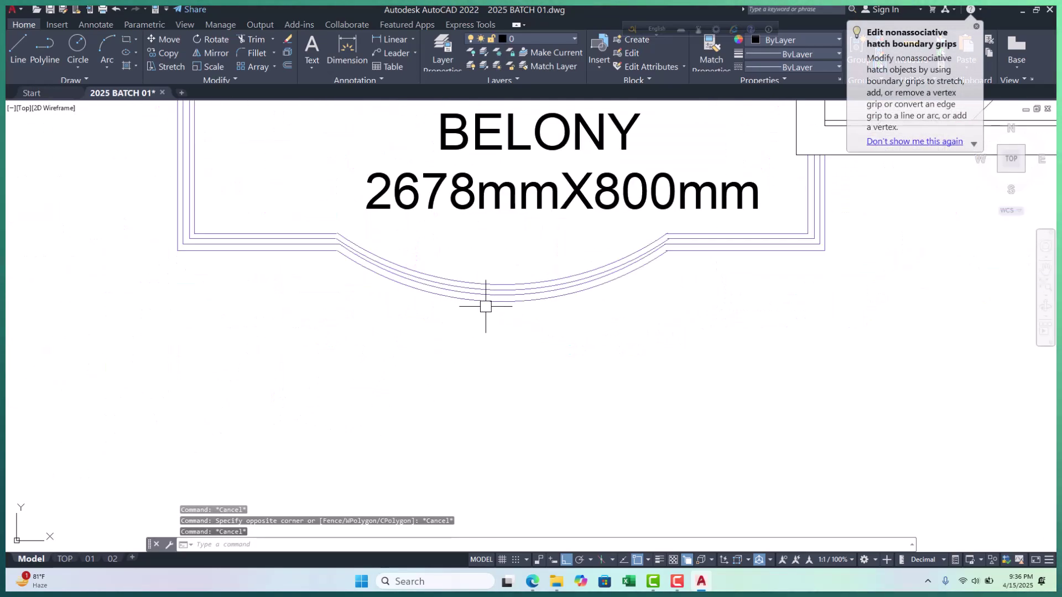
pyautogui.click(487, 306)
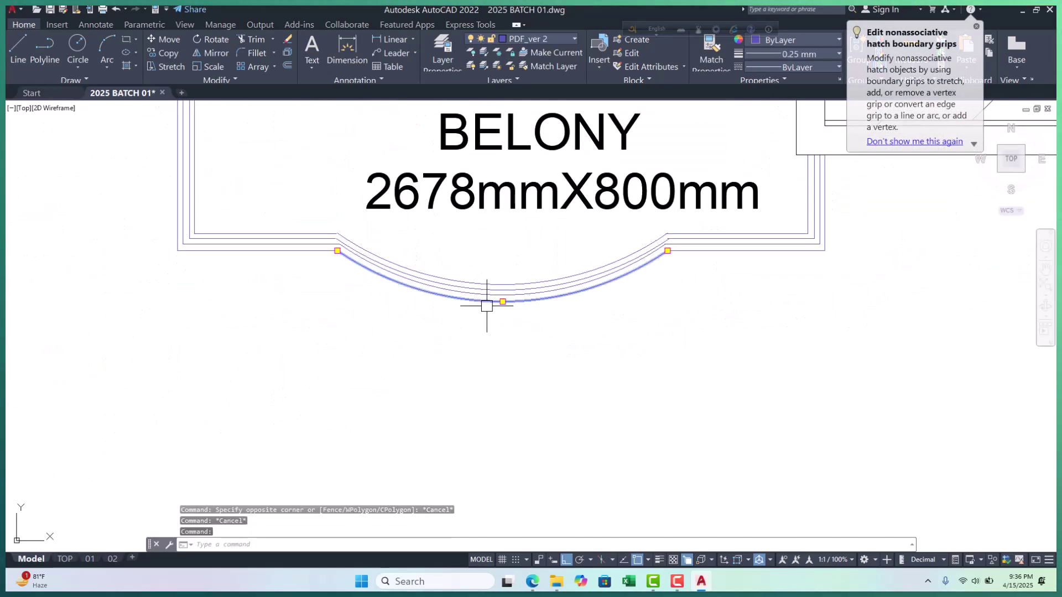
pyautogui.click(564, 38)
pyautogui.press('Escape')
pyautogui.press('Escape')
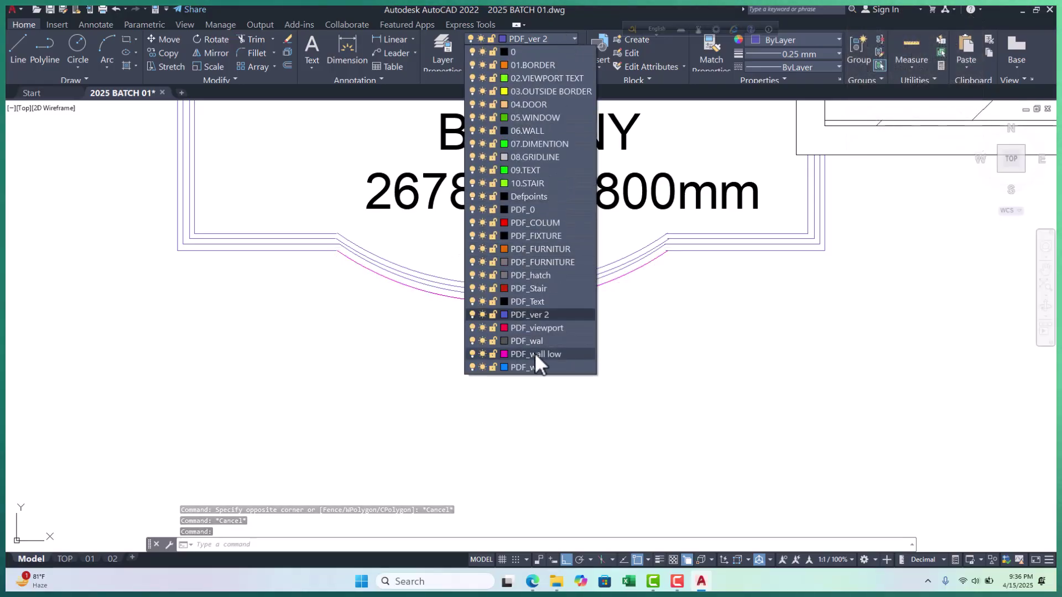
pyautogui.click(381, 348)
pyautogui.scroll(-6, 381, 349)
pyautogui.press('Escape')
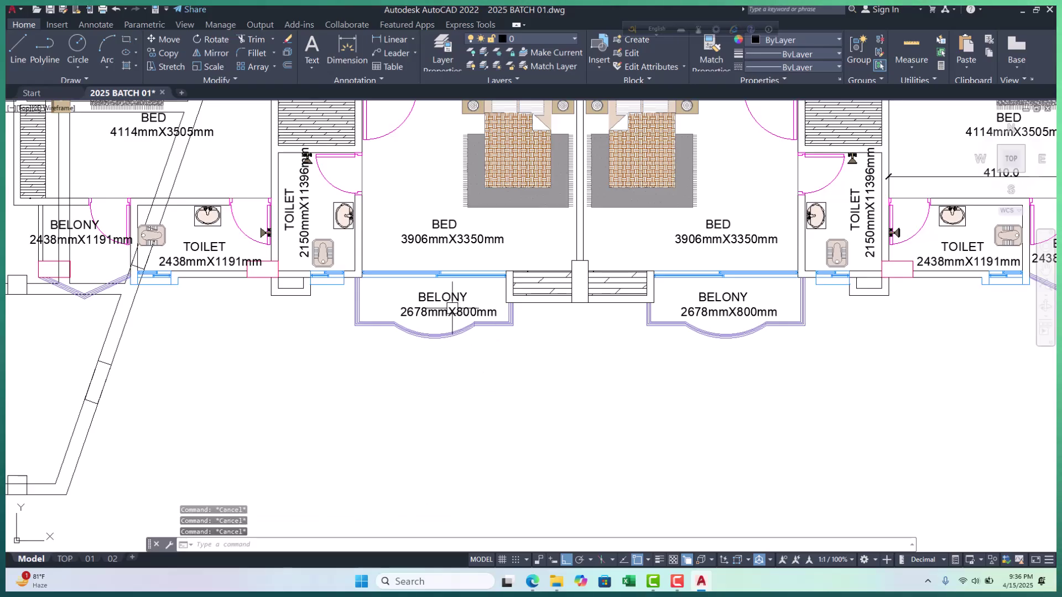
# Check the layer of the lower balcony's size label and inspect a chair at the lower right apartment's dining table
pyautogui.click(450, 312)
pyautogui.press('Escape')
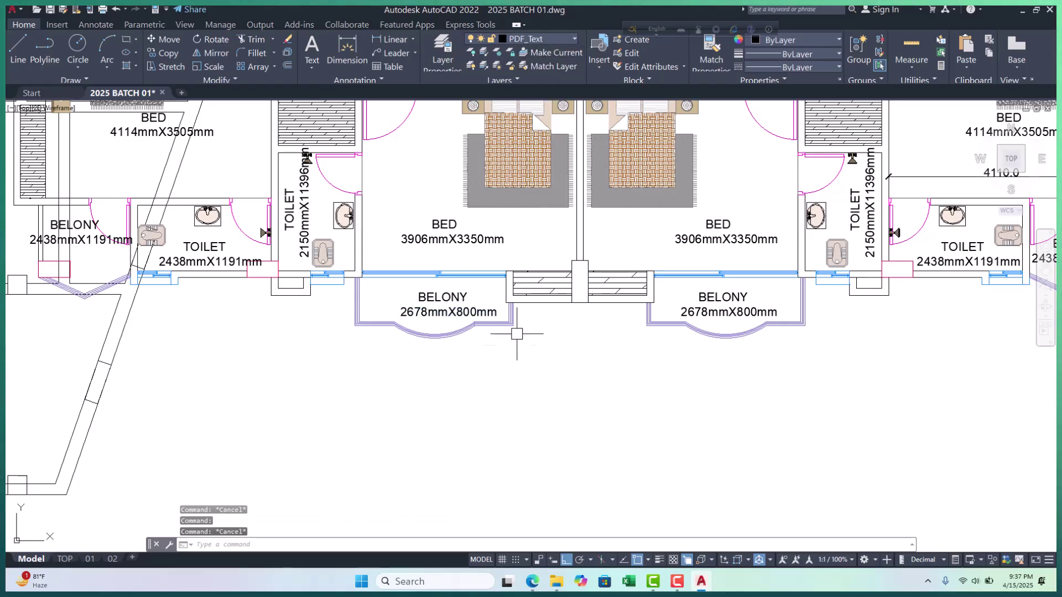
pyautogui.scroll(-5, 464, 457)
pyautogui.scroll(5, 597, 259)
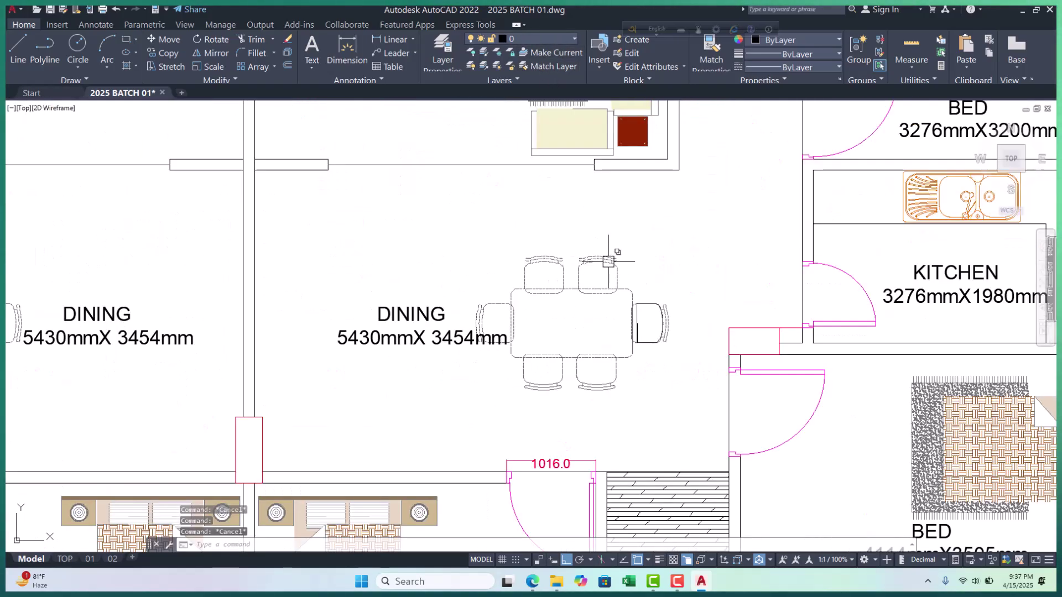
pyautogui.click(608, 261)
pyautogui.press('Escape')
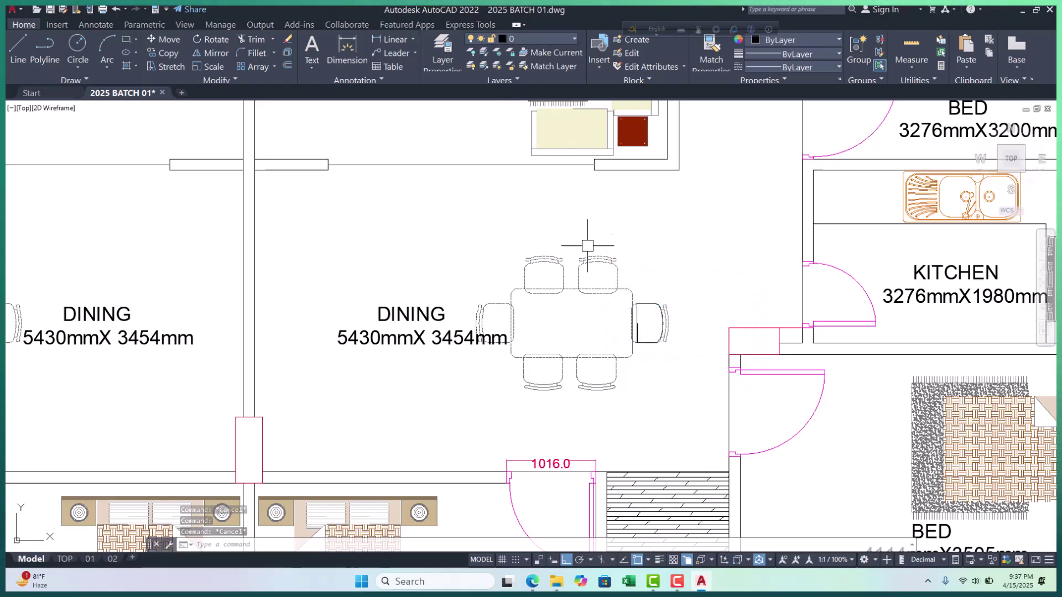
# Erase the old slanted floor plan that overlaps the lower left side of the apartment plan, using a crossing selection
pyautogui.scroll(-8, 553, 276)
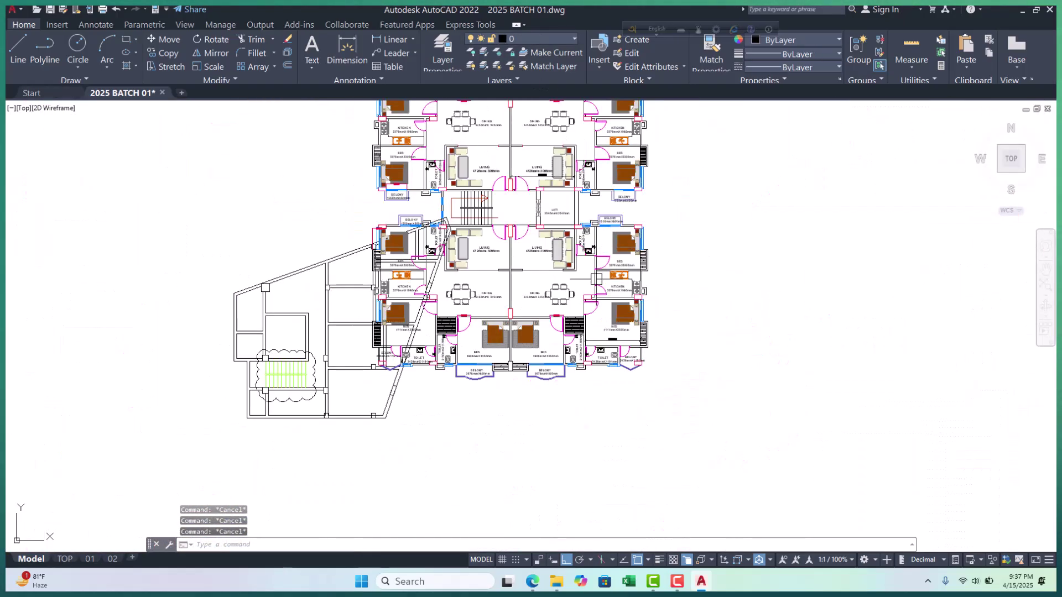
pyautogui.scroll(5, 422, 301)
pyautogui.click(287, 210)
pyautogui.scroll(-5, 332, 233)
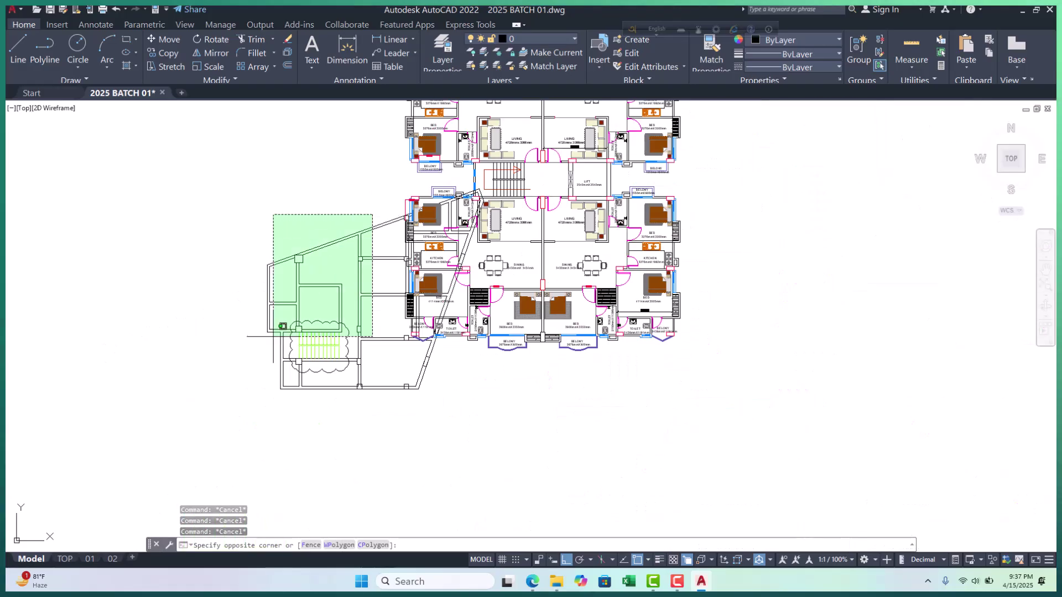
pyautogui.click(242, 424)
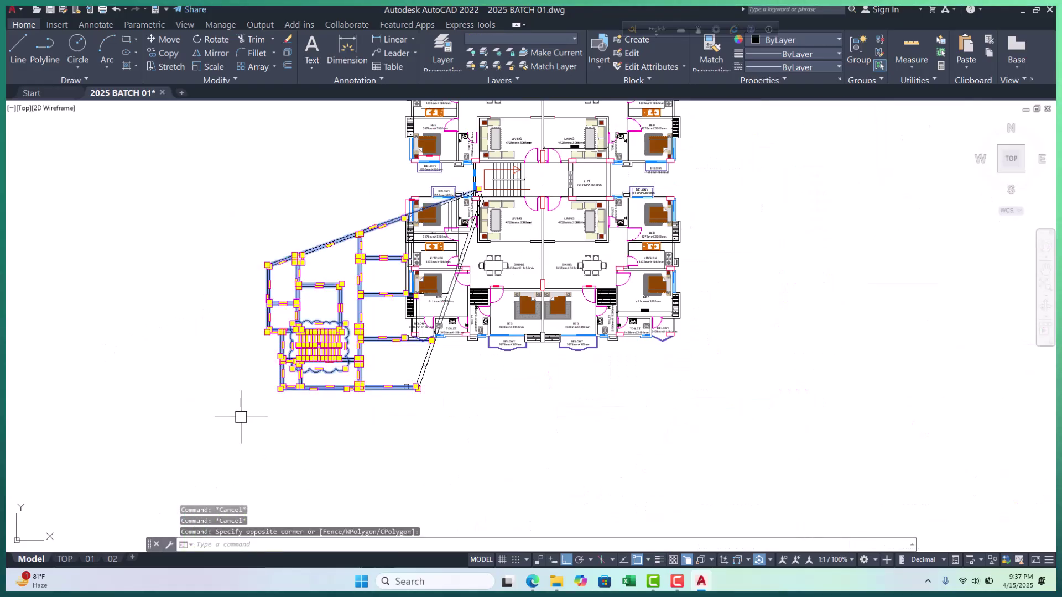
pyautogui.write('e')
pyautogui.press('Return')
# Erase the leftover slanted wall lines that extend below the lower left toilet of the apartment plan
pyautogui.scroll(3, 445, 346)
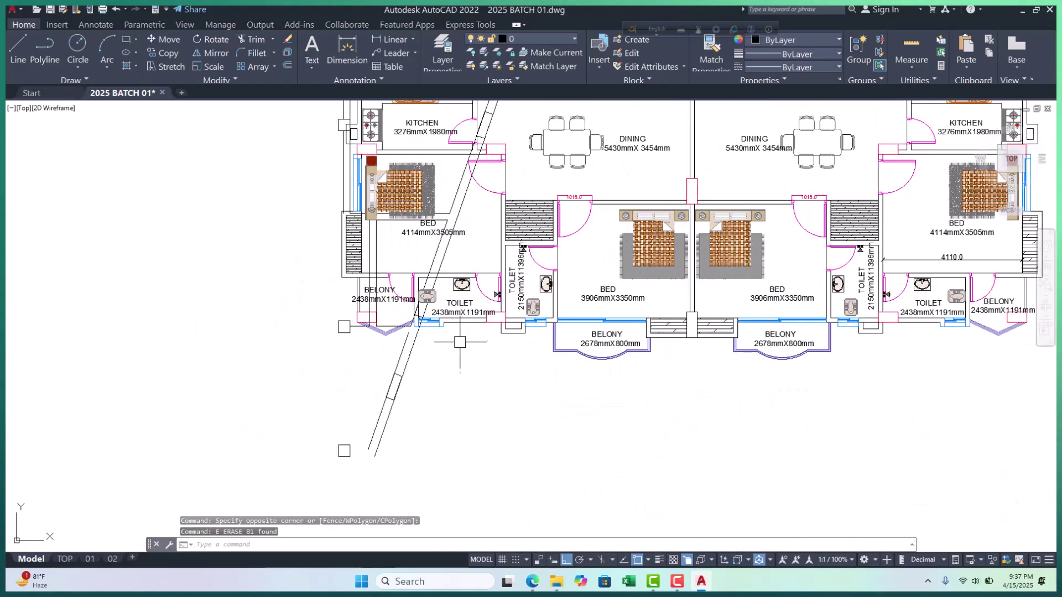
pyautogui.click(431, 358)
pyautogui.scroll(-3, 420, 367)
pyautogui.click(349, 449)
pyautogui.press('Delete')
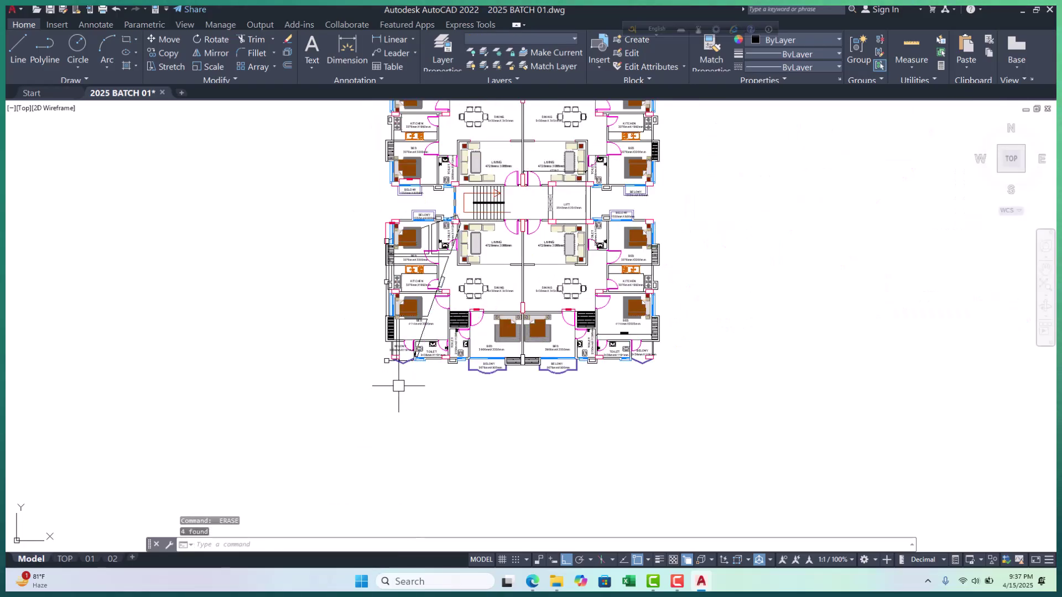
# Erase the leftover column square and its connecting line outside the lower left corner balcony
pyautogui.scroll(6, 387, 376)
pyautogui.click(368, 218)
pyautogui.click(229, 423)
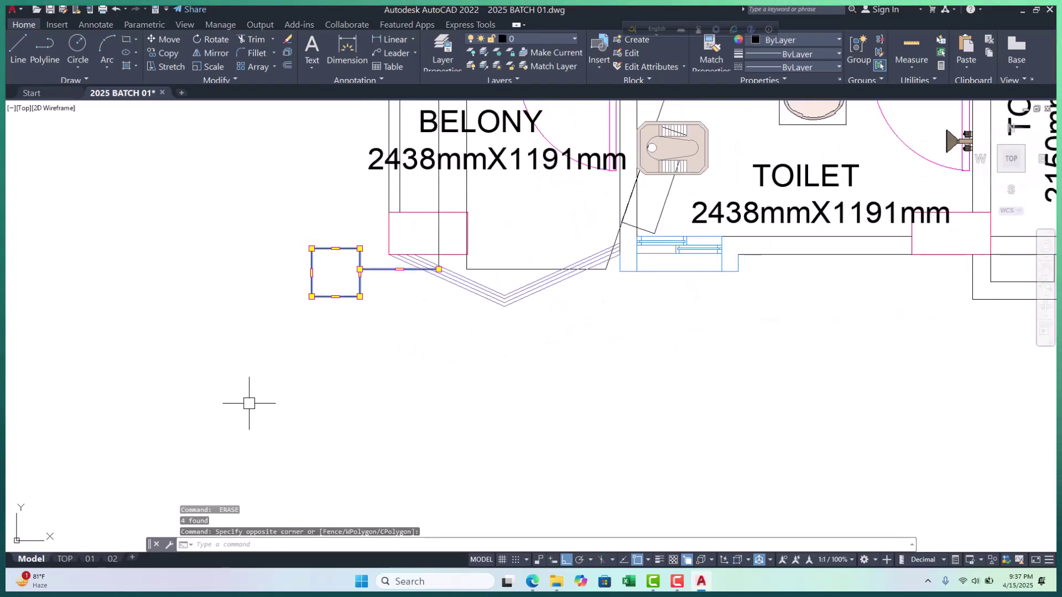
pyautogui.press('Delete')
# Erase the remaining stray lines of the old plan that cross the lower left corner balcony
pyautogui.scroll(-5, 331, 394)
pyautogui.scroll(5, 363, 350)
pyautogui.click(372, 284)
pyautogui.press('Delete')
pyautogui.click(400, 284)
pyautogui.press('Delete')
pyautogui.scroll(-5, 403, 284)
pyautogui.scroll(5, 412, 368)
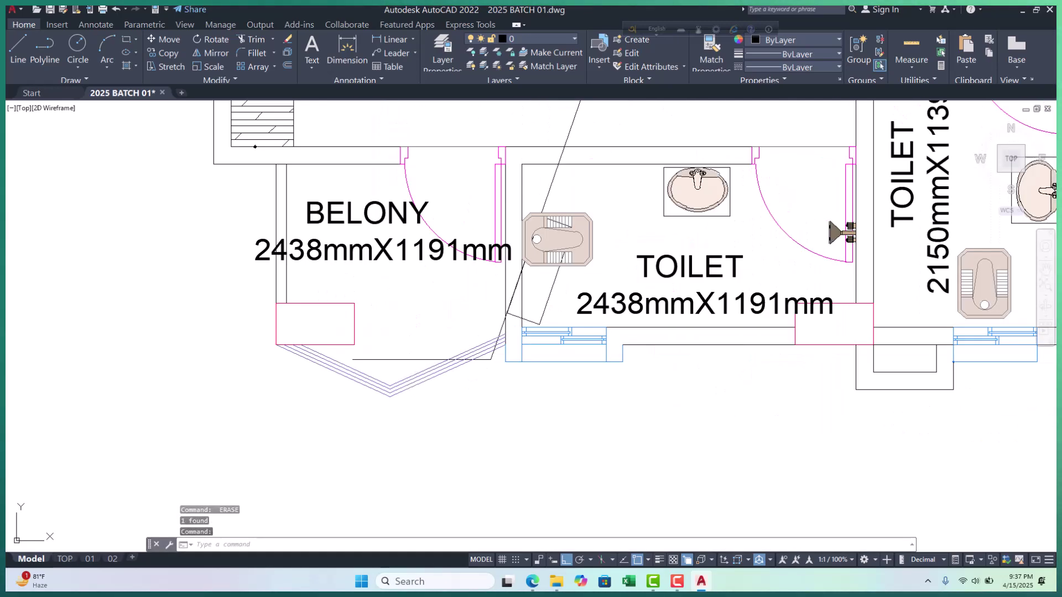
pyautogui.scroll(5, 506, 361)
pyautogui.scroll(-6, 498, 359)
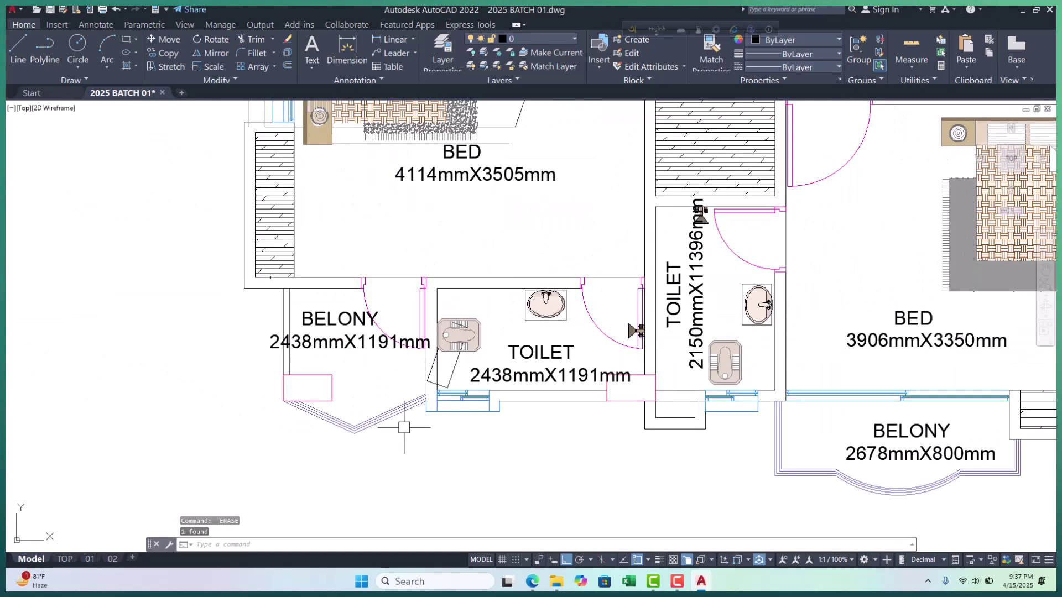
# Erase the small slanted rectangle beside the lower left toilet and the slanted wall line crossing the kitchen and lower left bedroom
pyautogui.scroll(5, 447, 371)
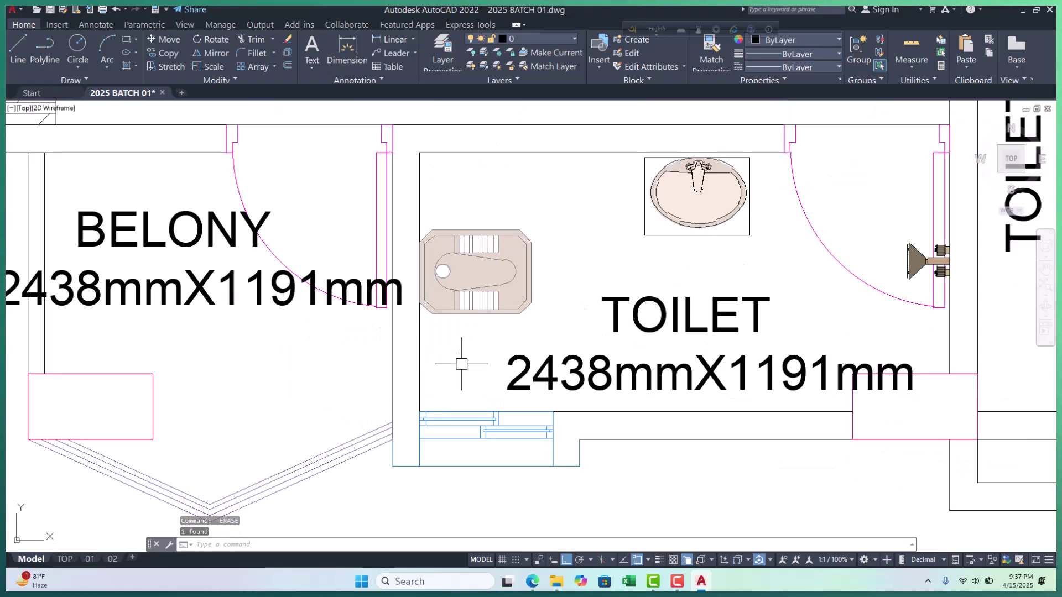
pyautogui.scroll(-5, 465, 358)
pyautogui.scroll(4, 477, 323)
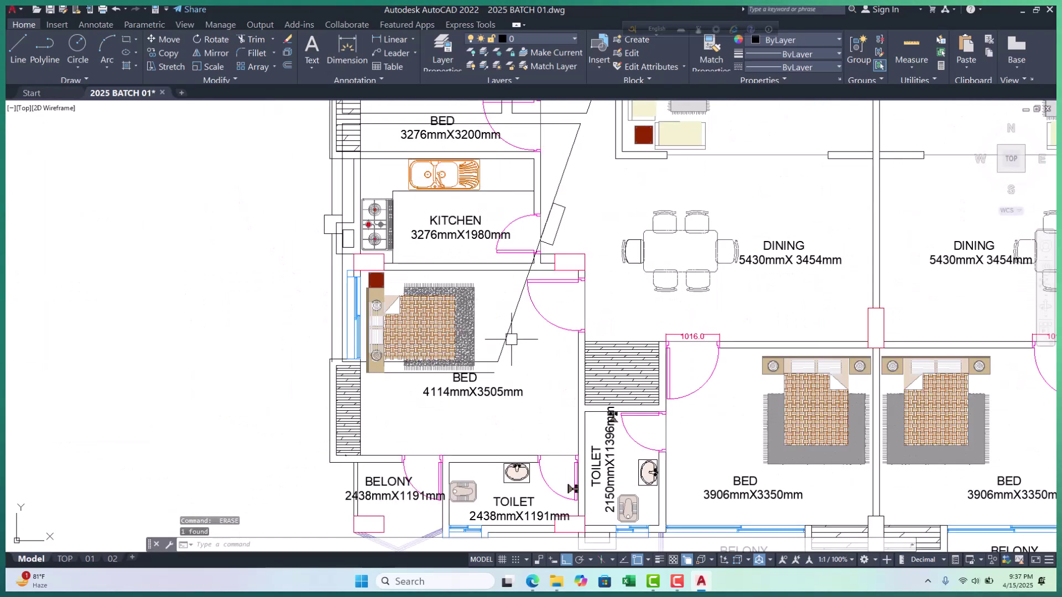
pyautogui.press('Delete')
pyautogui.click(496, 363)
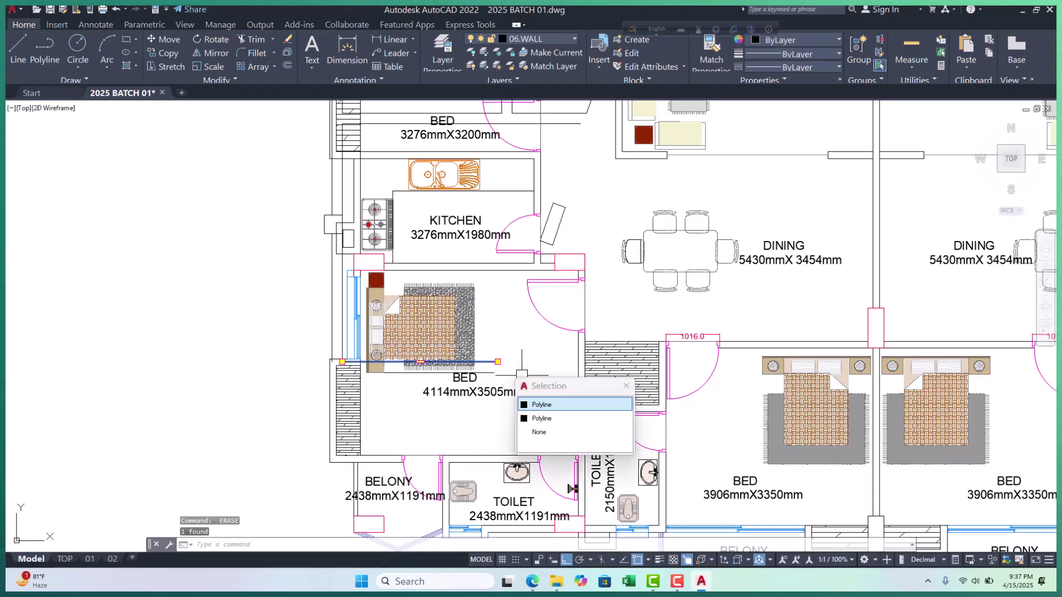
pyautogui.scroll(3, 489, 376)
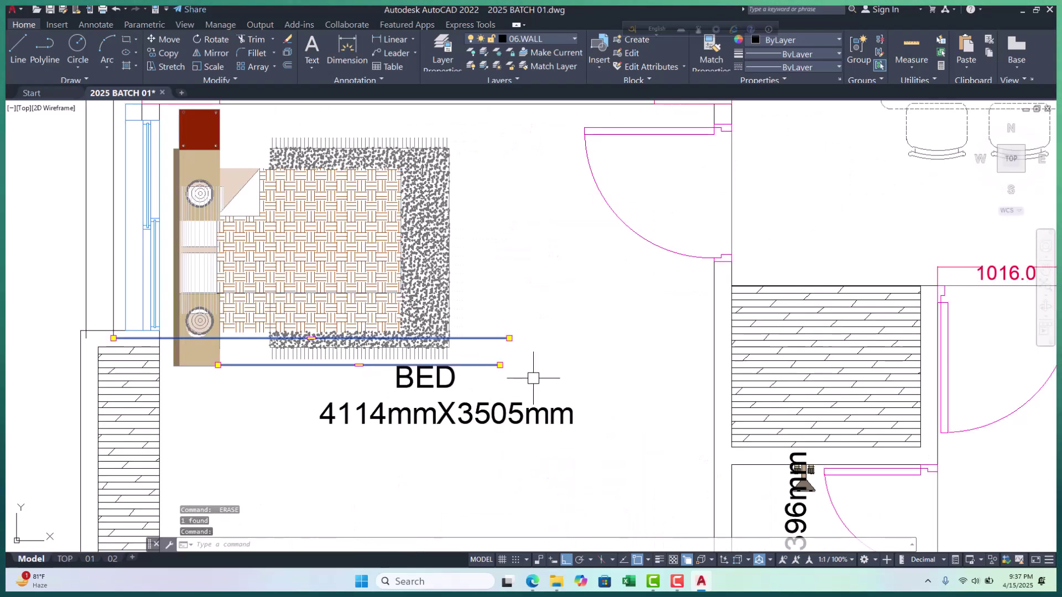
pyautogui.scroll(-2, 487, 368)
pyautogui.press('Escape')
pyautogui.press('Escape')
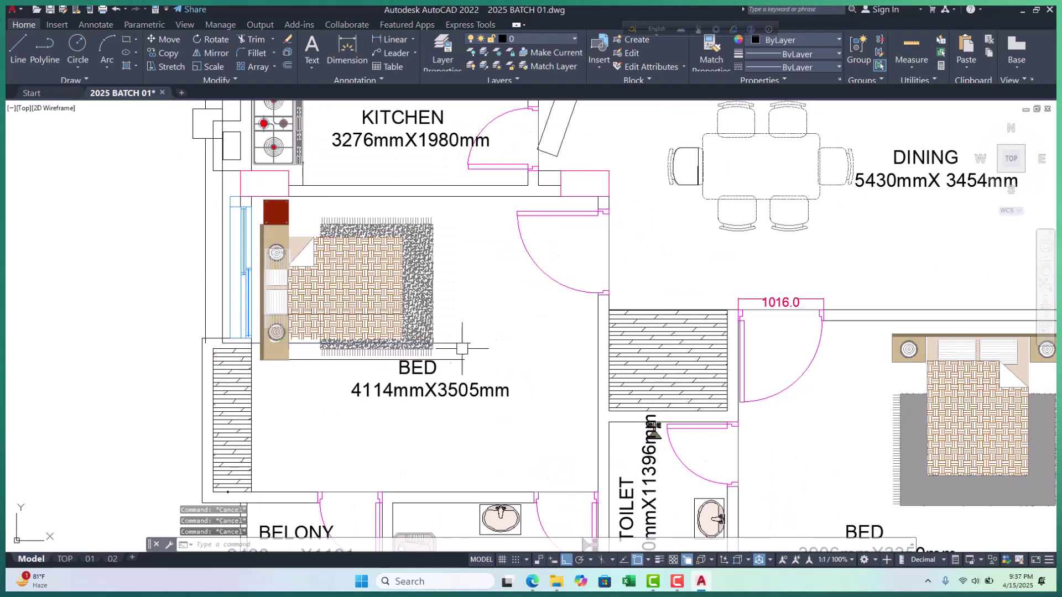
# Open the Drawing Units settings, examine the available length precision options, and leave without changing them
pyautogui.scroll(-6, 481, 382)
pyautogui.moveTo(490, 403); pyautogui.dragTo(455, 403, button='middle')
pyautogui.write('UN')
pyautogui.press('Return')
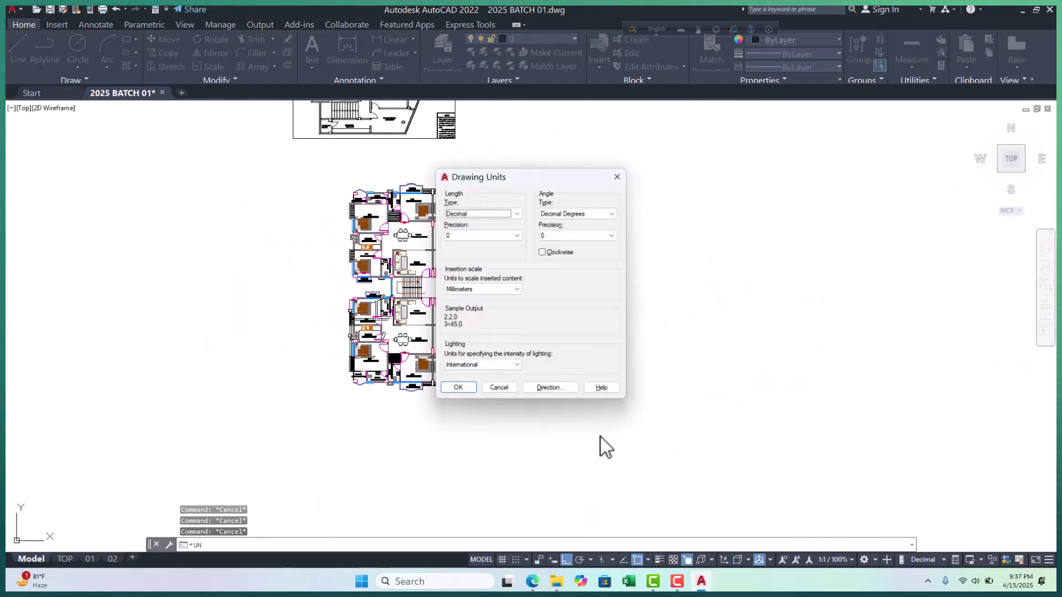
pyautogui.click(517, 236)
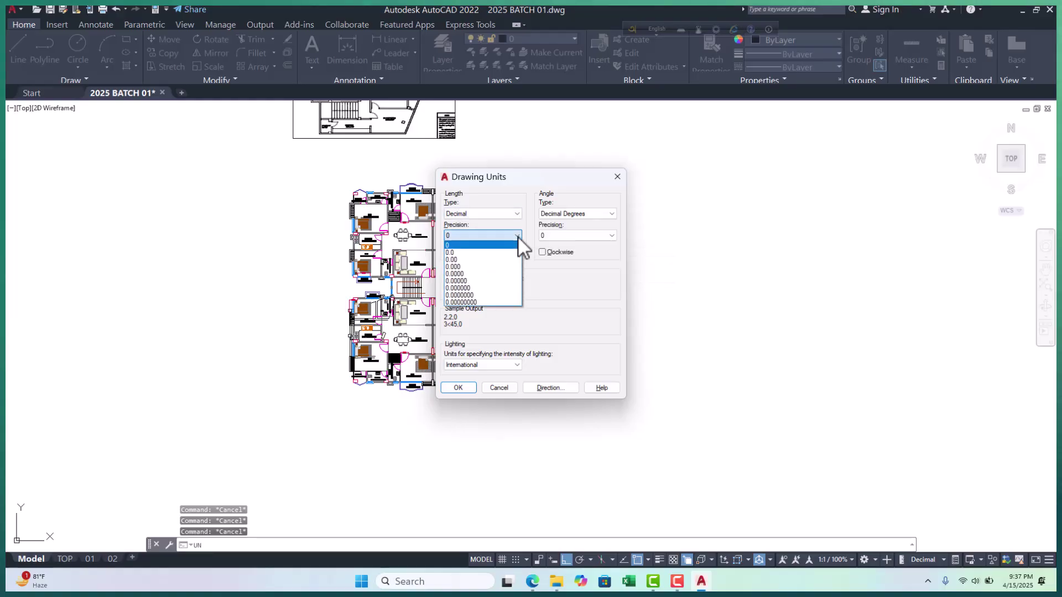
pyautogui.click(549, 306)
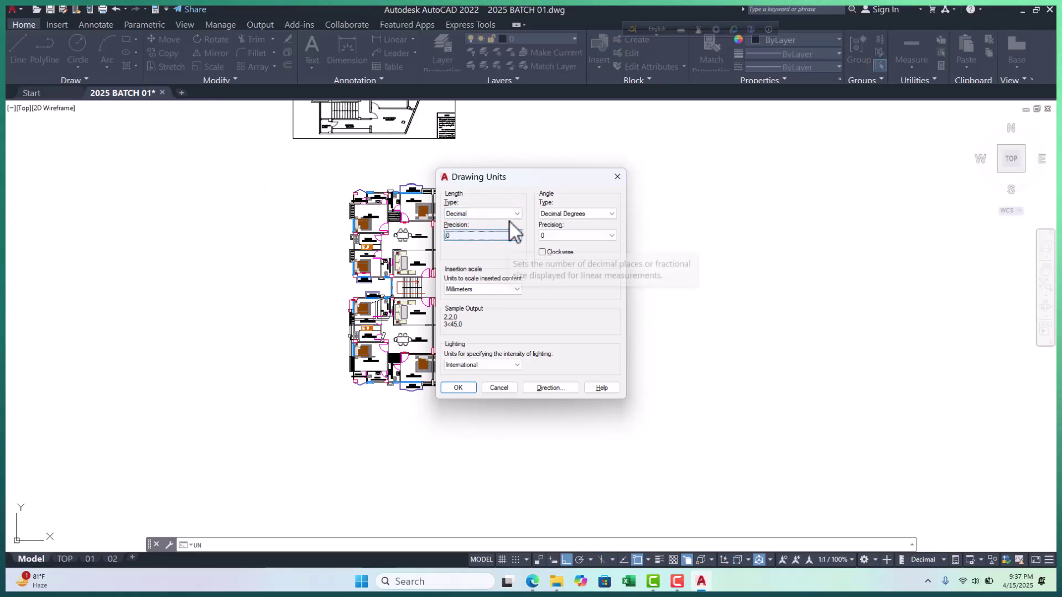
pyautogui.press('Escape')
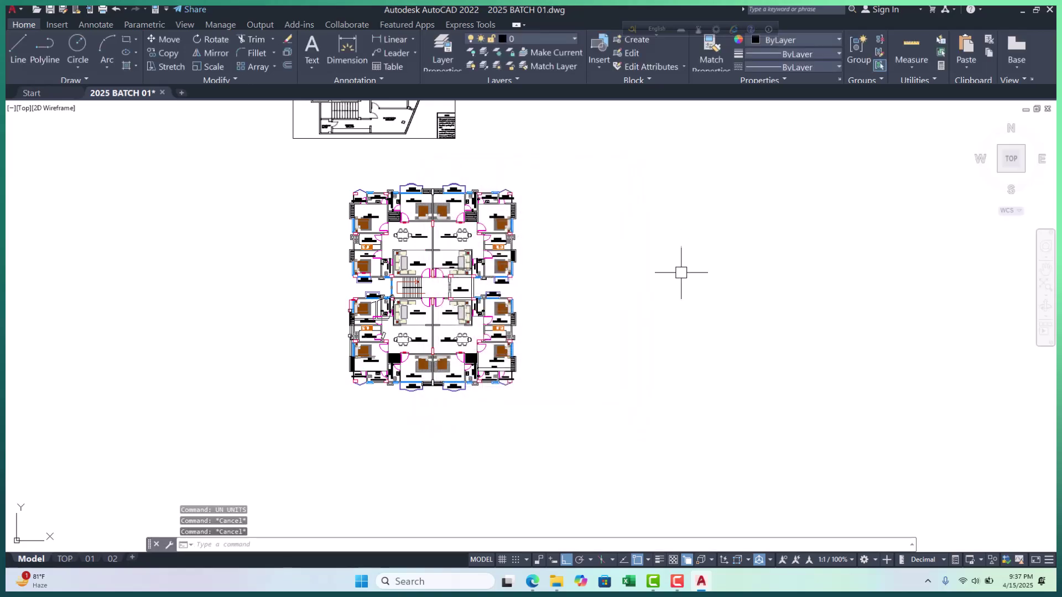
# Examine the linear precision options in the primary units of dimension style 02.1-100 and close the style settings
pyautogui.write('d')
pyautogui.press('Return')
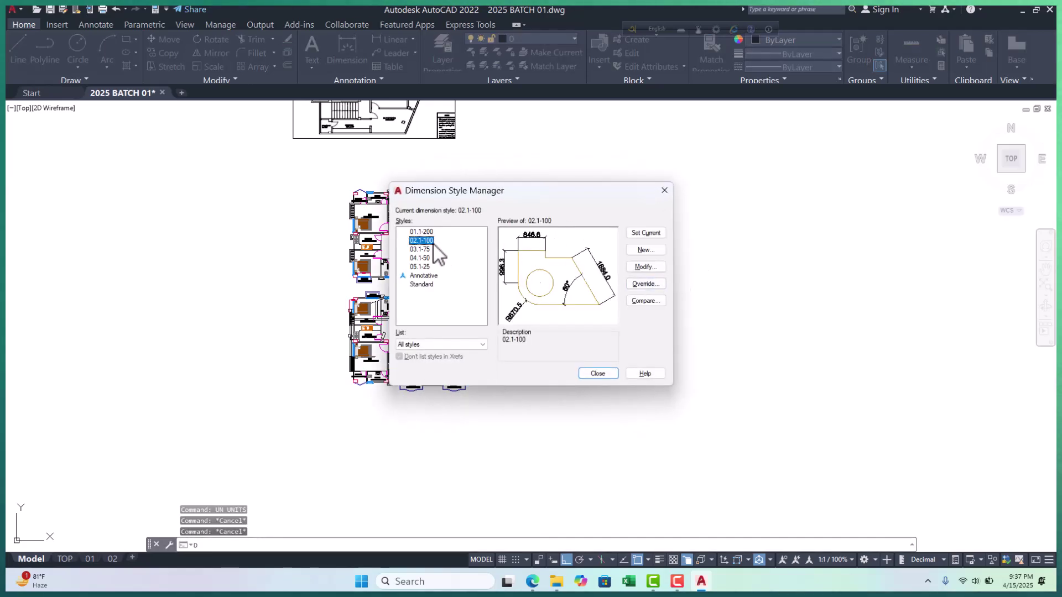
pyautogui.click(653, 270)
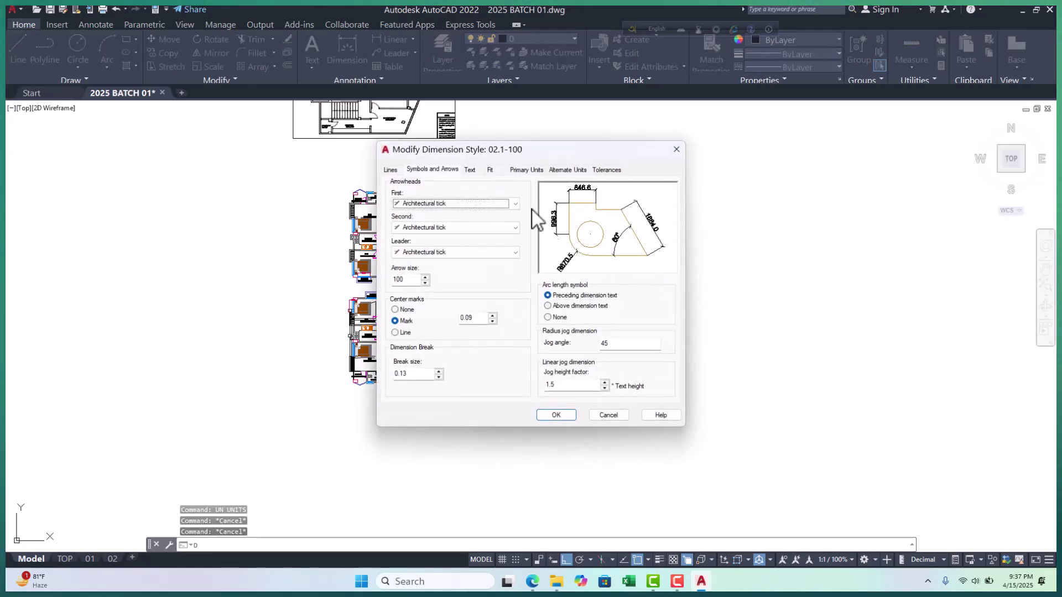
pyautogui.click(524, 170)
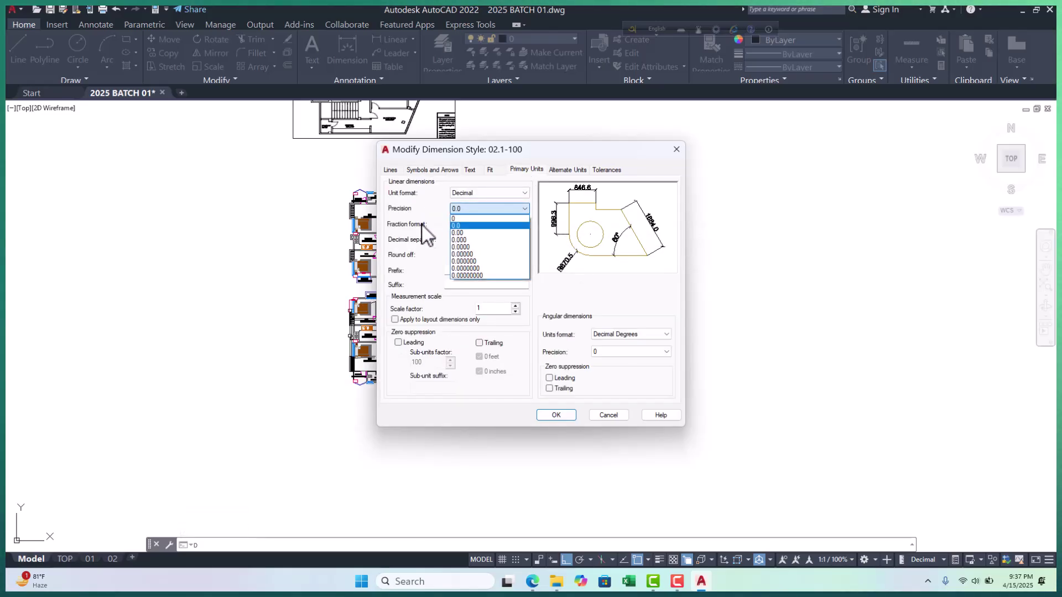
pyautogui.click(427, 227)
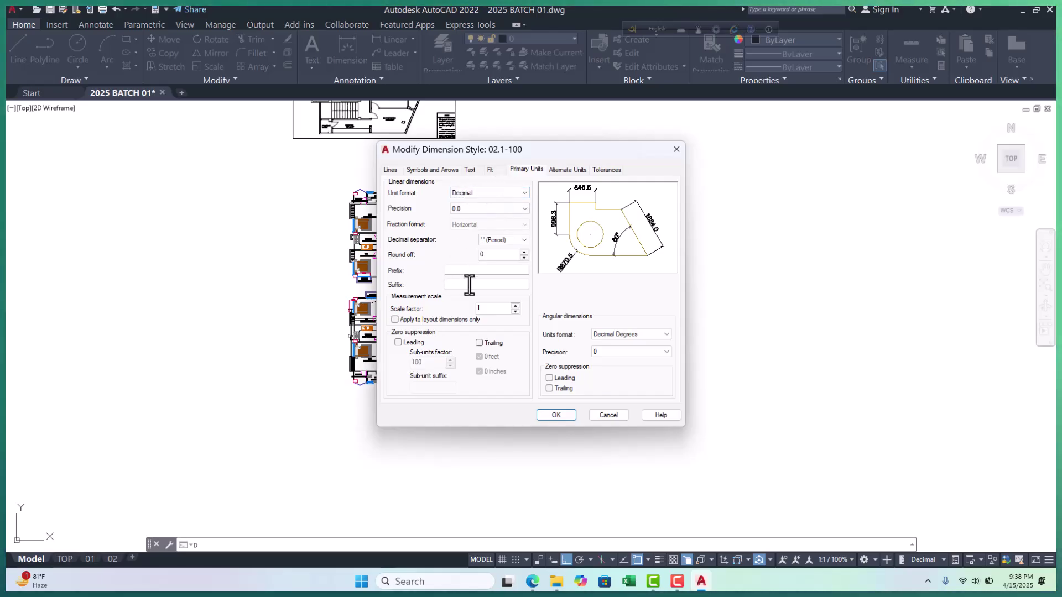
pyautogui.click(546, 415)
pyautogui.press('Escape')
pyautogui.press('Escape')
# Review the decimal length precision choices in Drawing Units again, up to 0.00000000, and cancel
pyautogui.write('UN')
pyautogui.press('Return')
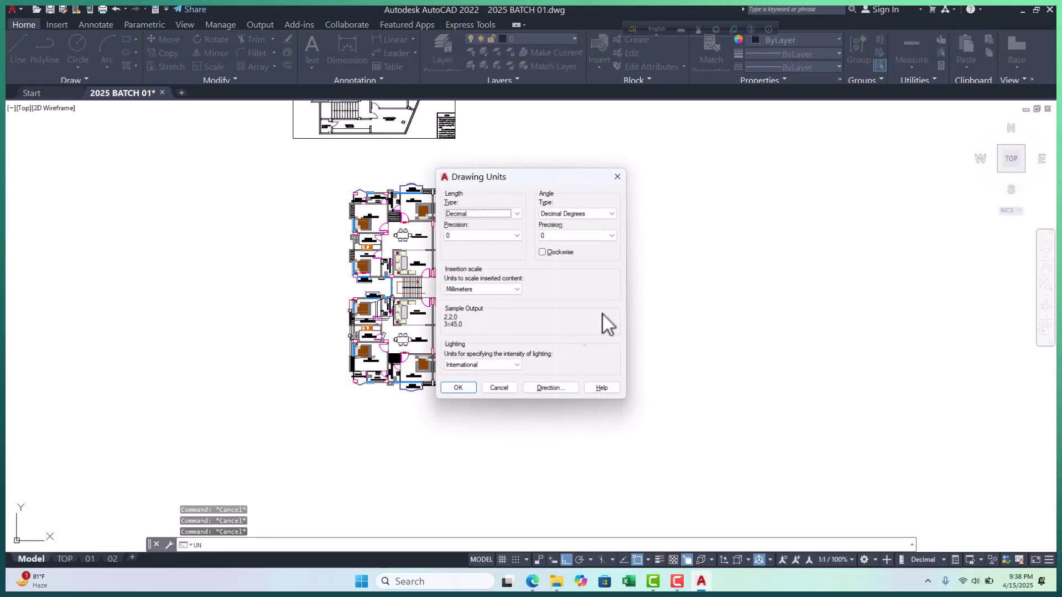
pyautogui.click(519, 237)
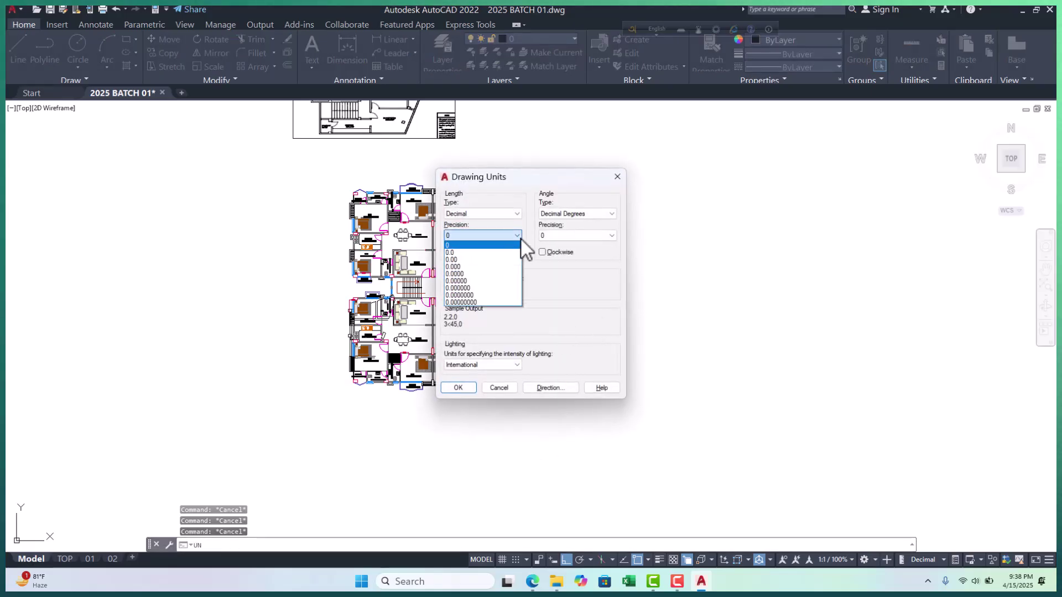
pyautogui.click(444, 238)
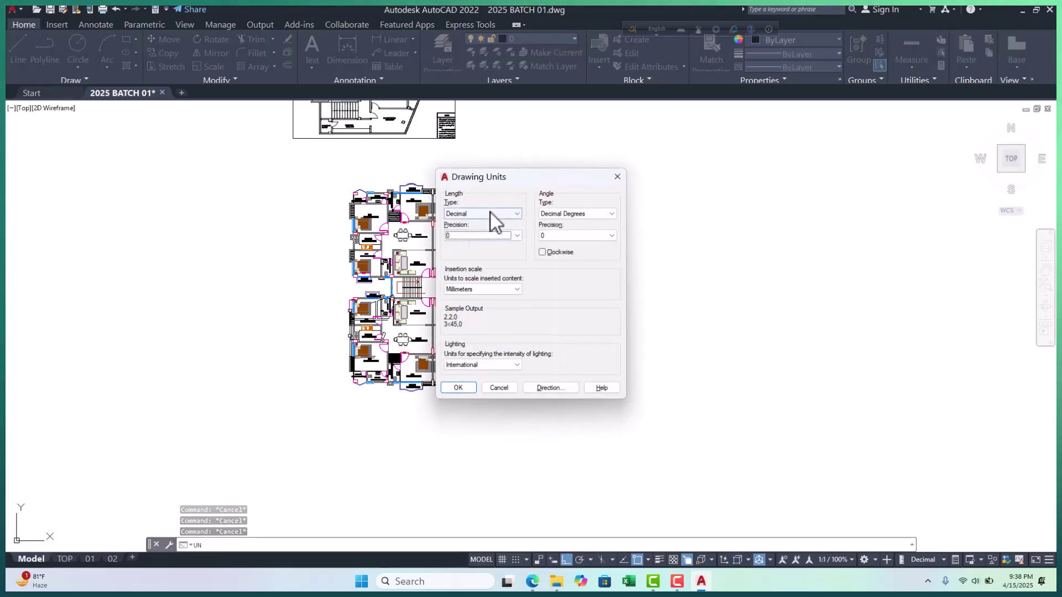
pyautogui.click(514, 237)
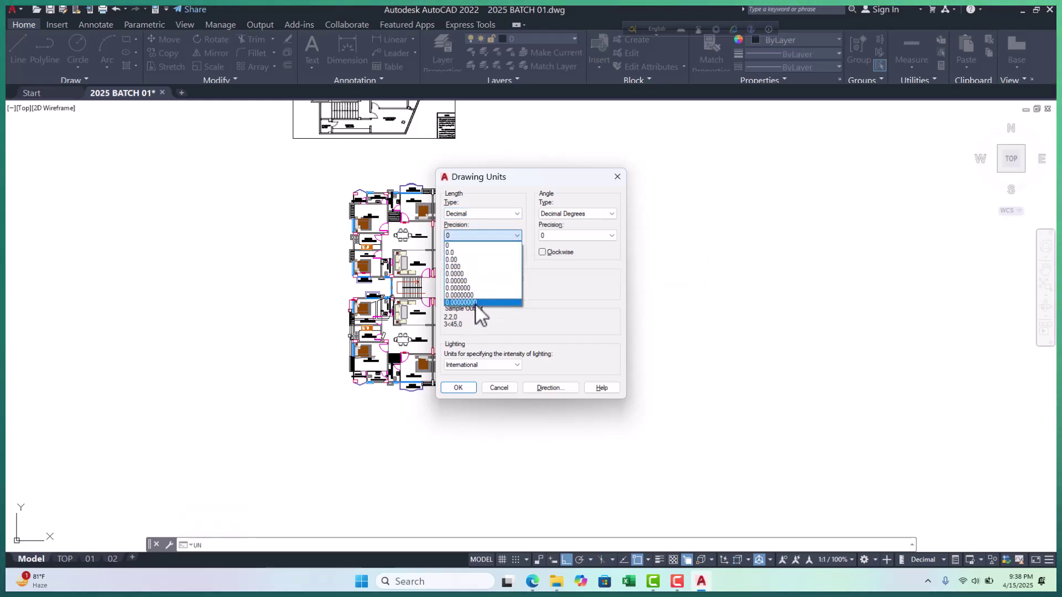
pyautogui.press('Escape')
pyautogui.press('Escape')
pyautogui.press('Escape')
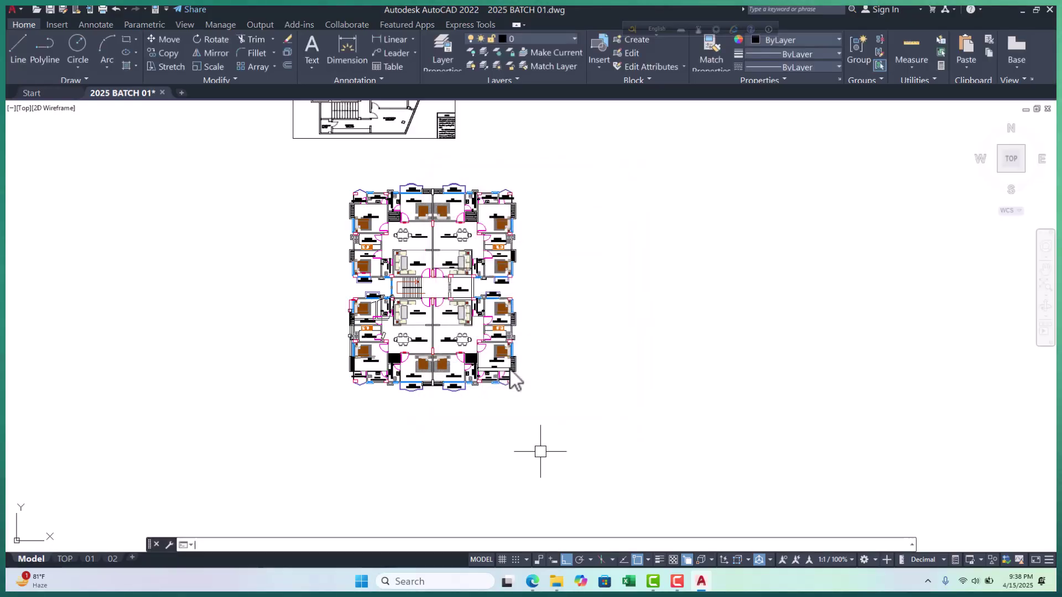
# Erase the leftover old wall lines that cross the 3276mmX3200mm bedroom in the lower left apartment
pyautogui.scroll(3, 531, 371)
pyautogui.scroll(-5, 361, 314)
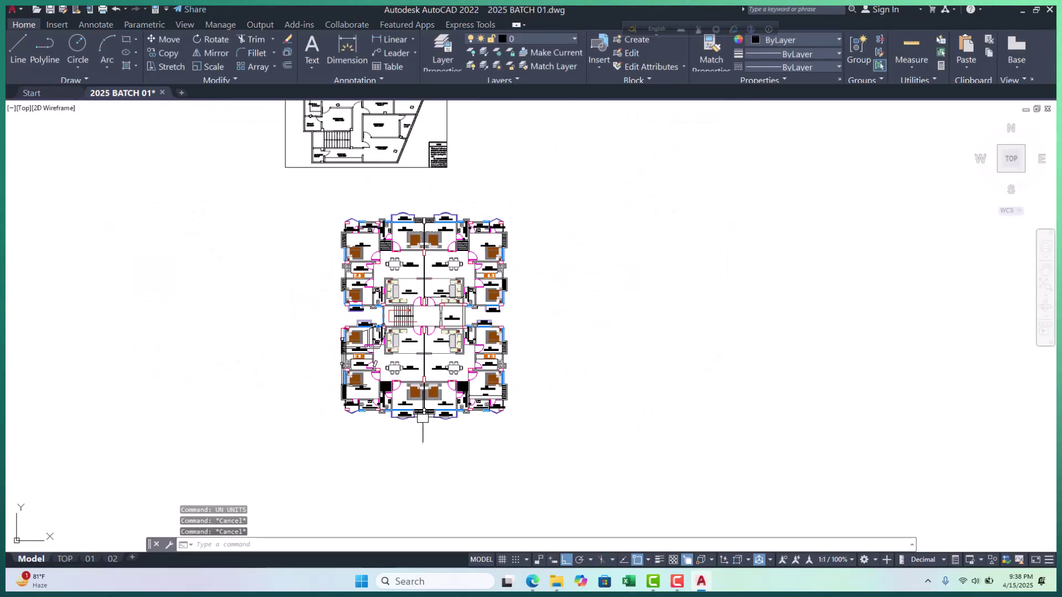
pyautogui.scroll(8, 361, 314)
pyautogui.scroll(2, 407, 341)
pyautogui.click(408, 339)
pyautogui.press('Delete')
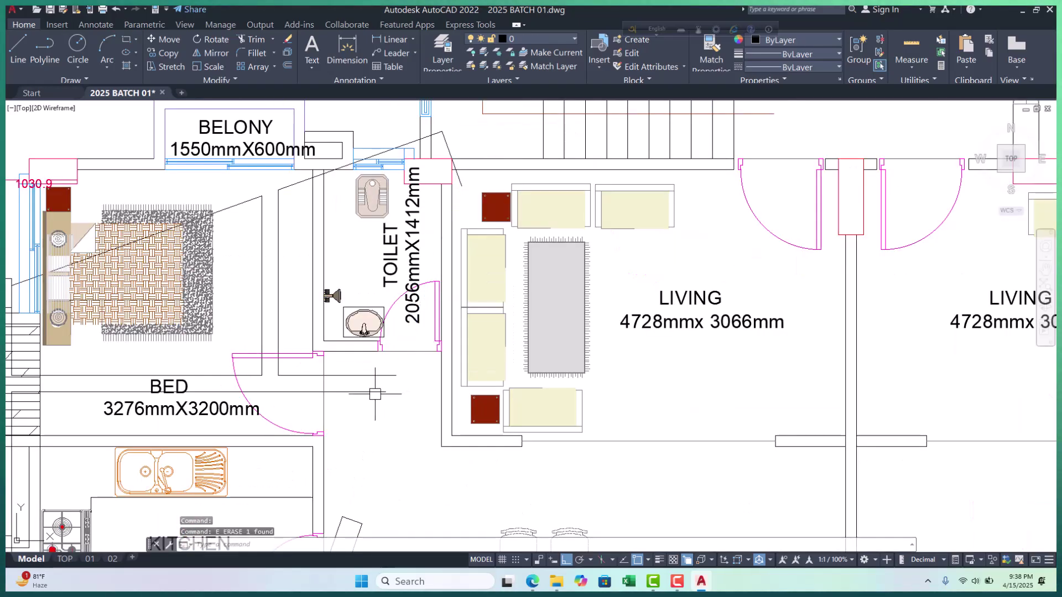
pyautogui.scroll(-3, 430, 326)
pyautogui.scroll(3, 334, 325)
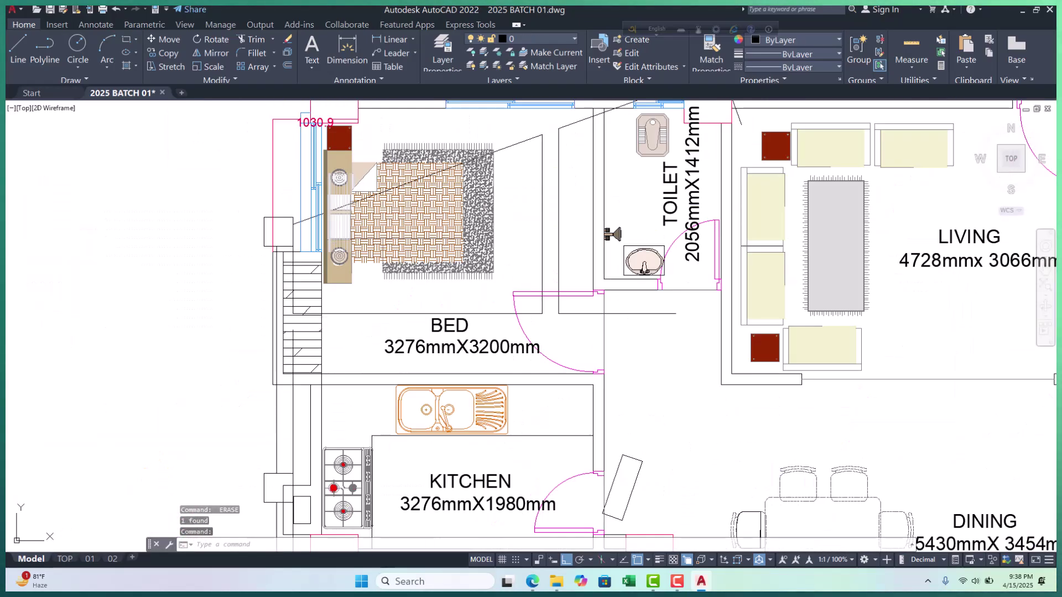
pyautogui.scroll(-2, 348, 314)
pyautogui.click(442, 216)
pyautogui.press('Delete')
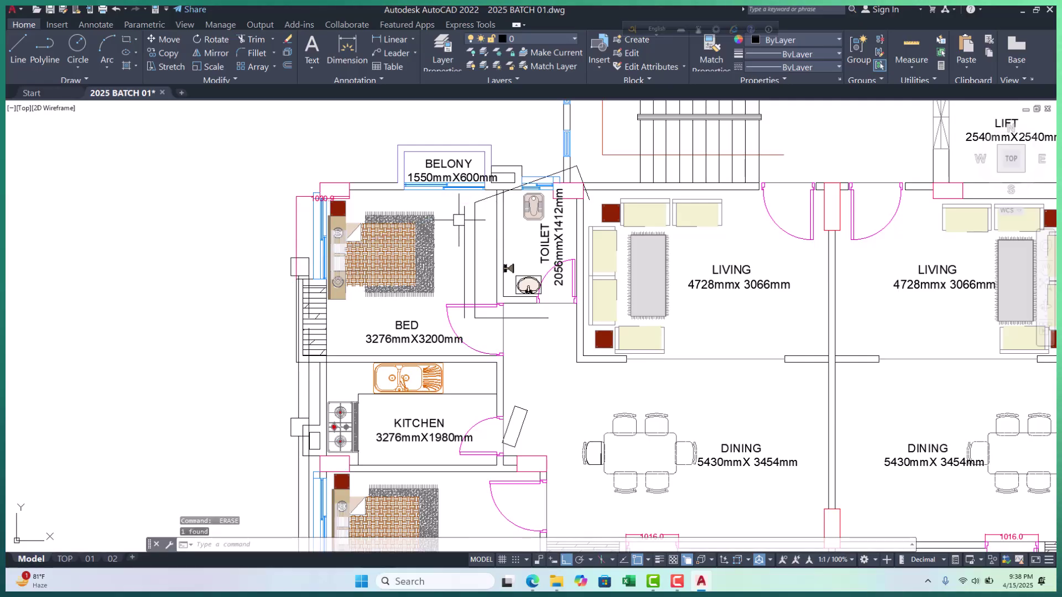
# Erase the old wall polyline crossing the 2056mmX1412mm toilet and another leftover line near it
pyautogui.click(477, 233)
pyautogui.scroll(3, 487, 203)
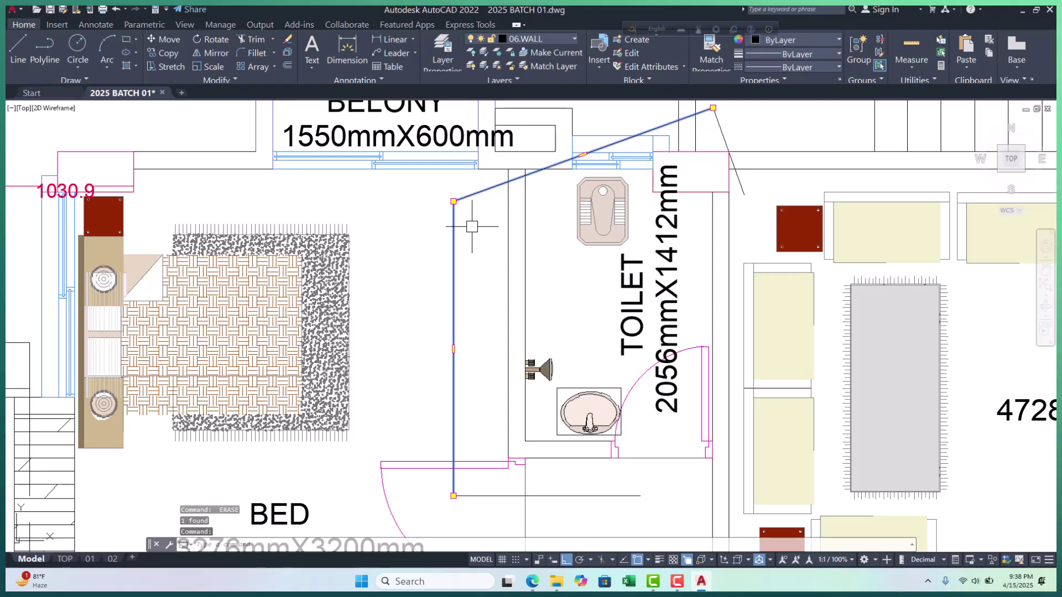
pyautogui.write('E')
pyautogui.press('Return')
pyautogui.scroll(-3, 422, 217)
pyautogui.scroll(2, 394, 227)
pyautogui.click(394, 228)
pyautogui.press('Delete')
pyautogui.press('Escape')
pyautogui.scroll(-8, 584, 167)
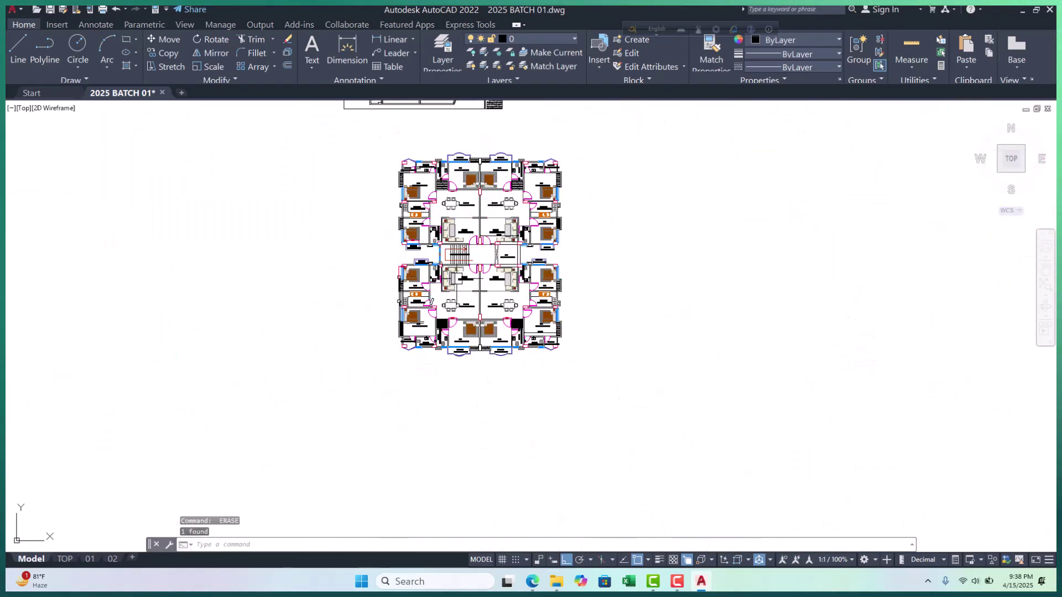
pyautogui.press('Escape')
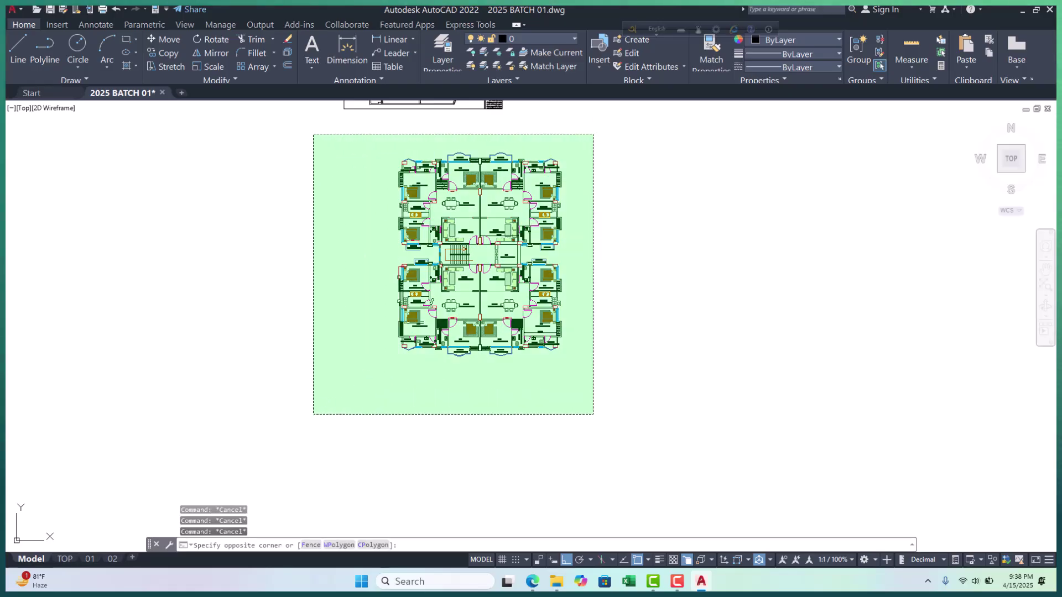
# Move the whole apartment plan about 28000 mm horizontally to the right, using a crossing selection
pyautogui.click(313, 414)
pyautogui.scroll(2, 512, 210)
pyautogui.scroll(-3, 512, 332)
pyautogui.scroll(2, 479, 321)
pyautogui.write('m')
pyautogui.press('Return')
pyautogui.click(504, 272)
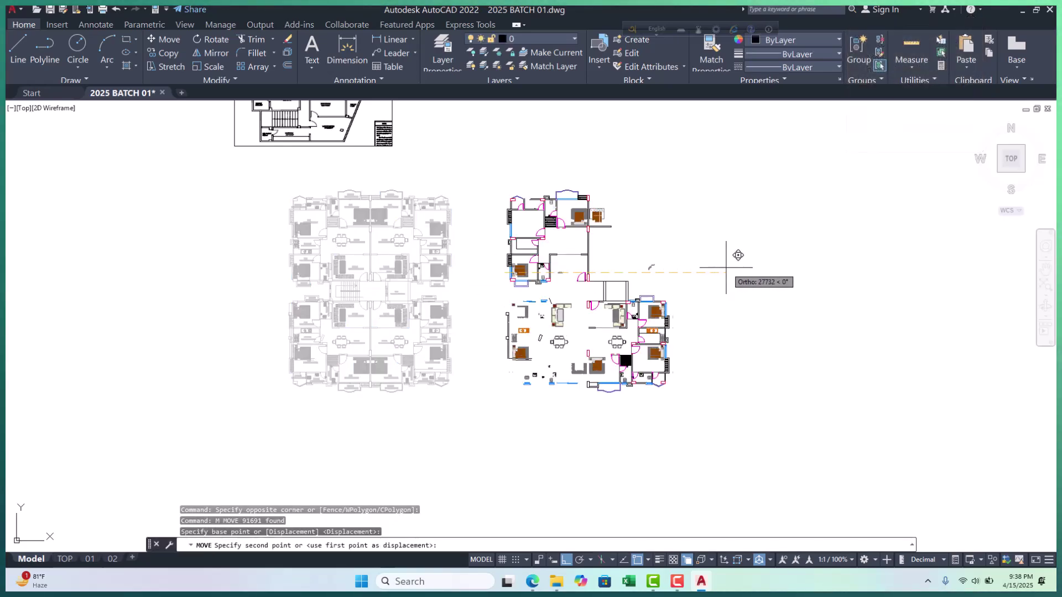
pyautogui.click(733, 268)
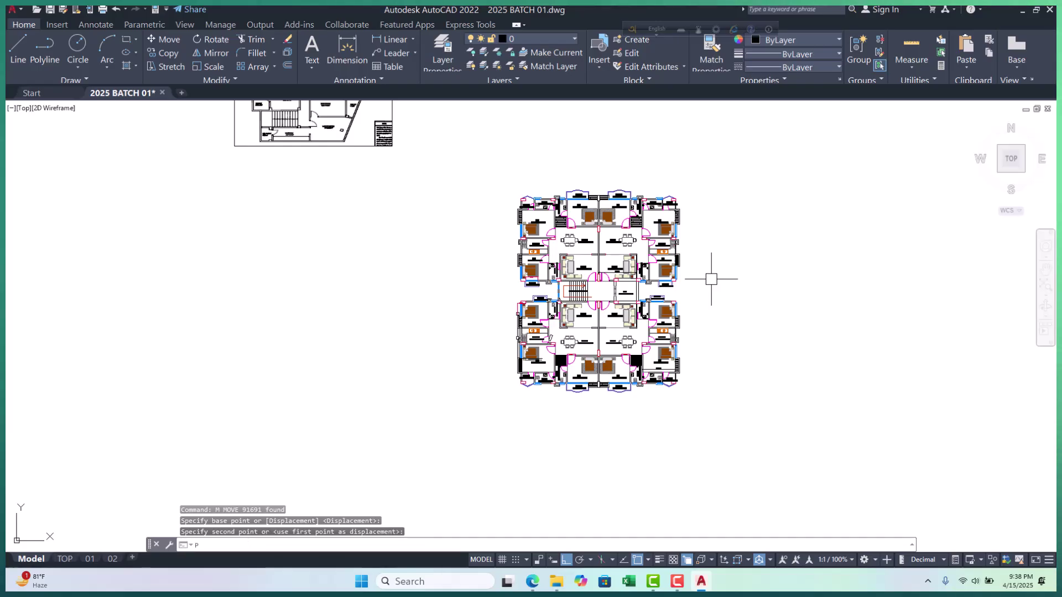
# Draw a long horizontal polyline from the origin 0,0 to the right, passing below the apartment plan
pyautogui.write('pl')
pyautogui.press('Return')
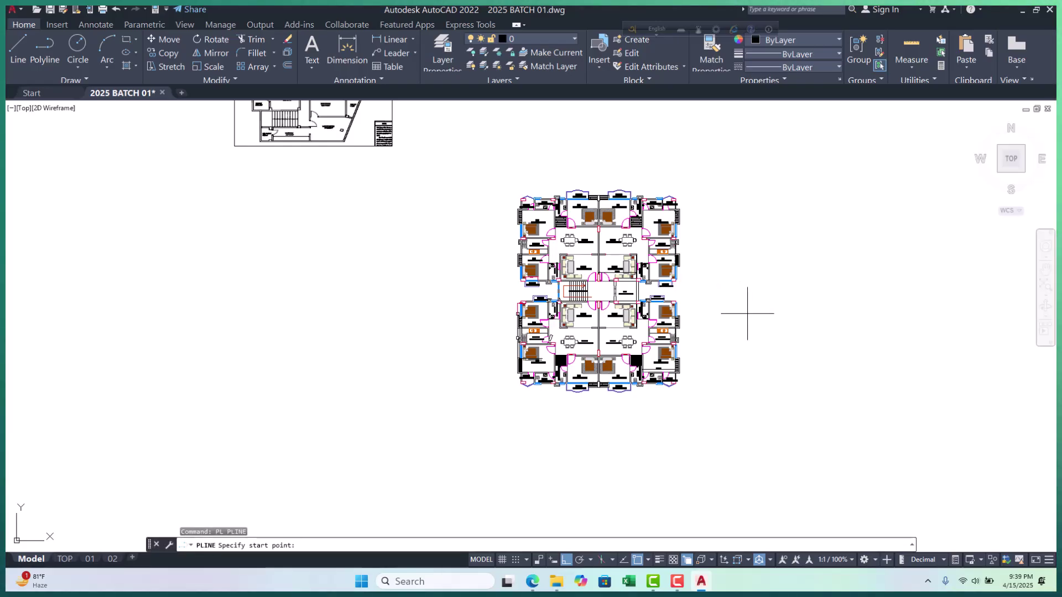
pyautogui.write('0,0')
pyautogui.press('Return')
pyautogui.scroll(-3, 280, 374)
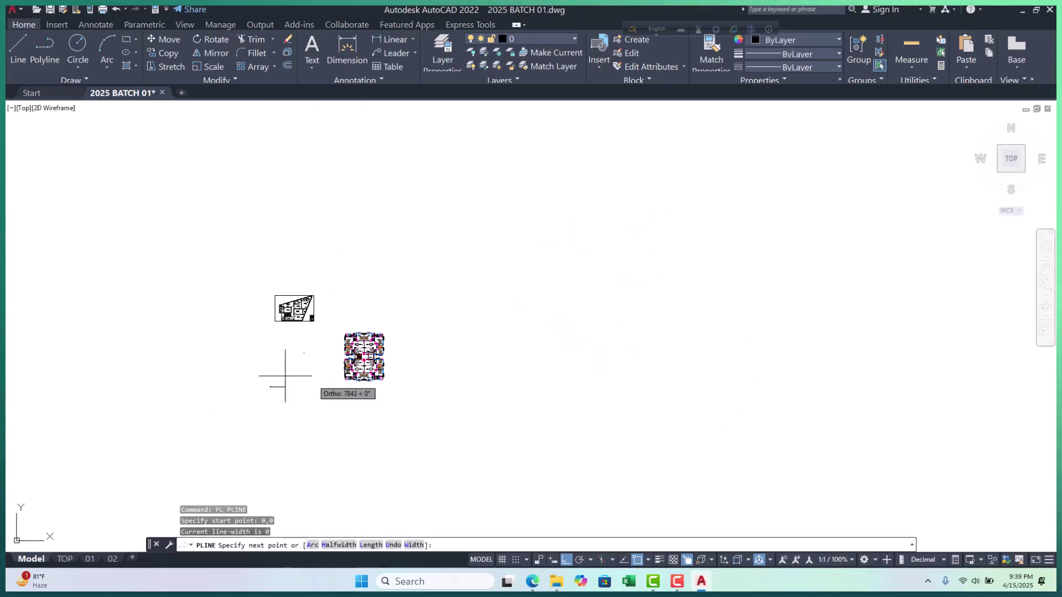
pyautogui.click(714, 378)
pyautogui.press('Escape')
pyautogui.scroll(4, 313, 376)
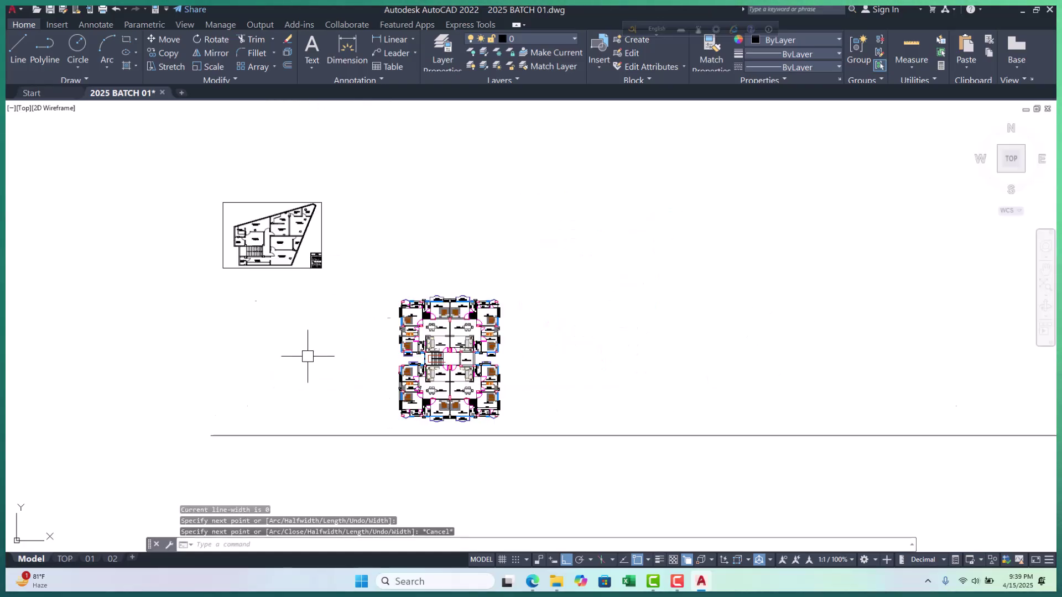
pyautogui.press('Escape')
pyautogui.press('Escape')
# Move the whole apartment plan from the outer bottom corner of its lower-left balcony column to the left end of the long horizontal line
pyautogui.scroll(-4, 380, 274)
pyautogui.click(380, 264)
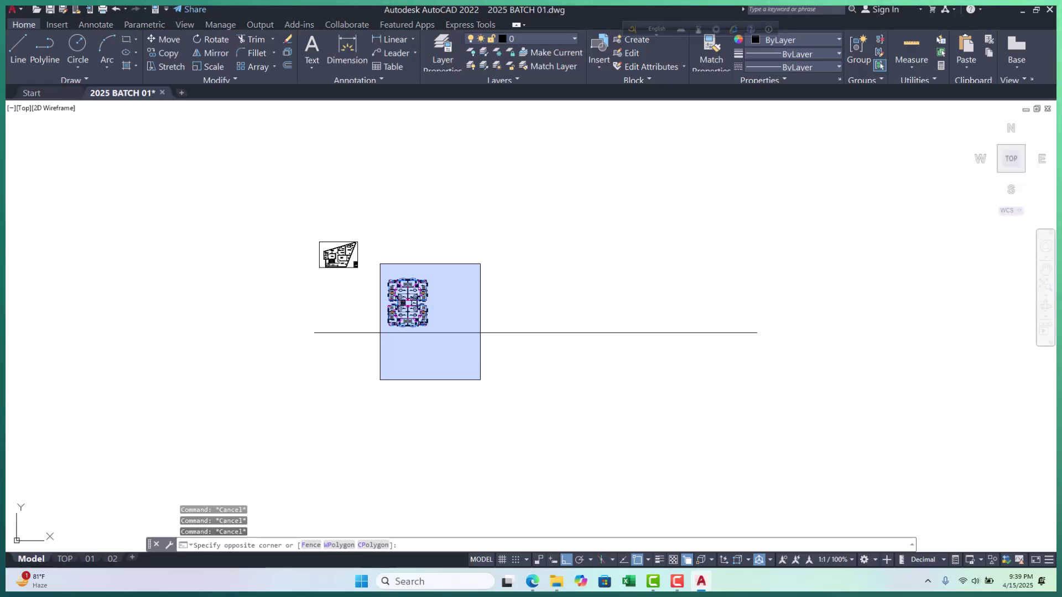
pyautogui.click(481, 380)
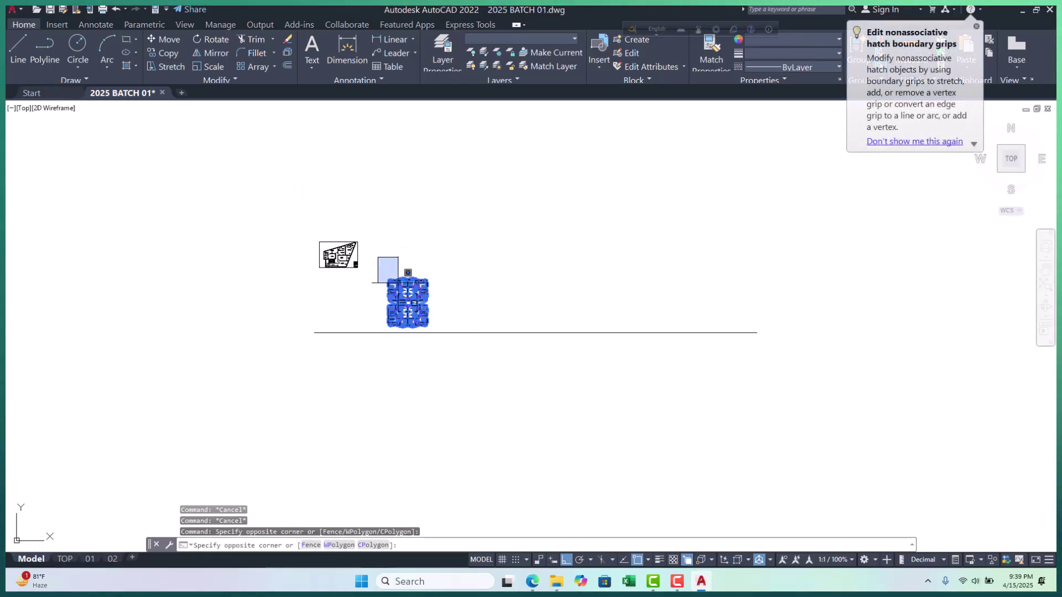
pyautogui.click(484, 407)
pyautogui.write('m')
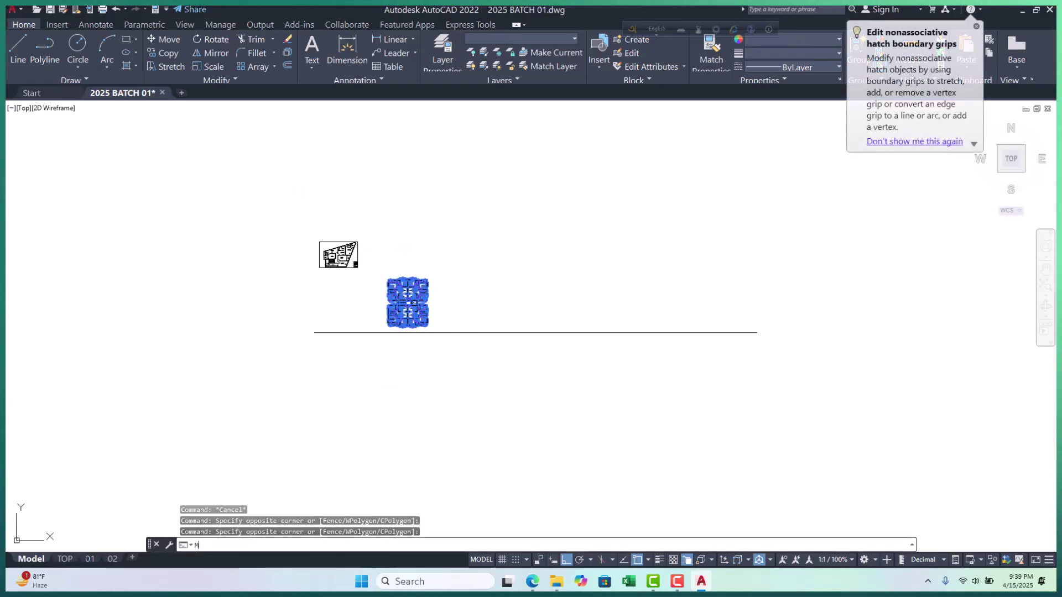
pyautogui.press('Return')
pyautogui.scroll(6, 398, 354)
pyautogui.scroll(6, 406, 342)
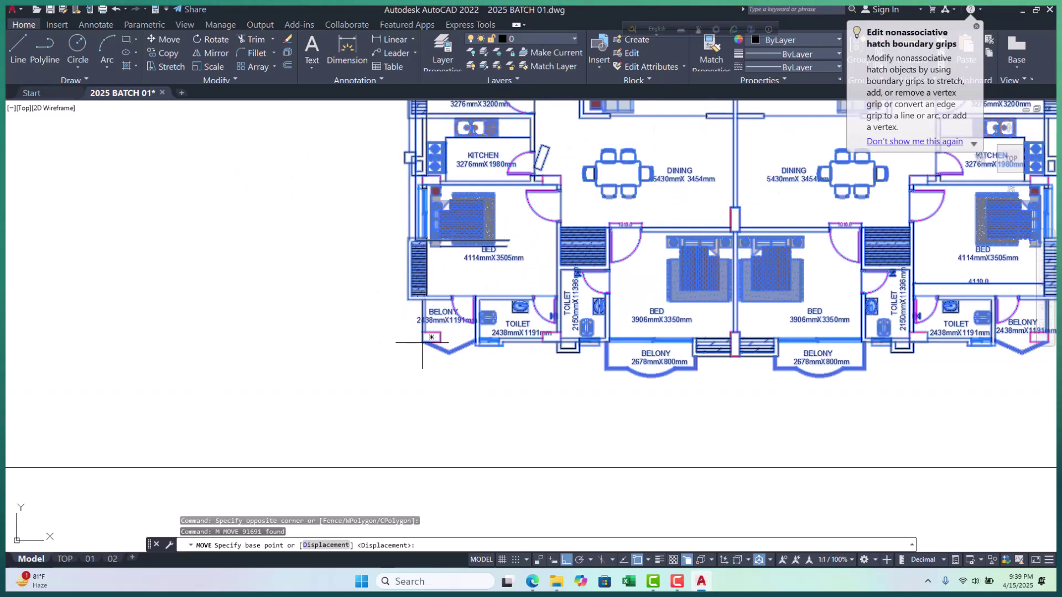
pyautogui.scroll(3, 400, 350)
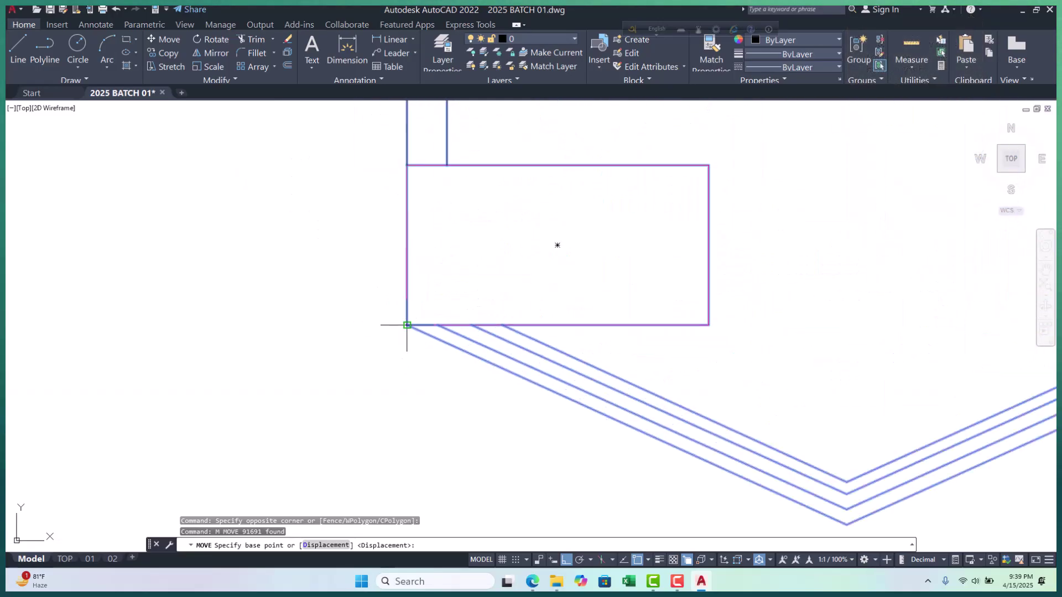
pyautogui.click(407, 325)
pyautogui.scroll(-10, 445, 286)
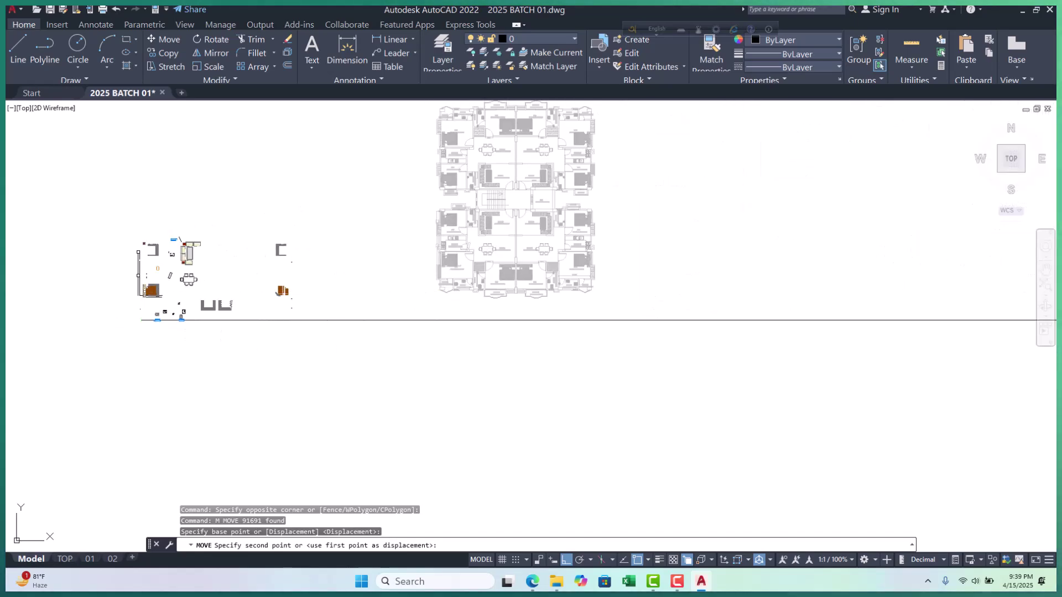
pyautogui.click(143, 320)
pyautogui.press('Escape')
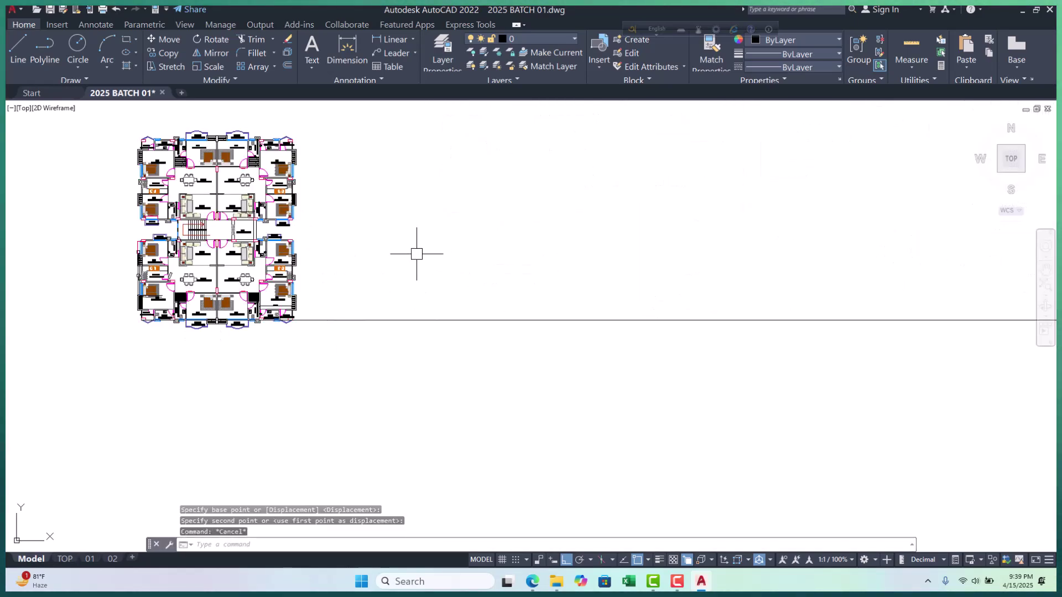
# Examine how the bottom edge of the repositioned apartment plan aligns with the long horizontal line
pyautogui.scroll(5, 301, 351)
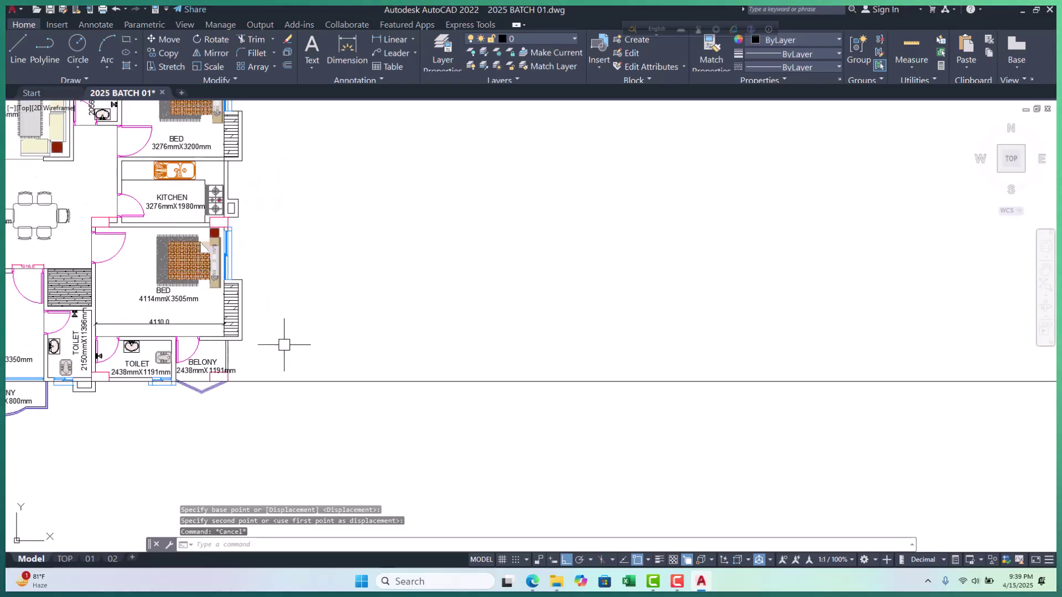
pyautogui.scroll(-8, 359, 310)
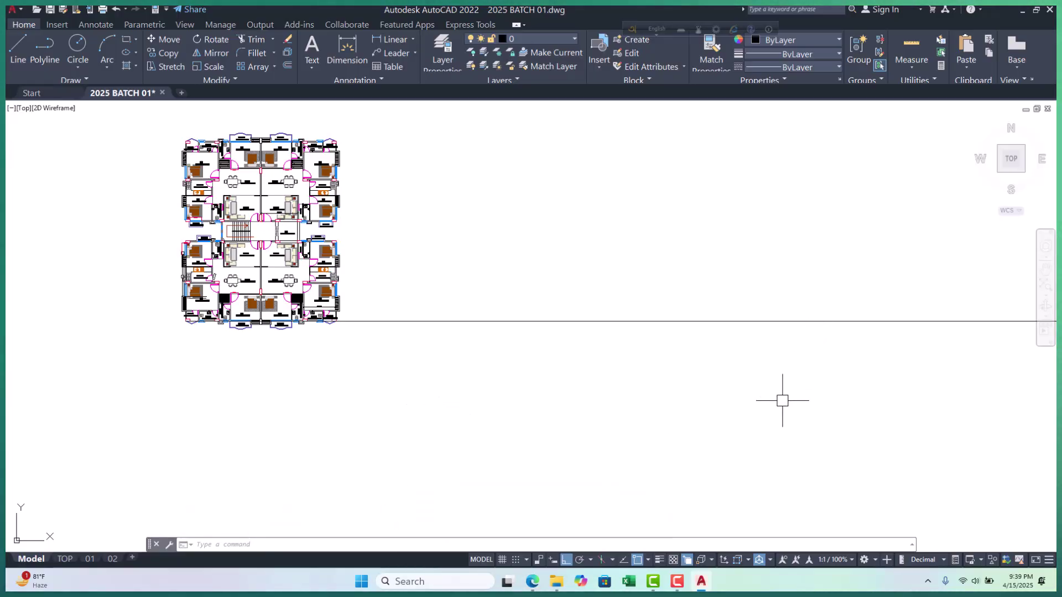
pyautogui.click(686, 559)
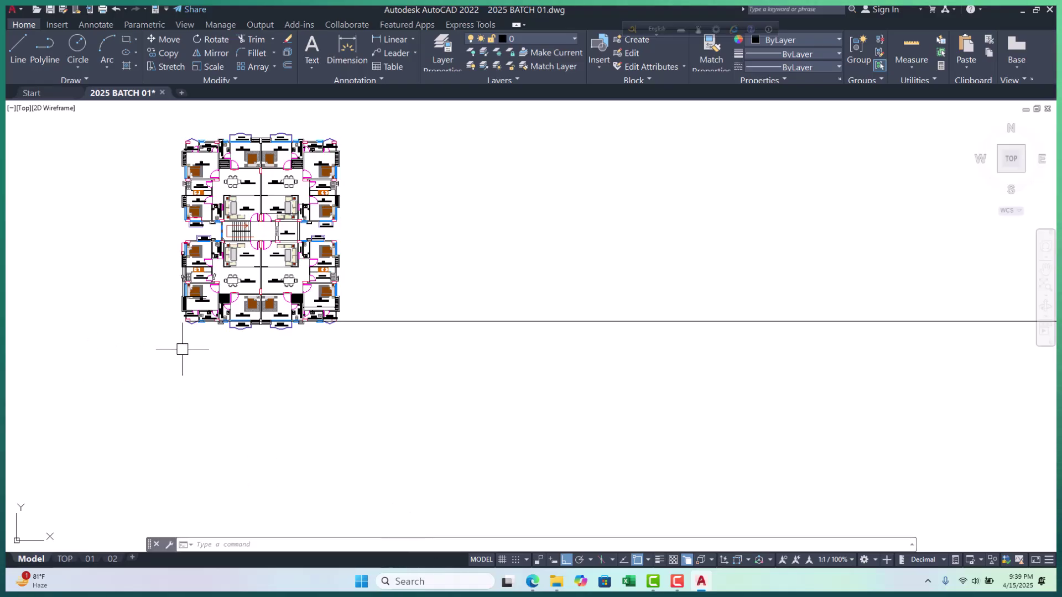
pyautogui.scroll(5, 232, 320)
pyautogui.scroll(-4, 232, 320)
pyautogui.moveTo(365, 332); pyautogui.dragTo(401, 332, button='middle')
pyautogui.scroll(2, 400, 332)
pyautogui.scroll(7, 312, 317)
pyautogui.scroll(-8, 315, 316)
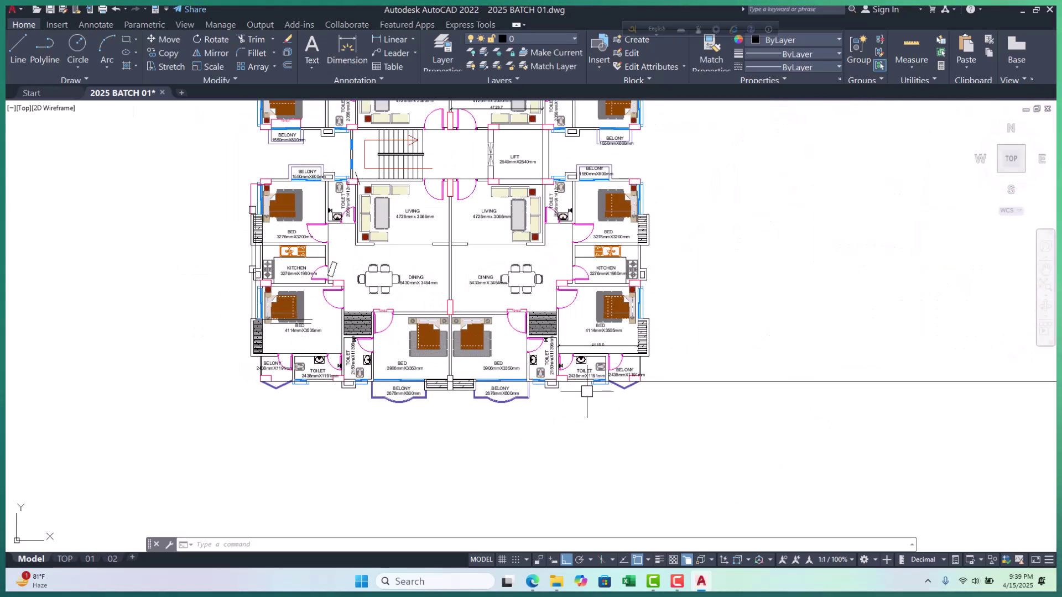
# Examine the rooms along the outer wall of the lower-left apartment, including the bedrooms, kitchen, wardrobe and corner balcony
pyautogui.scroll(3, 277, 332)
pyautogui.scroll(-2, 259, 360)
pyautogui.scroll(3, 275, 328)
pyautogui.scroll(4, 275, 328)
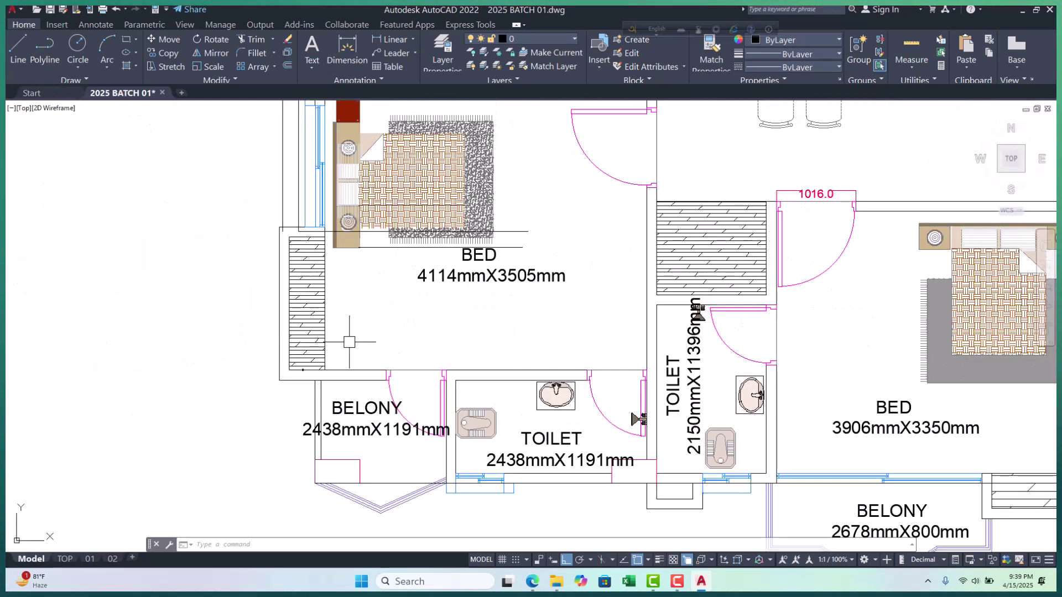
pyautogui.scroll(-2, 350, 343)
pyautogui.scroll(6, 325, 304)
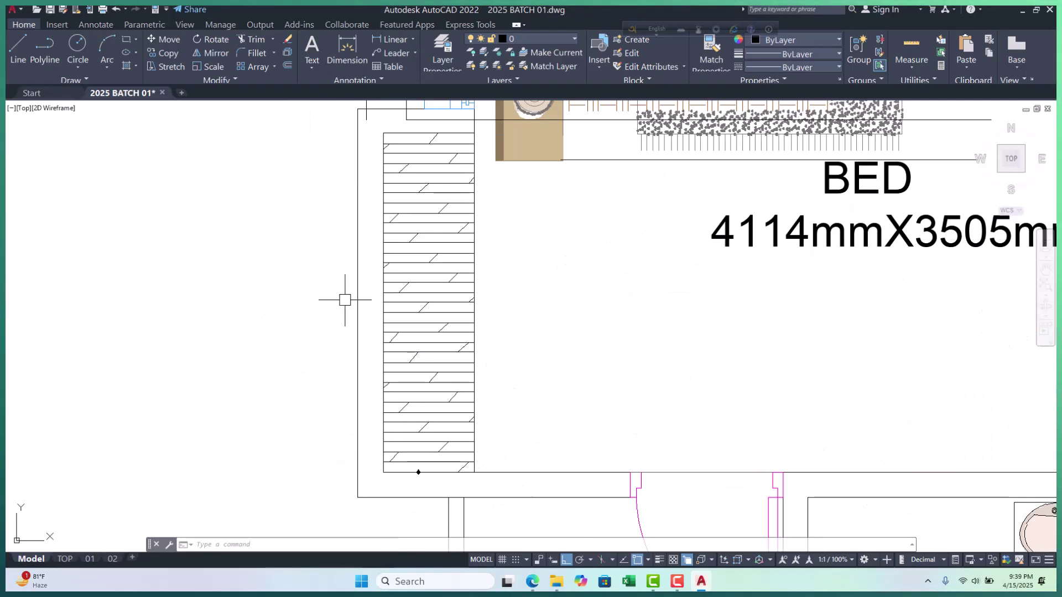
pyautogui.press('Escape')
pyautogui.press('Escape')
pyautogui.scroll(-6, 383, 299)
pyautogui.scroll(7, 396, 227)
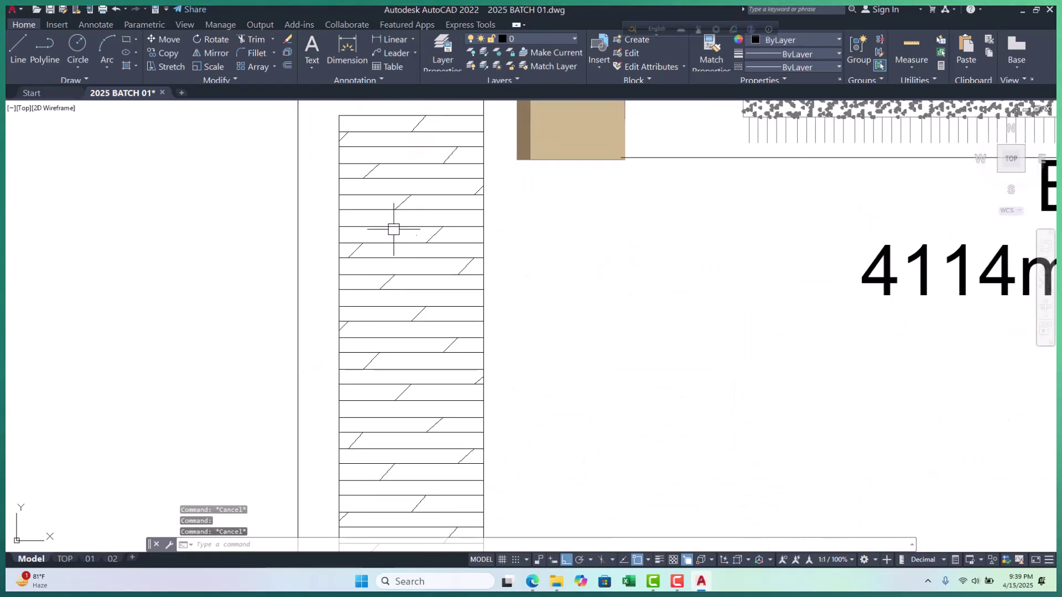
pyautogui.scroll(-8, 396, 230)
pyautogui.scroll(4, 385, 217)
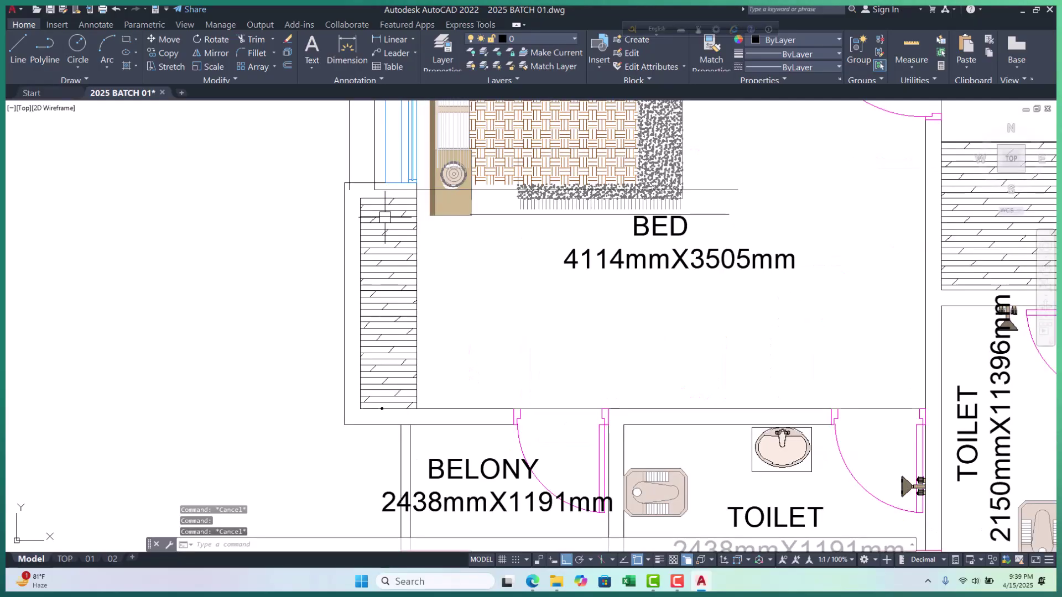
pyautogui.scroll(-3, 388, 307)
pyautogui.scroll(-2, 454, 380)
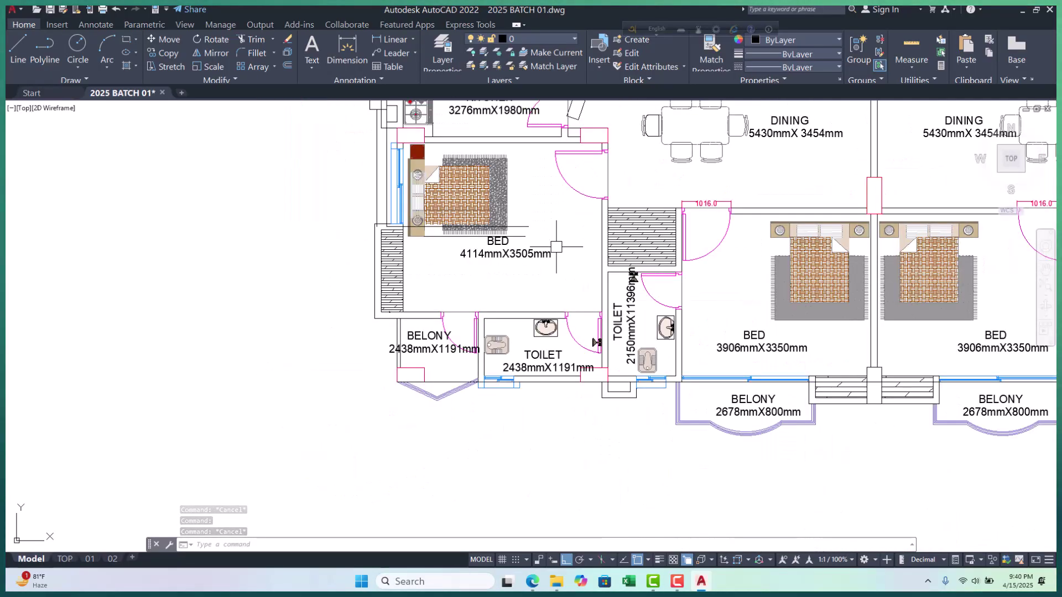
pyautogui.moveTo(455, 380); pyautogui.dragTo(447, 497, button='middle')
pyautogui.moveTo(428, 217); pyautogui.dragTo(428, 321, button='middle')
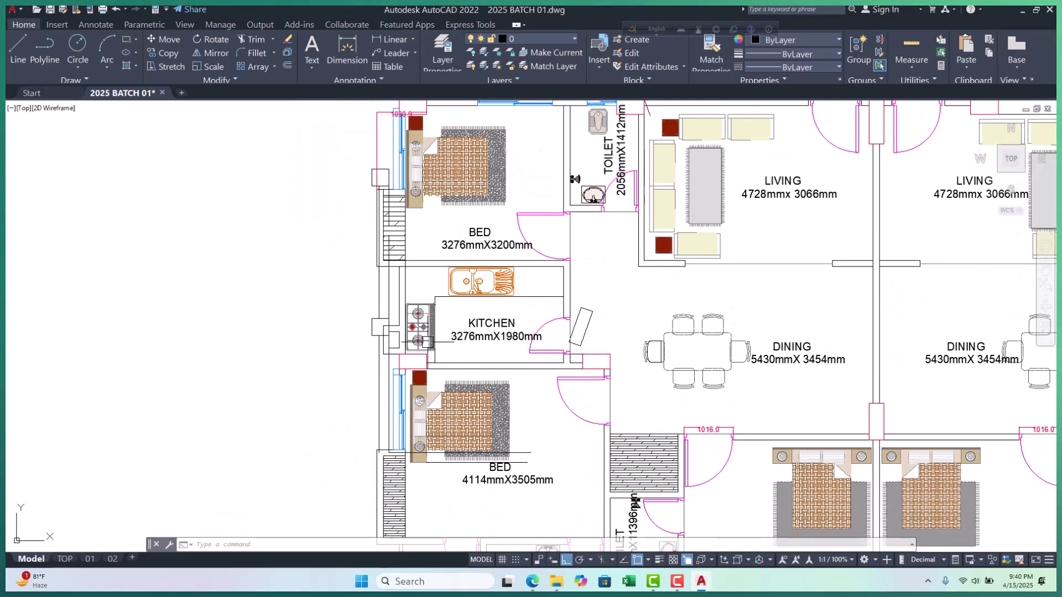
pyautogui.scroll(8, 429, 320)
pyautogui.scroll(-9, 429, 321)
pyautogui.scroll(5, 477, 347)
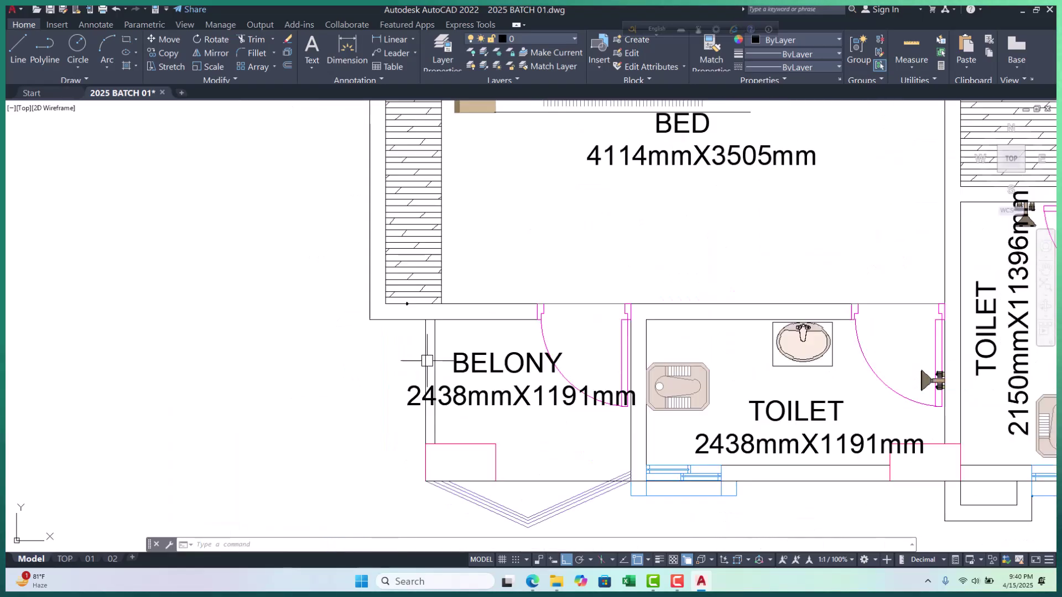
pyautogui.scroll(-4, 435, 332)
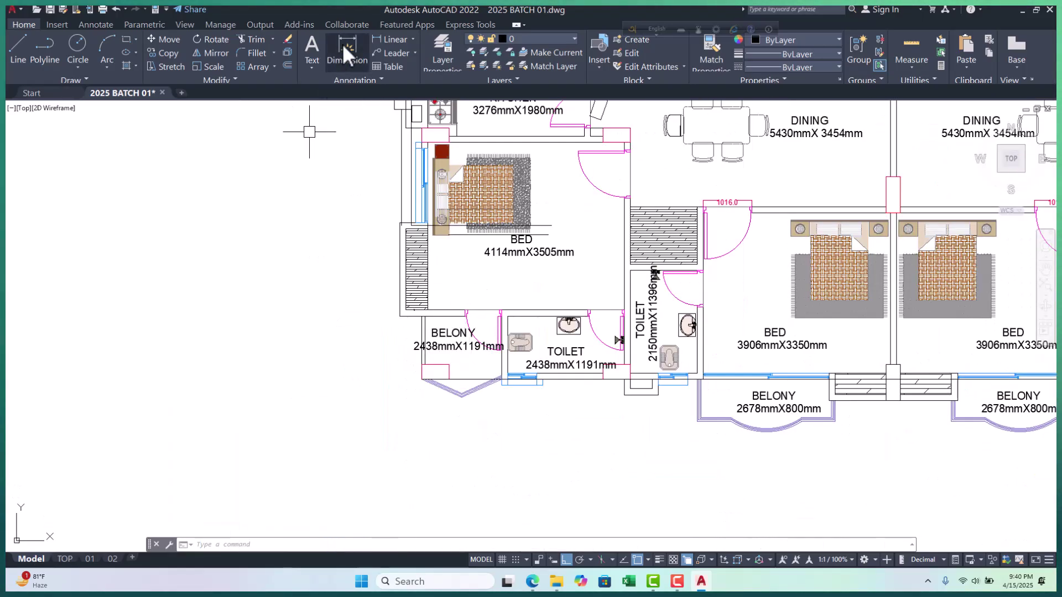
pyautogui.press('Return')
pyautogui.scroll(-3, 461, 438)
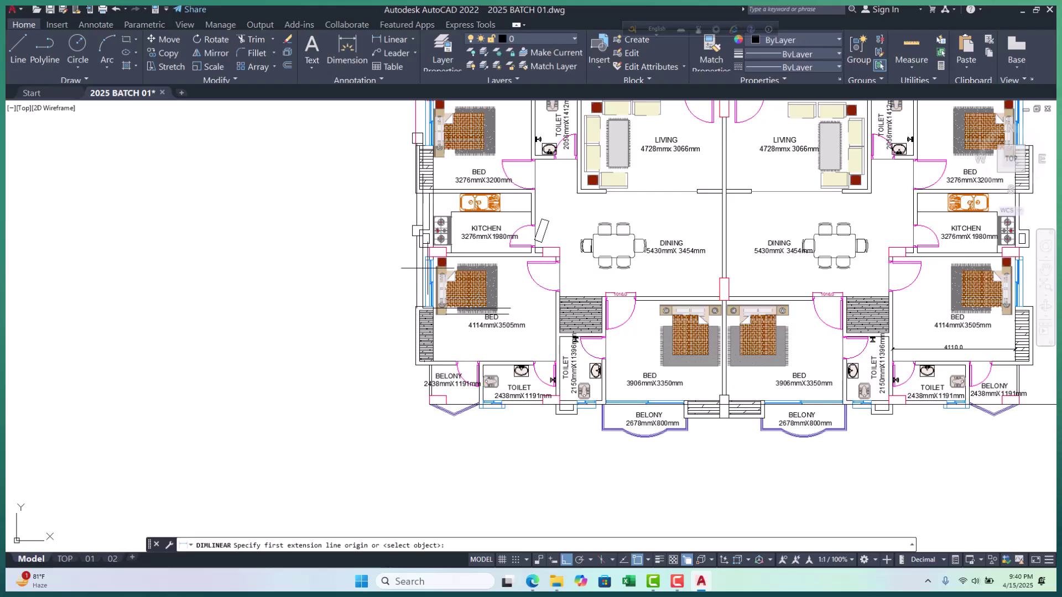
pyautogui.scroll(3, 432, 273)
pyautogui.scroll(-4, 513, 325)
pyautogui.scroll(1, 513, 325)
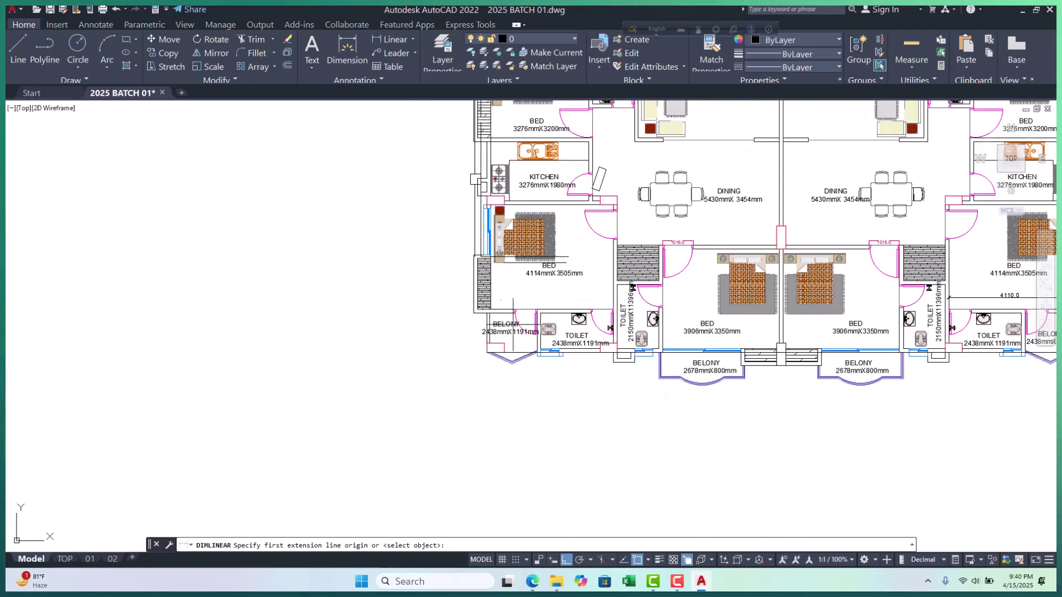
pyautogui.scroll(4, 486, 329)
pyautogui.scroll(-3, 416, 367)
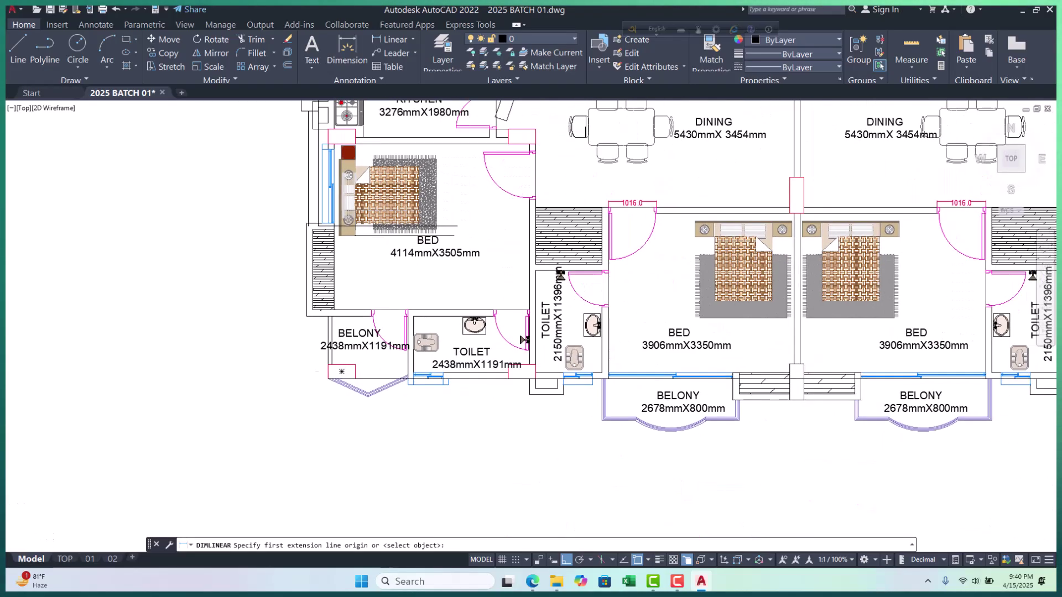
pyautogui.scroll(5, 531, 382)
pyautogui.scroll(-2, 530, 345)
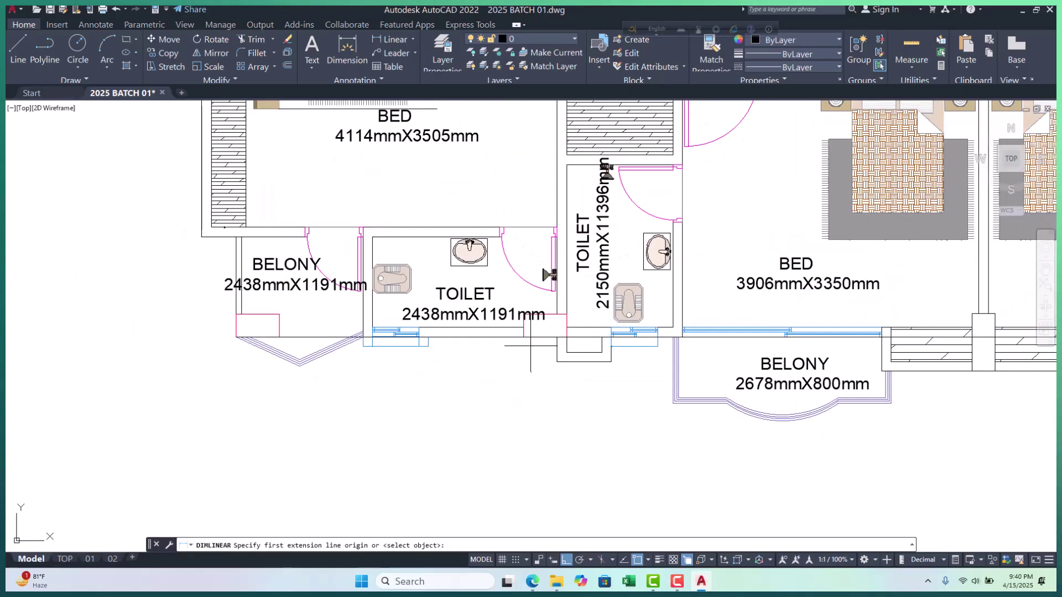
pyautogui.press('Escape')
pyautogui.press('Escape')
pyautogui.press('Escape')
# Examine the 2438mmX1191mm corner balcony of the lower-left apartment and its column outline
pyautogui.scroll(3, 354, 360)
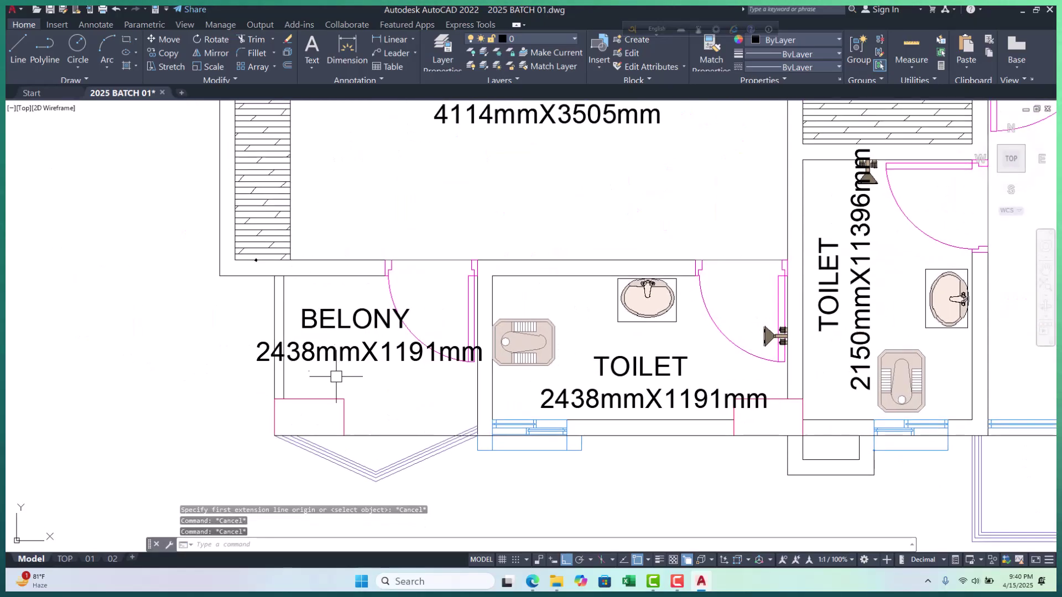
pyautogui.scroll(-2, 337, 275)
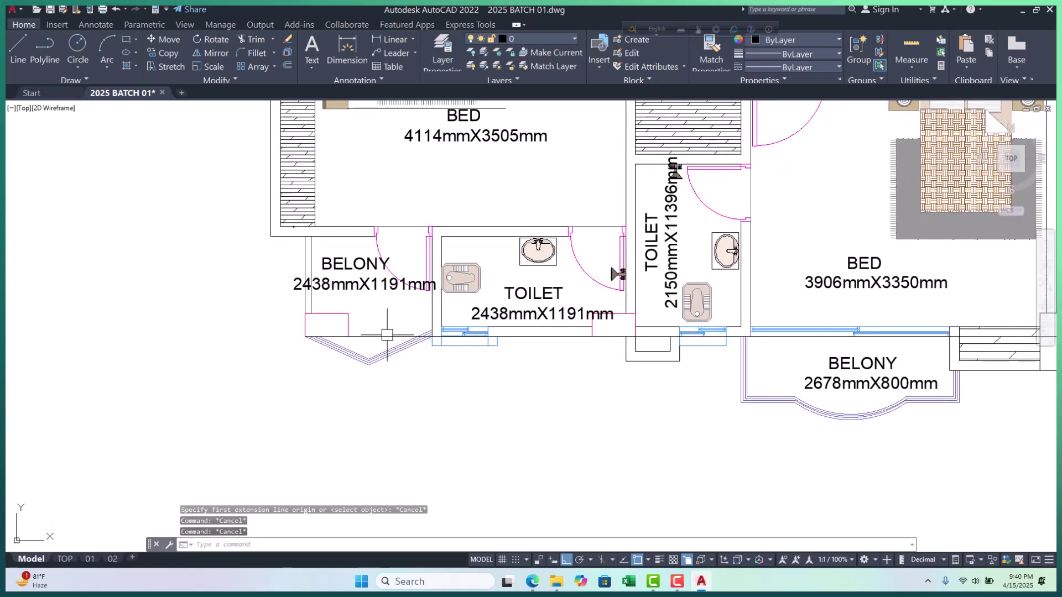
pyautogui.scroll(4, 343, 332)
pyautogui.press('Escape')
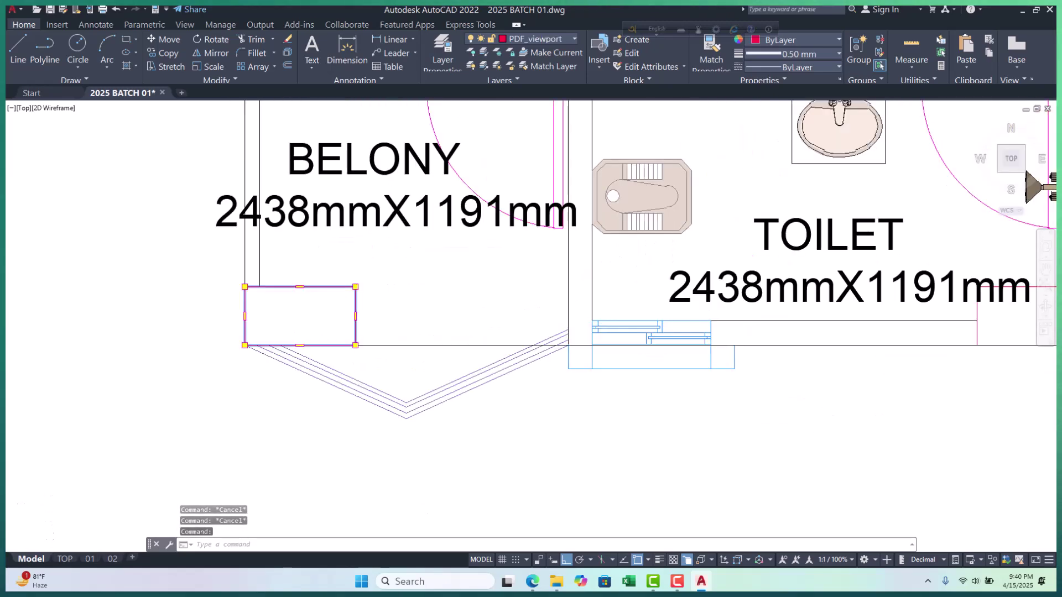
pyautogui.scroll(-7, 294, 296)
pyautogui.scroll(2, 290, 308)
pyautogui.scroll(5, 271, 249)
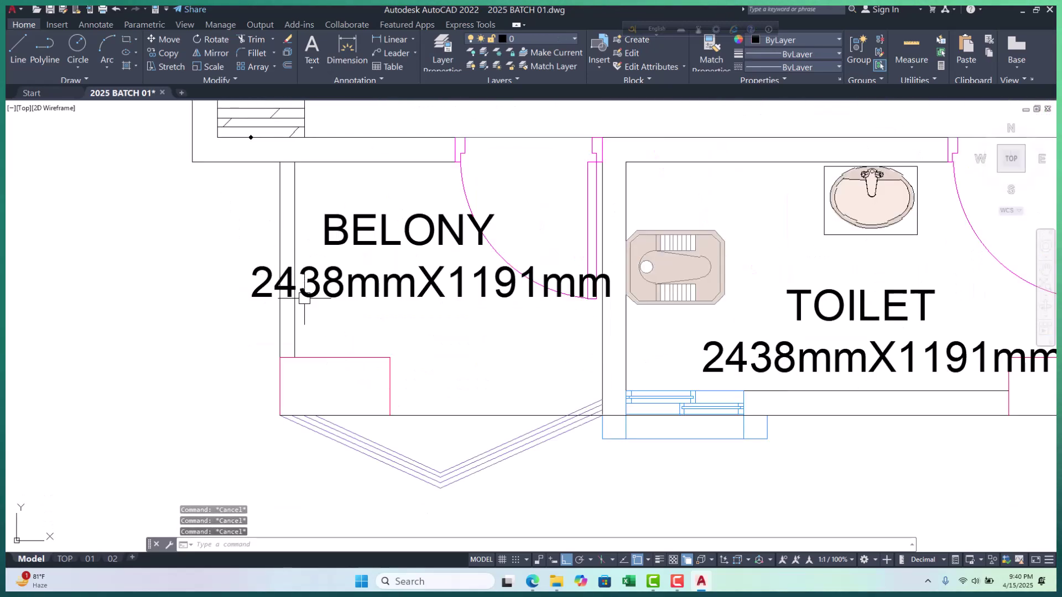
pyautogui.moveTo(394, 306); pyautogui.dragTo(393, 288, button='middle')
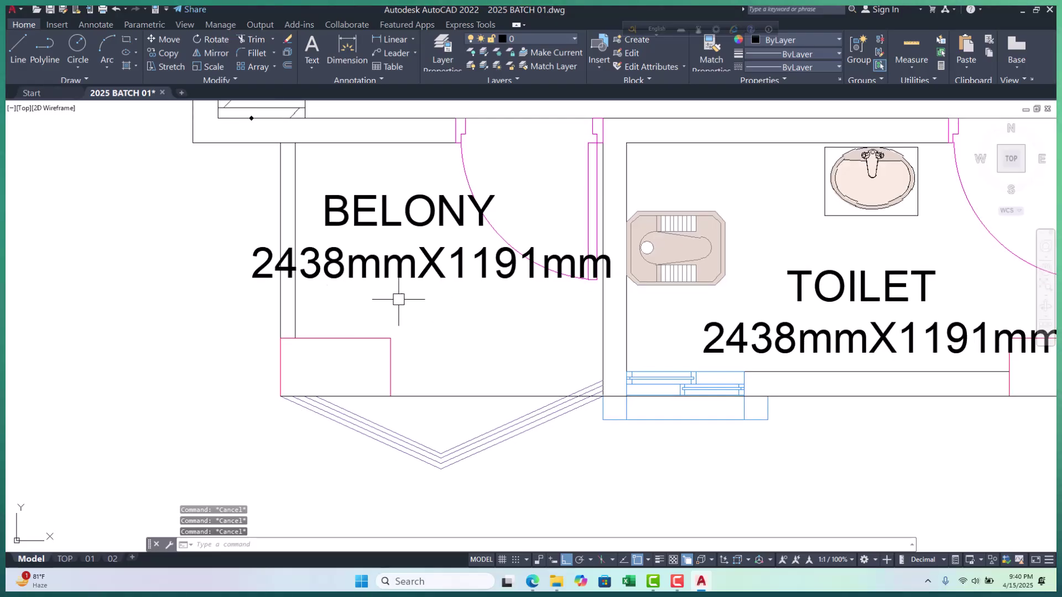
pyautogui.scroll(-2, 409, 296)
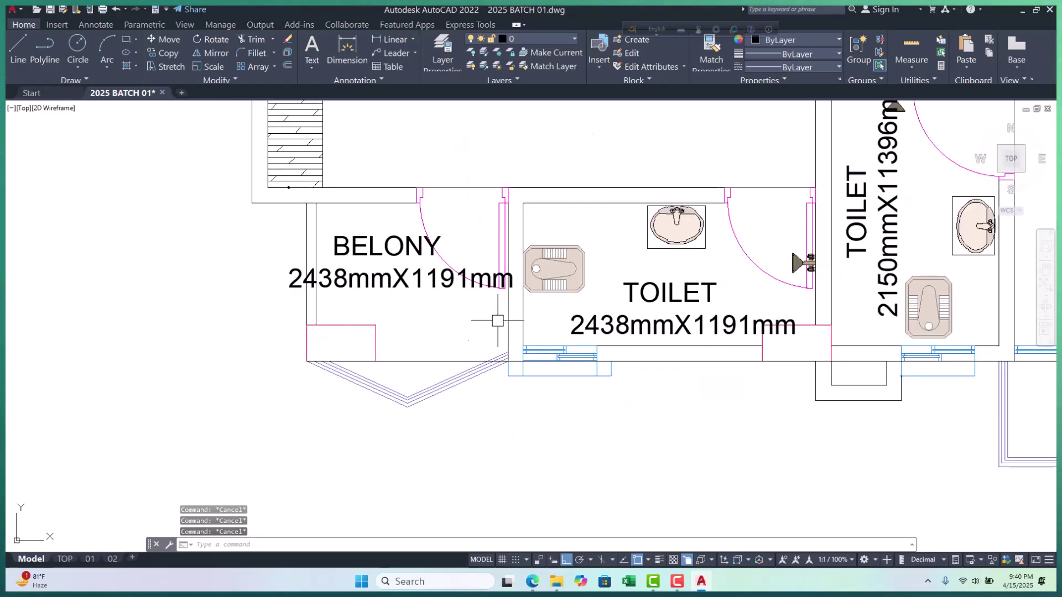
pyautogui.click(377, 39)
pyautogui.scroll(2, 348, 315)
pyautogui.click(297, 298)
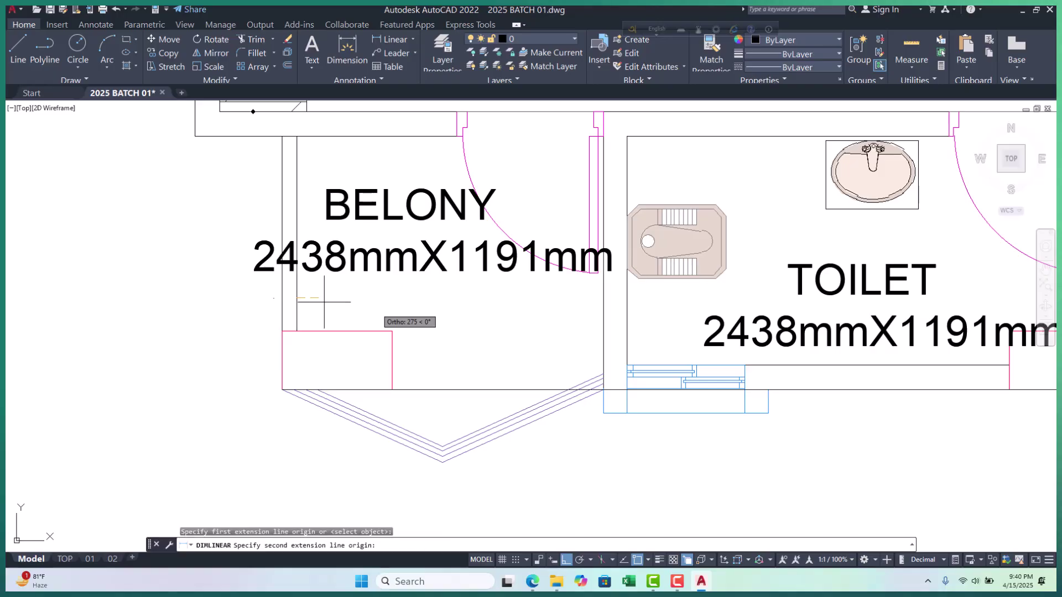
pyautogui.click(603, 299)
pyautogui.press('Escape')
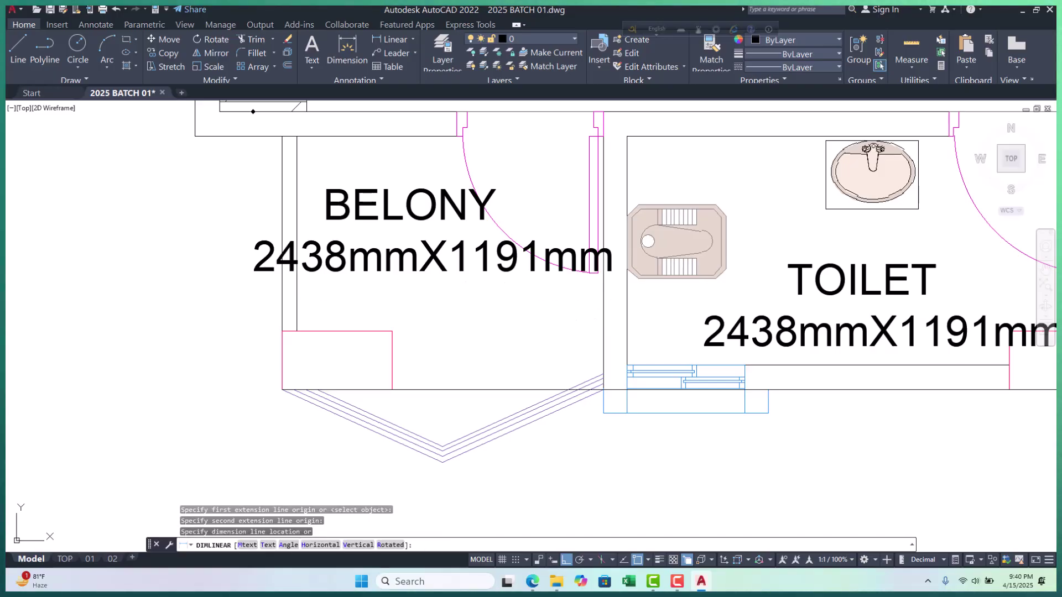
# Add a linear dimension for the corner balcony's clear width between its side walls, placed below the plan
pyautogui.moveTo(440, 302); pyautogui.dragTo(405, 301, button='middle')
pyautogui.press('Return')
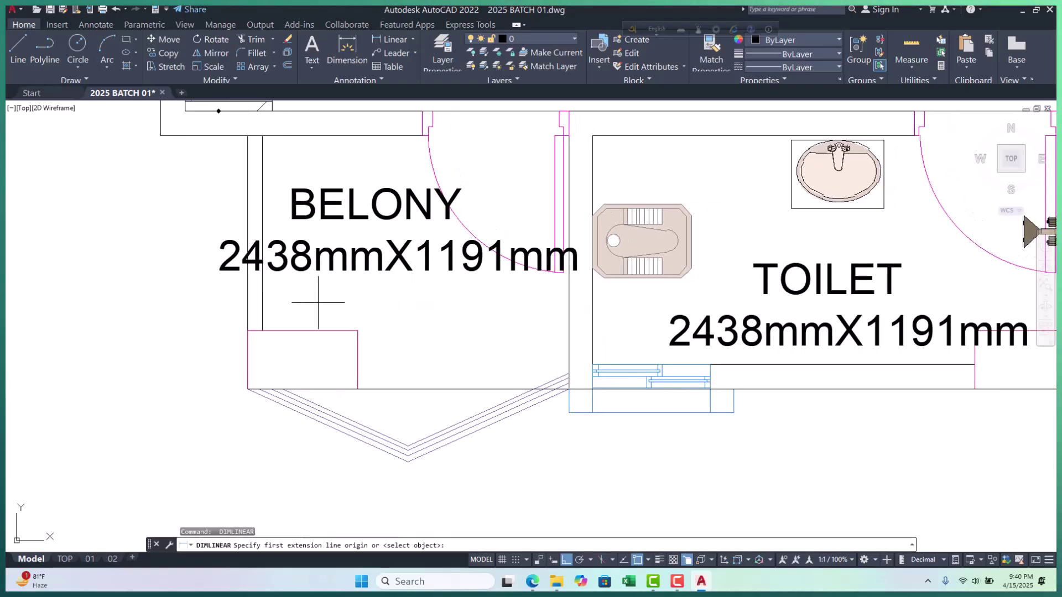
pyautogui.click(261, 298)
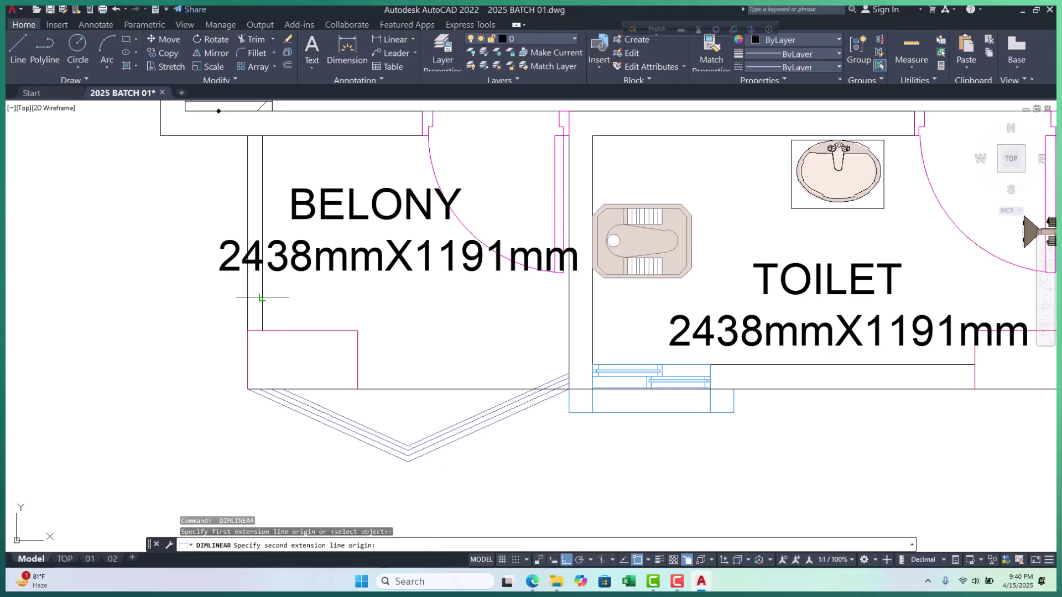
pyautogui.click(568, 297)
pyautogui.scroll(-4, 431, 284)
pyautogui.click(447, 420)
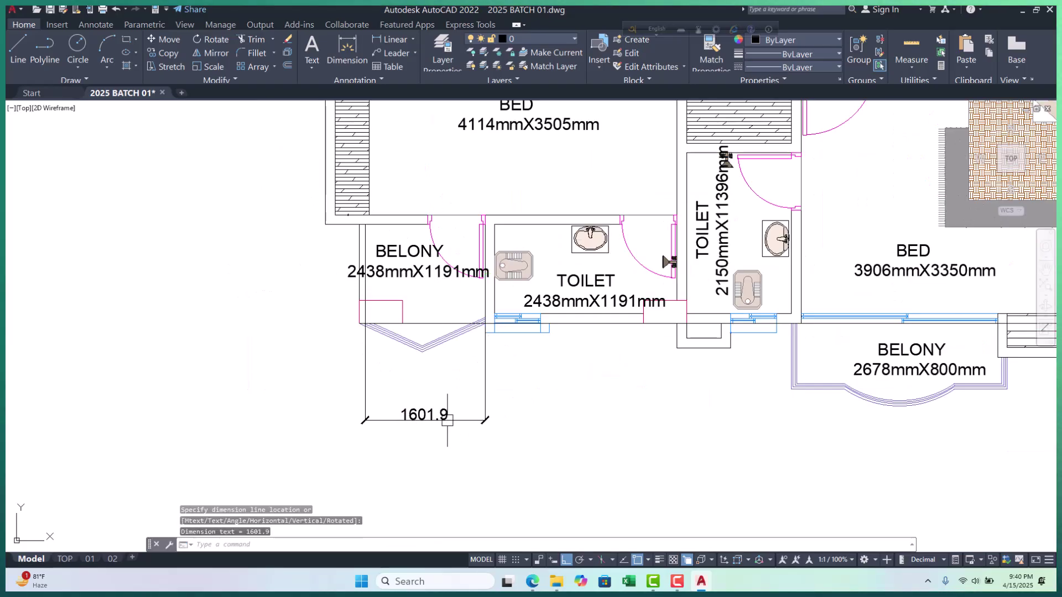
# Add a vertical linear dimension for the corner balcony's depth, placed outside its outer side wall
pyautogui.press('Return')
pyautogui.click(435, 323)
pyautogui.scroll(4, 446, 217)
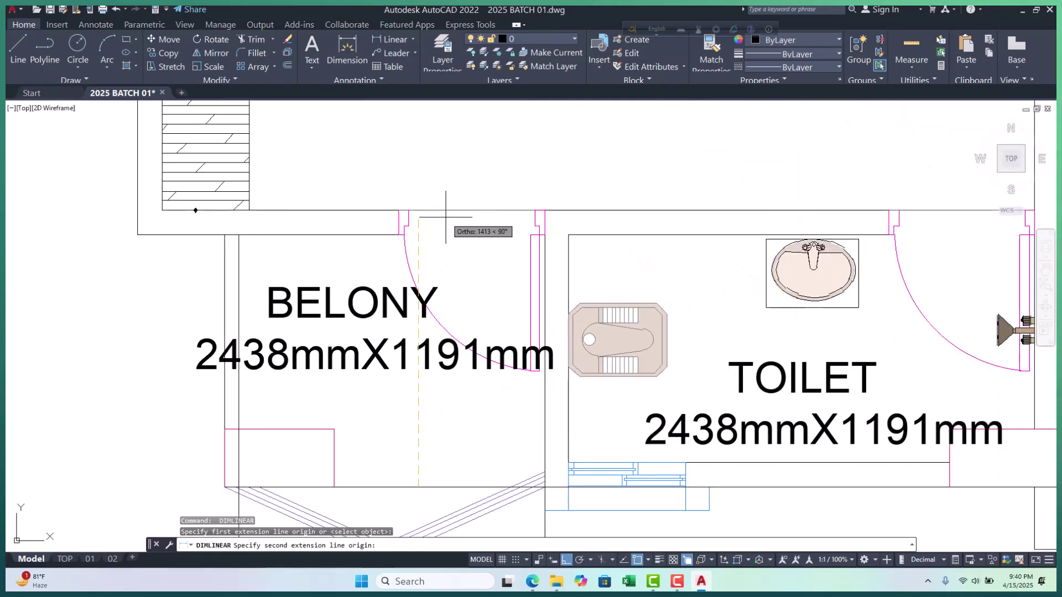
pyautogui.click(390, 235)
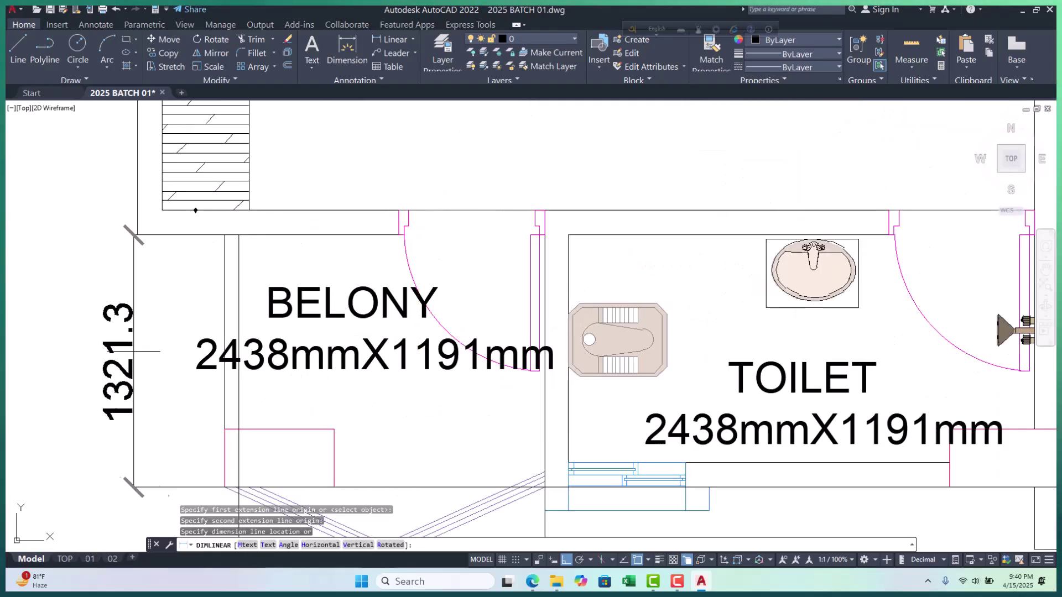
pyautogui.click(147, 348)
pyautogui.scroll(-5, 560, 320)
pyautogui.scroll(3, 442, 351)
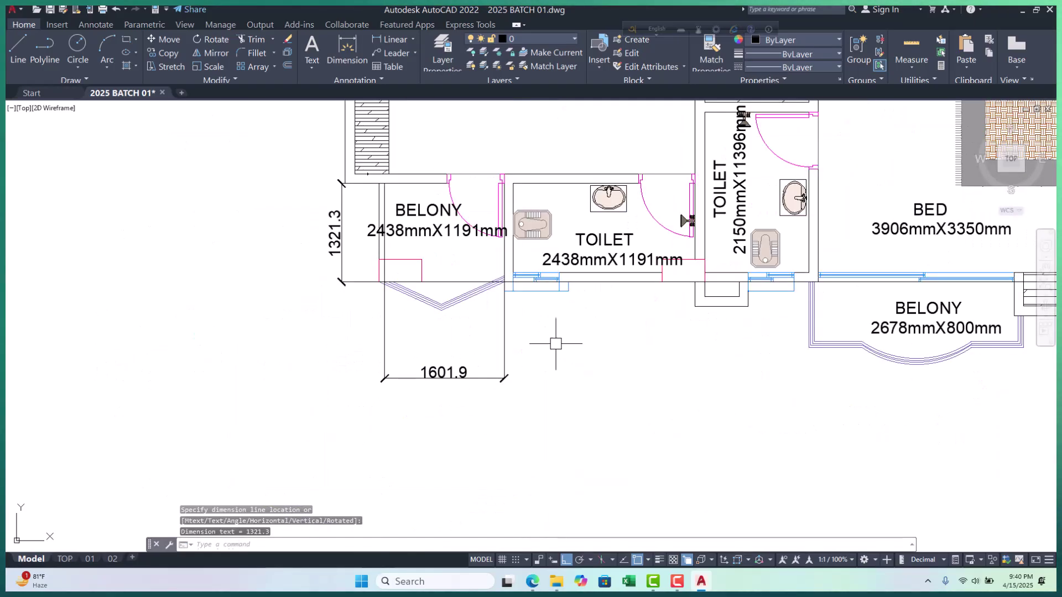
# Erase the width and depth dimensions of the corner balcony
pyautogui.click(557, 415)
pyautogui.click(372, 343)
pyautogui.press('e')
pyautogui.press('Return')
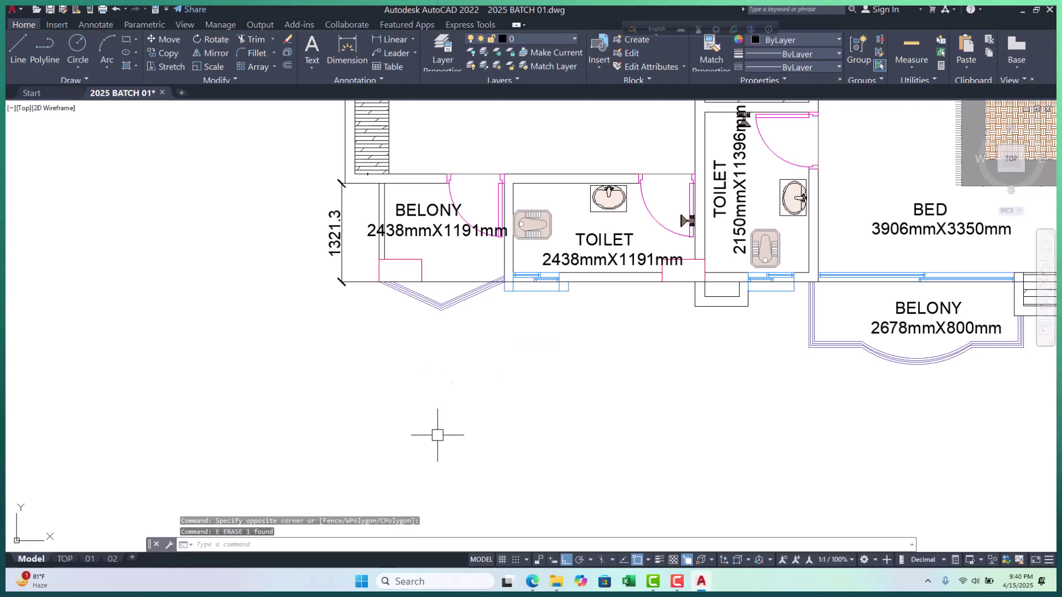
pyautogui.click(360, 236)
pyautogui.press('Return')
pyautogui.scroll(2, 459, 243)
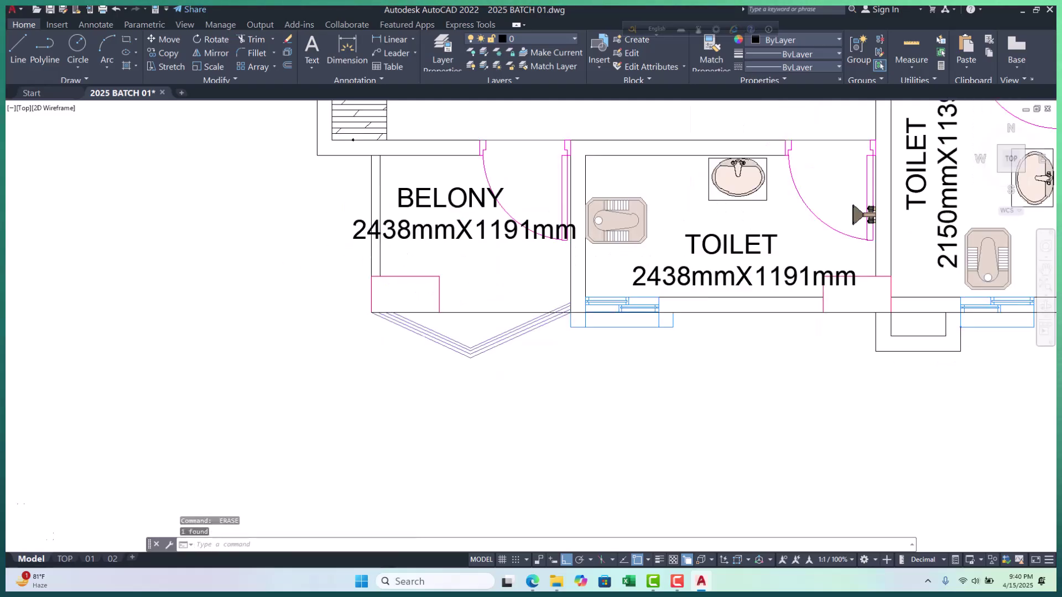
# Examine the corner balcony and its neighbouring rooms along the bottom edge in relation to the whole apartment plan
pyautogui.scroll(-2, 380, 260)
pyautogui.scroll(4, 382, 268)
pyautogui.scroll(-6, 391, 249)
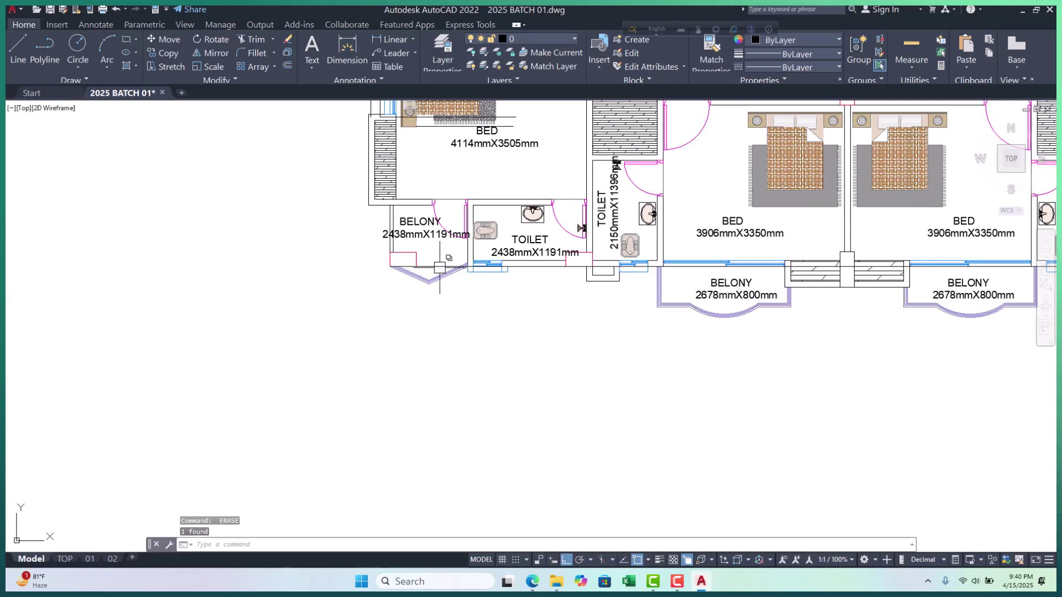
pyautogui.scroll(-3, 443, 253)
pyautogui.scroll(3, 389, 278)
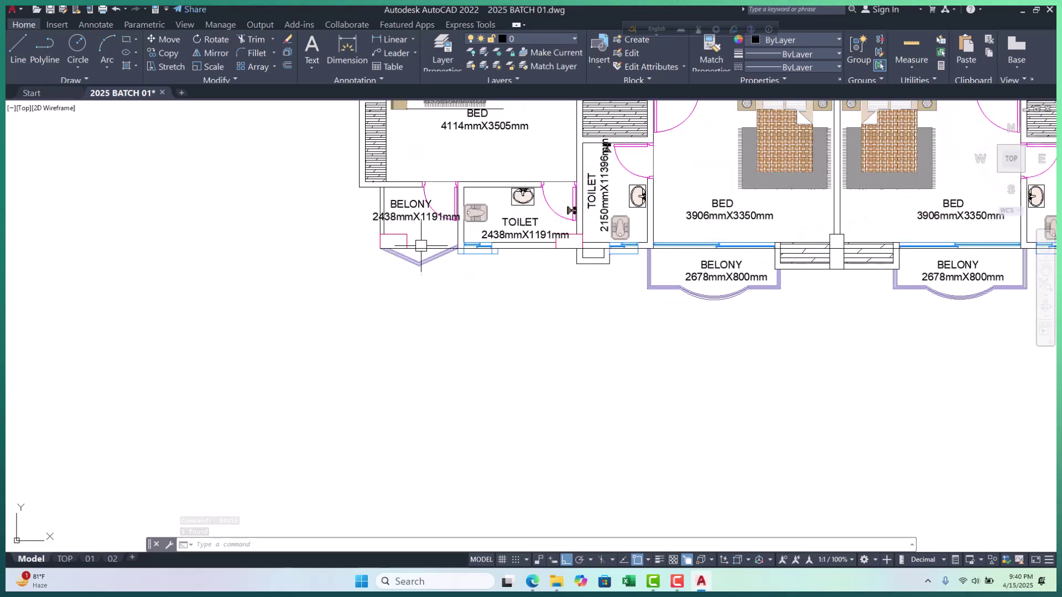
pyautogui.scroll(-3, 409, 310)
pyautogui.scroll(3, 398, 363)
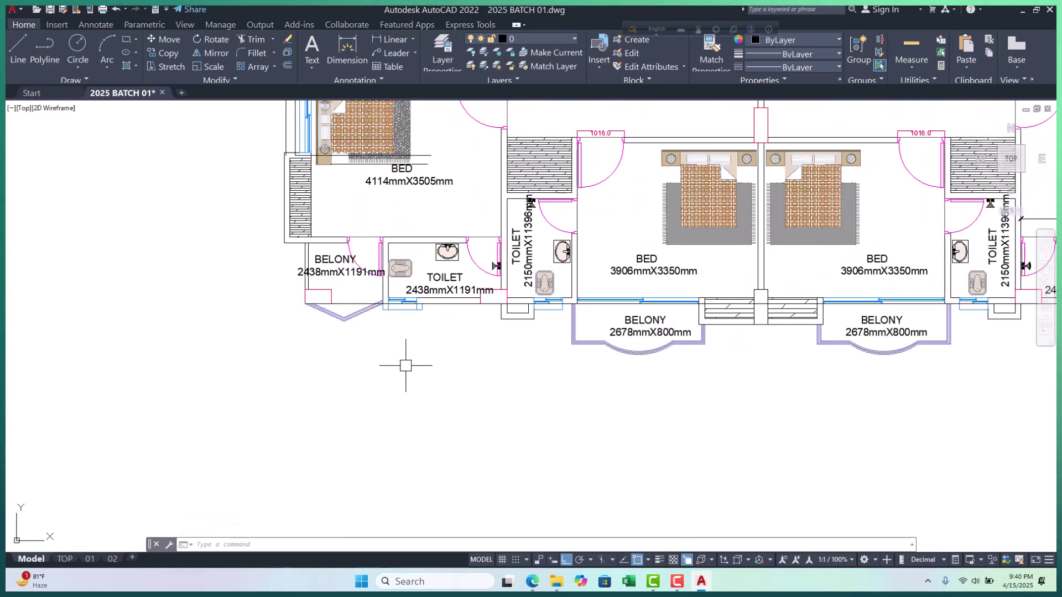
pyautogui.press('Escape')
pyautogui.press('Escape')
pyautogui.scroll(-5, 398, 360)
pyautogui.scroll(-2, 444, 366)
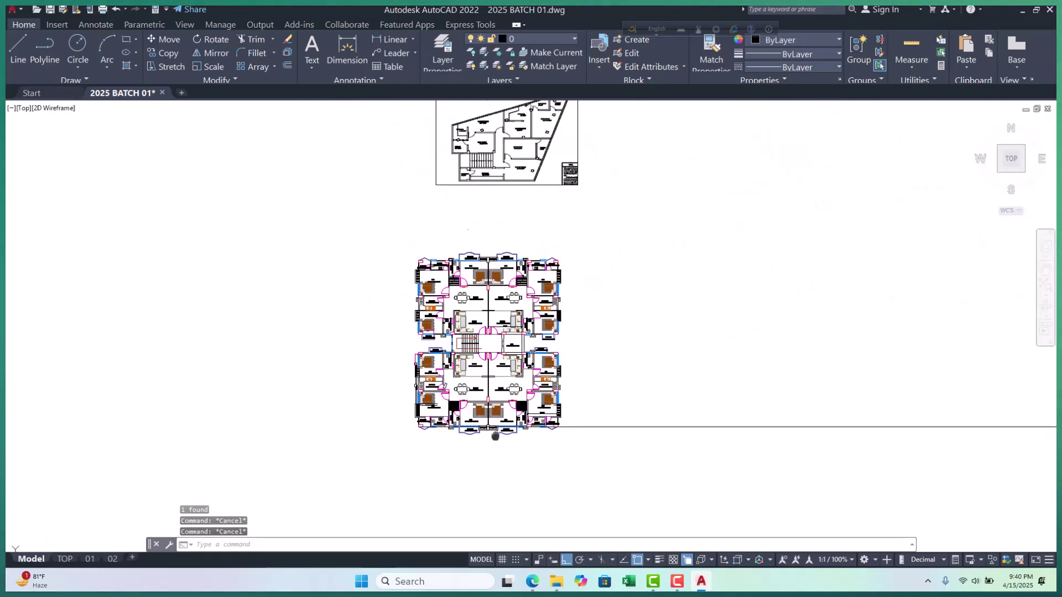
pyautogui.scroll(10, 444, 365)
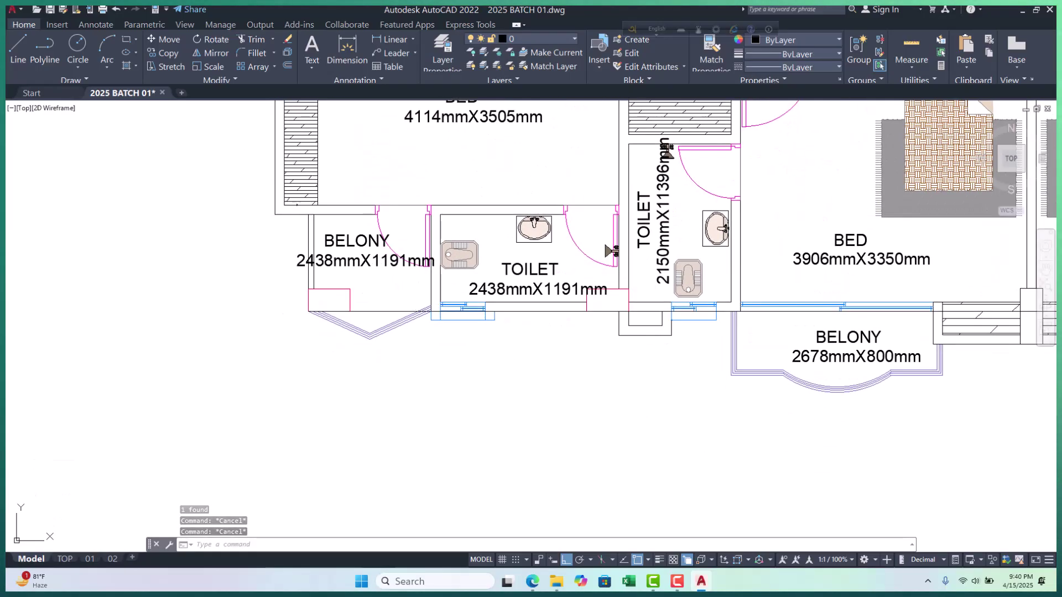
pyautogui.scroll(-9, 395, 396)
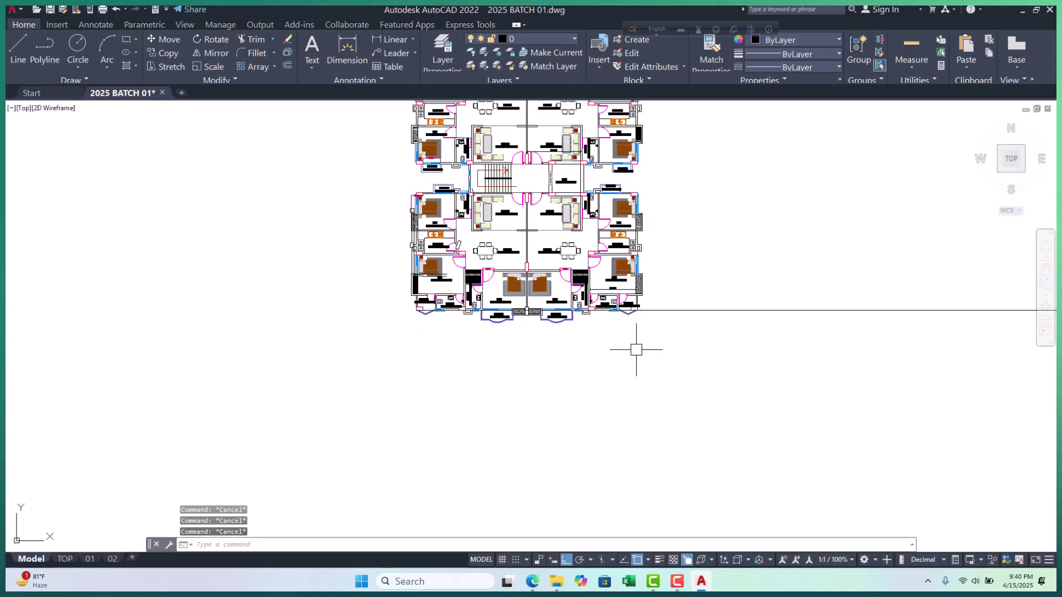
pyautogui.write('pl')
pyautogui.press('Return')
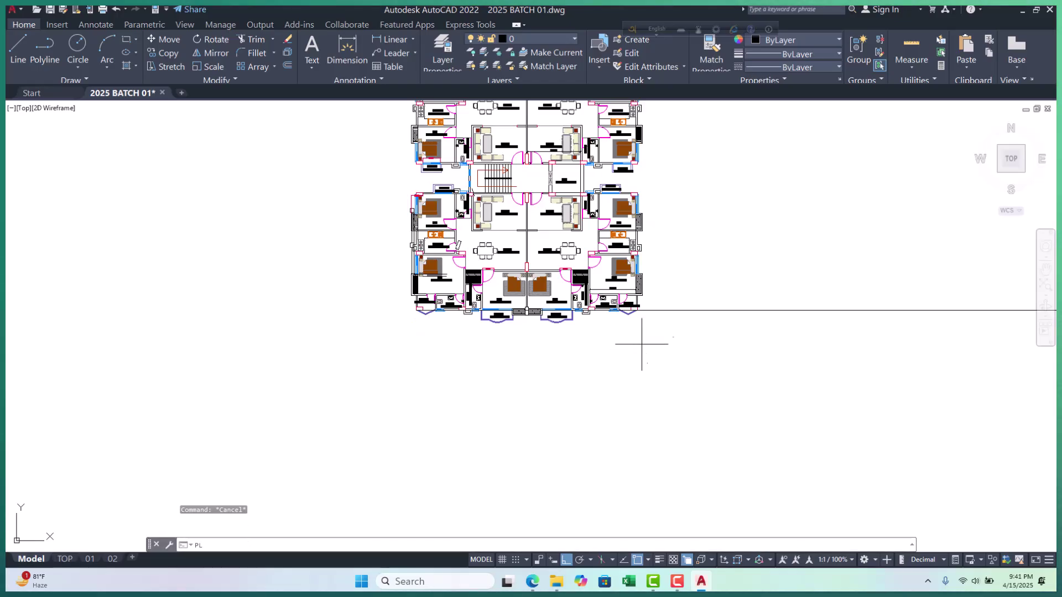
pyautogui.scroll(9, 463, 302)
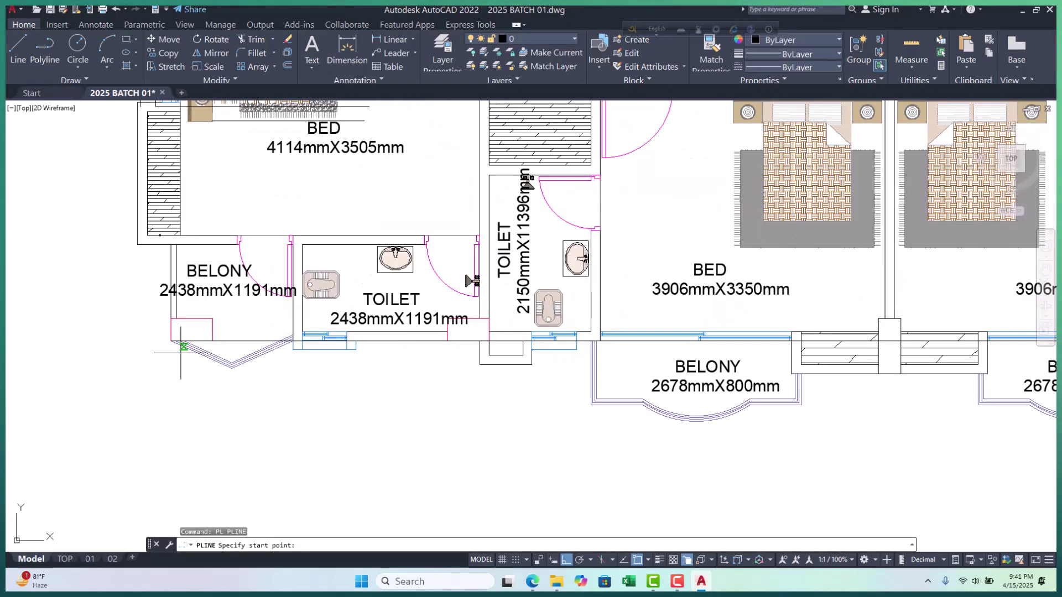
pyautogui.scroll(2, 181, 352)
pyautogui.scroll(-10, 379, 323)
pyautogui.scroll(4, 570, 257)
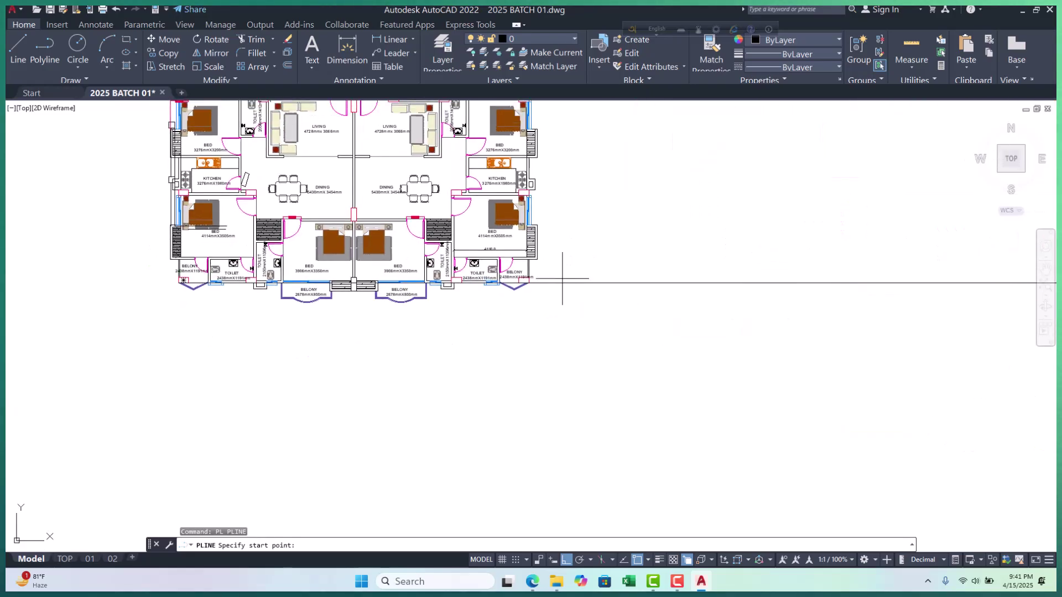
pyautogui.click(576, 292)
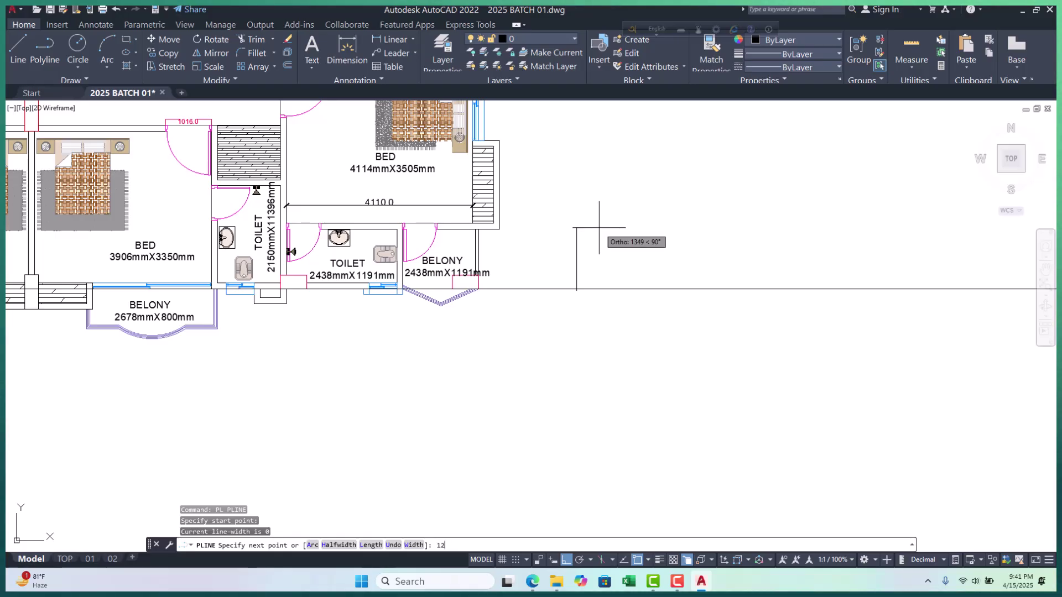
pyautogui.press('Escape')
pyautogui.scroll(-4, 636, 230)
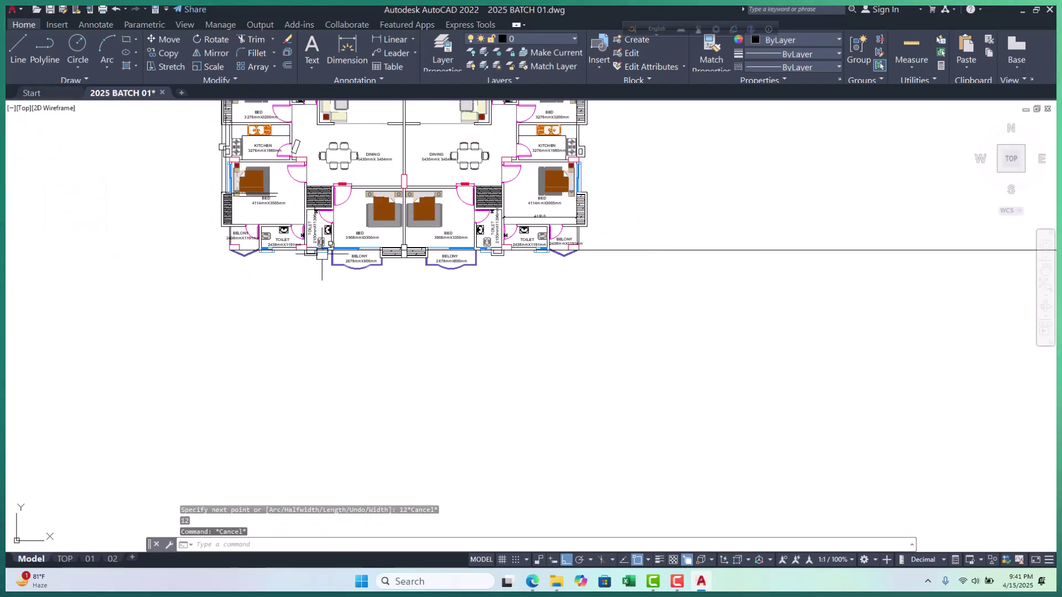
# Check the corner balcony's clear width between its side walls with a linear dimension, without placing it
pyautogui.scroll(10, 226, 238)
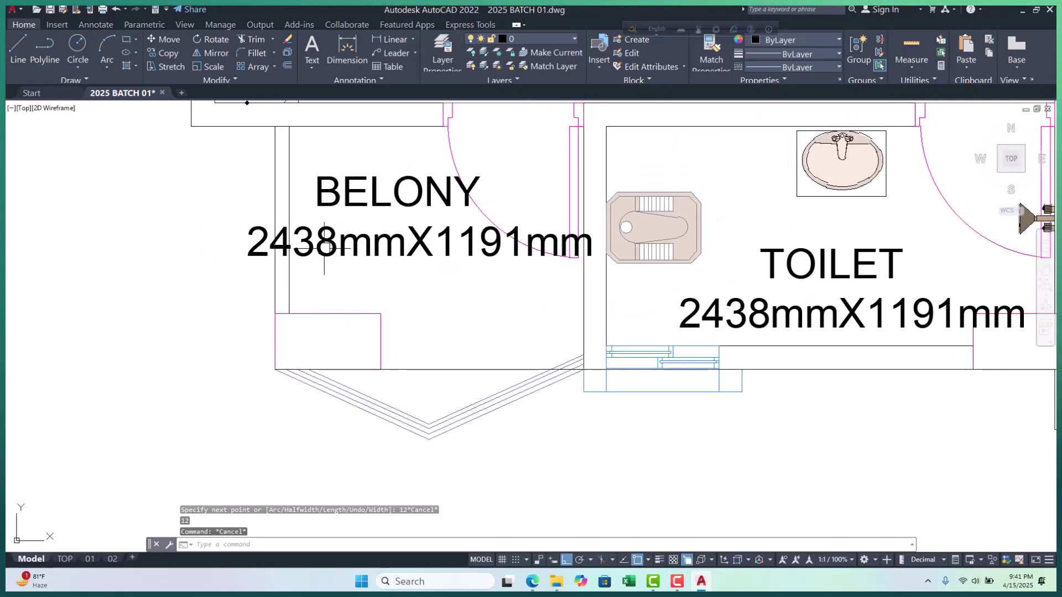
pyautogui.press('Escape')
pyautogui.press('Escape')
pyautogui.click(392, 40)
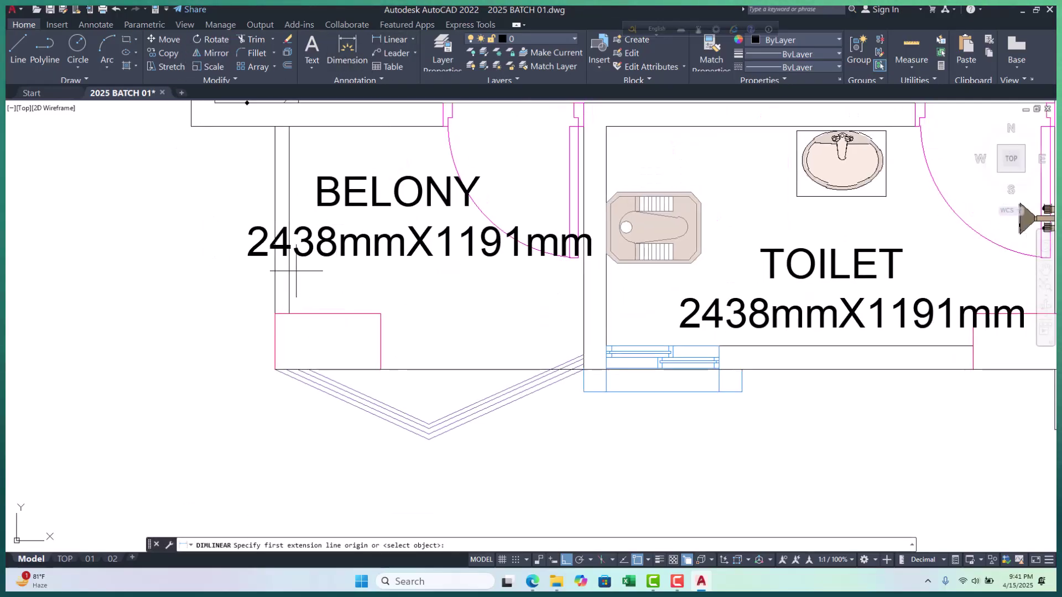
pyautogui.click(285, 273)
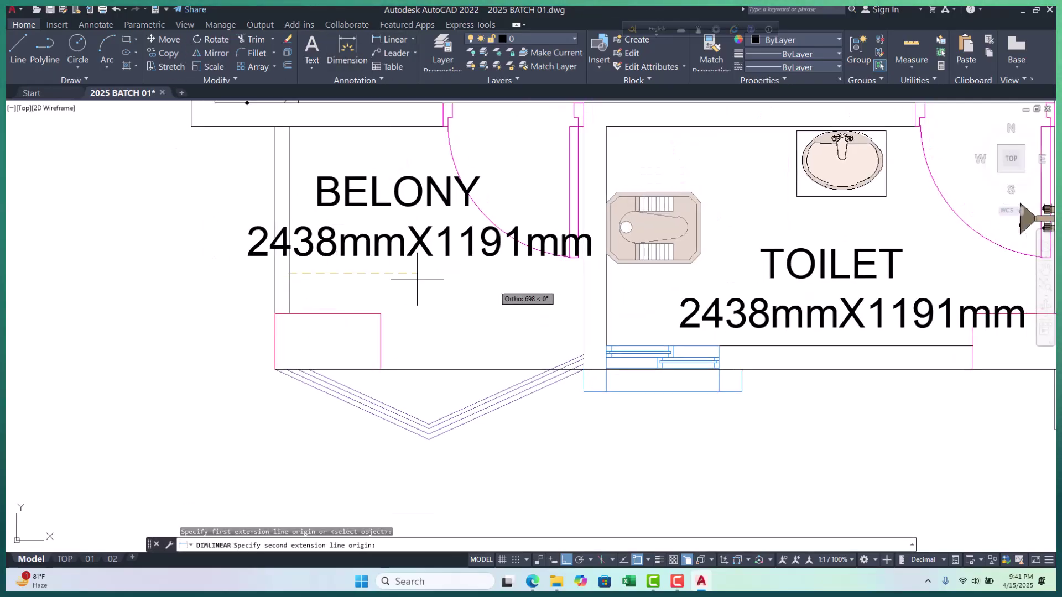
pyautogui.click(582, 273)
pyautogui.press('Escape')
pyautogui.press('Escape')
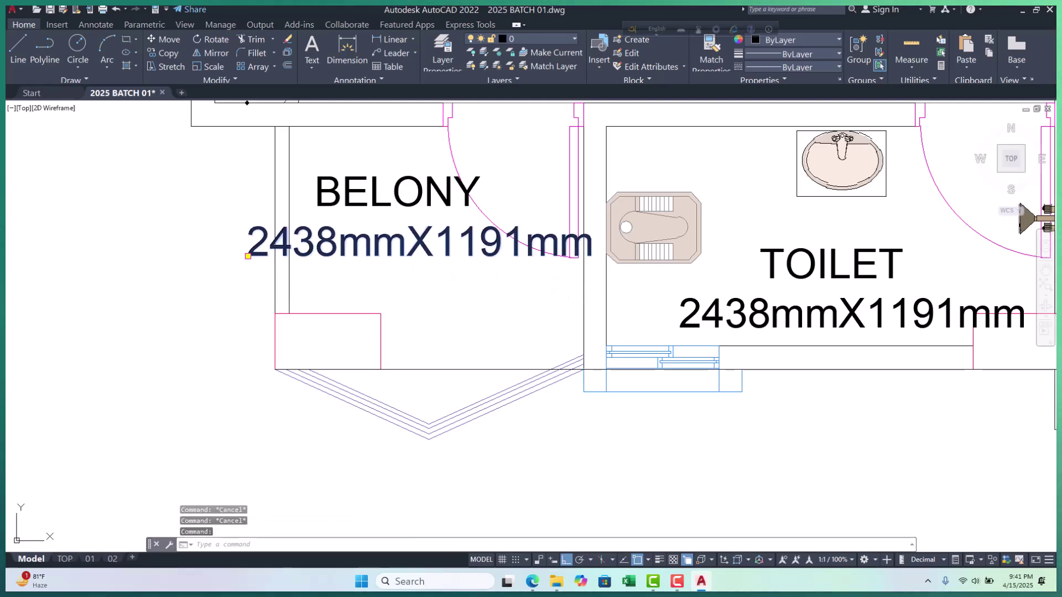
# Change the first value in the corner balcony's size label to 1600, making it read 1600mmX1191mm
pyautogui.doubleClick(338, 243)
pyautogui.moveTo(337, 243); pyautogui.dragTo(190, 247)
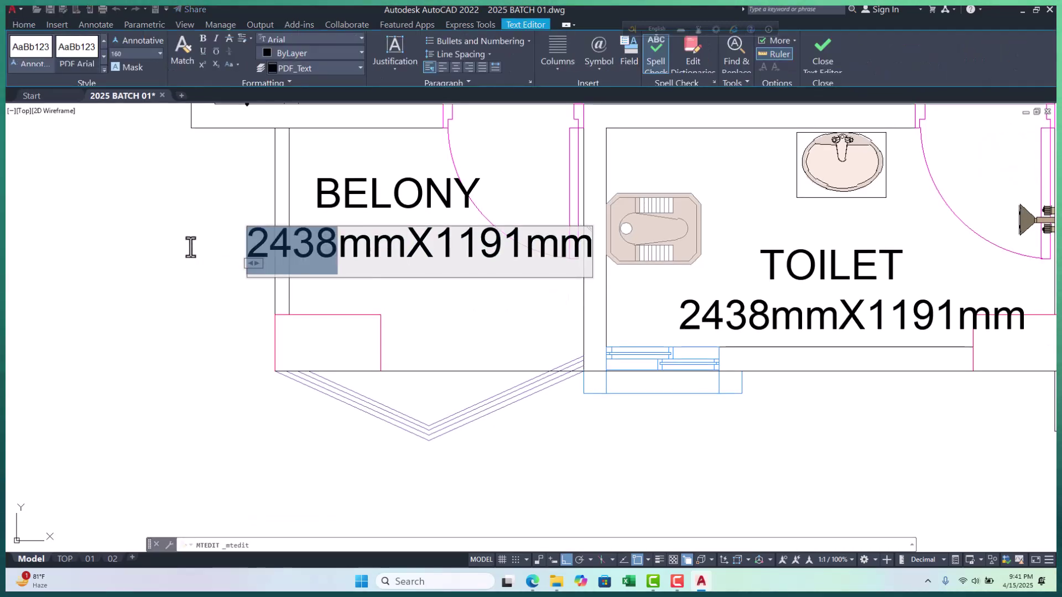
pyautogui.write('1600')
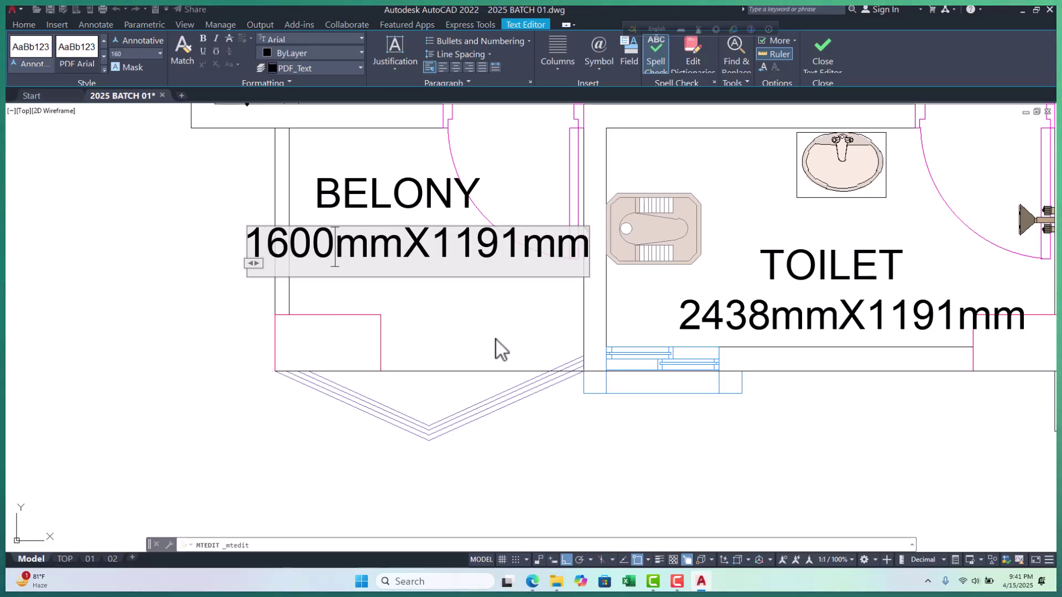
pyautogui.click(502, 350)
pyautogui.press('Escape')
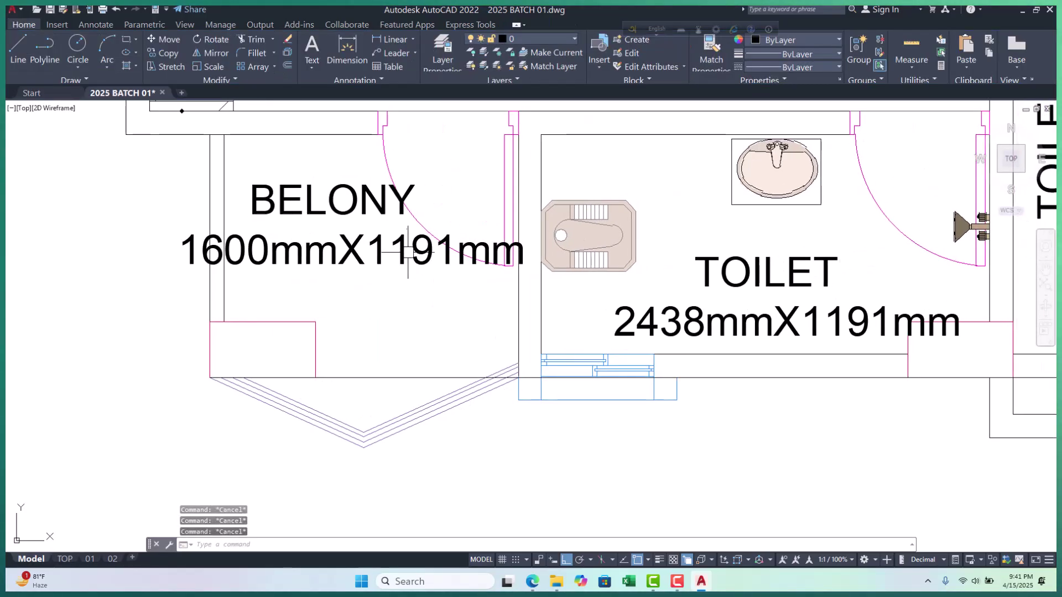
pyautogui.doubleClick(408, 261)
pyautogui.click(460, 335)
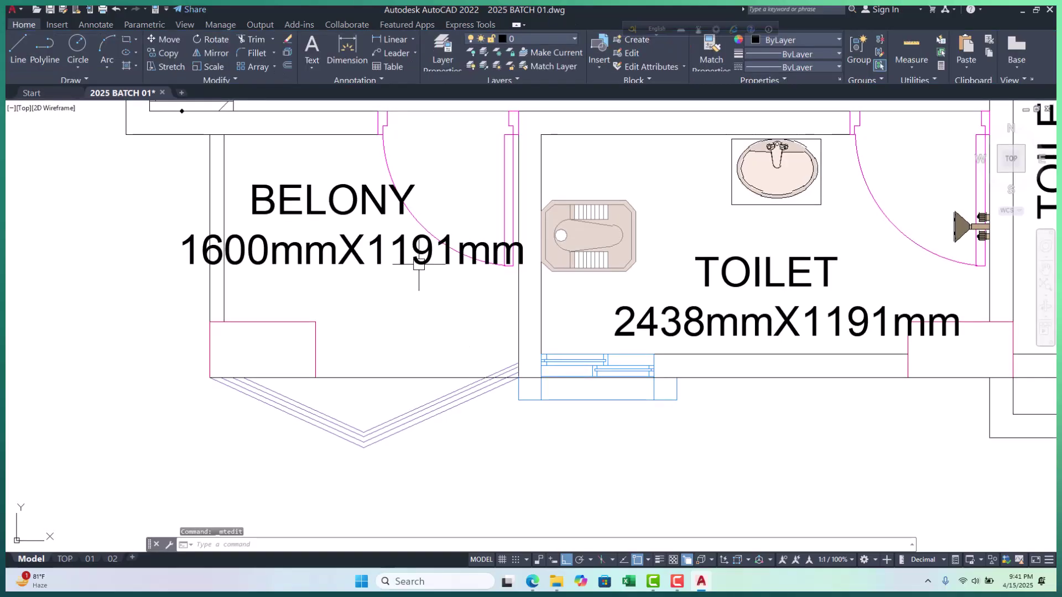
# Compare the relabelled corner balcony with the other balconies and rooms across the apartment plan
pyautogui.scroll(-4, 375, 290)
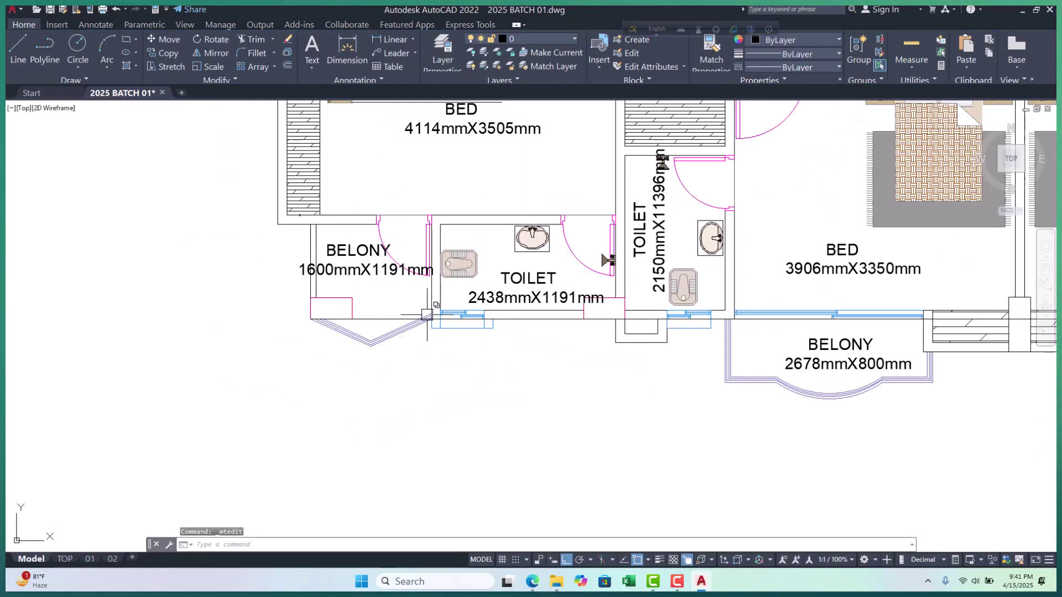
pyautogui.scroll(-5, 429, 315)
pyautogui.scroll(3, 538, 301)
pyautogui.press('Escape')
pyautogui.press('Escape')
pyautogui.scroll(-4, 209, 351)
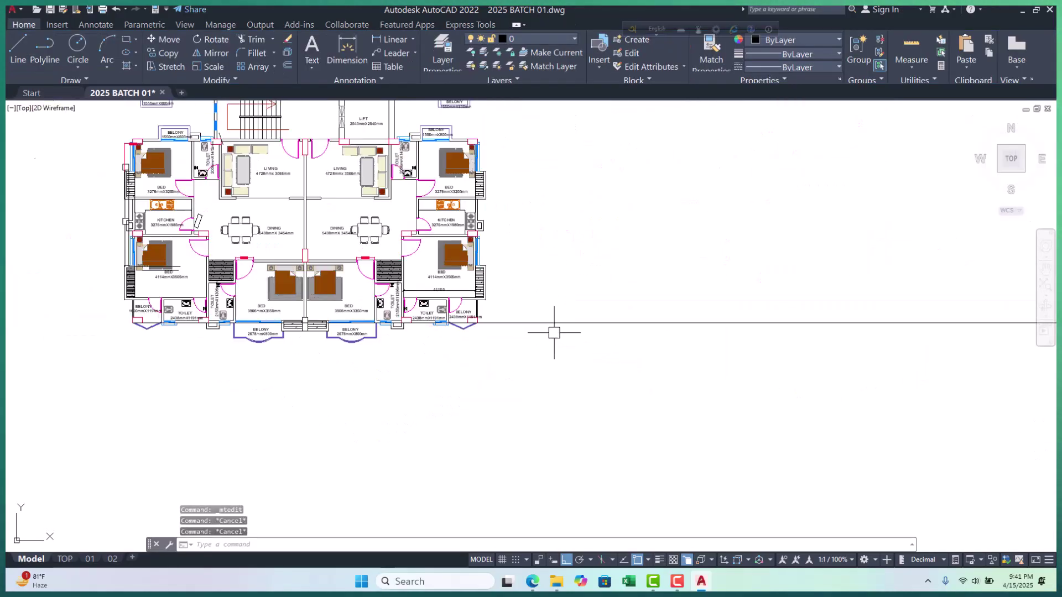
pyautogui.scroll(4, 177, 337)
pyautogui.scroll(-4, 146, 319)
pyautogui.press('Escape')
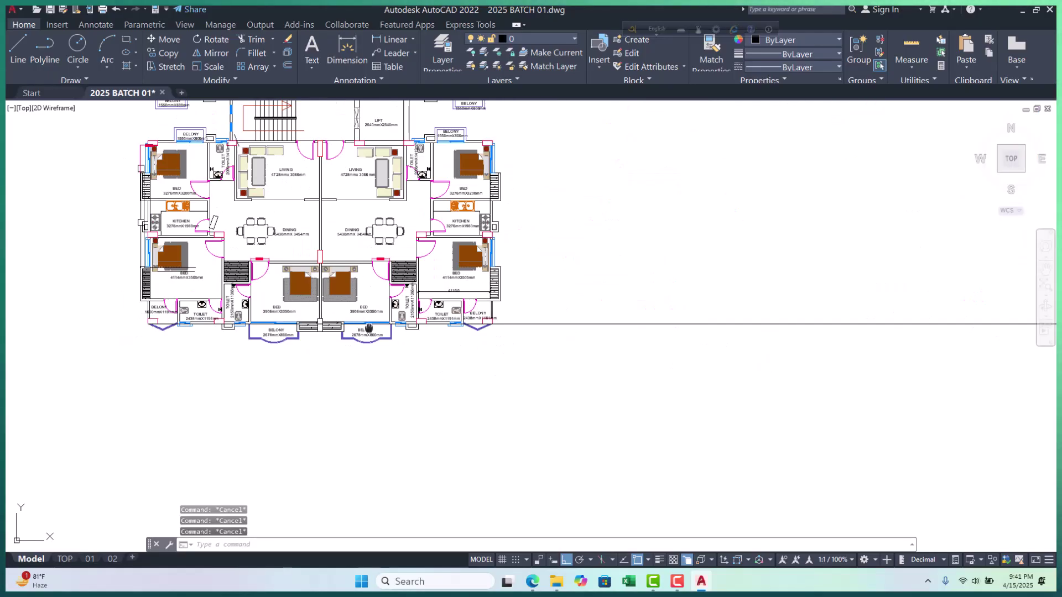
pyautogui.scroll(-3, 374, 487)
pyautogui.scroll(5, 238, 150)
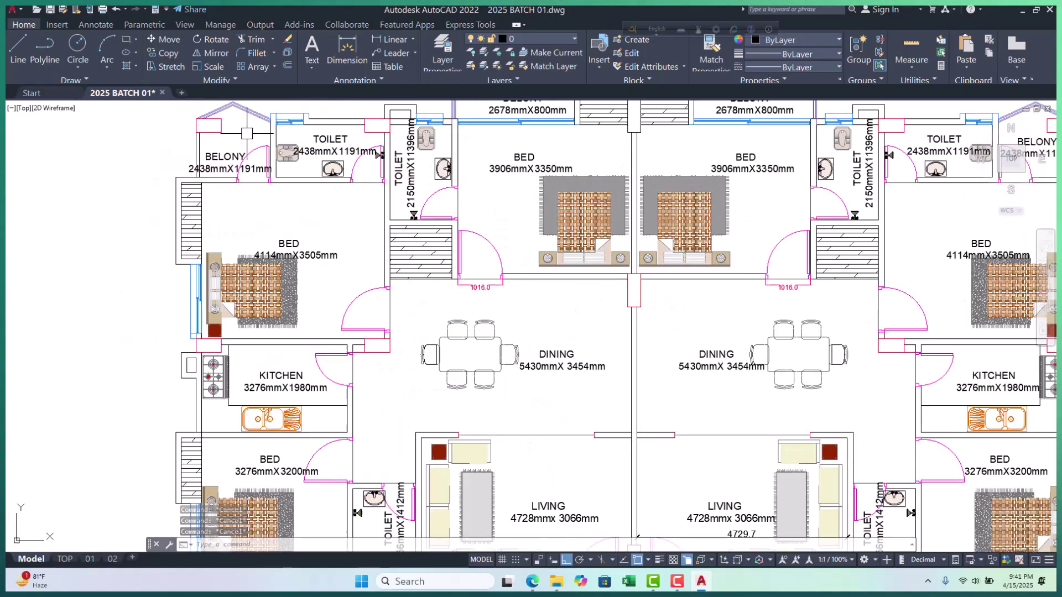
pyautogui.scroll(5, 260, 329)
pyautogui.moveTo(254, 326); pyautogui.dragTo(262, 302, button='middle')
pyautogui.scroll(-5, 262, 302)
pyautogui.scroll(2, 344, 222)
pyautogui.moveTo(343, 221); pyautogui.dragTo(344, 280, button='middle')
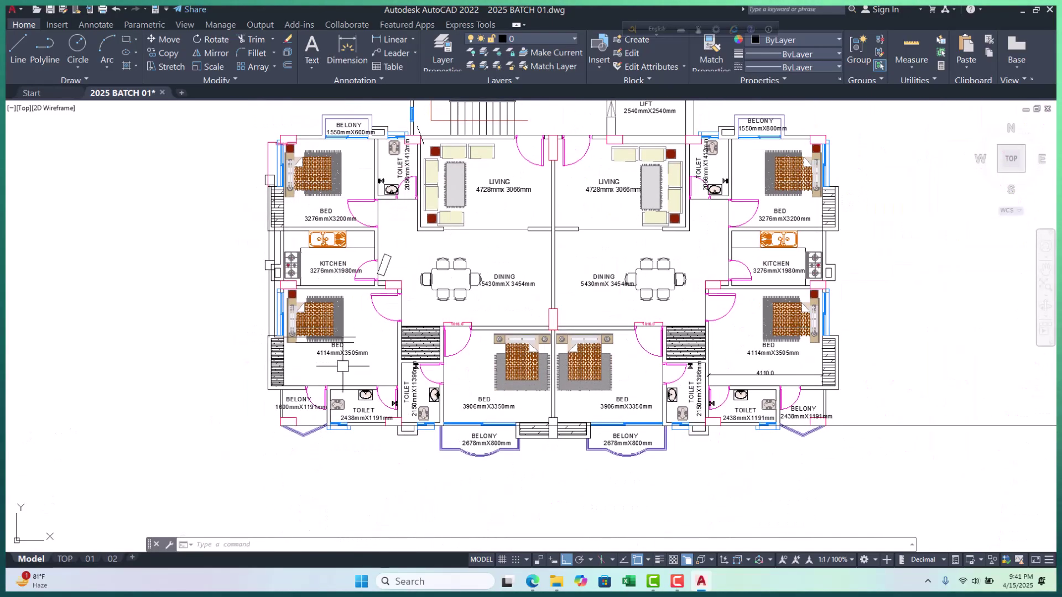
# Examine the V-shaped outline projecting from the 1600mmX1191mm corner balcony, highlighting its parallel lines
pyautogui.scroll(4, 318, 457)
pyautogui.scroll(4, 243, 401)
pyautogui.click(350, 445)
pyautogui.click(304, 427)
pyautogui.press('Escape')
pyautogui.press('Escape')
pyautogui.moveTo(336, 386); pyautogui.dragTo(332, 380, button='middle')
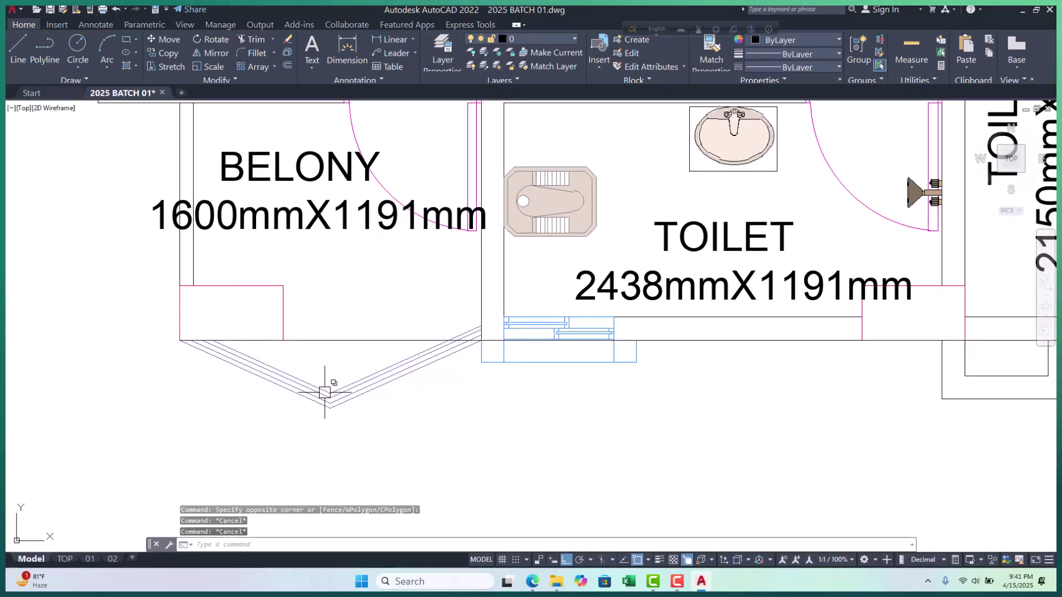
pyautogui.scroll(-4, 286, 367)
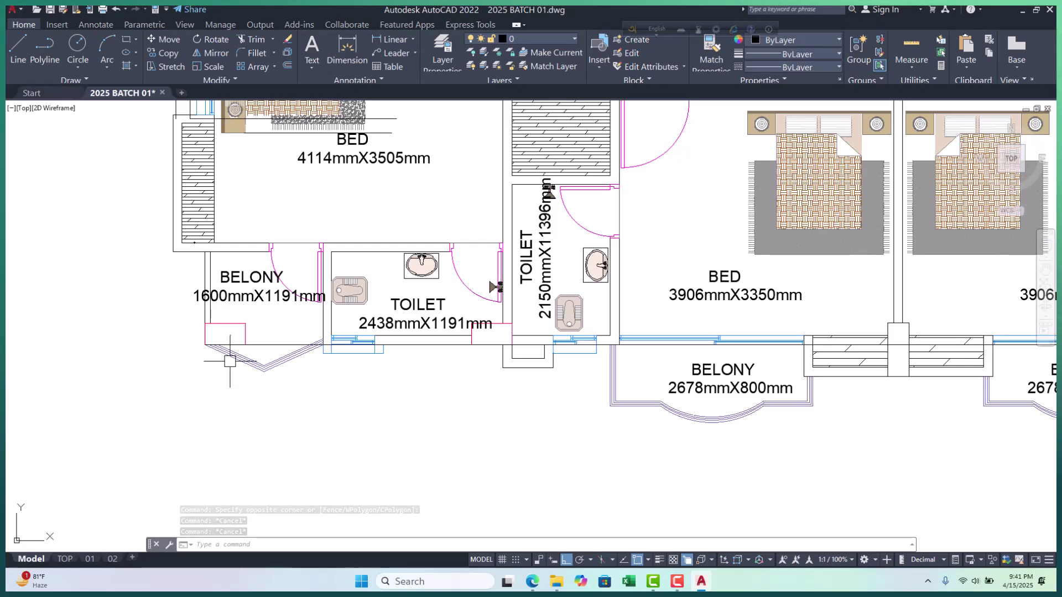
pyautogui.scroll(5, 230, 361)
pyautogui.click(403, 338)
pyautogui.click(280, 420)
pyautogui.scroll(-4, 280, 420)
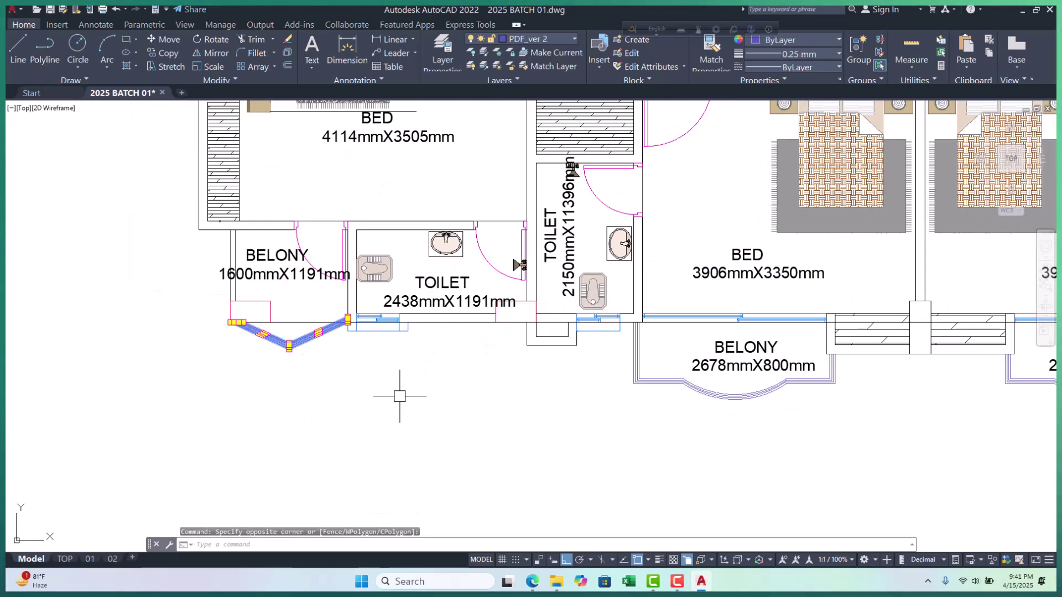
pyautogui.scroll(3, 257, 323)
pyautogui.press('Escape')
pyautogui.press('Escape')
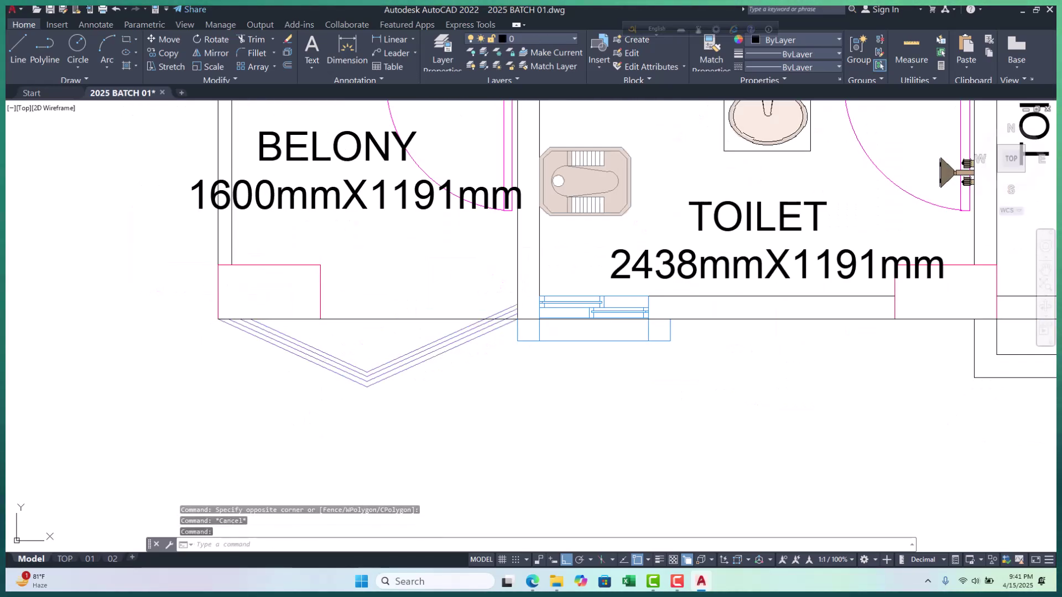
pyautogui.scroll(-4, 332, 285)
pyautogui.scroll(5, 279, 282)
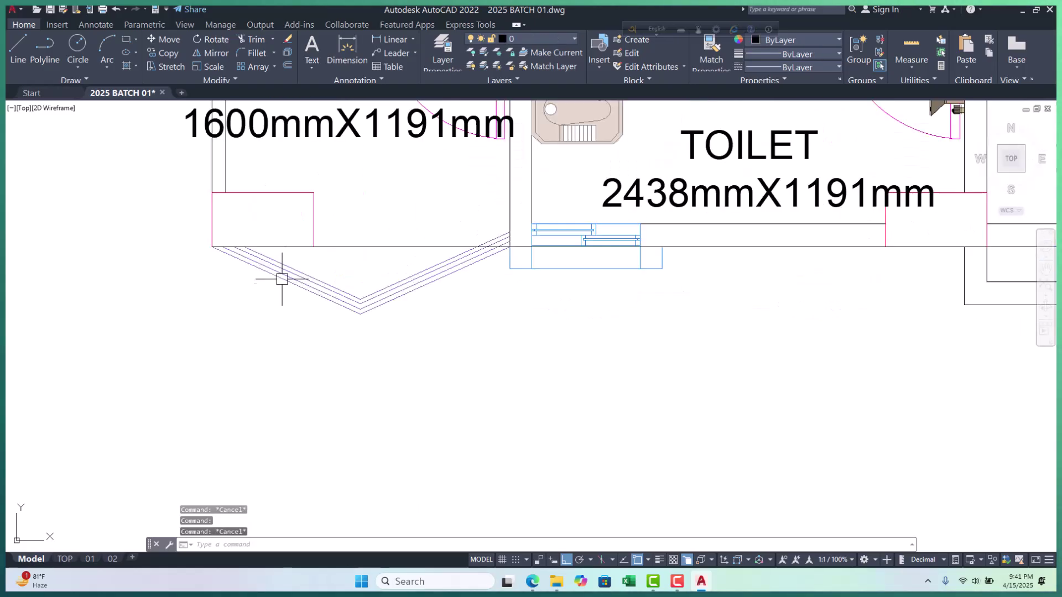
pyautogui.scroll(-2, 264, 304)
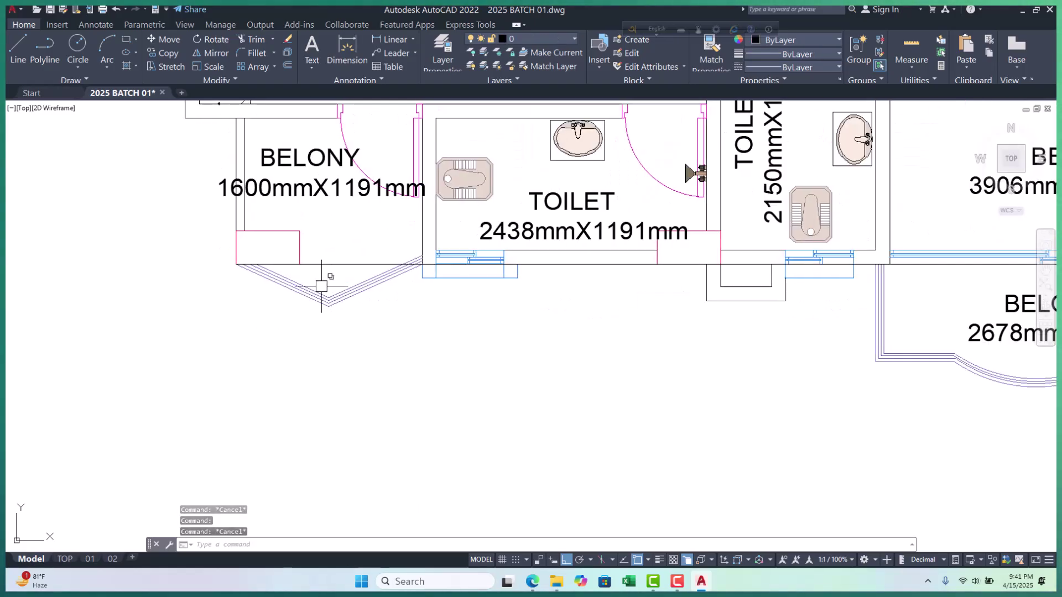
# Review the 1600mmX1191mm corner balcony and its surroundings along the lower edge of the apartment plan
pyautogui.moveTo(288, 272); pyautogui.dragTo(282, 272, button='middle')
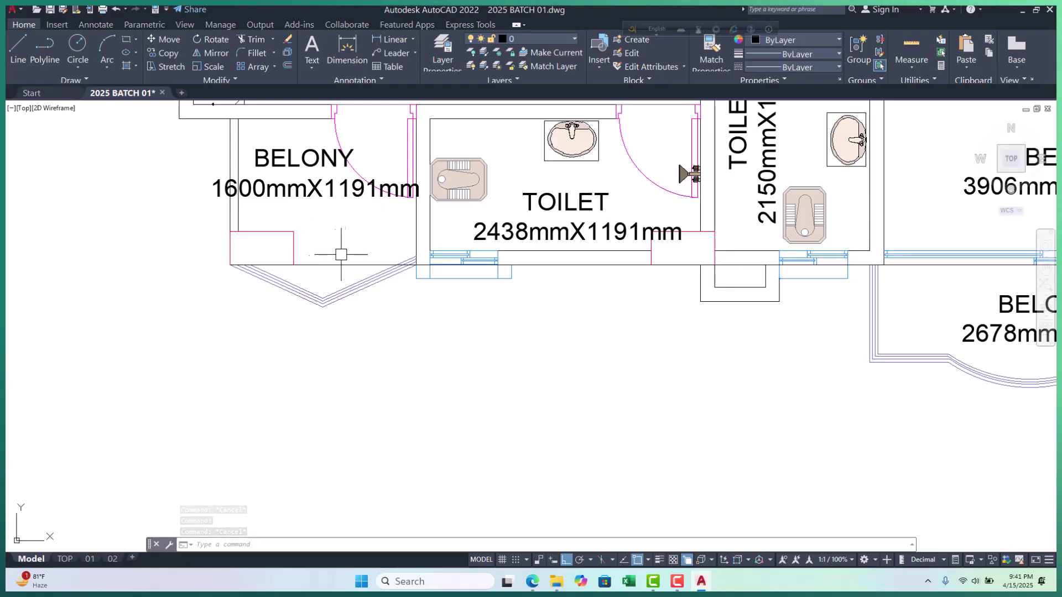
pyautogui.scroll(-4, 309, 246)
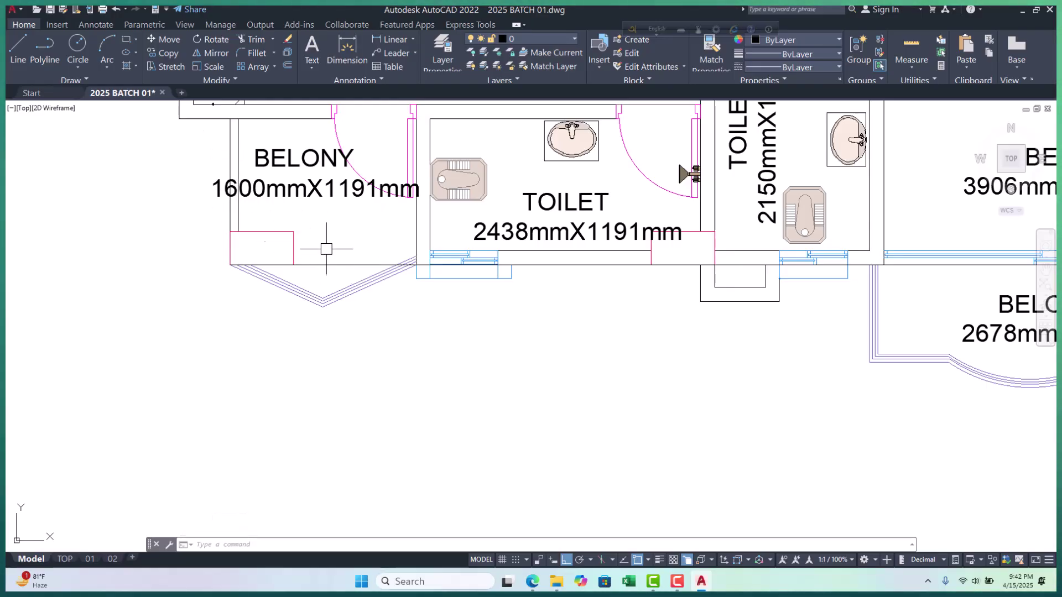
pyautogui.scroll(2, 312, 242)
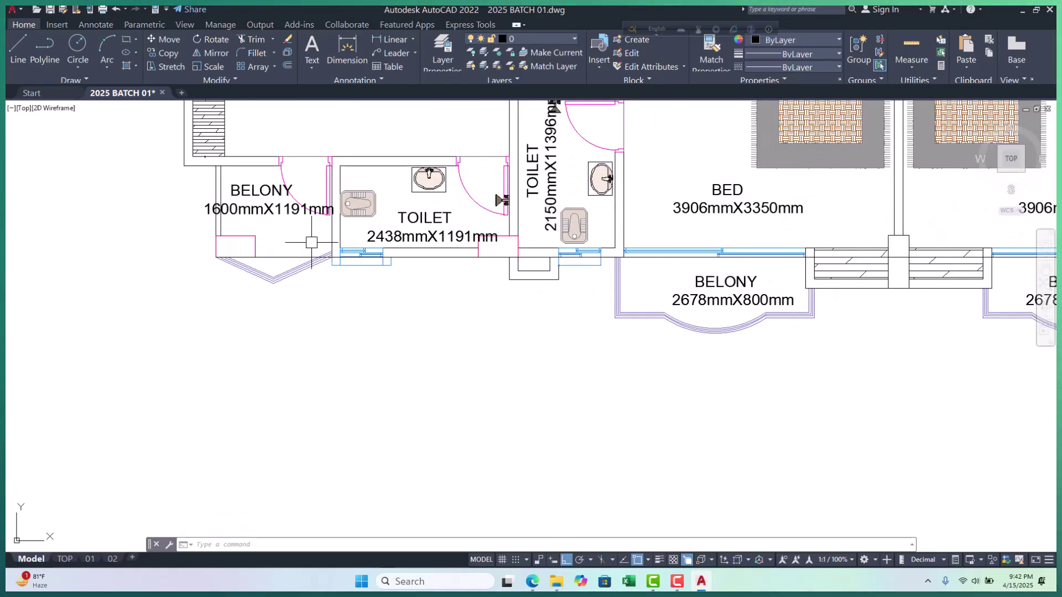
pyautogui.scroll(-5, 311, 242)
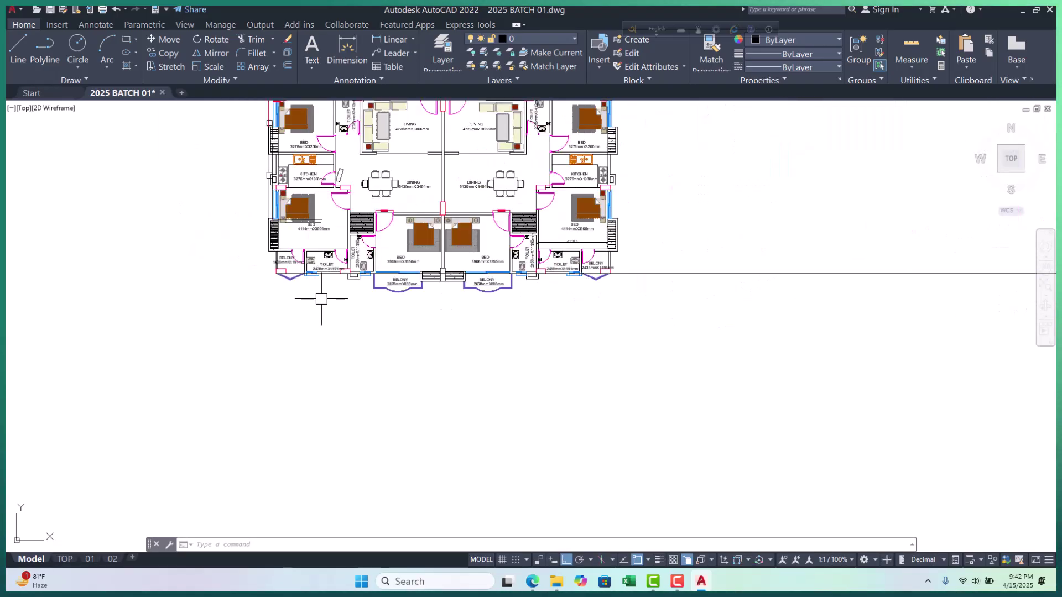
pyautogui.scroll(5, 232, 271)
pyautogui.scroll(-4, 232, 271)
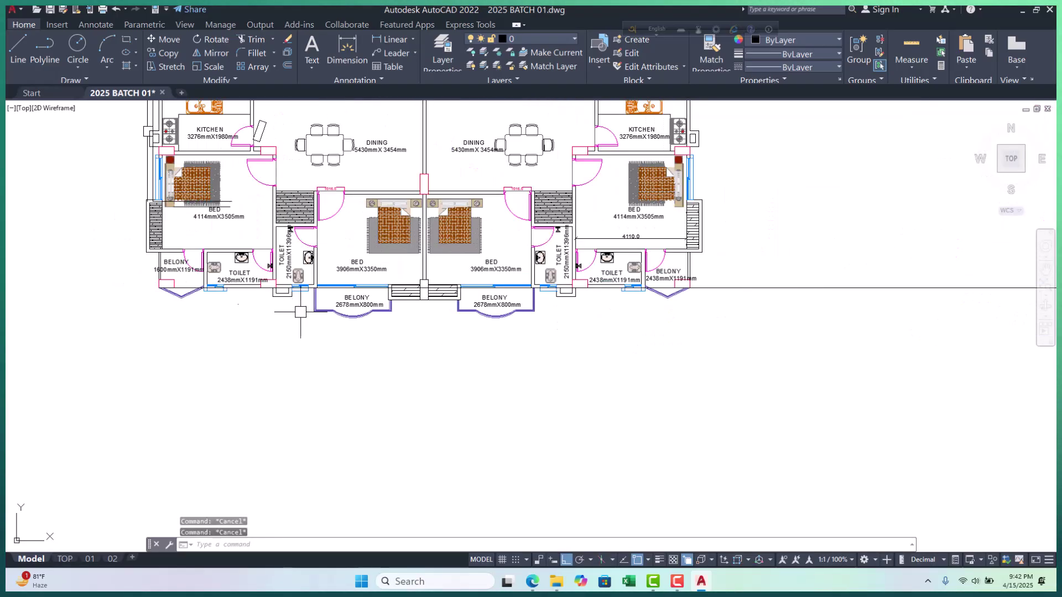
pyautogui.press('Escape')
pyautogui.press('Escape')
pyautogui.press('Escape')
pyautogui.scroll(5, 162, 289)
pyautogui.scroll(-5, 195, 265)
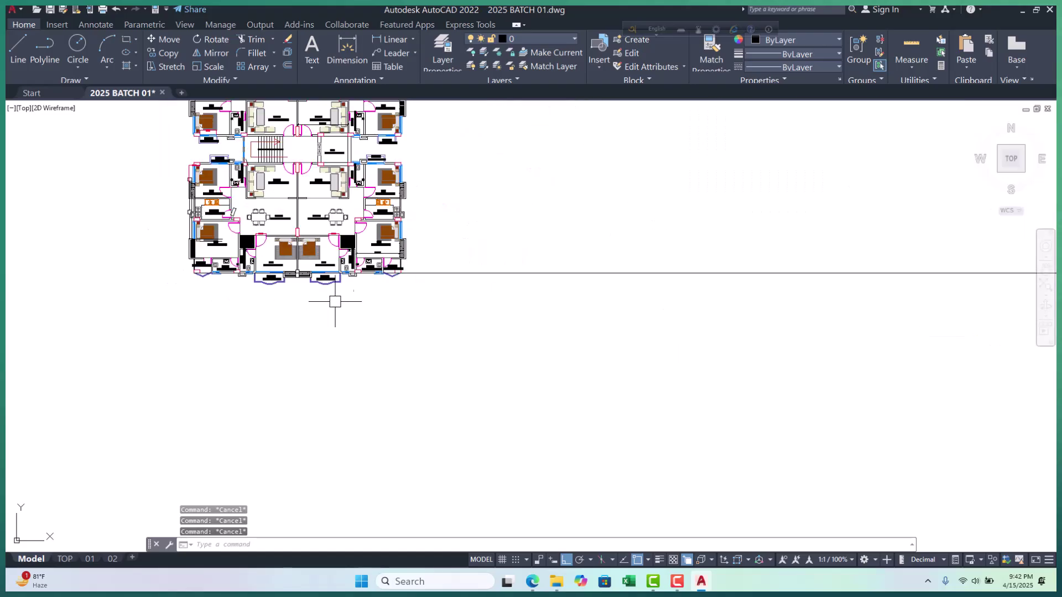
# Draw a vertical polyline 1200 mm upward from the long horizontal line, in the free space beside the apartment plan
pyautogui.scroll(3, 308, 300)
pyautogui.write('pl')
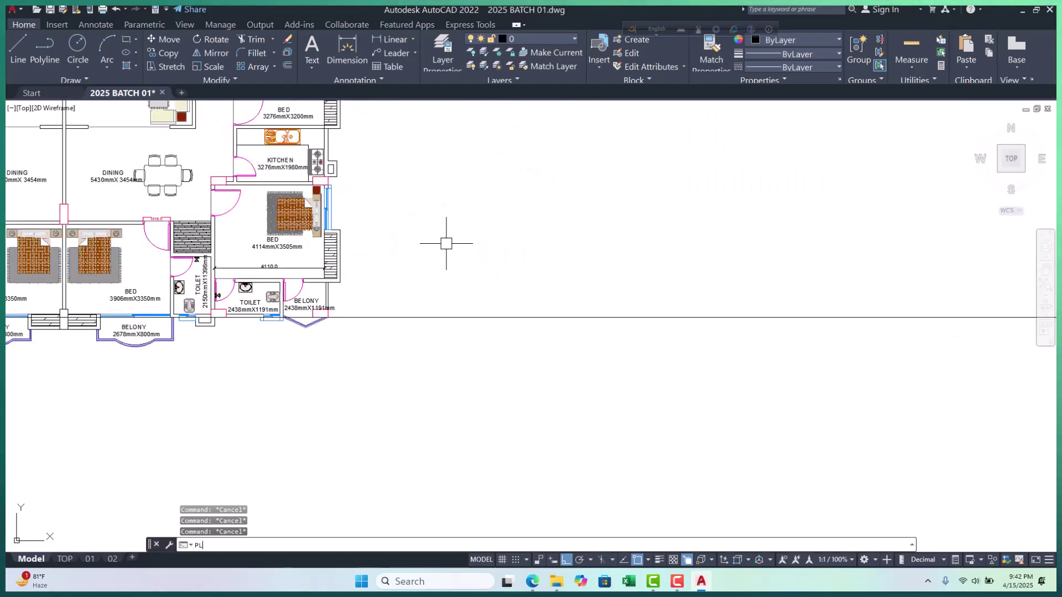
pyautogui.press('Return')
pyautogui.scroll(2, 389, 309)
pyautogui.click(409, 322)
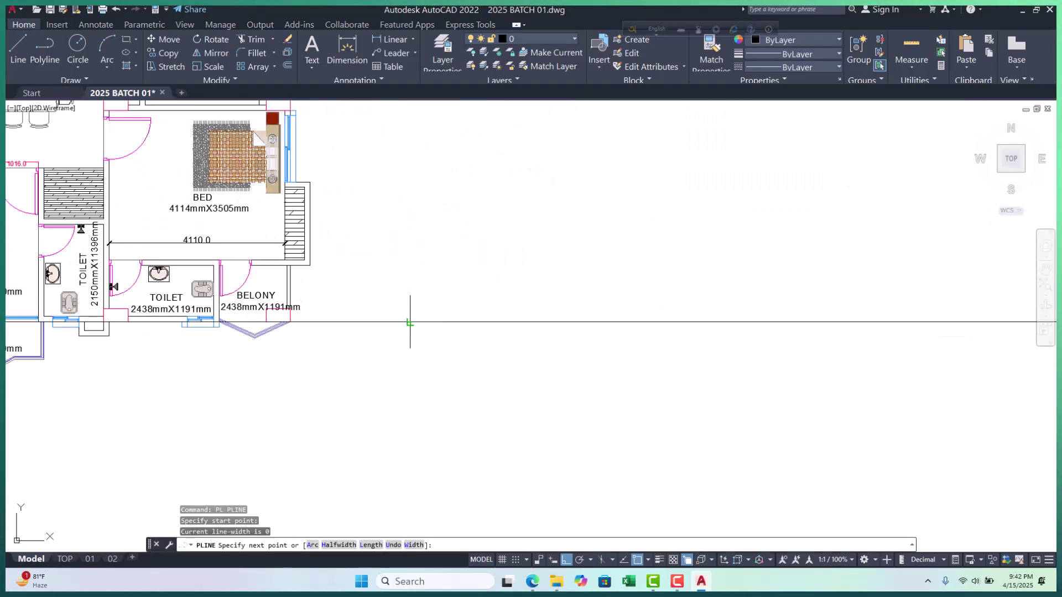
pyautogui.scroll(3, 425, 274)
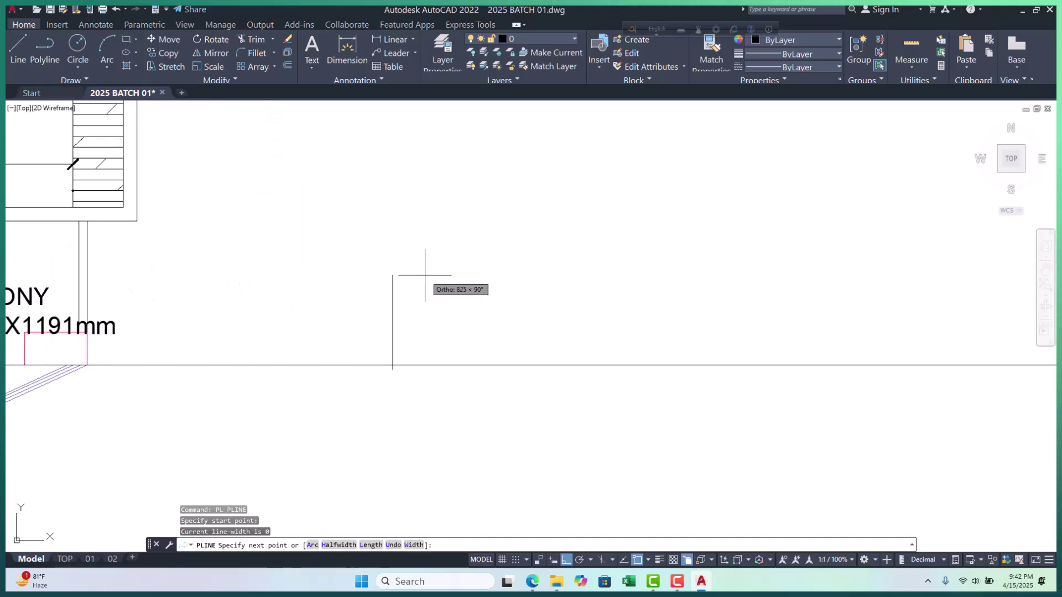
pyautogui.write('1200')
pyautogui.press('Return')
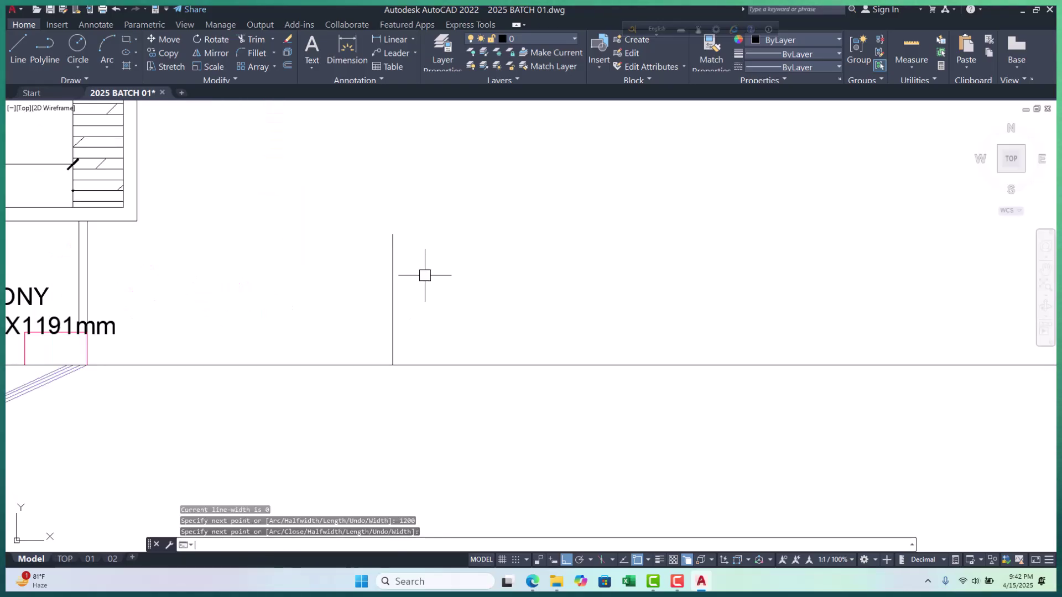
# Compare the new vertical line with the corner balconies along the lower edge of the apartment plan
pyautogui.scroll(-5, 486, 265)
pyautogui.scroll(2, 283, 273)
pyautogui.scroll(2, 283, 273)
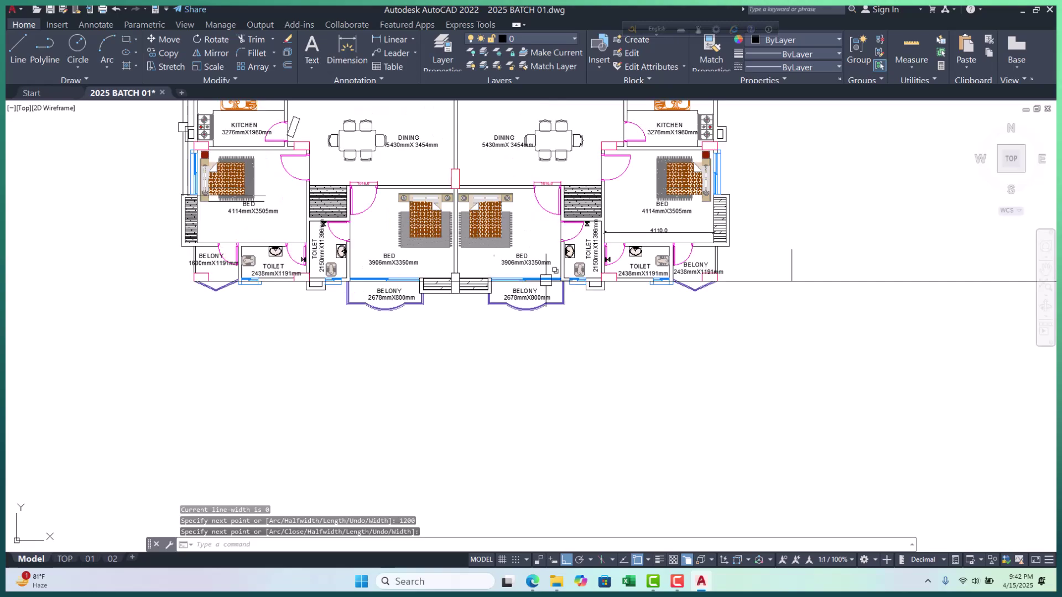
pyautogui.scroll(4, 592, 276)
pyautogui.scroll(4, 603, 255)
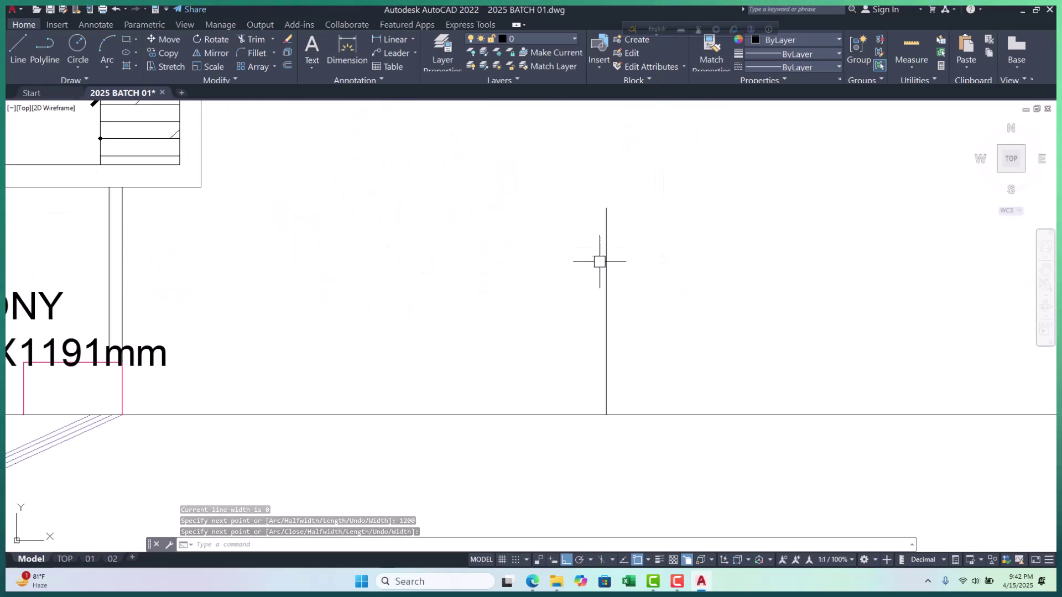
pyautogui.scroll(-2, 505, 270)
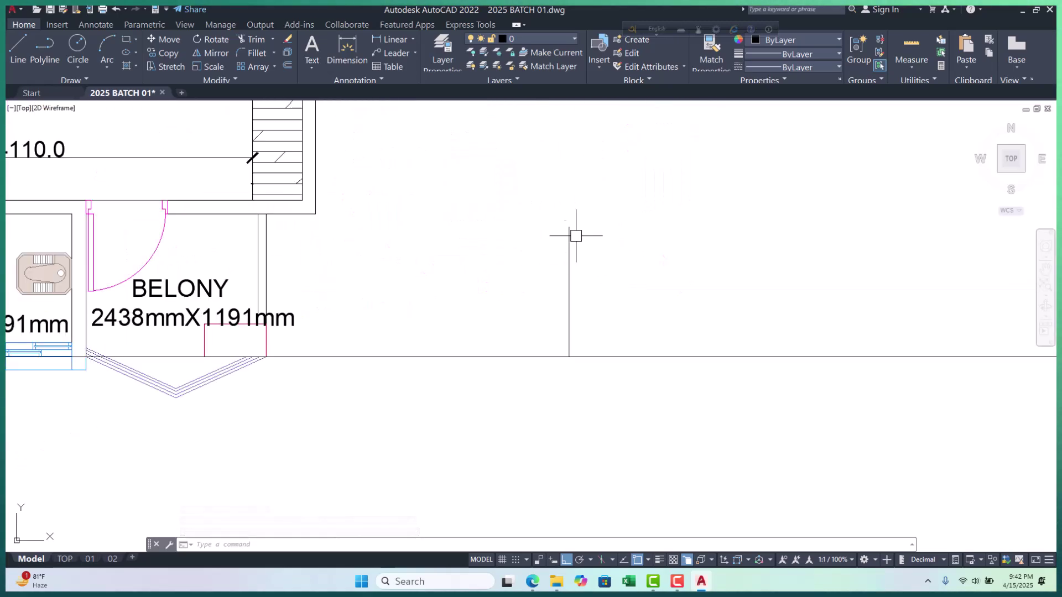
pyautogui.scroll(2, 573, 236)
pyautogui.moveTo(590, 258); pyautogui.dragTo(519, 273, button='middle')
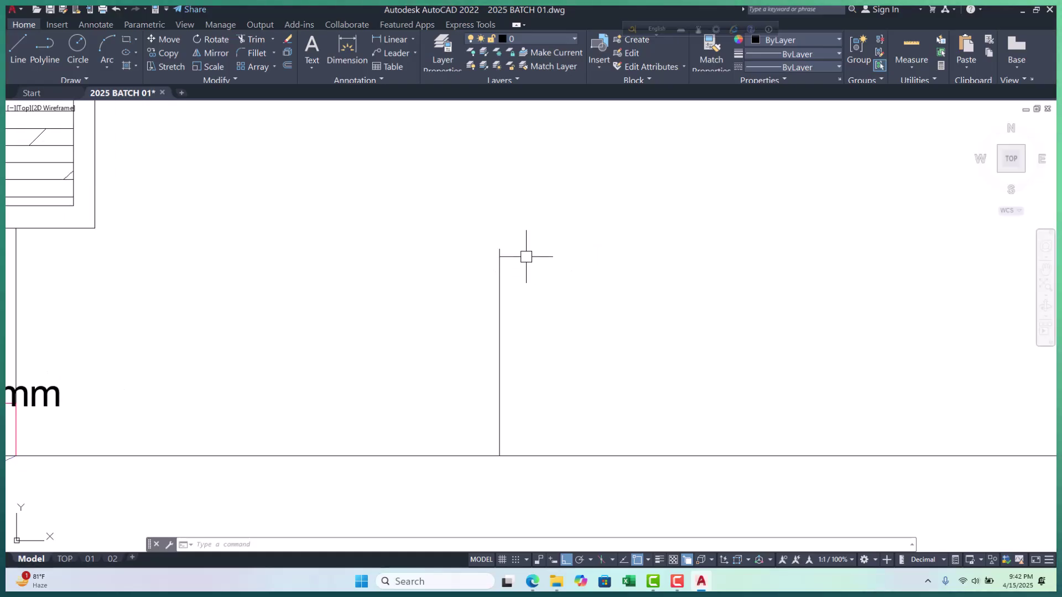
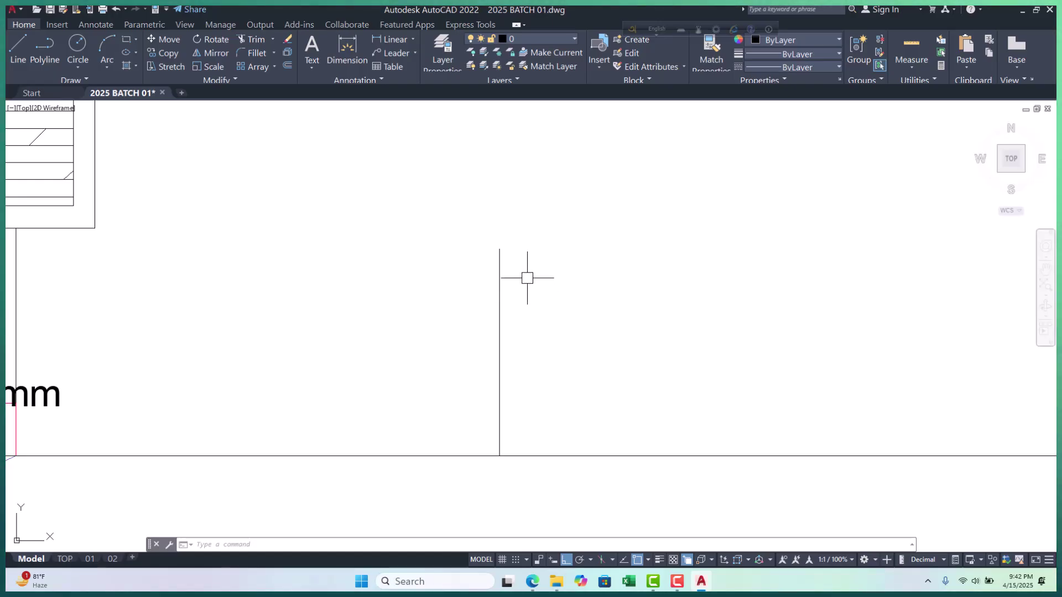
# Draw a horizontal polyline 1600 mm long, running away from the plan from the upper end of the vertical line
pyautogui.write('pl')
pyautogui.press('Return')
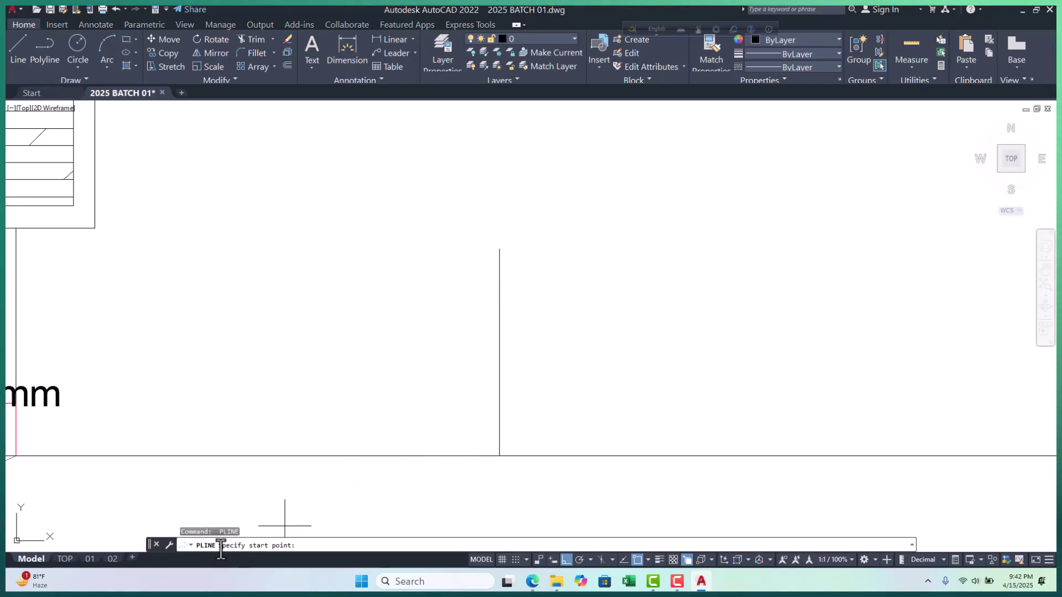
pyautogui.scroll(-4, 460, 404)
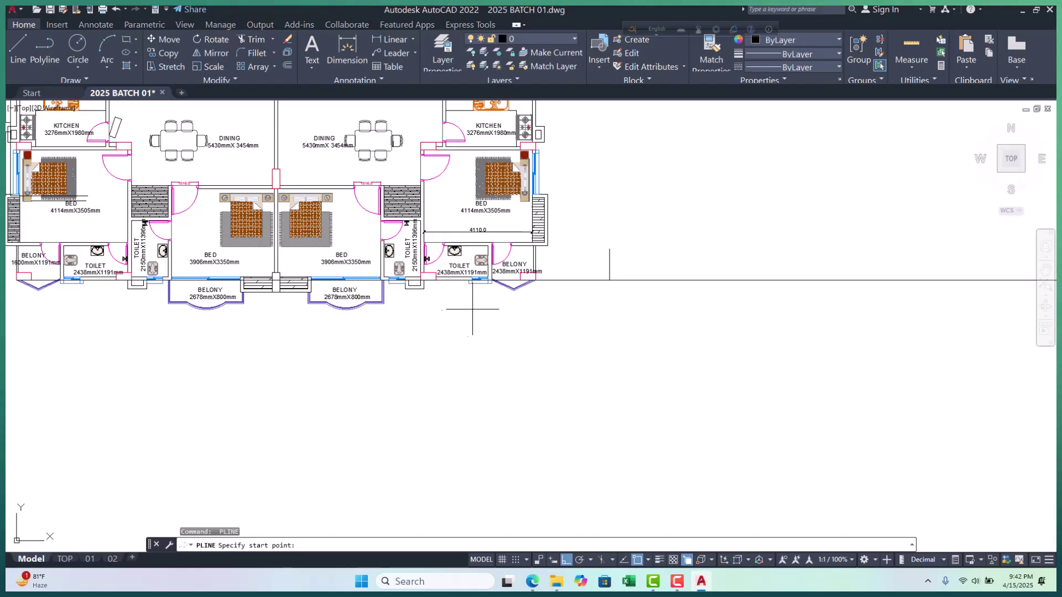
pyautogui.scroll(-2, 243, 302)
pyautogui.scroll(4, 77, 283)
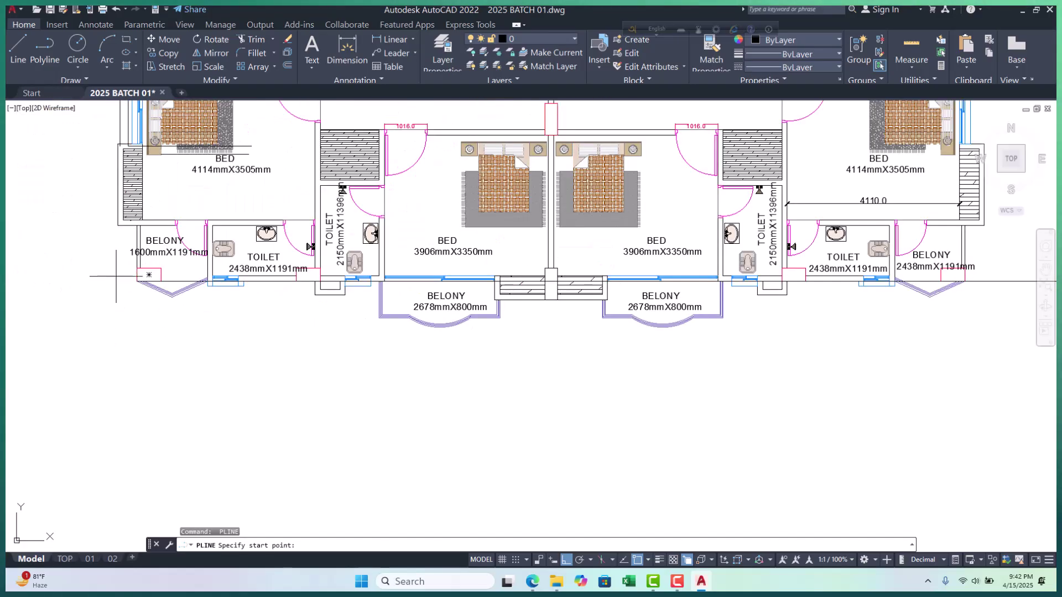
pyautogui.scroll(-2, 135, 276)
pyautogui.scroll(5, 442, 282)
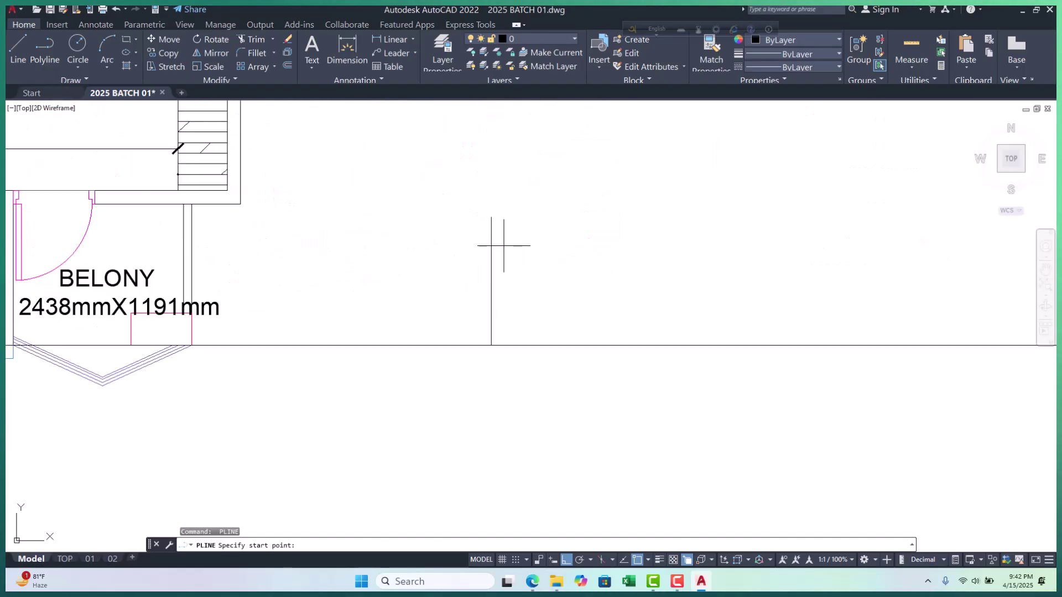
pyautogui.click(491, 217)
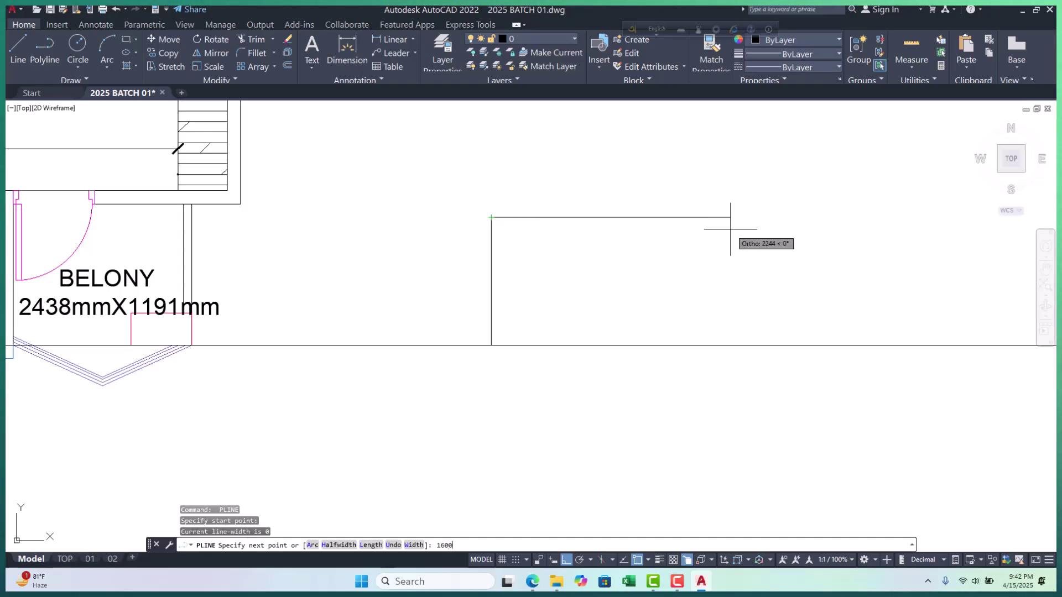
pyautogui.press('Return')
pyautogui.press('Escape')
pyautogui.press('Escape')
# Check the thickness of the 1600mmX1191mm corner balcony's outer side wall with a linear dimension, without placing it
pyautogui.scroll(-4, 719, 272)
pyautogui.moveTo(422, 287); pyautogui.dragTo(497, 292, button='middle')
pyautogui.scroll(4, 191, 247)
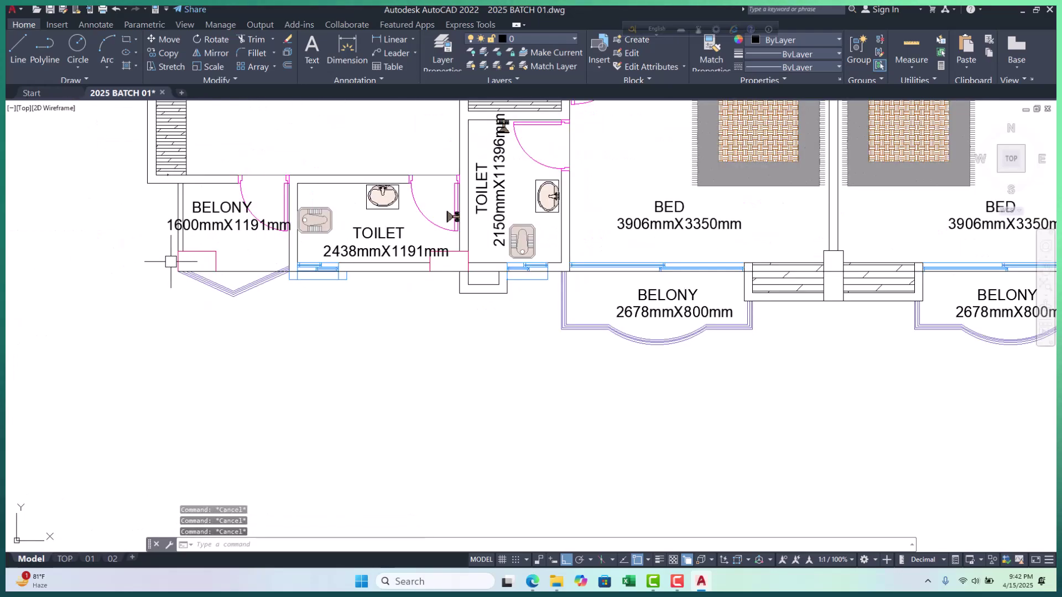
pyautogui.scroll(4, 155, 233)
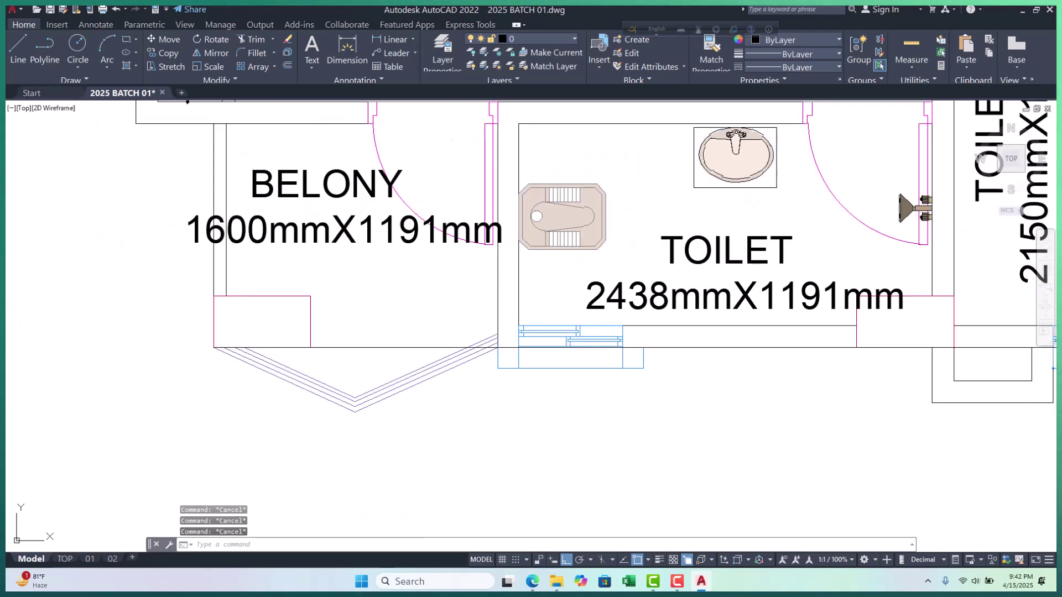
pyautogui.write('dli')
pyautogui.press('Return')
pyautogui.scroll(4, 207, 192)
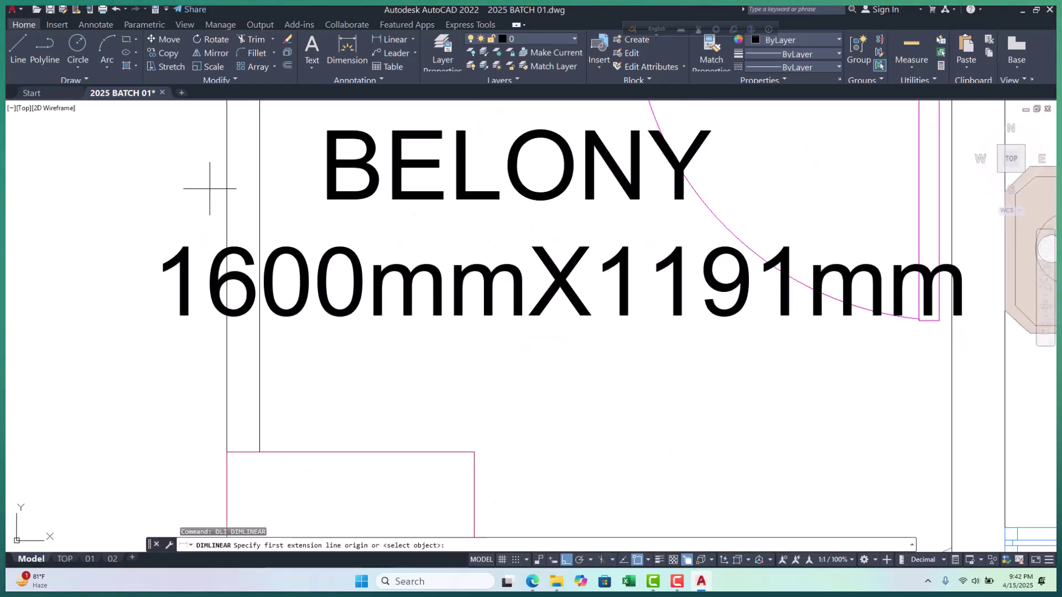
pyautogui.click(226, 183)
pyautogui.click(260, 188)
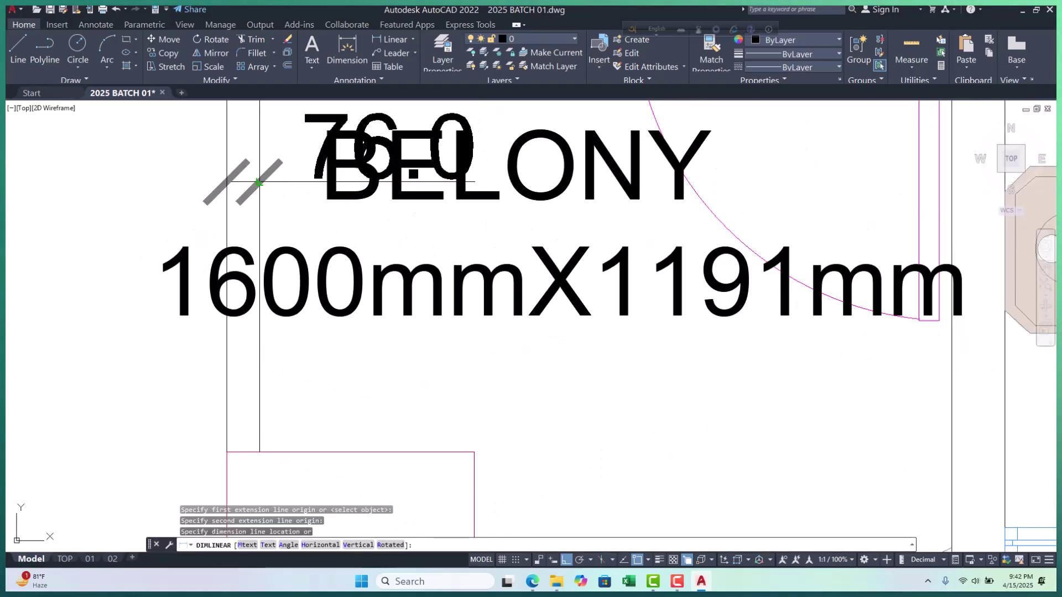
pyautogui.scroll(-4, 258, 193)
pyautogui.press('Escape')
# Offset the 1200 mm vertical line 75 mm toward the inside of the new outline
pyautogui.scroll(-10, 539, 296)
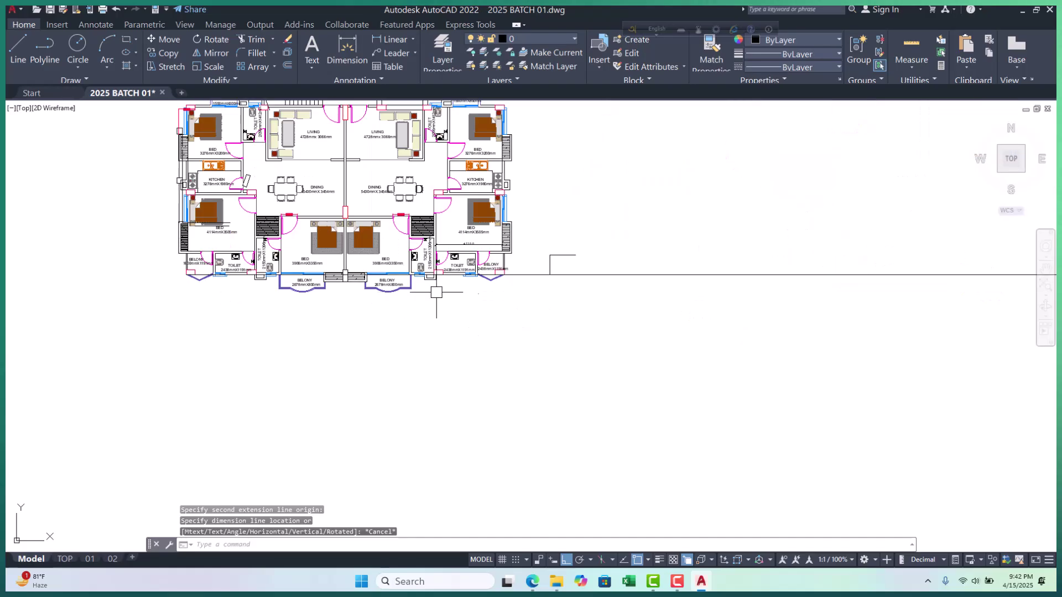
pyautogui.scroll(6, 539, 295)
pyautogui.press('Escape')
pyautogui.press('Escape')
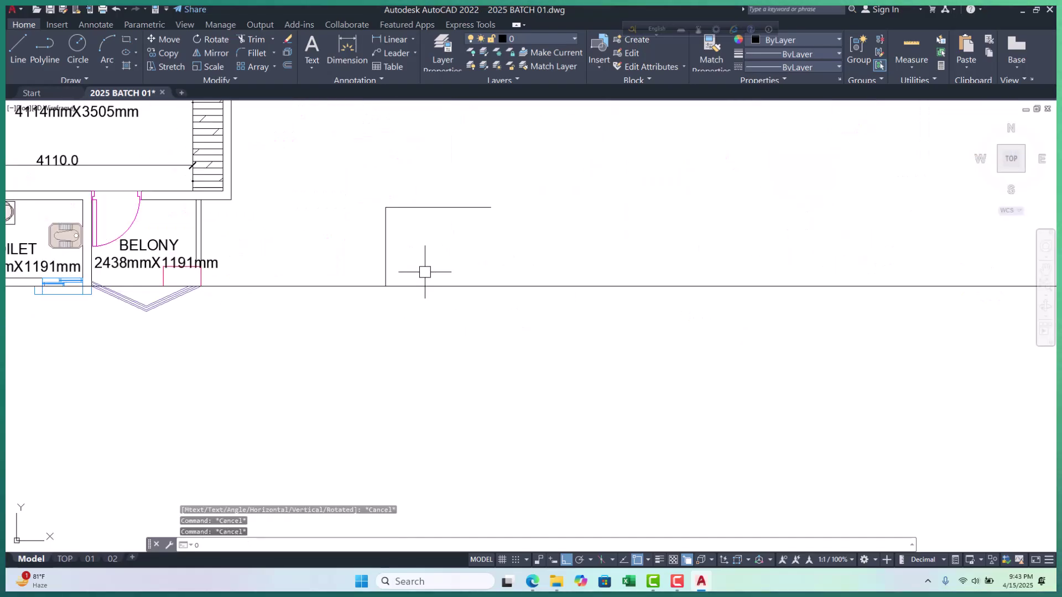
pyautogui.write('o')
pyautogui.press('Return')
pyautogui.write('75')
pyautogui.press('Return')
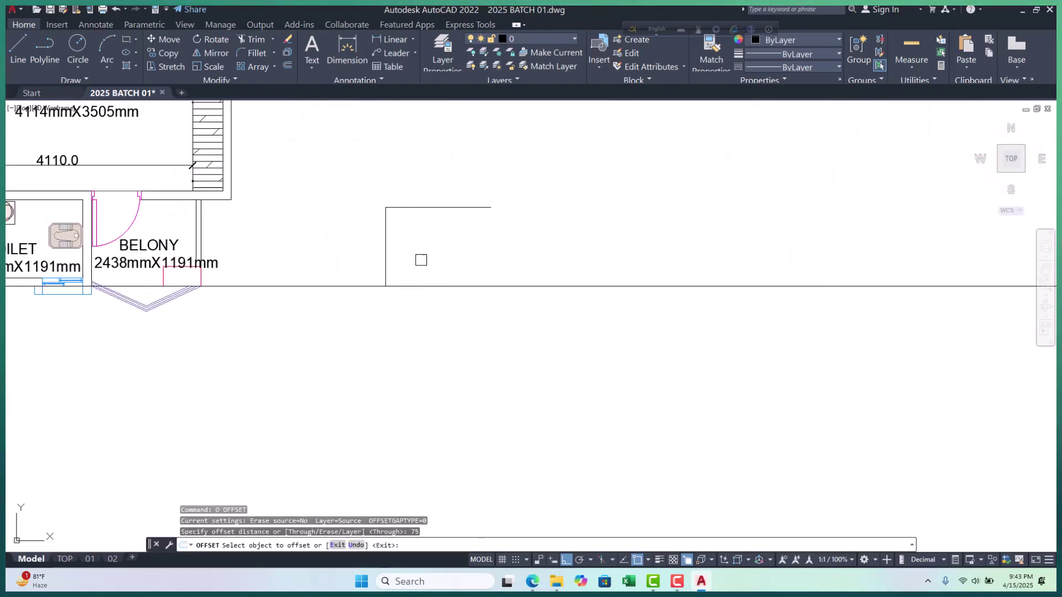
pyautogui.click(386, 235)
pyautogui.click(420, 246)
pyautogui.press('Escape')
pyautogui.press('Escape')
pyautogui.press('Escape')
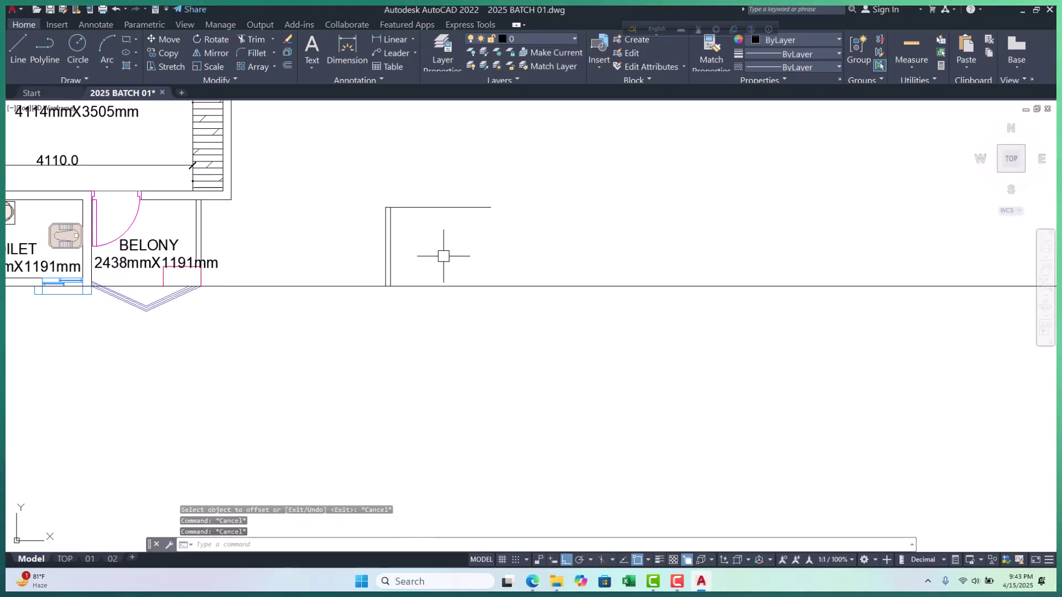
# Set the drawing units' decimal length precision to 0.0
pyautogui.write('un')
pyautogui.press('Return')
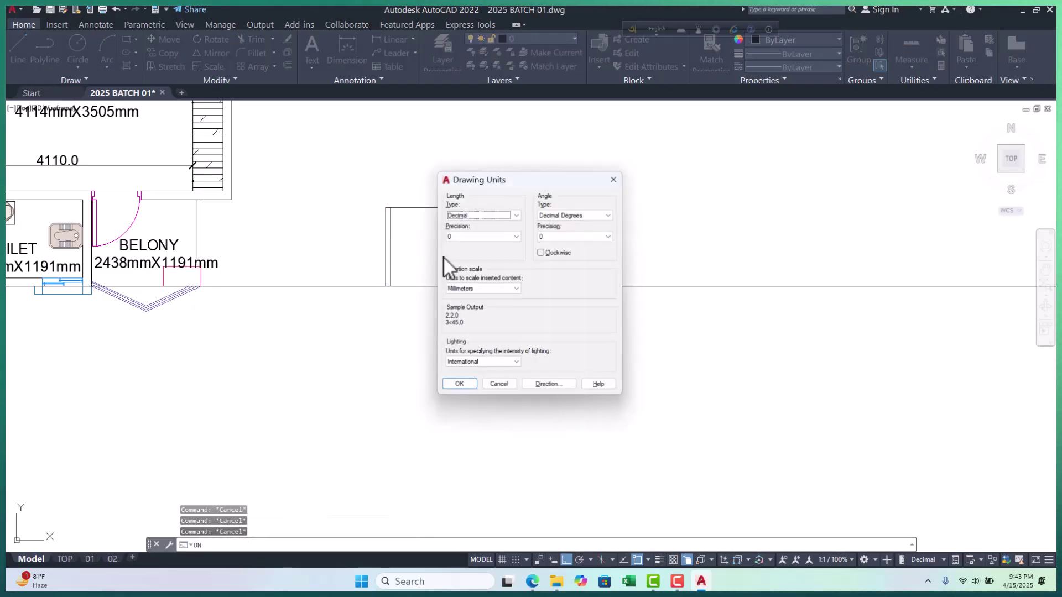
pyautogui.click(516, 236)
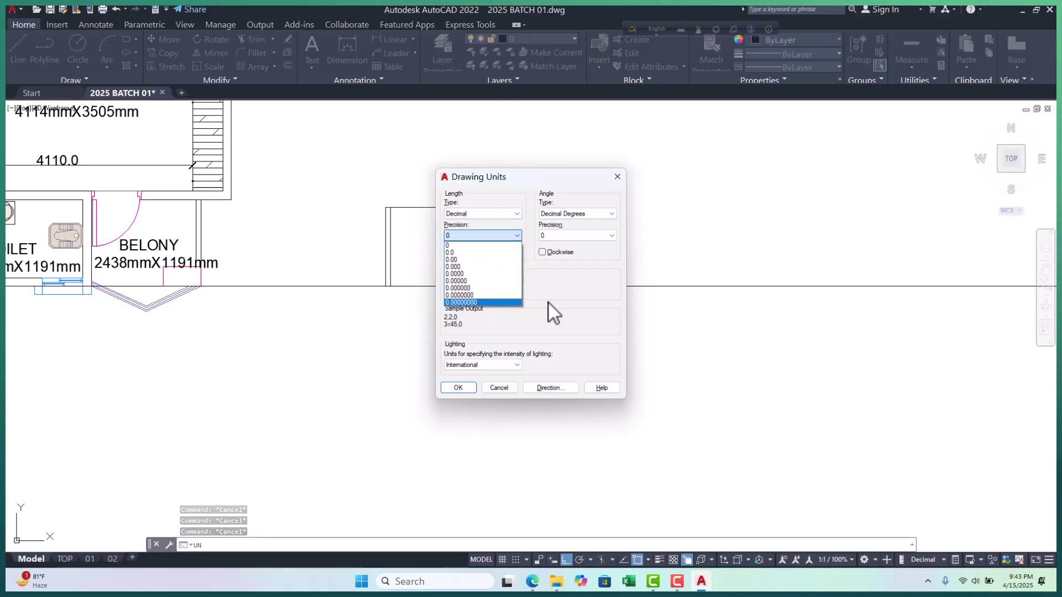
pyautogui.click(469, 302)
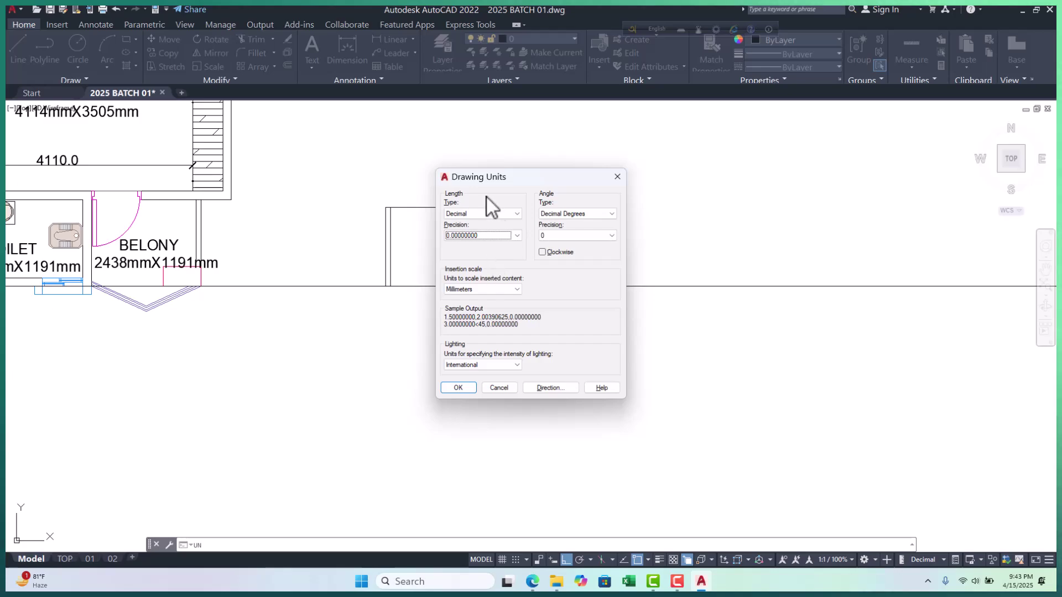
pyautogui.click(518, 238)
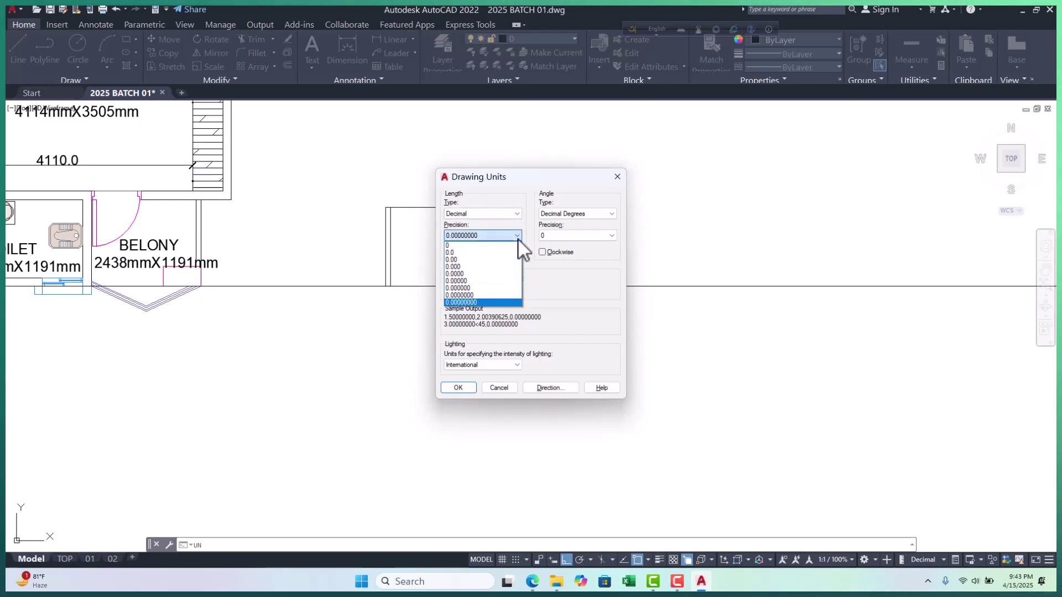
pyautogui.click(474, 256)
pyautogui.click(459, 386)
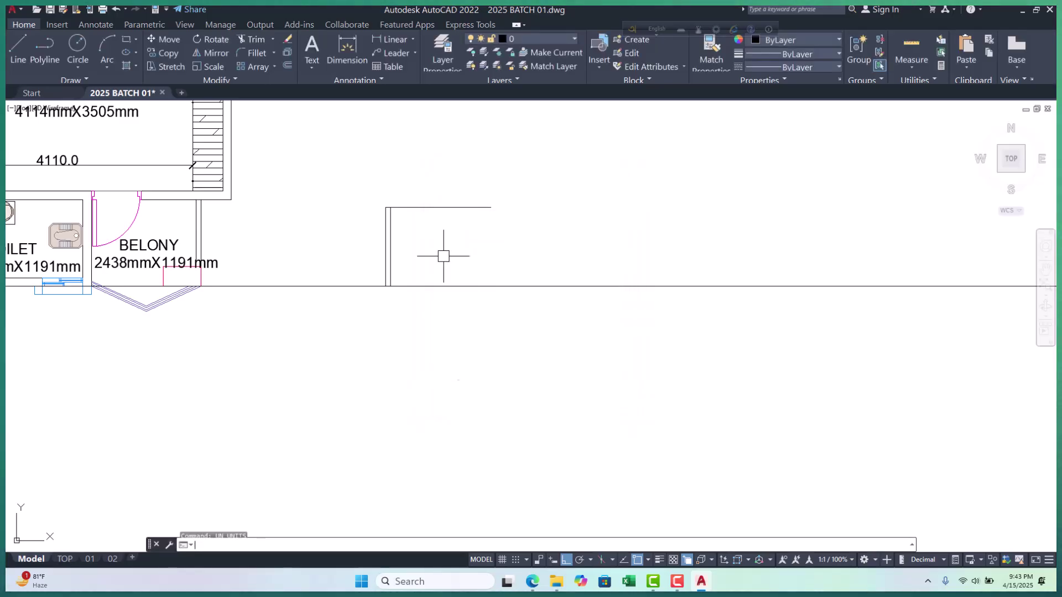
# Erase the offset copy of the vertical line in the new outline beside the plan
pyautogui.scroll(4, 353, 242)
pyautogui.moveTo(422, 256); pyautogui.dragTo(332, 262, button='middle')
pyautogui.moveTo(358, 303); pyautogui.dragTo(318, 303, button='middle')
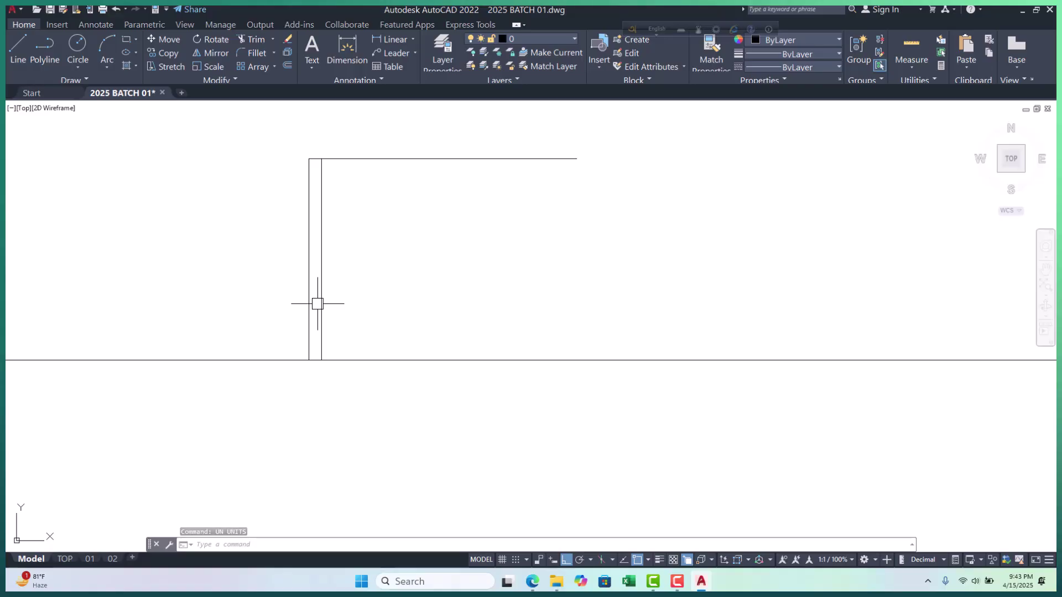
pyautogui.moveTo(365, 294); pyautogui.dragTo(341, 287, button='middle')
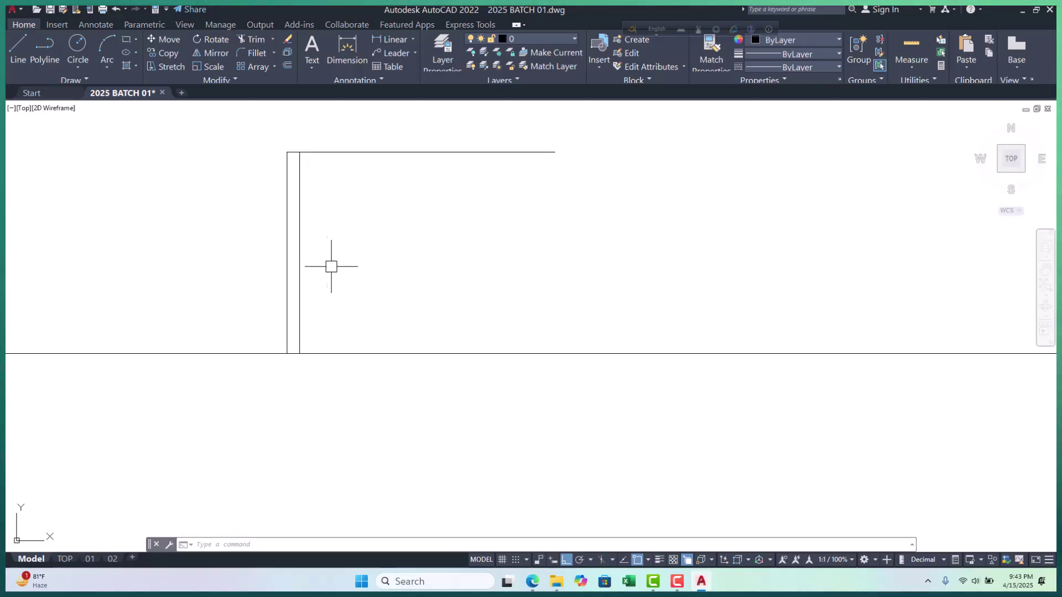
pyautogui.scroll(-8, 498, 285)
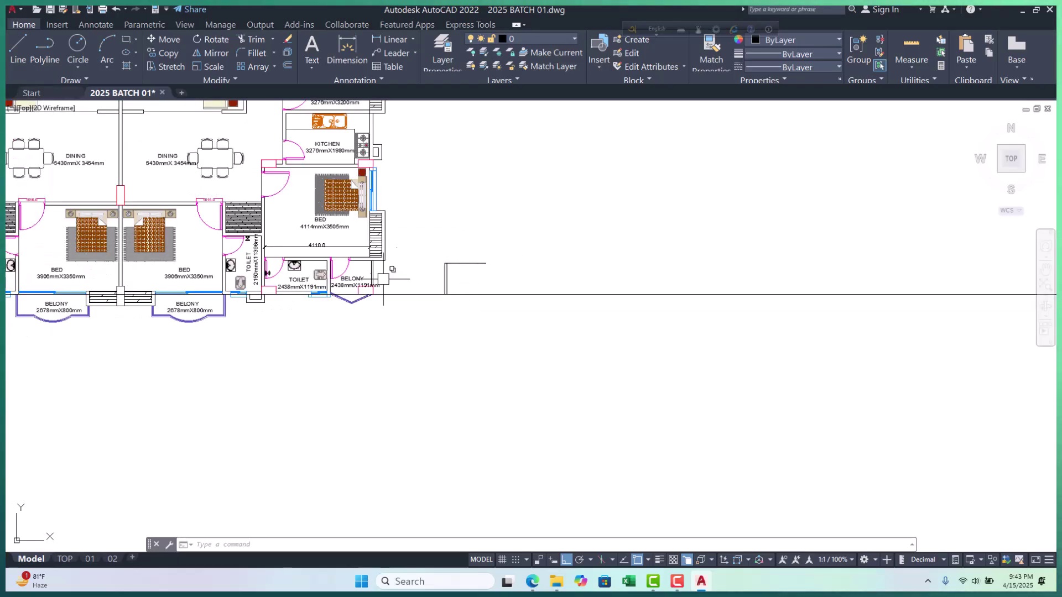
pyautogui.scroll(-2, 461, 291)
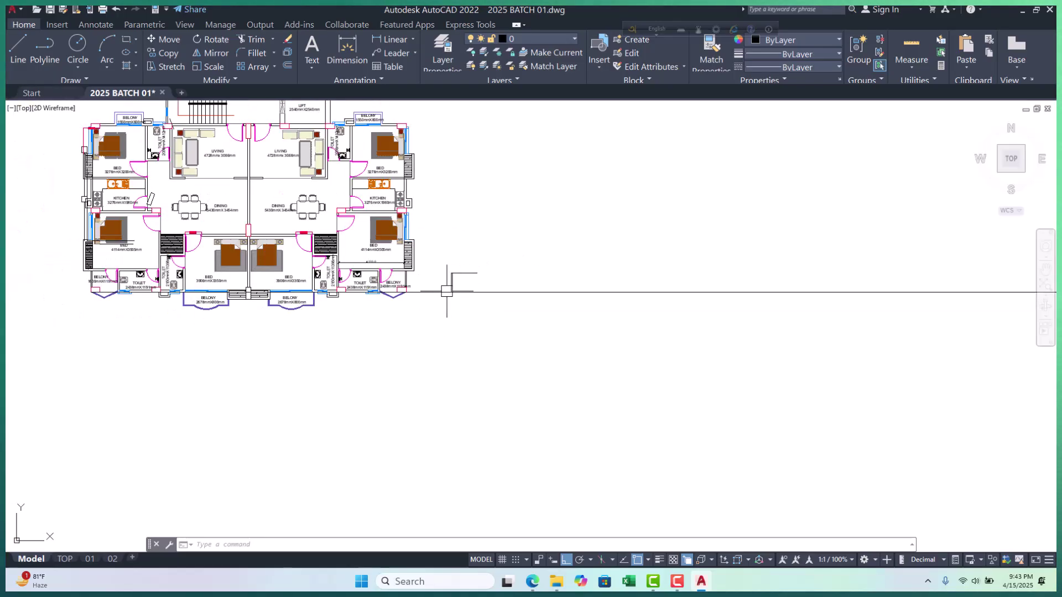
pyautogui.scroll(5, 438, 294)
pyautogui.click(388, 293)
pyautogui.write('e')
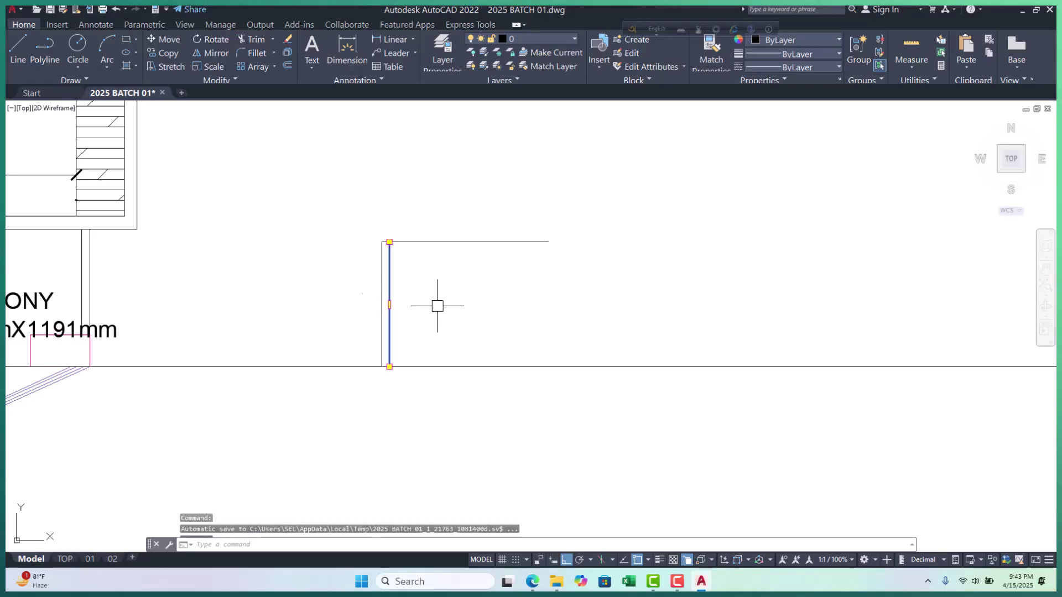
pyautogui.press('Return')
# Start a new offset for the outline drawn beside the plan
pyautogui.write('p')
pyautogui.press('Return')
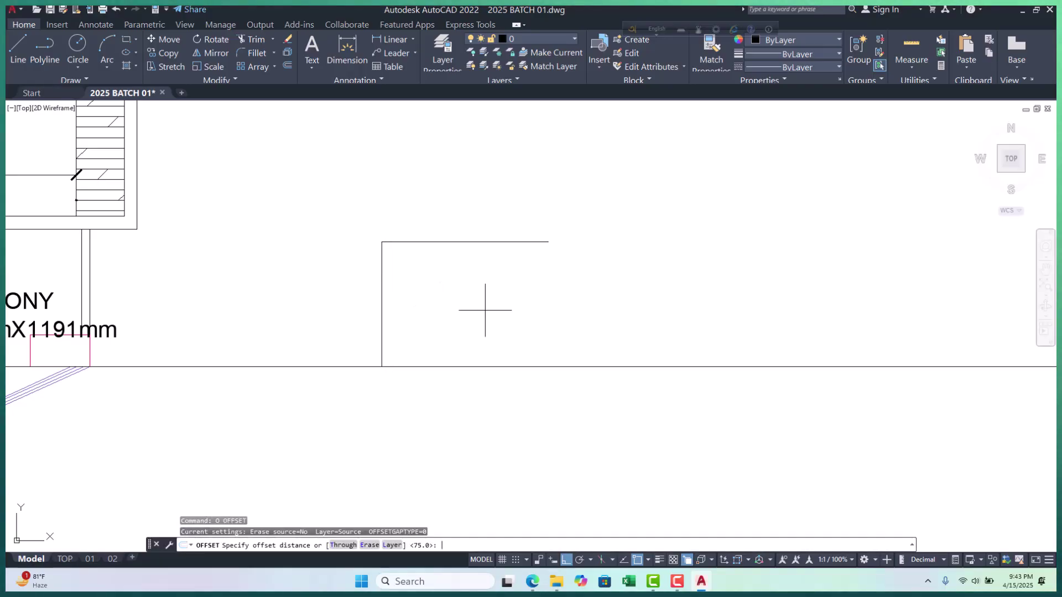
# Offset the new plan's left vertical wall line 75 mm outward to the left
pyautogui.write('75')
pyautogui.press('Return')
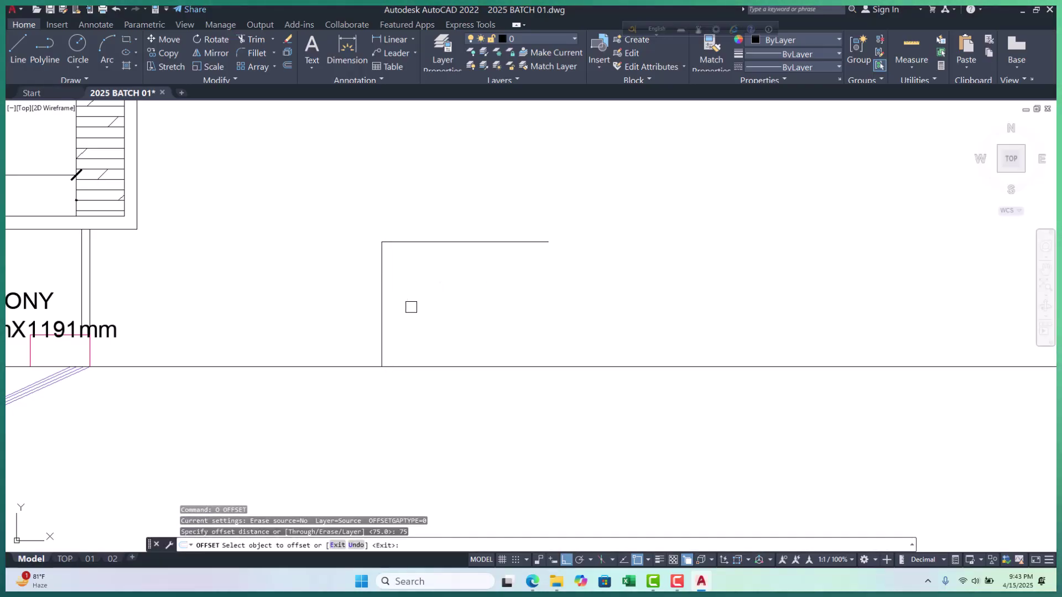
pyautogui.click(381, 285)
pyautogui.click(291, 294)
pyautogui.scroll(-8, 438, 274)
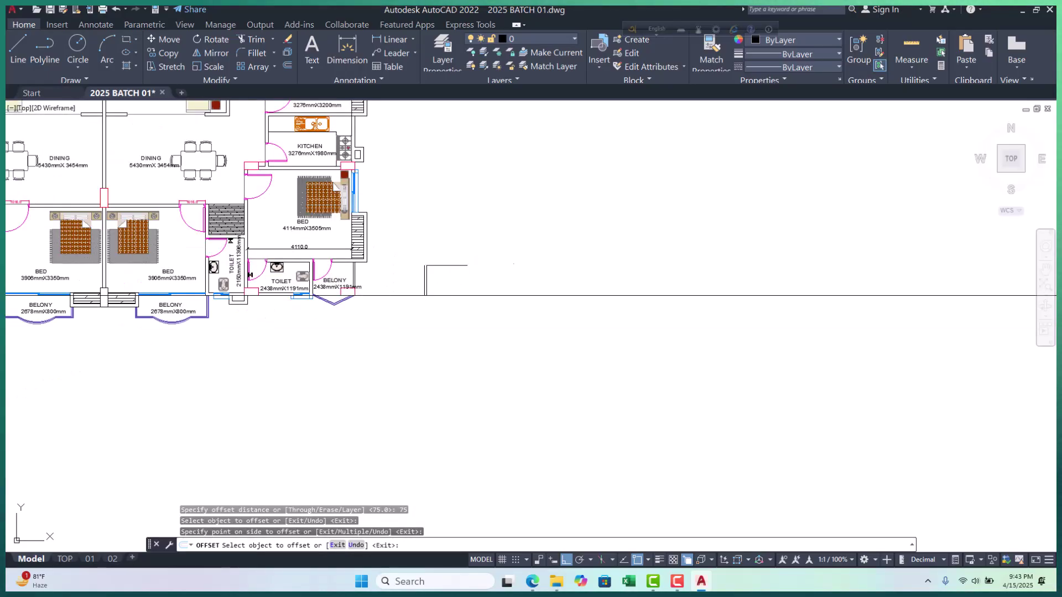
# Offset the long horizontal base line 75 mm downward, using the same offset distance
pyautogui.moveTo(437, 274); pyautogui.dragTo(766, 258, button='middle')
pyautogui.scroll(3, 157, 287)
pyautogui.scroll(-3, 31, 252)
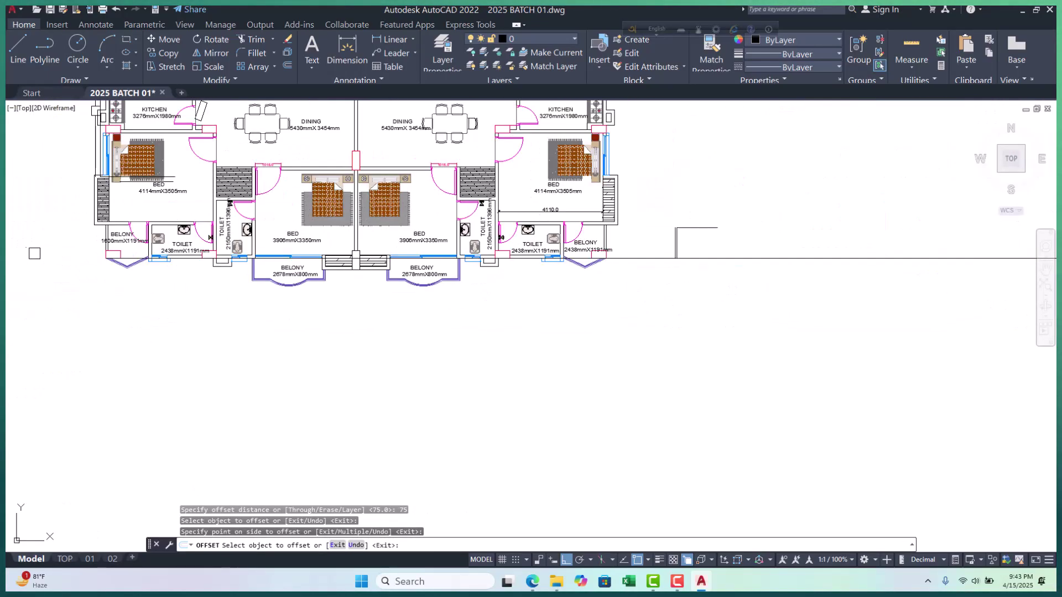
pyautogui.moveTo(203, 271); pyautogui.dragTo(73, 231, button='middle')
pyautogui.scroll(4, 569, 240)
pyautogui.scroll(3, 517, 225)
pyautogui.click(507, 230)
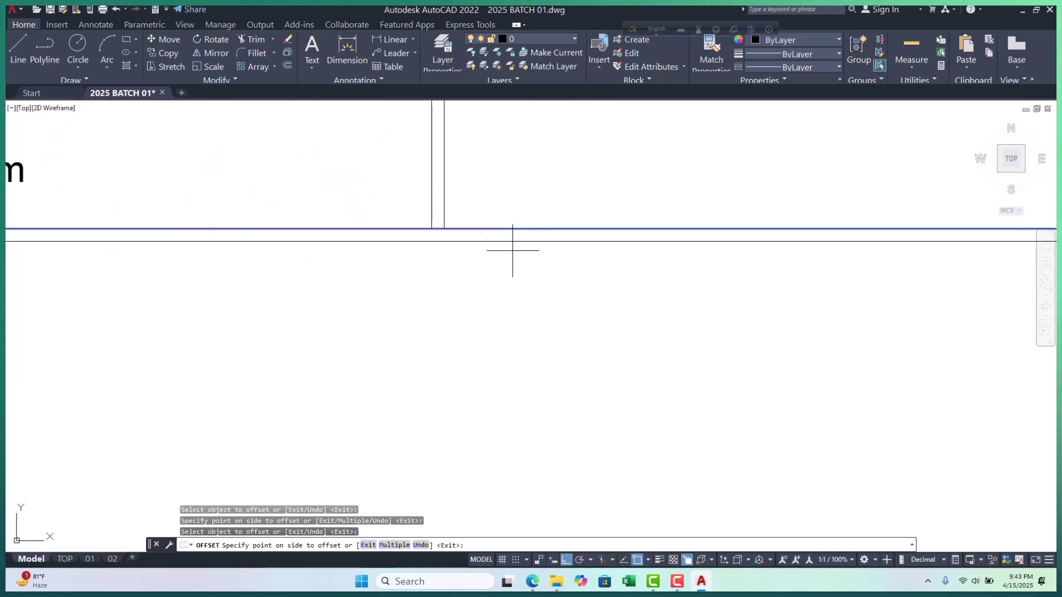
pyautogui.click(495, 296)
pyautogui.press('Escape')
pyautogui.press('Escape')
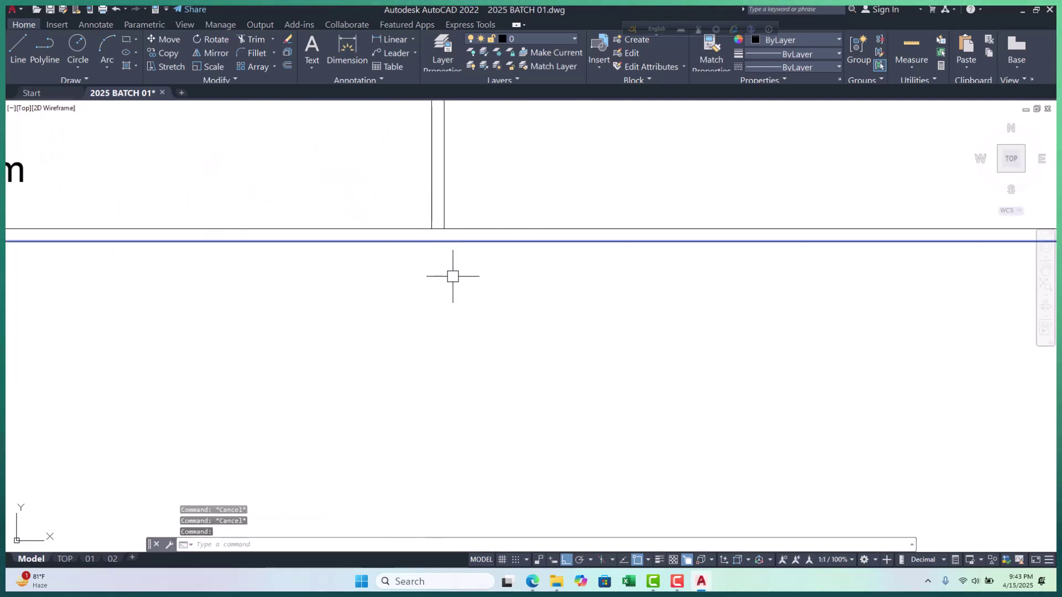
# Extend the two left vertical wall lines down to the new lower base line
pyautogui.write('ex')
pyautogui.press('Return')
pyautogui.click(491, 160)
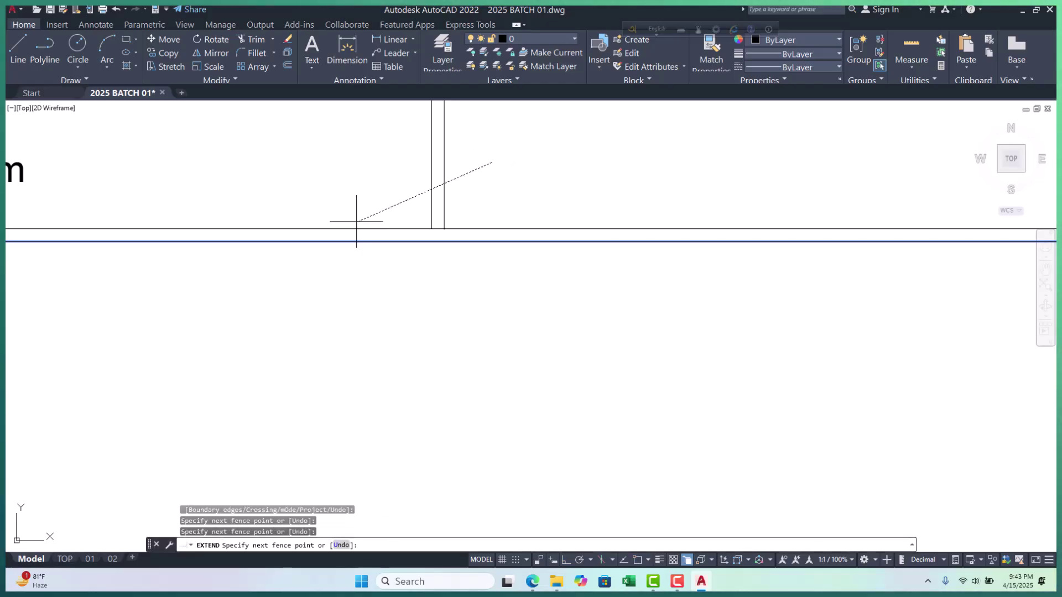
pyautogui.click(356, 225)
pyautogui.press('Return')
pyautogui.press('Escape')
pyautogui.press('Escape')
pyautogui.press('Escape')
pyautogui.scroll(1, 407, 205)
pyautogui.write('tr')
pyautogui.press('Return')
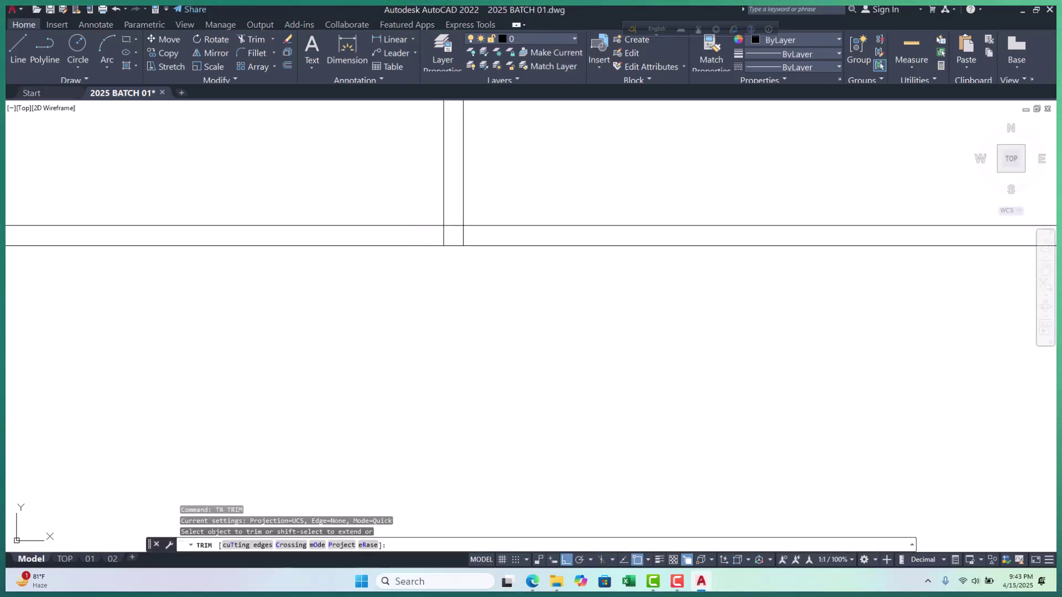
pyautogui.scroll(-4, 363, 296)
pyautogui.press('Escape')
pyautogui.press('Escape')
pyautogui.press('Escape')
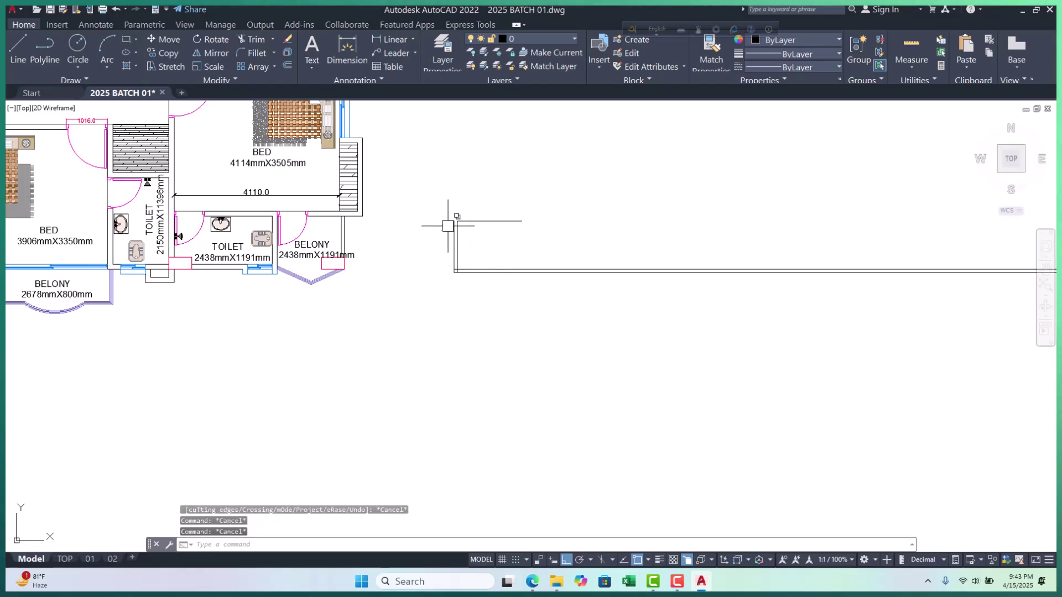
# Examine the reference plan's lower-left corner balcony and adjoining toilet walls, comparing them with the new outline
pyautogui.scroll(2, 448, 225)
pyautogui.press('Escape')
pyautogui.scroll(-5, 486, 269)
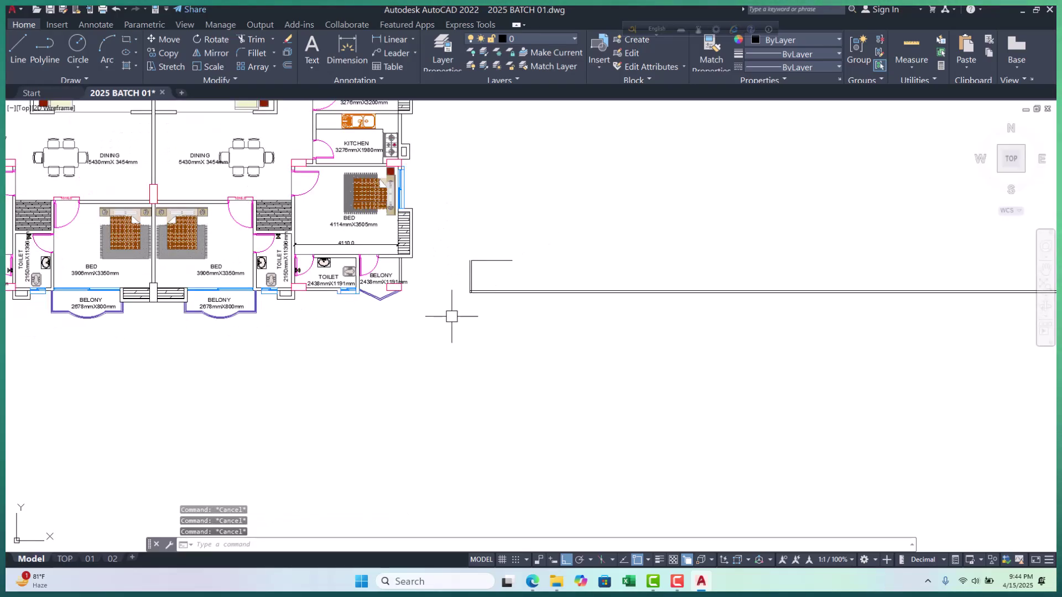
pyautogui.scroll(4, 88, 296)
pyautogui.moveTo(258, 302); pyautogui.dragTo(252, 301, button='middle')
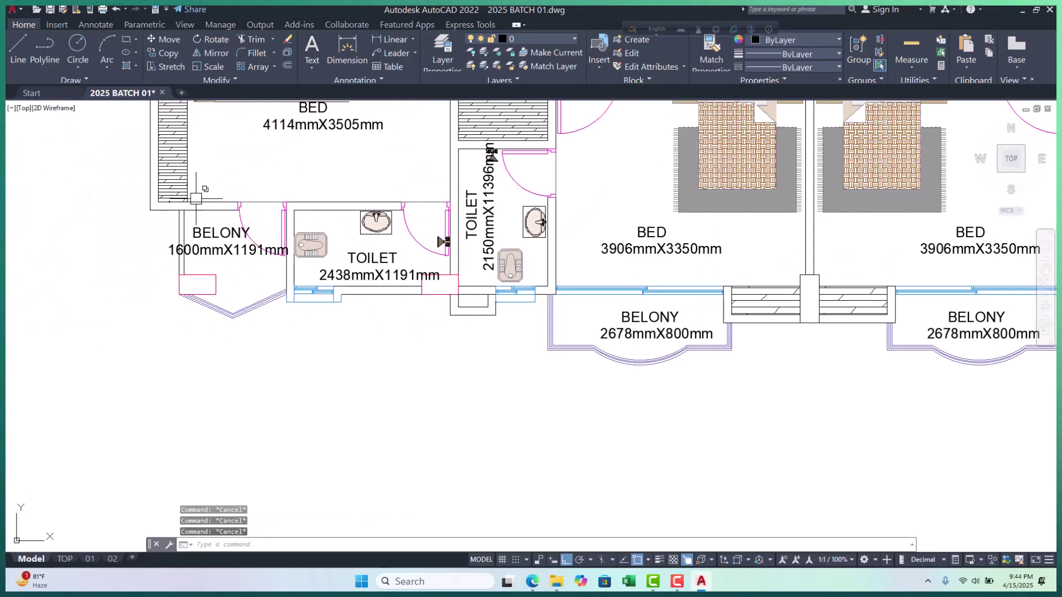
pyautogui.scroll(-5, 171, 238)
pyautogui.scroll(2, 191, 223)
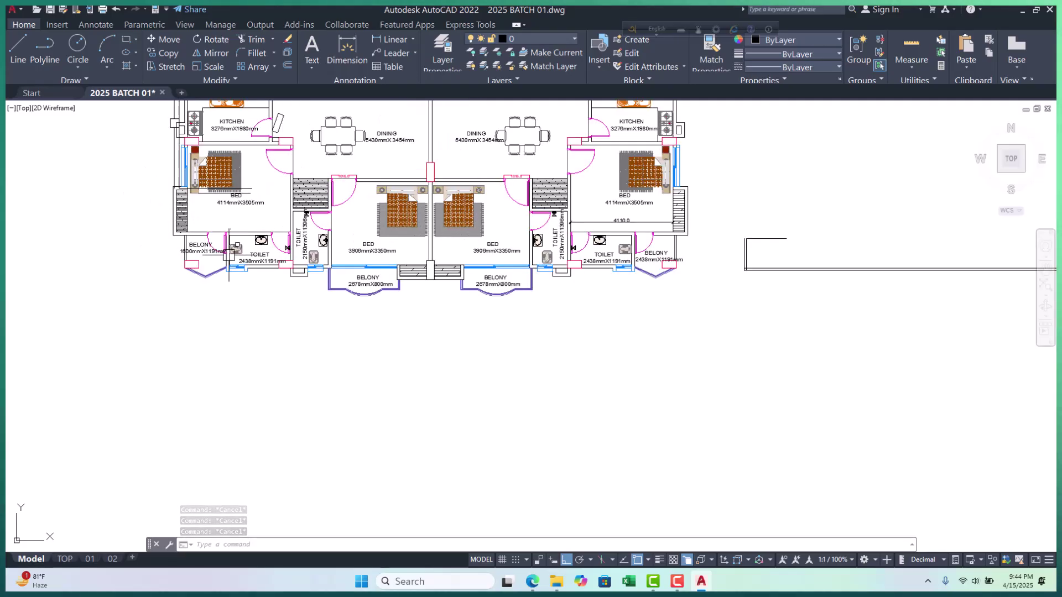
pyautogui.moveTo(563, 257); pyautogui.dragTo(490, 272, button='middle')
pyautogui.scroll(5, 705, 238)
pyautogui.press('Escape')
pyautogui.press('Escape')
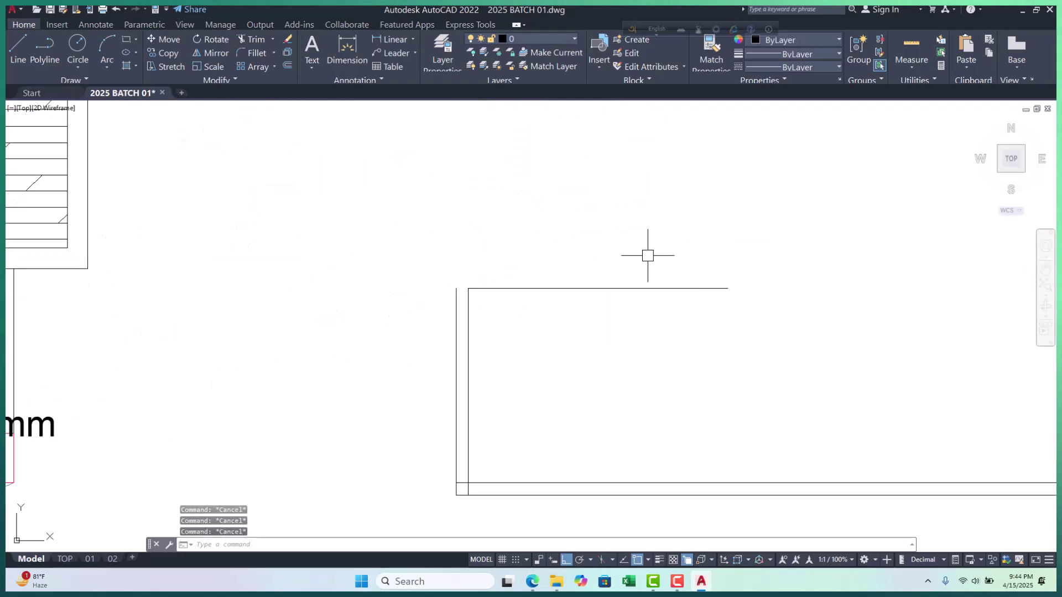
# Offset the top horizontal wall line of the new outline 125 mm upward
pyautogui.write('o')
pyautogui.press('Return')
pyautogui.write('12')
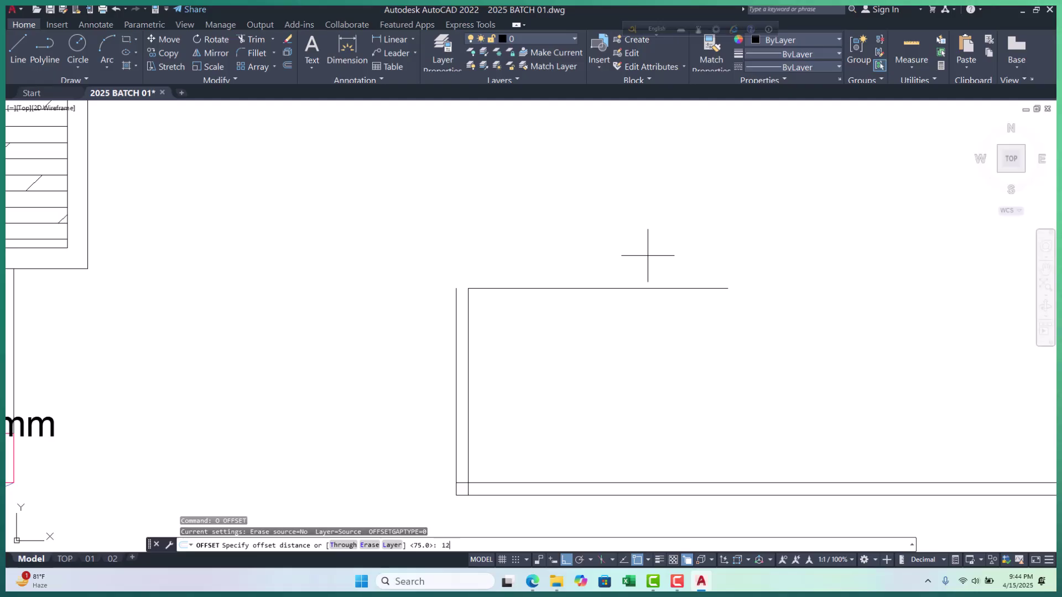
pyautogui.write('5')
pyautogui.press('Return')
pyautogui.click(619, 287)
pyautogui.click(623, 213)
# Fillet the outer top wall line with the outer left wall line to close the corner
pyautogui.press('Return')
pyautogui.write('f')
pyautogui.press('Return')
pyautogui.click(514, 269)
pyautogui.click(457, 387)
pyautogui.scroll(-4, 645, 348)
pyautogui.press('Escape')
pyautogui.press('Escape')
pyautogui.press('Escape')
# Offset the inner left wall line 1200 mm to the right to mark the width of the first space
pyautogui.scroll(-4, 572, 321)
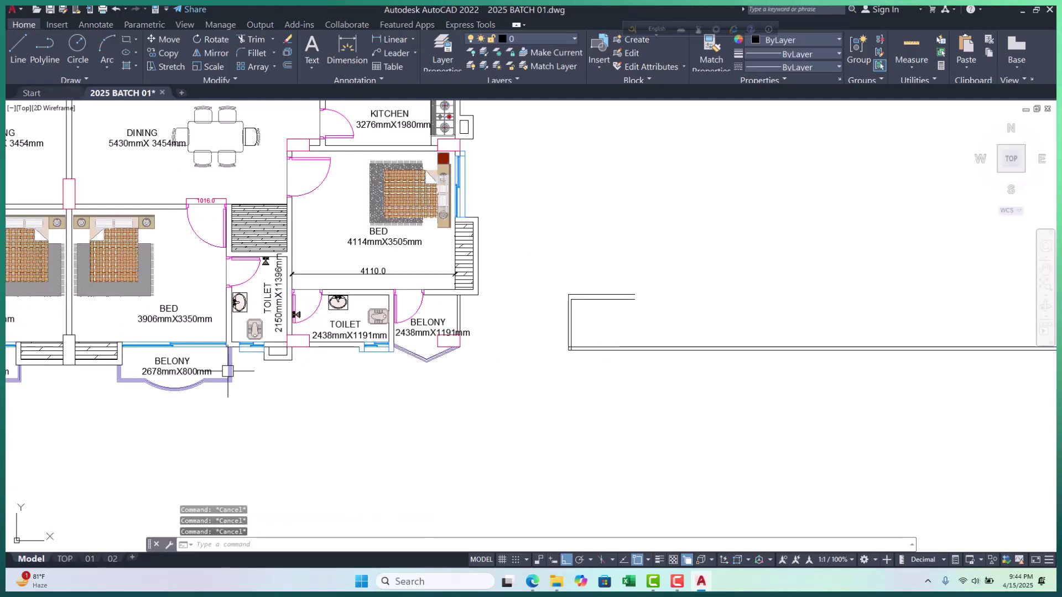
pyautogui.scroll(-2, 73, 329)
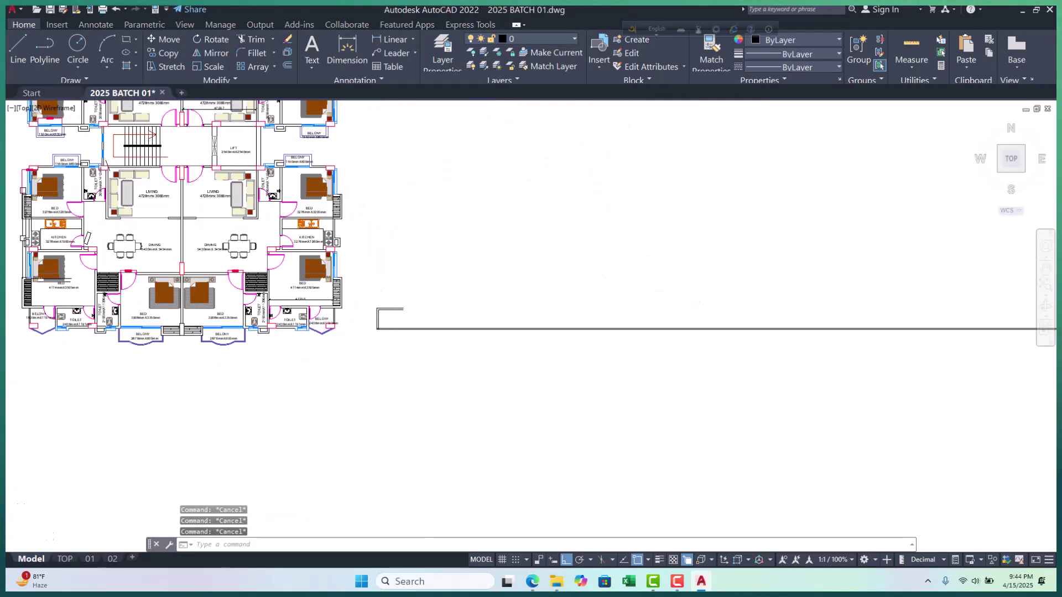
pyautogui.scroll(6, 34, 320)
pyautogui.scroll(-3, 106, 327)
pyautogui.scroll(5, 551, 299)
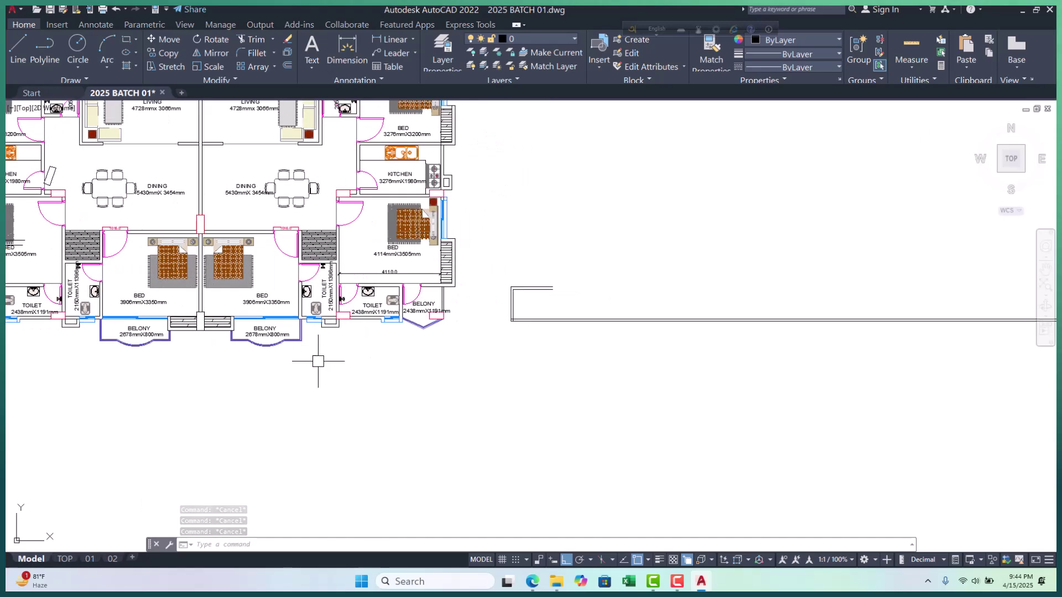
pyautogui.write('o')
pyautogui.press('Return')
pyautogui.write('1200')
pyautogui.press('Return')
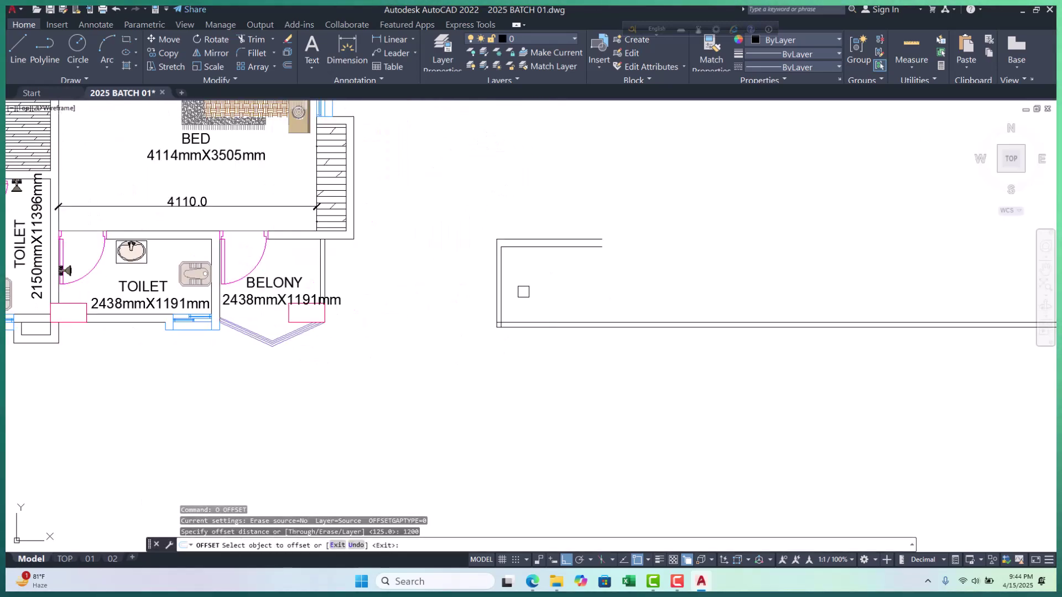
pyautogui.click(504, 277)
pyautogui.click(647, 287)
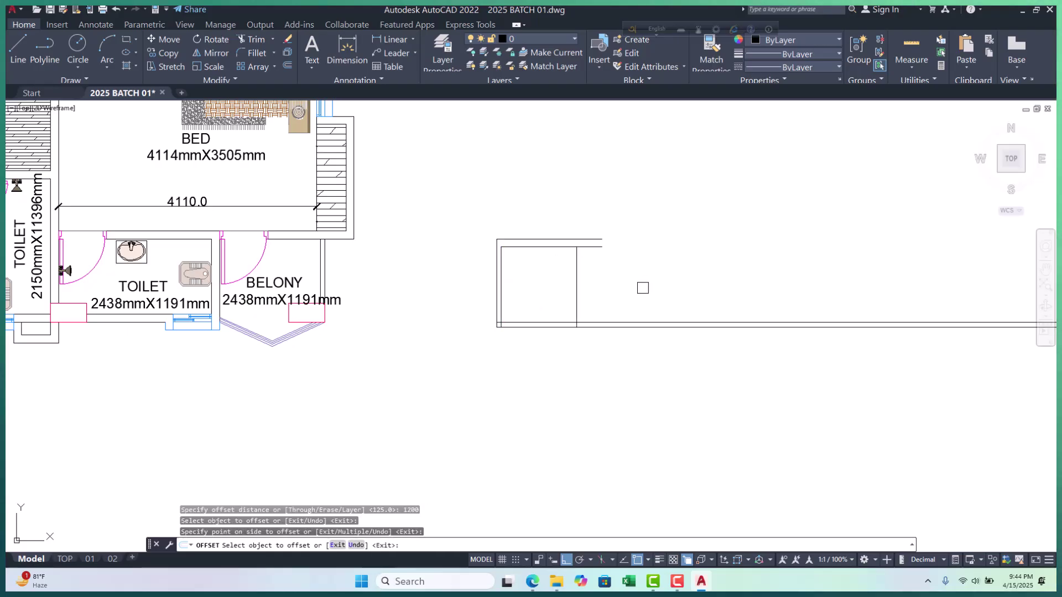
# Offset the new vertical partition line 125 mm to the right to give the wall its thickness
pyautogui.scroll(-2, 619, 297)
pyautogui.scroll(-2, 358, 333)
pyautogui.scroll(2, 62, 343)
pyautogui.scroll(-2, 62, 343)
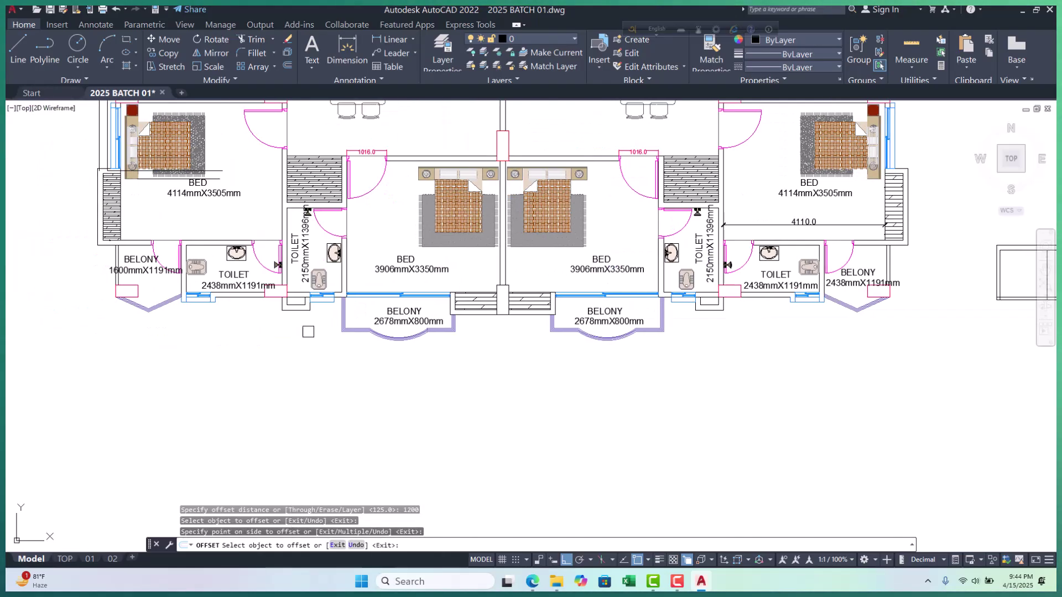
pyautogui.scroll(5, 84, 284)
pyautogui.scroll(-4, 365, 297)
pyautogui.scroll(5, 725, 281)
pyautogui.press('Return')
pyautogui.press('Return')
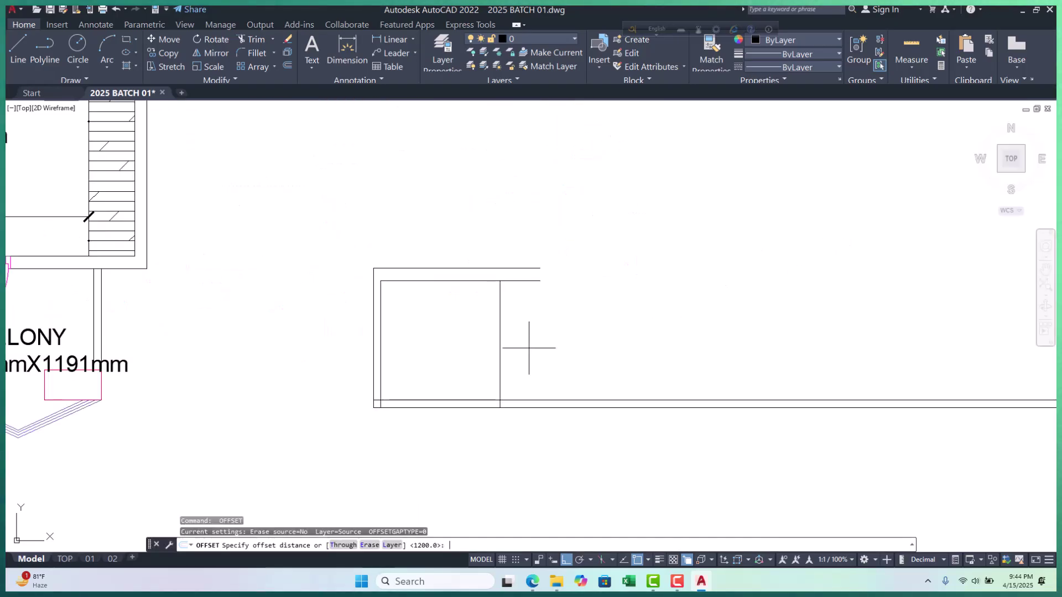
pyautogui.write('125')
pyautogui.press('Return')
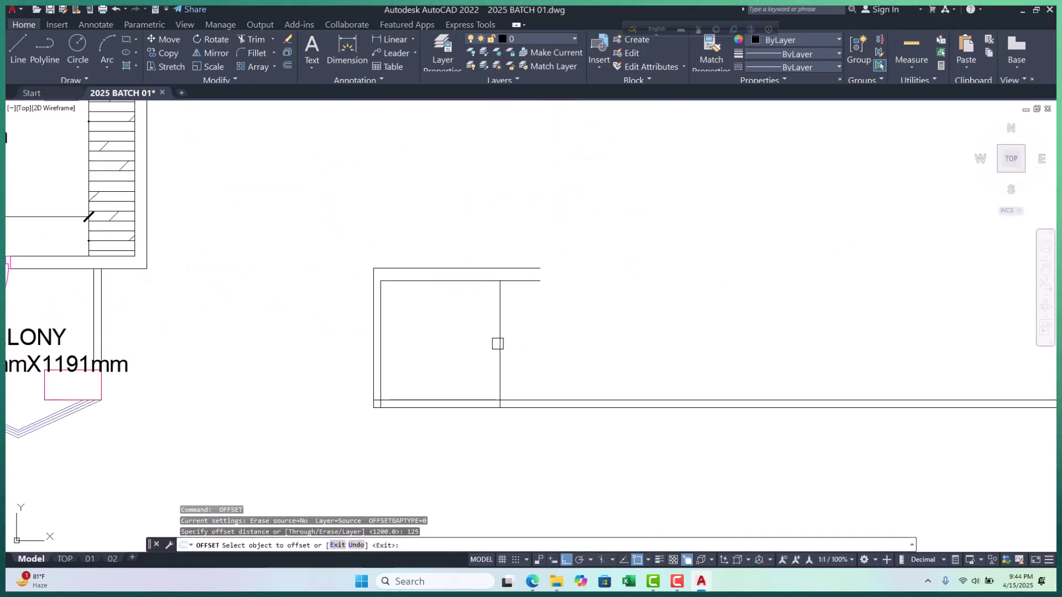
pyautogui.click(500, 343)
pyautogui.click(506, 335)
pyautogui.press('Escape')
pyautogui.press('Escape')
# Extend the two vertical partition wall lines up to the outer top wall line
pyautogui.click(494, 271)
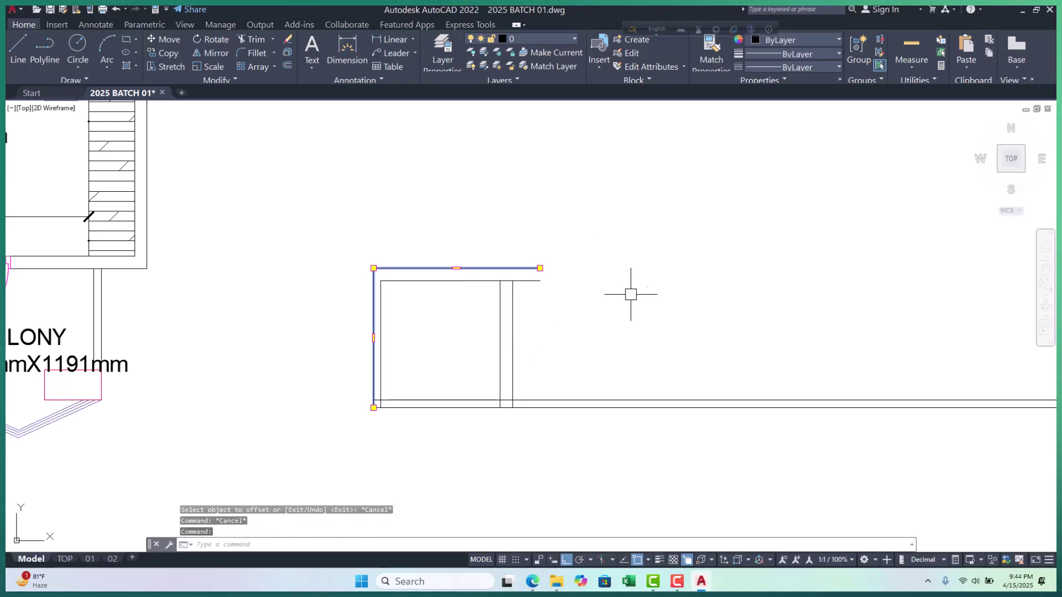
pyautogui.write('ex')
pyautogui.press('Return')
pyautogui.click(631, 295)
pyautogui.click(440, 322)
pyautogui.press('Return')
pyautogui.press('Escape')
pyautogui.press('Escape')
pyautogui.press('Escape')
# Examine the toilet, bedroom and balcony size labels along the reference plan's lower edge
pyautogui.scroll(-2, 611, 355)
pyautogui.moveTo(611, 355); pyautogui.dragTo(685, 335, button='middle')
pyautogui.scroll(-3, 356, 331)
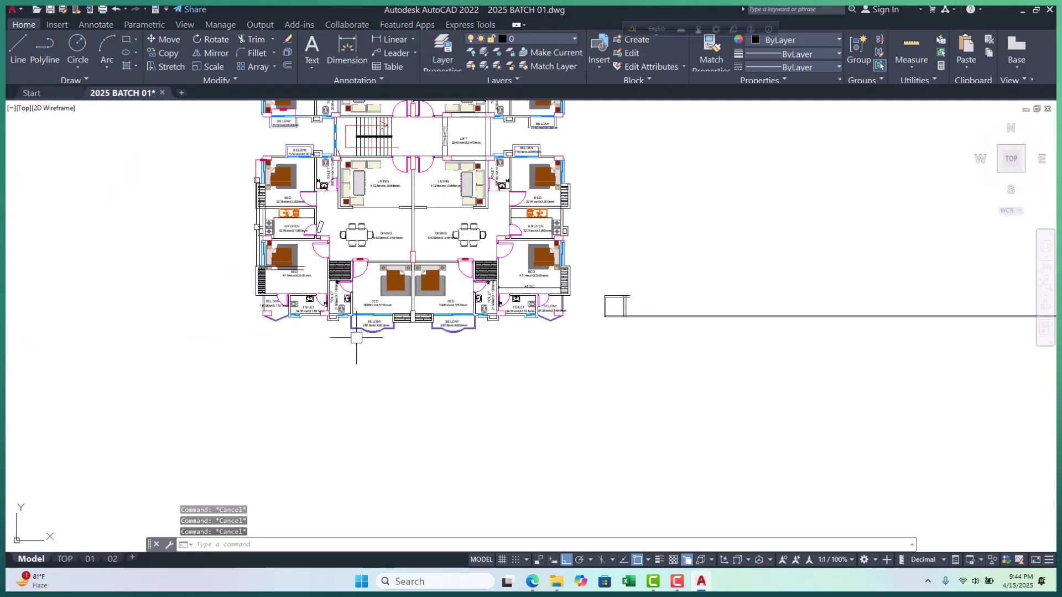
pyautogui.scroll(4, 324, 316)
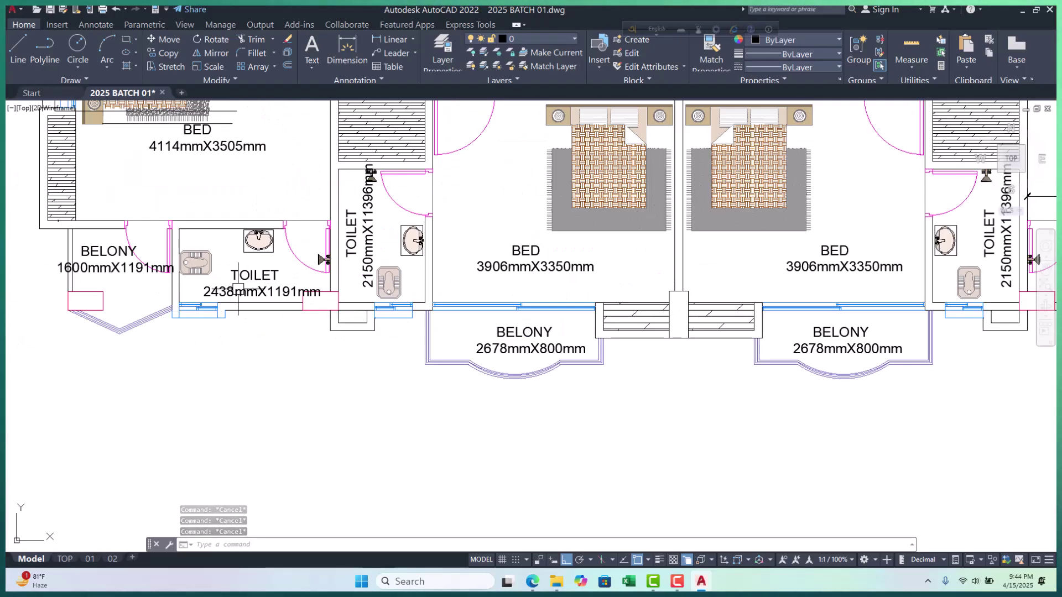
pyautogui.scroll(4, 259, 293)
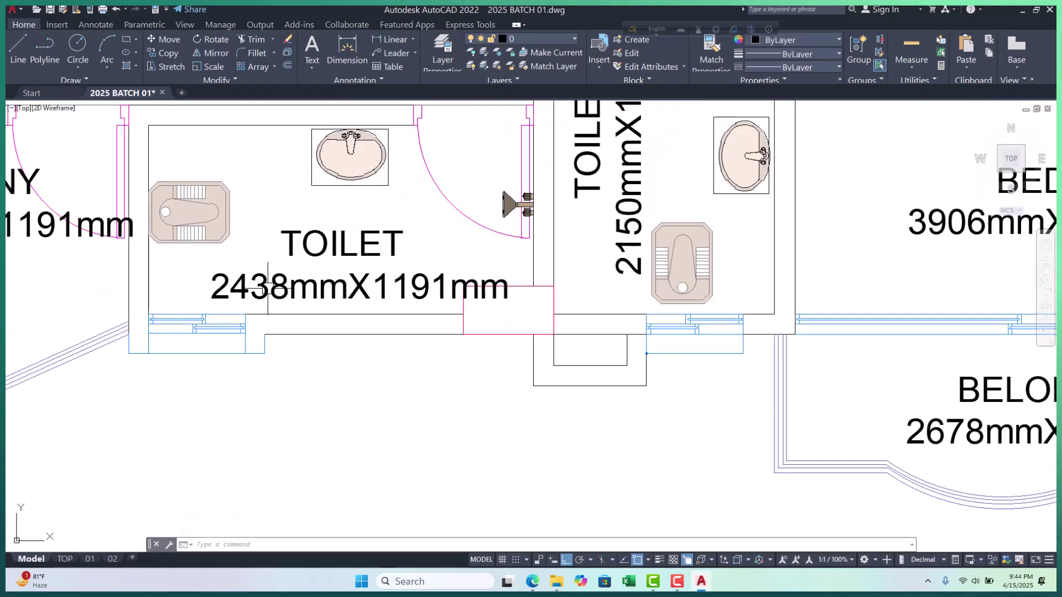
pyautogui.scroll(-5, 271, 293)
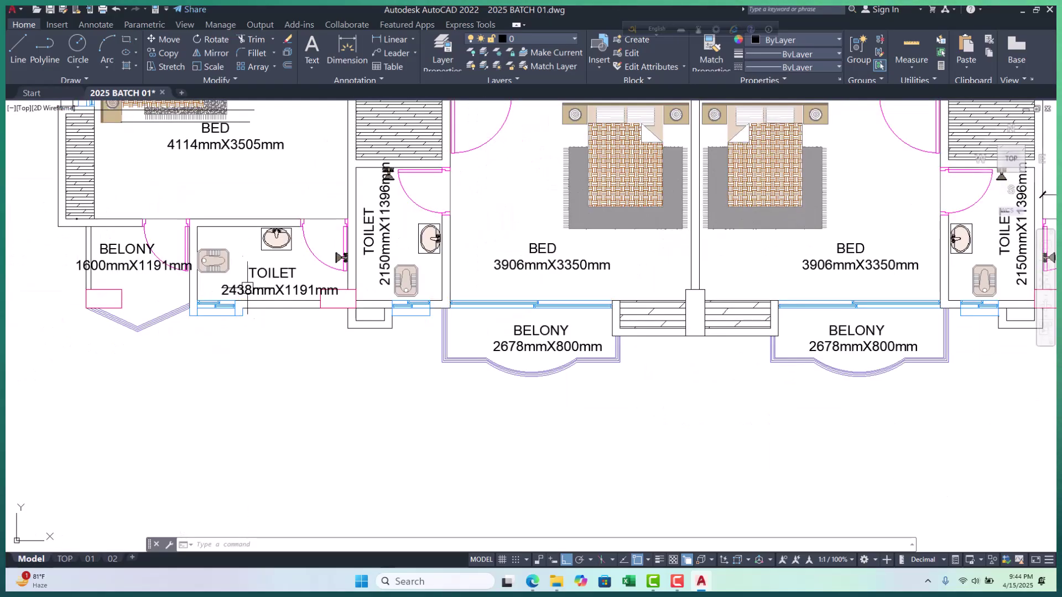
pyautogui.moveTo(272, 312); pyautogui.dragTo(244, 327, button='middle')
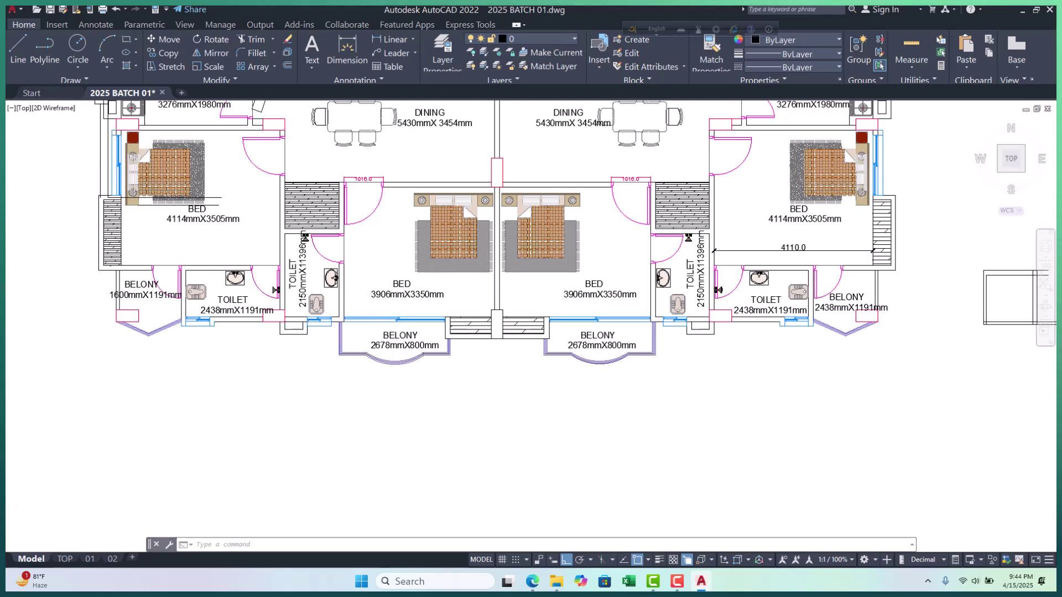
pyautogui.scroll(3, 392, 337)
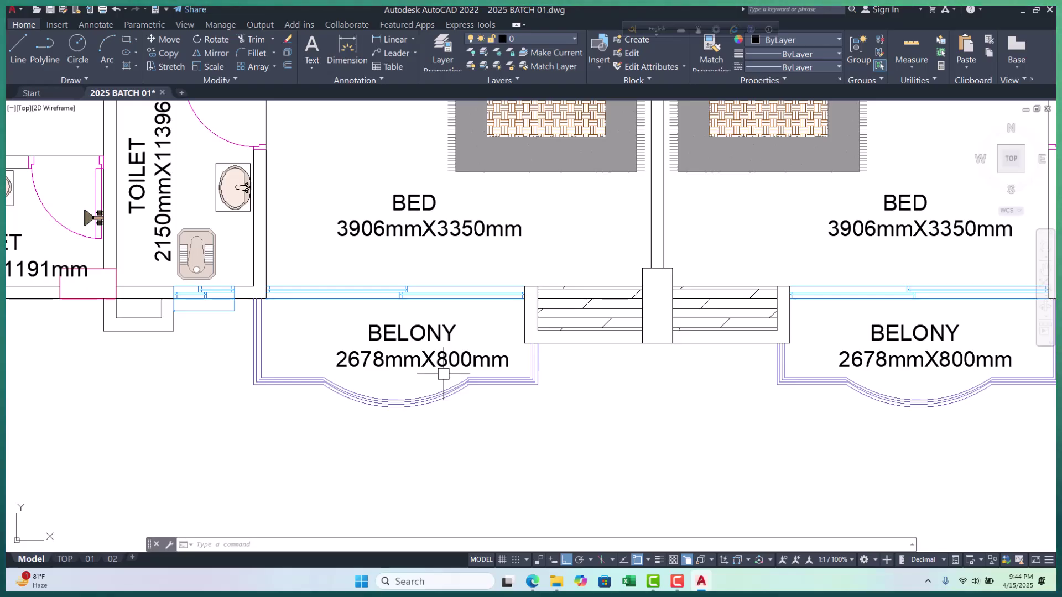
pyautogui.scroll(2, 377, 228)
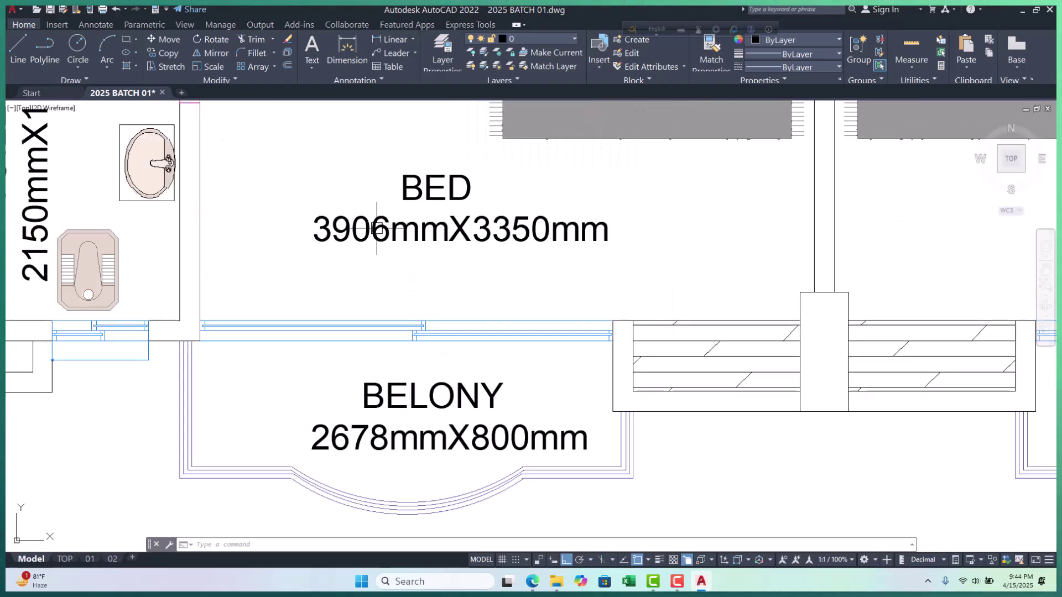
pyautogui.scroll(2, 376, 229)
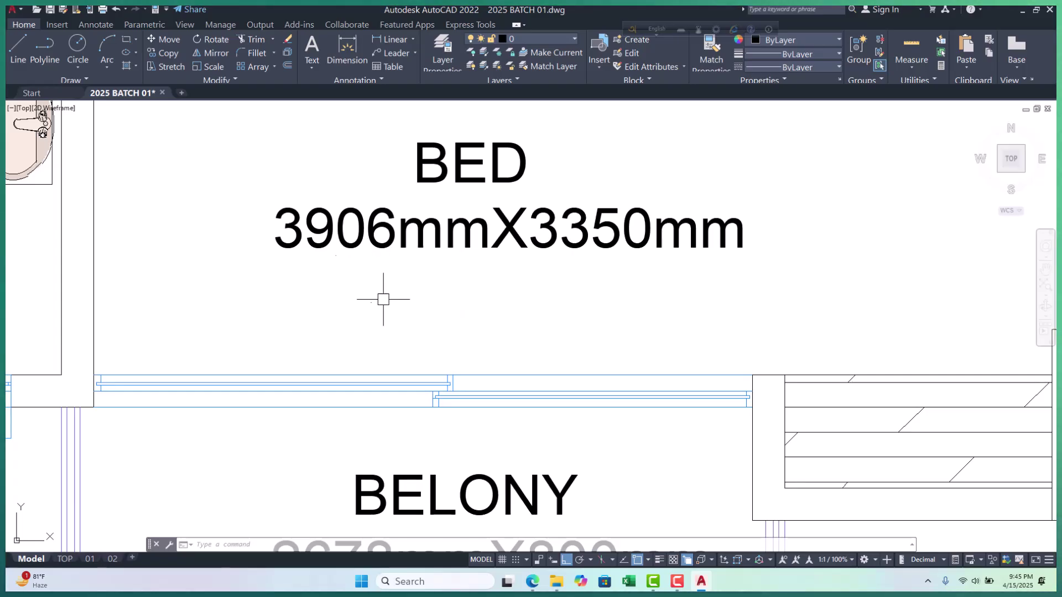
pyautogui.scroll(-5, 513, 286)
pyautogui.moveTo(498, 297); pyautogui.dragTo(529, 298, button='middle')
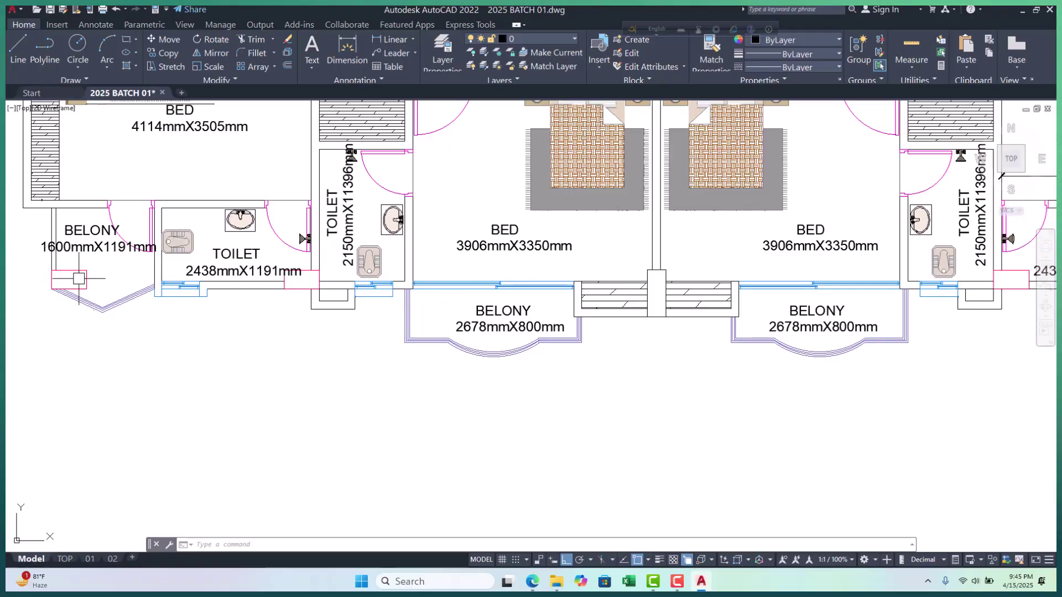
# Examine the size label of the lower-left corner balcony and the neighbouring toilet in the reference plan
pyautogui.scroll(5, 119, 247)
pyautogui.click(277, 249)
pyautogui.scroll(3, 277, 250)
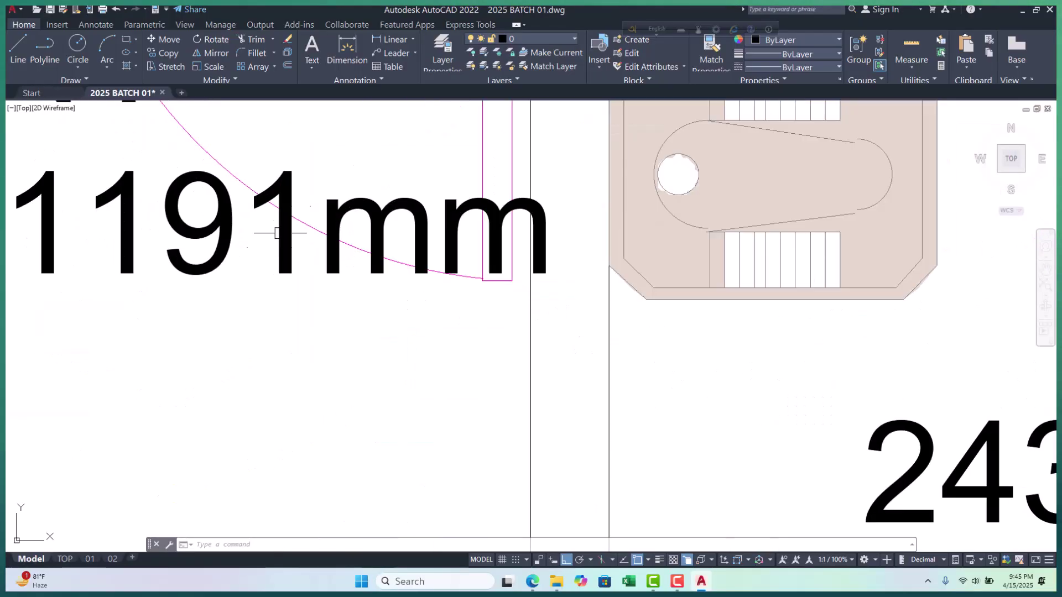
pyautogui.scroll(-3, 289, 282)
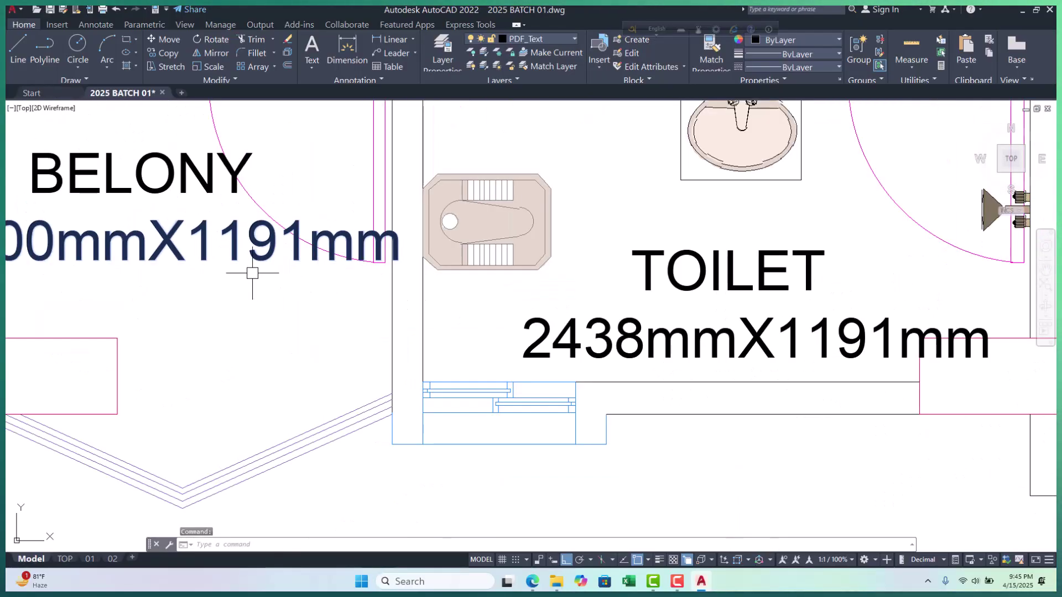
pyautogui.press('Escape')
pyautogui.press('Escape')
pyautogui.scroll(-2, 252, 272)
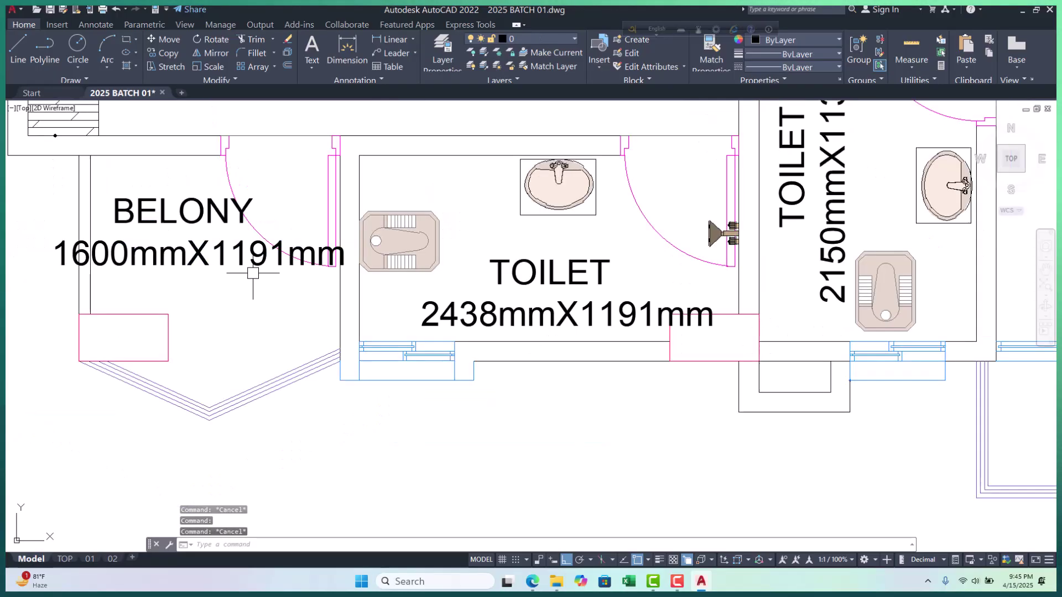
pyautogui.scroll(-4, 371, 310)
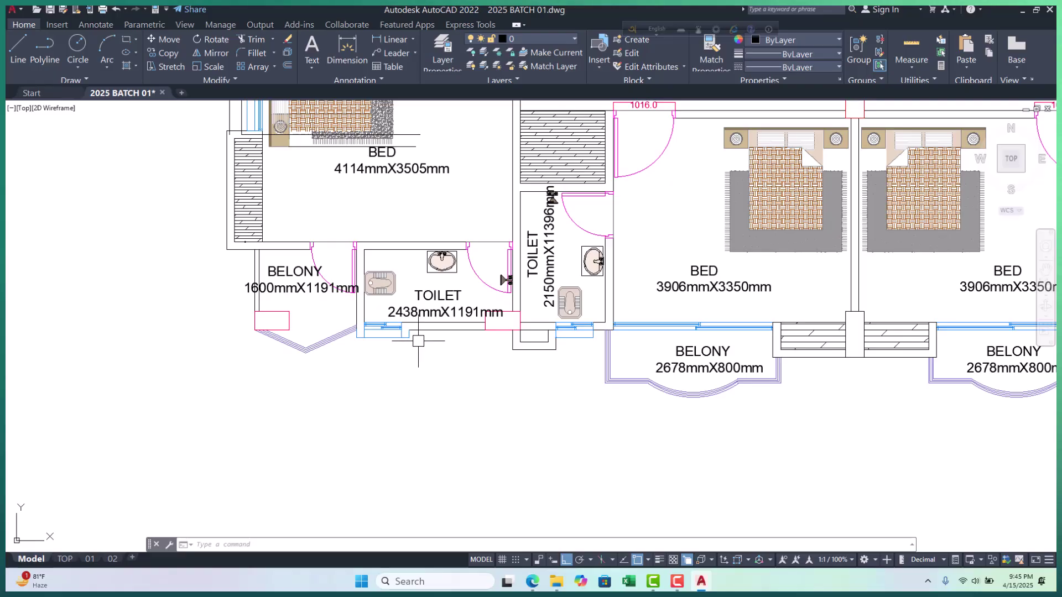
# Examine the toilet, balcony and window layout along the reference plan's lower-left edge
pyautogui.moveTo(489, 341); pyautogui.dragTo(478, 343, button='middle')
pyautogui.moveTo(393, 331); pyautogui.dragTo(388, 331, button='middle')
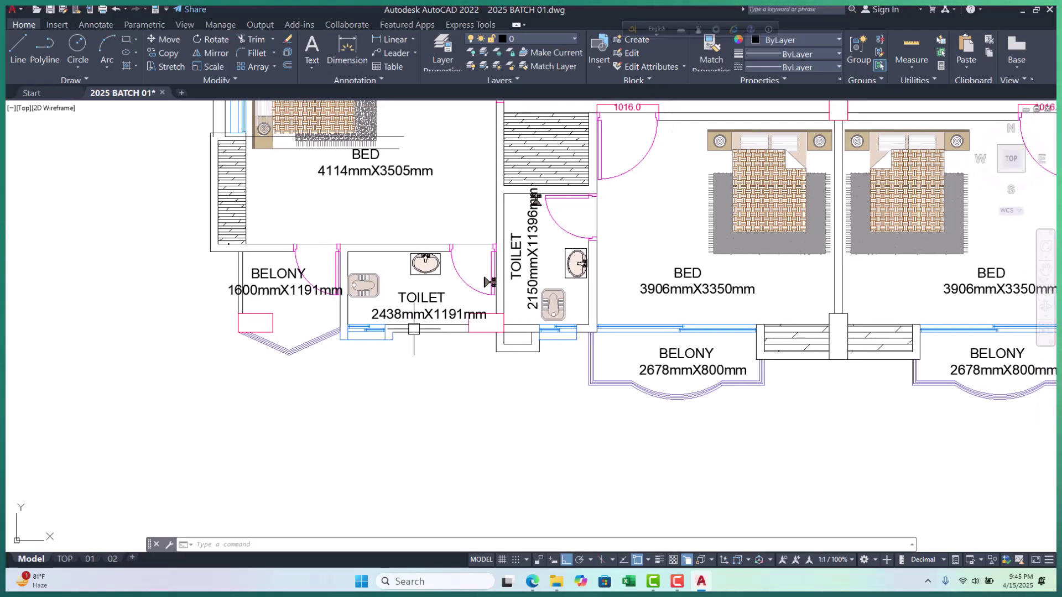
pyautogui.scroll(-5, 414, 329)
pyautogui.scroll(5, 505, 354)
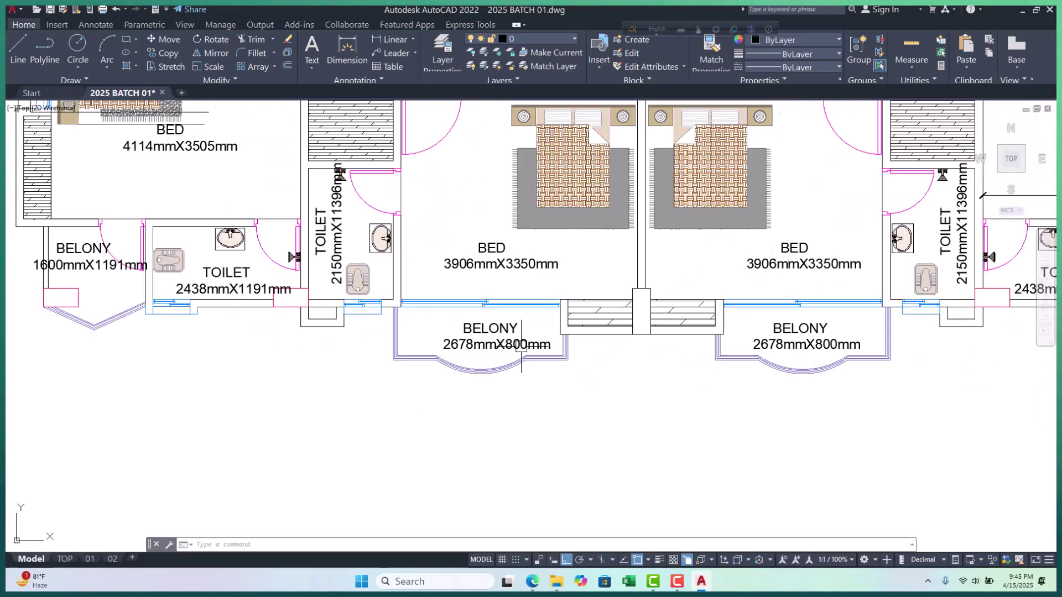
pyautogui.scroll(-6, 505, 355)
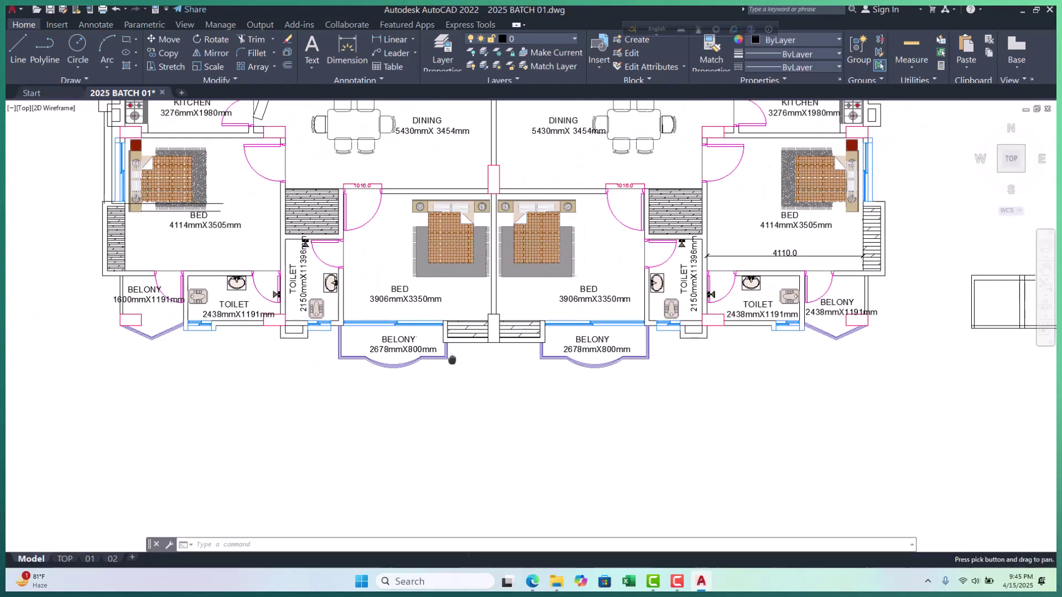
pyautogui.scroll(6, 556, 341)
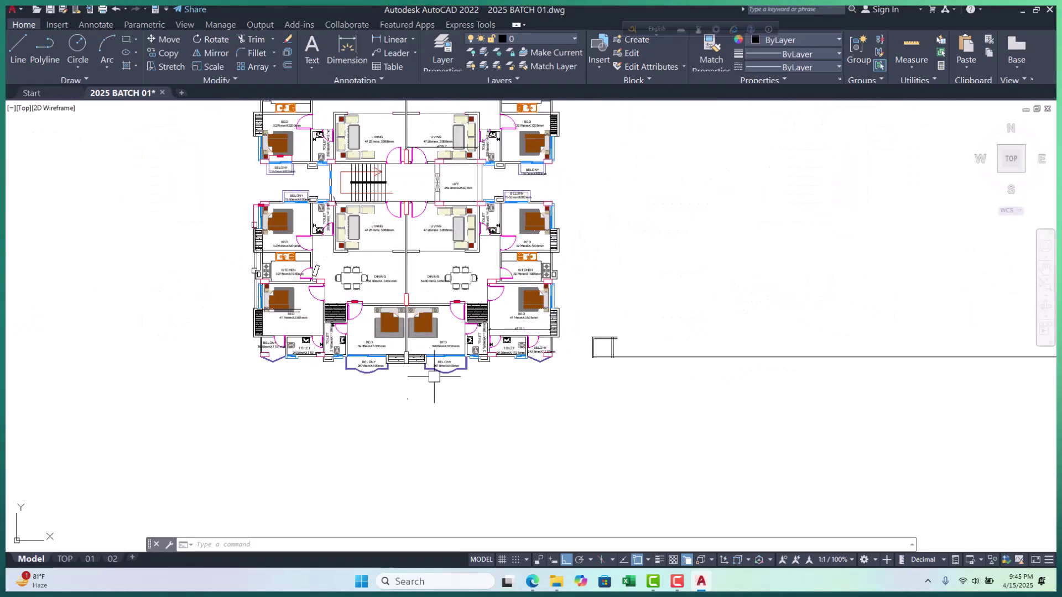
pyautogui.scroll(-5, 311, 336)
pyautogui.scroll(-2, 230, 360)
pyautogui.scroll(7, 355, 296)
pyautogui.scroll(4, 355, 295)
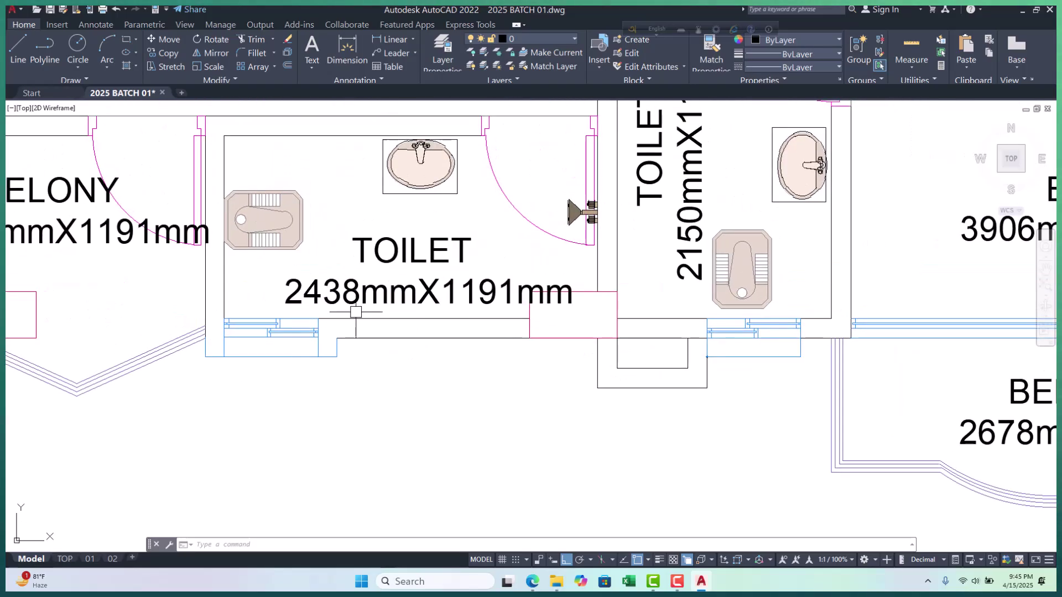
pyautogui.scroll(-5, 350, 295)
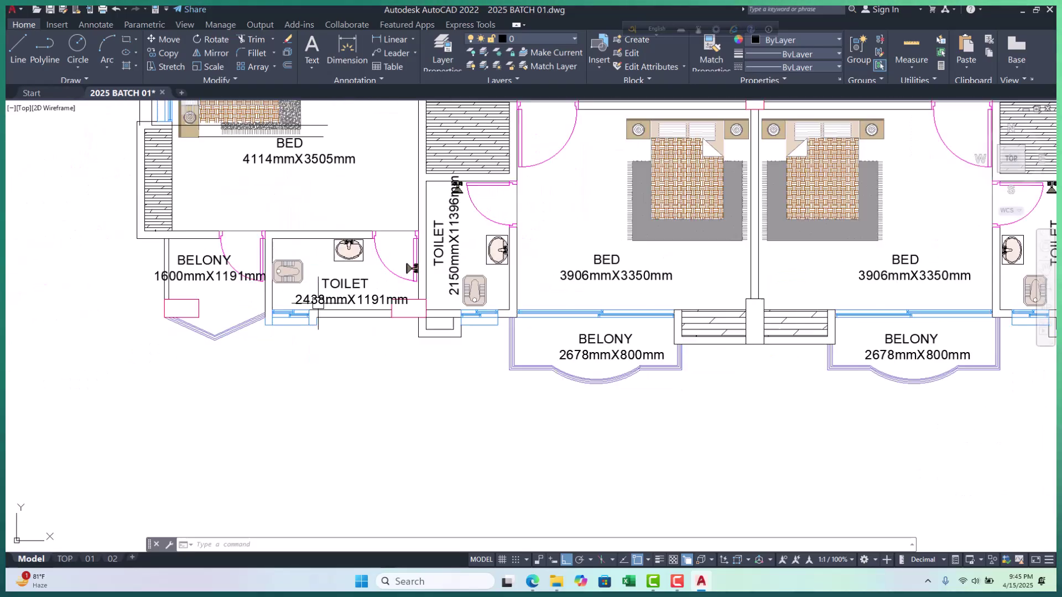
pyautogui.scroll(-8, 354, 299)
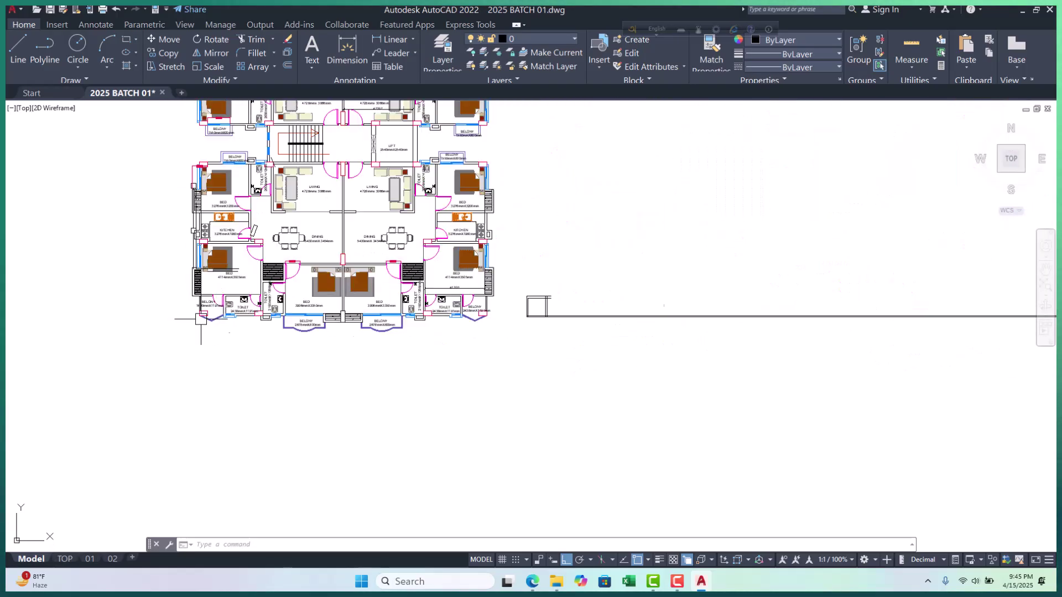
# Offset the right line of the existing partition wall 2440 mm to the right to set the toilet's width
pyautogui.scroll(3, 550, 303)
pyautogui.scroll(6, 550, 303)
pyautogui.press('Escape')
pyautogui.press('Escape')
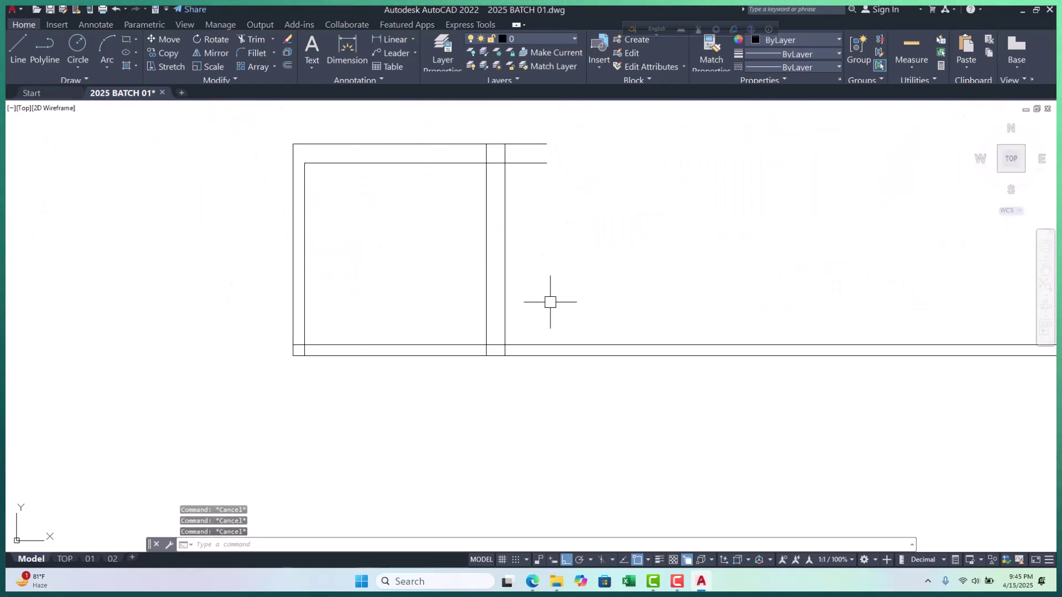
pyautogui.write('o')
pyautogui.press('Return')
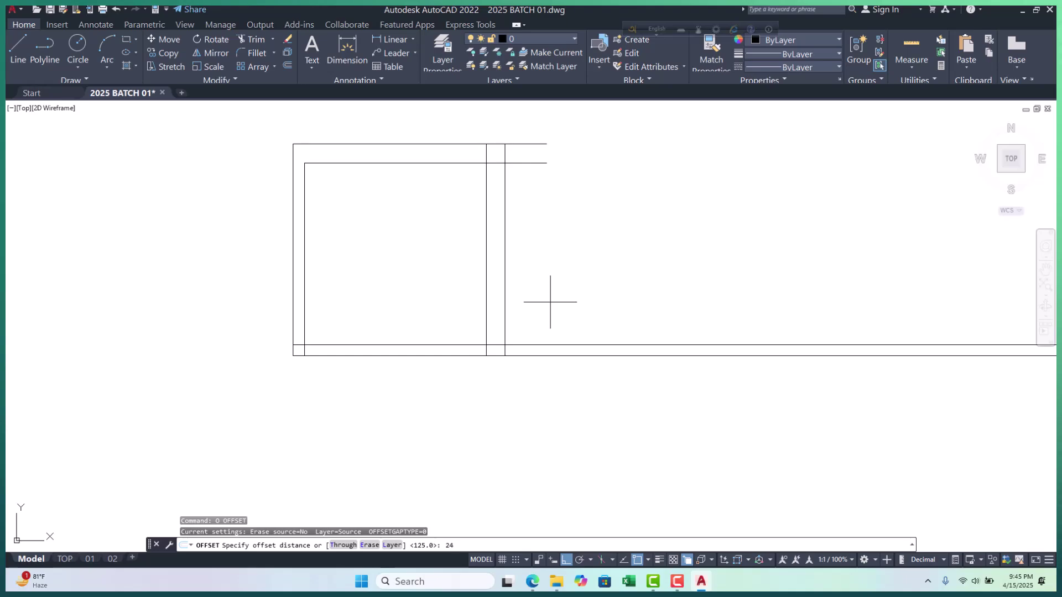
pyautogui.press('Return')
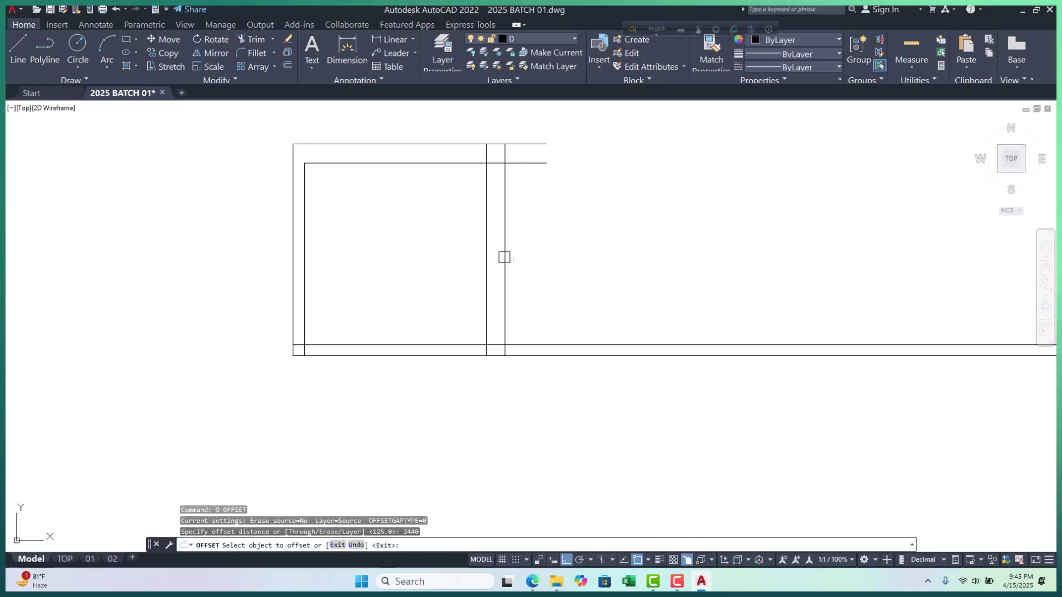
pyautogui.click(500, 259)
pyautogui.click(541, 258)
# Examine the partition between the lower-left toilet and the neighbouring toilet and bedroom in the reference plan
pyautogui.scroll(-5, 543, 303)
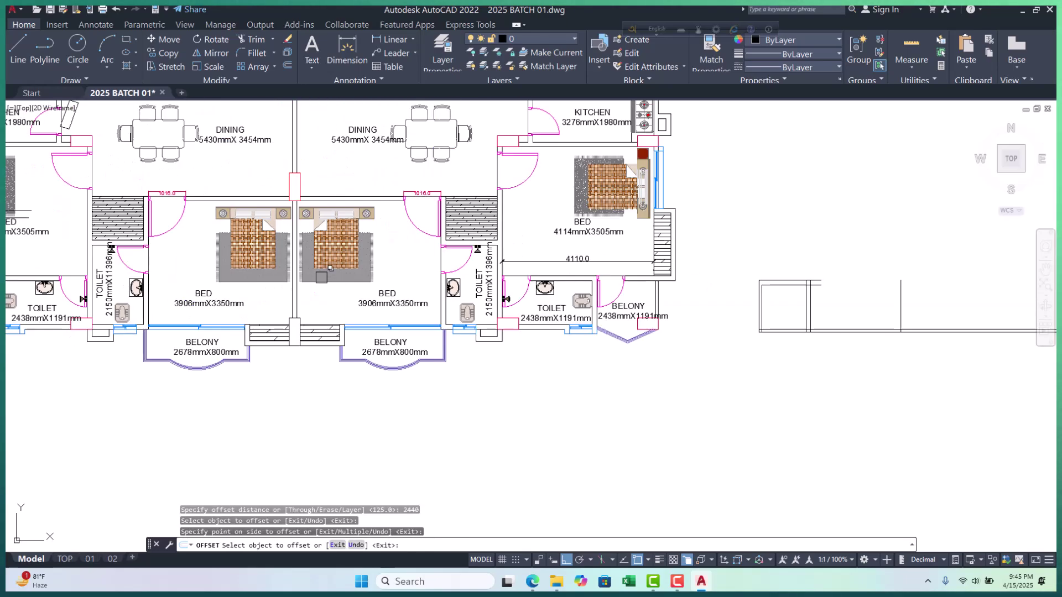
pyautogui.moveTo(321, 278); pyautogui.dragTo(423, 277, button='middle')
pyautogui.scroll(2, 186, 310)
pyautogui.moveTo(177, 285); pyautogui.dragTo(219, 338, button='middle')
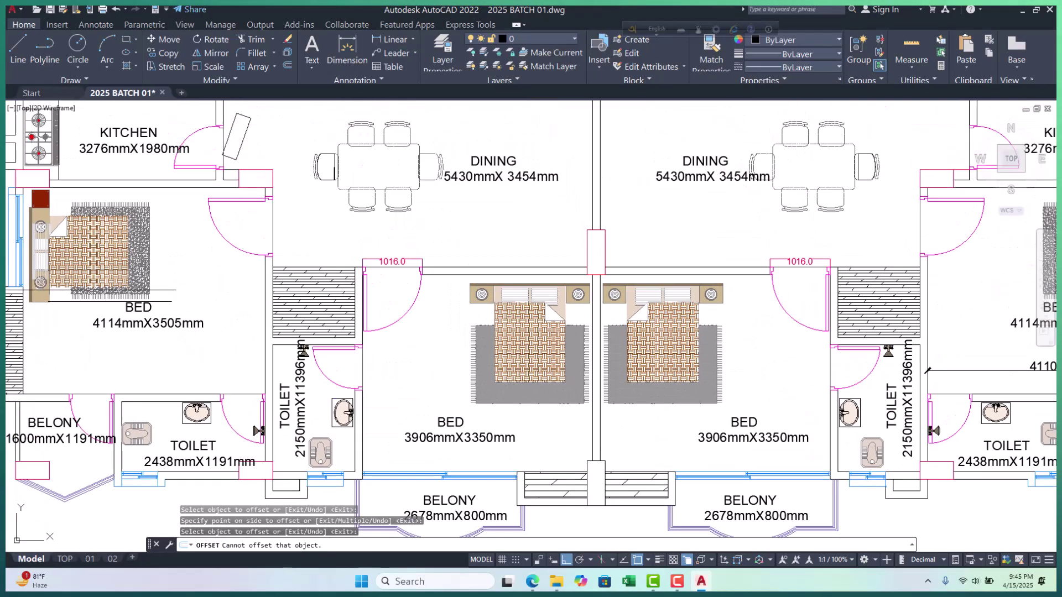
pyautogui.click(277, 258)
pyautogui.scroll(-2, 277, 258)
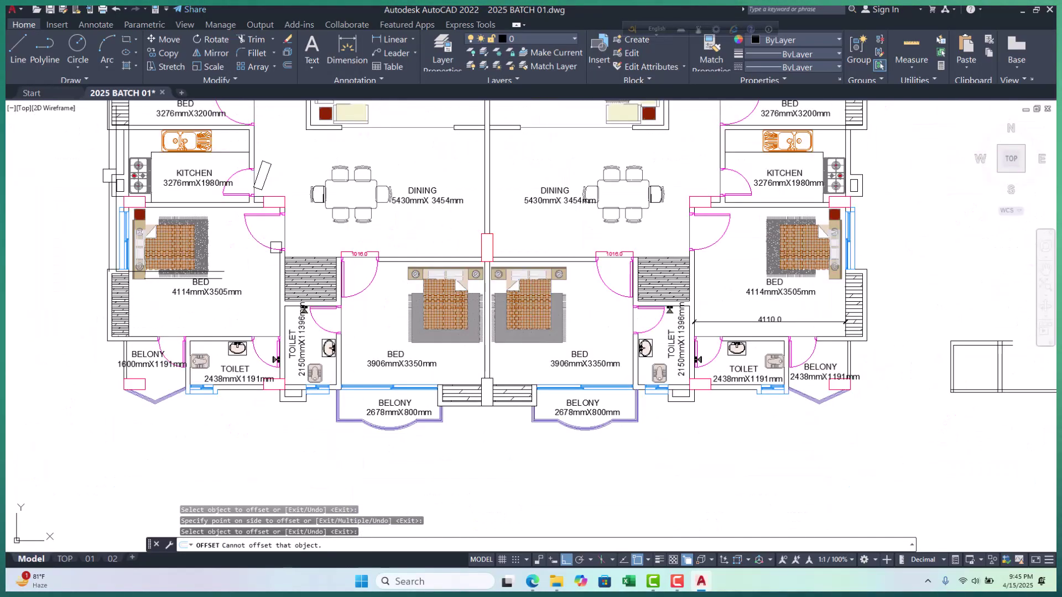
pyautogui.scroll(-4, 282, 209)
pyautogui.scroll(5, 597, 271)
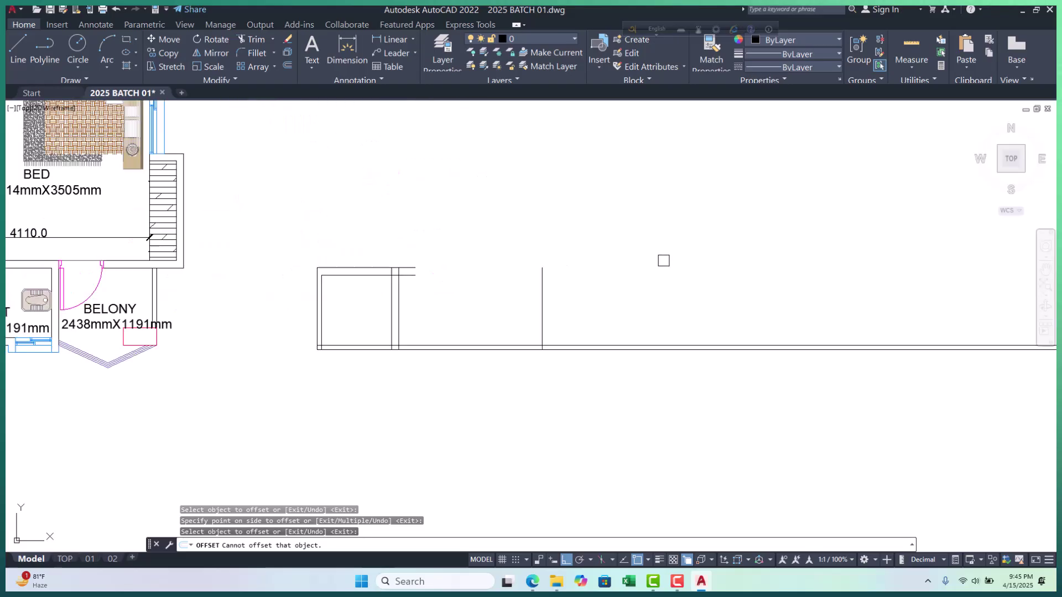
# Offset the new vertical line on the toilet's right side 125 mm to the right for the wall thickness
pyautogui.press('Return')
pyautogui.press('Return')
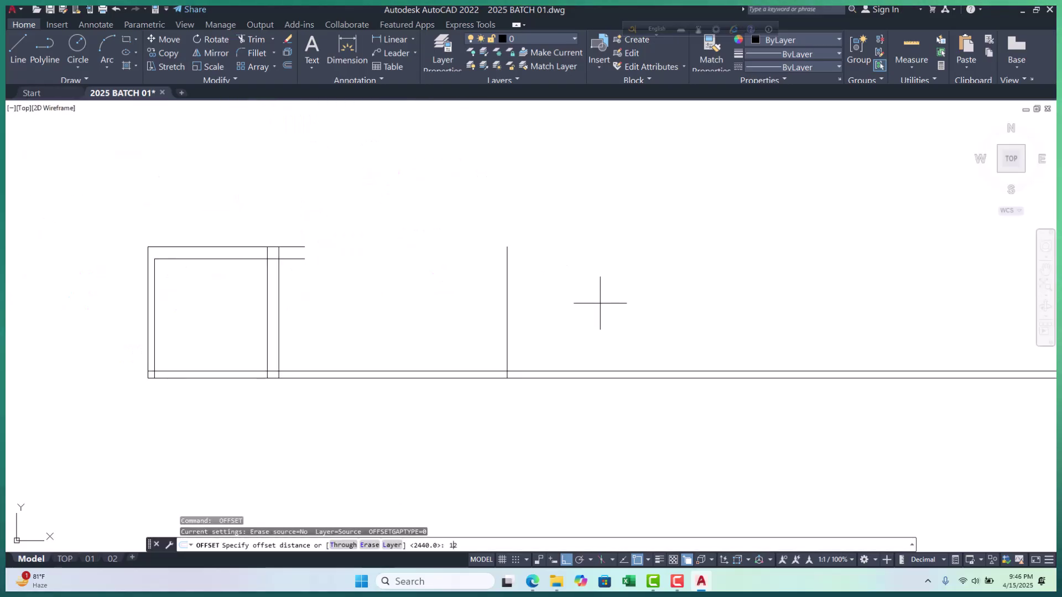
pyautogui.write('125')
pyautogui.press('Return')
pyautogui.click(507, 303)
pyautogui.click(576, 298)
pyautogui.scroll(-5, 584, 358)
pyautogui.press('Escape')
pyautogui.press('Escape')
# Extend the two upper horizontal wall lines to the outer line of the toilet's new right-hand wall
pyautogui.scroll(-2, 583, 358)
pyautogui.scroll(4, 719, 353)
pyautogui.scroll(-2, 830, 353)
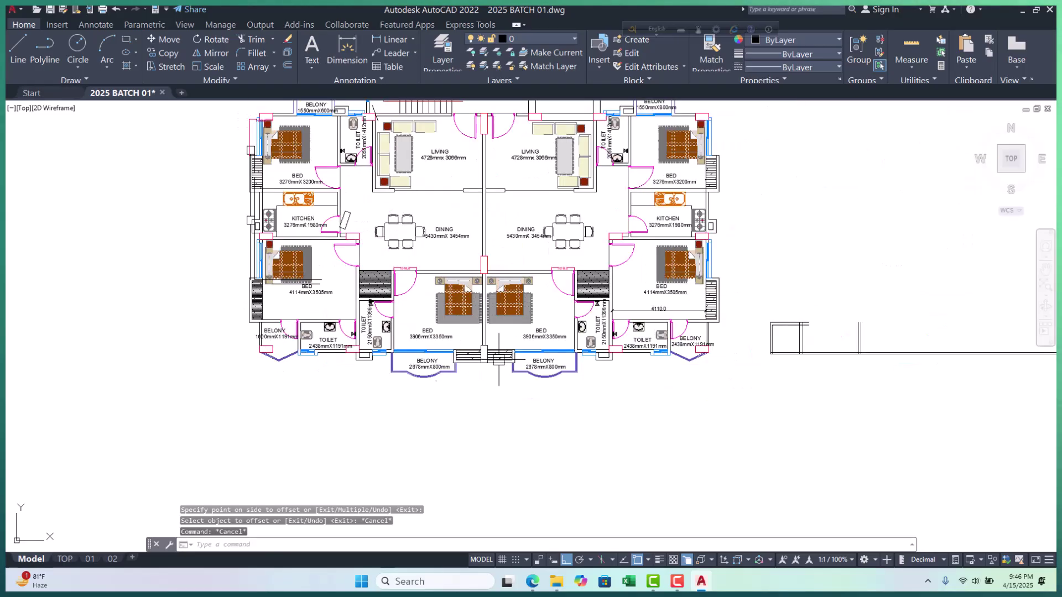
pyautogui.scroll(5, 606, 316)
pyautogui.click(595, 301)
pyautogui.write('ex')
pyautogui.press('Return')
pyautogui.moveTo(371, 235); pyautogui.dragTo(377, 293)
pyautogui.press('Return')
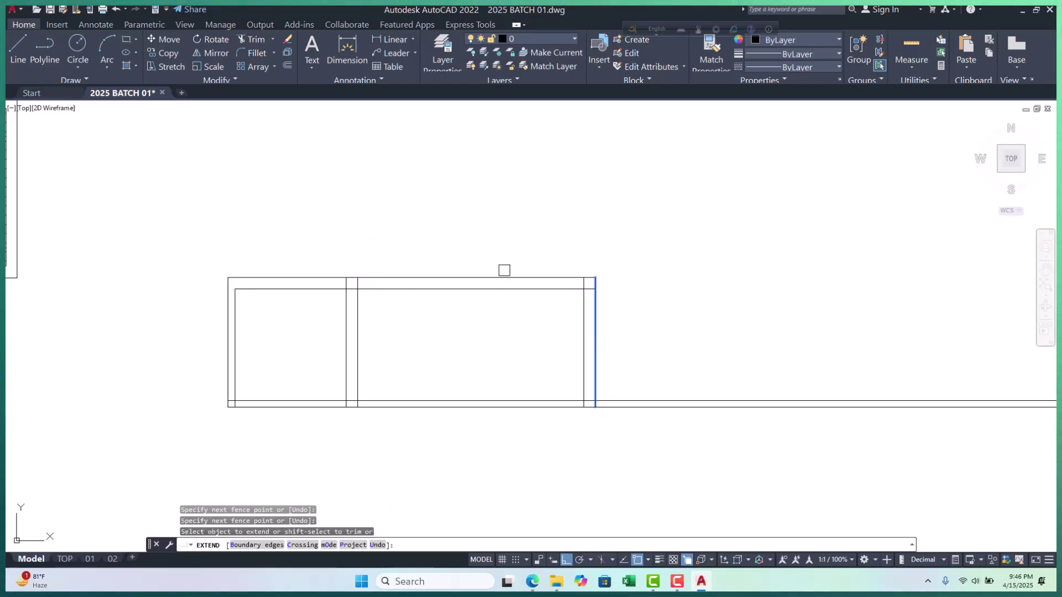
pyautogui.scroll(-5, 631, 305)
pyautogui.press('Escape')
pyautogui.press('Escape')
pyautogui.press('Escape')
# Examine the lower-left bedroom's size label and its walls above the balcony and toilet in the reference plan
pyautogui.scroll(3, 267, 257)
pyautogui.scroll(2, 276, 283)
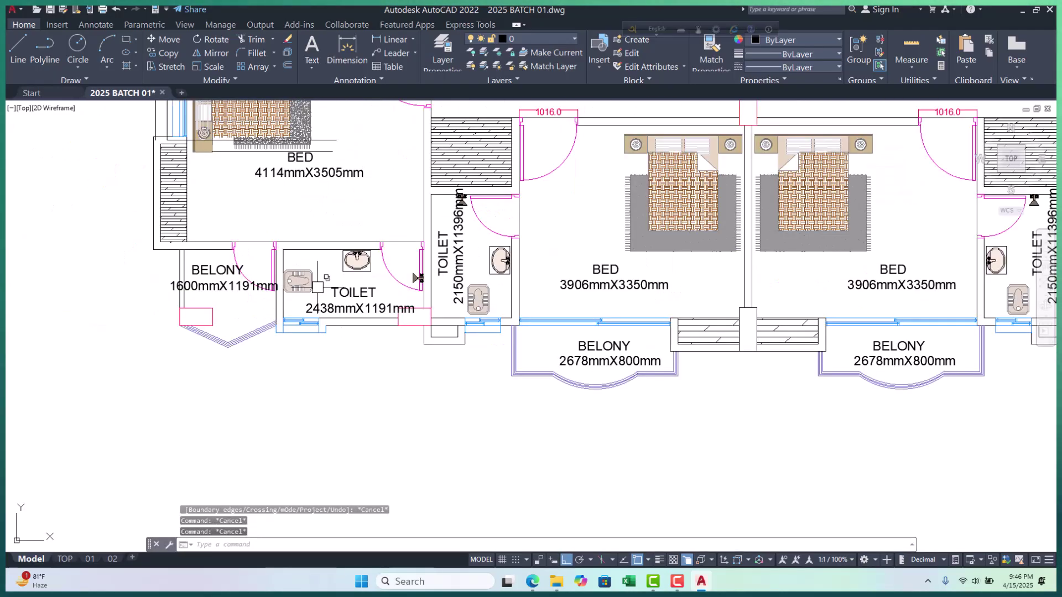
pyautogui.scroll(-5, 250, 342)
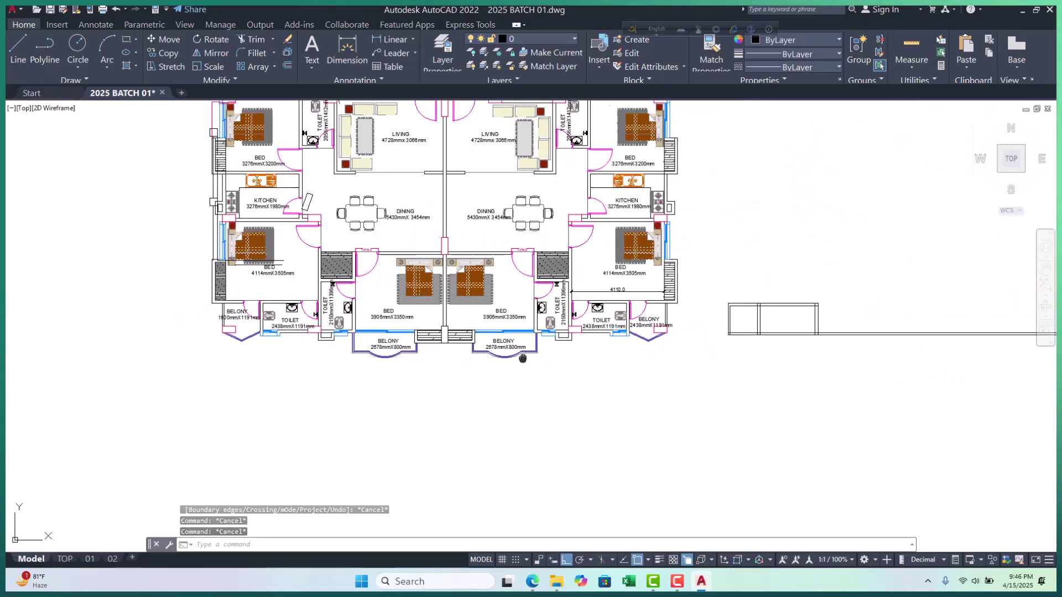
pyautogui.scroll(2, 250, 332)
pyautogui.scroll(3, 249, 306)
pyautogui.scroll(2, 250, 306)
pyautogui.scroll(-2, 310, 343)
pyautogui.scroll(-3, 339, 292)
pyautogui.scroll(4, 339, 260)
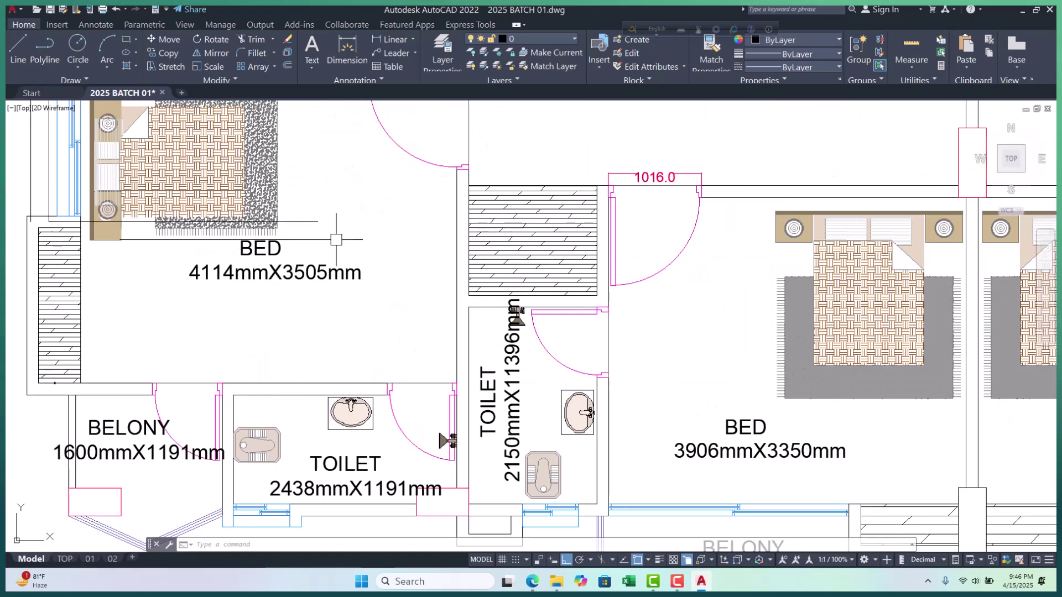
pyautogui.moveTo(334, 232); pyautogui.dragTo(348, 290, button='middle')
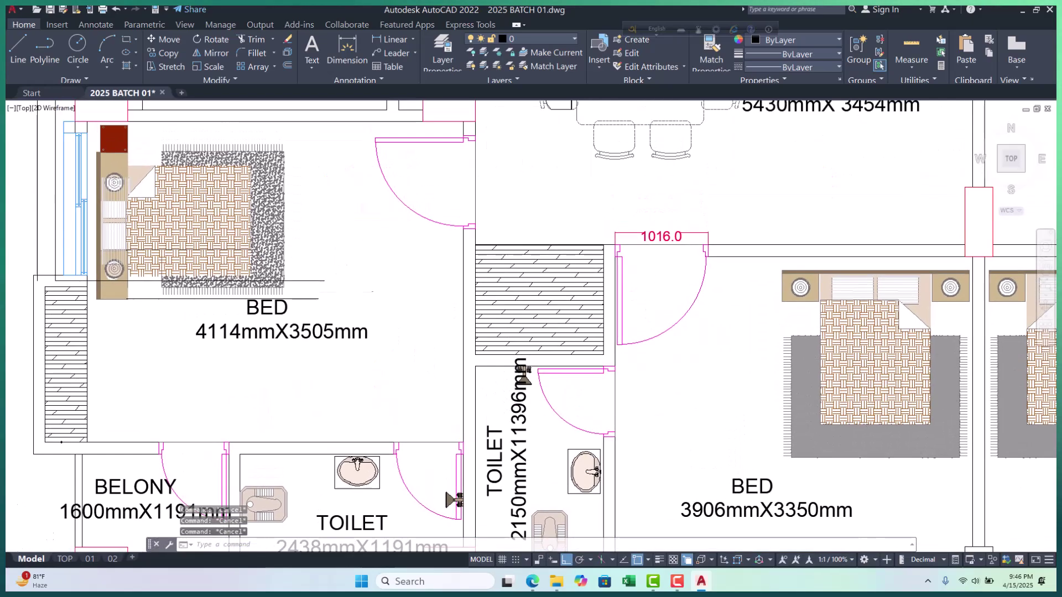
pyautogui.scroll(-2, 354, 307)
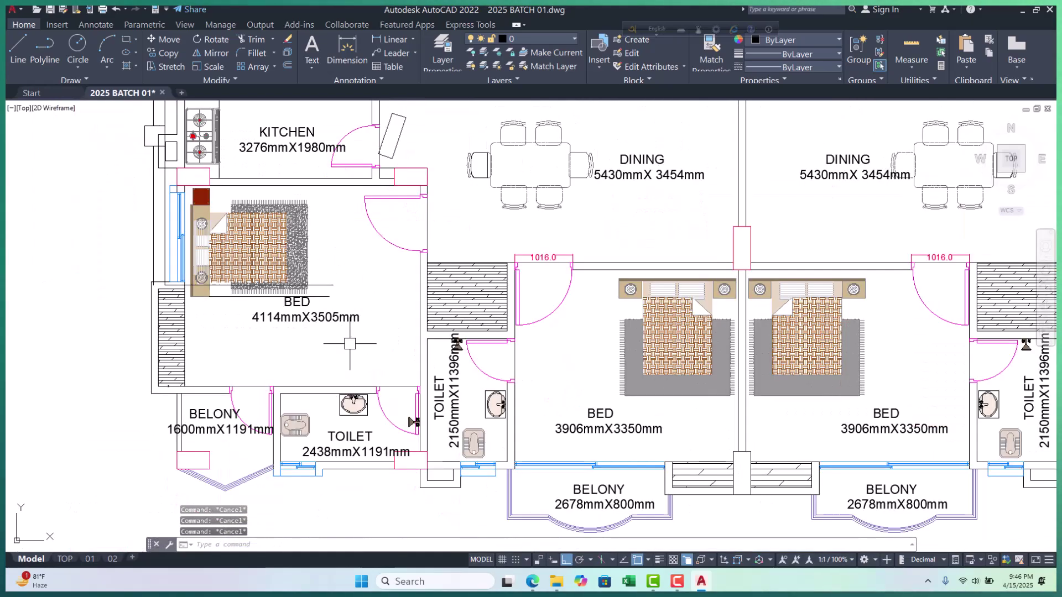
pyautogui.scroll(2, 310, 320)
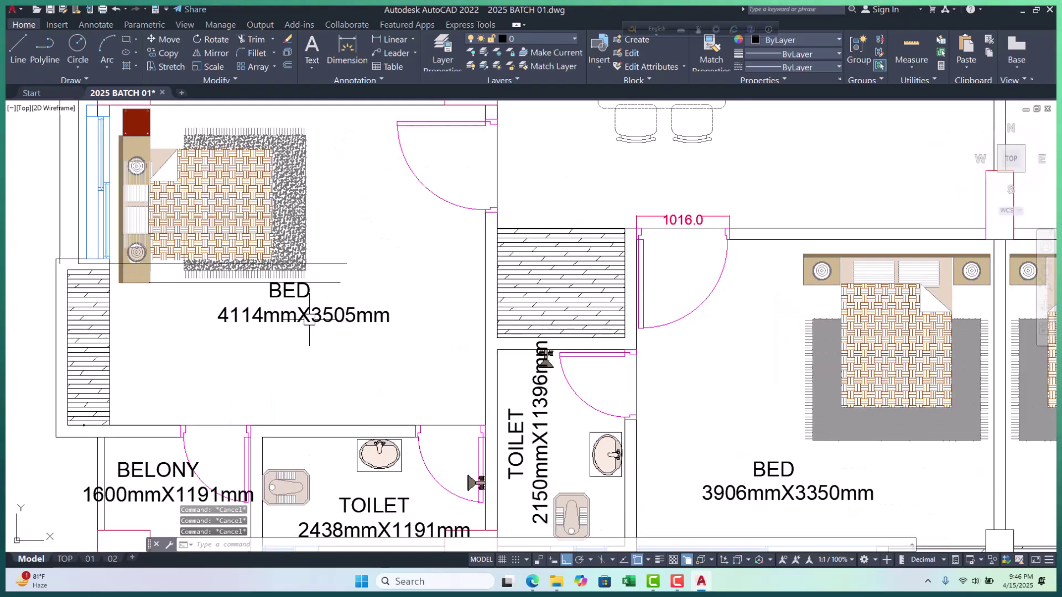
# Measure the lower-left bedroom's width from the wardrobe's outer edge to the right wall with a linear dimension
pyautogui.click(390, 39)
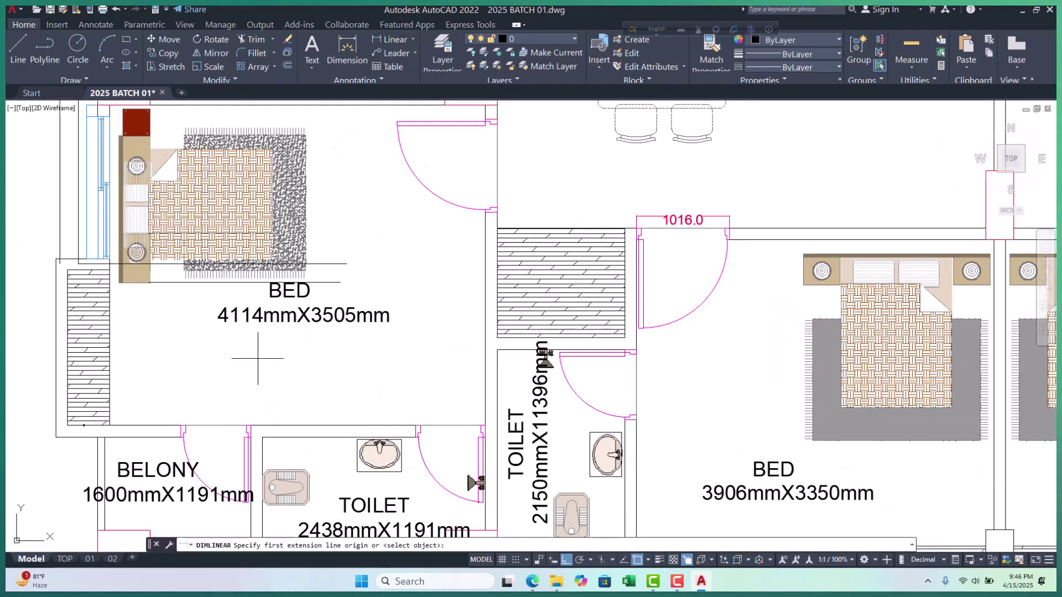
pyautogui.scroll(6, 83, 360)
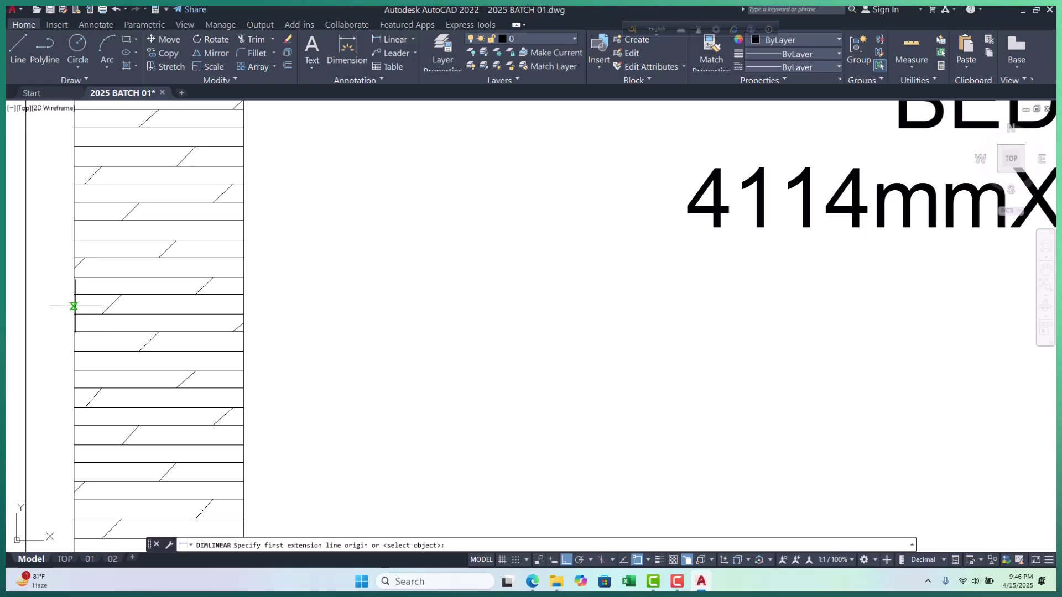
pyautogui.click(74, 306)
pyautogui.scroll(-4, 74, 306)
pyautogui.click(744, 308)
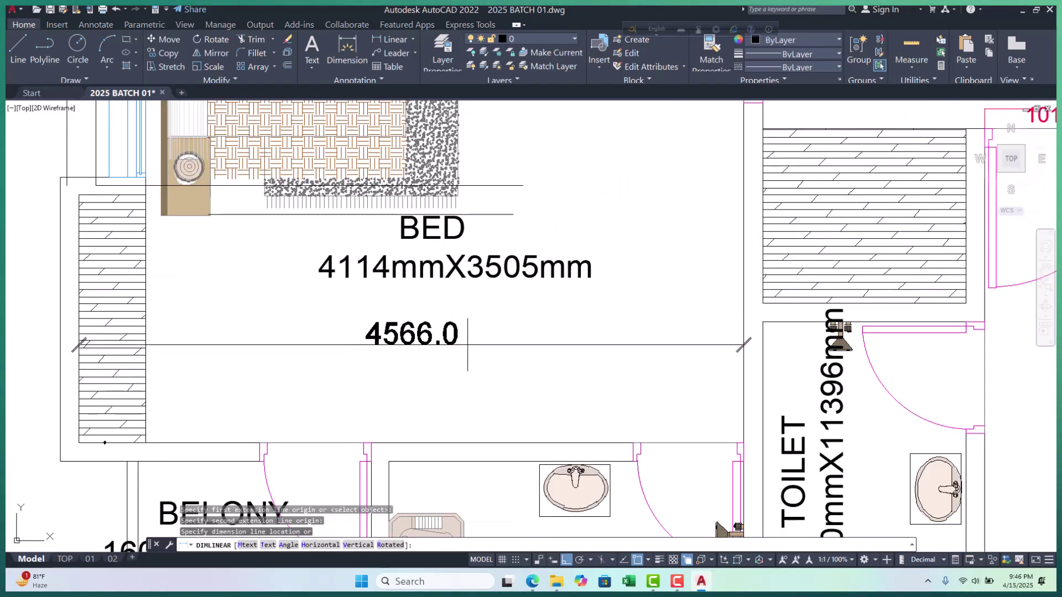
pyautogui.press('Escape')
# Measure the bedroom's clear width from the wardrobe's inner edge to the right wall with a linear dimension
pyautogui.press('Return')
pyautogui.click(145, 333)
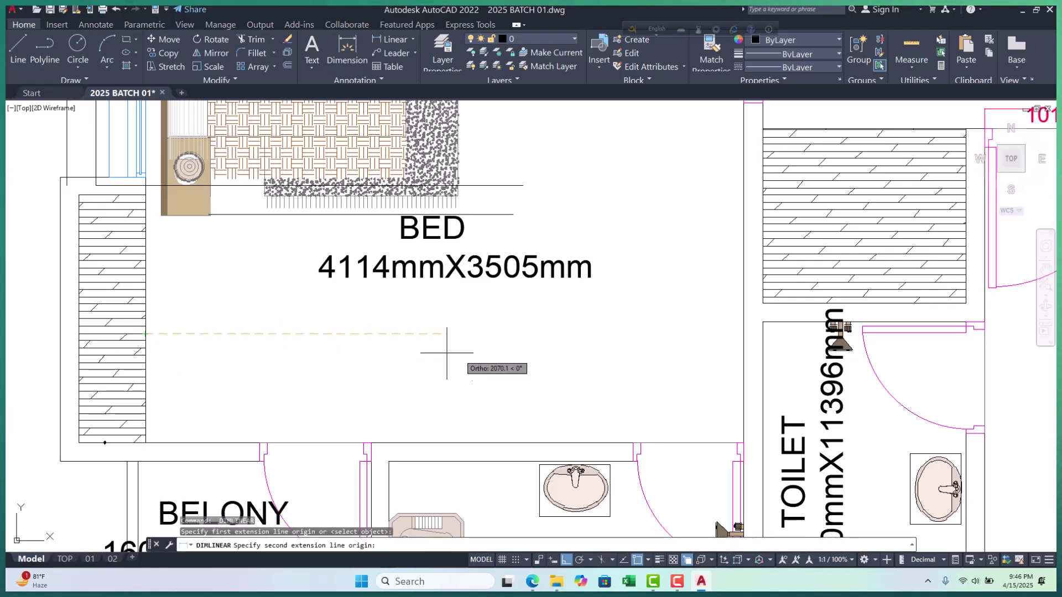
pyautogui.click(742, 334)
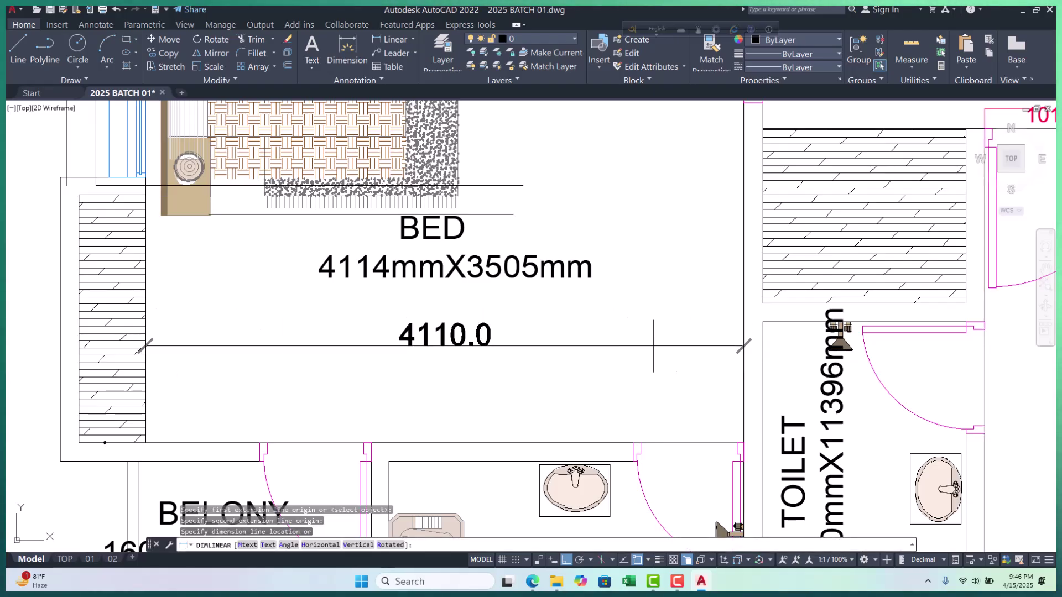
pyautogui.scroll(-2, 501, 327)
pyautogui.press('Escape')
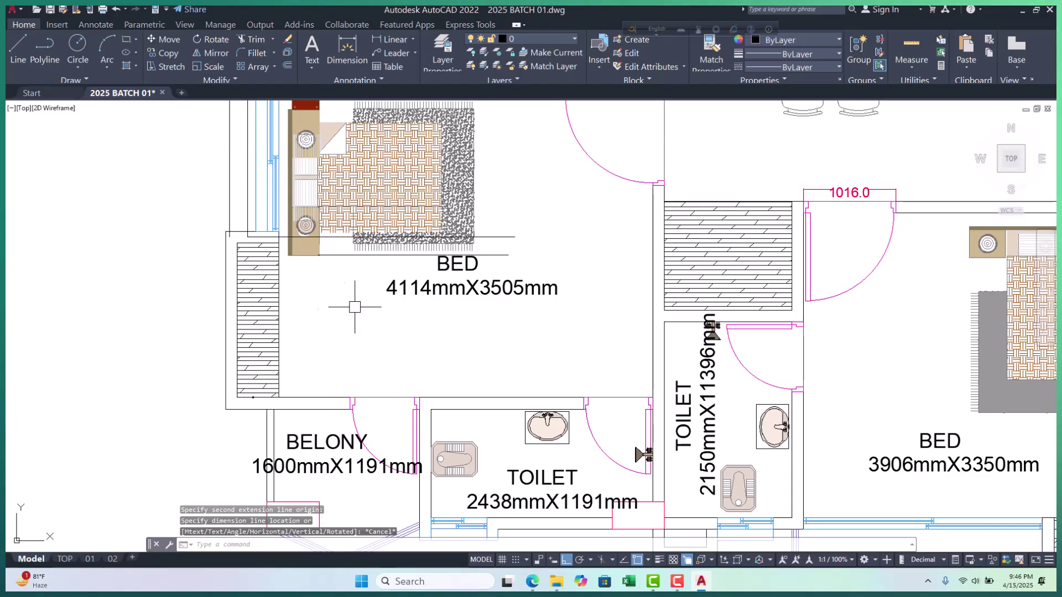
# Erase the stray square and attached vertical line at the upper corner of the lower-left bedroom's wardrobe
pyautogui.scroll(-4, 194, 277)
pyautogui.scroll(4, 261, 212)
pyautogui.scroll(2, 265, 214)
pyautogui.scroll(-4, 276, 221)
pyautogui.press('Escape')
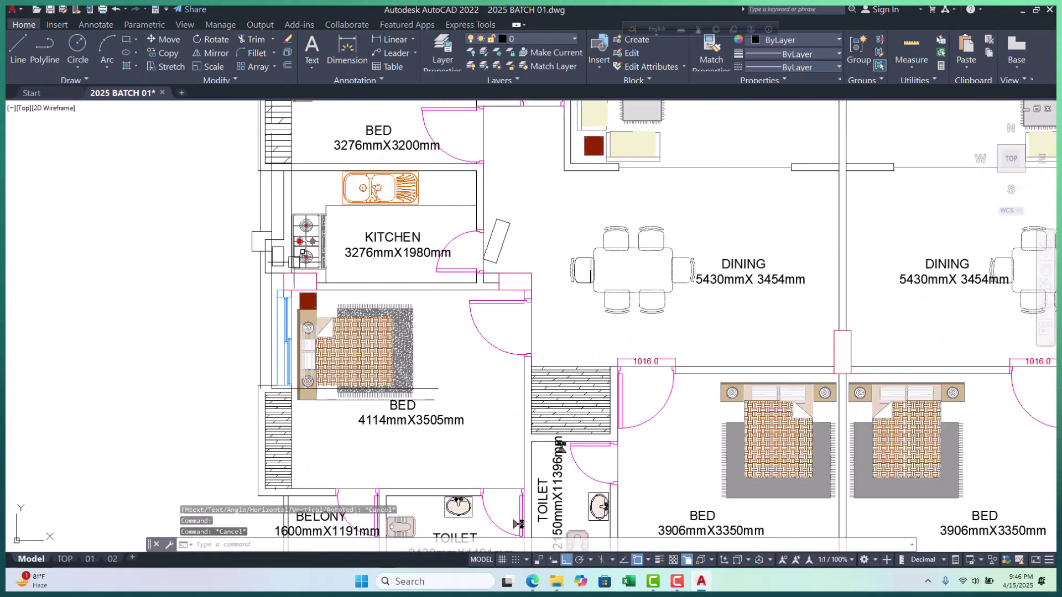
pyautogui.scroll(-5, 302, 254)
pyautogui.scroll(10, 355, 271)
pyautogui.click(382, 218)
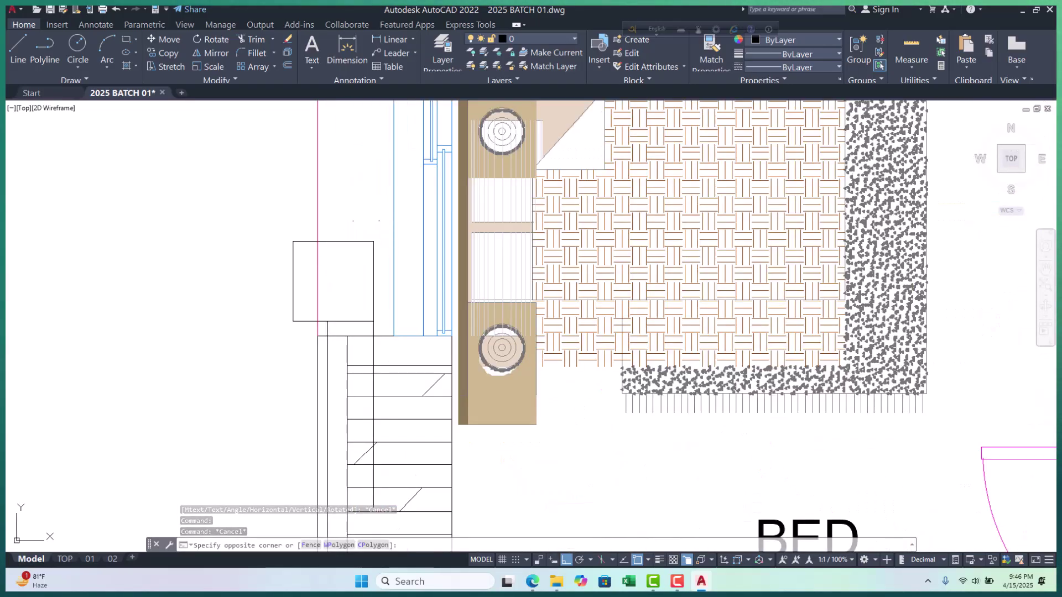
pyautogui.click(340, 291)
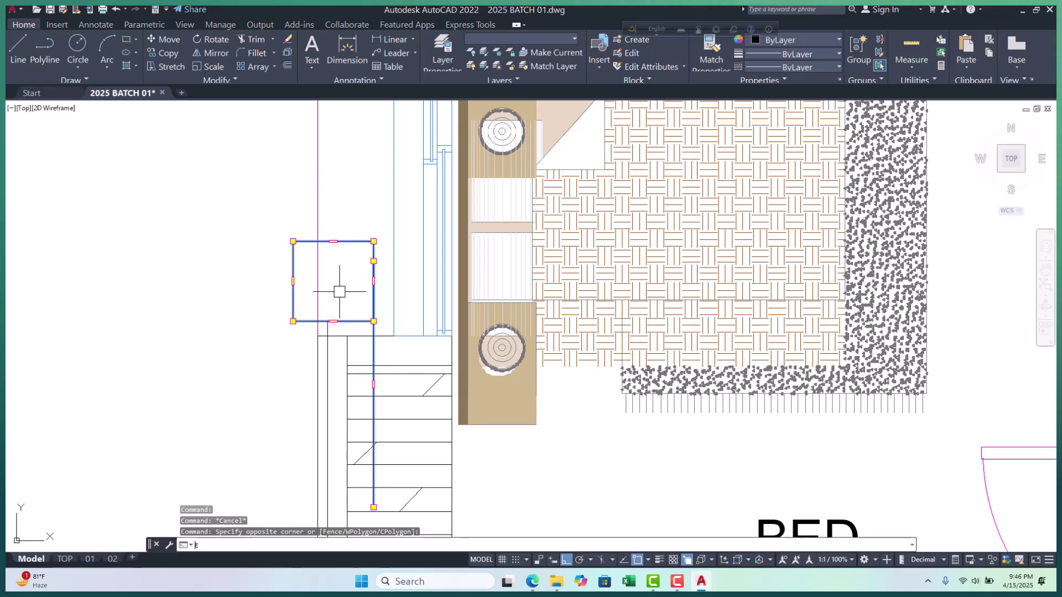
pyautogui.press('e')
pyautogui.press('Return')
# Erase the magenta vertical line above the wardrobe's outer wall and the stray square outside the kitchen wall
pyautogui.scroll(-3, 332, 277)
pyautogui.scroll(5, 325, 251)
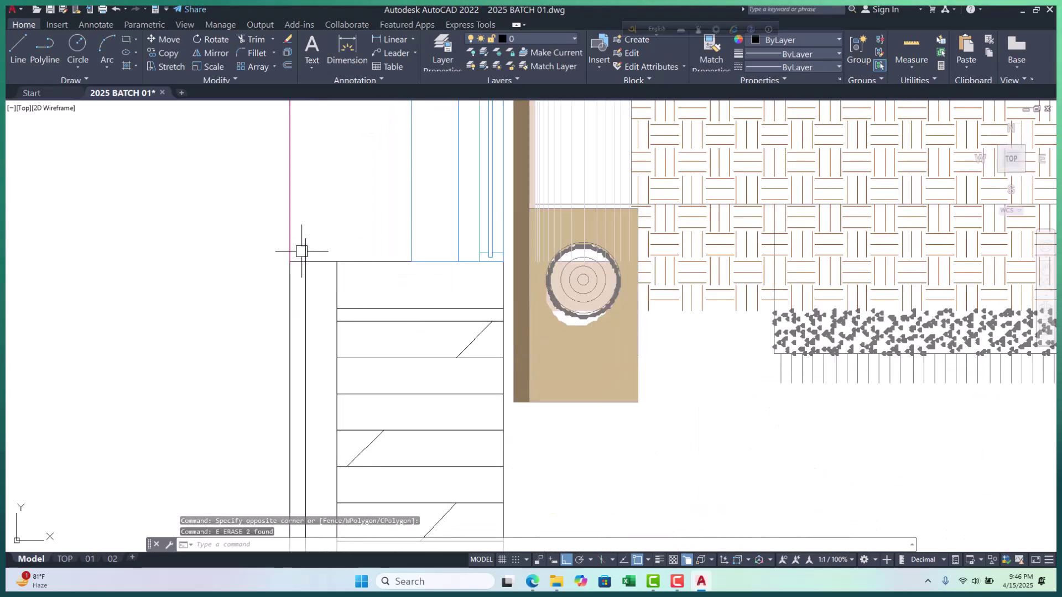
pyautogui.scroll(-5, 348, 214)
pyautogui.scroll(5, 340, 314)
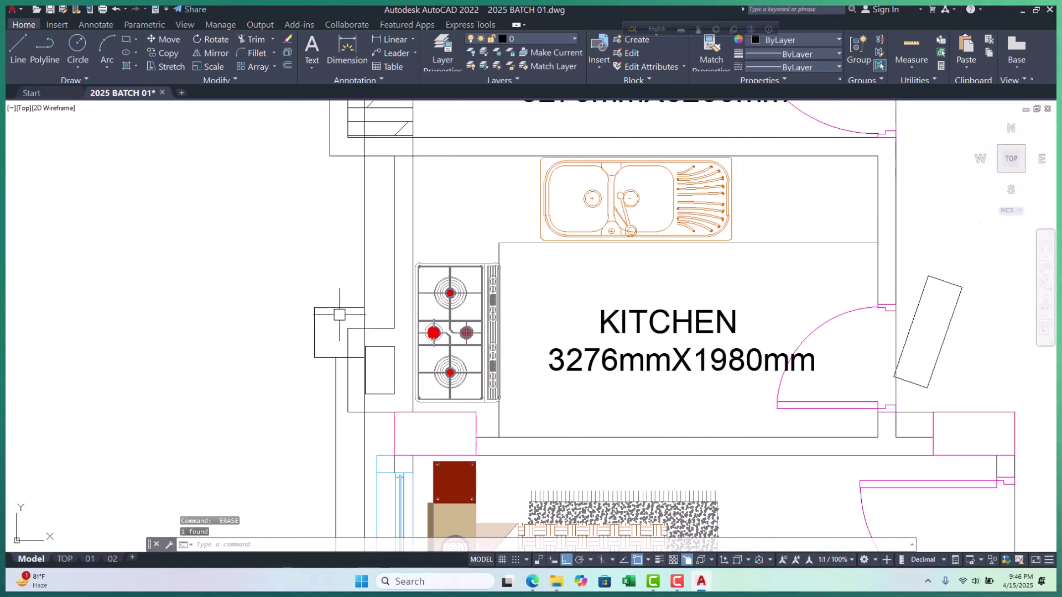
pyautogui.scroll(-5, 294, 351)
pyautogui.scroll(5, 368, 323)
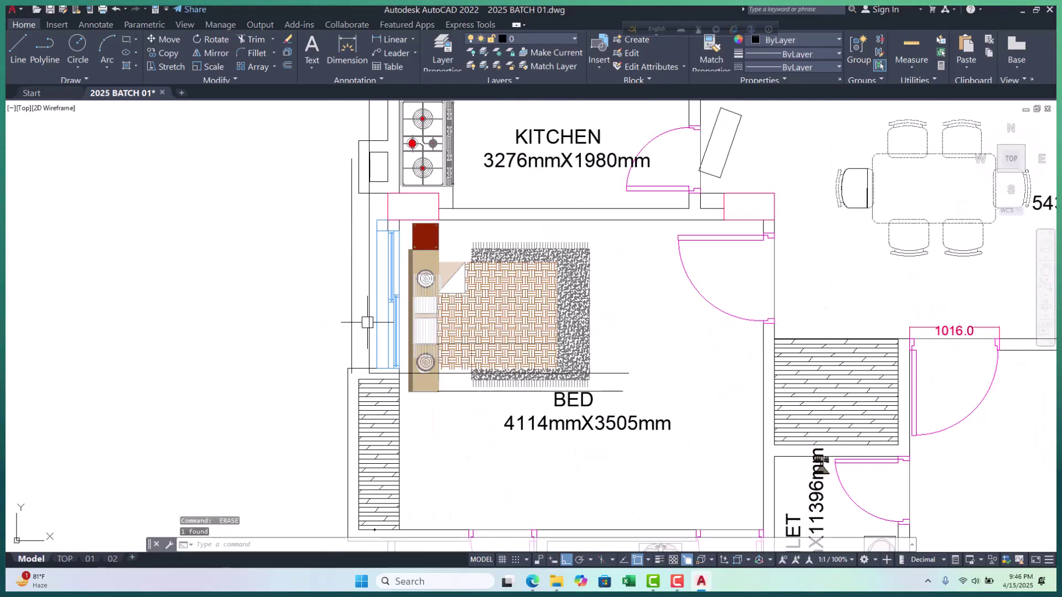
# Erase the two stray horizontal lines across the lower-left bedroom's bed and the stray vertical line outside its window wall
pyautogui.click(617, 375)
pyautogui.click(668, 428)
pyautogui.press('Delete')
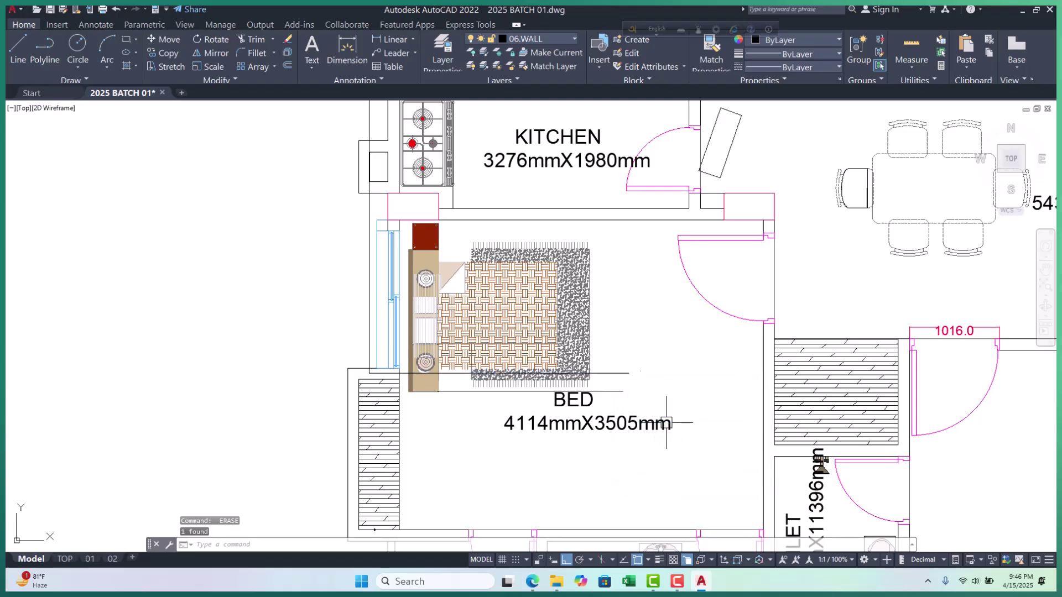
pyautogui.press('Delete')
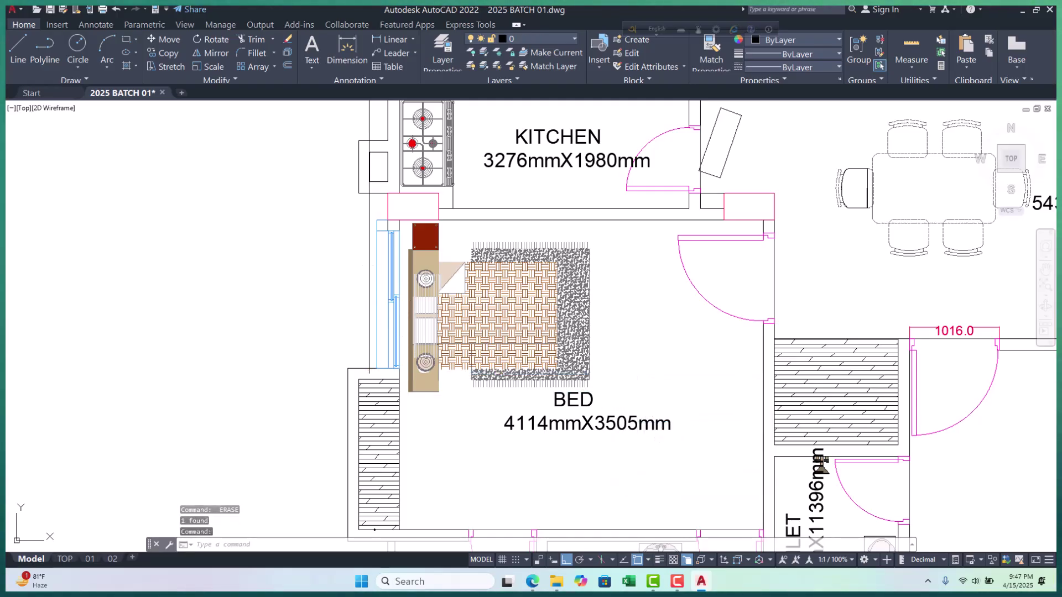
# Examine the lower bedrooms of the reference plan and compare them with the redrawn balcony and toilet walls
pyautogui.scroll(-5, 368, 271)
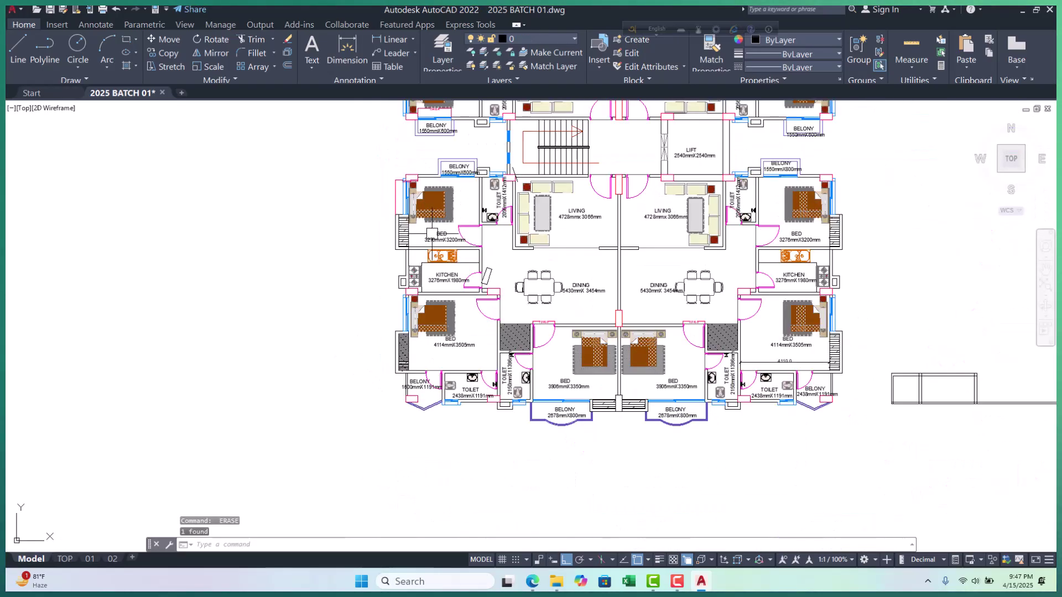
pyautogui.scroll(3, 425, 214)
pyautogui.scroll(-2, 387, 177)
pyautogui.scroll(3, 400, 331)
pyautogui.scroll(2, 410, 356)
pyautogui.scroll(-3, 400, 259)
pyautogui.scroll(3, 368, 232)
pyautogui.scroll(-4, 368, 233)
pyautogui.scroll(-4, 568, 279)
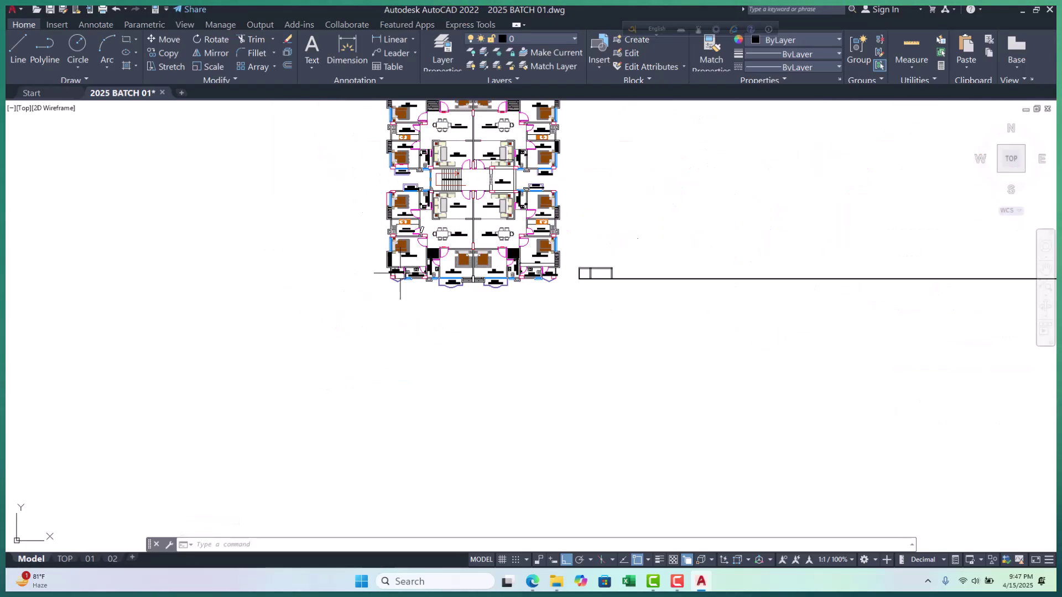
pyautogui.scroll(6, 622, 271)
pyautogui.press('Escape')
pyautogui.press('Escape')
pyautogui.press('Escape')
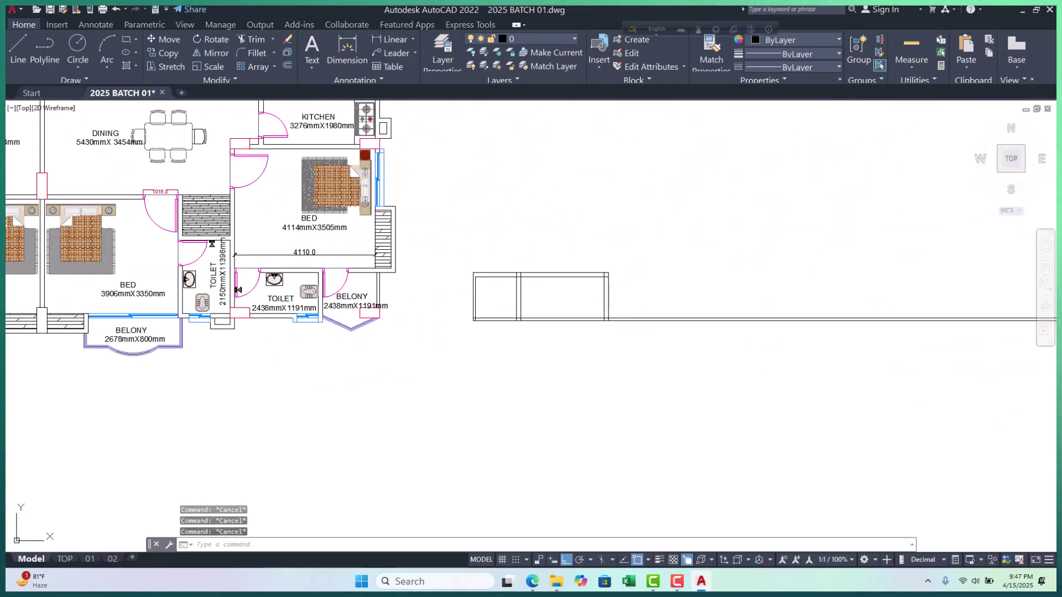
# Stretch the two vertical lines of the redrawn toilet's right wall upward to form the bedroom's right wall
pyautogui.scroll(4, 613, 297)
pyautogui.click(533, 280)
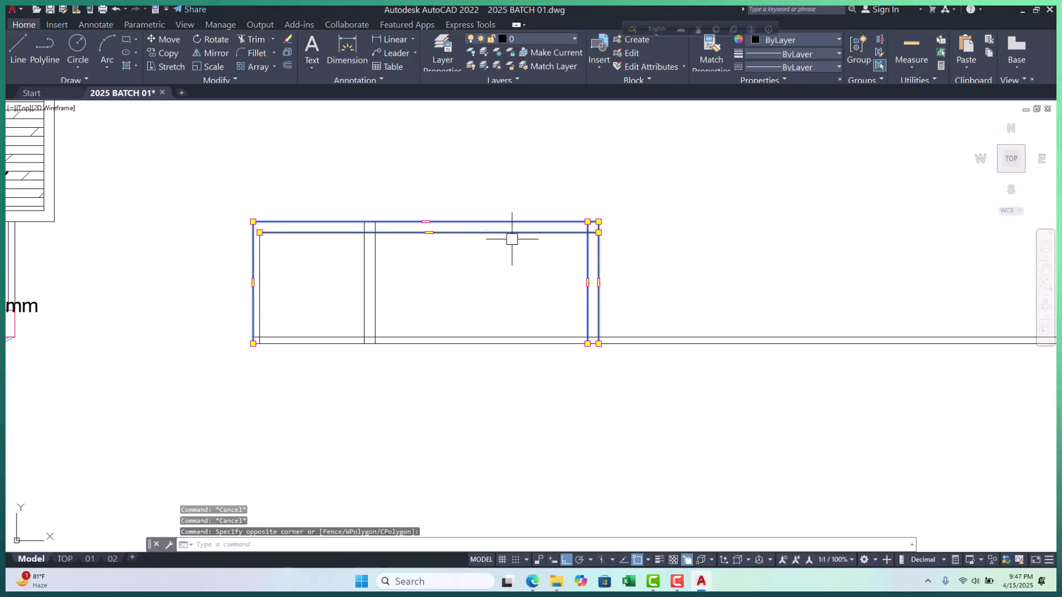
pyautogui.keyDown('shift'); pyautogui.click(421, 372); pyautogui.keyUp('shift')
pyautogui.scroll(-5, 529, 274)
pyautogui.write('s')
pyautogui.press('Return')
pyautogui.click(545, 332)
pyautogui.click(549, 200)
pyautogui.press('Escape')
pyautogui.press('Escape')
pyautogui.press('Escape')
pyautogui.scroll(-2, 551, 315)
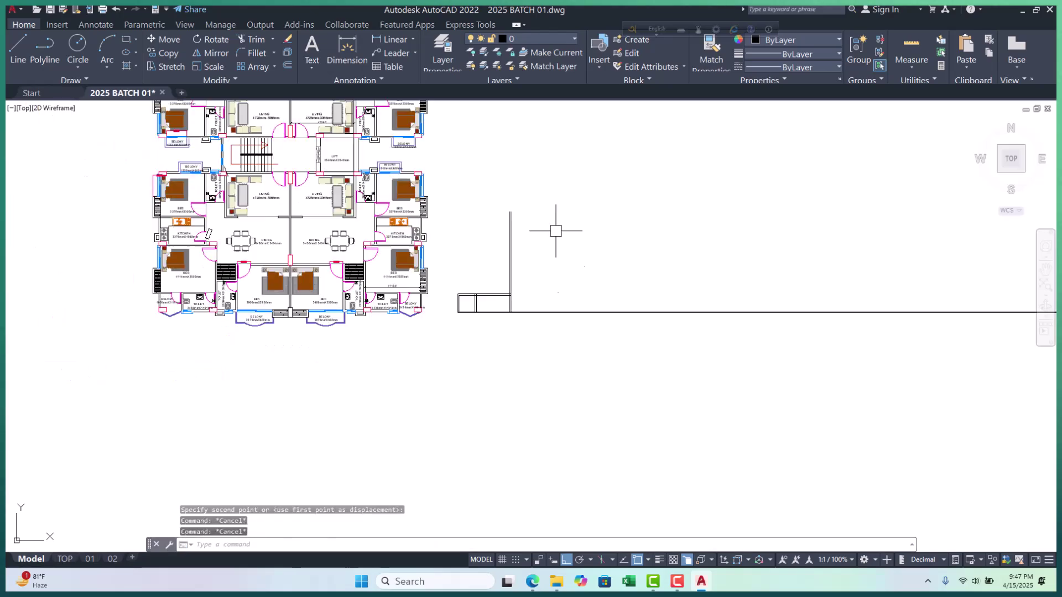
# Offset the inner line of the bedroom's right wall 4115 mm to the left for the room's width
pyautogui.scroll(4, 550, 315)
pyautogui.scroll(-4, 540, 351)
pyautogui.scroll(3, 75, 355)
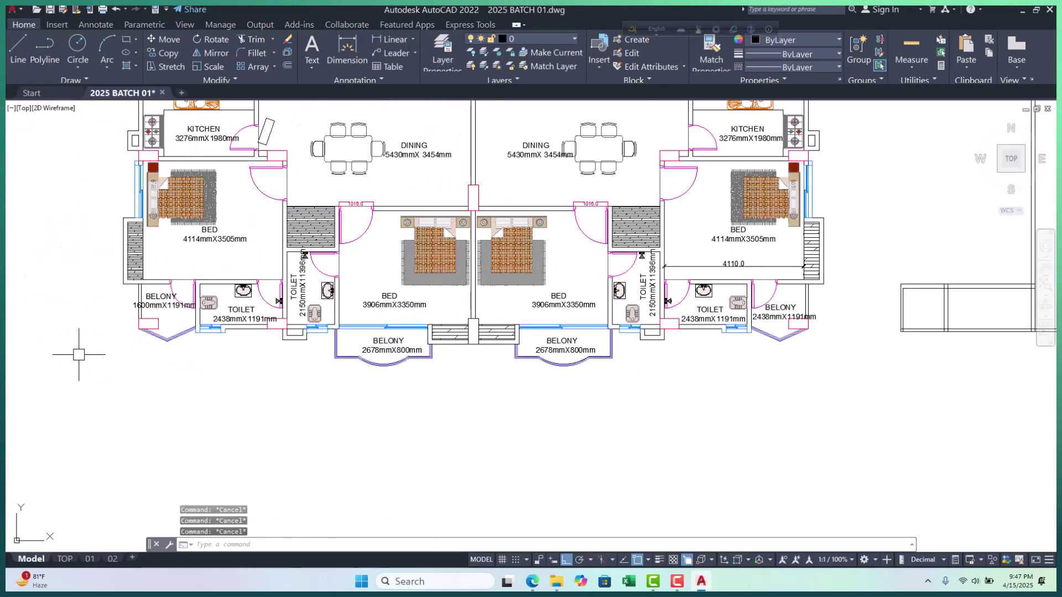
pyautogui.scroll(2, 75, 356)
pyautogui.scroll(-5, 249, 287)
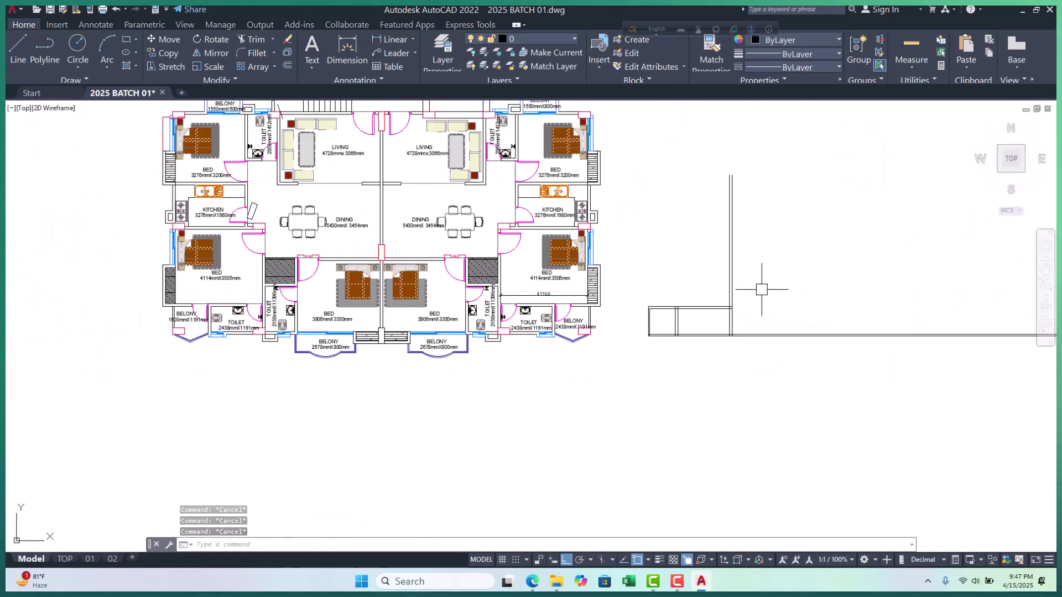
pyautogui.scroll(5, 758, 289)
pyautogui.write('o')
pyautogui.press('Return')
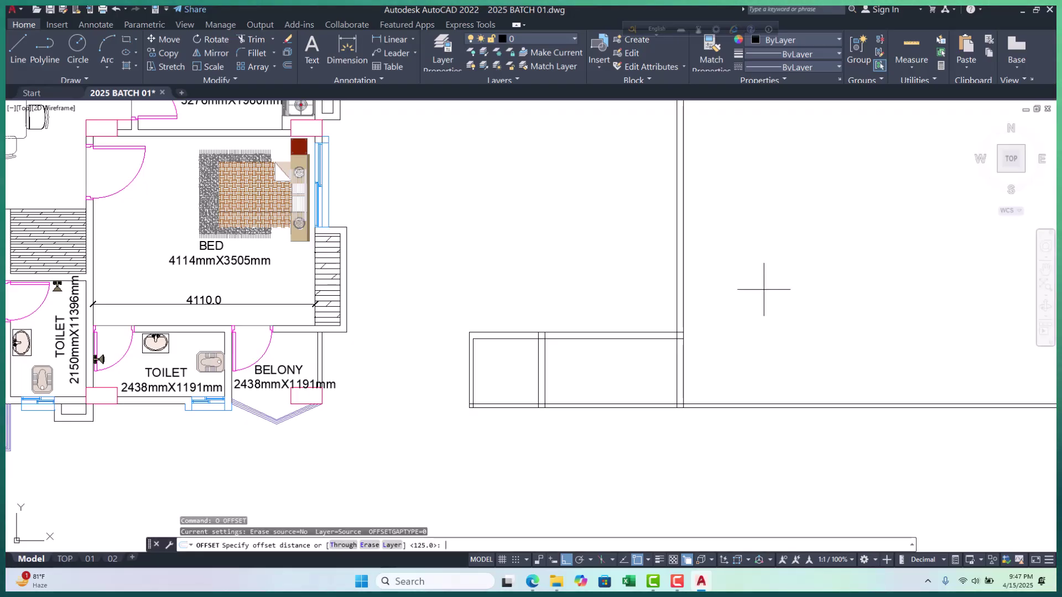
pyautogui.write('4115')
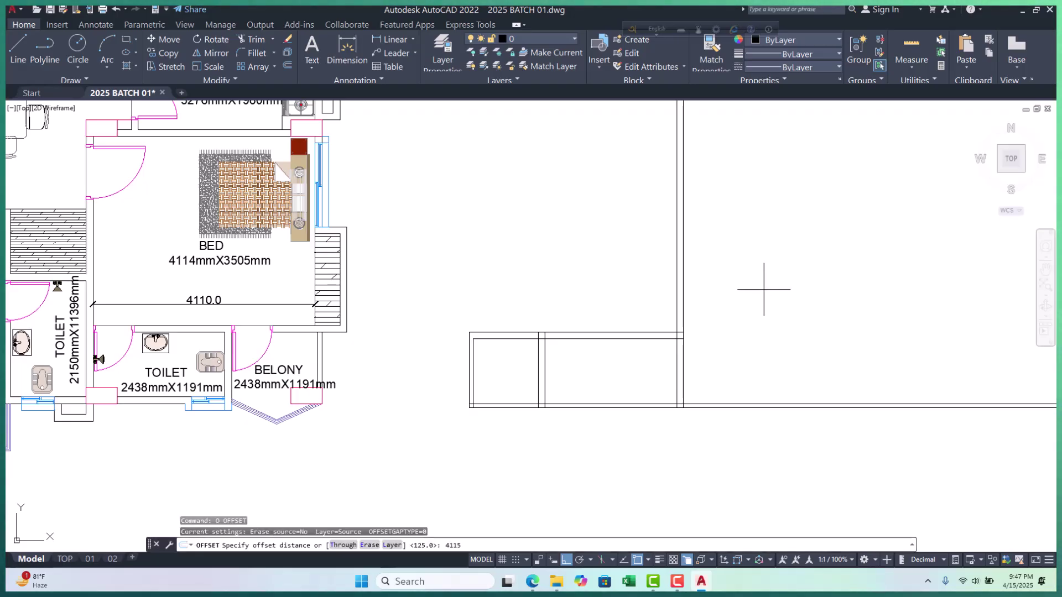
pyautogui.press('Return')
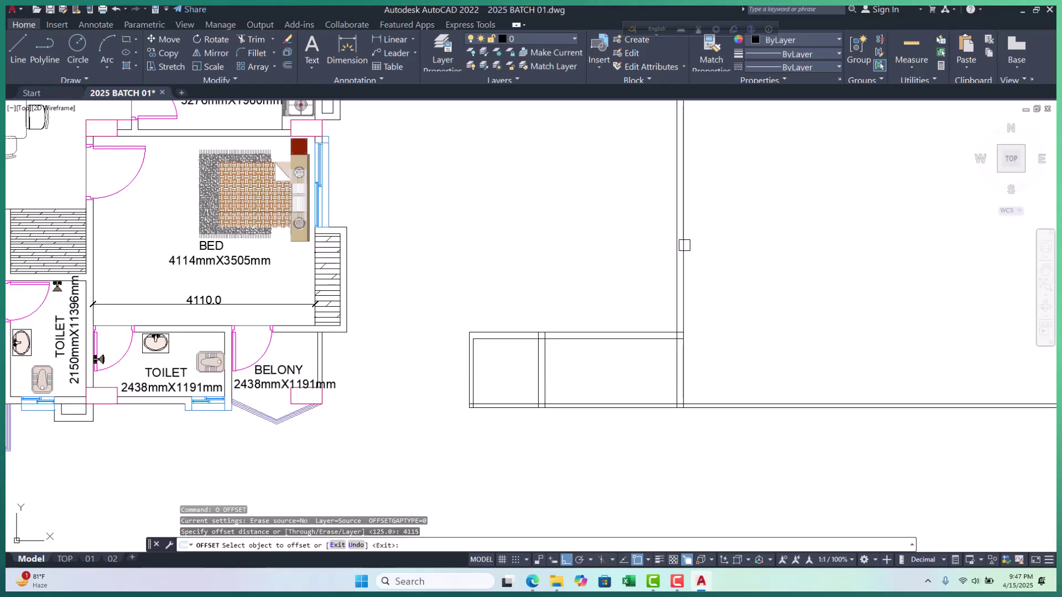
pyautogui.click(676, 230)
pyautogui.click(460, 235)
pyautogui.scroll(-4, 618, 363)
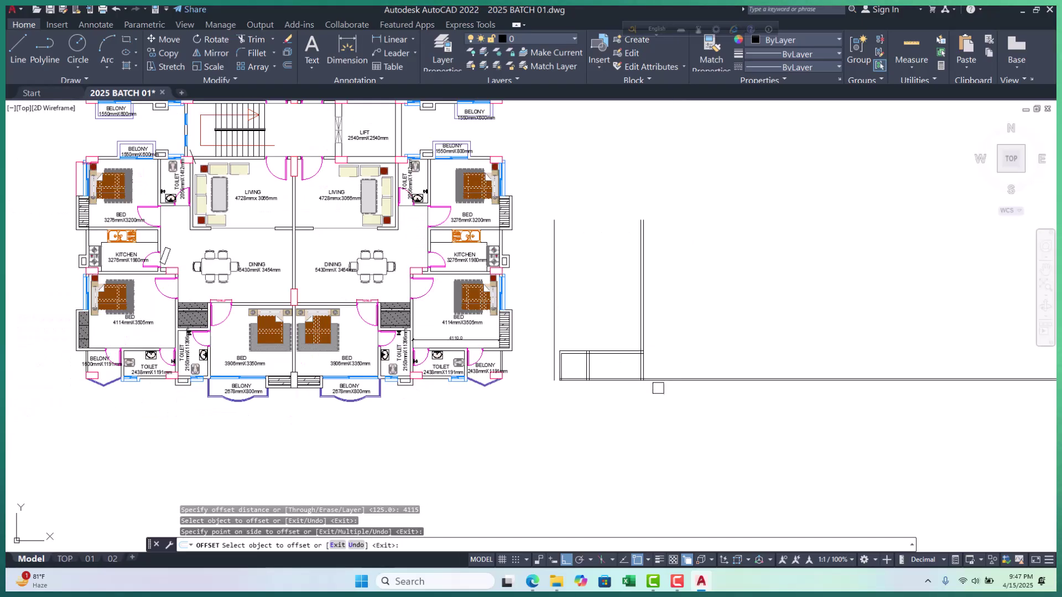
pyautogui.scroll(4, 559, 371)
pyautogui.press('Return')
# Offset the bedroom's new left line 500 mm outward for the wardrobe depth
pyautogui.press('Return')
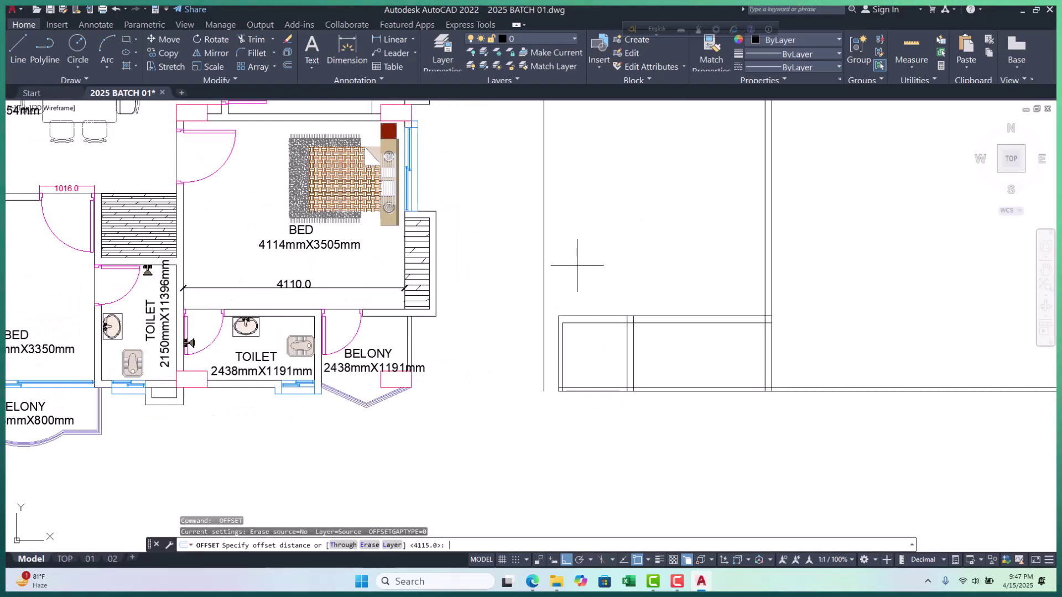
pyautogui.scroll(-4, 577, 266)
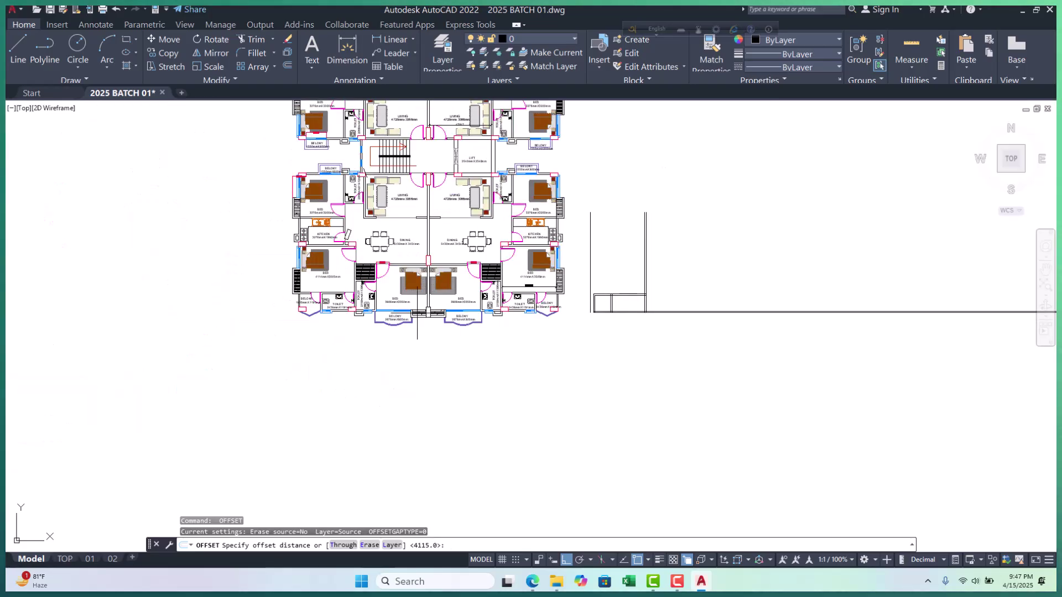
pyautogui.scroll(6, 315, 291)
pyautogui.scroll(3, 248, 256)
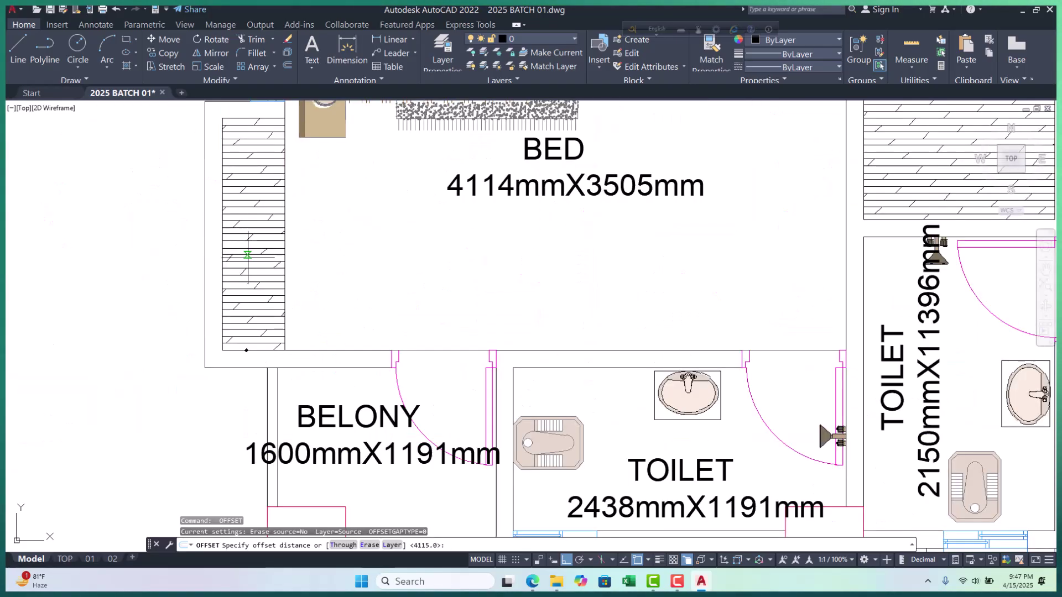
pyautogui.scroll(-3, 253, 256)
pyautogui.scroll(-2, 190, 258)
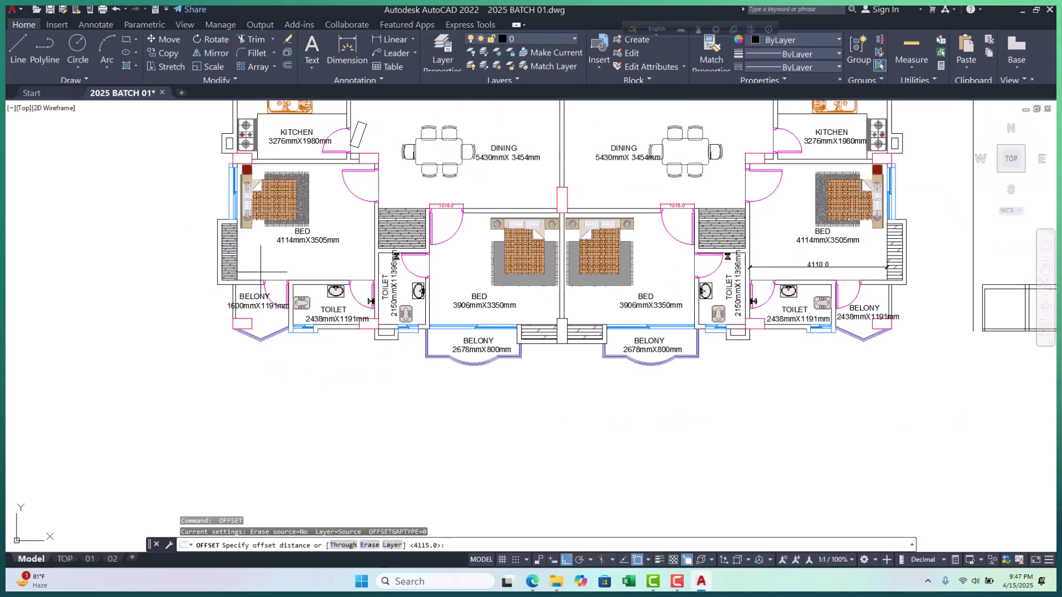
pyautogui.scroll(-2, 183, 267)
pyautogui.scroll(4, 685, 257)
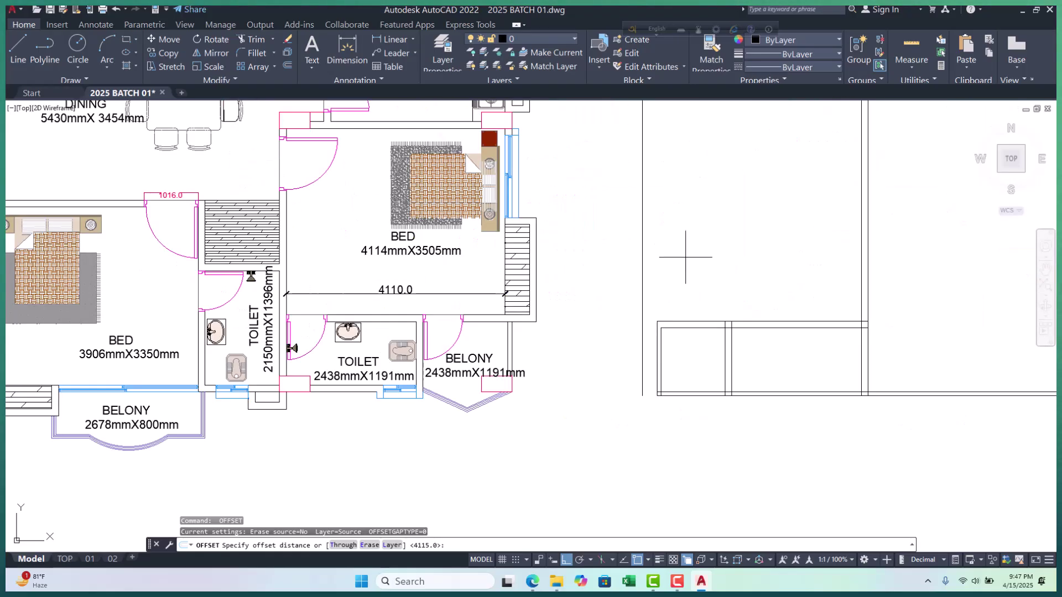
pyautogui.write('500')
pyautogui.press('Return')
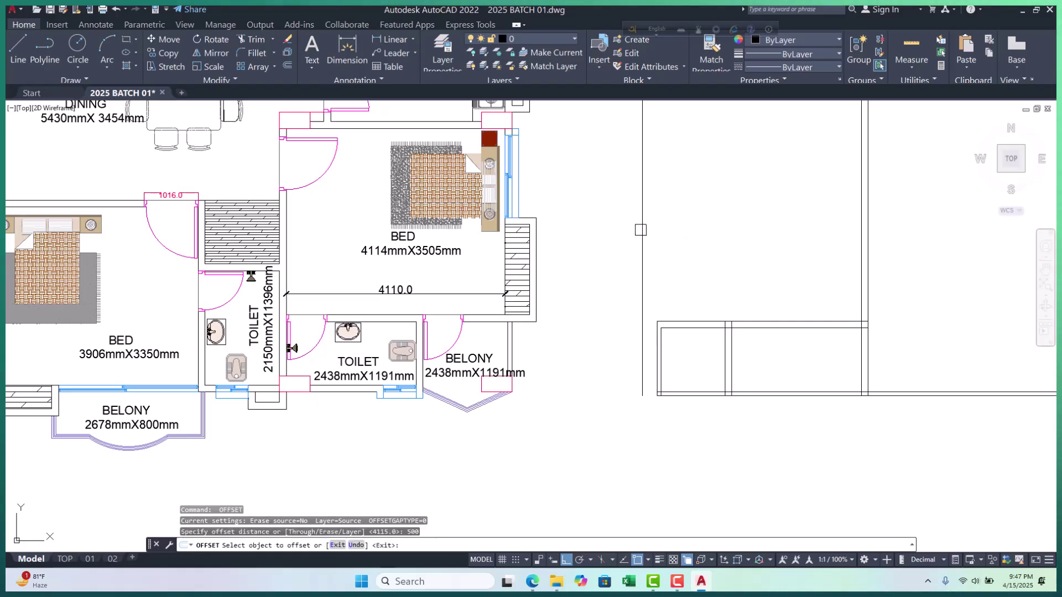
pyautogui.click(642, 230)
pyautogui.press('Escape')
pyautogui.press('Escape')
pyautogui.press('Escape')
# Fillet the outermost left line and the lower line of the bedroom's bottom wall into a square corner
pyautogui.scroll(-4, 642, 281)
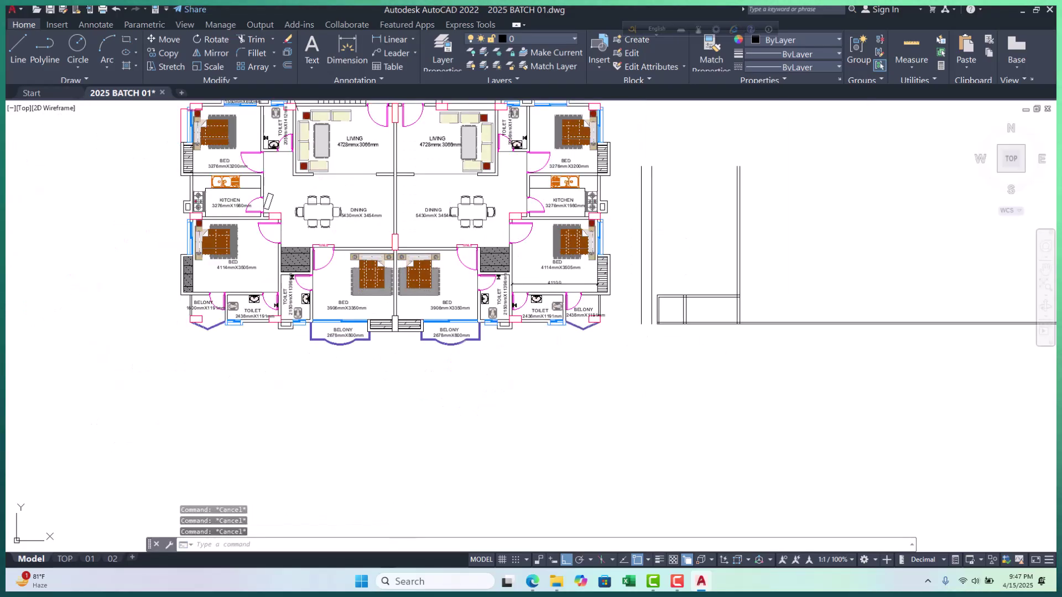
pyautogui.scroll(6, 651, 299)
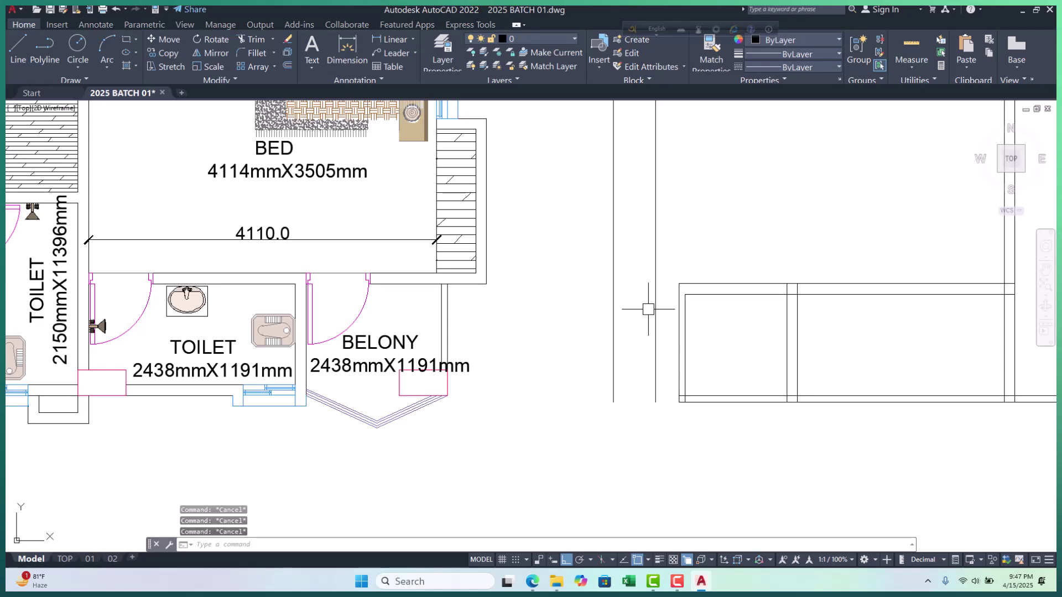
pyautogui.write('f')
pyautogui.press('Return')
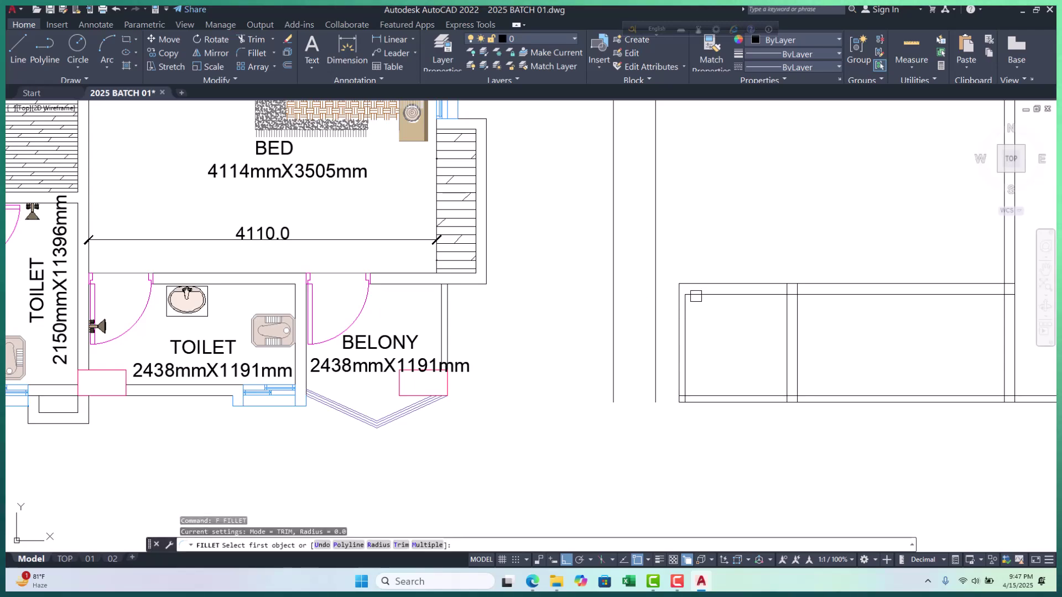
pyautogui.click(696, 295)
pyautogui.press('Escape')
pyautogui.press('Escape')
pyautogui.press('Escape')
# Move the outermost left wall line 125 mm further left by stretching it from its midpoint
pyautogui.scroll(-4, 571, 322)
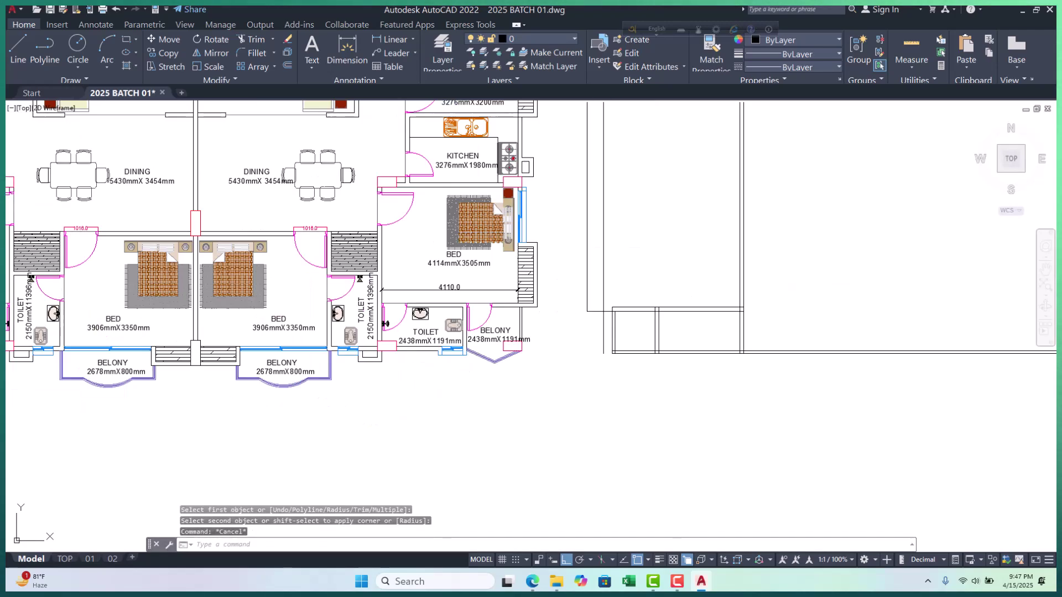
pyautogui.scroll(4, 595, 311)
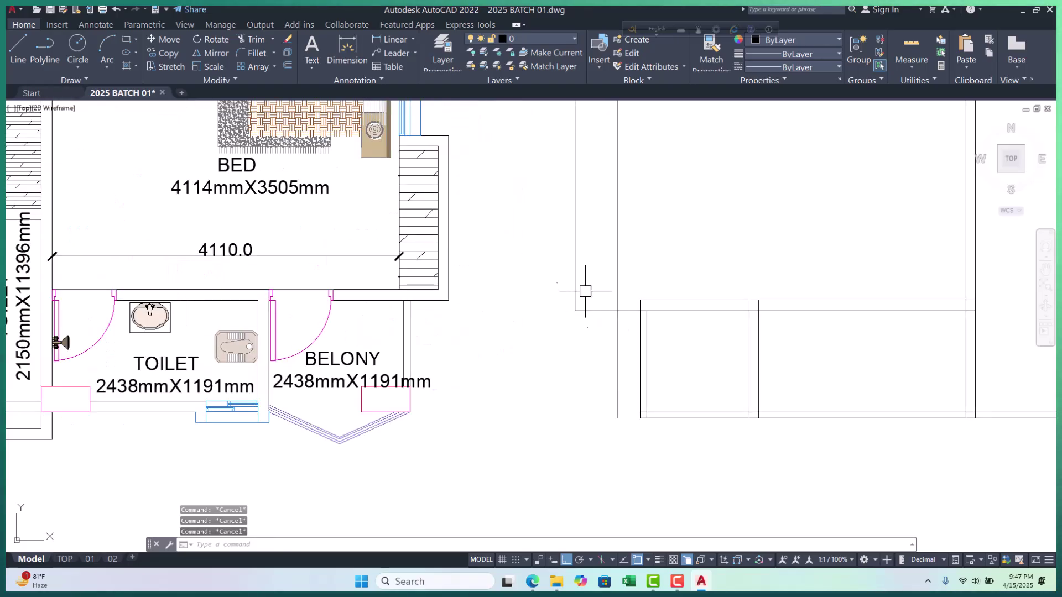
pyautogui.click(575, 267)
pyautogui.scroll(-4, 587, 360)
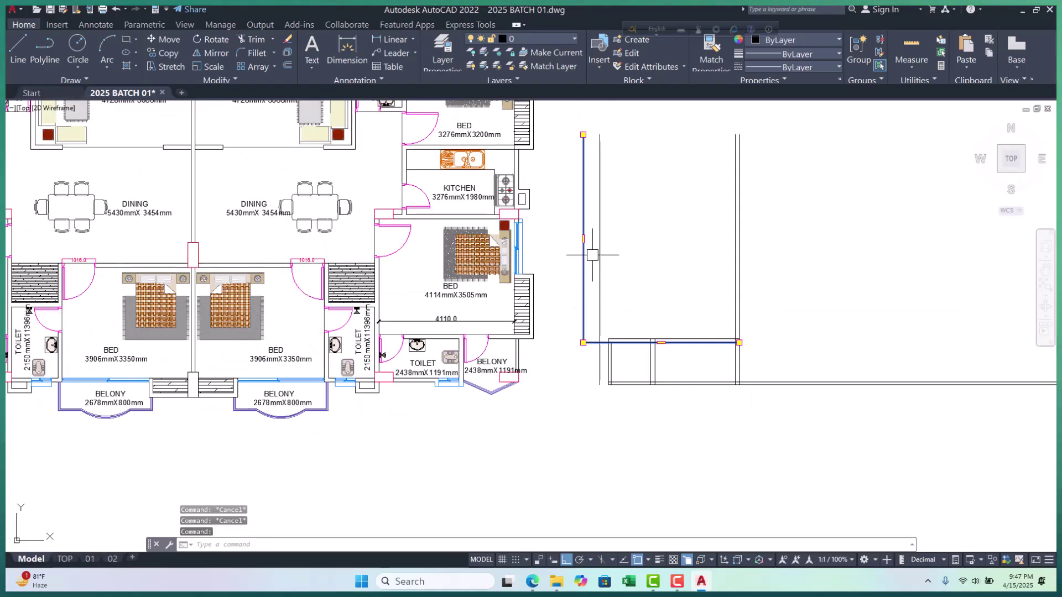
pyautogui.scroll(4, 592, 261)
pyautogui.click(571, 228)
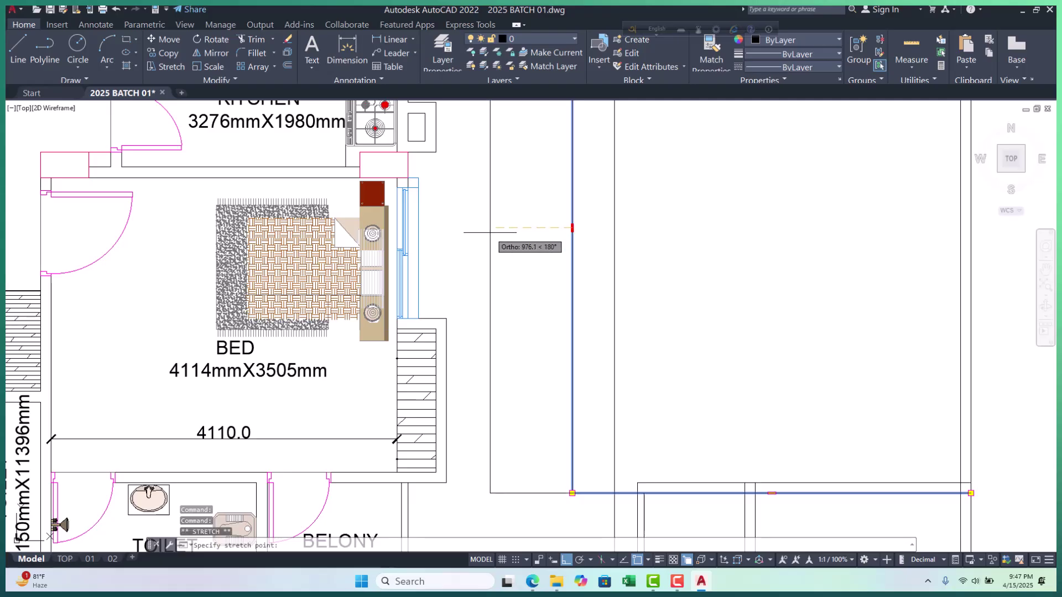
pyautogui.write('125')
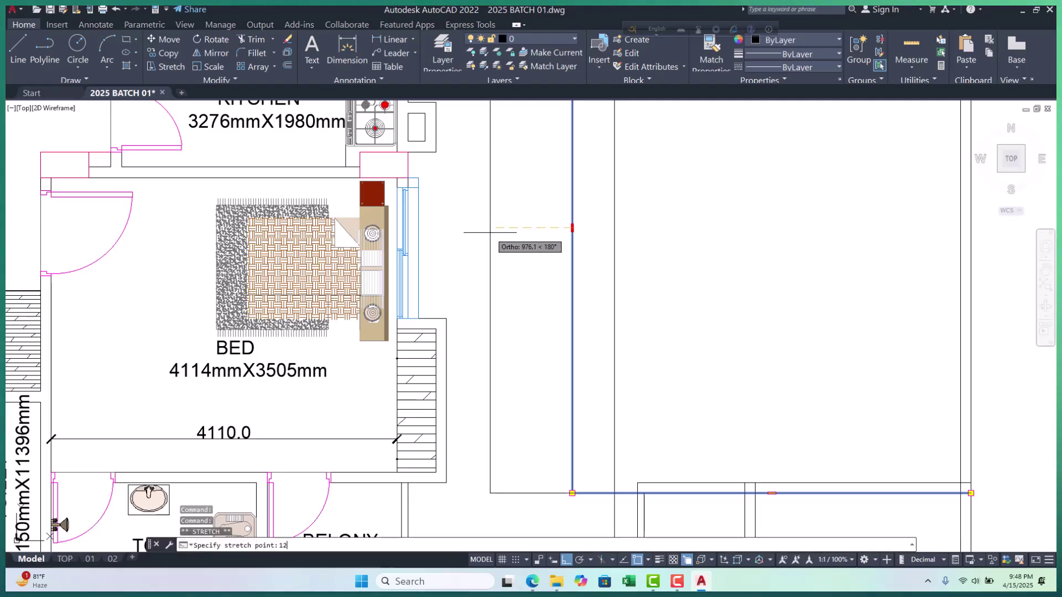
pyautogui.press('Return')
pyautogui.press('Escape')
pyautogui.press('Escape')
pyautogui.scroll(-2, 534, 439)
pyautogui.press('Escape')
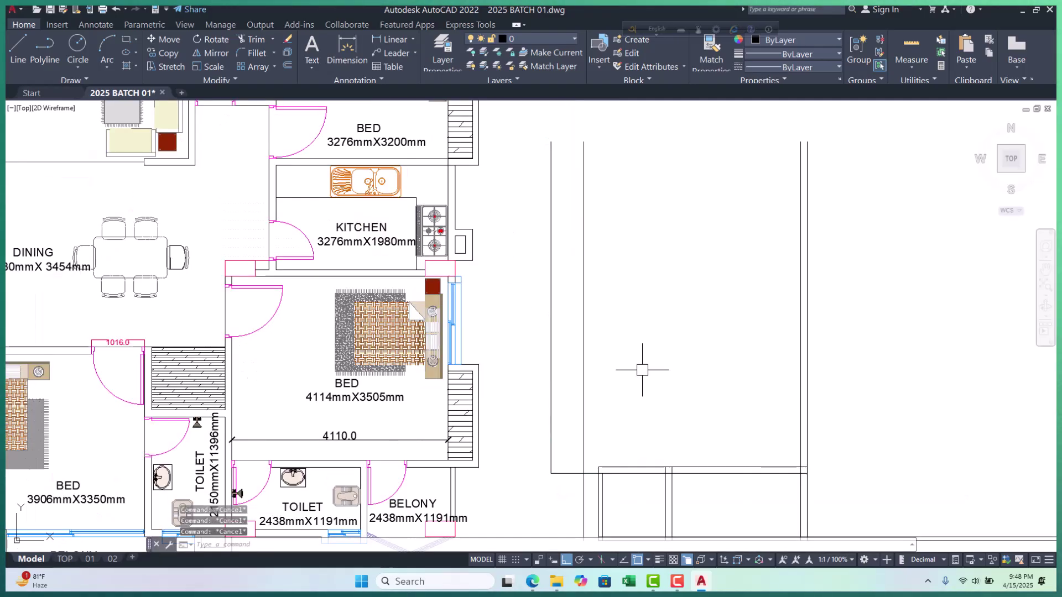
# Draw a polyline over the outermost left wall line from its upper end down to the lower corner
pyautogui.write('pl')
pyautogui.press('Return')
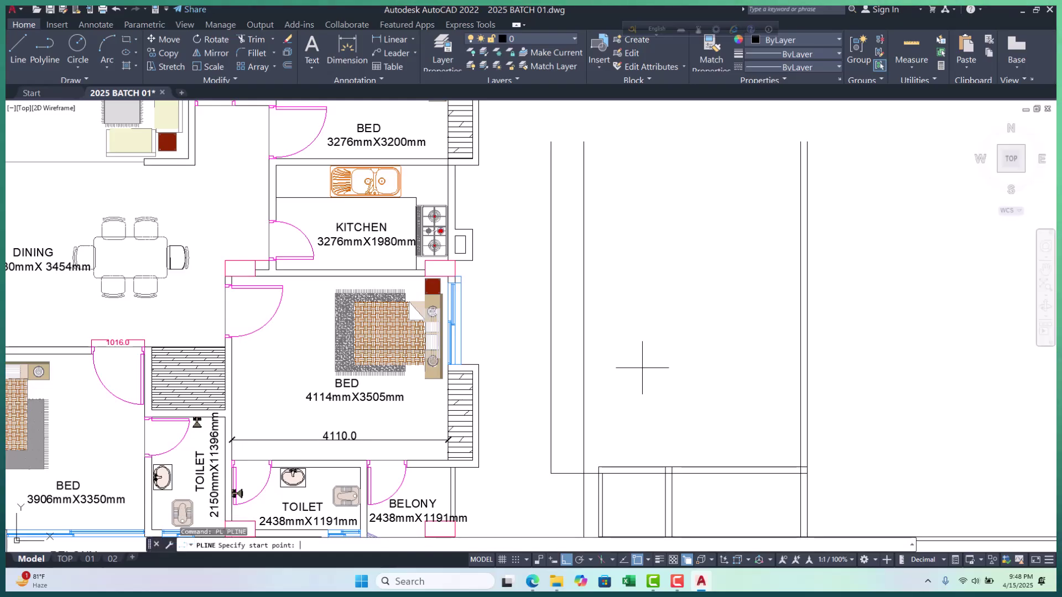
pyautogui.click(550, 142)
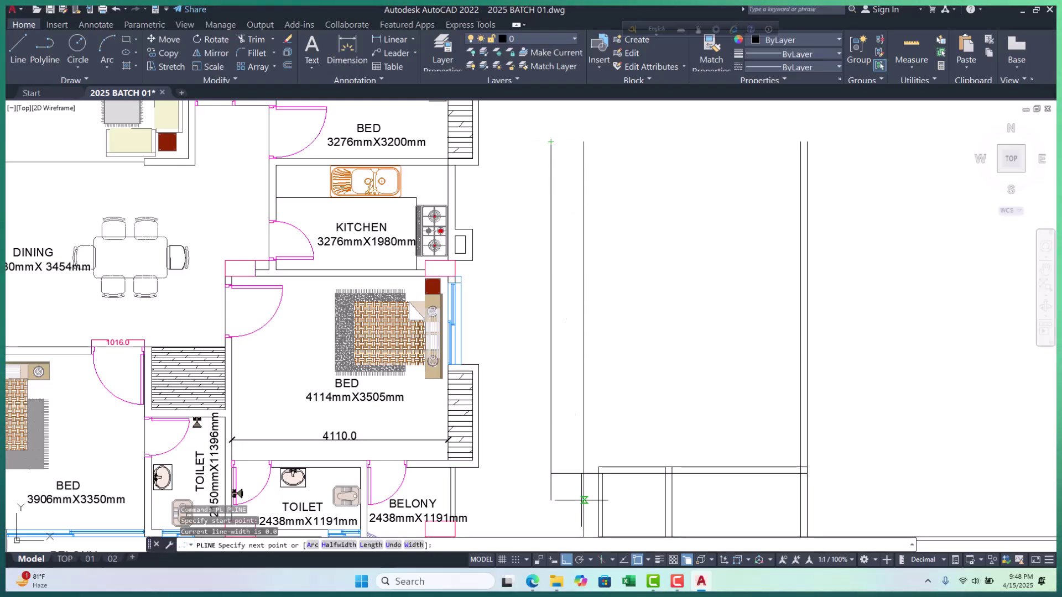
pyautogui.click(550, 474)
pyautogui.click(598, 474)
pyautogui.press('Return')
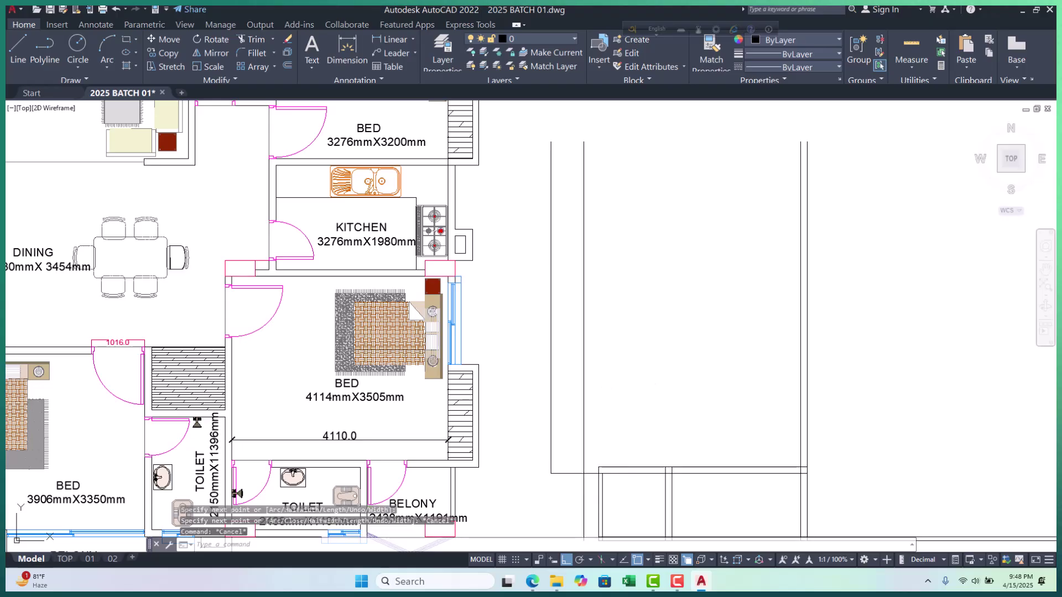
# Offset the traced outer wall line 125 mm inward to give the wardrobe's outer wall its thickness
pyautogui.write('o')
pyautogui.press('Return')
pyautogui.write('125')
pyautogui.press('Return')
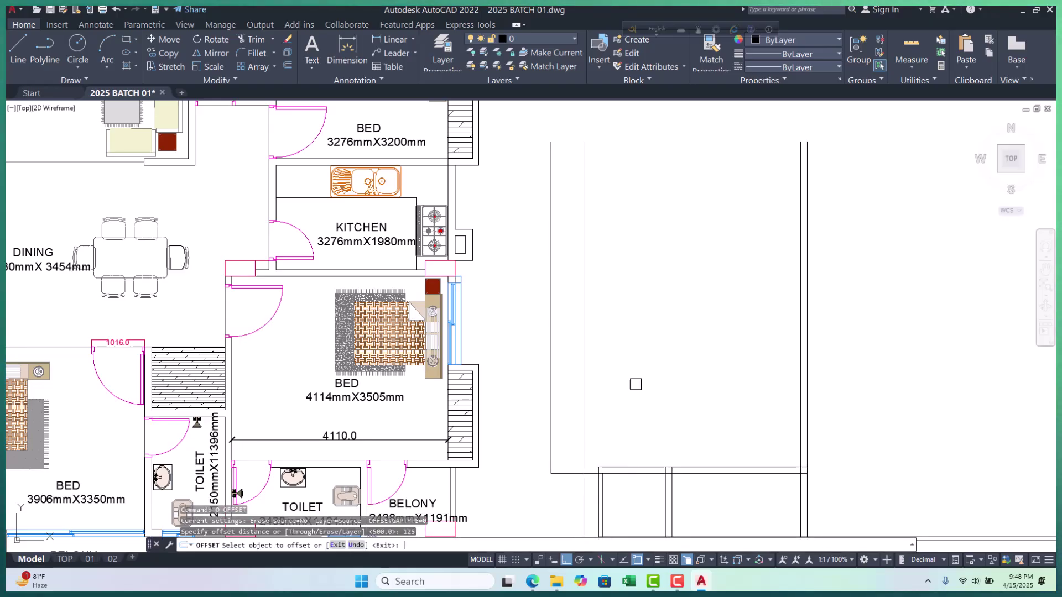
pyautogui.press('Escape')
pyautogui.press('Escape')
pyautogui.press('Escape')
pyautogui.scroll(4, 616, 491)
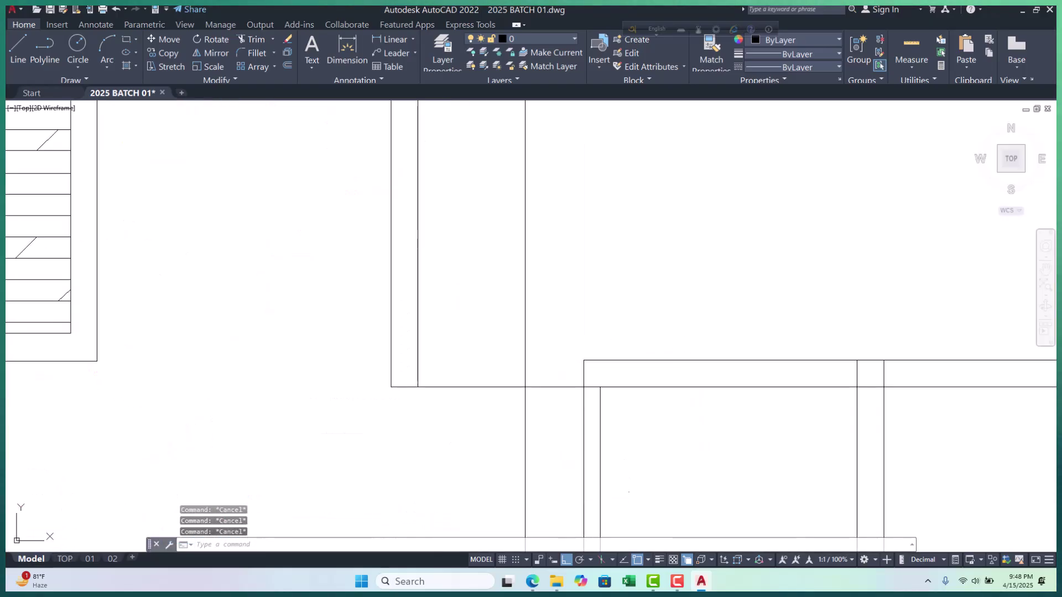
# Fillet the upper line of the bedroom's bottom wall with the wardrobe wall's inner line to close the inner corner
pyautogui.write('f')
pyautogui.press('Return')
pyautogui.click(614, 361)
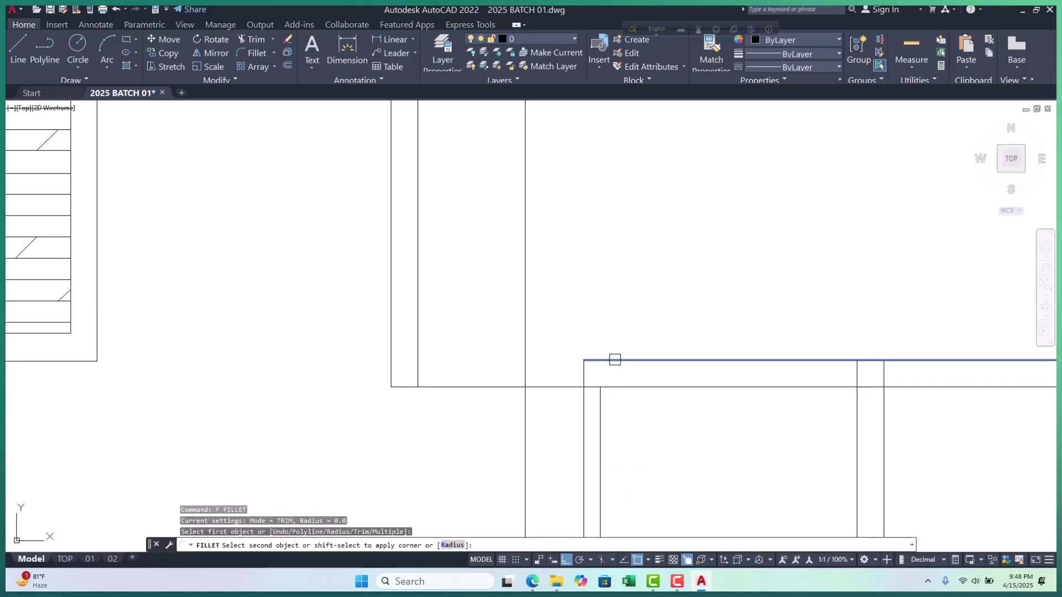
pyautogui.press('Escape')
pyautogui.press('Escape')
pyautogui.press('Escape')
pyautogui.scroll(-1, 414, 263)
pyautogui.scroll(-3, 552, 379)
pyautogui.scroll(4, 514, 353)
pyautogui.scroll(3, 491, 324)
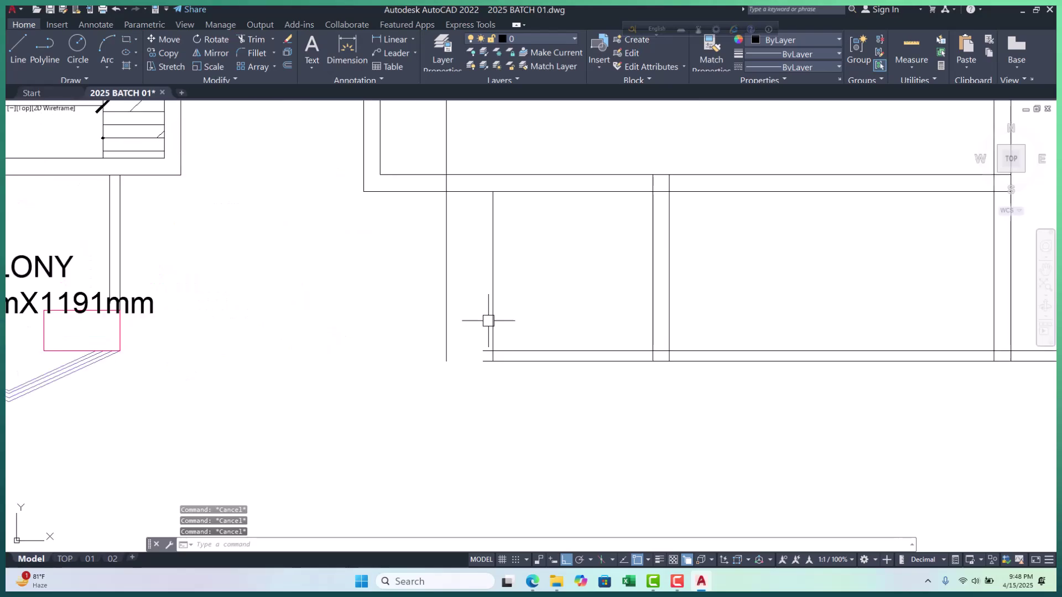
# Try offsetting the bedroom's L-shaped inner wall polyline 3505 mm inward, and erase the resulting copy
pyautogui.press('Escape')
pyautogui.scroll(-5, 444, 303)
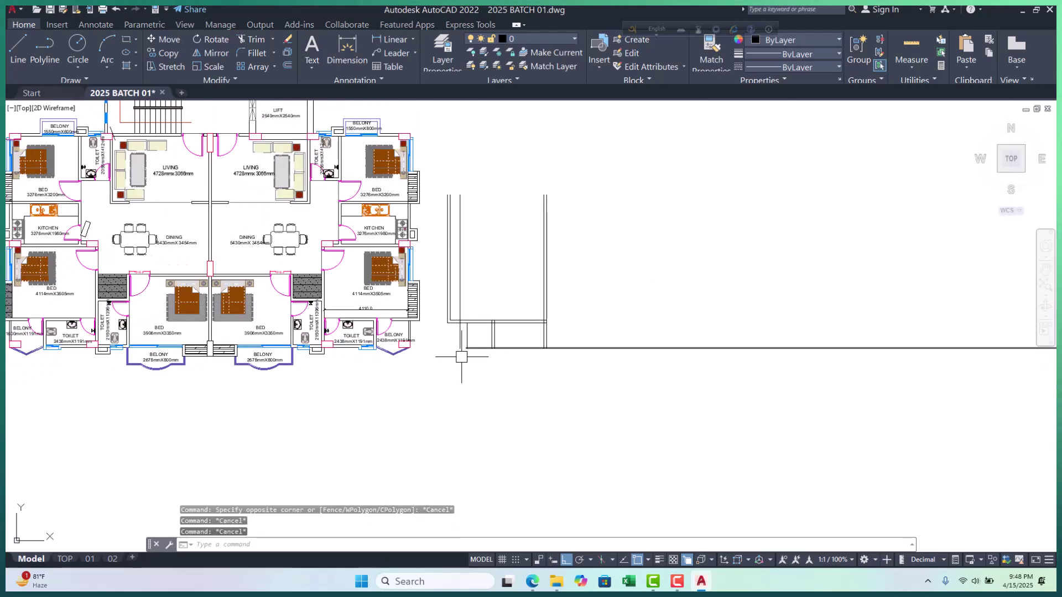
pyautogui.scroll(2, 153, 266)
pyautogui.scroll(-2, 152, 266)
pyautogui.scroll(6, 153, 266)
pyautogui.scroll(-5, 211, 257)
pyautogui.scroll(4, 476, 310)
pyautogui.write('o')
pyautogui.press('Return')
pyautogui.write('3')
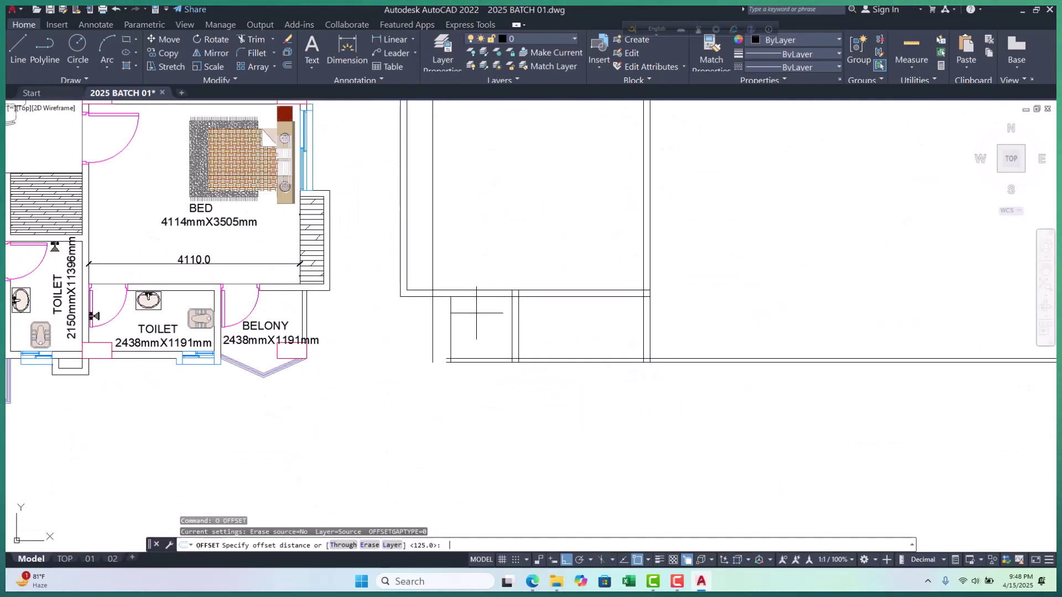
pyautogui.write('50')
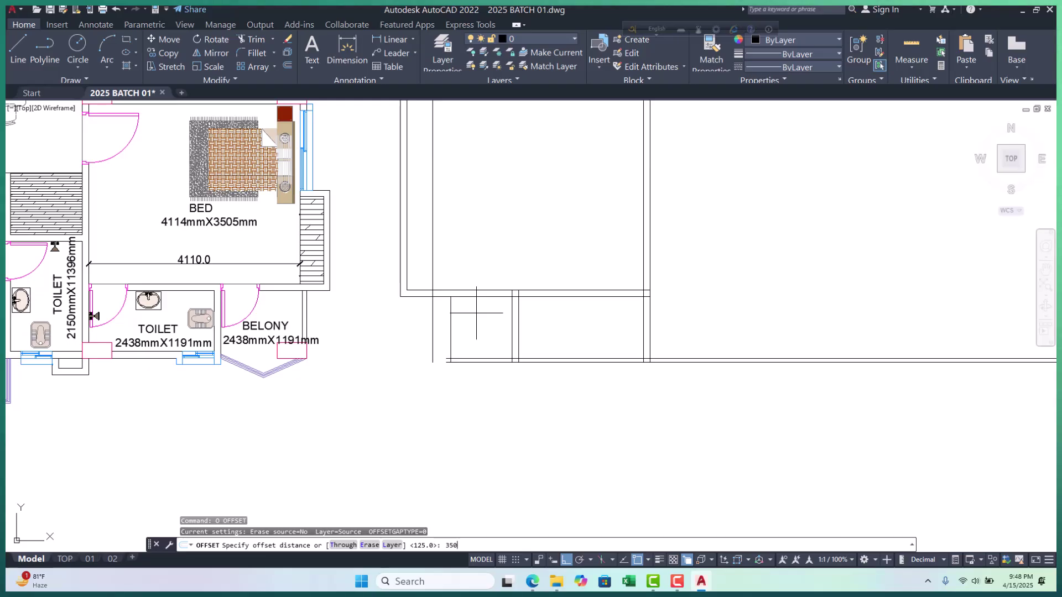
pyautogui.write('5')
pyautogui.press('Return')
pyautogui.press('Escape')
pyautogui.press('Escape')
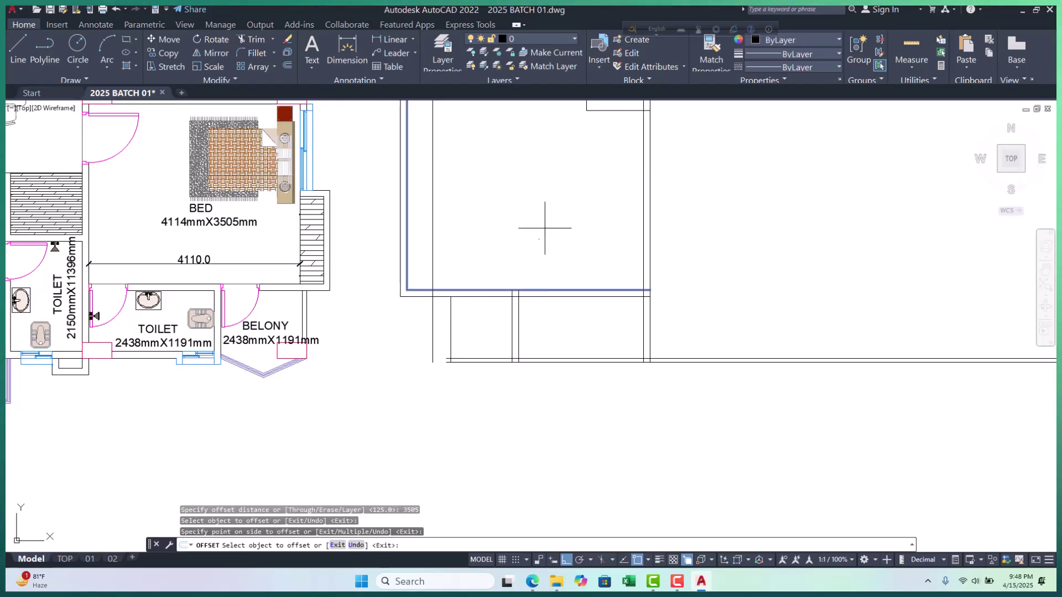
pyautogui.scroll(-2, 490, 328)
pyautogui.click(550, 188)
pyautogui.press('Delete')
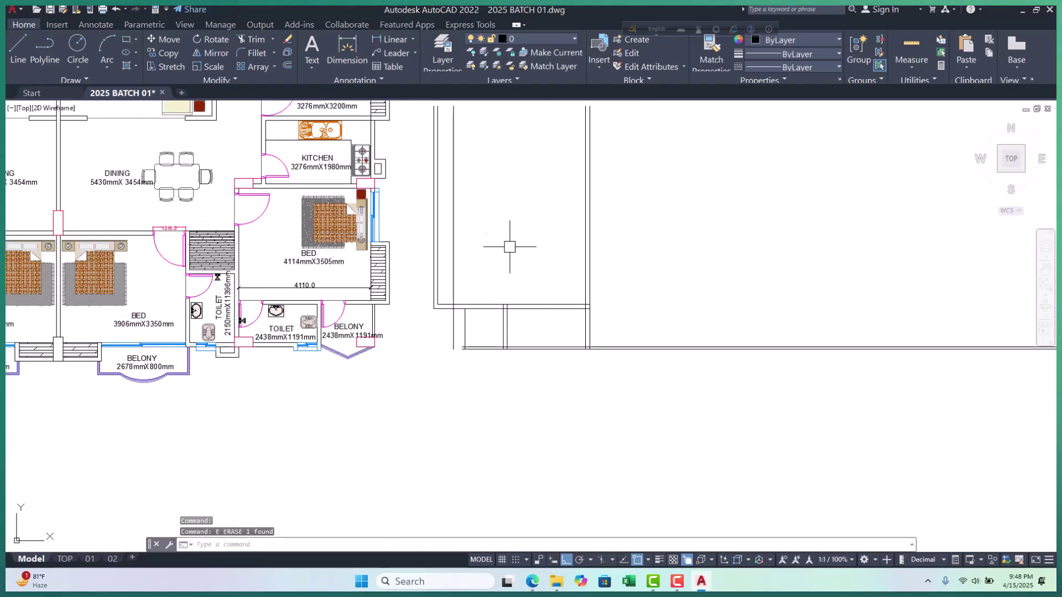
# Draw a polyline along the upper line of the bedroom's bottom wall from the inner left corner to the right wall's inner line
pyautogui.write('pl')
pyautogui.press('Return')
pyautogui.scroll(4, 501, 290)
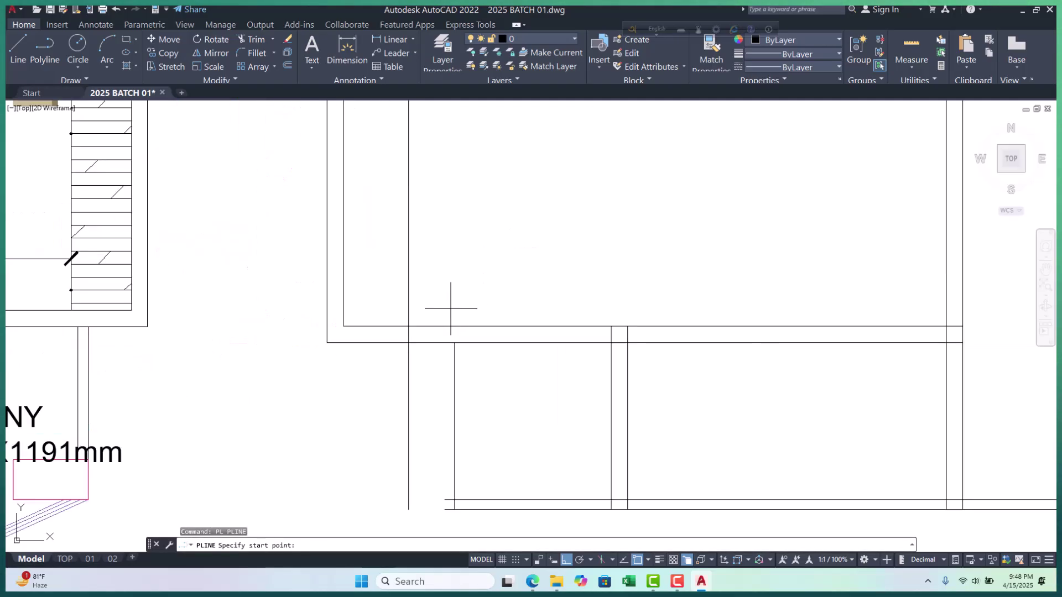
pyautogui.click(342, 326)
pyautogui.scroll(-2, 342, 327)
pyautogui.press('Escape')
pyautogui.press('Escape')
# Erase the leftover vertical line running through the bedroom beside its left wall
pyautogui.write('e')
pyautogui.press('Return')
pyautogui.press('Escape')
# Offset the polyline along the bottom wall's upper line 3505 mm upward to place the bedroom's upper wall
pyautogui.press('Return')
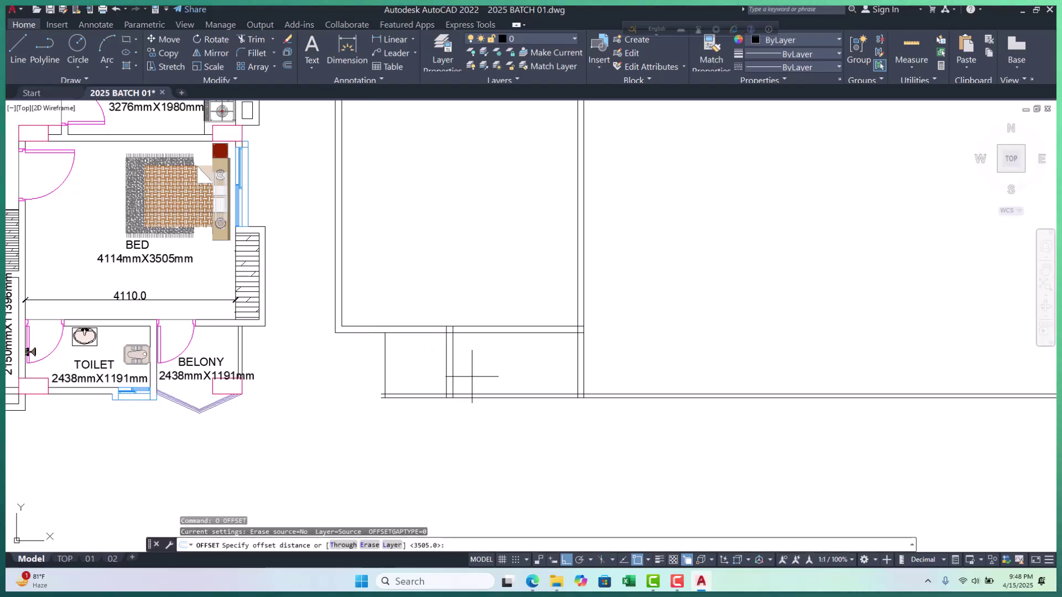
pyautogui.write('3505')
pyautogui.press('Return')
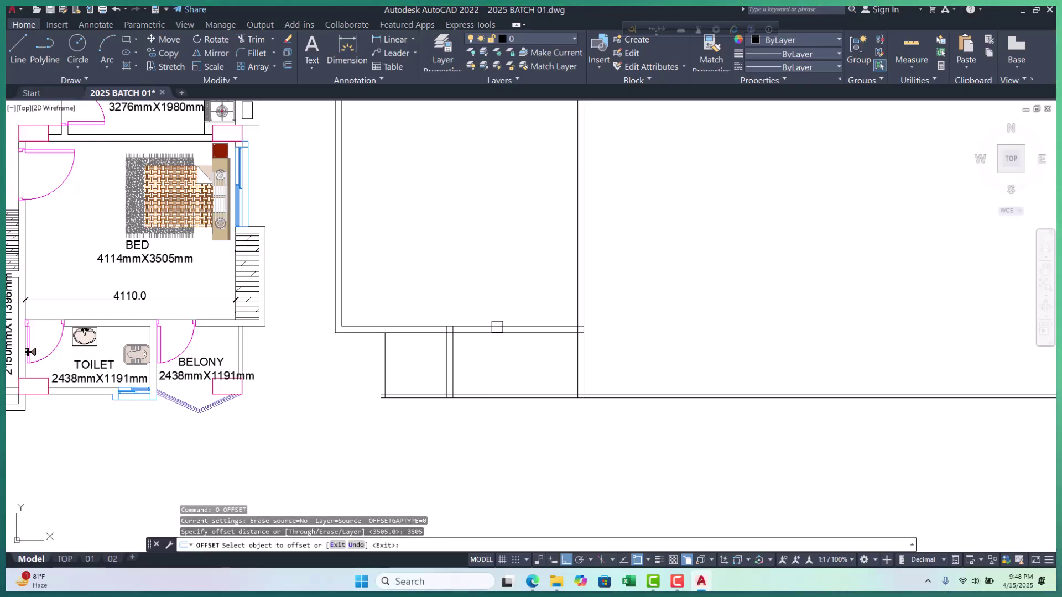
pyautogui.click(501, 321)
pyautogui.click(502, 247)
pyautogui.scroll(-8, 557, 316)
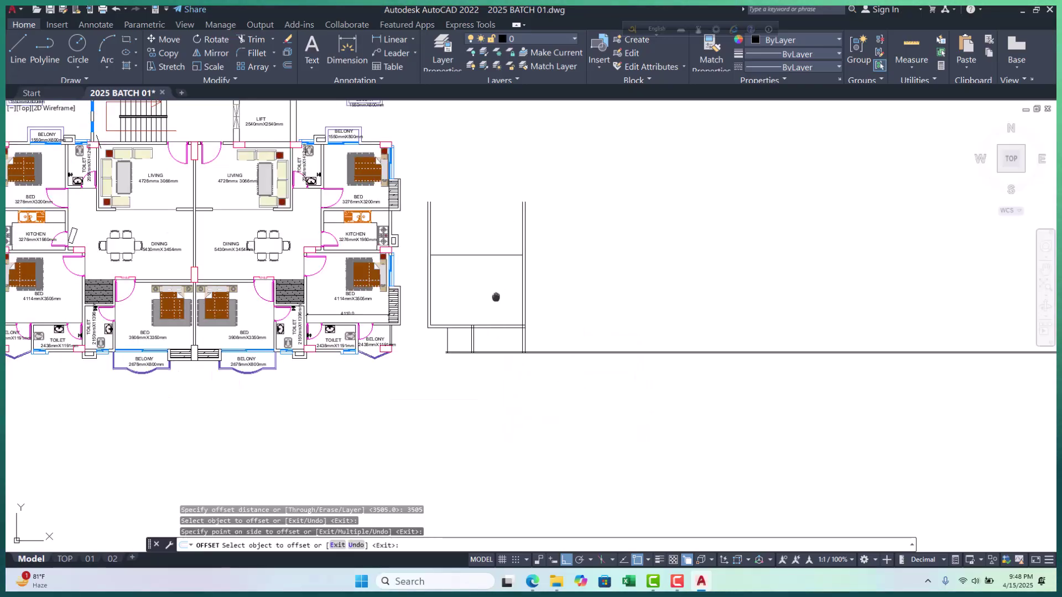
# Offset the bedroom's new upper wall line 125 mm upward to give the wall its thickness
pyautogui.scroll(4, 511, 297)
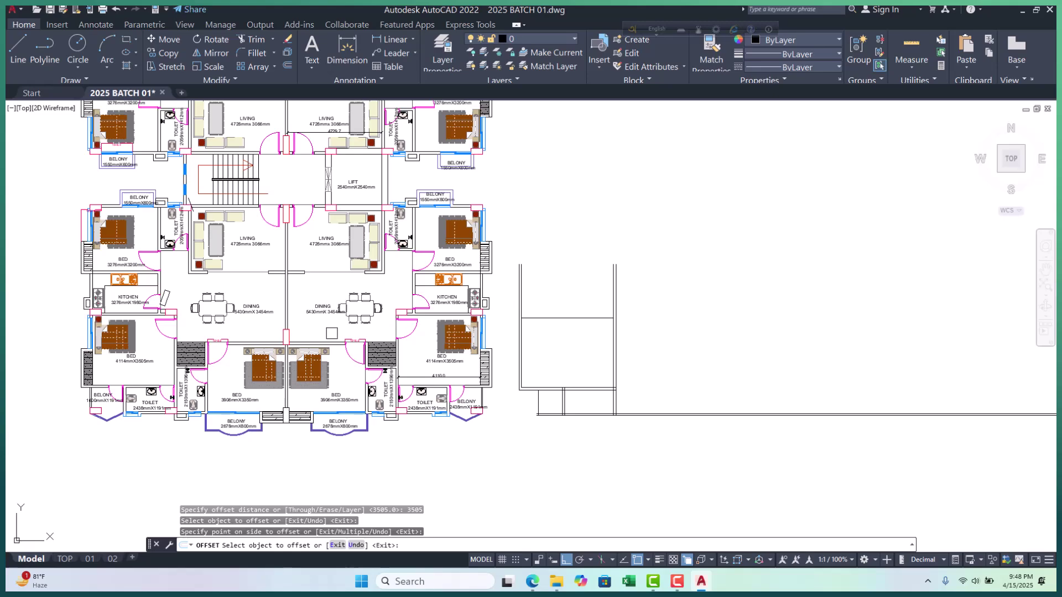
pyautogui.scroll(4, 513, 313)
pyautogui.press('Return')
pyautogui.press('Return')
pyautogui.write('125')
pyautogui.press('Return')
pyautogui.press('Escape')
pyautogui.press('Escape')
pyautogui.press('Escape')
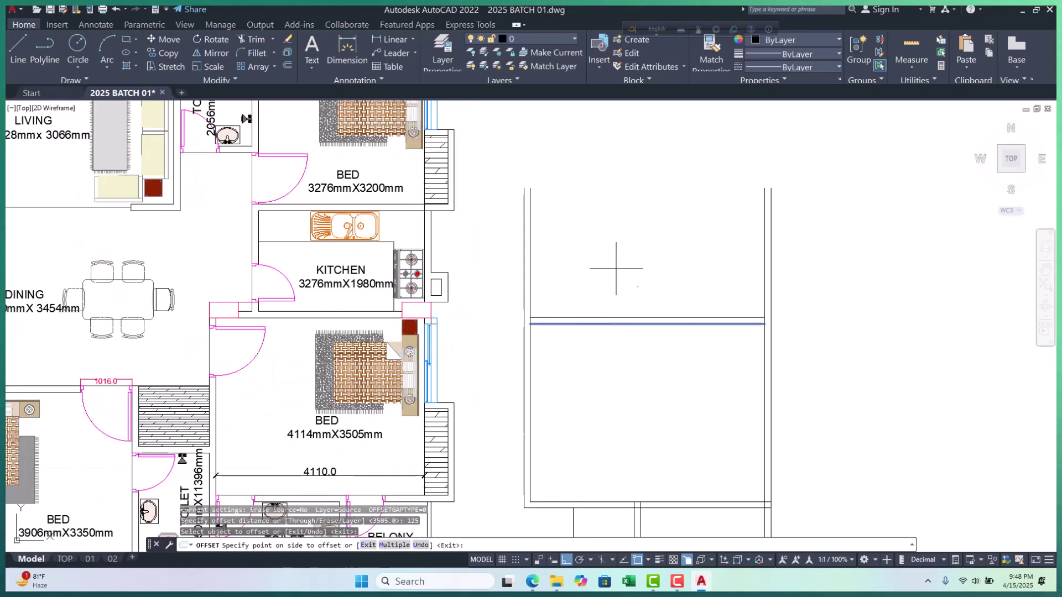
# Erase the straight duplicate polyline overlapping the outermost left wall line, keeping the L-shaped outer wall polyline
pyautogui.scroll(4, 542, 338)
pyautogui.click(505, 336)
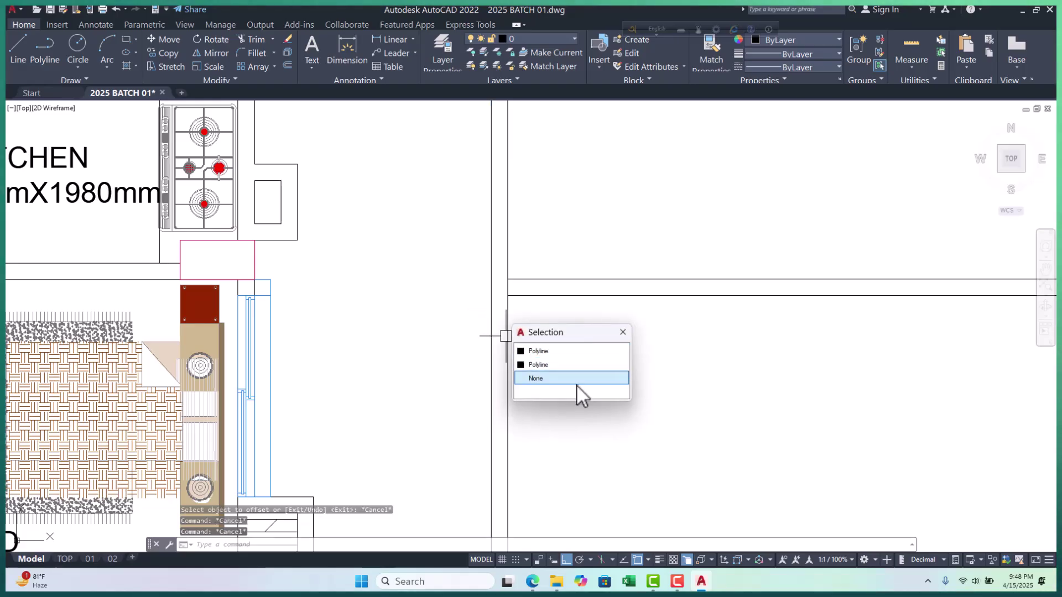
pyautogui.click(564, 351)
pyautogui.press('Escape')
pyautogui.click(487, 314)
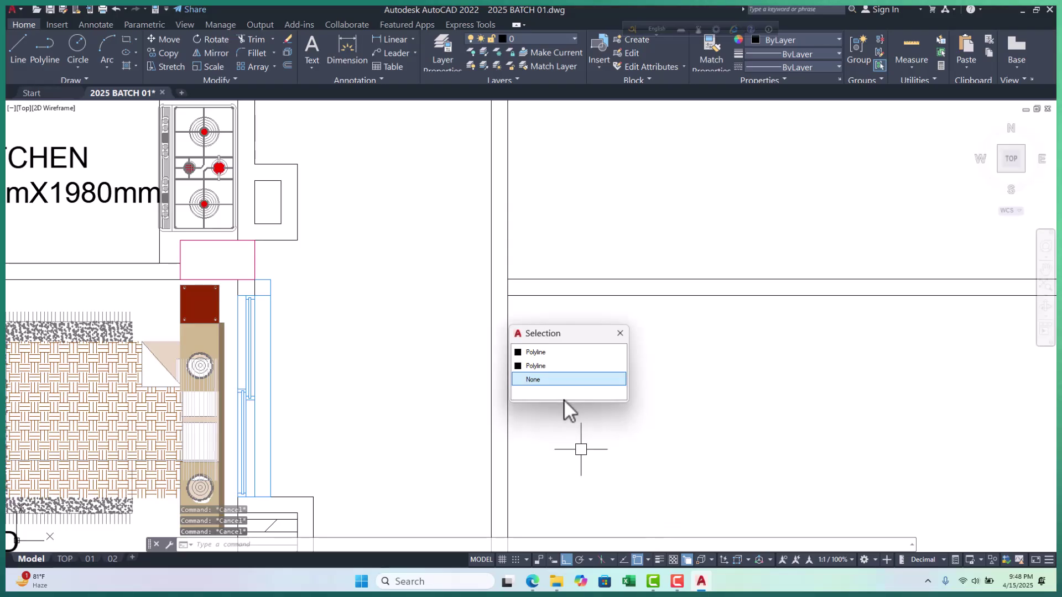
pyautogui.click(464, 339)
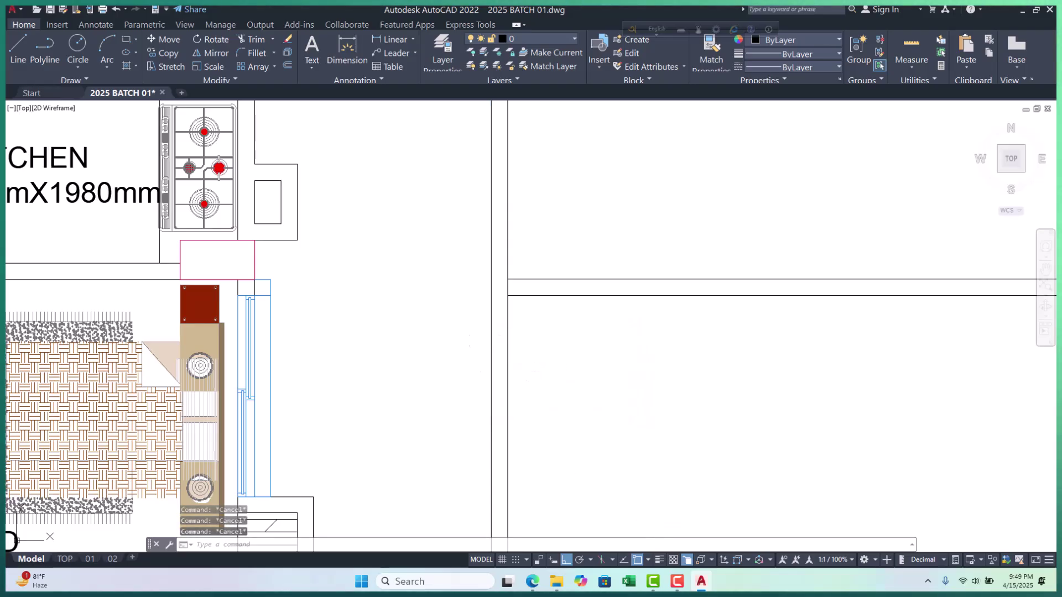
pyautogui.press('Escape')
pyautogui.click(494, 319)
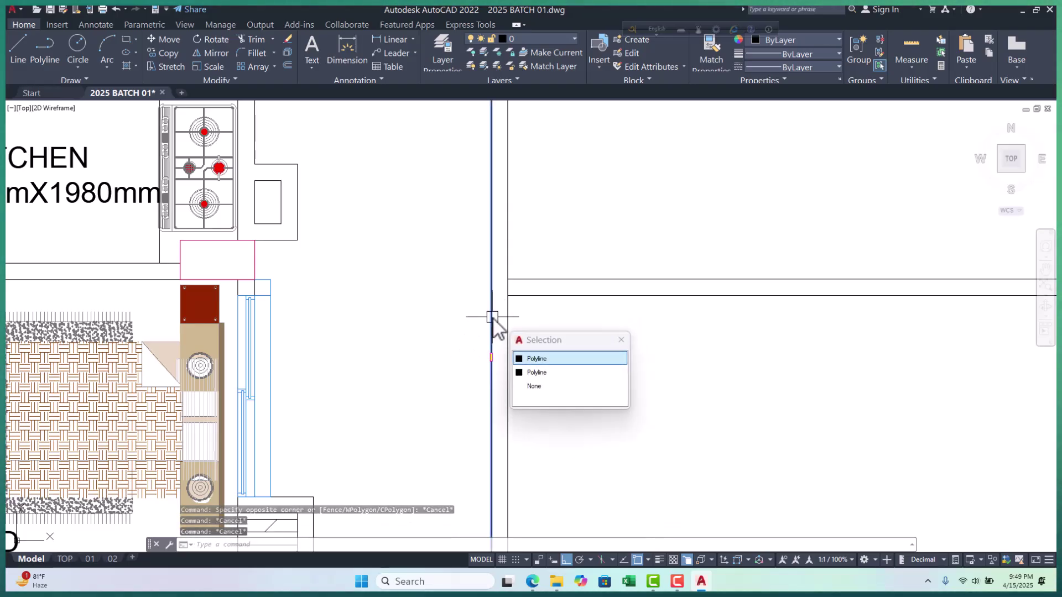
pyautogui.click(540, 372)
pyautogui.scroll(-8, 490, 308)
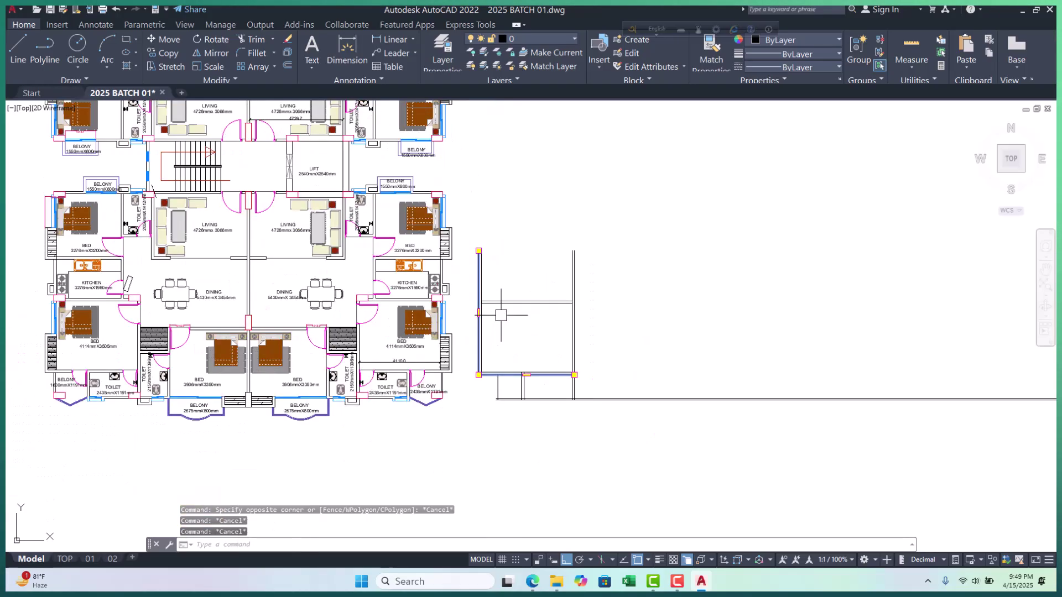
pyautogui.scroll(6, 514, 382)
pyautogui.press('Escape')
pyautogui.click(430, 294)
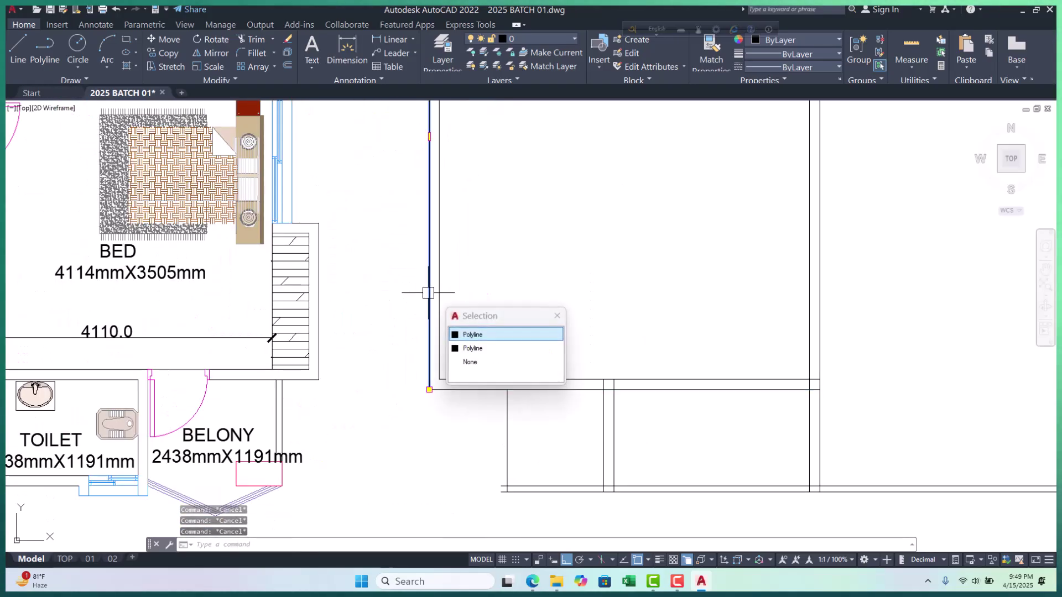
pyautogui.click(481, 338)
pyautogui.write('e')
pyautogui.press('Return')
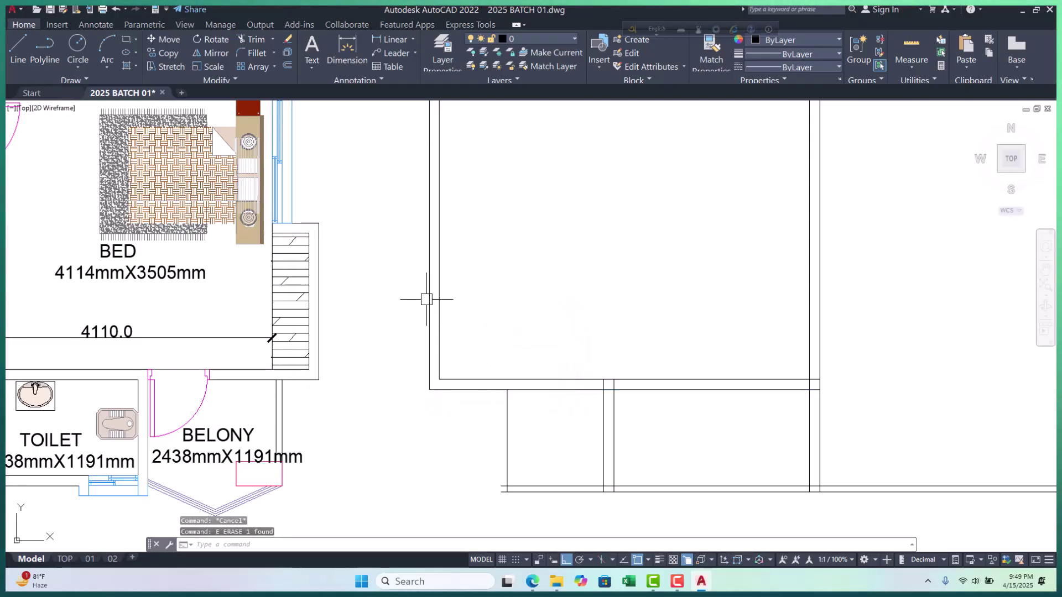
# Erase the helper polyline overlapping the upper line of the bedroom's bottom wall
pyautogui.click(427, 296)
pyautogui.press('Escape')
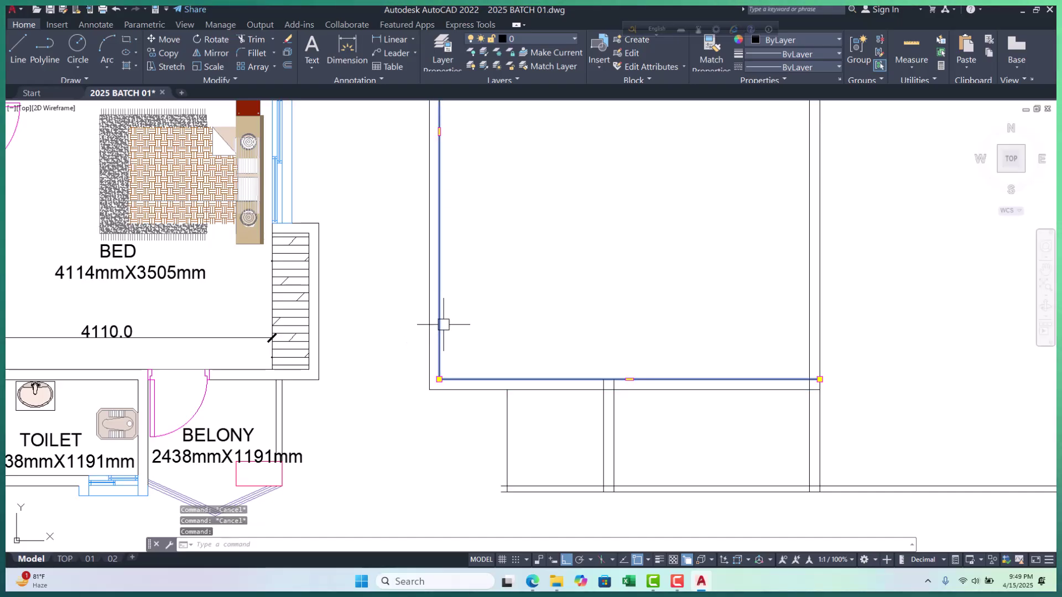
pyautogui.click(509, 378)
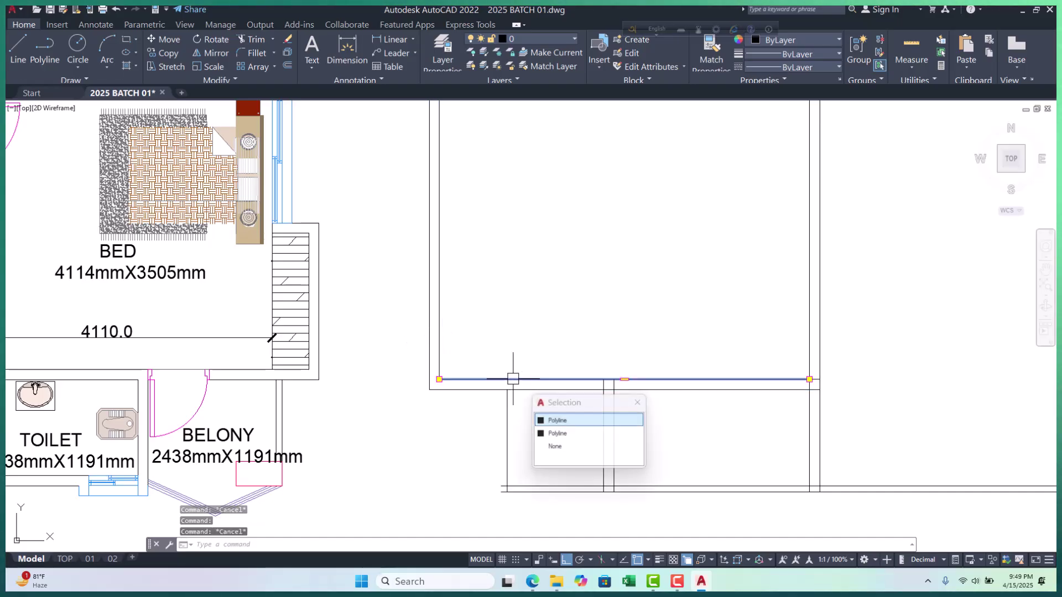
pyautogui.click(560, 421)
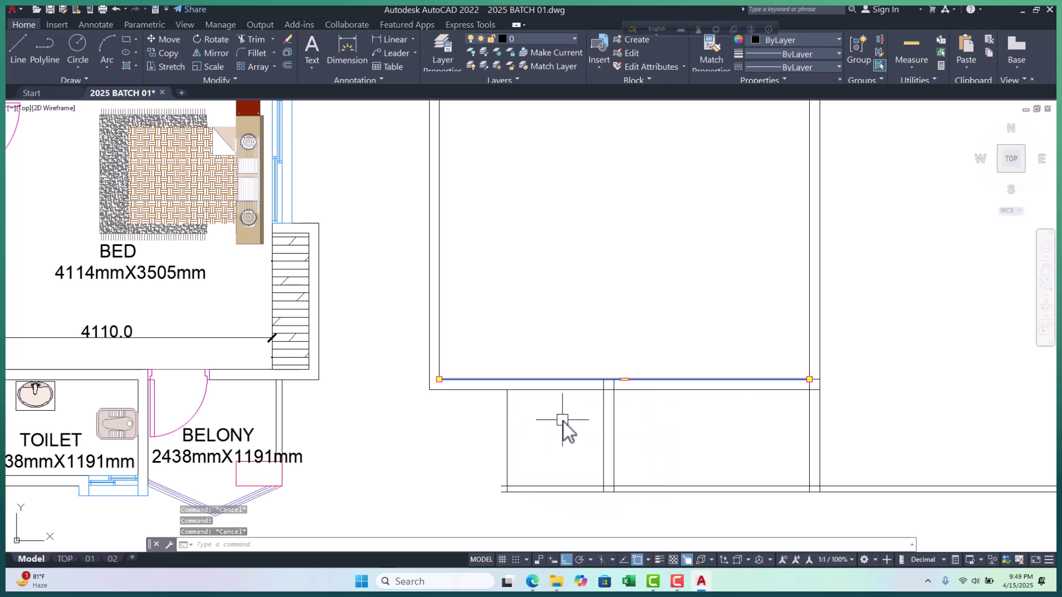
pyautogui.write('e')
pyautogui.press('Return')
# Extend both lines of the bedroom's upper wall to the outermost left wall line
pyautogui.scroll(-6, 519, 376)
pyautogui.scroll(8, 519, 370)
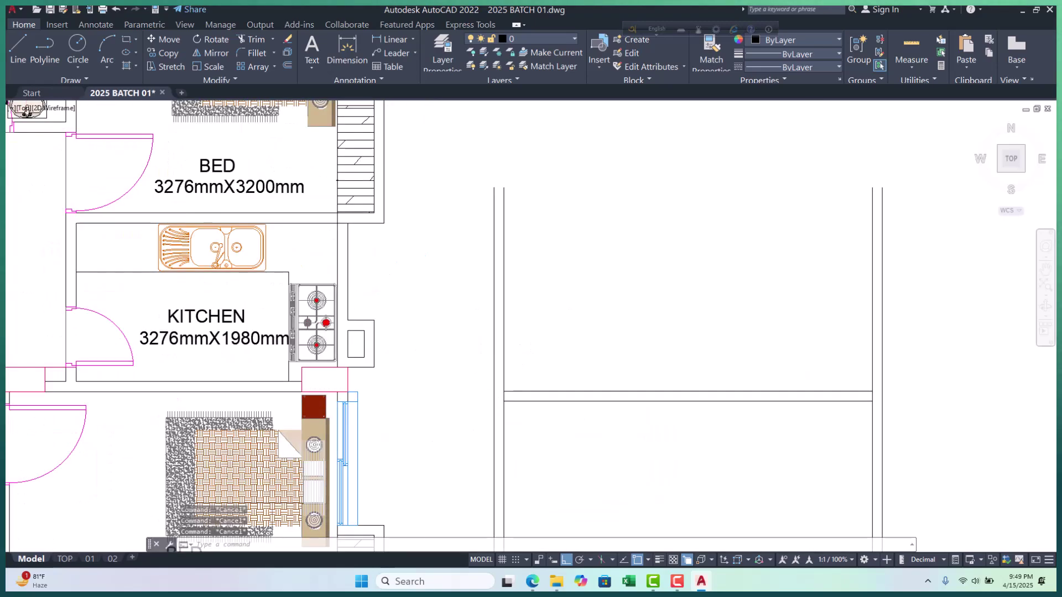
pyautogui.click(494, 367)
pyautogui.write('ex')
pyautogui.press('Return')
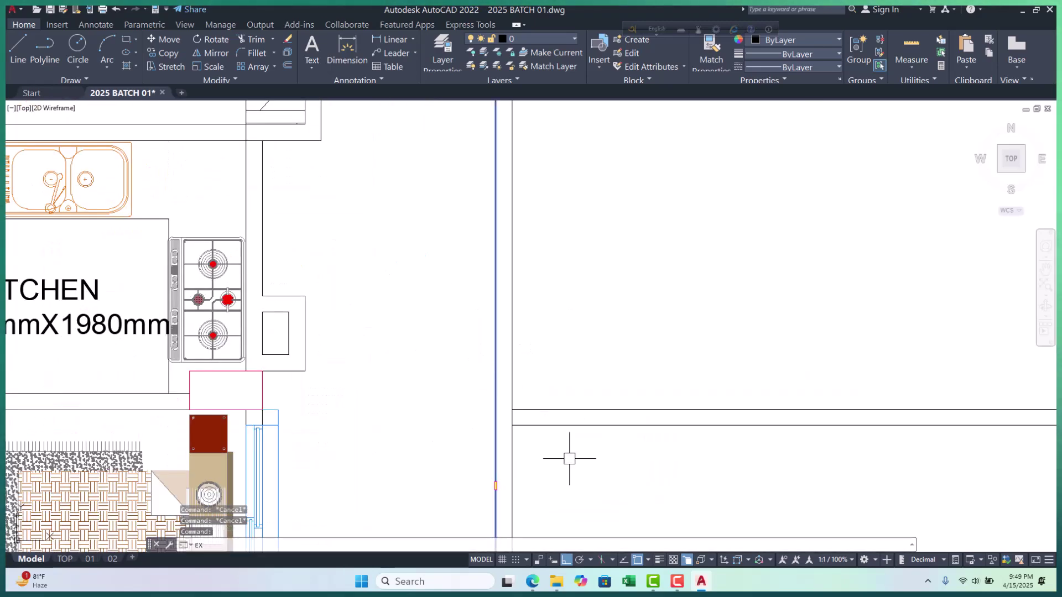
pyautogui.click(567, 390)
pyautogui.click(557, 439)
pyautogui.press('Return')
pyautogui.scroll(-3, 437, 277)
pyautogui.scroll(-6, 436, 277)
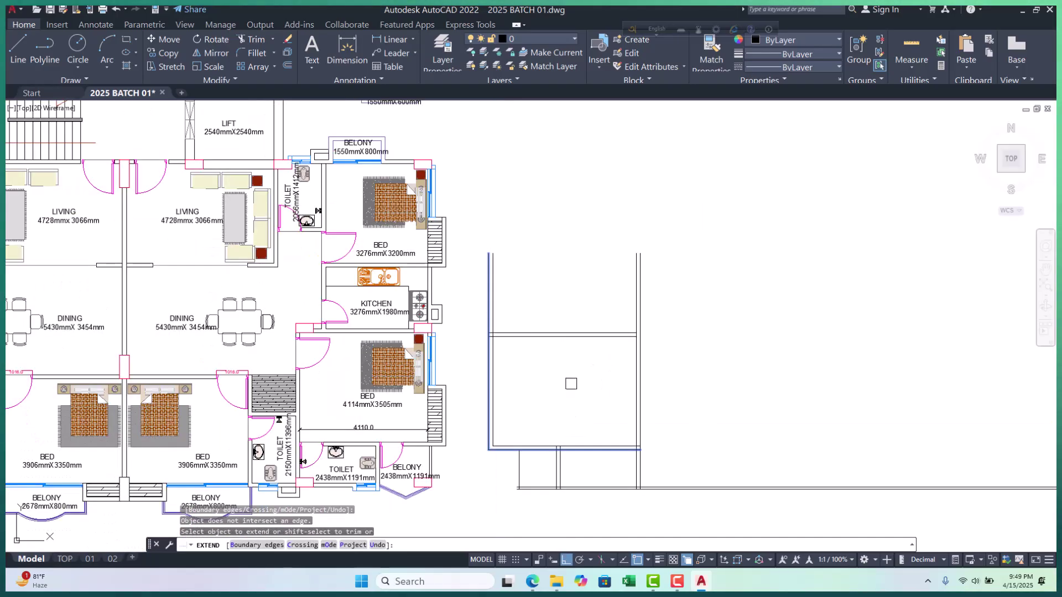
pyautogui.scroll(8, 606, 357)
pyautogui.press('Escape')
# Extend both lines of the bedroom's upper wall to the outer line of the right wall
pyautogui.click(613, 323)
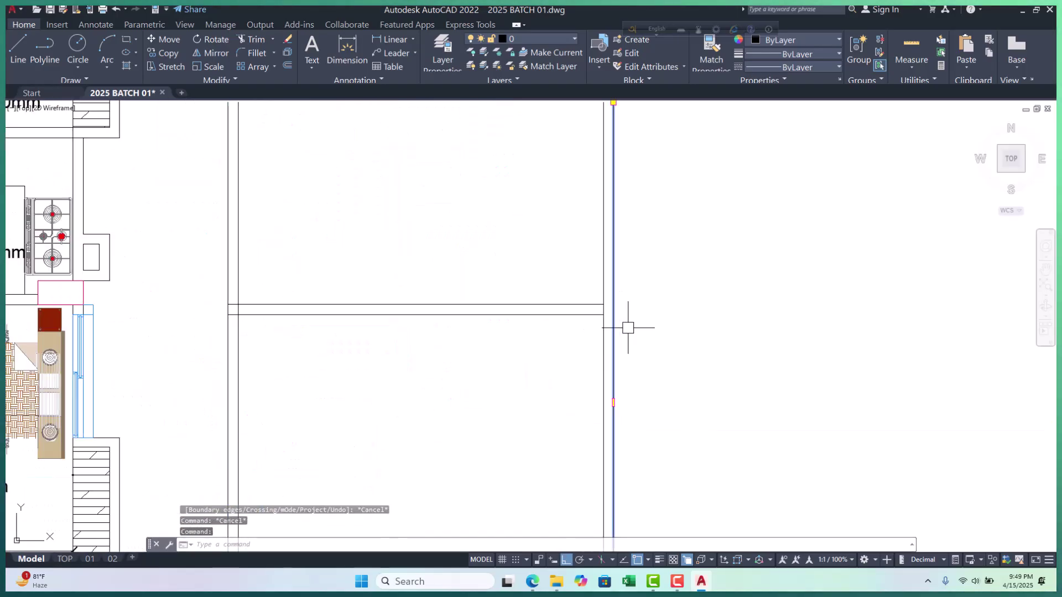
pyautogui.write('ex')
pyautogui.press('Return')
pyautogui.click(555, 267)
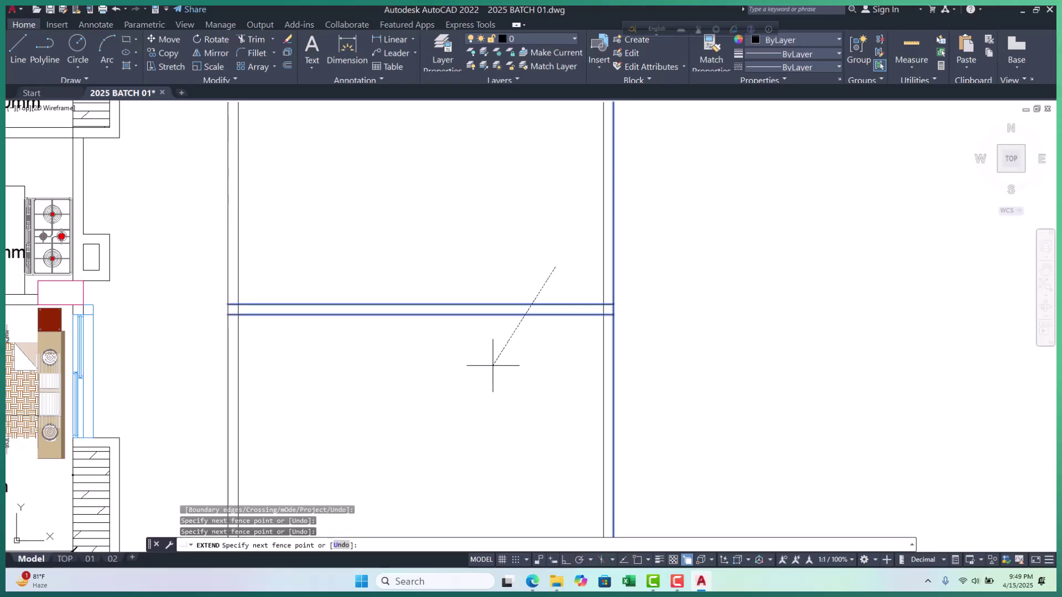
pyautogui.click(492, 360)
pyautogui.press('Return')
pyautogui.scroll(-4, 590, 268)
pyautogui.scroll(-5, 559, 354)
pyautogui.scroll(2, 508, 341)
pyautogui.click(513, 335)
pyautogui.scroll(6, 513, 336)
pyautogui.press('Escape')
pyautogui.press('Escape')
pyautogui.press('Escape')
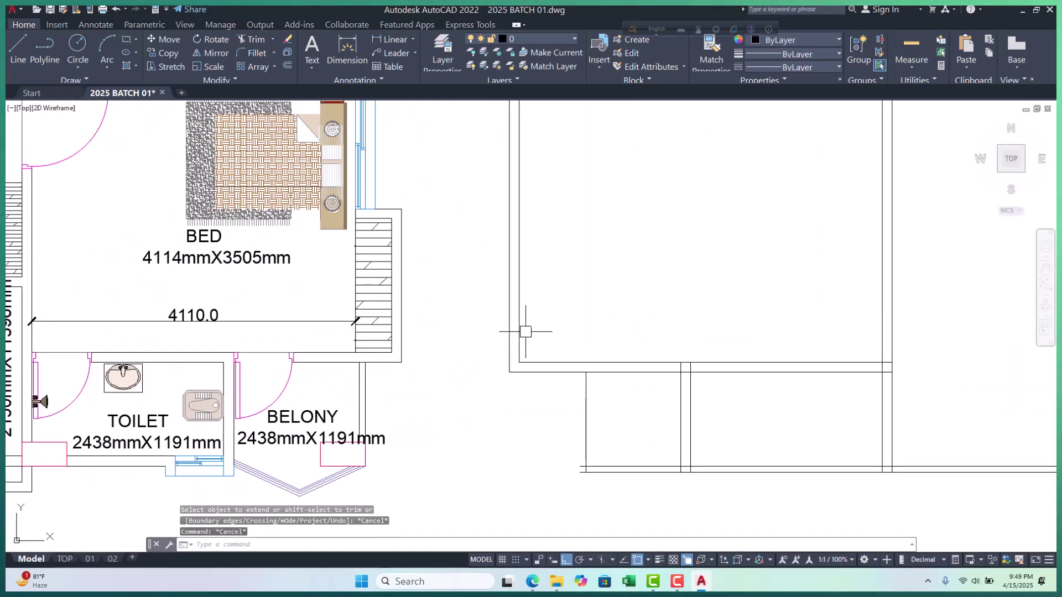
# Examine the reference plan's lower-left balcony, its two toilets and the adjoining 3906 x 3350 mm bedroom
pyautogui.scroll(-5, 559, 330)
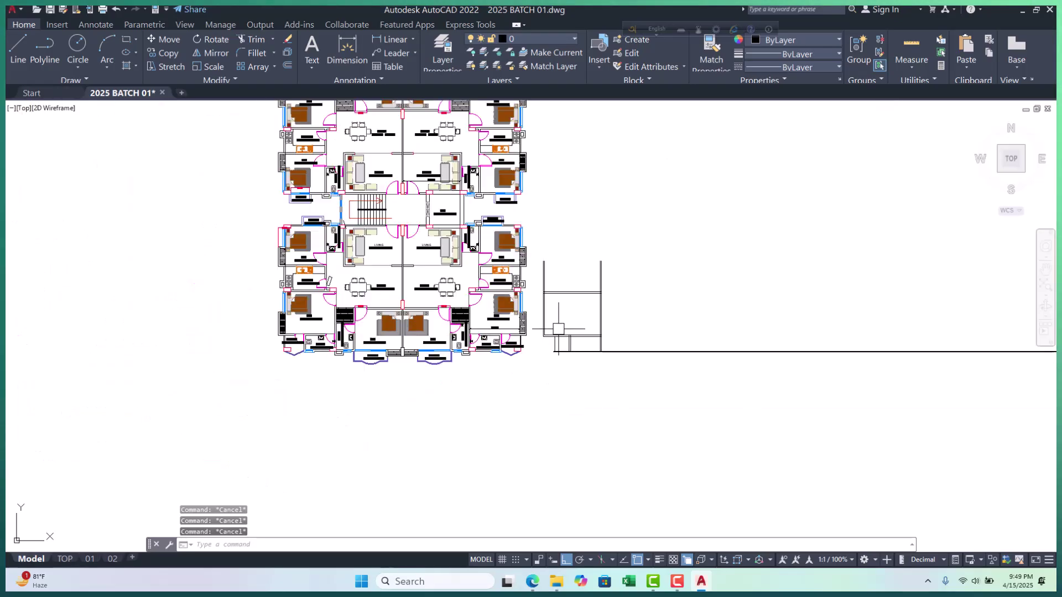
pyautogui.scroll(-5, 552, 323)
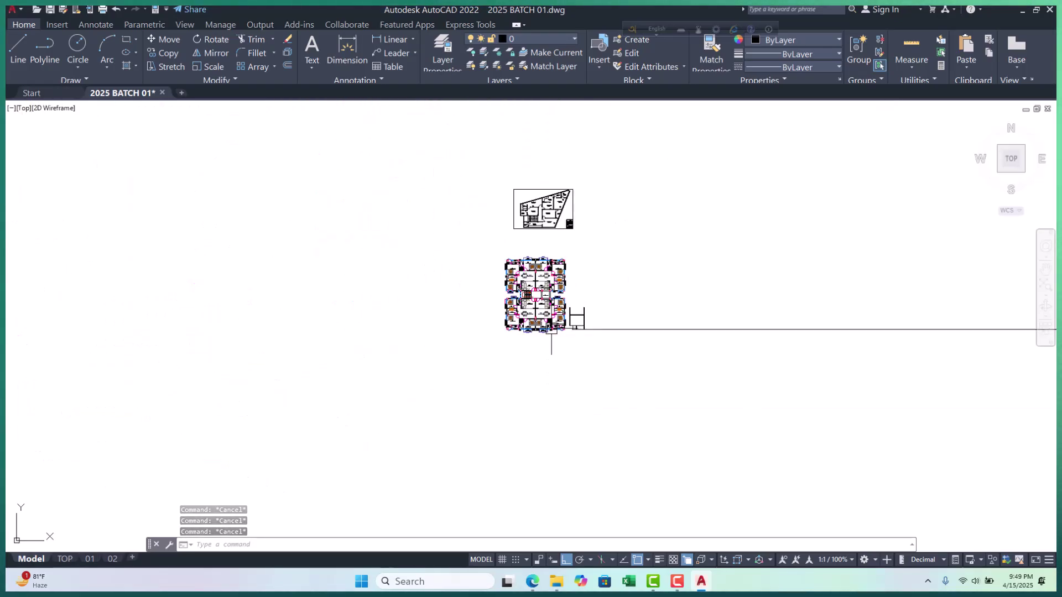
pyautogui.scroll(8, 520, 375)
pyautogui.moveTo(519, 376); pyautogui.dragTo(469, 304, button='middle')
pyautogui.scroll(3, 516, 365)
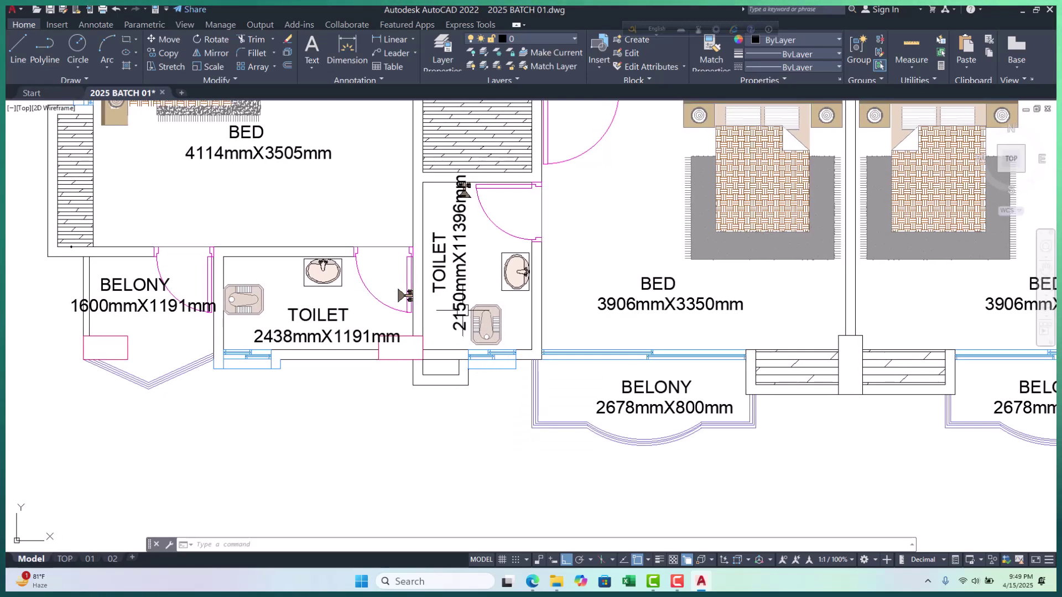
pyautogui.scroll(5, 465, 248)
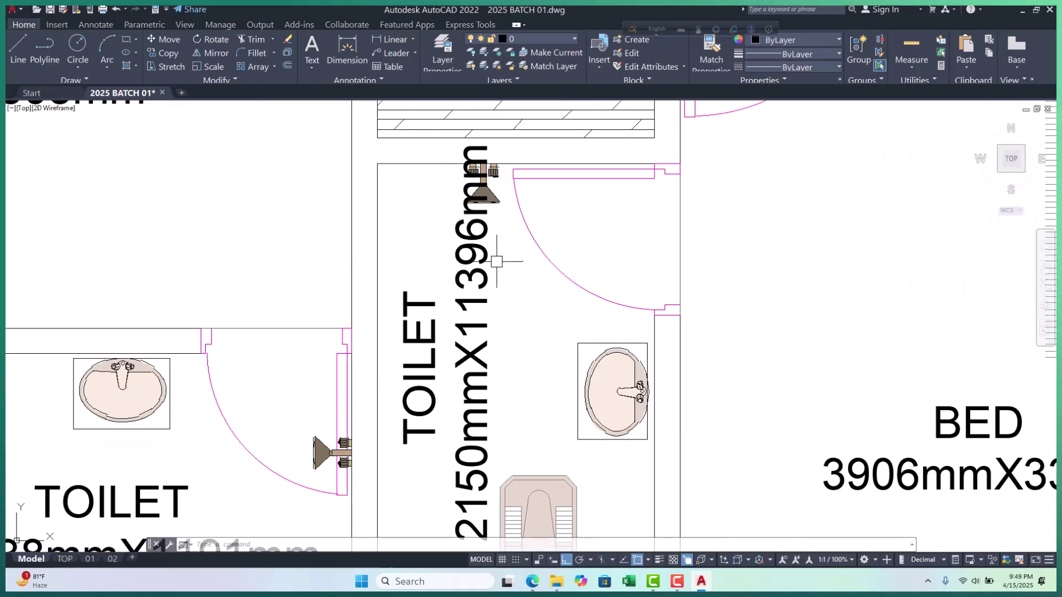
pyautogui.scroll(-4, 497, 255)
pyautogui.moveTo(536, 308); pyautogui.dragTo(529, 334, button='middle')
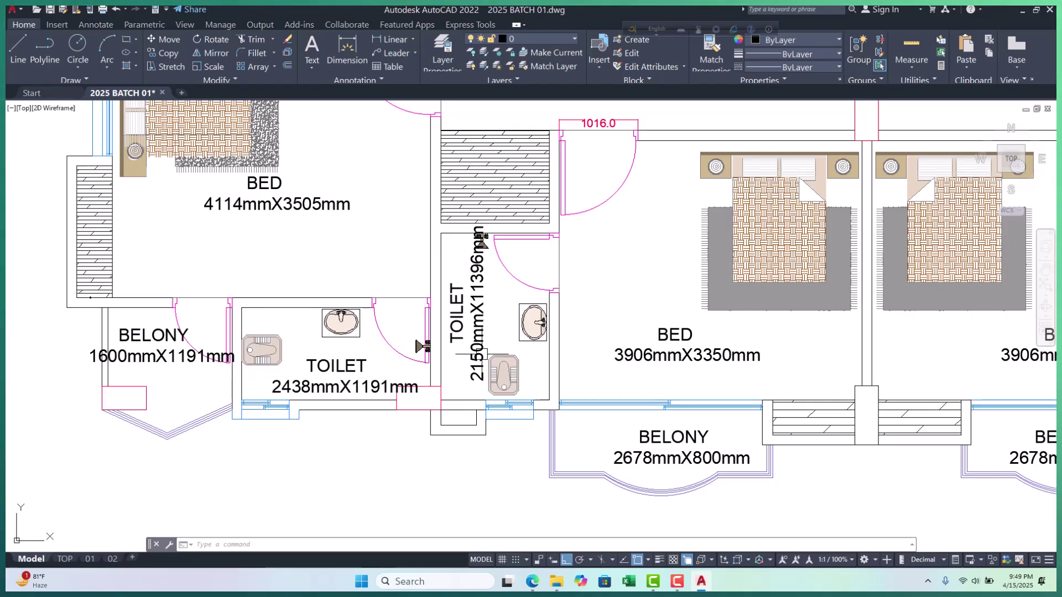
pyautogui.scroll(-6, 469, 322)
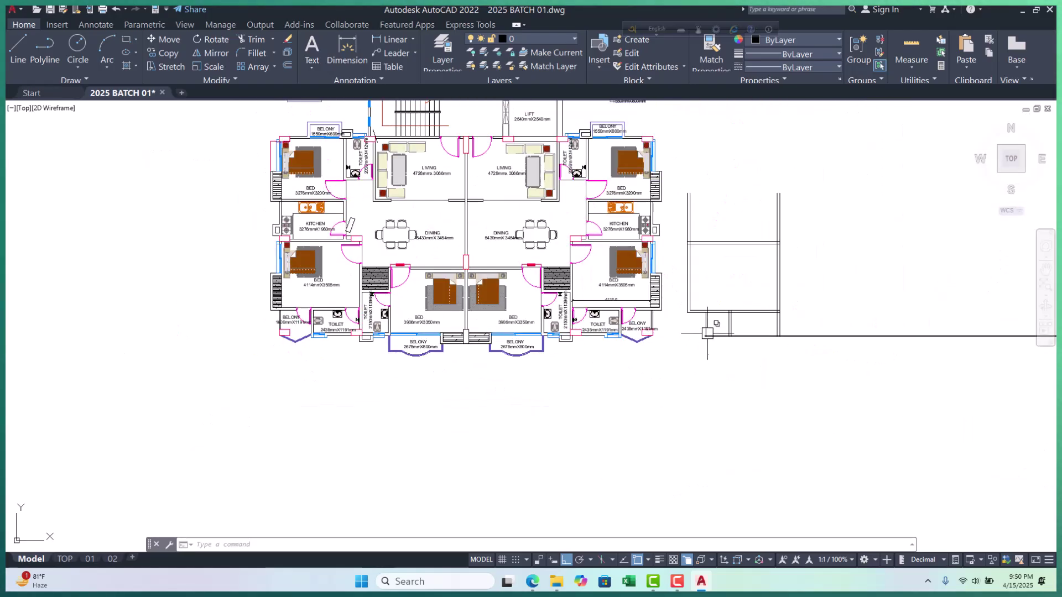
# Copy the small balcony's outer vertical line to the left end of the bottom wall lines, completing the balcony's double-line wall
pyautogui.scroll(3, 706, 334)
pyautogui.press('Escape')
pyautogui.press('Escape')
pyautogui.press('Escape')
pyautogui.scroll(4, 682, 325)
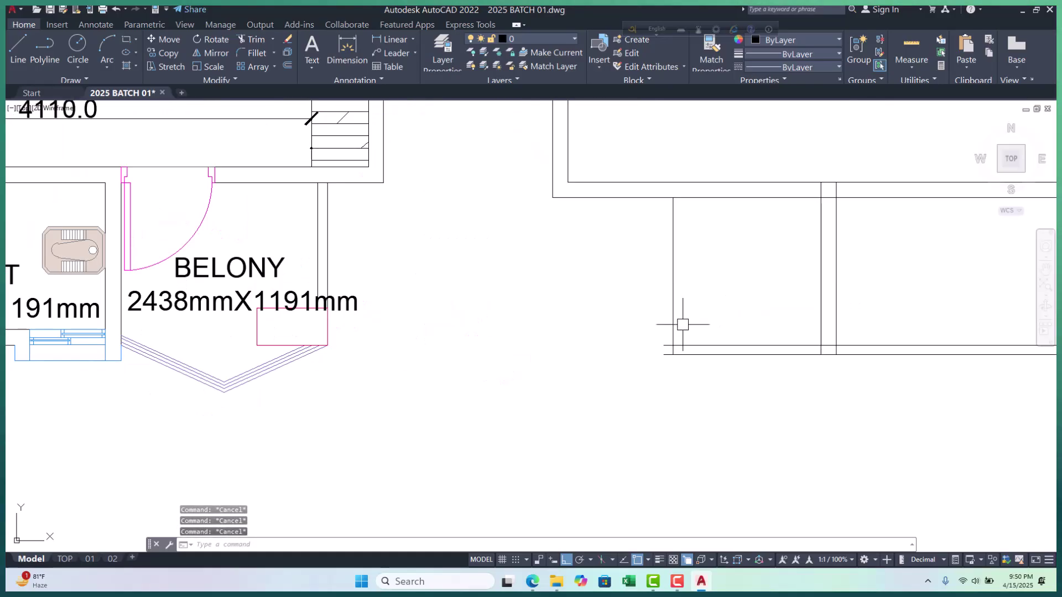
pyautogui.click(672, 319)
pyautogui.write('CP')
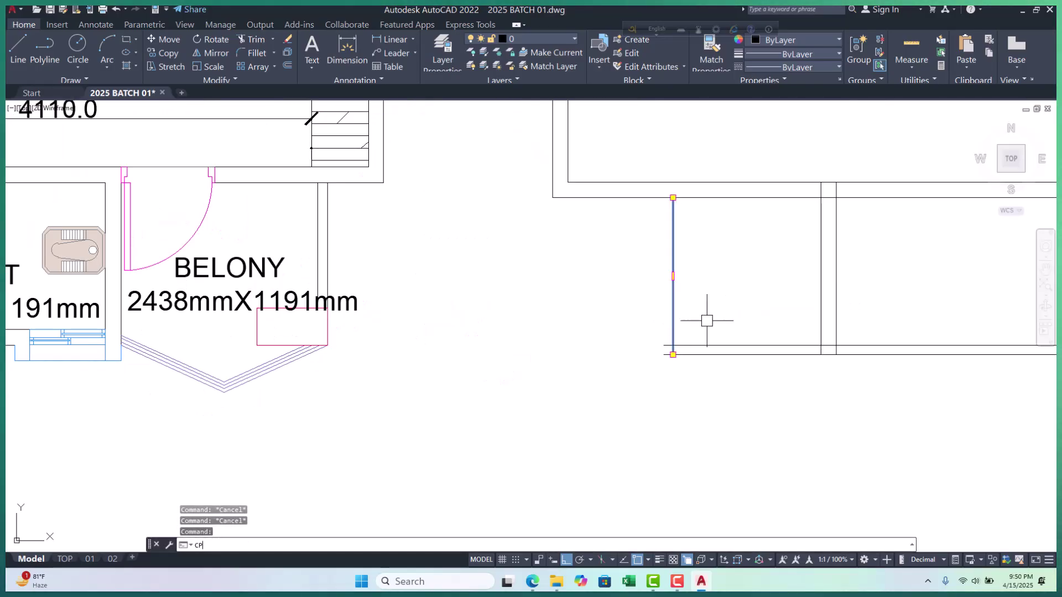
pyautogui.press('Return')
pyautogui.scroll(5, 682, 350)
pyautogui.click(682, 347)
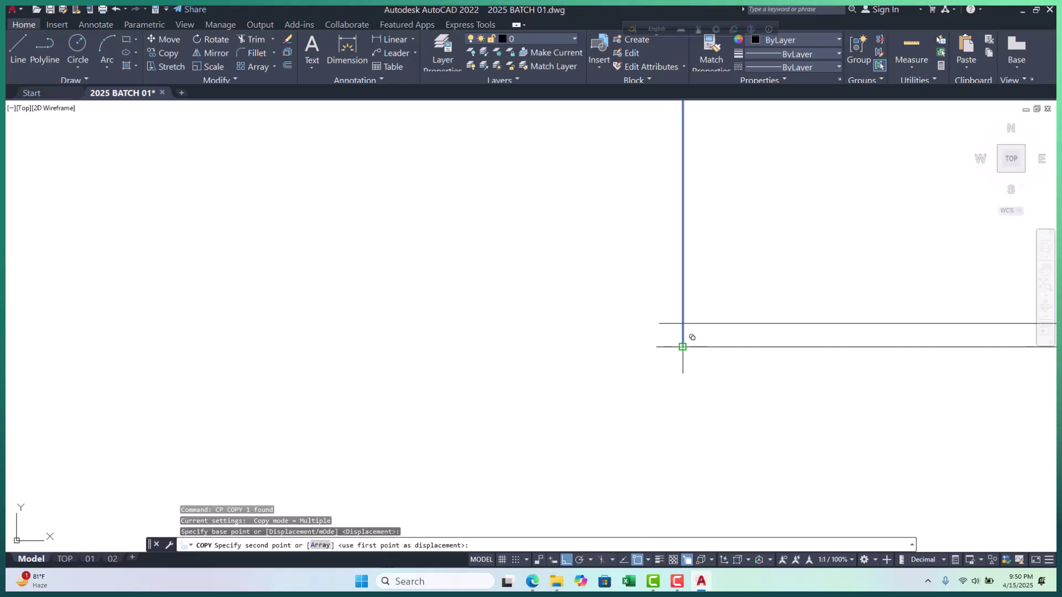
pyautogui.click(659, 347)
pyautogui.scroll(-6, 608, 348)
pyautogui.press('Escape')
pyautogui.press('Escape')
pyautogui.press('Escape')
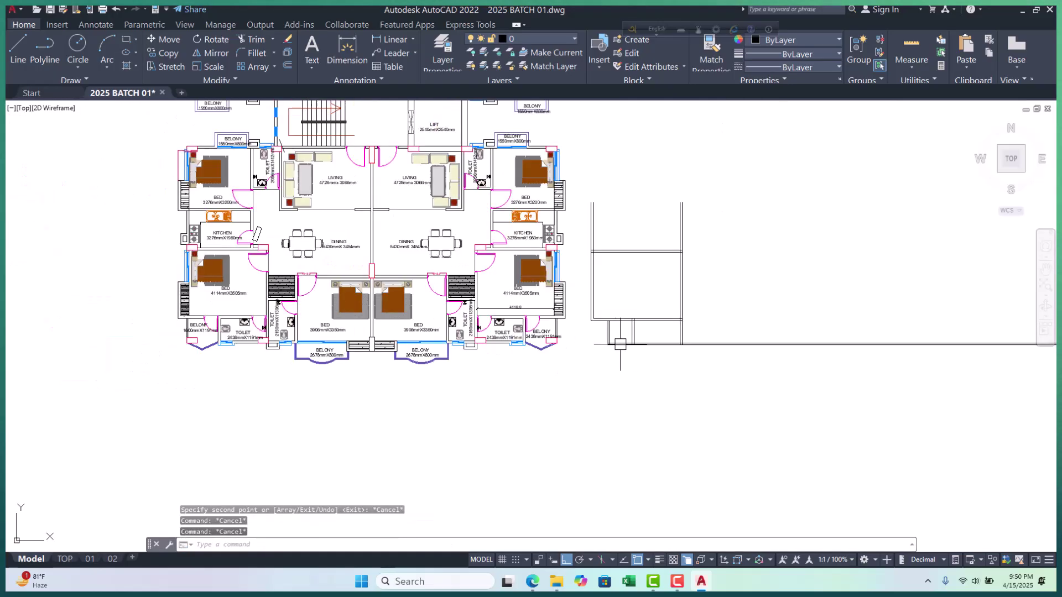
# Offset the outer line of the bedroom's right wall 1395 mm outward to set the narrow toilet's width
pyautogui.scroll(4, 671, 336)
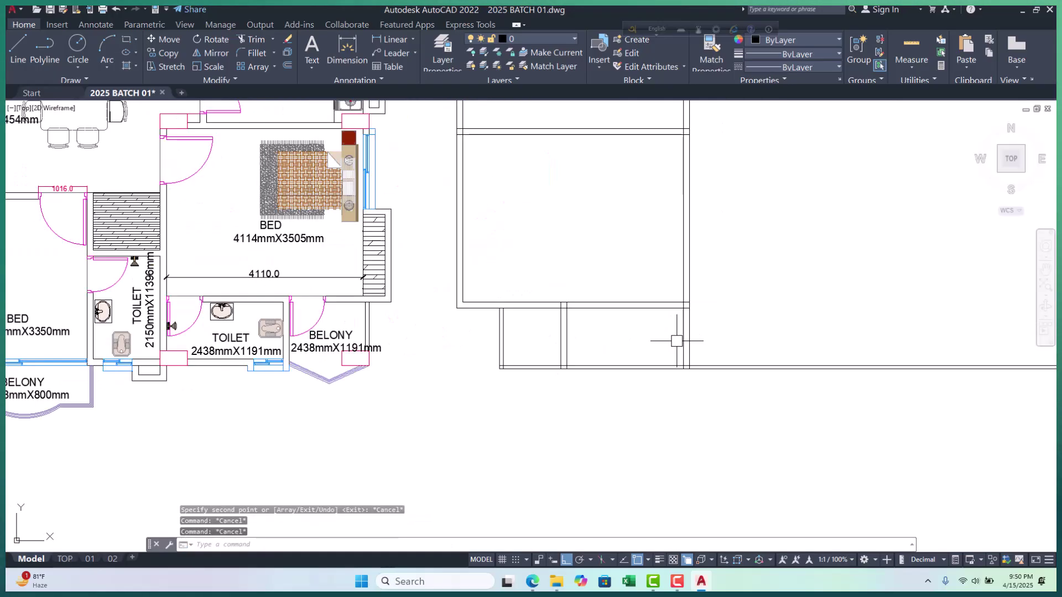
pyautogui.write('o')
pyautogui.press('Return')
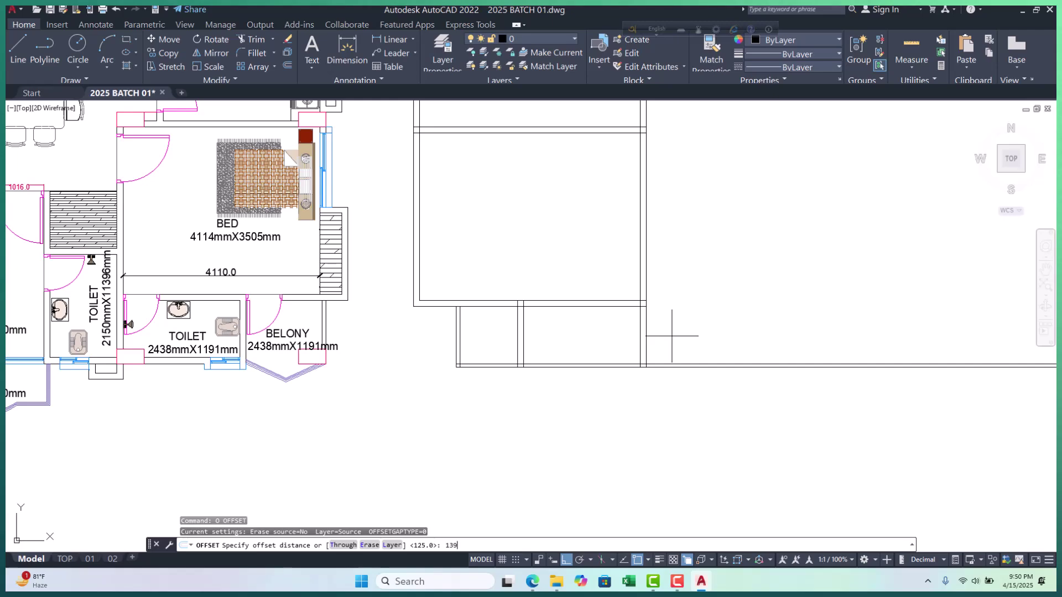
pyautogui.write('1395')
pyautogui.press('Return')
pyautogui.click(653, 274)
pyautogui.click(645, 274)
pyautogui.click(715, 276)
pyautogui.scroll(-3, 483, 309)
pyautogui.click(150, 322)
pyautogui.scroll(4, 151, 323)
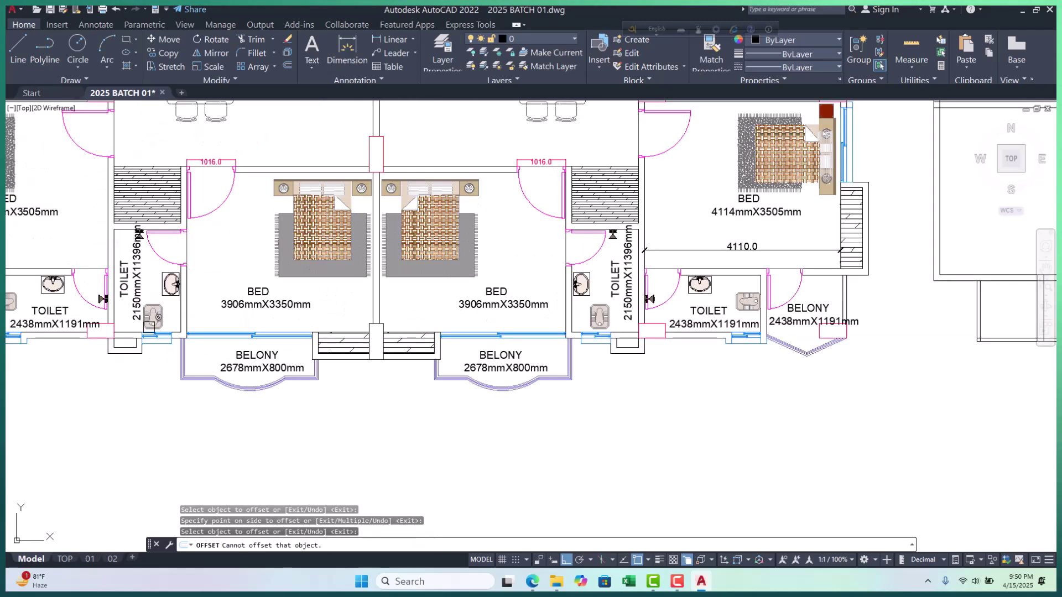
pyautogui.scroll(-4, 151, 323)
pyautogui.scroll(4, 570, 312)
pyautogui.scroll(2, 625, 325)
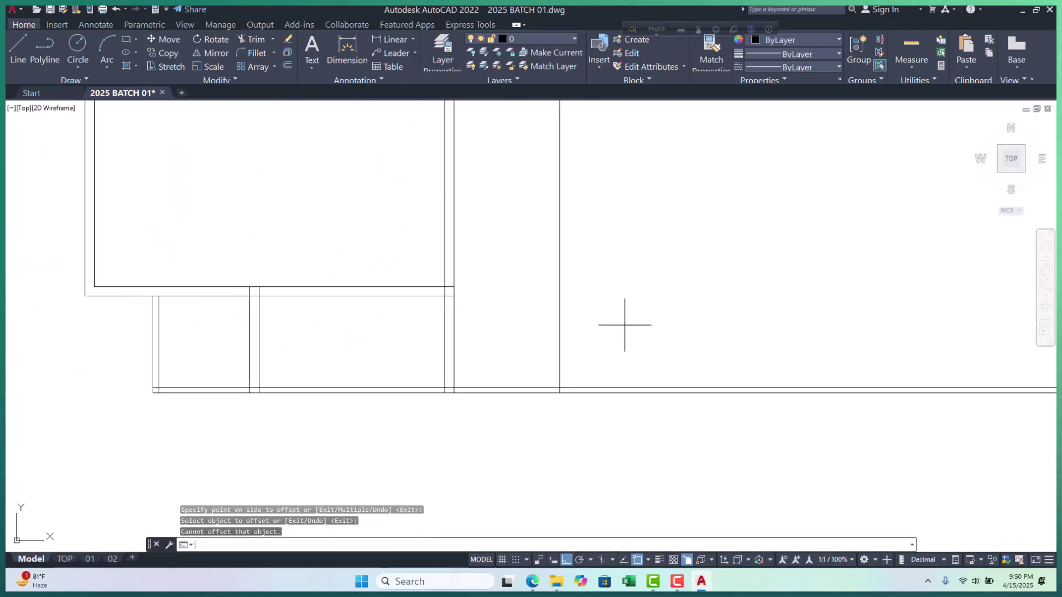
# Offset the new vertical line 125 mm to the right to give the toilet's far wall its thickness
pyautogui.press('Return')
pyautogui.press('Return')
pyautogui.write('125')
pyautogui.press('Return')
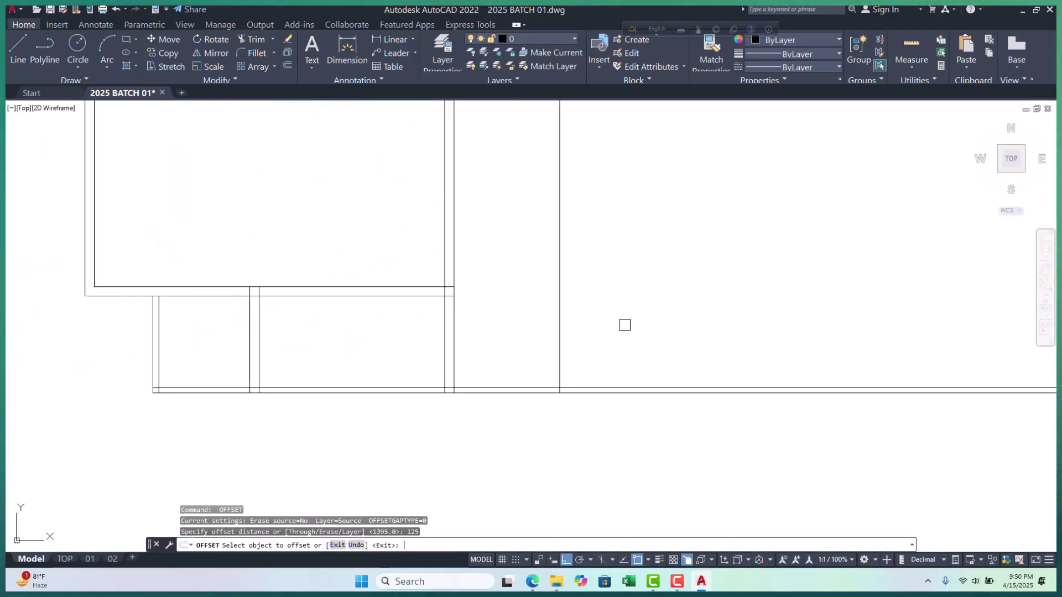
pyautogui.click(561, 308)
pyautogui.press('Escape')
pyautogui.press('Escape')
pyautogui.press('Escape')
pyautogui.scroll(-5, 686, 334)
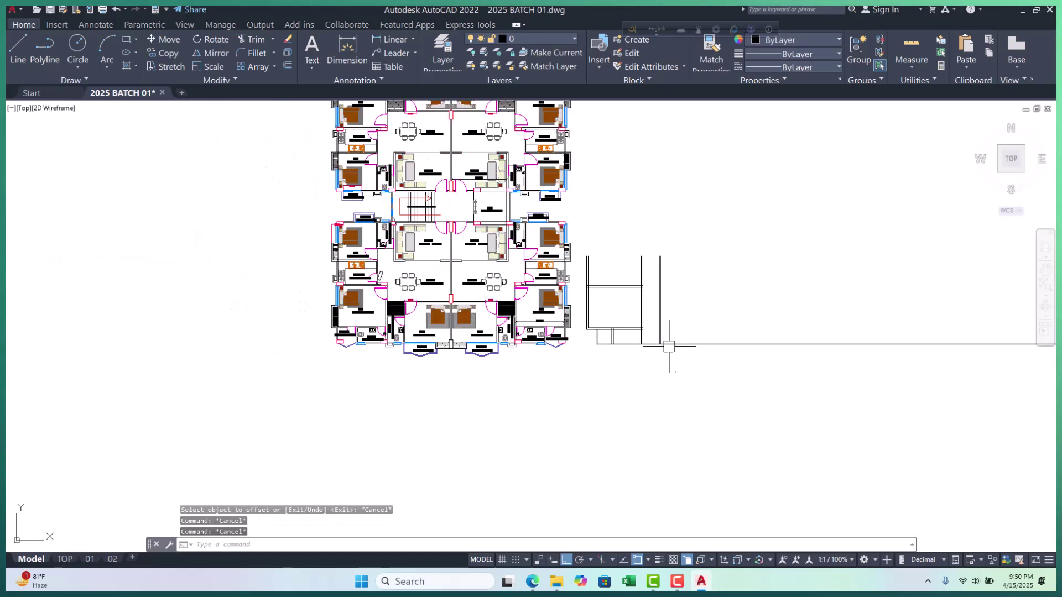
# Correct the size label of the reference plan's left narrow toilet to 2150mmX1396mm
pyautogui.scroll(5, 440, 312)
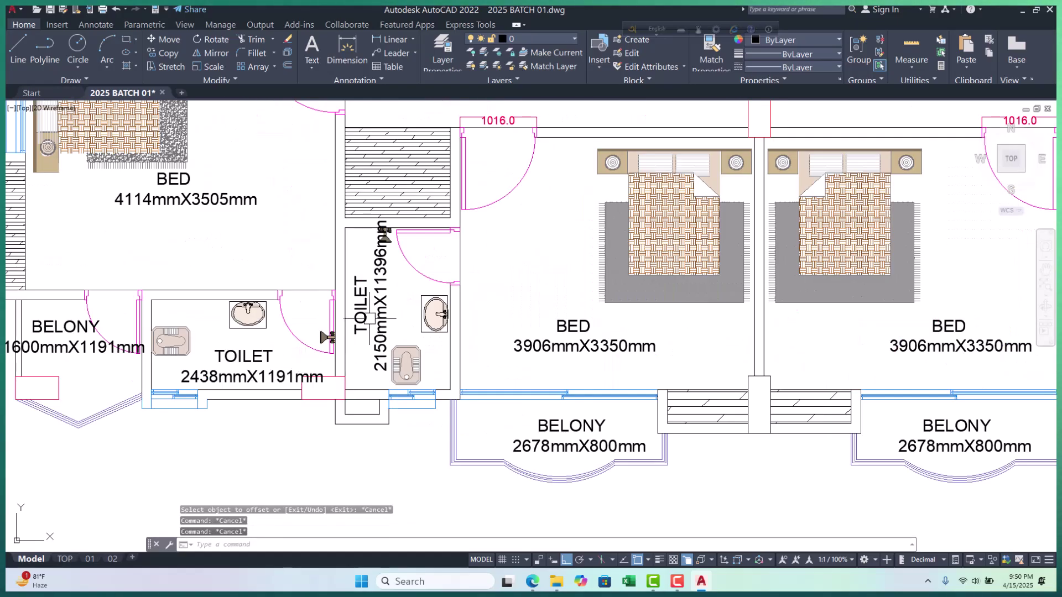
pyautogui.scroll(3, 369, 318)
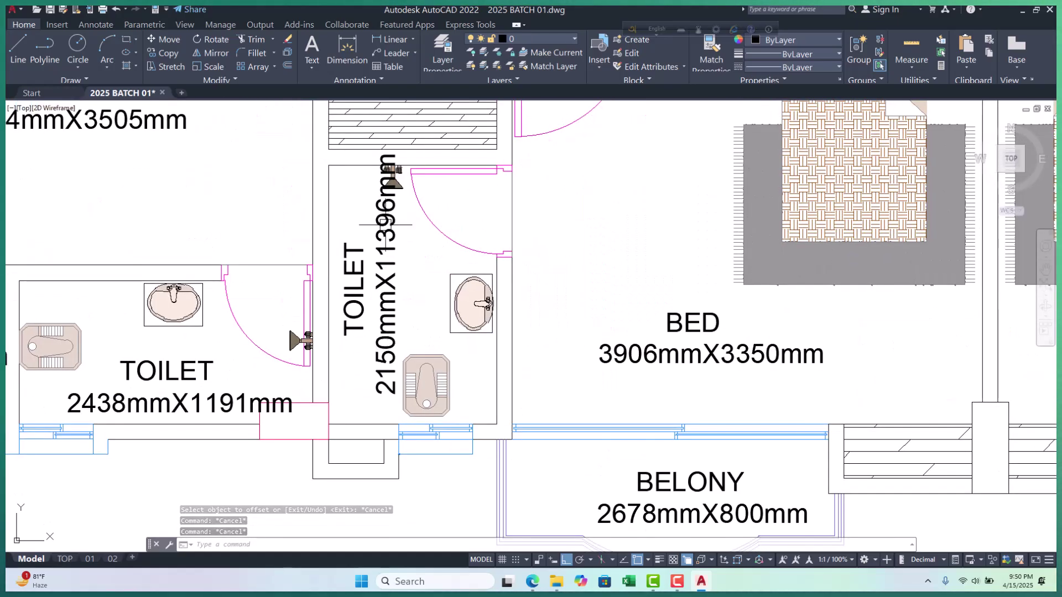
pyautogui.scroll(2, 386, 224)
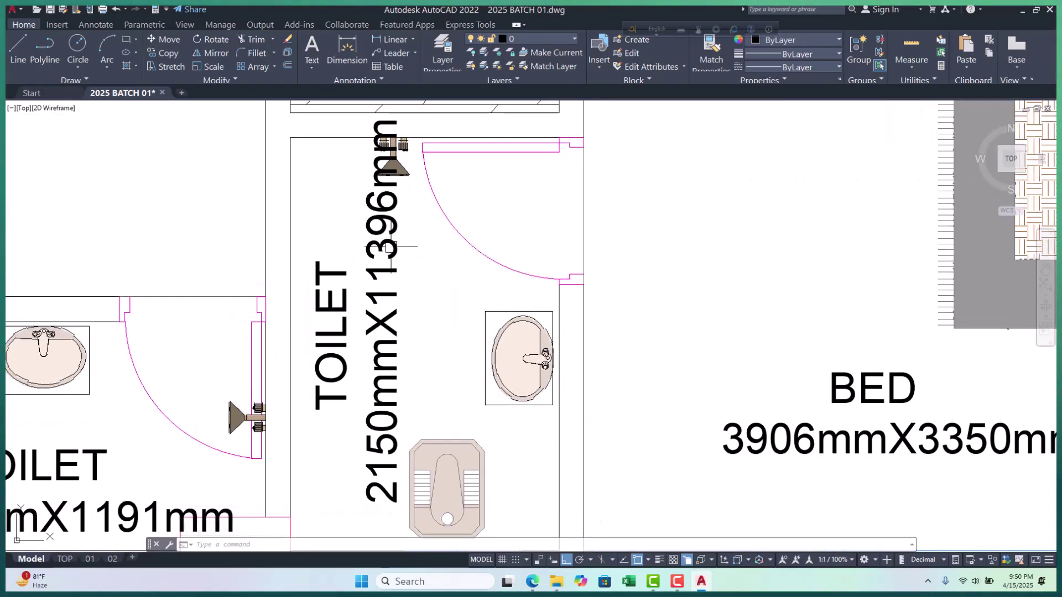
pyautogui.doubleClick(390, 247)
pyautogui.scroll(-2, 391, 315)
pyautogui.scroll(5, 550, 424)
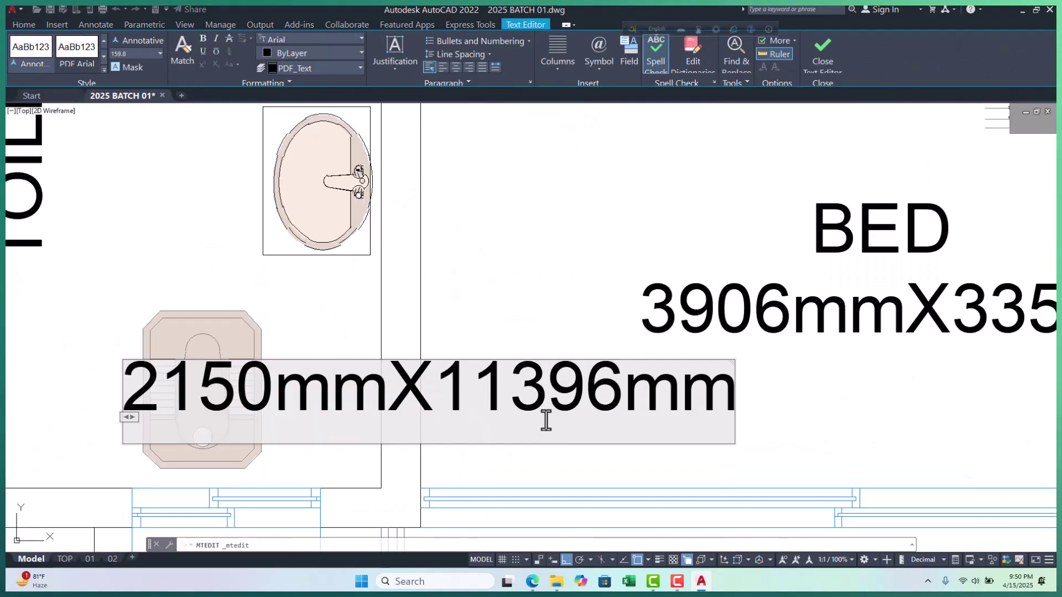
pyautogui.moveTo(474, 392); pyautogui.dragTo(416, 387)
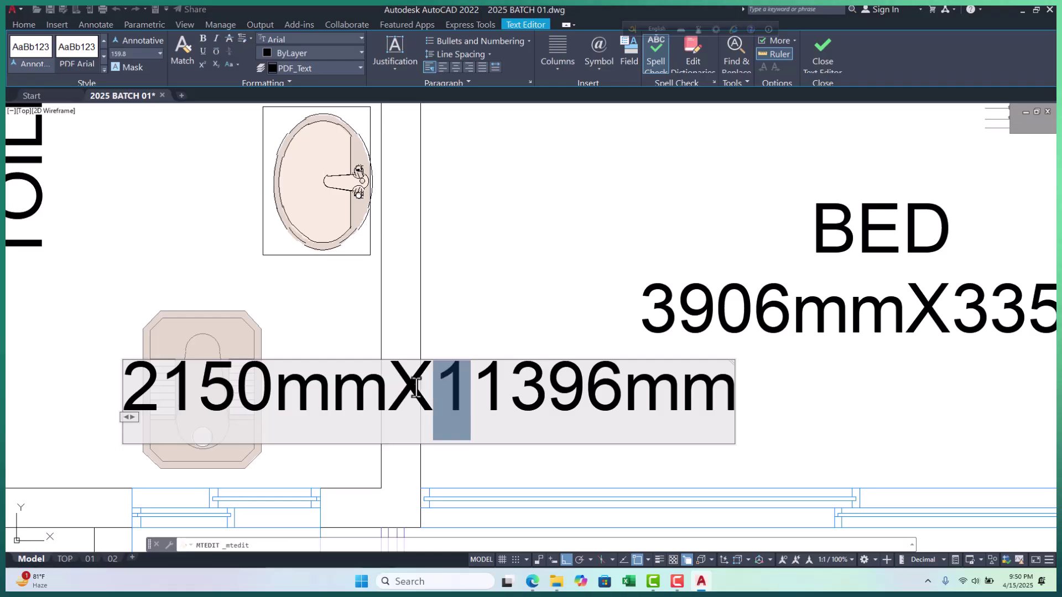
pyautogui.press('Delete')
pyautogui.click(533, 303)
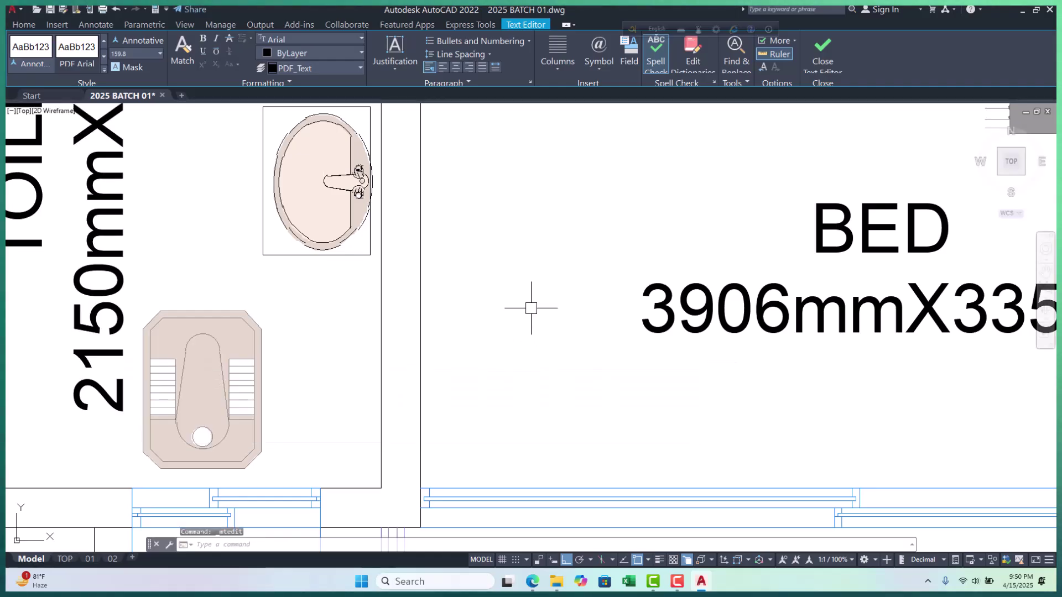
pyautogui.scroll(-3, 514, 309)
pyautogui.moveTo(453, 309); pyautogui.dragTo(449, 330, button='middle')
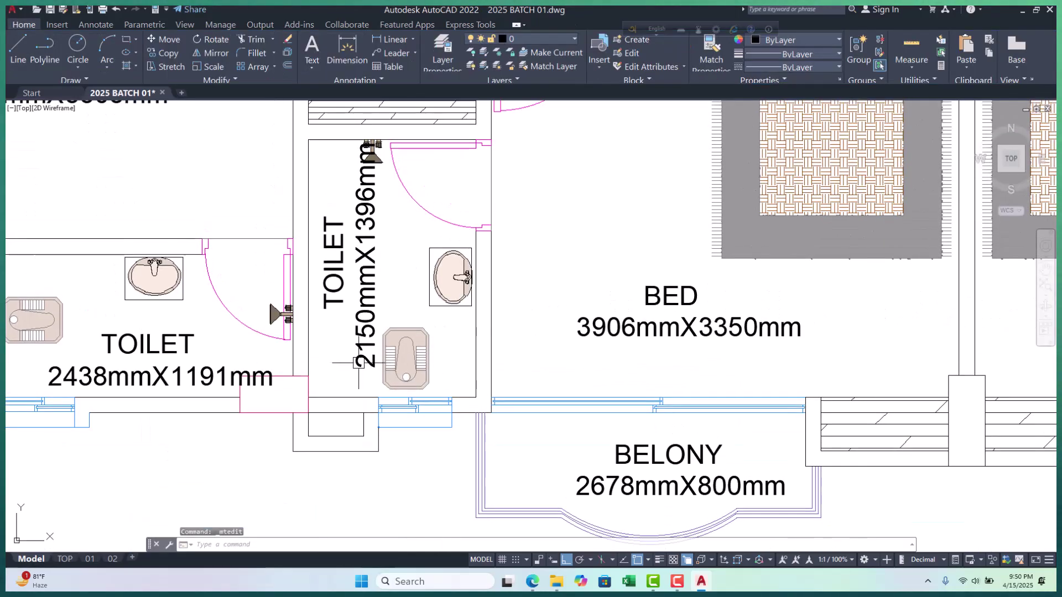
# Draw a helper polyline along the upper line of the bottom wall, spanning the narrow toilet between its two side walls
pyautogui.scroll(-6, 364, 396)
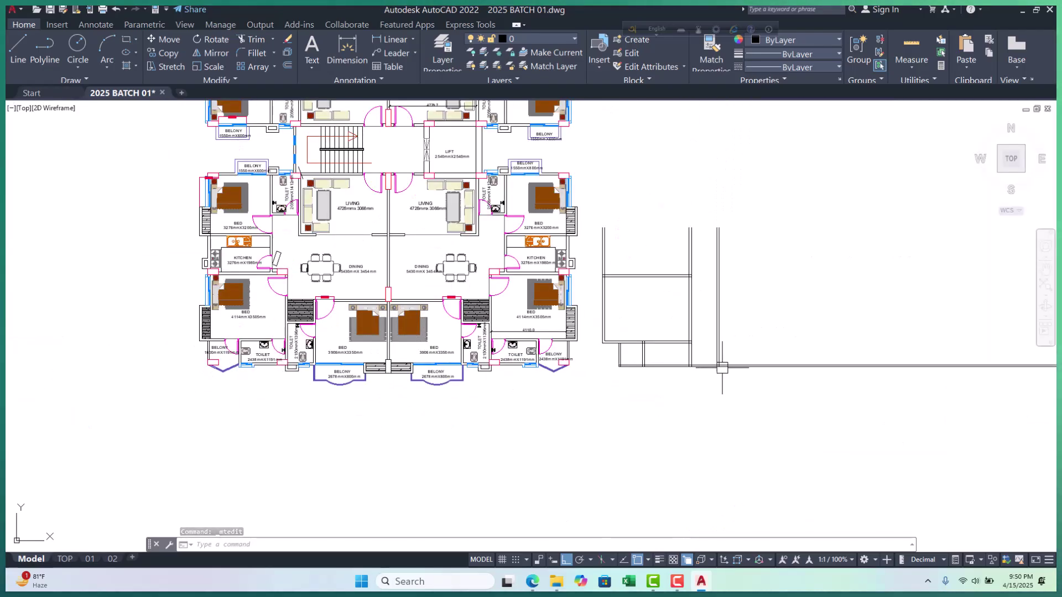
pyautogui.scroll(4, 710, 367)
pyautogui.moveTo(702, 372); pyautogui.dragTo(659, 387, button='middle')
pyautogui.press('Escape')
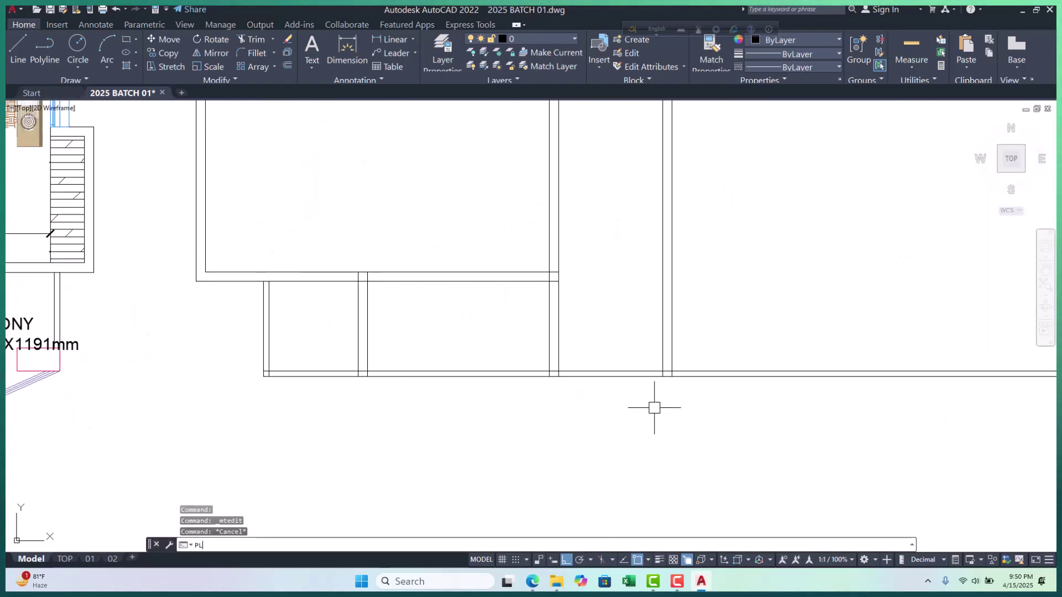
pyautogui.press('Return')
pyautogui.scroll(4, 606, 367)
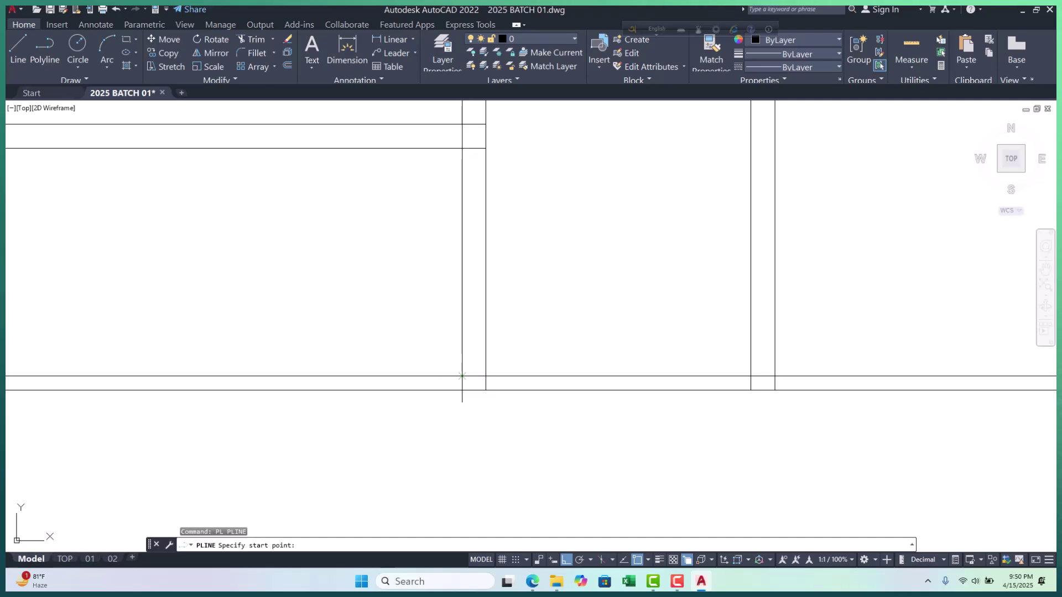
pyautogui.click(462, 376)
pyautogui.press('Escape')
pyautogui.press('Escape')
pyautogui.press('Escape')
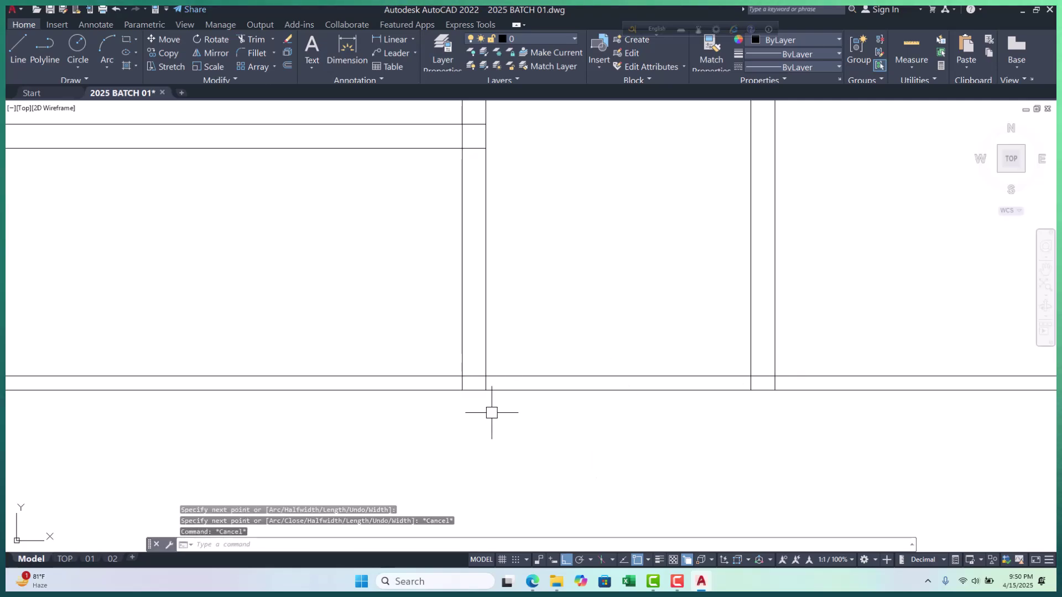
# Offset the helper polyline 2150 mm upward to place the lower line of the toilet's upper wall
pyautogui.scroll(-1, 497, 418)
pyautogui.press('Return')
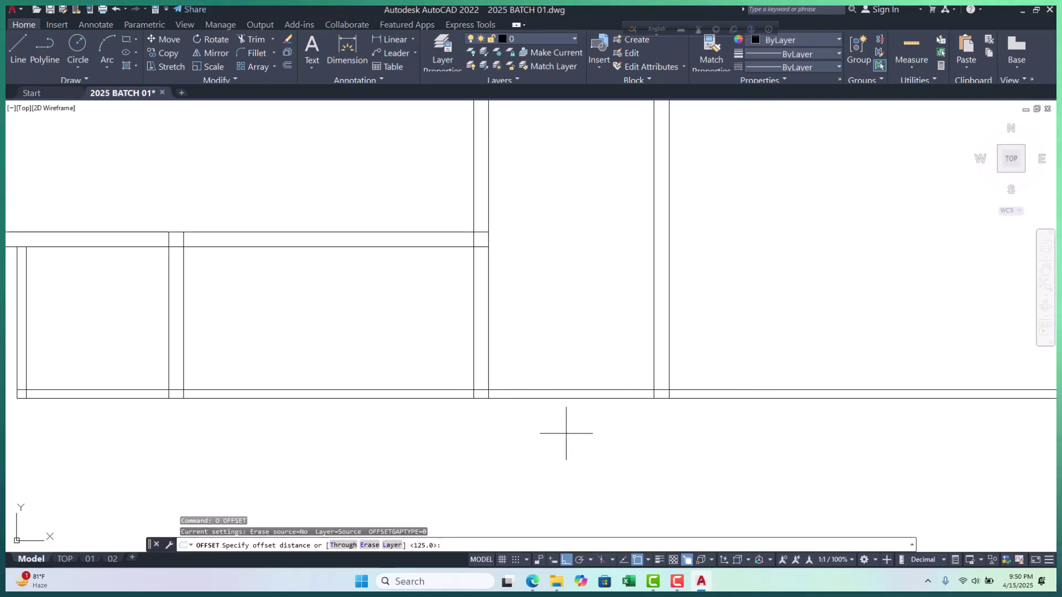
pyautogui.write('2150')
pyautogui.press('Return')
pyautogui.click(581, 391)
pyautogui.rightClick(602, 406)
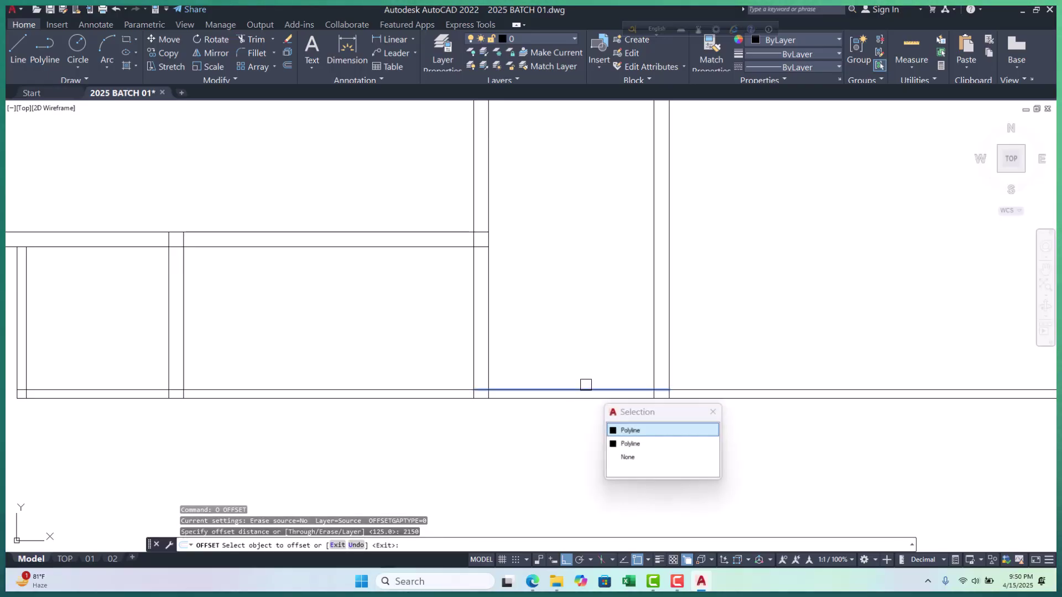
pyautogui.click(580, 386)
pyautogui.scroll(-3, 532, 392)
pyautogui.scroll(4, 532, 393)
pyautogui.press('Return')
# Offset the toilet's upper wall line 125 mm upward to form the wall thickness
pyautogui.press('Return')
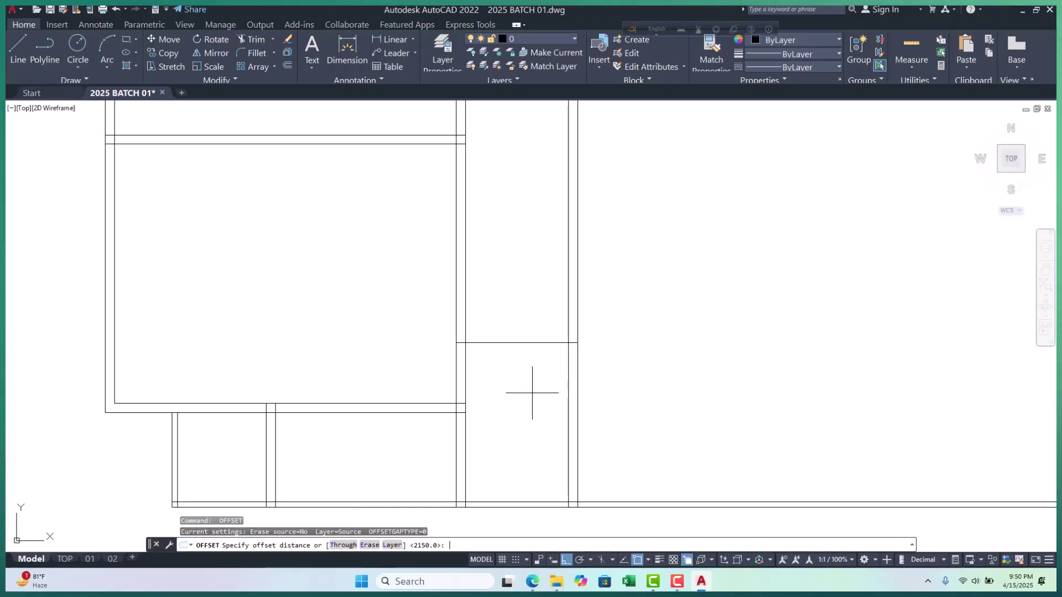
pyautogui.write('12')
pyautogui.press('Return')
pyautogui.click(526, 343)
pyautogui.click(518, 244)
pyautogui.press('Escape')
pyautogui.press('Escape')
# Erase the helper polyline overlapping the toilet's bottom wall and check the remaining line there
pyautogui.scroll(-2, 485, 367)
pyautogui.scroll(3, 476, 359)
pyautogui.click(464, 286)
pyautogui.click(713, 390)
pyautogui.write('e')
pyautogui.press('Return')
pyautogui.scroll(-3, 450, 360)
pyautogui.scroll(3, 450, 339)
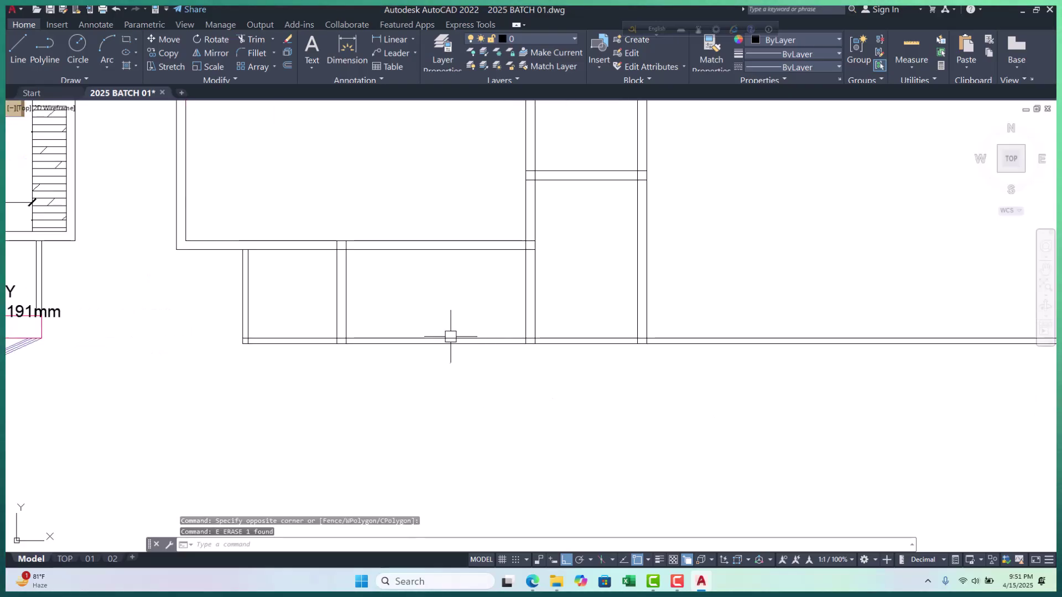
pyautogui.click(450, 337)
pyautogui.scroll(-1, 459, 372)
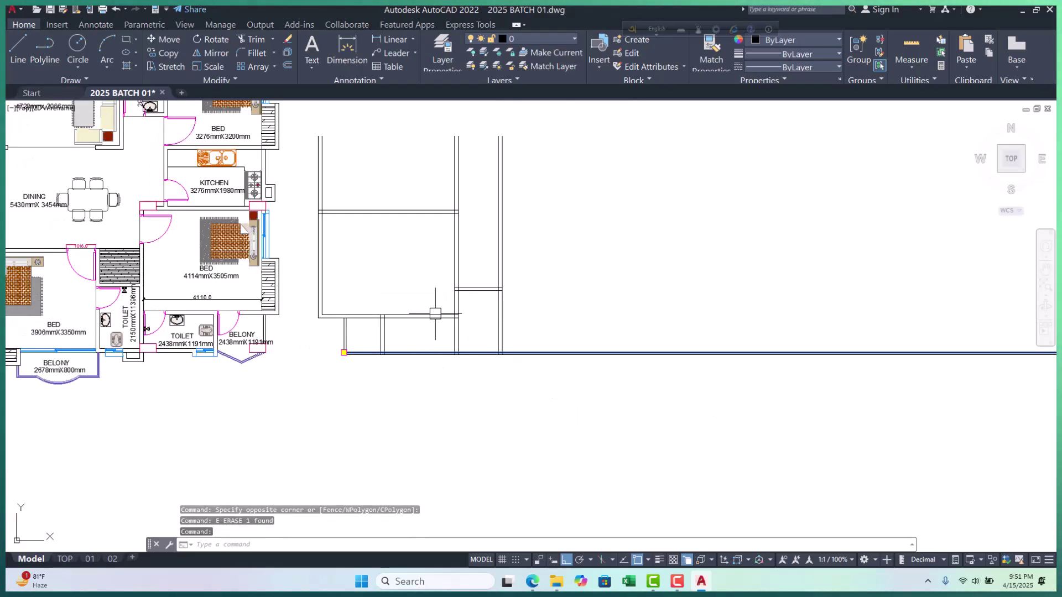
pyautogui.scroll(2, 442, 310)
pyautogui.press('Escape')
pyautogui.press('Escape')
pyautogui.press('Escape')
# Examine the size and position of the reference plan's bedroom beside the narrow toilet, along with its balcony
pyautogui.scroll(-5, 483, 332)
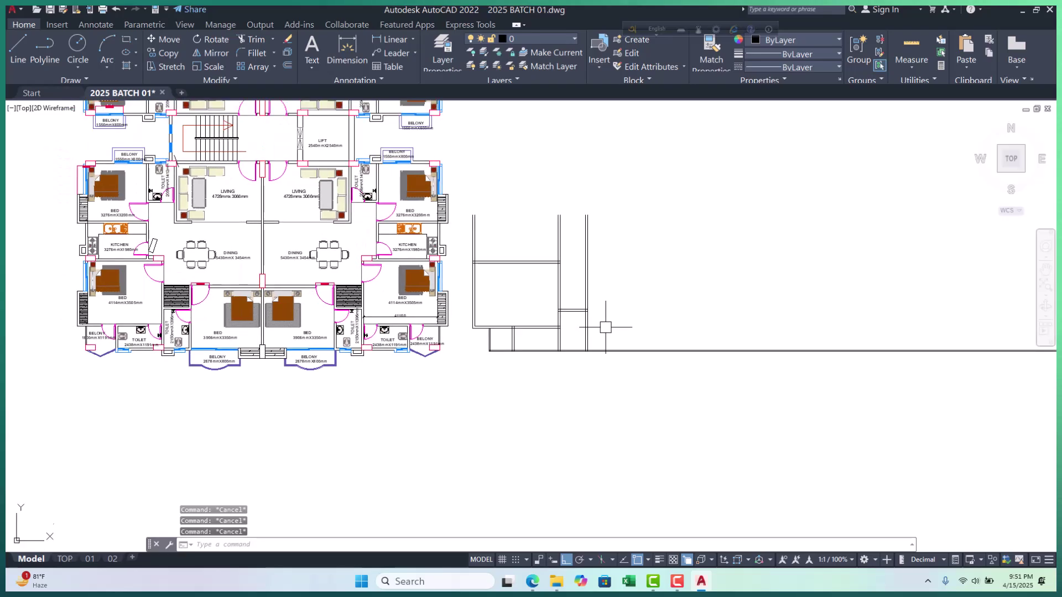
pyautogui.scroll(3, 407, 312)
pyautogui.scroll(5, 407, 312)
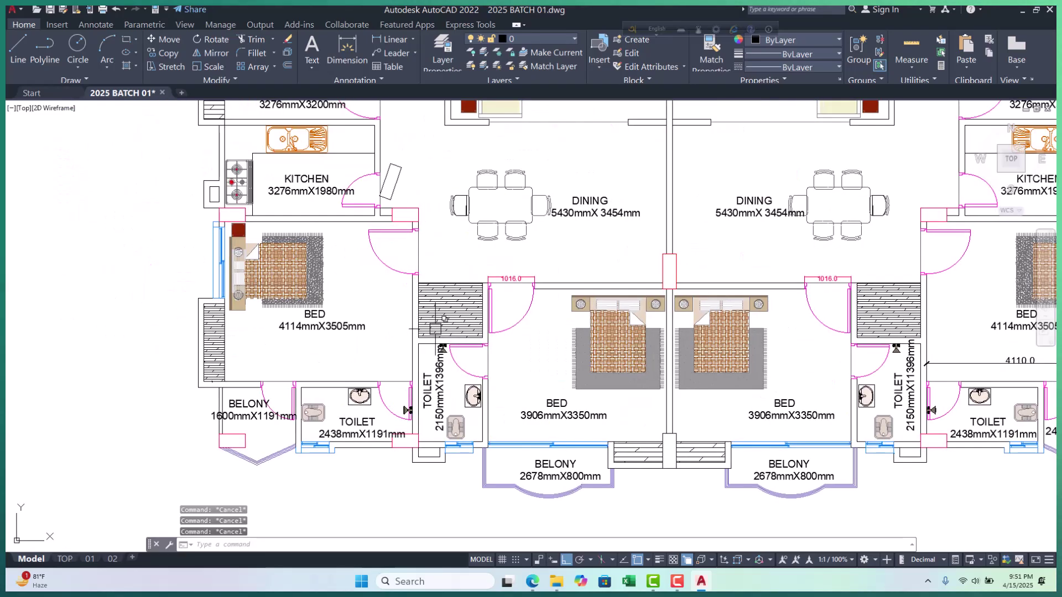
pyautogui.scroll(-3, 340, 277)
pyautogui.moveTo(611, 314); pyautogui.dragTo(548, 303, button='middle')
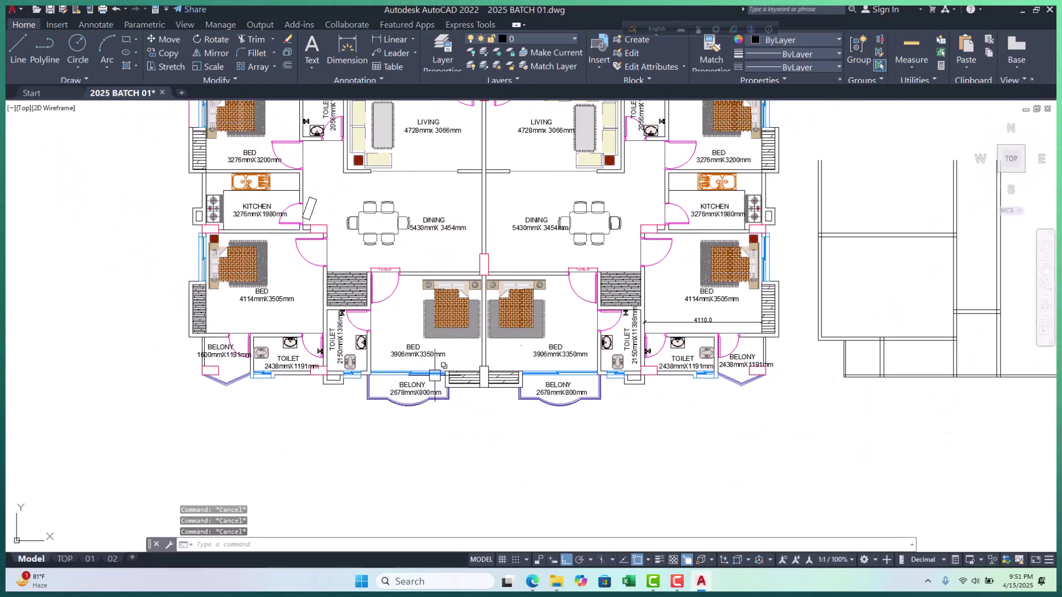
pyautogui.scroll(4, 528, 365)
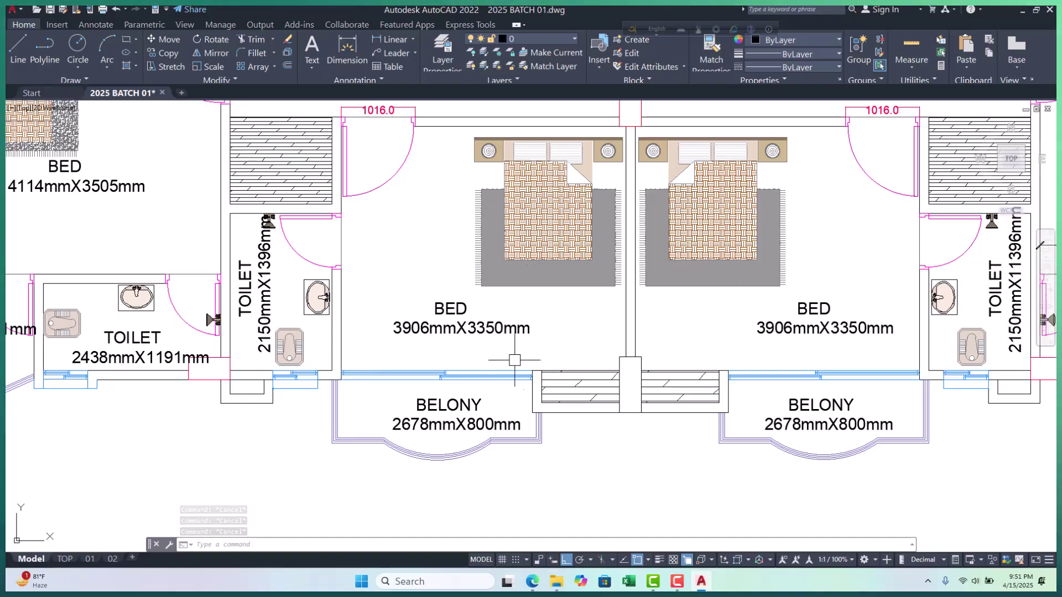
pyautogui.scroll(2, 415, 355)
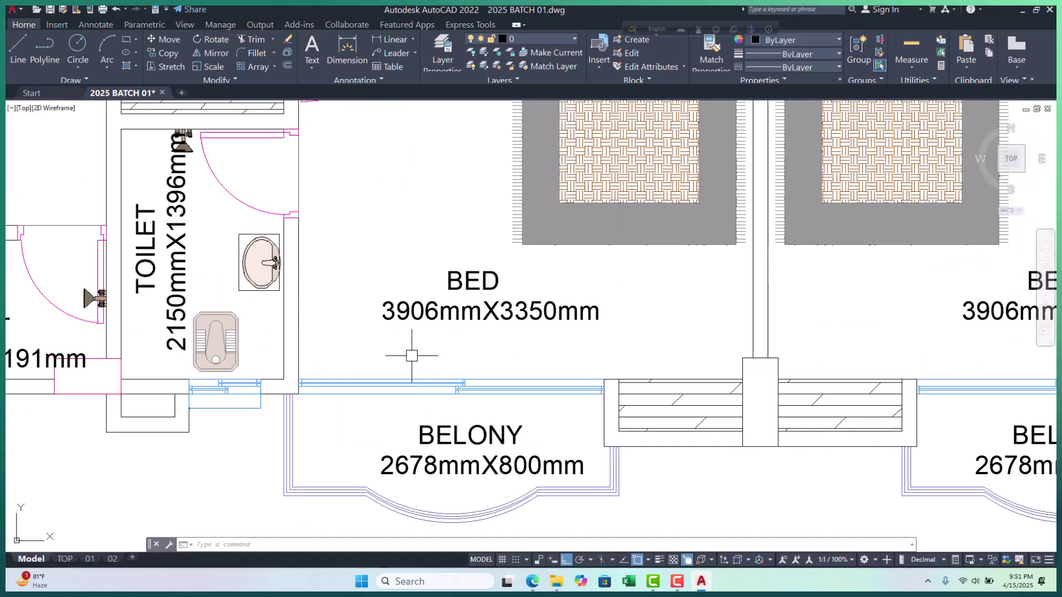
pyautogui.scroll(-4, 373, 334)
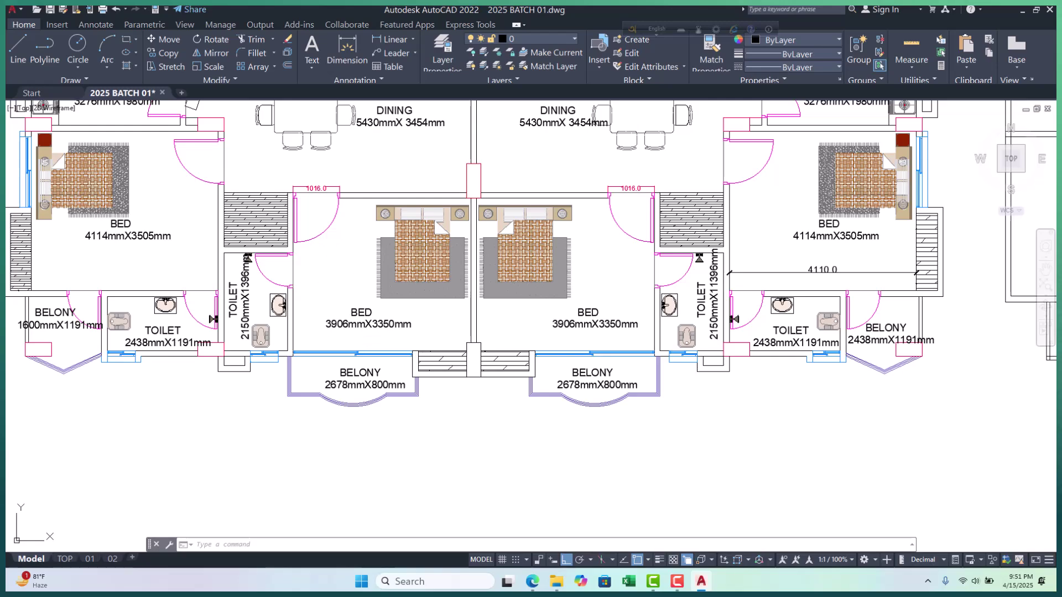
pyautogui.scroll(-3, 372, 334)
pyautogui.scroll(2, 676, 328)
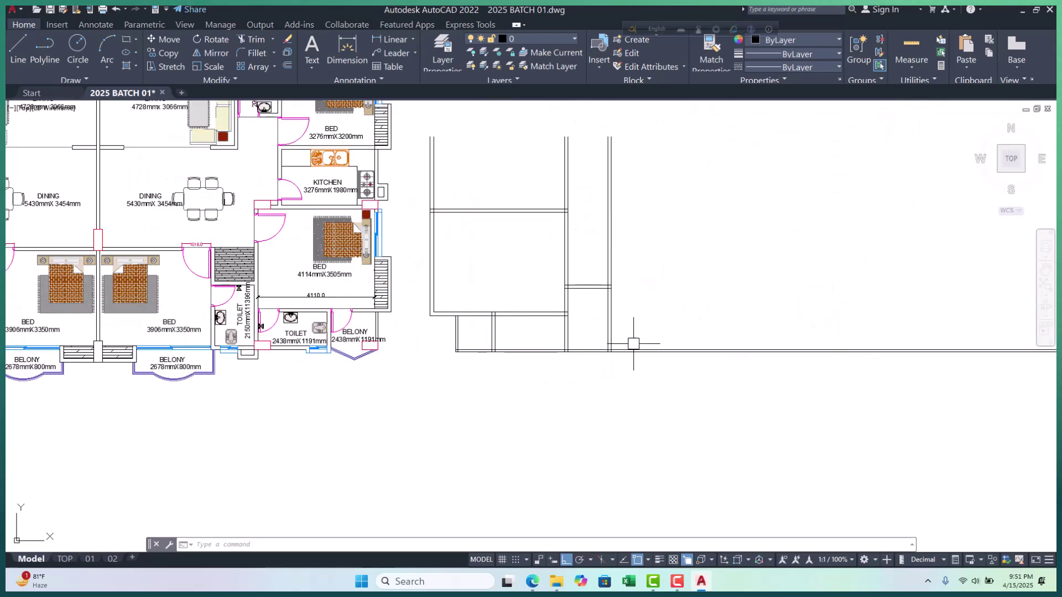
# Offset the narrow toilet's outer side wall line 3905 mm towards the bedroom to place the bedroom's far wall line
pyautogui.scroll(2, 625, 345)
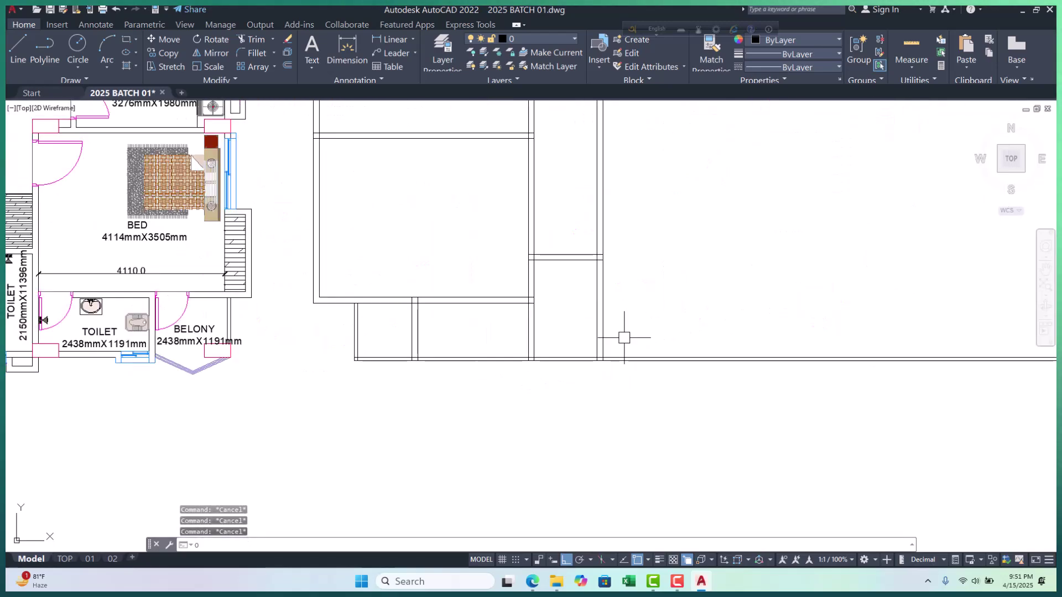
pyautogui.write('o')
pyautogui.press('Return')
pyautogui.write('39')
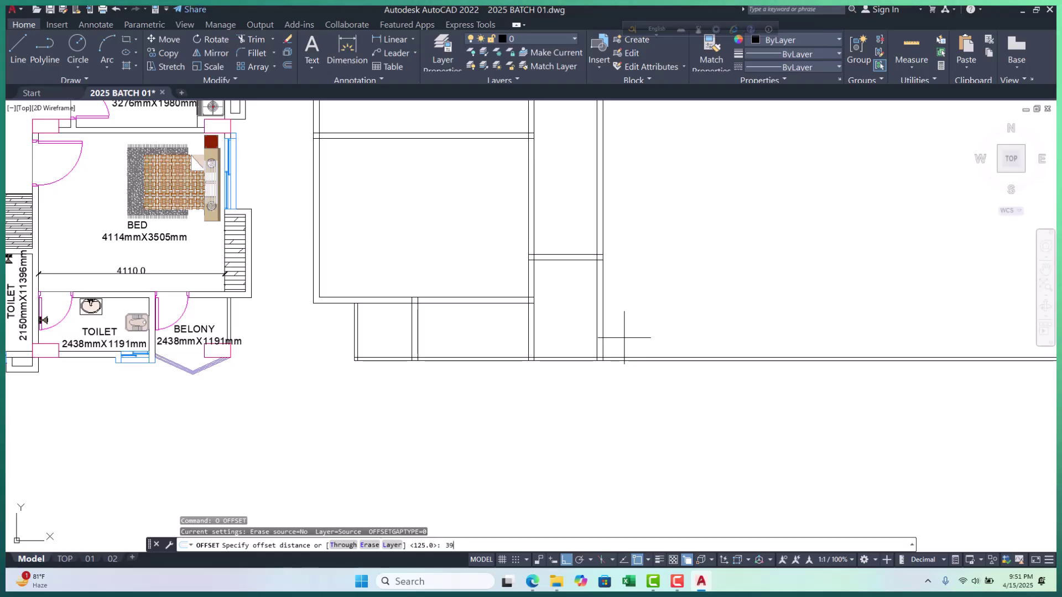
pyautogui.write('05')
pyautogui.press('Return')
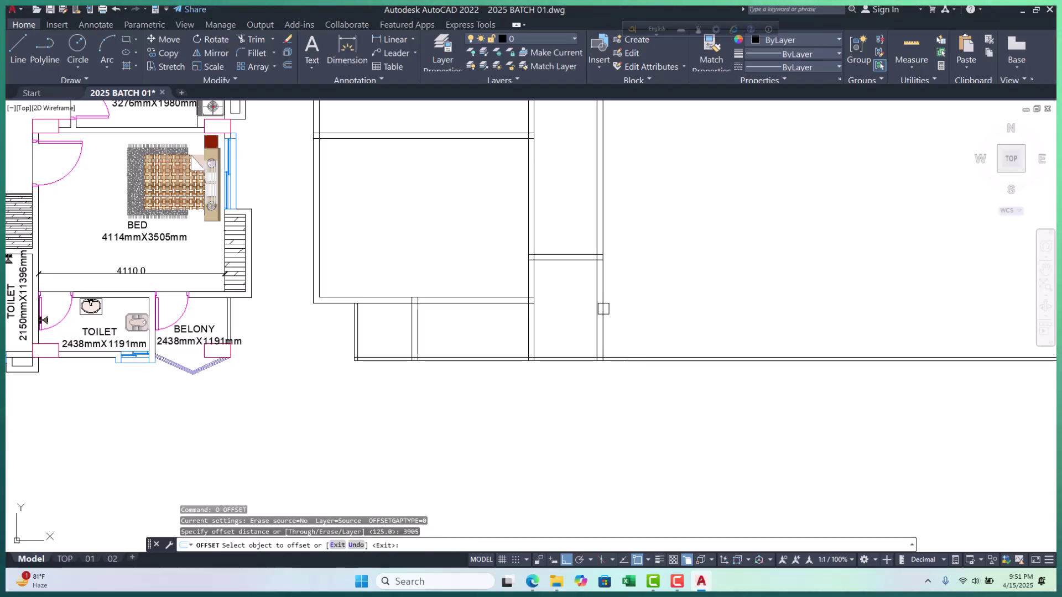
pyautogui.click(600, 310)
pyautogui.click(617, 326)
pyautogui.scroll(-2, 617, 325)
pyautogui.scroll(-2, 658, 337)
pyautogui.scroll(2, 709, 346)
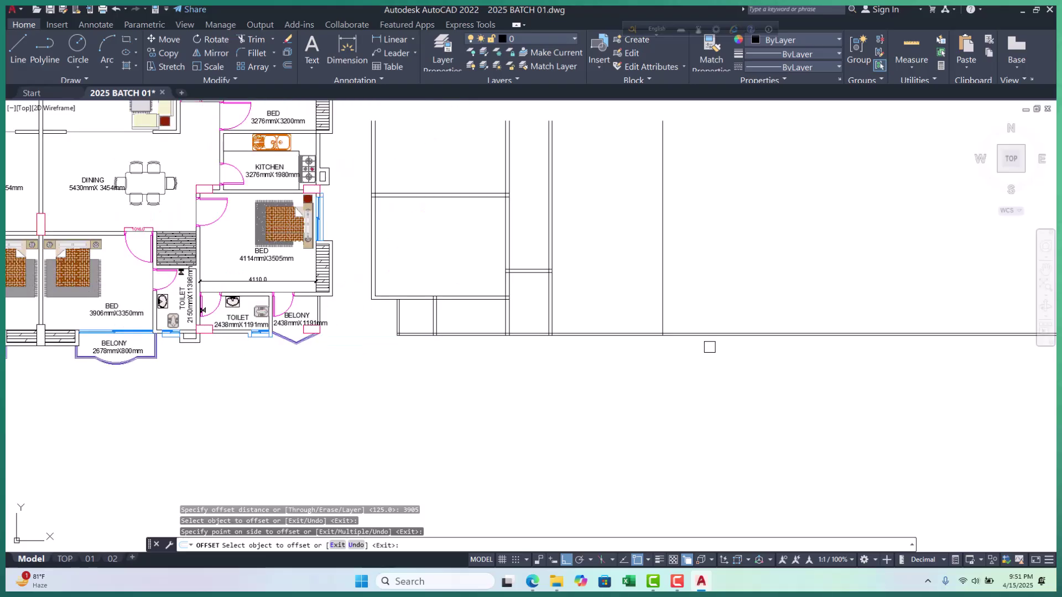
pyautogui.scroll(2, 709, 347)
pyautogui.press('Escape')
pyautogui.press('Escape')
pyautogui.press('Escape')
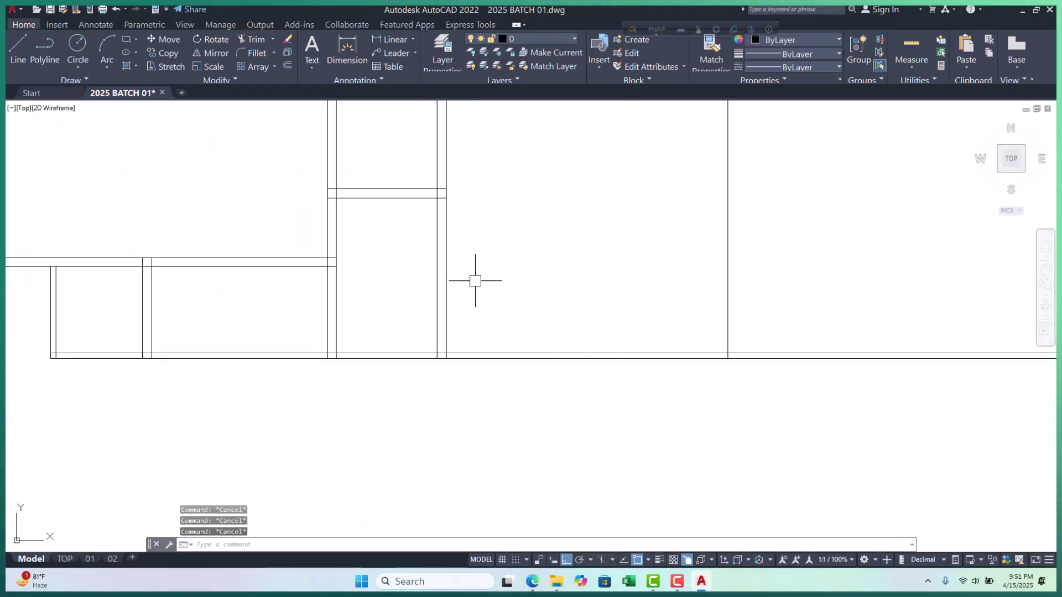
# Offset the bedroom's far wall line 125 mm outward to form the wall thickness
pyautogui.write('o')
pyautogui.press('Return')
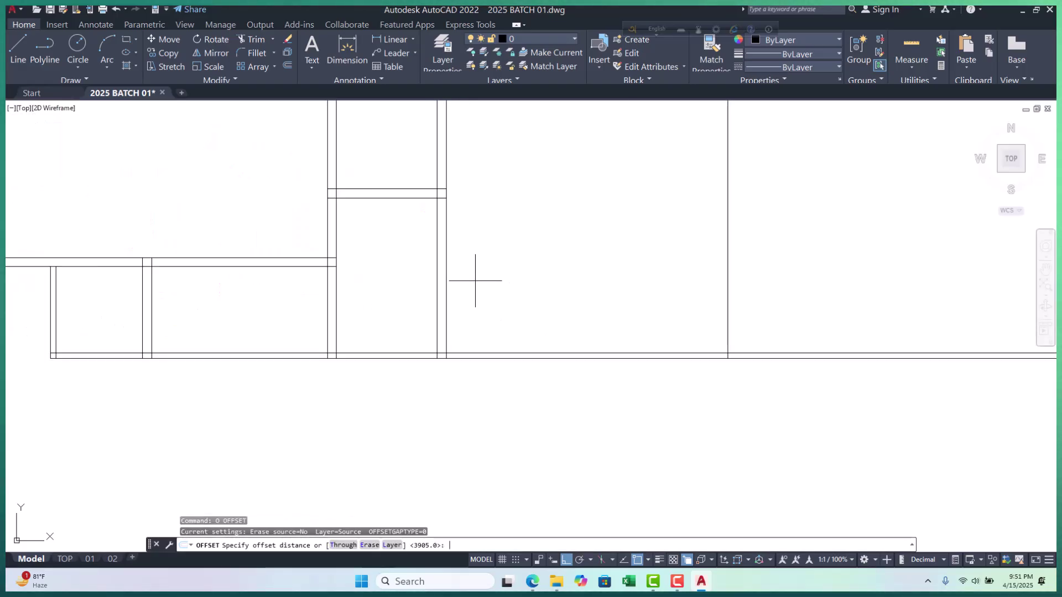
pyautogui.write('125')
pyautogui.press('Return')
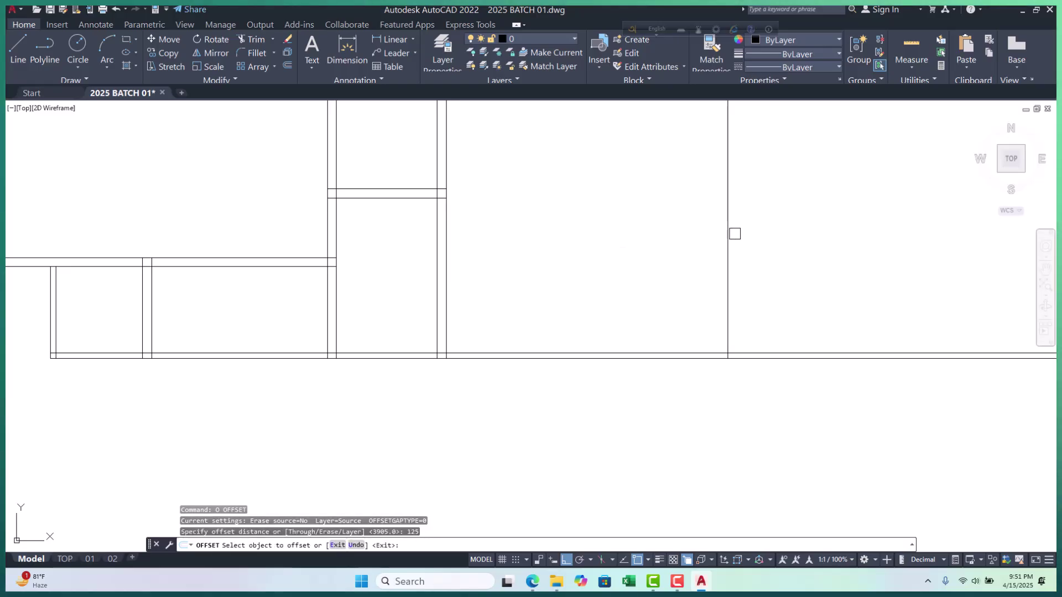
pyautogui.click(729, 232)
pyautogui.click(775, 230)
# Examine the reference plan's two adjoining 3906 x 3350 mm bedrooms with their shared wall and balconies
pyautogui.scroll(-3, 647, 288)
pyautogui.scroll(2, 647, 288)
pyautogui.click(552, 293)
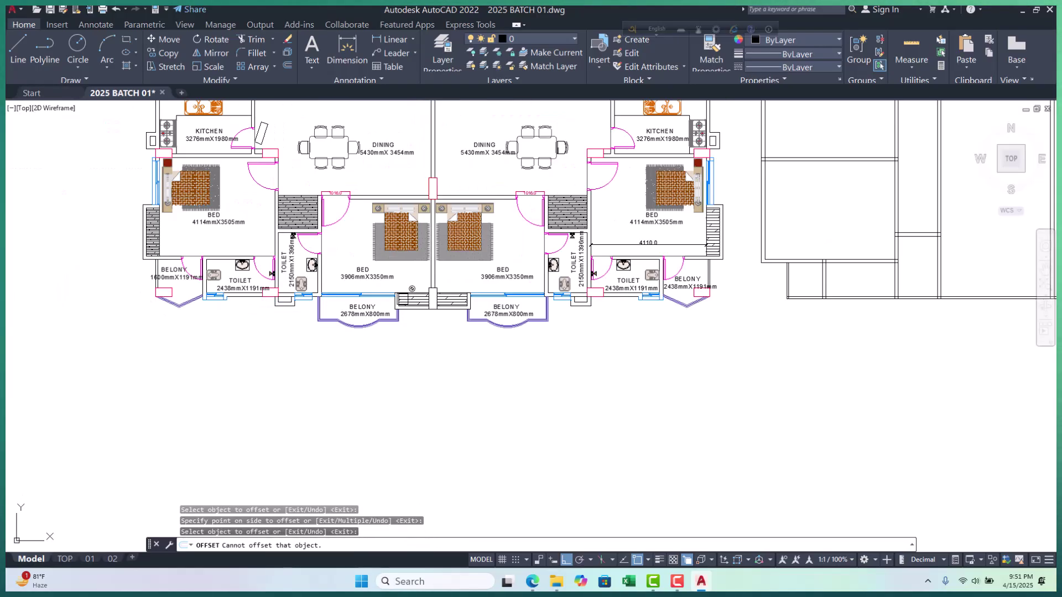
pyautogui.scroll(4, 408, 296)
pyautogui.scroll(-1, 283, 324)
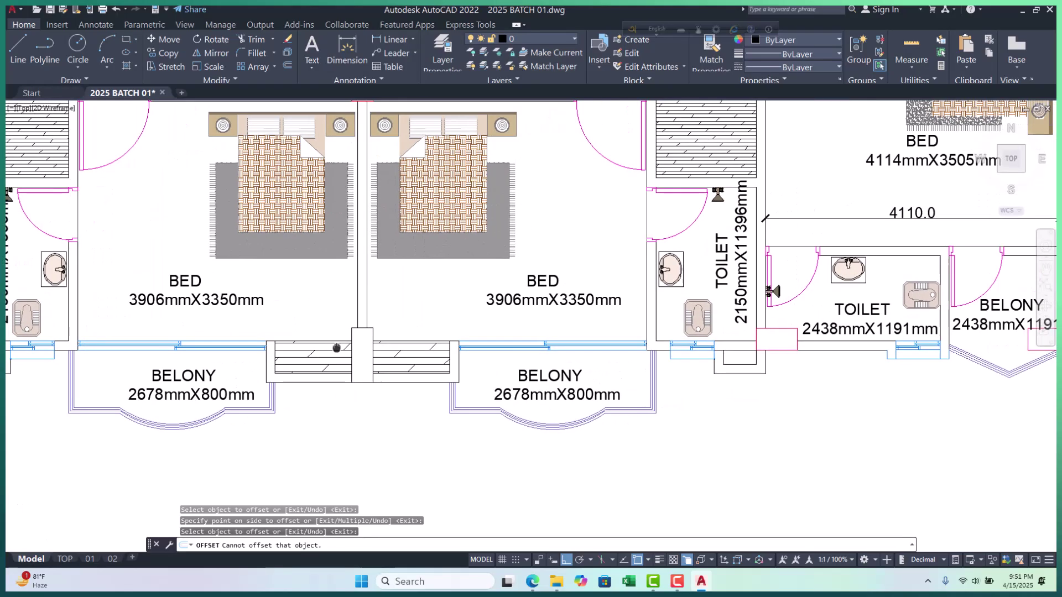
pyautogui.scroll(3, 554, 318)
pyautogui.scroll(-4, 468, 307)
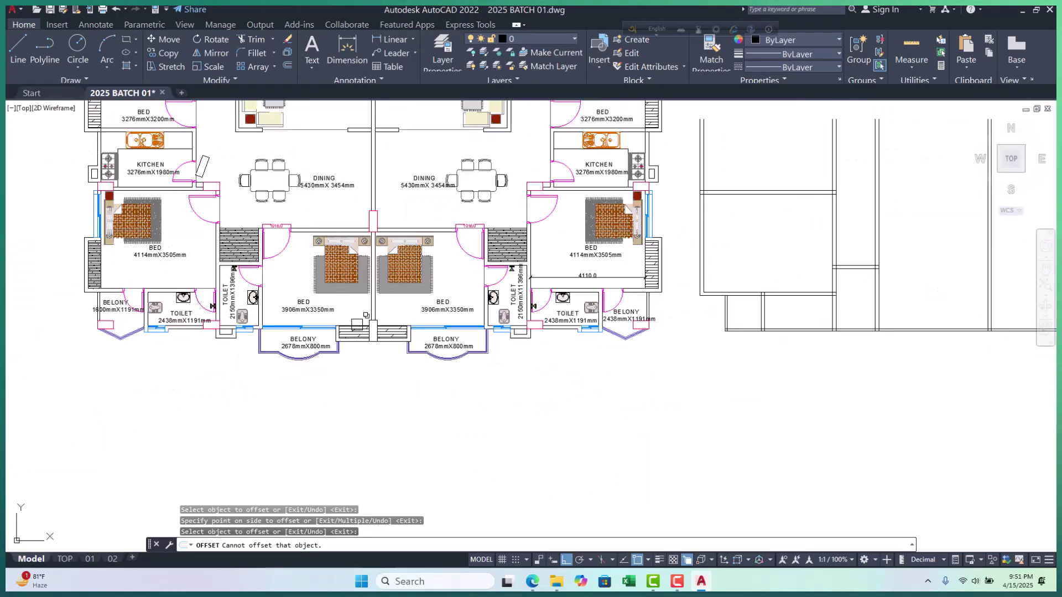
pyautogui.moveTo(443, 334); pyautogui.dragTo(351, 349, button='middle')
pyautogui.scroll(2, 762, 329)
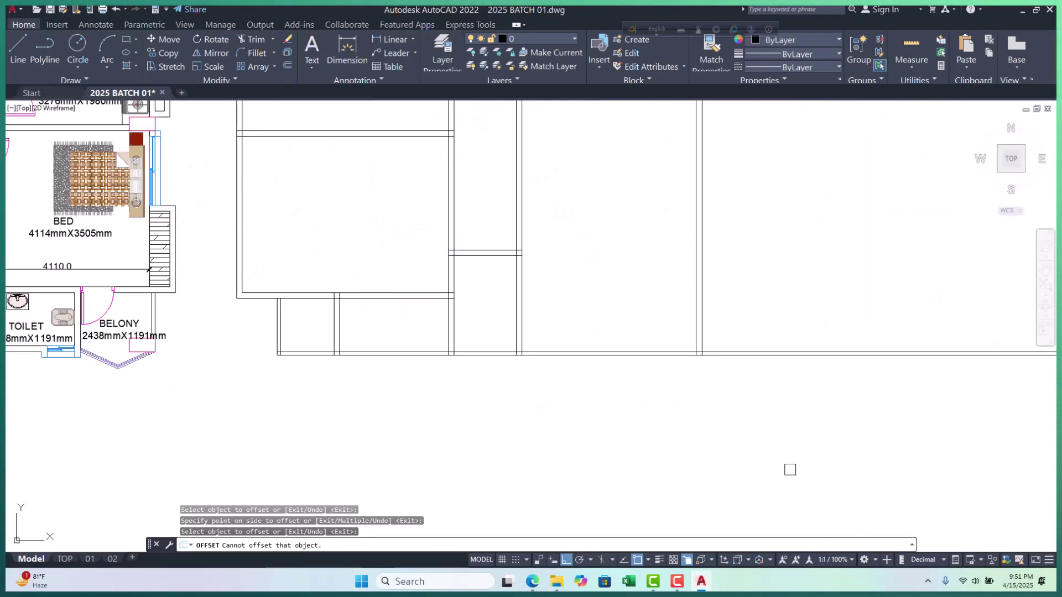
pyautogui.press('Escape')
# Switch to the Google Meet call in the browser to check the participants, and return to the AutoCAD drawing
pyautogui.moveTo(539, 585)
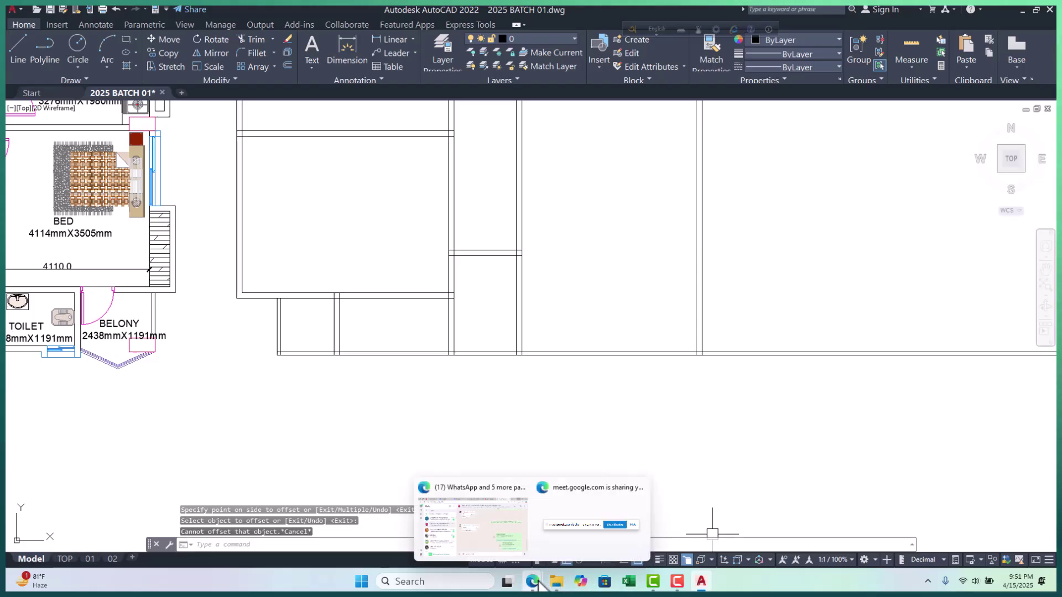
pyautogui.click(487, 533)
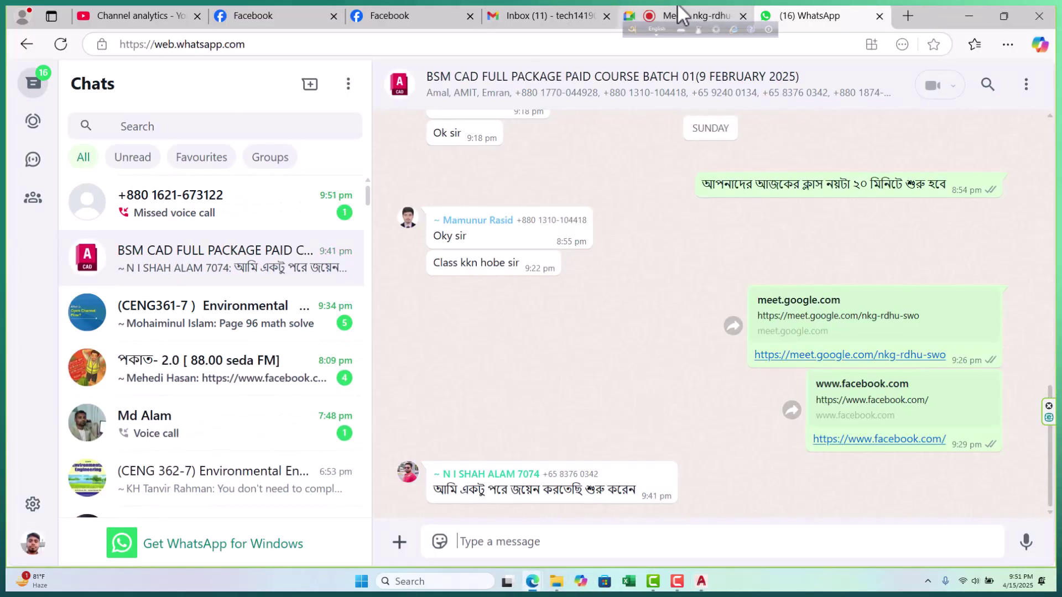
pyautogui.click(682, 15)
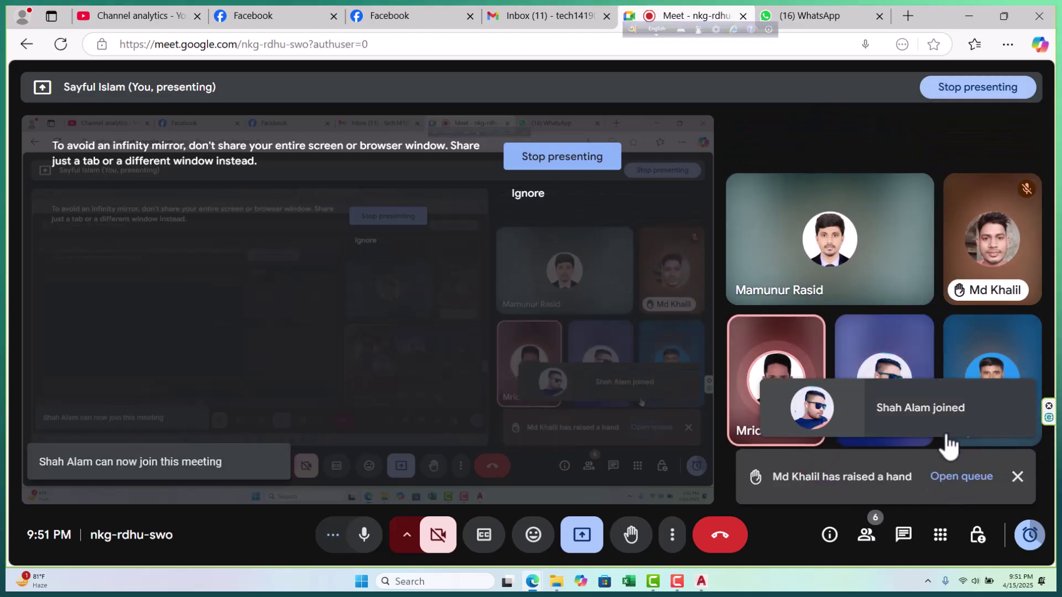
pyautogui.click(966, 16)
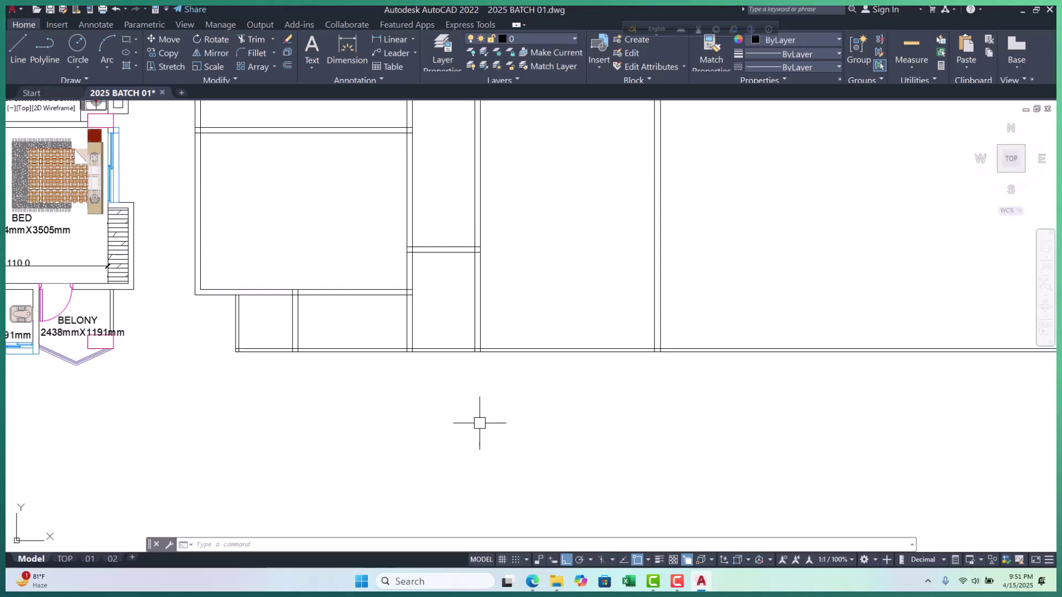
# Measure the thickness of the bottom outer wall beside the bedroom's far wall with a linear dimension, without placing it
pyautogui.scroll(3, 658, 380)
pyautogui.scroll(-5, 700, 323)
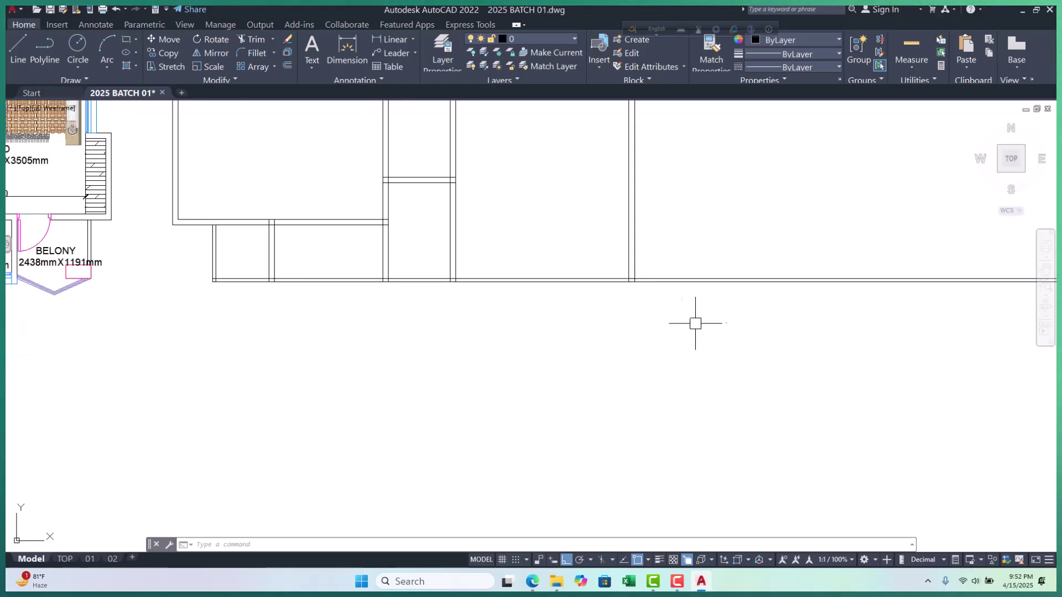
pyautogui.click(382, 39)
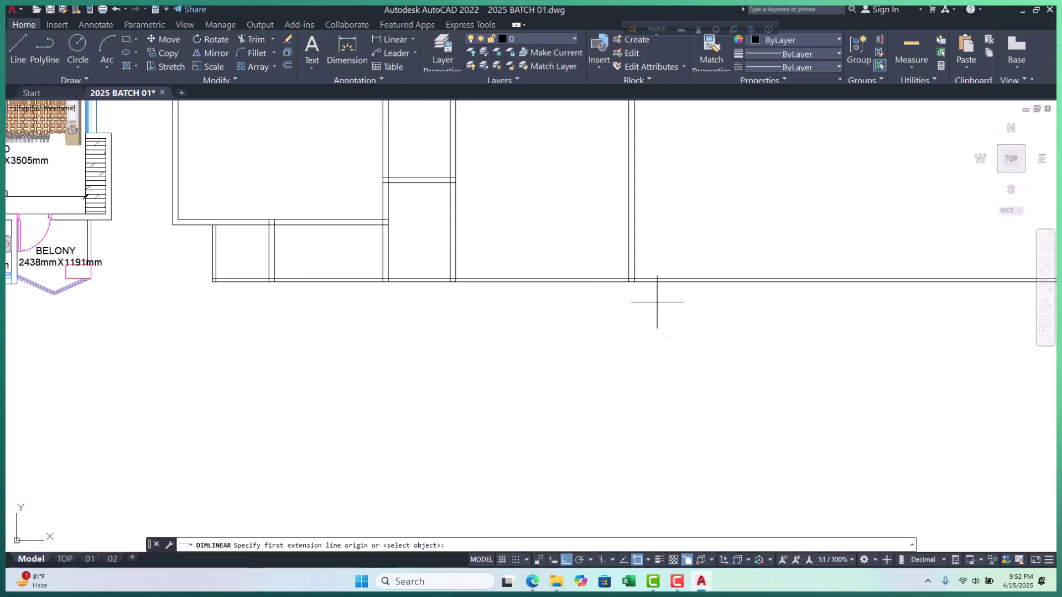
pyautogui.scroll(4, 650, 291)
pyautogui.scroll(5, 609, 249)
pyautogui.click(608, 237)
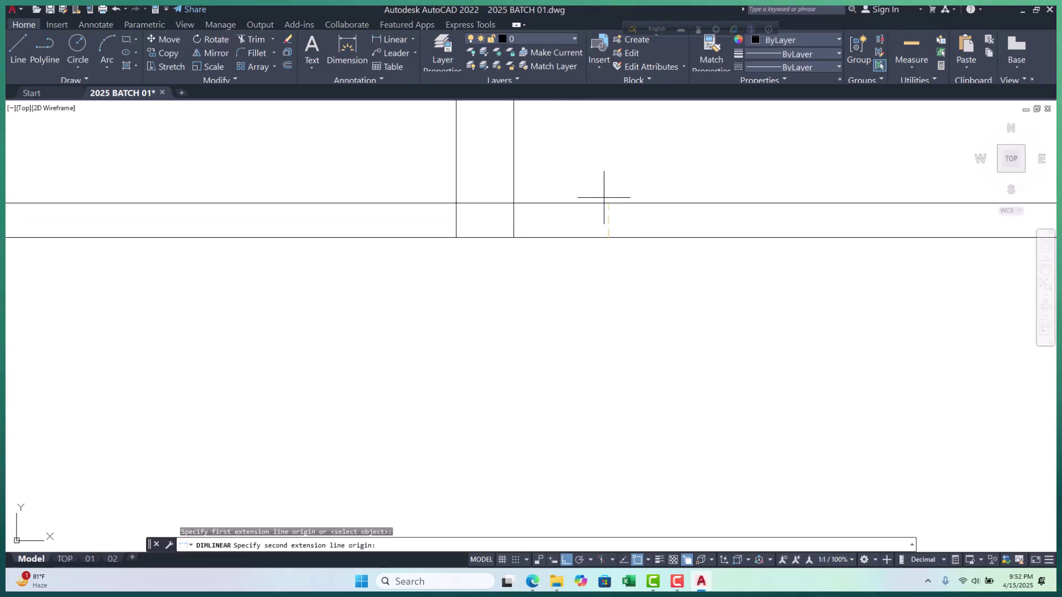
pyautogui.click(605, 203)
pyautogui.scroll(-5, 581, 254)
pyautogui.press('Escape')
pyautogui.press('Escape')
pyautogui.press('Escape')
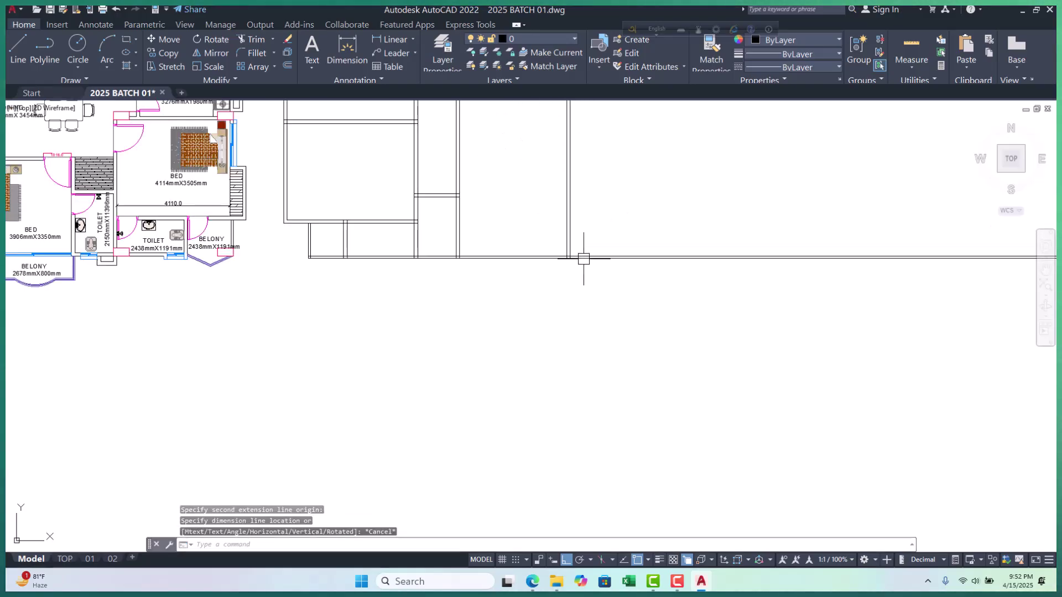
# Compare the redrawn bottom wall with the lower walls, toilets and balconies of the reference plan
pyautogui.scroll(3, 406, 283)
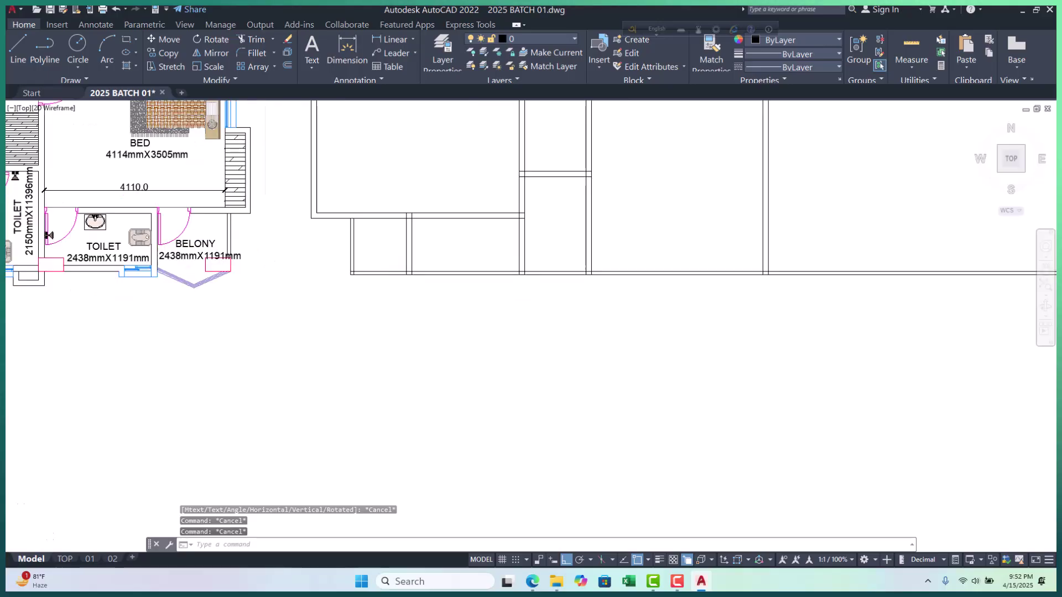
pyautogui.scroll(-5, 445, 279)
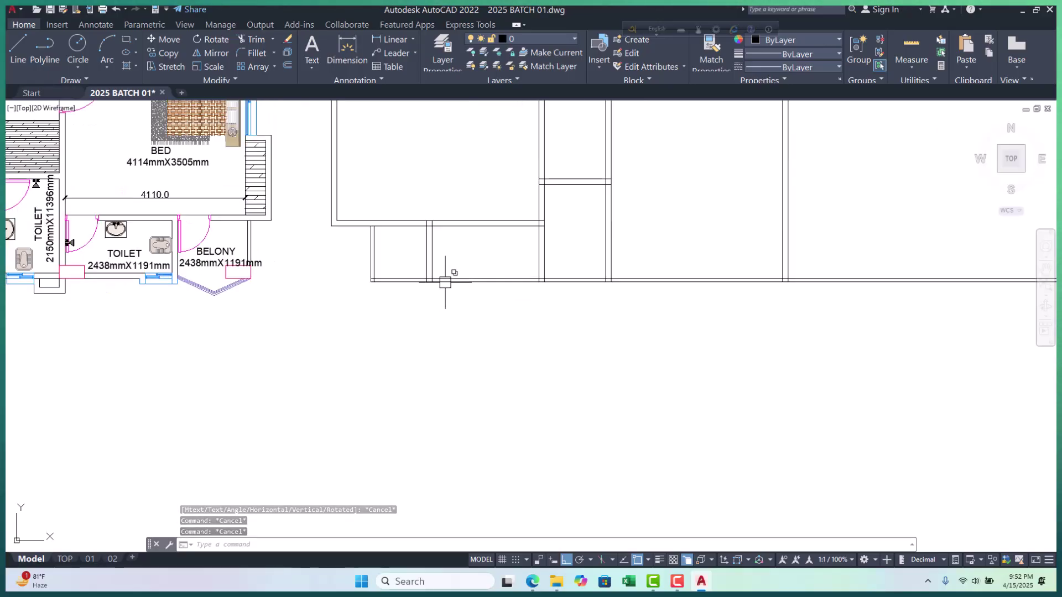
pyautogui.scroll(5, 140, 289)
pyautogui.scroll(-3, 140, 290)
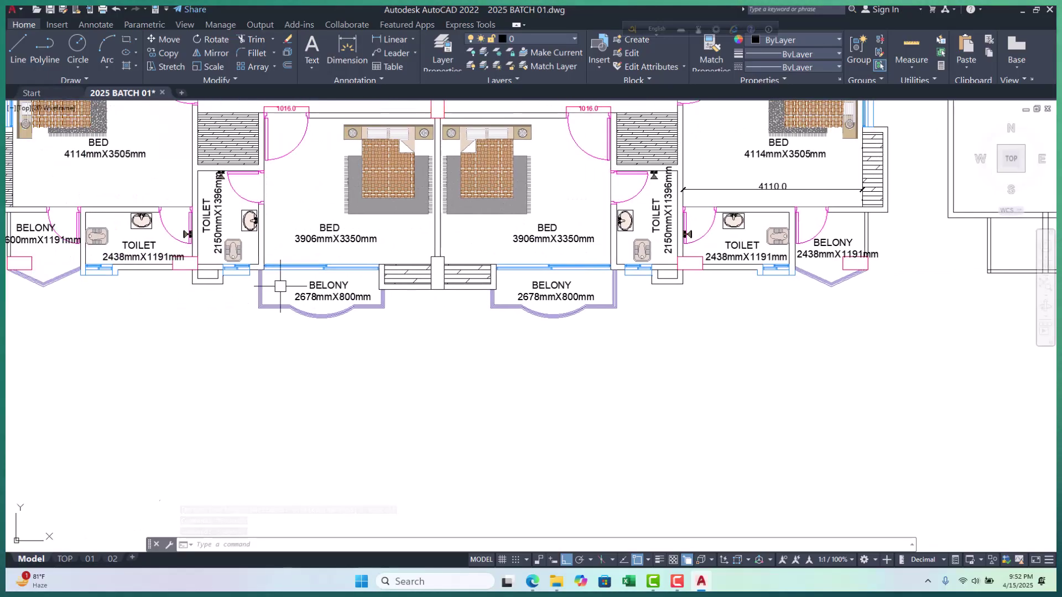
pyautogui.scroll(-4, 269, 295)
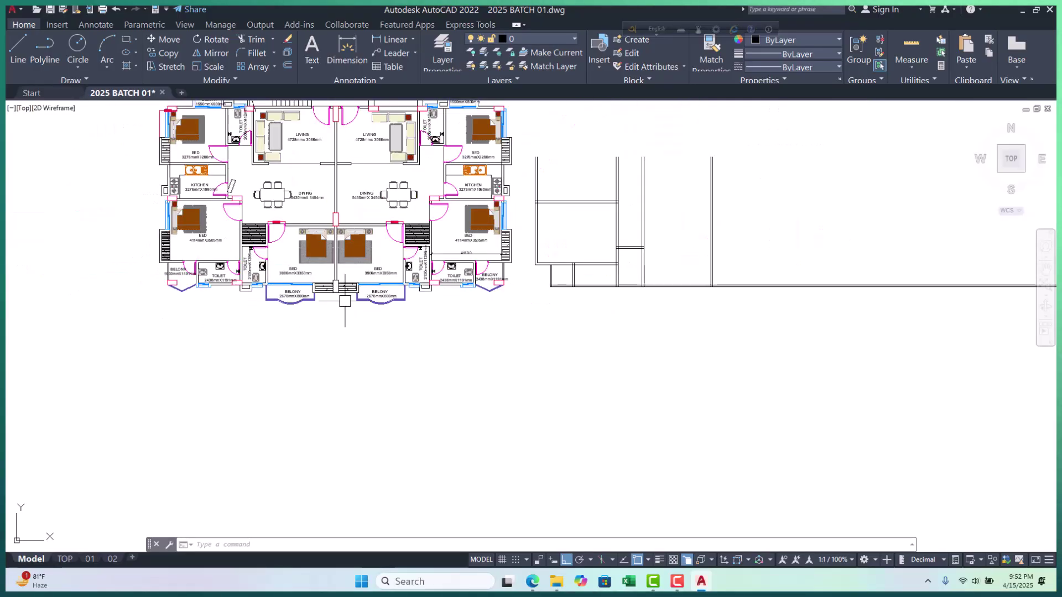
pyautogui.moveTo(345, 301); pyautogui.dragTo(341, 301, button='middle')
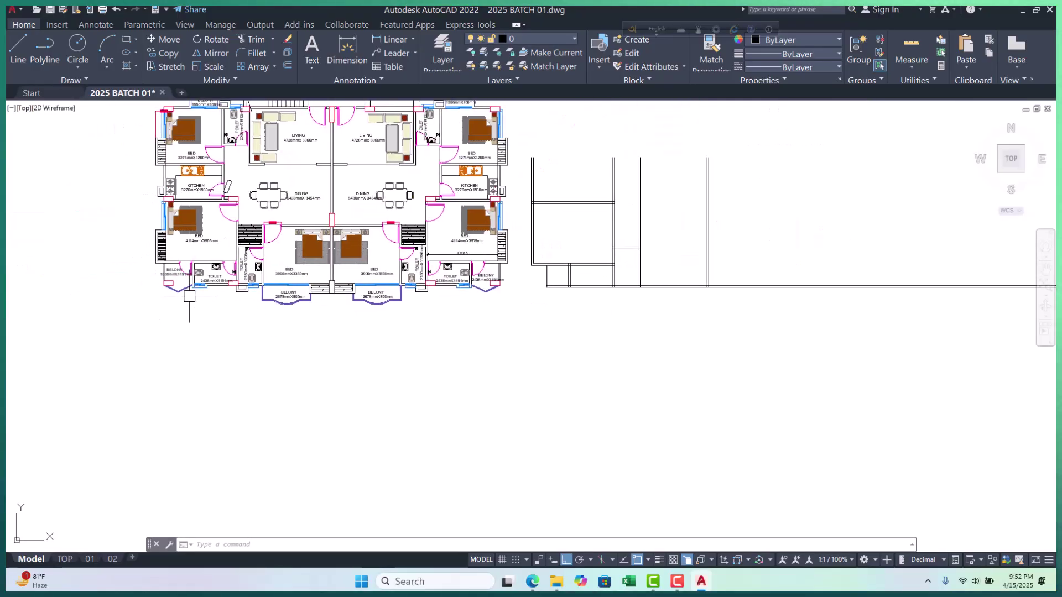
pyautogui.scroll(4, 190, 297)
pyautogui.scroll(-4, 369, 294)
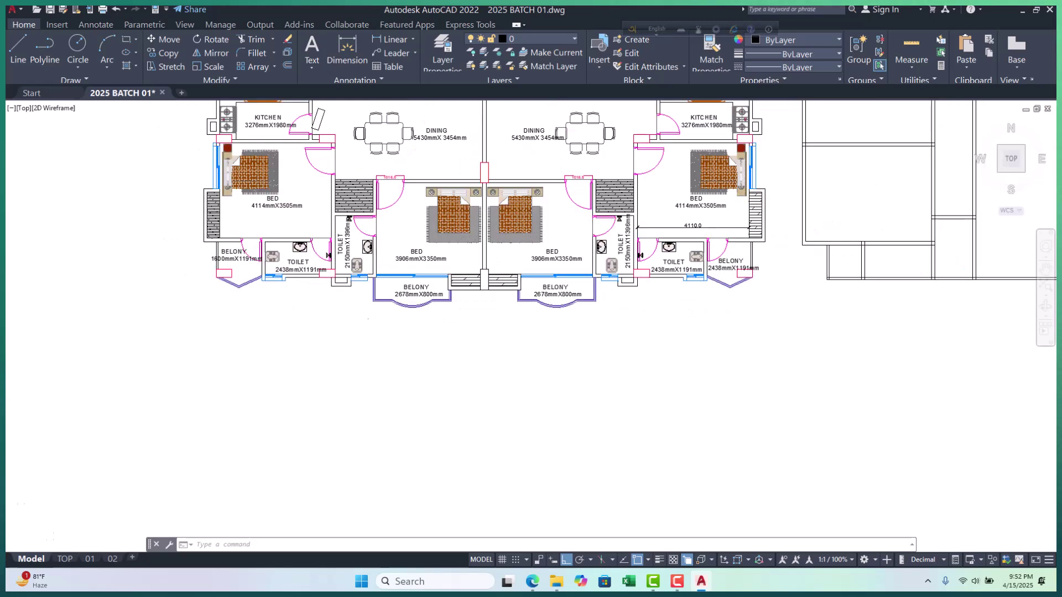
pyautogui.scroll(5, 697, 265)
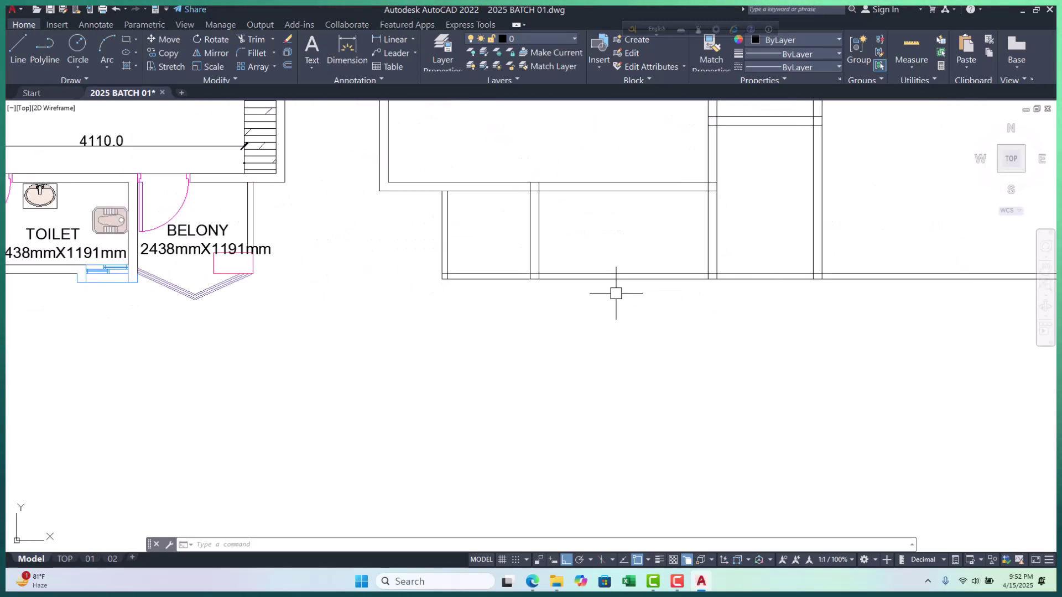
pyautogui.scroll(-3, 615, 293)
pyautogui.scroll(-3, 616, 293)
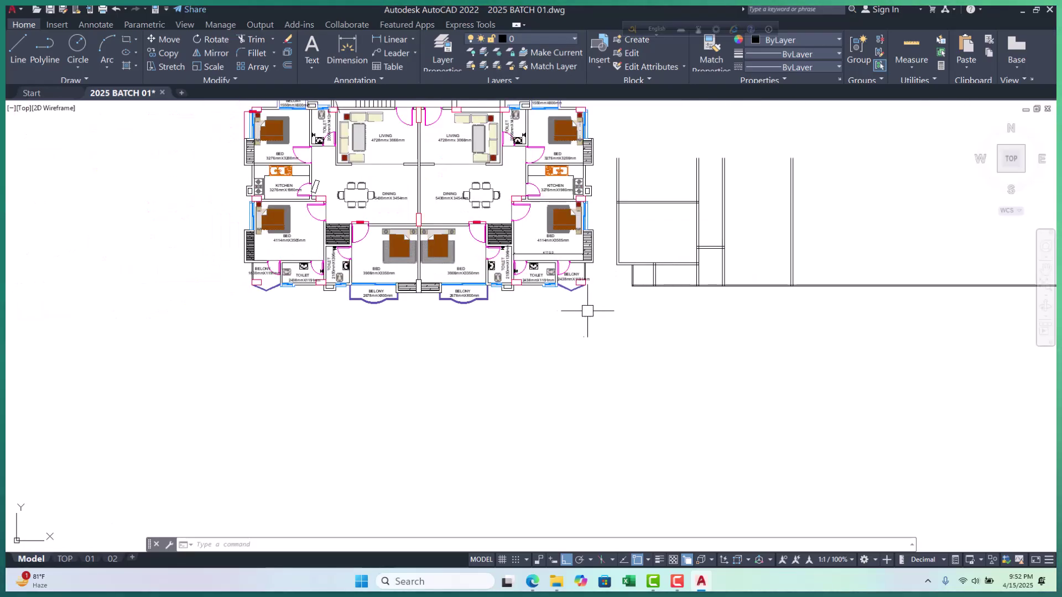
pyautogui.scroll(2, 279, 279)
pyautogui.scroll(3, 275, 279)
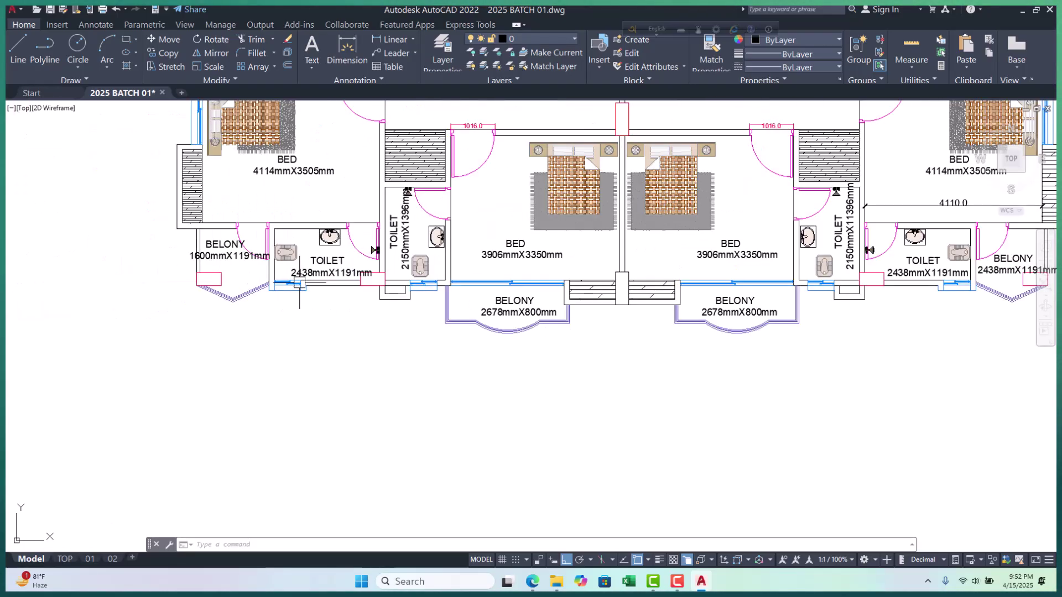
pyautogui.scroll(-3, 276, 279)
pyautogui.moveTo(777, 296); pyautogui.dragTo(608, 294, button='middle')
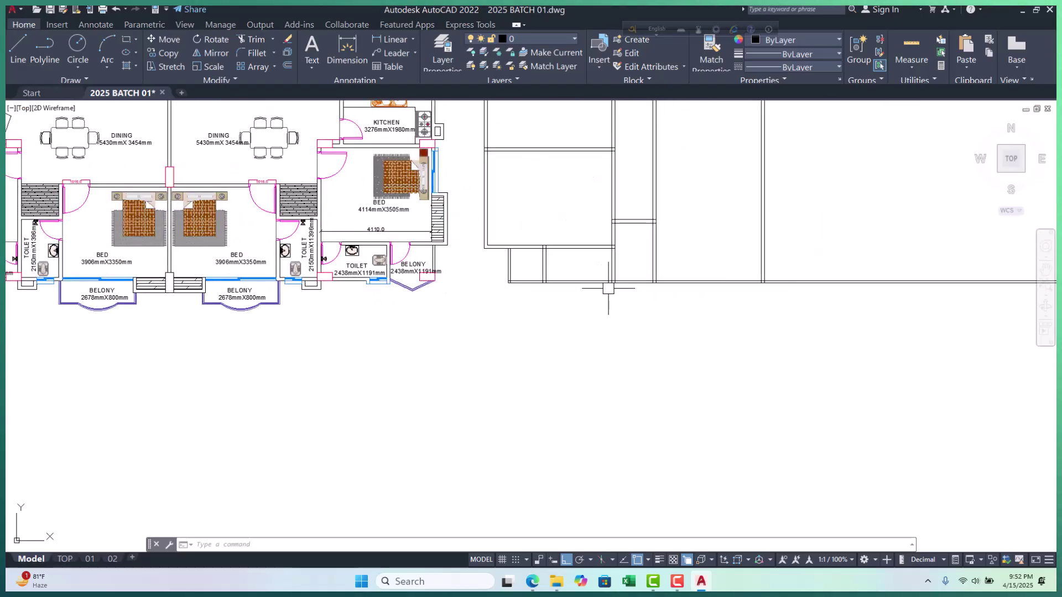
# Trim the bottom wall's inner line where it crosses the partition between the corner balcony and the adjoining toilet
pyautogui.scroll(-1, 678, 295)
pyautogui.scroll(6, 585, 284)
pyautogui.click(616, 303)
pyautogui.scroll(-5, 731, 296)
pyautogui.scroll(8, 713, 296)
pyautogui.scroll(-3, 561, 296)
pyautogui.scroll(2, 593, 295)
pyautogui.press('Escape')
pyautogui.write('tr')
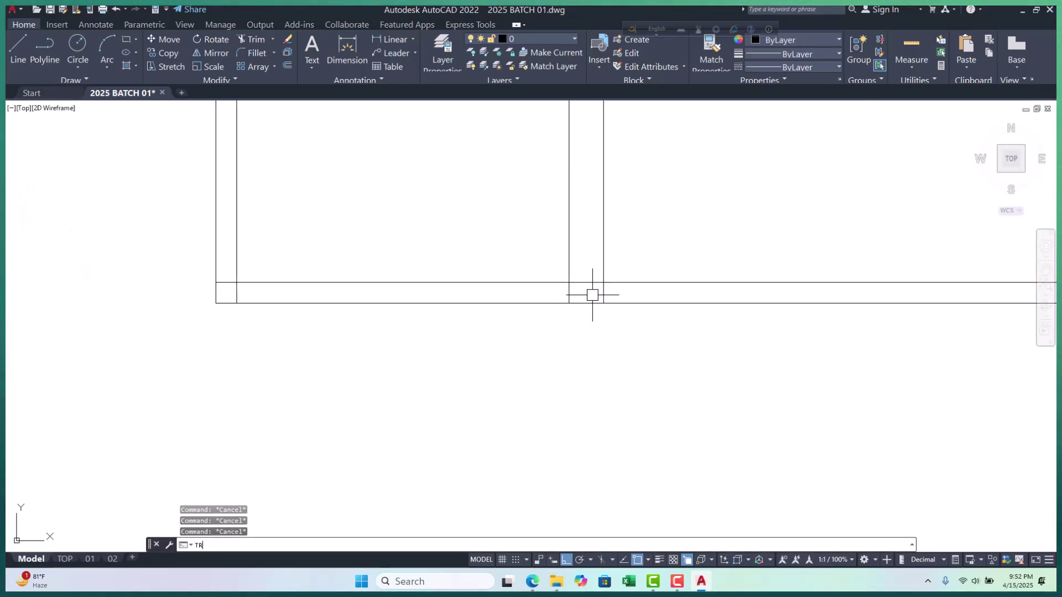
pyautogui.press('Return')
pyautogui.click(588, 277)
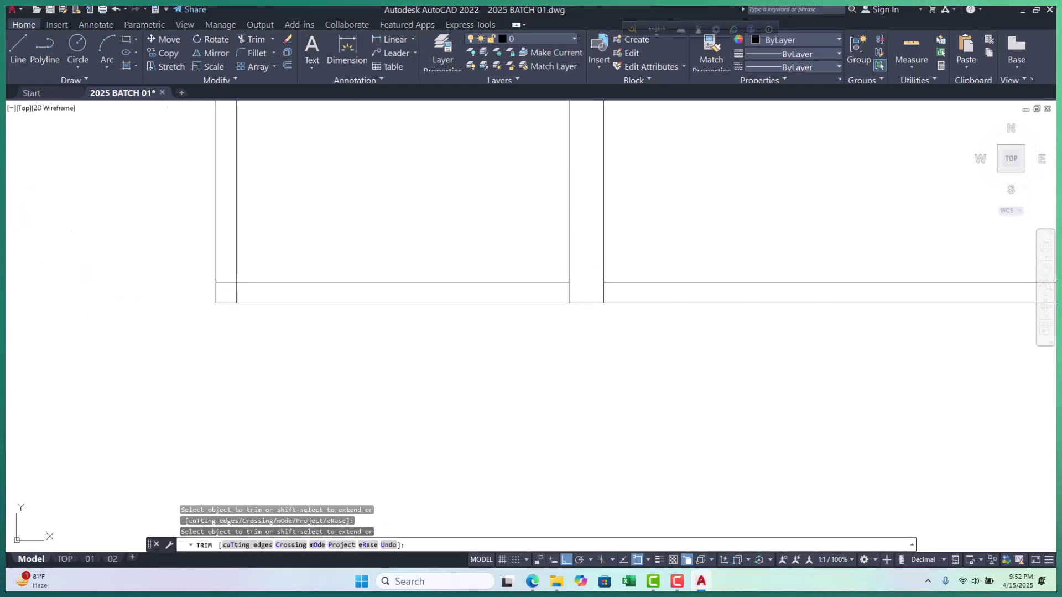
pyautogui.scroll(-4, 505, 372)
pyautogui.moveTo(504, 372); pyautogui.dragTo(527, 378, button='middle')
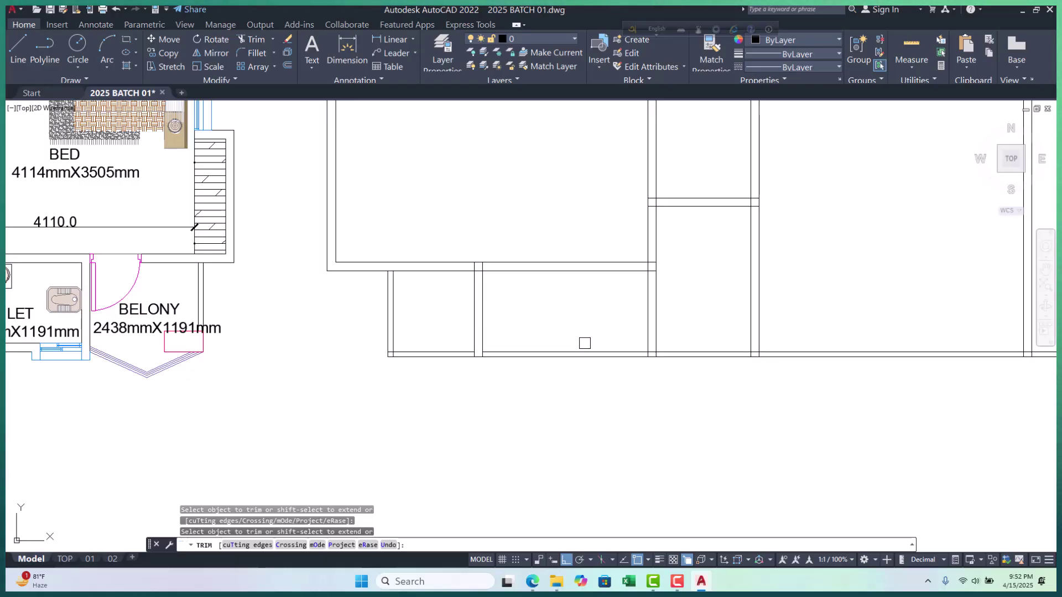
pyautogui.press('Escape')
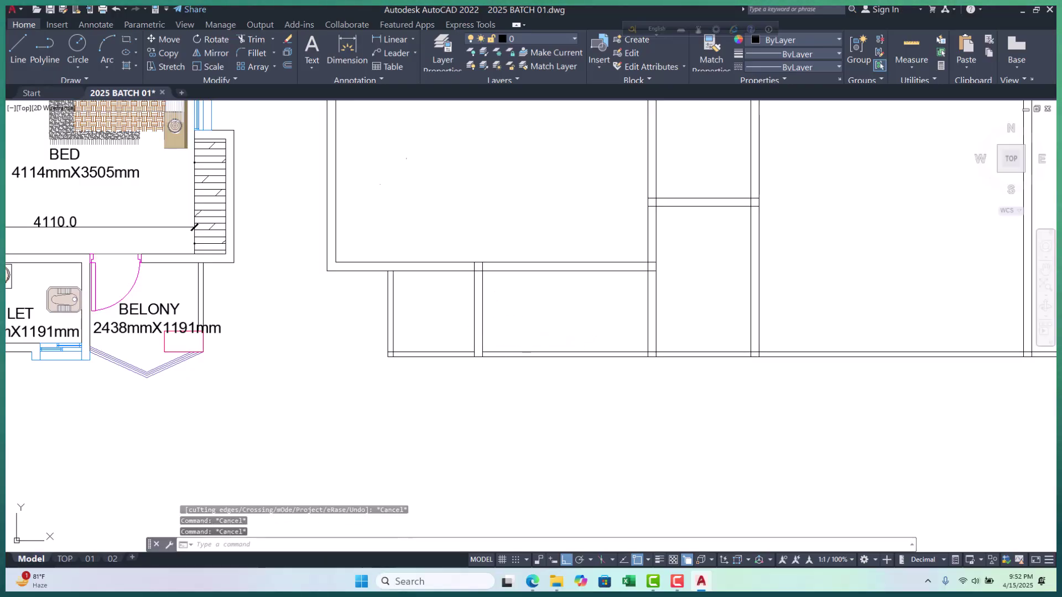
# Measure the toilet's clear depth between the bottom wall's inner line and the bedroom's lower wall with a linear dimension, without placing it
pyautogui.click(381, 39)
pyautogui.click(535, 352)
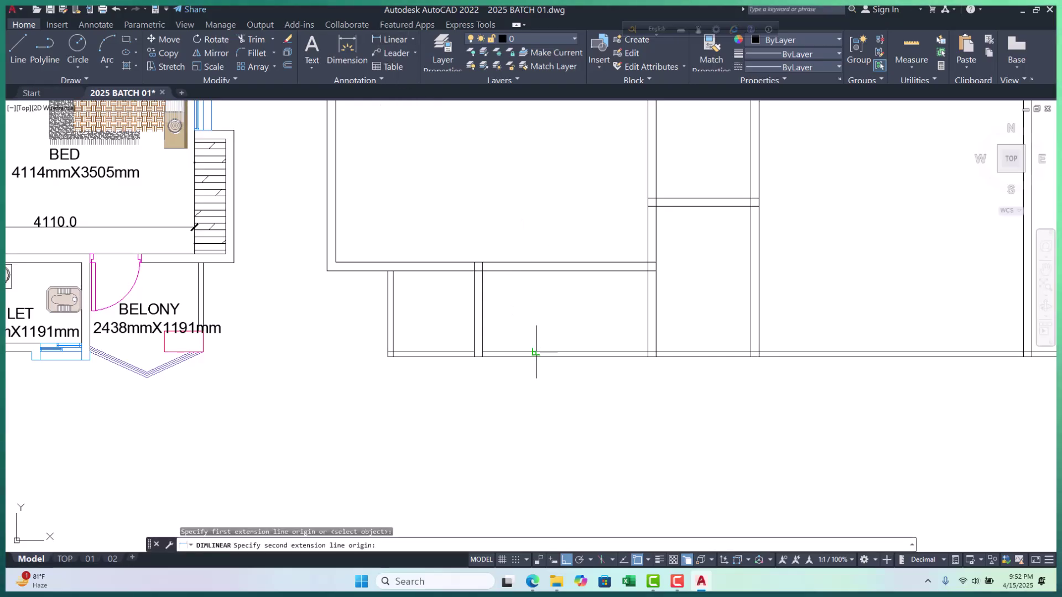
pyautogui.click(536, 272)
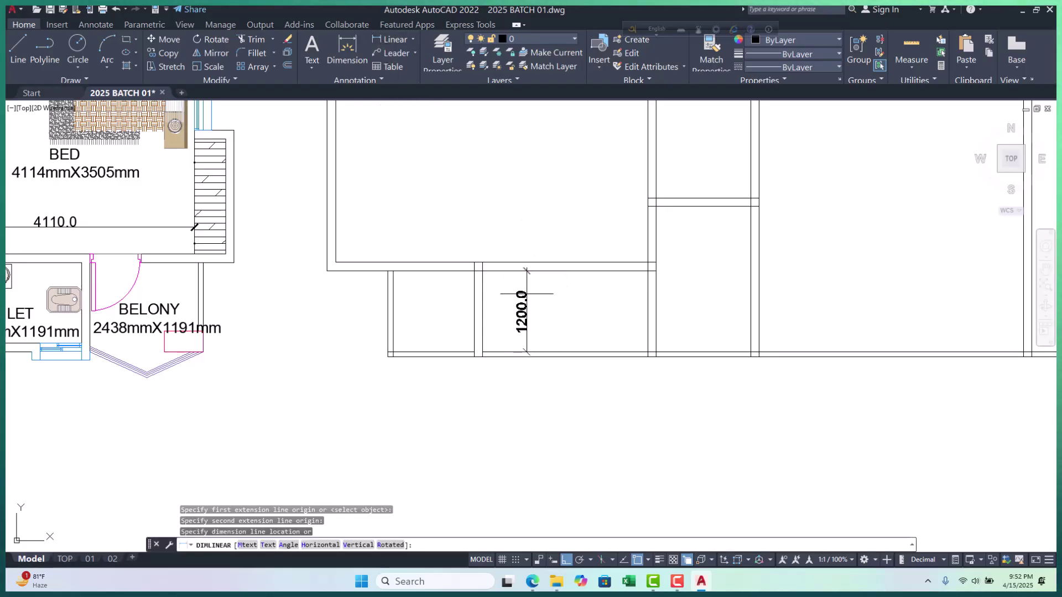
pyautogui.press('Escape')
pyautogui.moveTo(560, 333); pyautogui.dragTo(547, 324, button='middle')
pyautogui.scroll(-2, 547, 324)
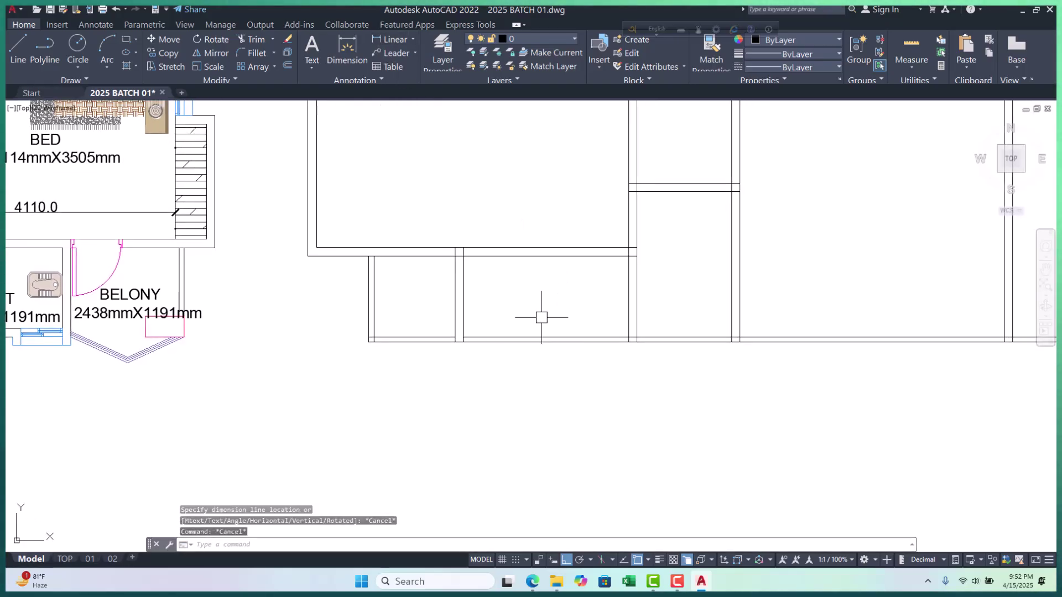
# Move the first bedroom's lower wall, the narrow toilet's upper wall and the bottom wall's inner line up by 50 mm
pyautogui.click(557, 215)
pyautogui.click(491, 293)
pyautogui.scroll(2, 593, 250)
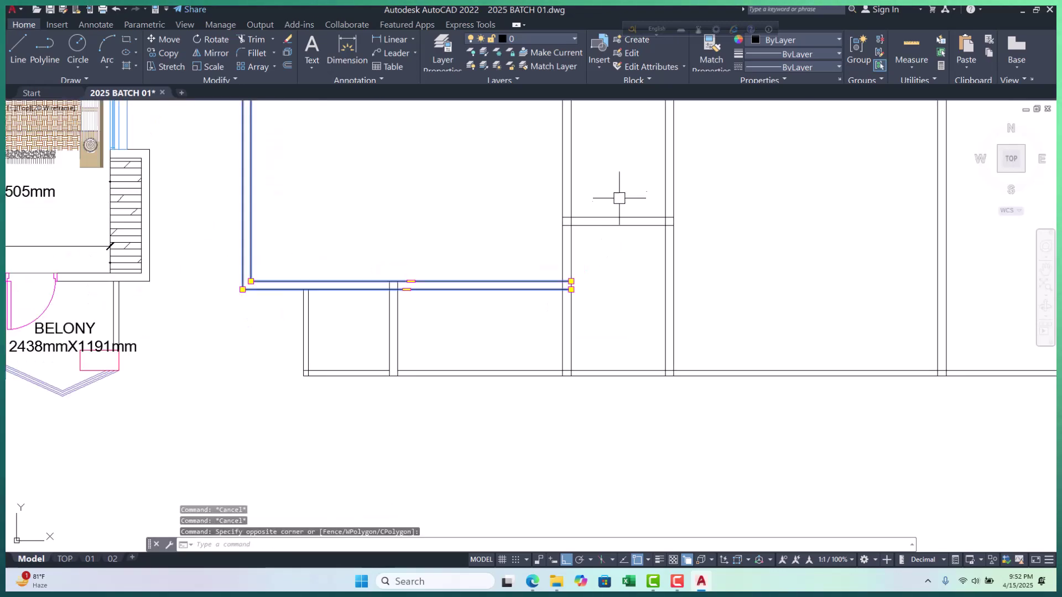
pyautogui.click(601, 231)
pyautogui.scroll(-2, 541, 275)
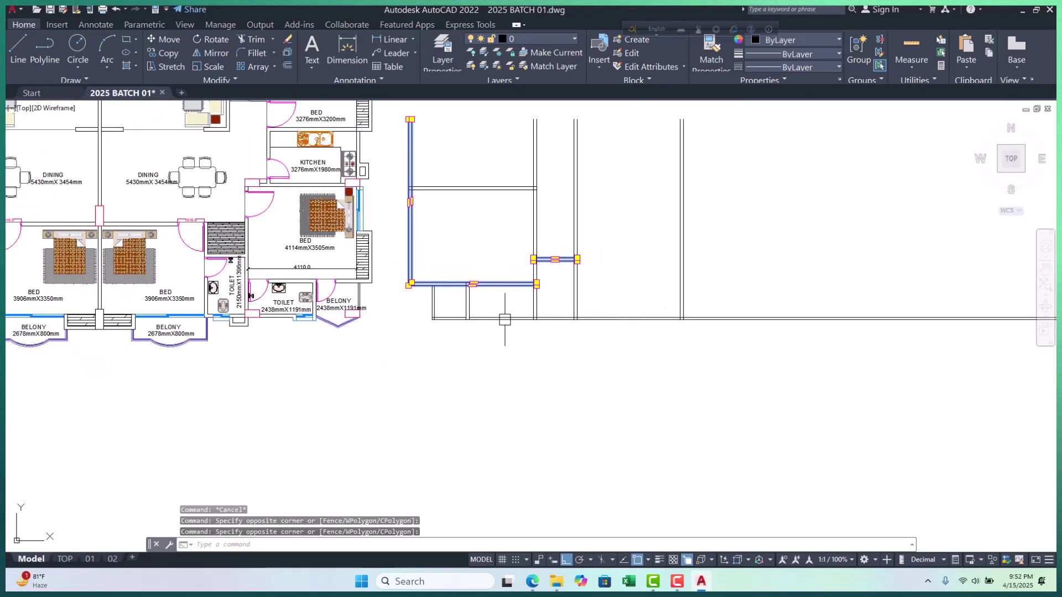
pyautogui.scroll(2, 487, 316)
pyautogui.click(487, 317)
pyautogui.scroll(3, 498, 309)
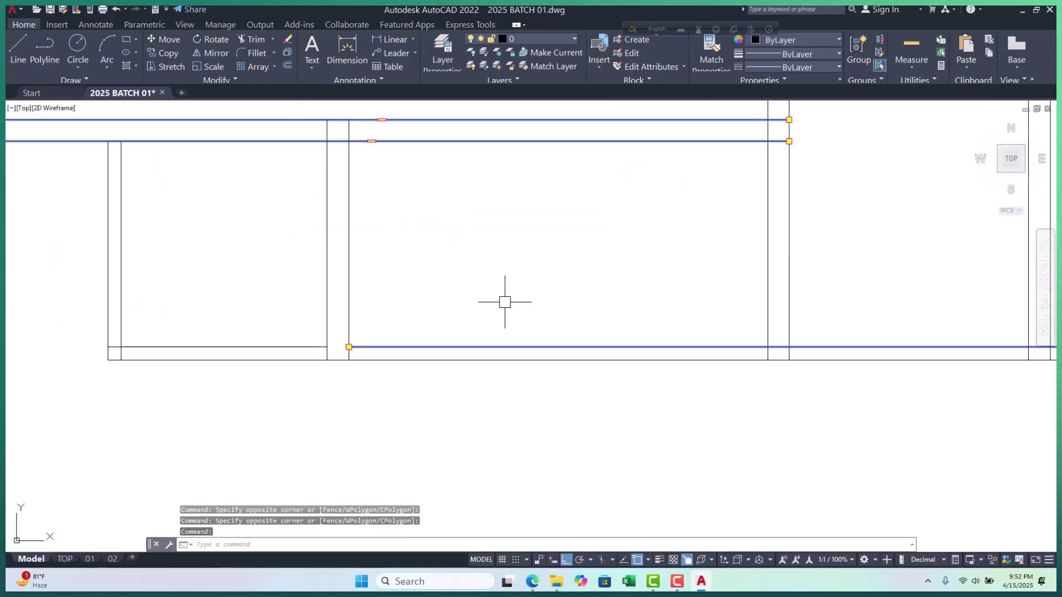
pyautogui.write('m')
pyautogui.press('Return')
pyautogui.click(527, 307)
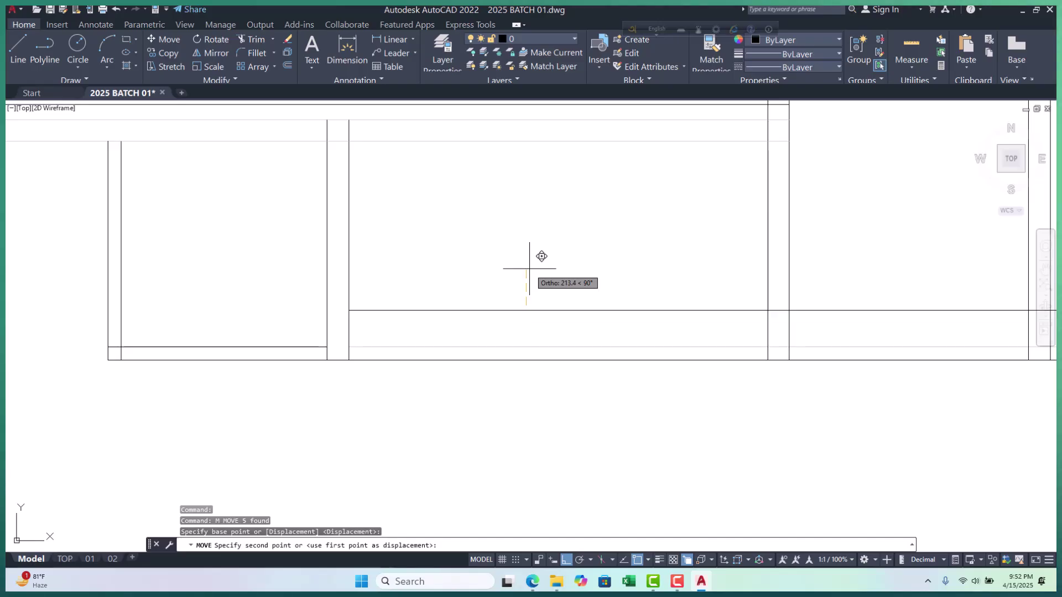
pyautogui.press('Return')
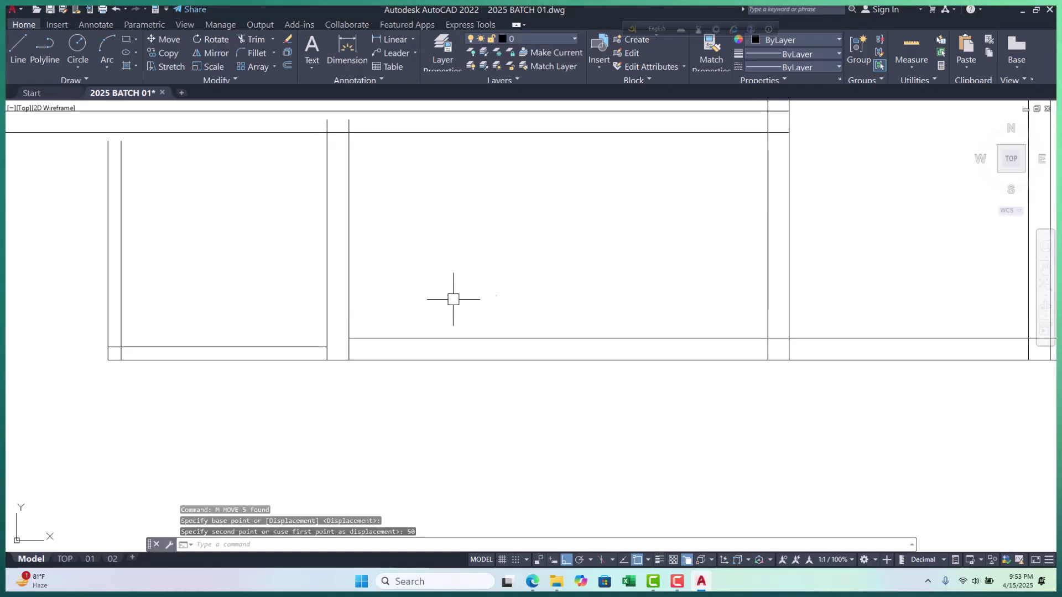
pyautogui.scroll(-3, 473, 301)
pyautogui.press('Escape')
pyautogui.press('Escape')
pyautogui.press('Escape')
# Extend both lines of the corner balcony's outer wall up to the bedroom's lower wall line
pyautogui.scroll(3, 325, 232)
pyautogui.click(341, 227)
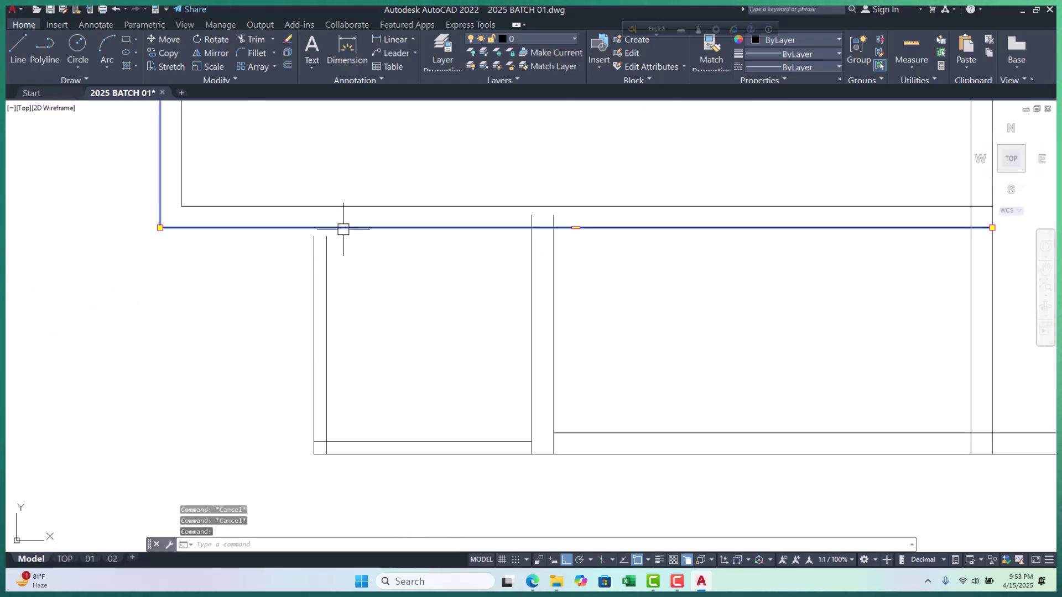
pyautogui.write('Ex')
pyautogui.press('Return')
pyautogui.click(367, 270)
pyautogui.click(280, 293)
pyautogui.press('Return')
pyautogui.scroll(-5, 383, 276)
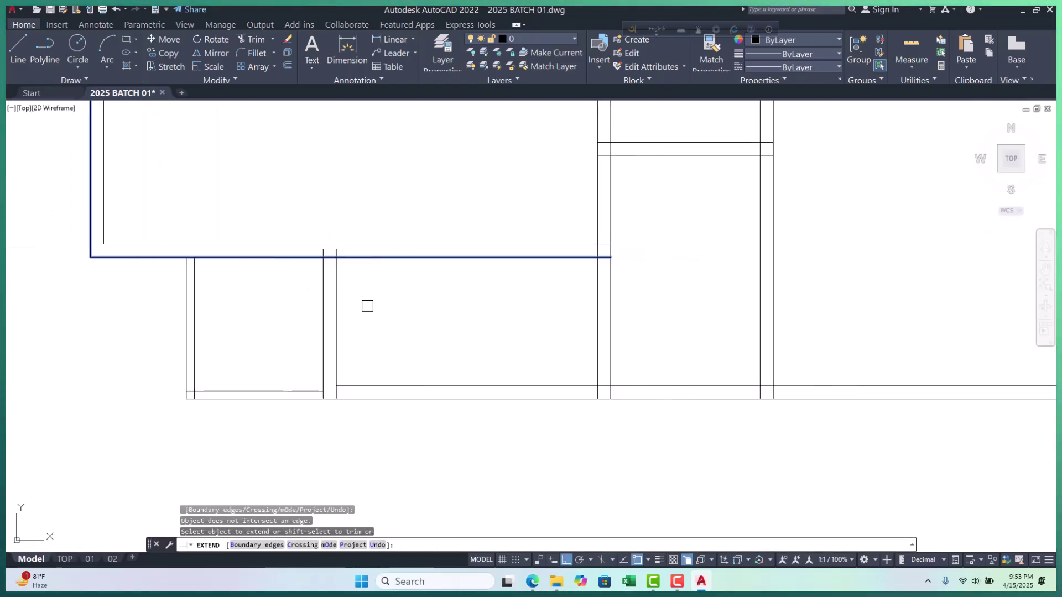
pyautogui.click(541, 356)
pyautogui.press('Escape')
pyautogui.press('Escape')
pyautogui.press('Escape')
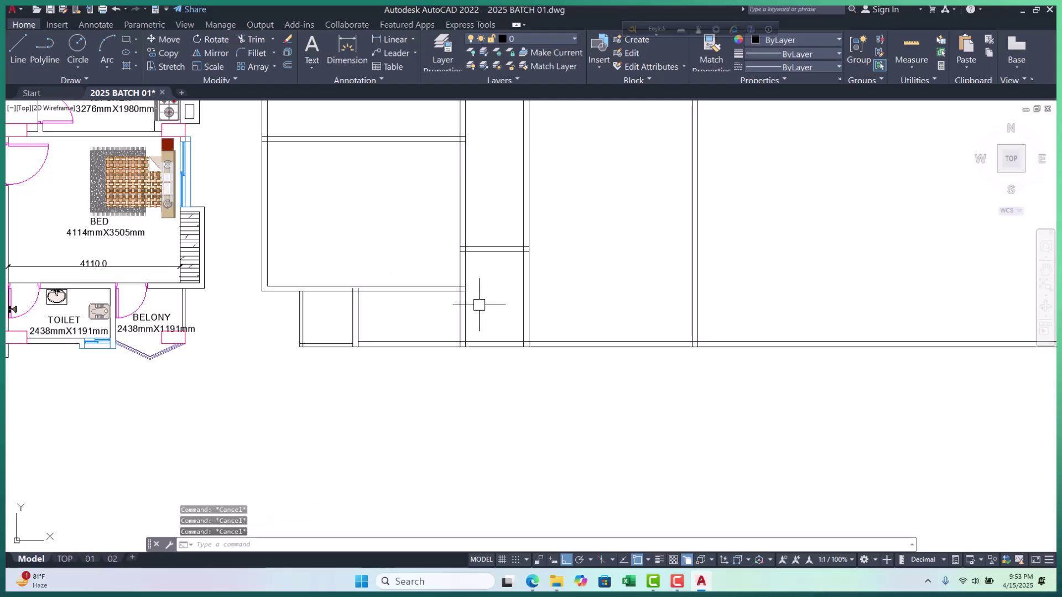
# Offset the 3906 x 3350 mm bedroom's far wall line outward by 3905 mm for the neighbouring bedroom
pyautogui.scroll(3, 367, 308)
pyautogui.scroll(3, 289, 284)
pyautogui.scroll(-3, 289, 285)
pyautogui.scroll(-3, 367, 268)
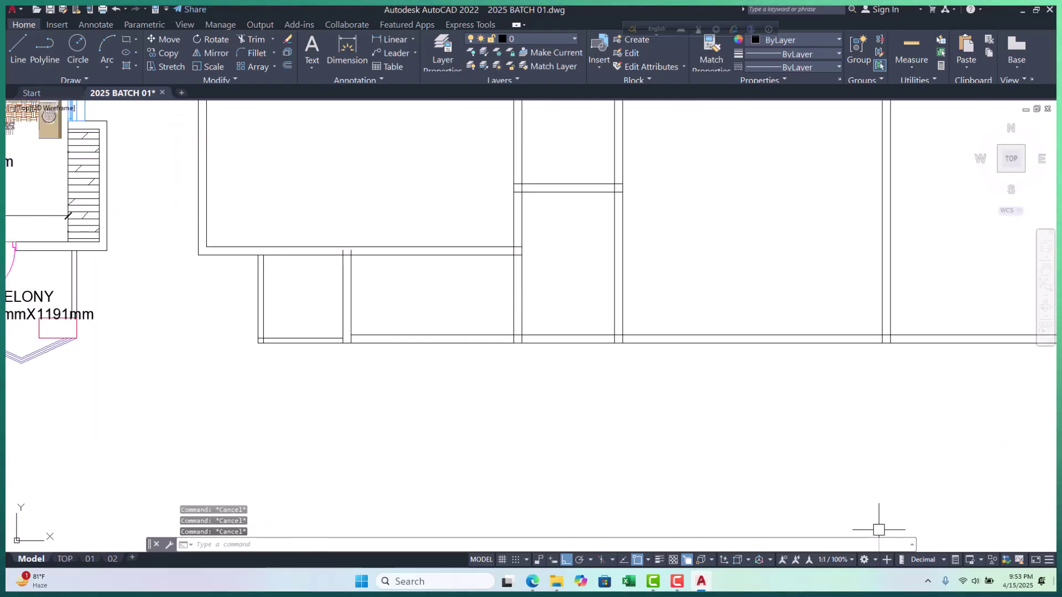
pyautogui.scroll(-3, 465, 337)
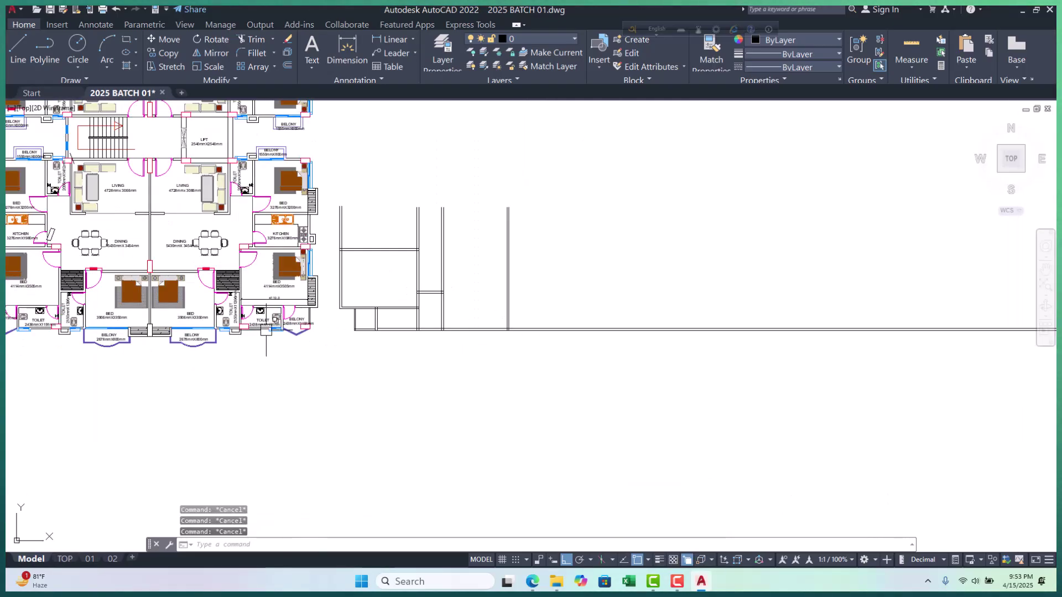
pyautogui.scroll(4, 514, 320)
pyautogui.write('o')
pyautogui.press('Return')
pyautogui.write('30')
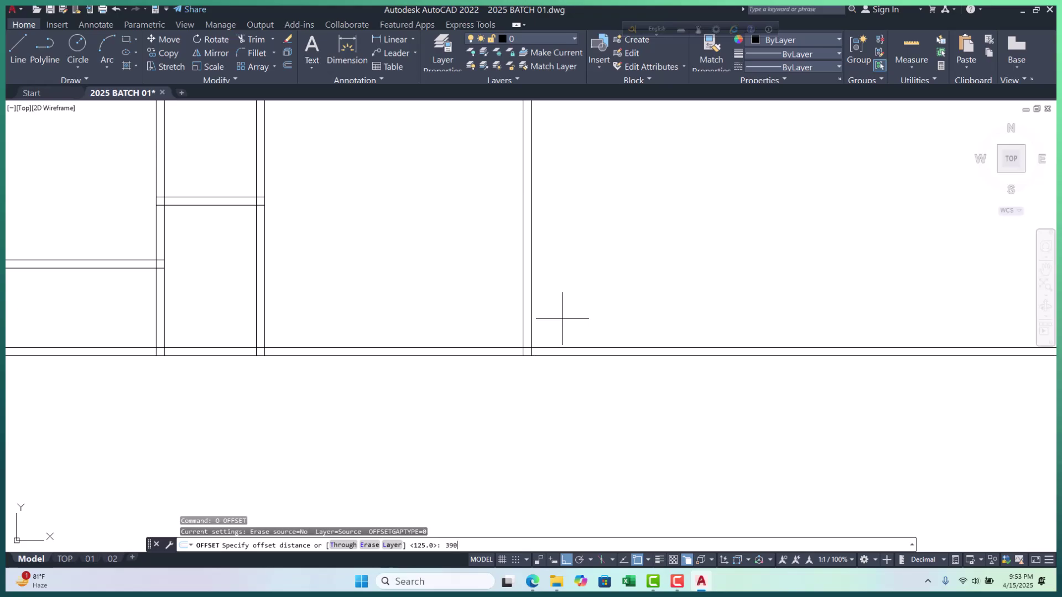
pyautogui.press('Return')
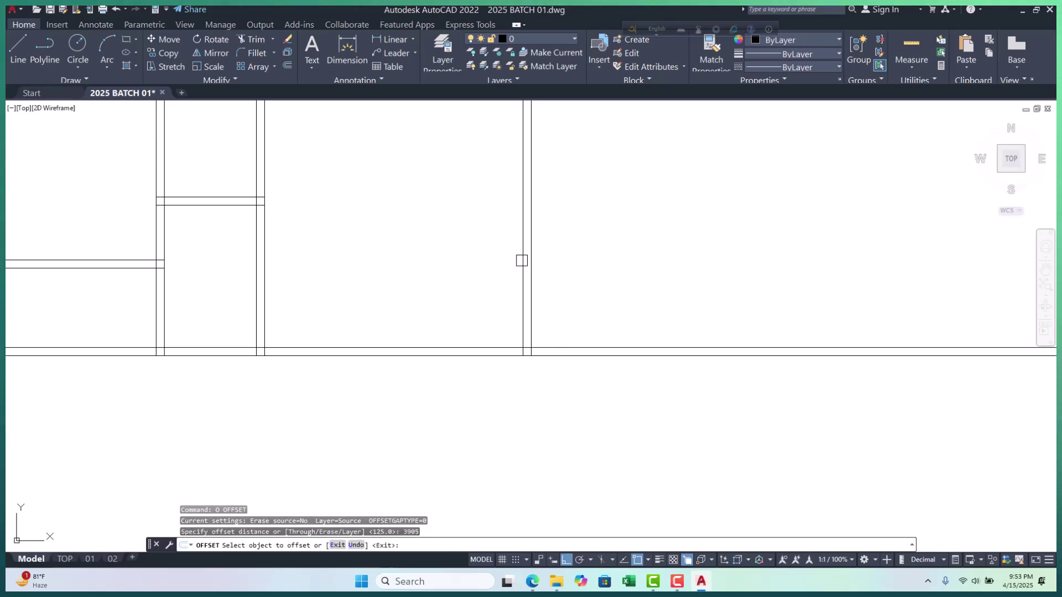
pyautogui.press('Return')
pyautogui.scroll(-3, 727, 263)
pyautogui.scroll(2, 487, 254)
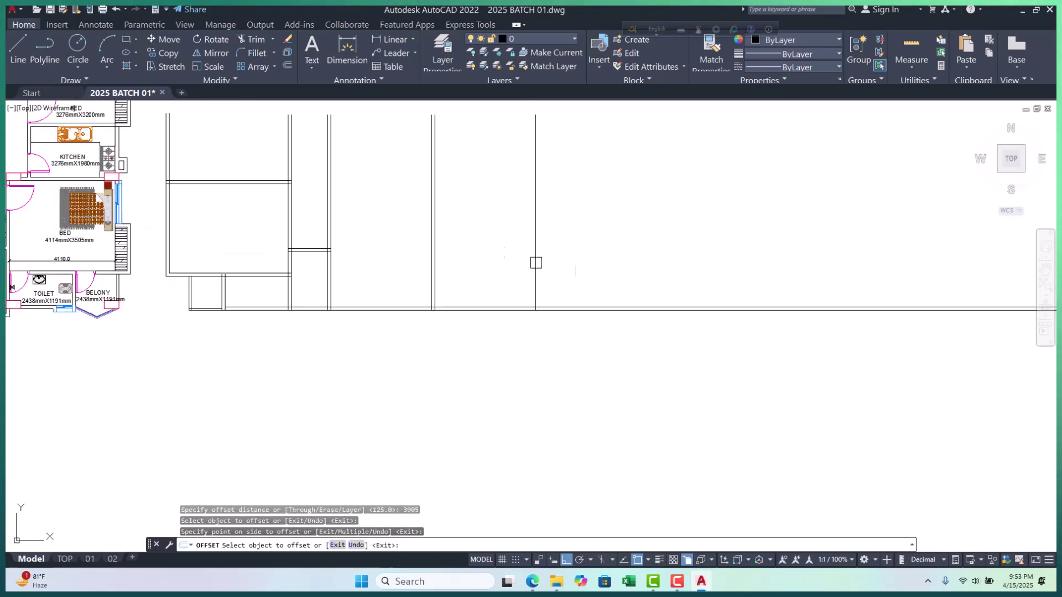
# Offset the new far wall line by 125 mm to give the wall its thickness
pyautogui.press('Return')
pyautogui.write('125')
pyautogui.press('Return')
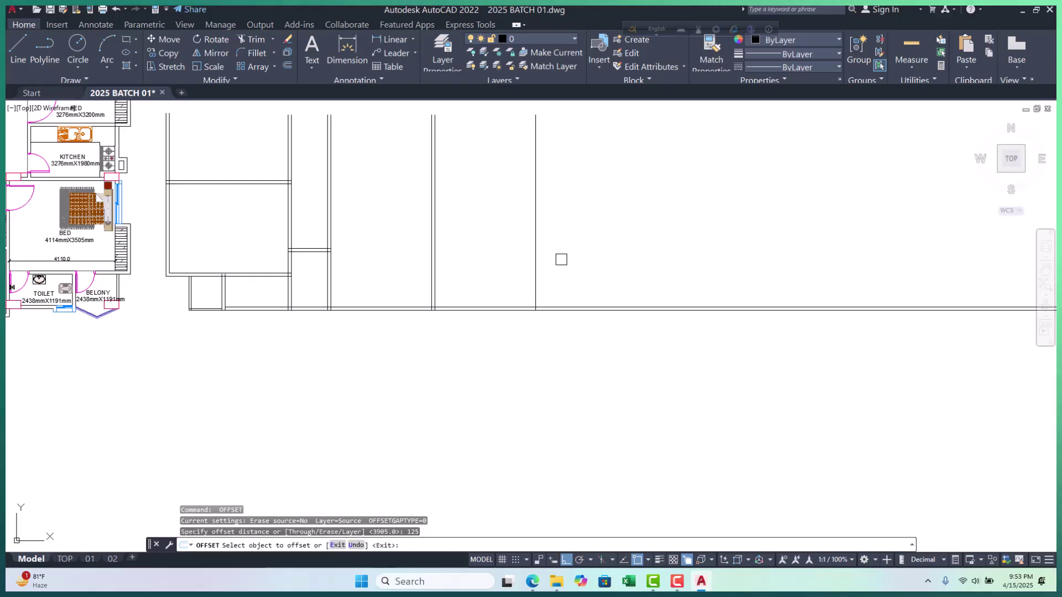
pyautogui.click(535, 239)
pyautogui.click(640, 247)
# Examine the reference plan for the arrangement of the adjoining apartments around the two central bedrooms and their shared wall
pyautogui.scroll(-4, 640, 259)
pyautogui.click(307, 253)
pyautogui.scroll(8, 343, 263)
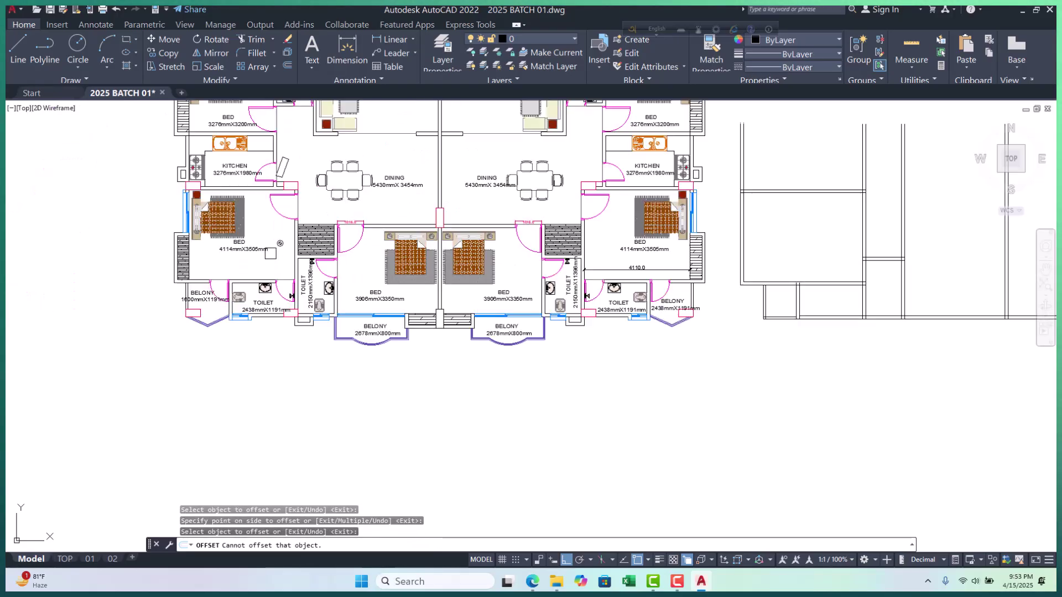
pyautogui.scroll(-4, 509, 304)
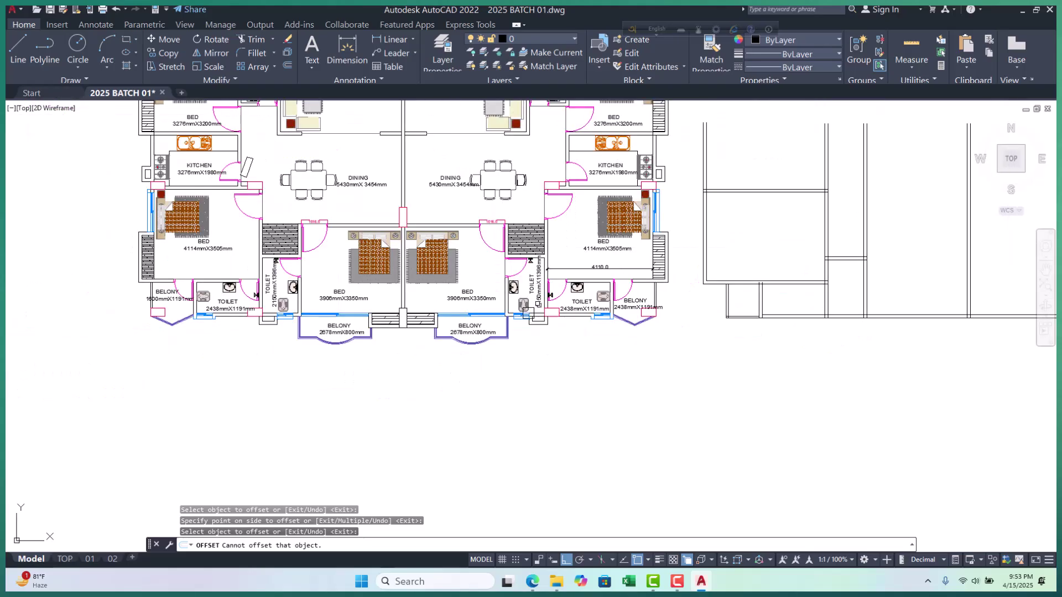
pyautogui.scroll(-2, 528, 313)
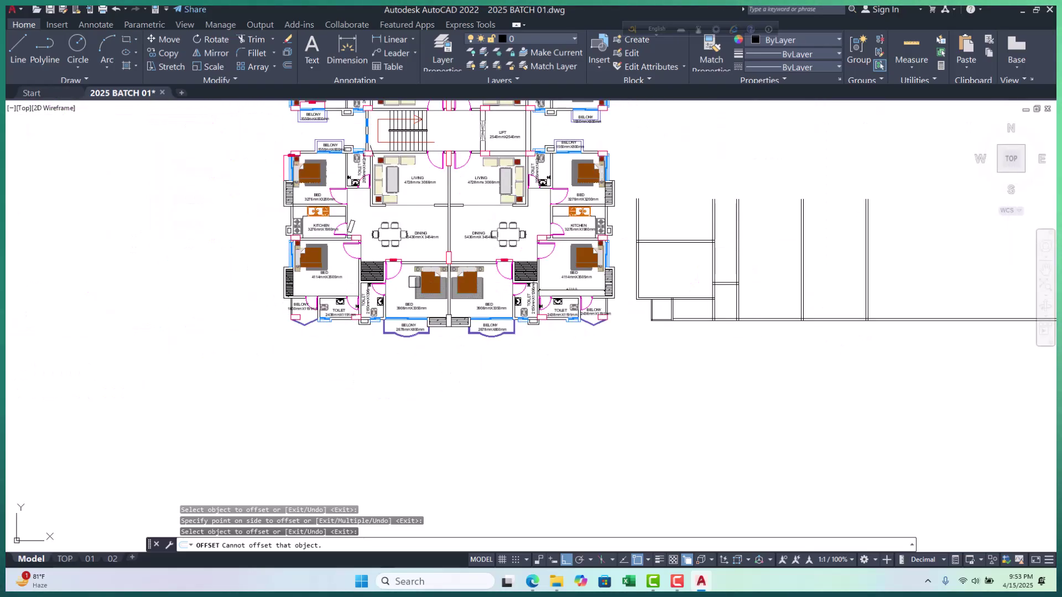
pyautogui.moveTo(428, 304); pyautogui.dragTo(425, 320, button='middle')
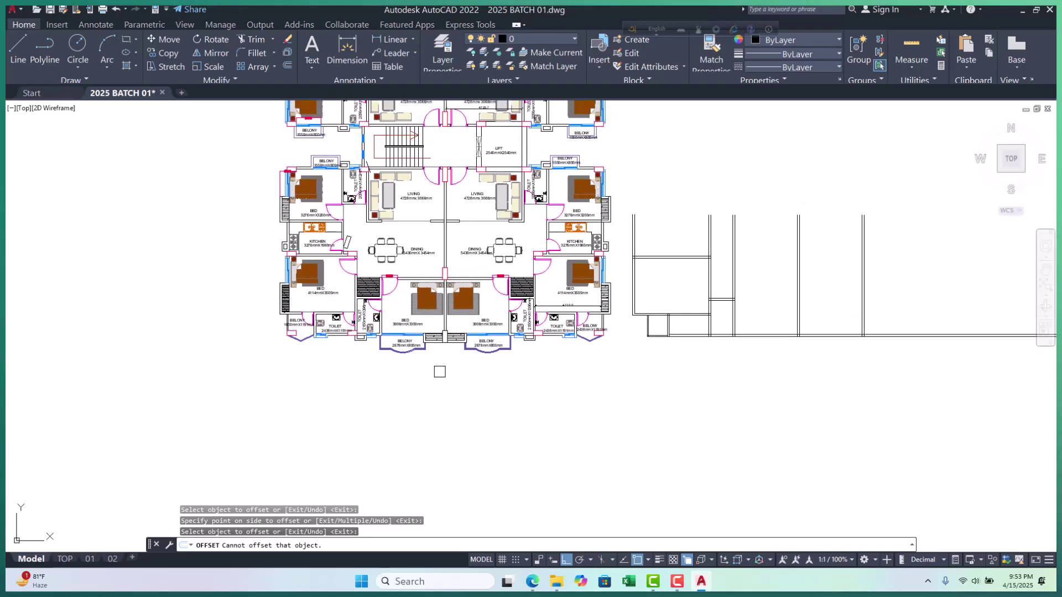
pyautogui.moveTo(433, 369); pyautogui.dragTo(432, 418, button='middle')
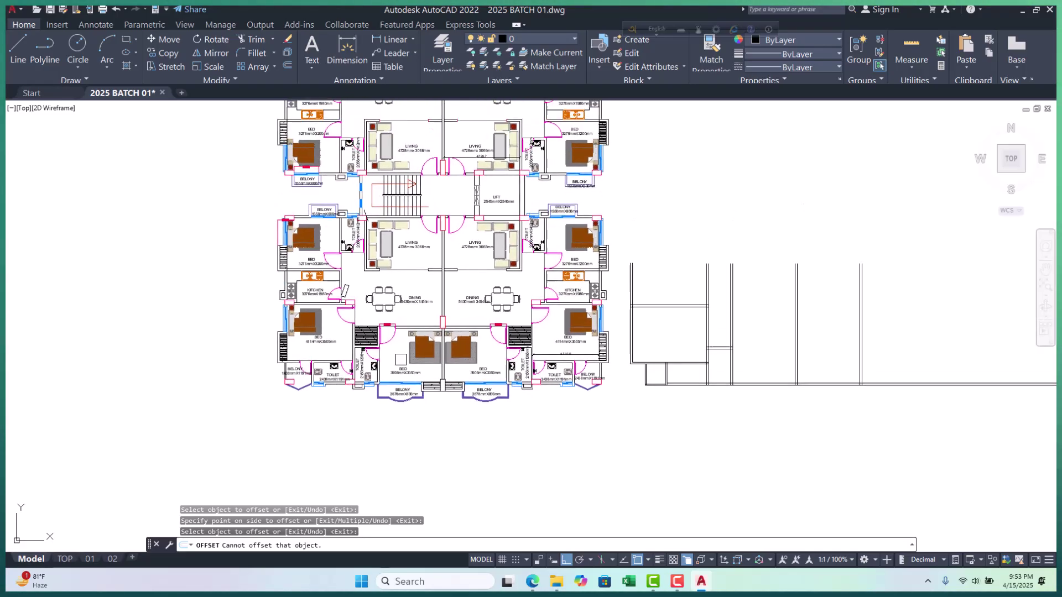
pyautogui.scroll(-2, 559, 327)
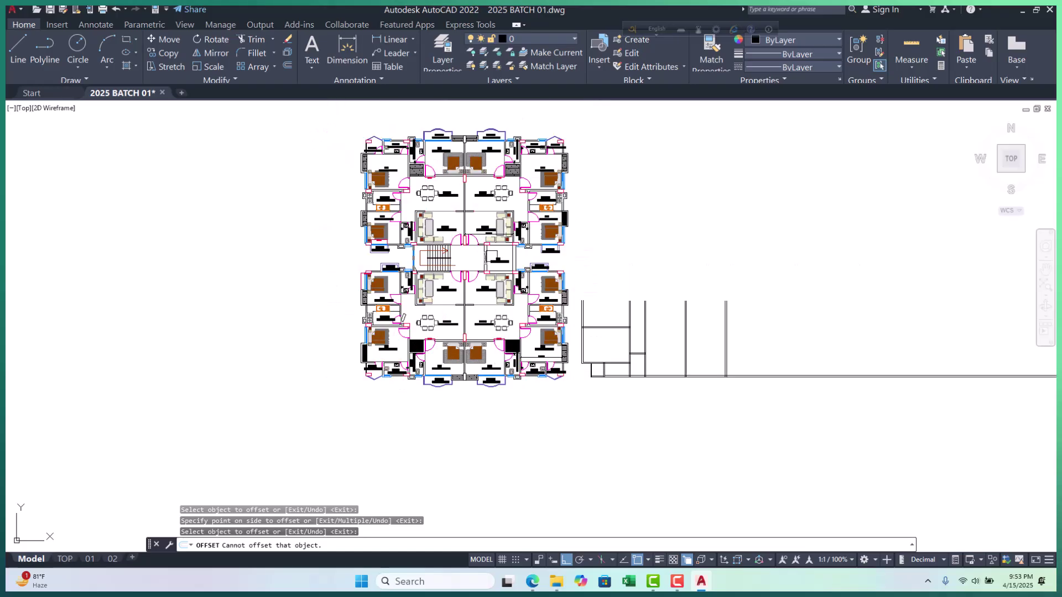
pyautogui.scroll(2, 465, 166)
pyautogui.scroll(-2, 425, 263)
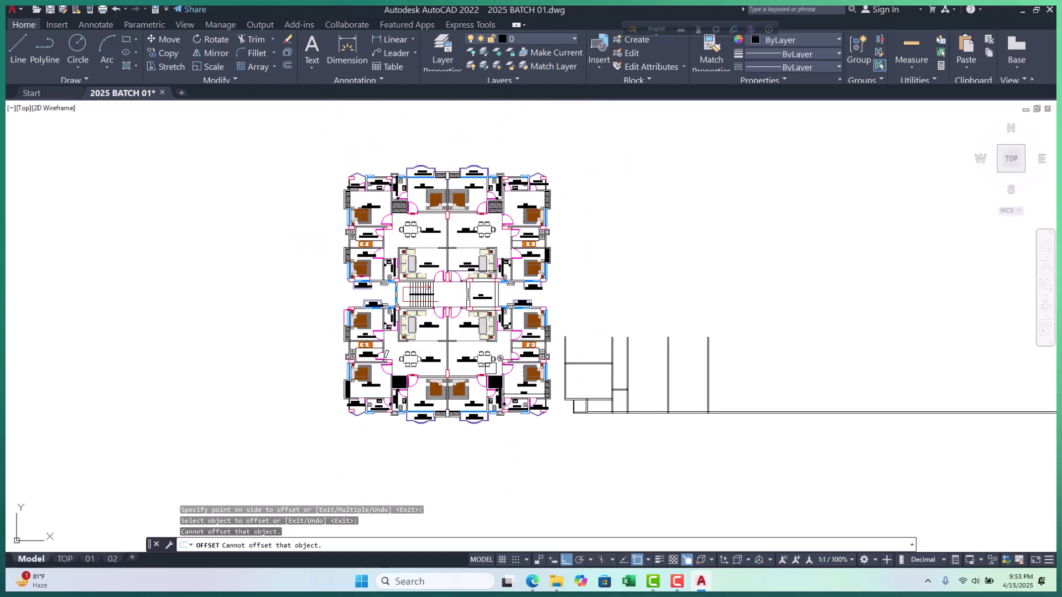
pyautogui.scroll(4, 456, 428)
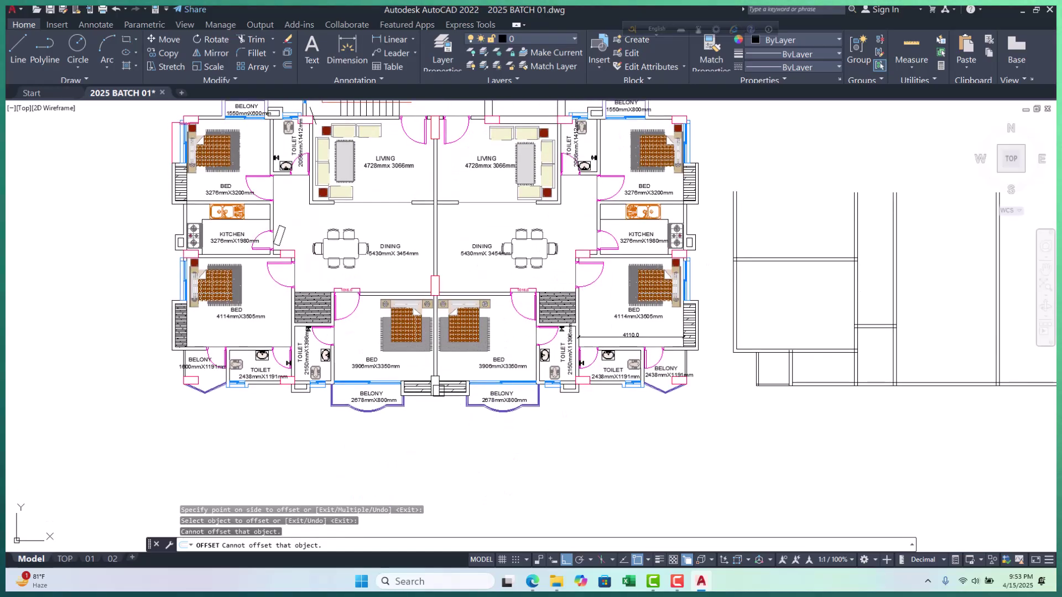
pyautogui.scroll(-2, 428, 382)
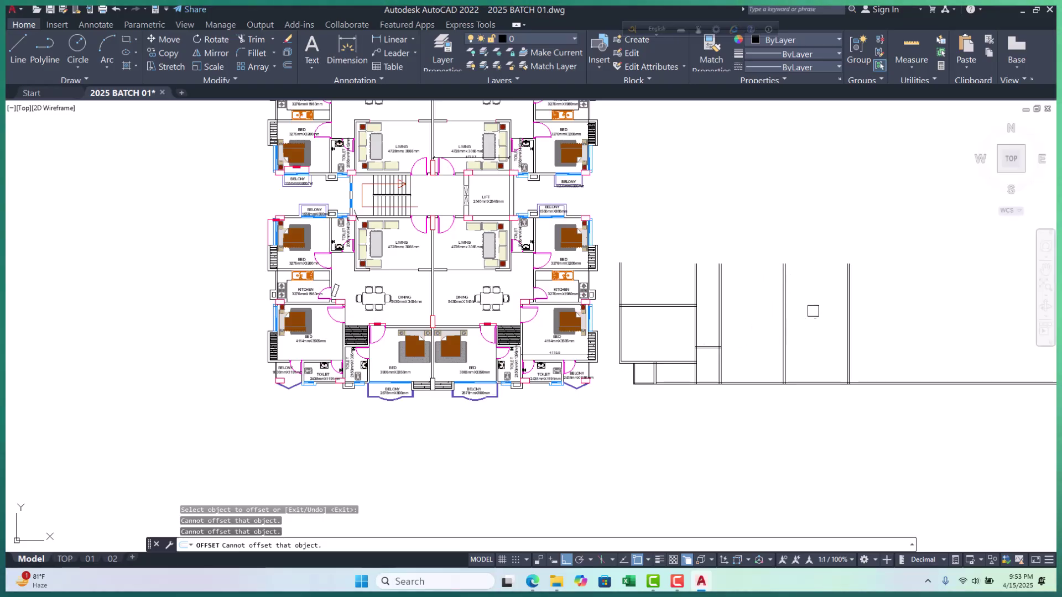
# Erase the two lines of the newly offset wall beyond the 3906 x 3350 mm bedroom
pyautogui.press('Escape')
pyautogui.press('Escape')
pyautogui.click(807, 241)
pyautogui.click(896, 442)
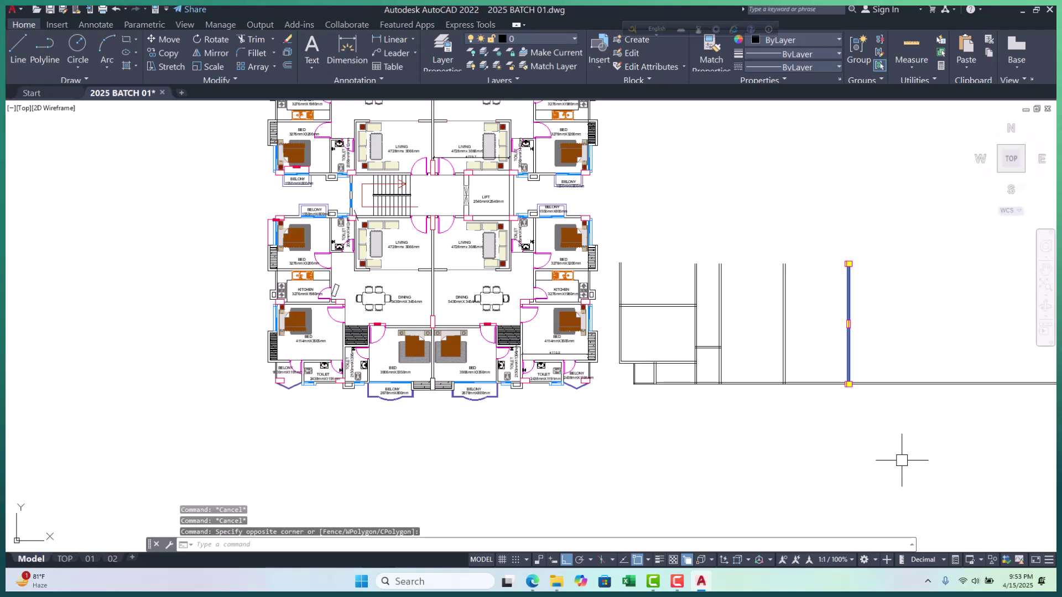
pyautogui.write('e')
pyautogui.press('Return')
pyautogui.moveTo(758, 393); pyautogui.dragTo(561, 393, button='middle')
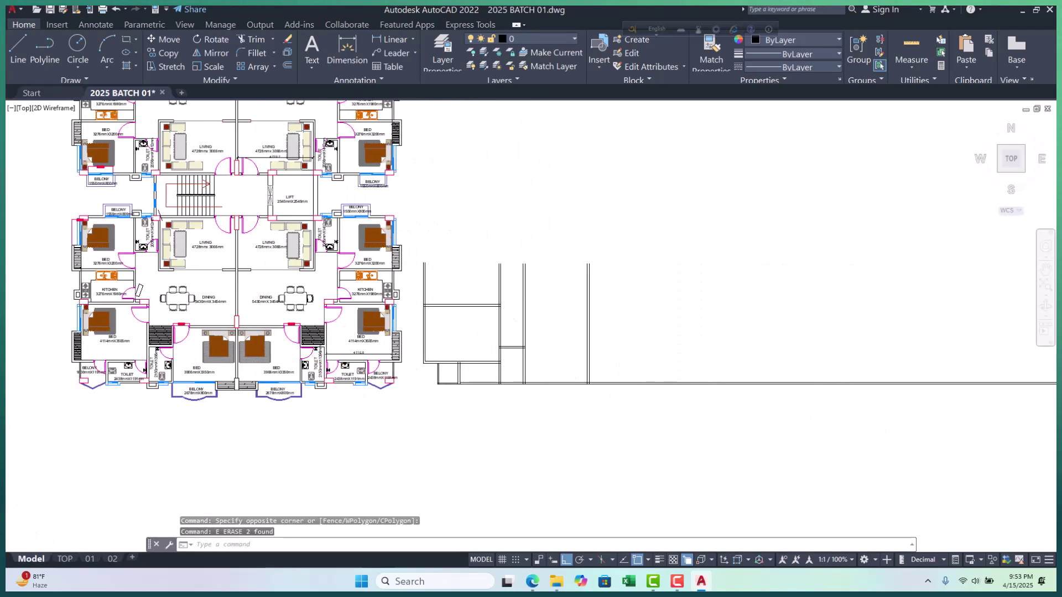
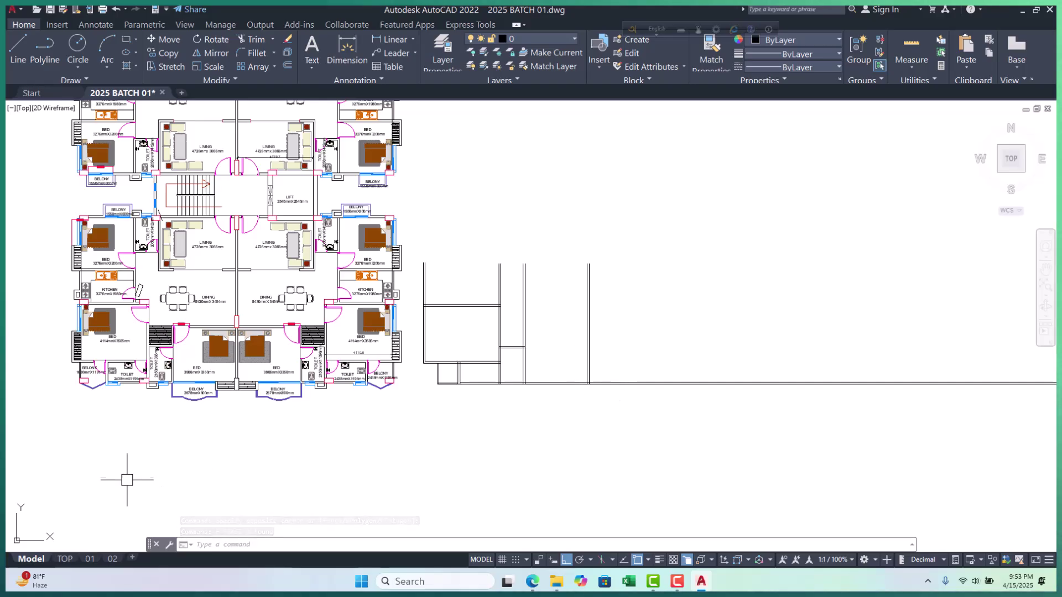
# Draw a polyline along the bottom wall's inner line across the 3906 x 3350 mm bedroom
pyautogui.scroll(2, 133, 470)
pyautogui.press('Escape')
pyautogui.moveTo(493, 344); pyautogui.dragTo(398, 343, button='middle')
pyautogui.scroll(2, 700, 332)
pyautogui.moveTo(699, 333); pyautogui.dragTo(659, 340, button='middle')
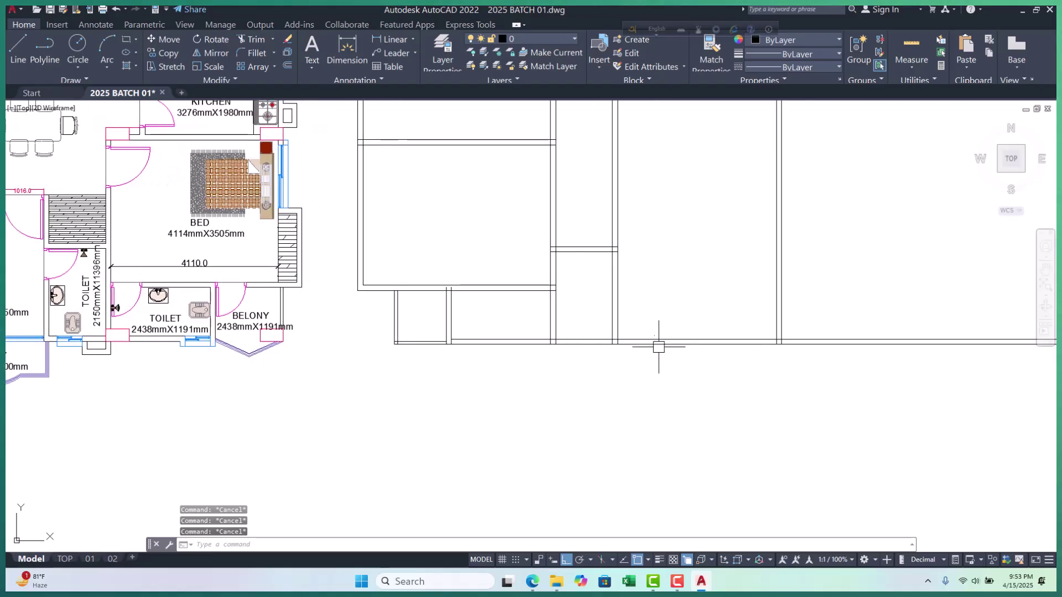
pyautogui.write('PL')
pyautogui.press('Return')
pyautogui.scroll(4, 636, 359)
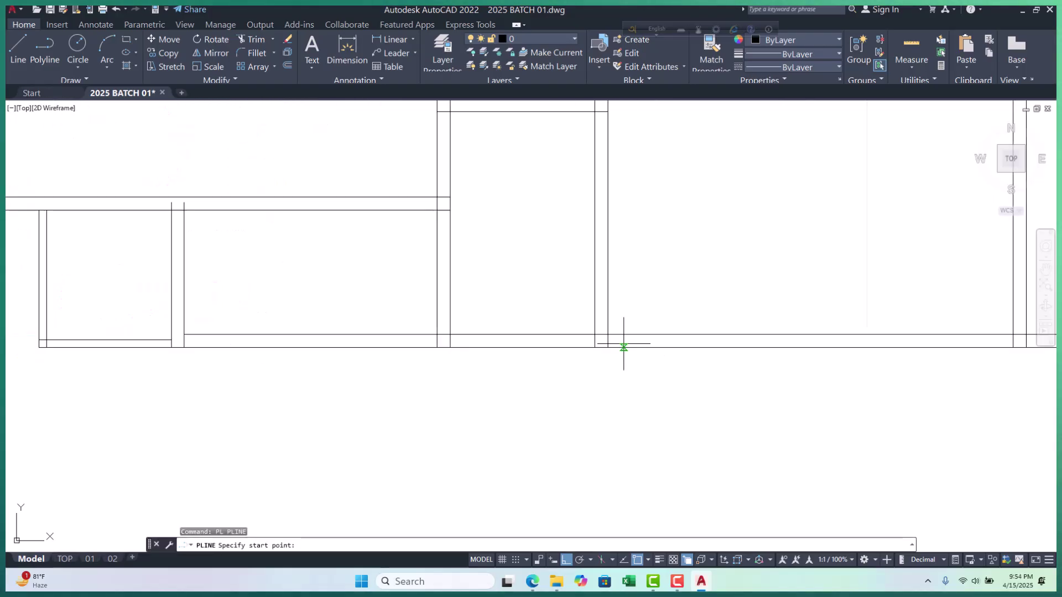
pyautogui.click(594, 335)
pyautogui.scroll(-3, 594, 334)
pyautogui.scroll(3, 653, 359)
pyautogui.press('Escape')
# Check the size label of the central lower bedroom in the reference plan against the redrawn walls
pyautogui.scroll(-6, 649, 353)
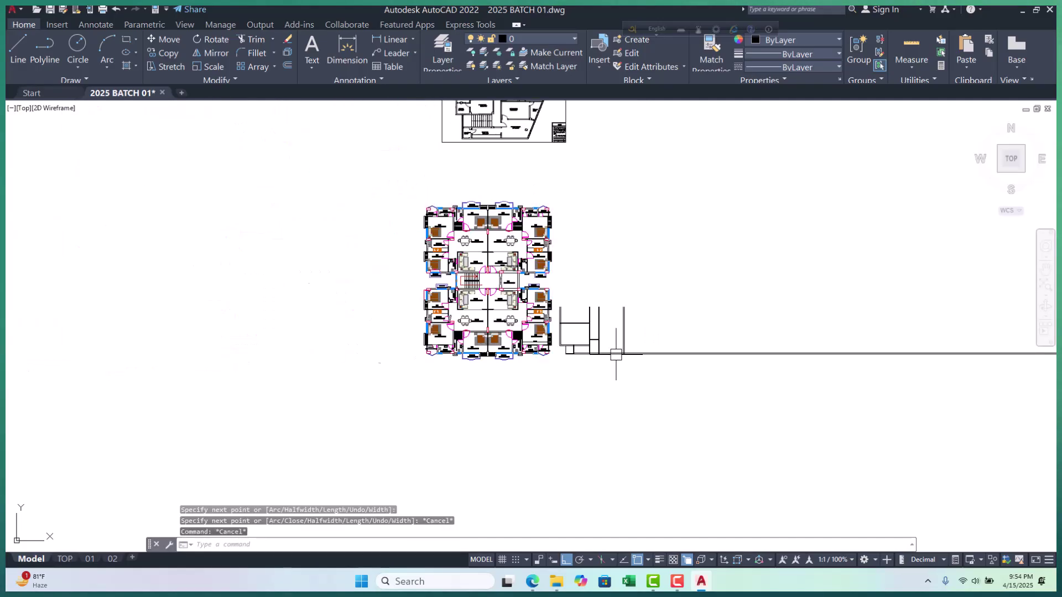
pyautogui.scroll(4, 528, 352)
pyautogui.press('Escape')
pyautogui.press('Escape')
pyautogui.scroll(6, 533, 347)
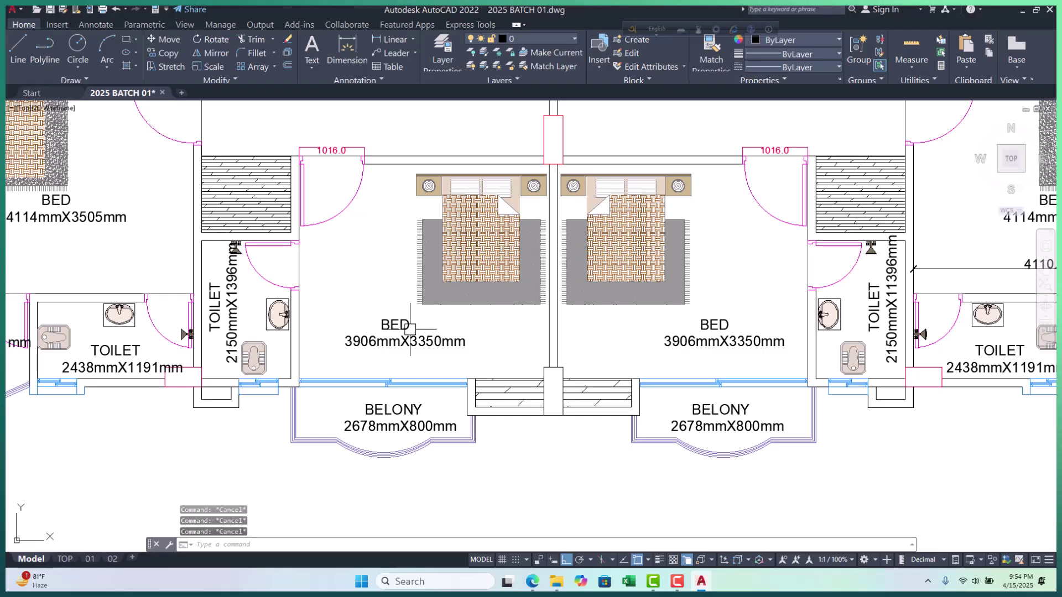
pyautogui.scroll(-5, 410, 361)
pyautogui.scroll(1, 498, 332)
pyautogui.scroll(-3, 585, 313)
pyautogui.scroll(2, 534, 335)
pyautogui.scroll(5, 542, 318)
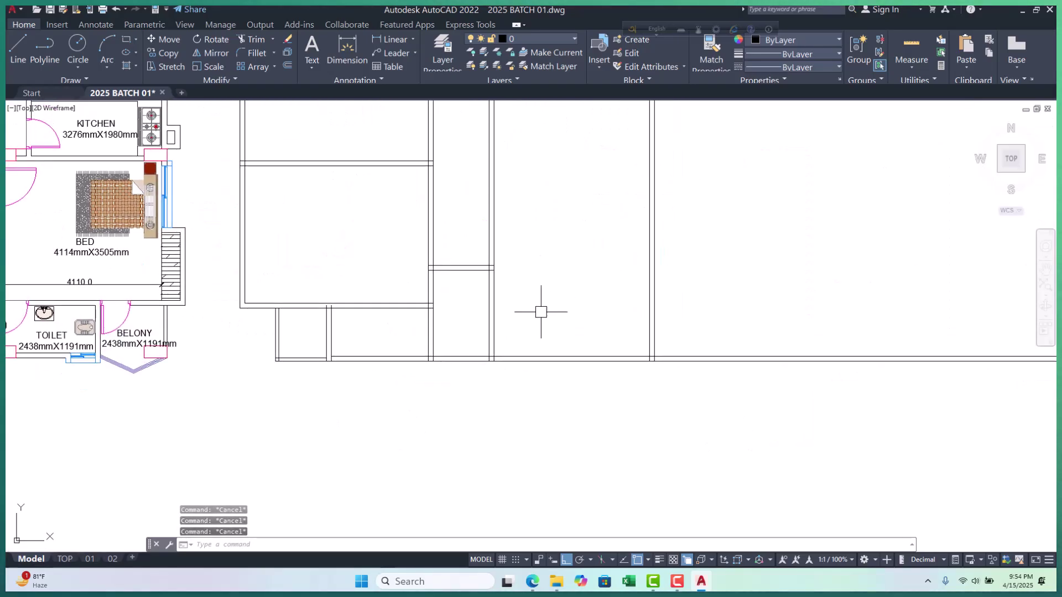
# Offset the bottom wall's inner line upward by 3350 mm across the 3906 x 3350 mm bedroom
pyautogui.write('o')
pyautogui.press('Return')
pyautogui.write('3350')
pyautogui.press('Return')
pyautogui.scroll(2, 547, 324)
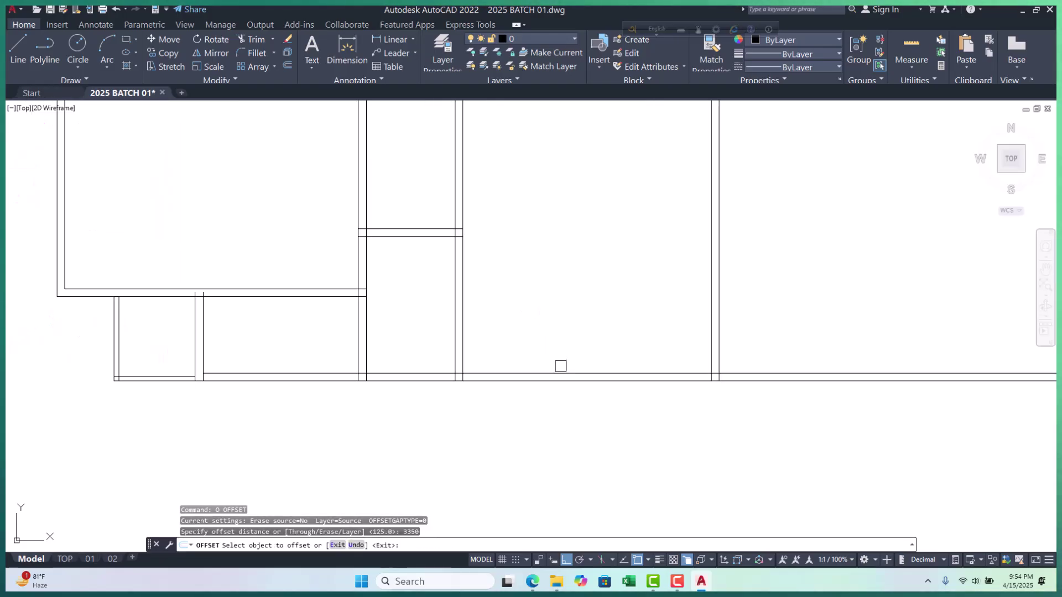
pyautogui.click(561, 370)
pyautogui.click(578, 230)
pyautogui.scroll(-6, 602, 296)
pyautogui.scroll(4, 332, 271)
pyautogui.moveTo(336, 266); pyautogui.dragTo(167, 266, button='middle')
pyautogui.scroll(4, 802, 293)
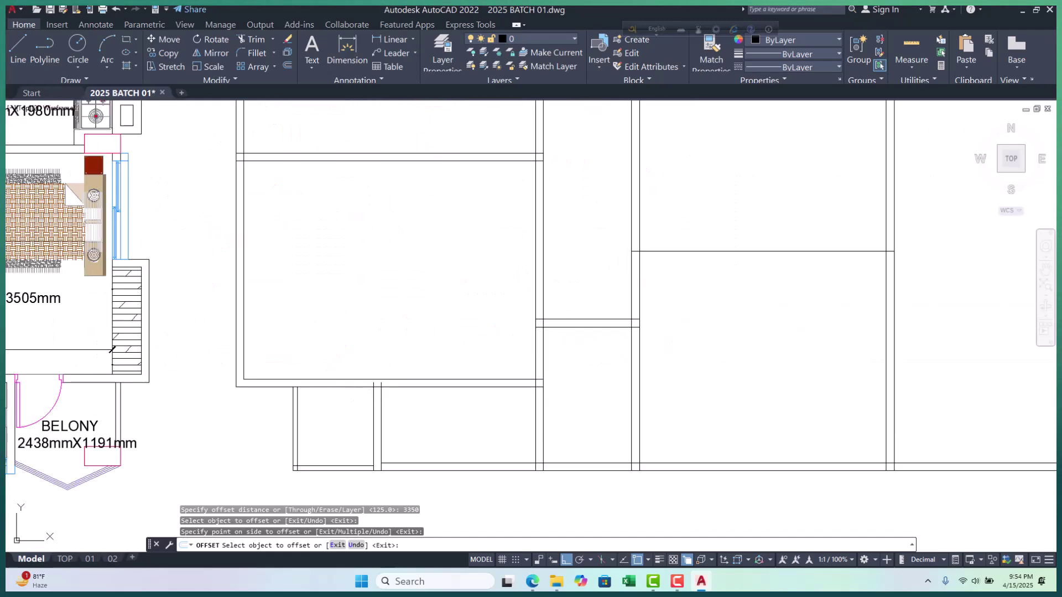
# Offset the bedroom's new upper wall line by 125 mm to give the wall its thickness
pyautogui.press('Return')
pyautogui.press('Return')
pyautogui.write('125')
pyautogui.press('Return')
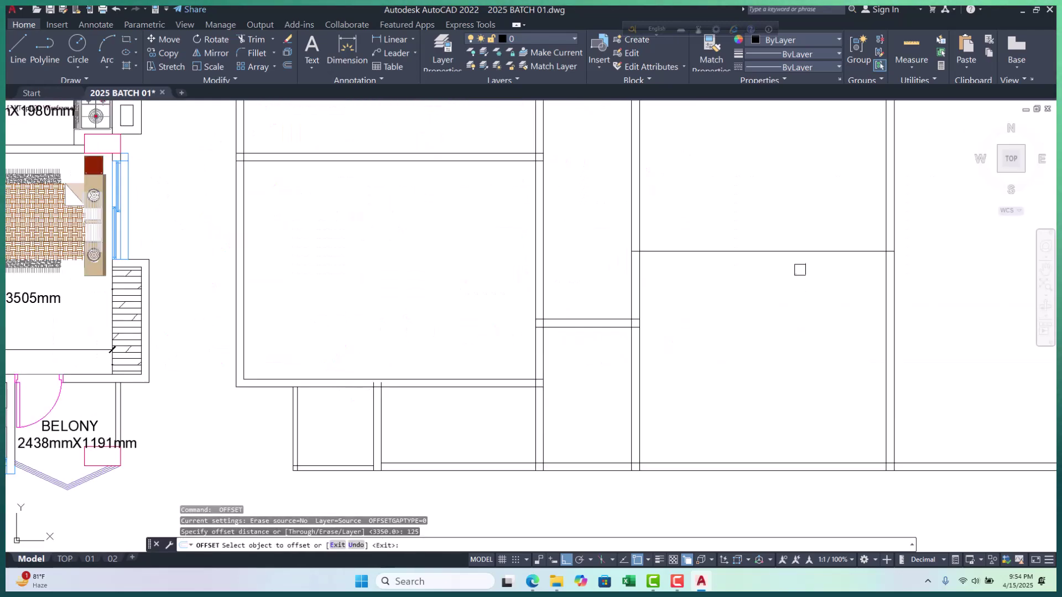
pyautogui.click(800, 251)
pyautogui.click(800, 265)
# Check the dining room's size label in the reference plan against the redrawn walls
pyautogui.scroll(-6, 575, 299)
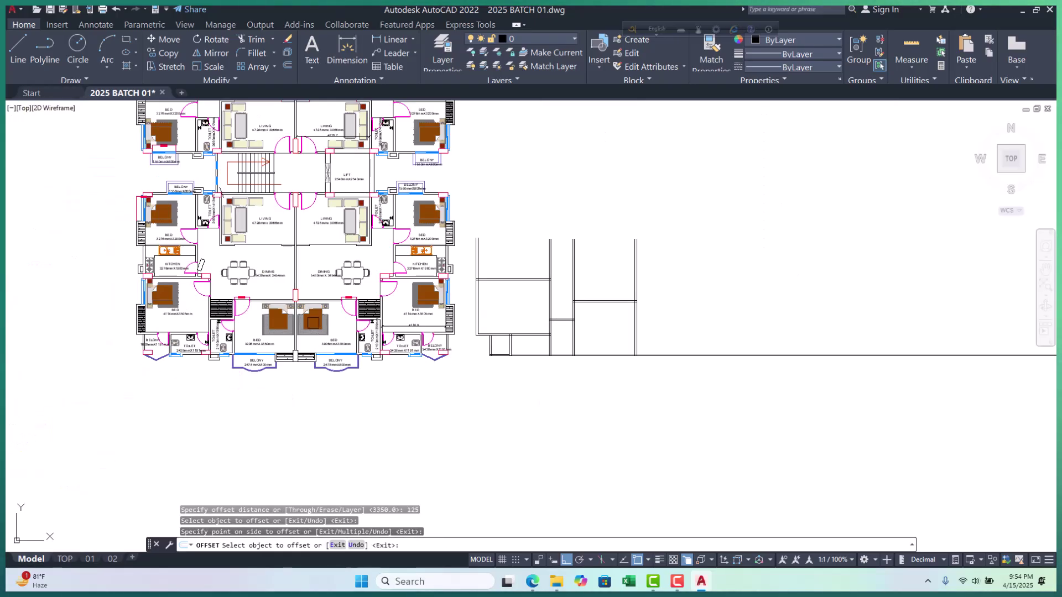
pyautogui.scroll(2, 194, 247)
pyautogui.scroll(3, 370, 279)
pyautogui.scroll(-3, 370, 278)
pyautogui.scroll(5, 370, 279)
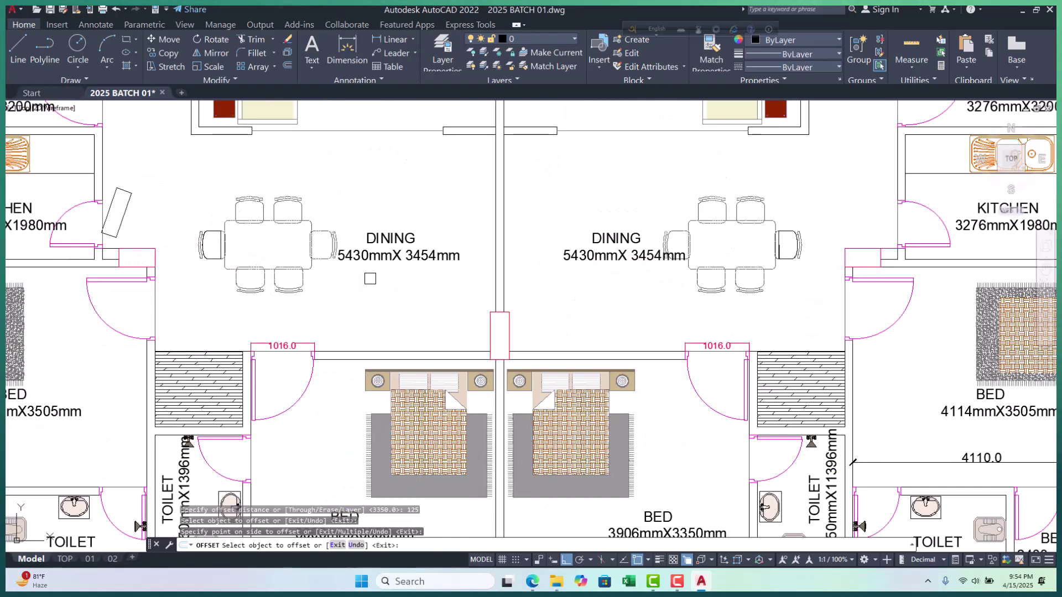
pyautogui.scroll(-2, 431, 267)
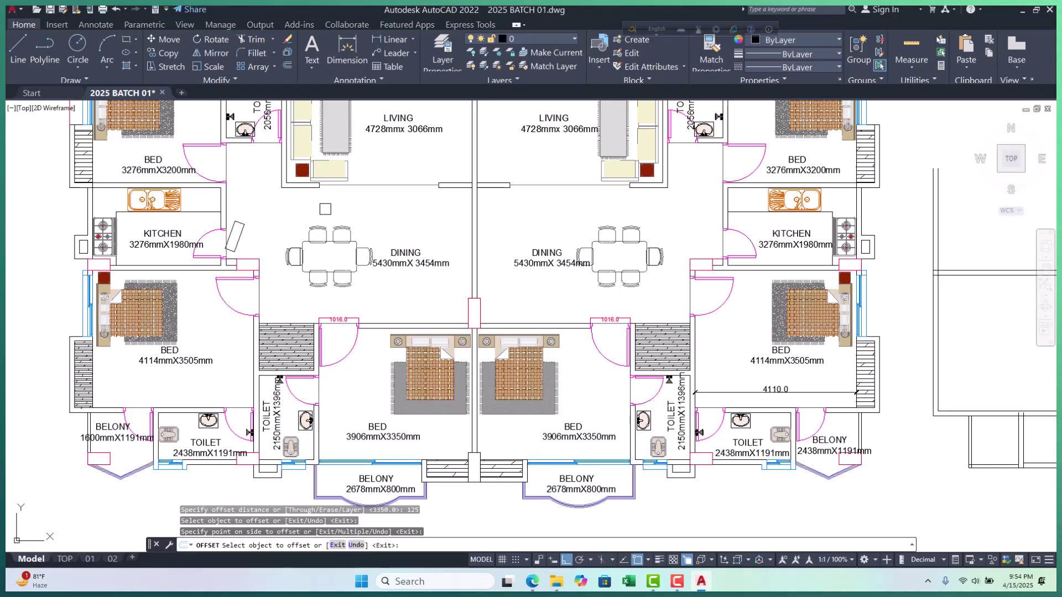
pyautogui.scroll(2, 325, 209)
pyautogui.click(475, 297)
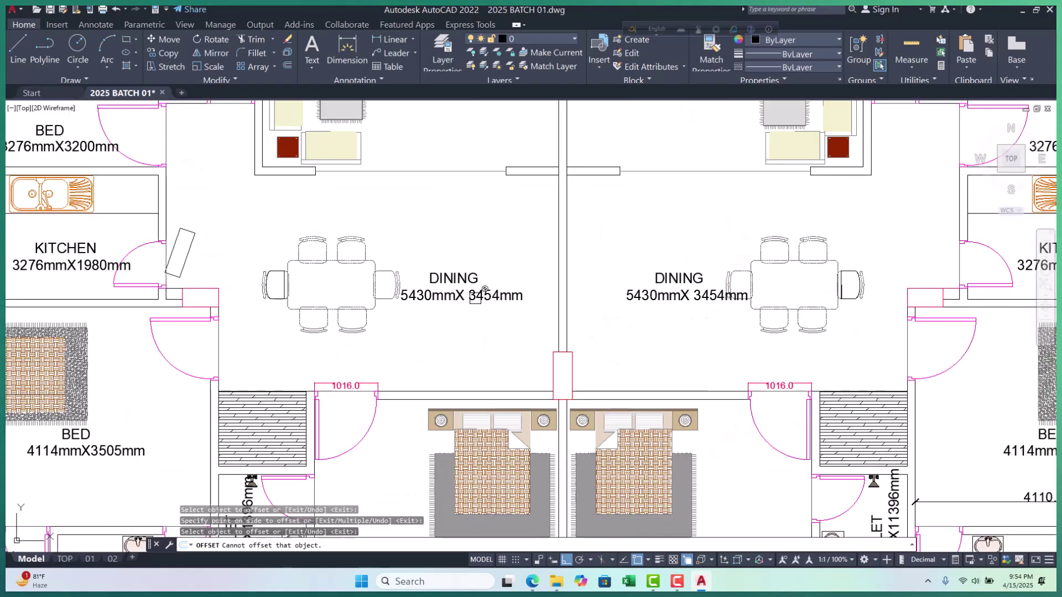
pyautogui.scroll(-4, 358, 308)
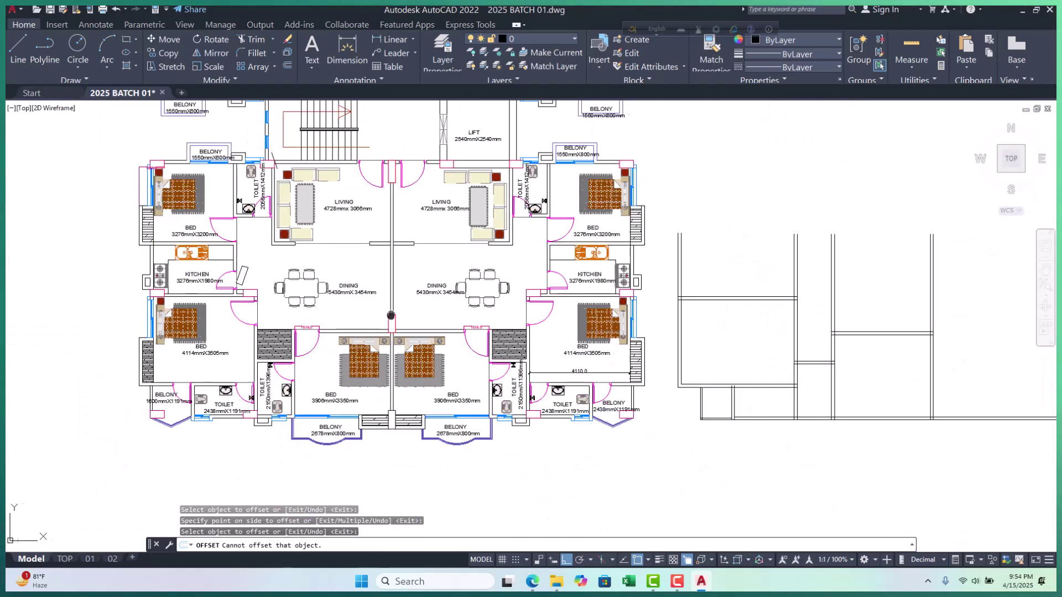
pyautogui.scroll(2, 957, 349)
pyautogui.moveTo(862, 376); pyautogui.dragTo(713, 397, button='middle')
pyautogui.press('Escape')
pyautogui.press('Escape')
pyautogui.press('Escape')
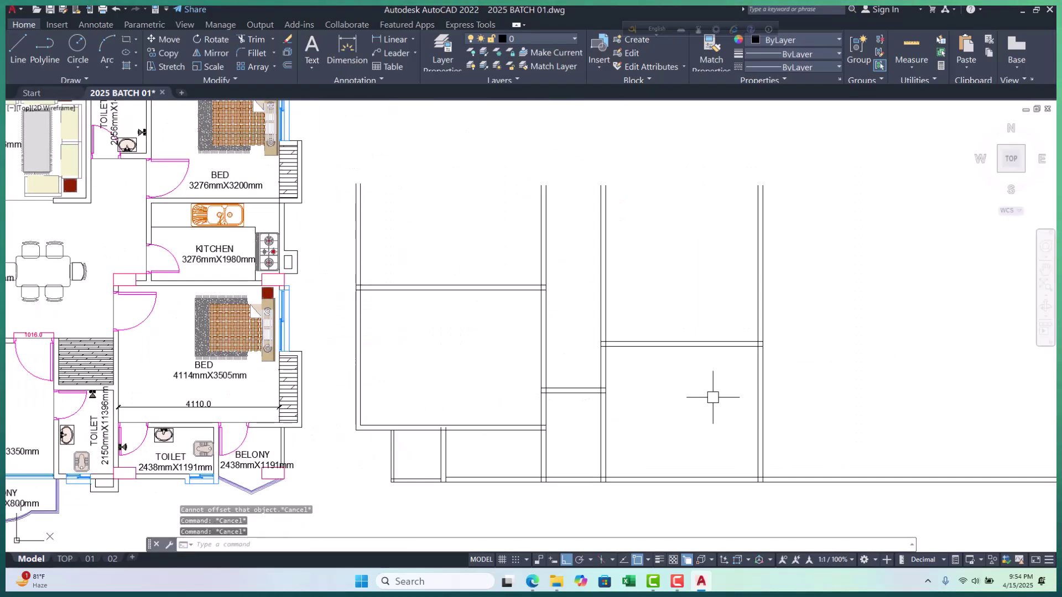
# Offset the upper line of the bedroom's upper wall upward by 3455 mm to mark the dining room's far edge
pyautogui.write('o')
pyautogui.press('Return')
pyautogui.write('3455')
pyautogui.press('Return')
pyautogui.scroll(3, 697, 333)
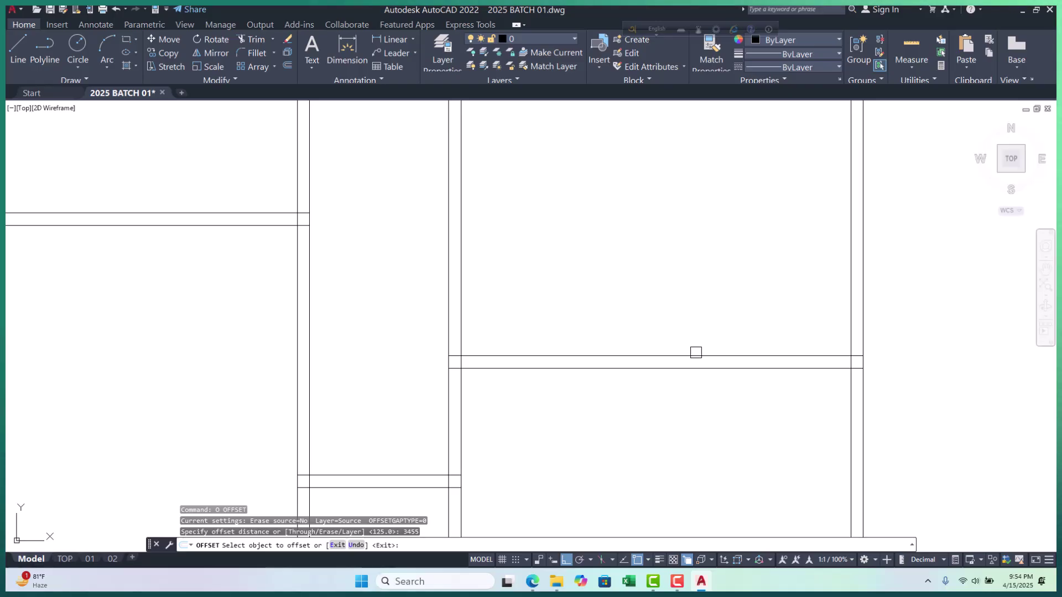
pyautogui.click(697, 351)
pyautogui.click(682, 275)
pyautogui.scroll(-3, 642, 335)
pyautogui.scroll(-2, 642, 335)
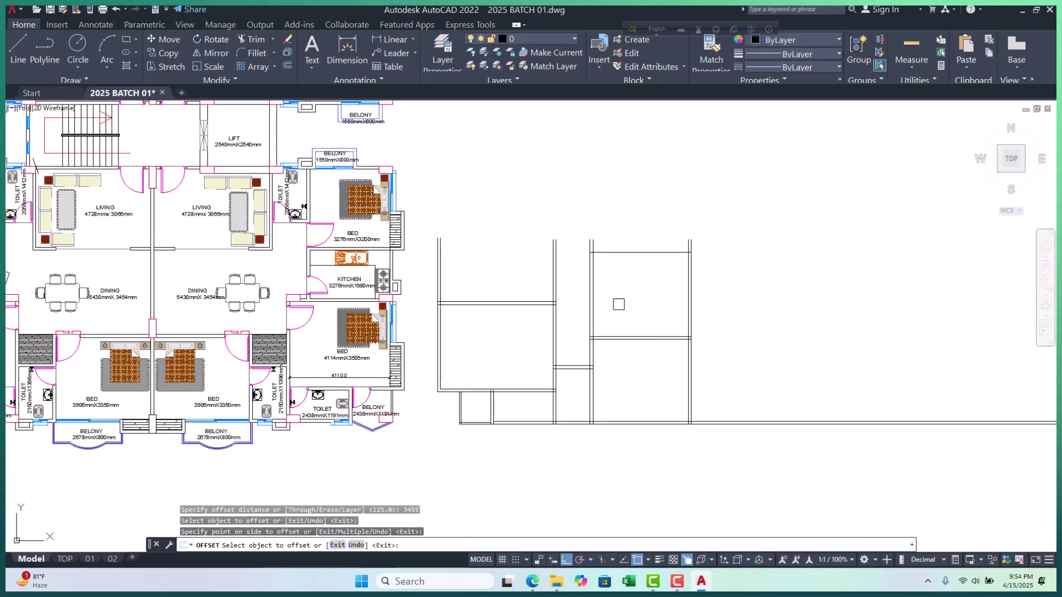
pyautogui.scroll(2, 619, 307)
pyautogui.scroll(-4, 618, 307)
pyautogui.scroll(4, 618, 307)
pyautogui.press('Escape')
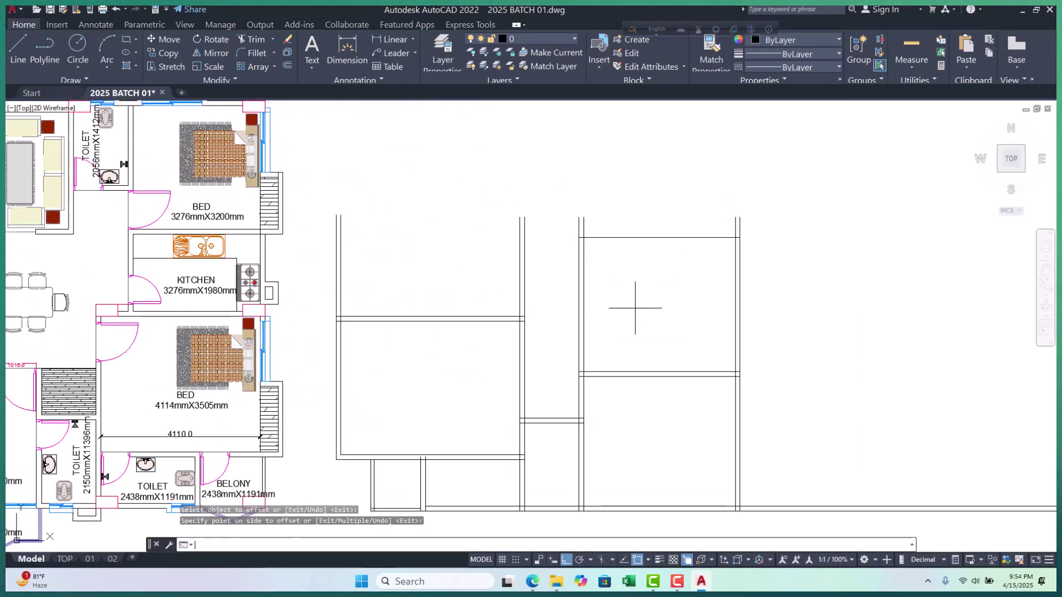
# Offset the dining room's new far line upward by 125 mm to form the wall between dining and living rooms
pyautogui.press('Return')
pyautogui.write('125')
pyautogui.press('Return')
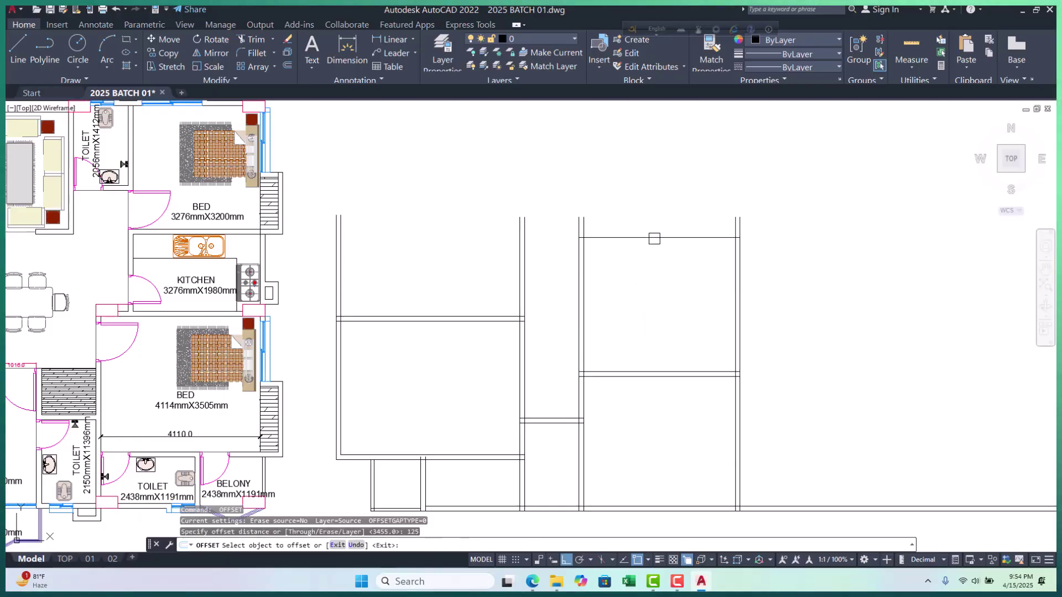
pyautogui.click(654, 238)
pyautogui.click(662, 196)
# Check the living room's size label in the reference plan for the next wall distance
pyautogui.scroll(-3, 570, 323)
pyautogui.scroll(6, 288, 292)
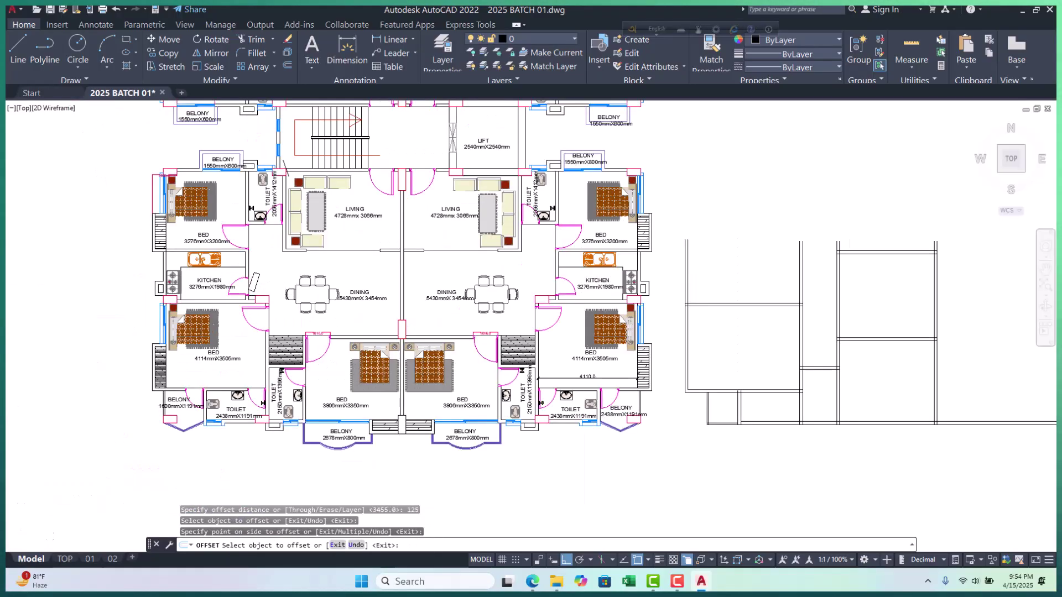
pyautogui.moveTo(289, 292)
pyautogui.mouseDown(button='middle')
pyautogui.moveTo(387, 395)
pyautogui.moveTo(390, 343)
pyautogui.moveTo(378, 405)
pyautogui.mouseUp(button='middle')
pyautogui.scroll(-2, 378, 406)
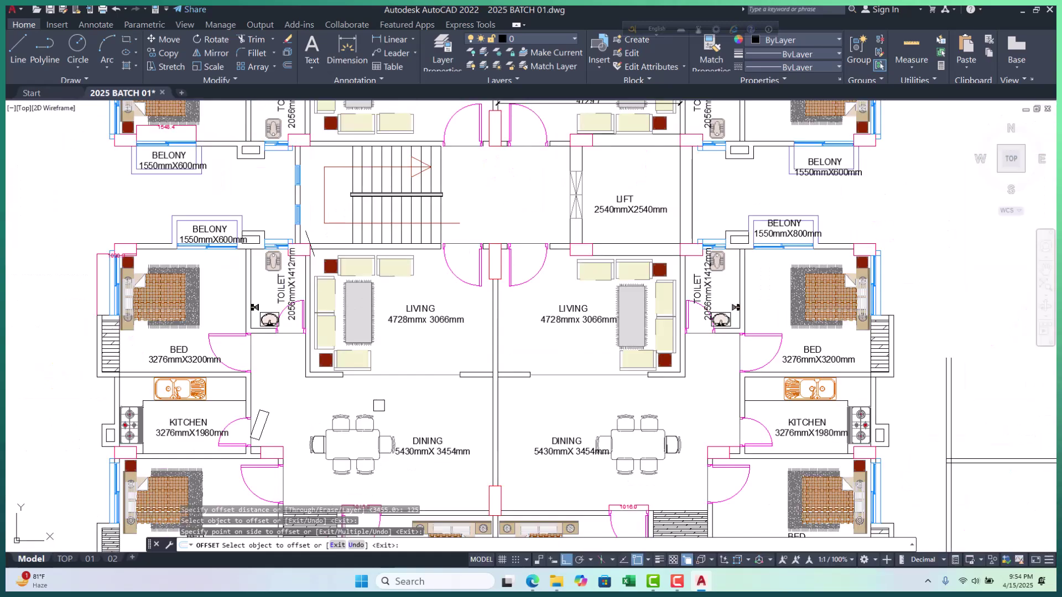
pyautogui.scroll(2, 376, 292)
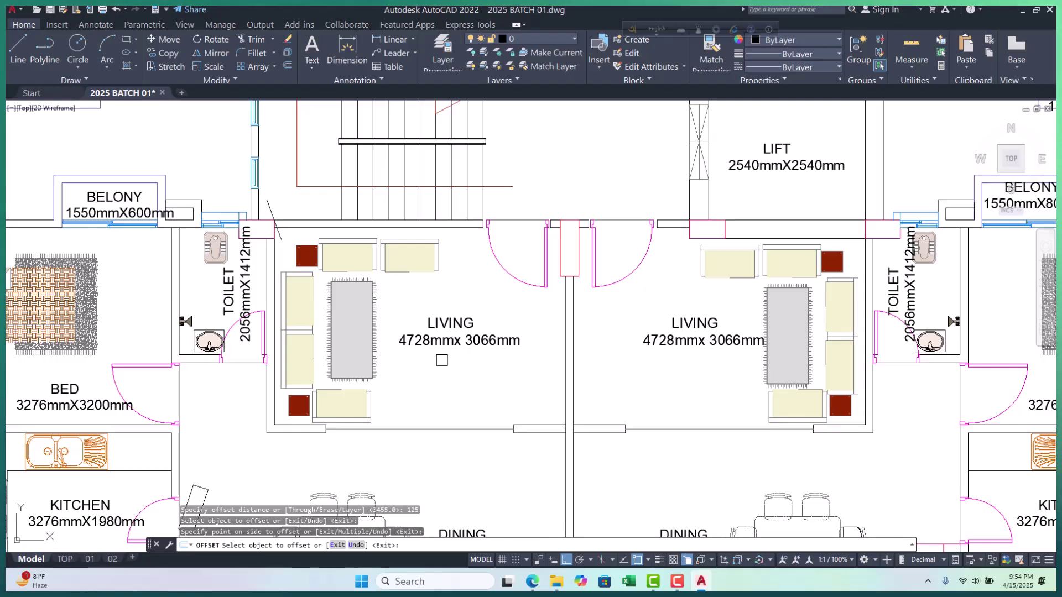
pyautogui.scroll(-4, 443, 357)
pyautogui.scroll(2, 478, 338)
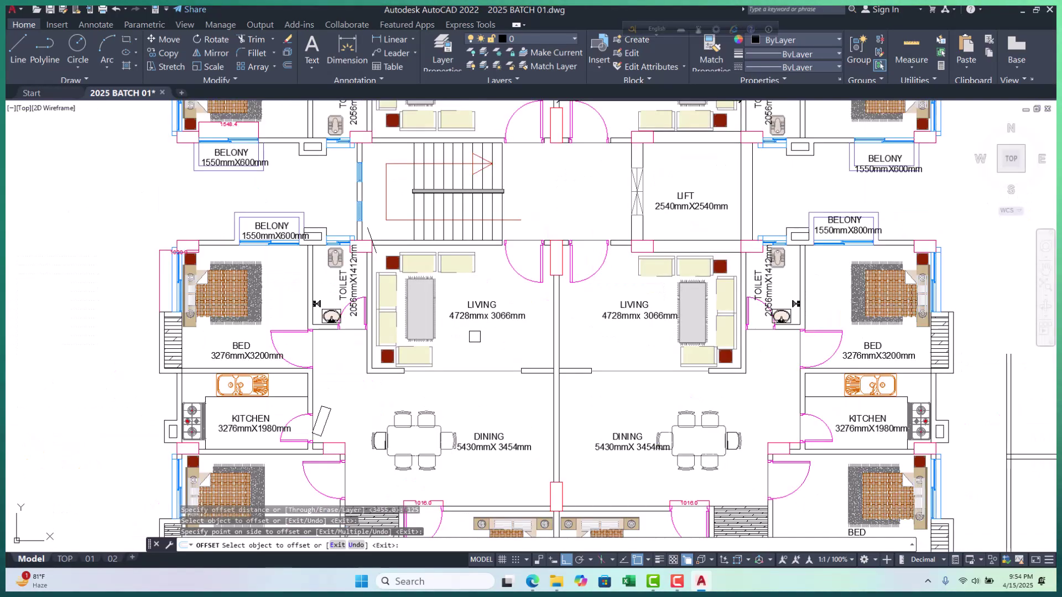
pyautogui.scroll(2, 474, 336)
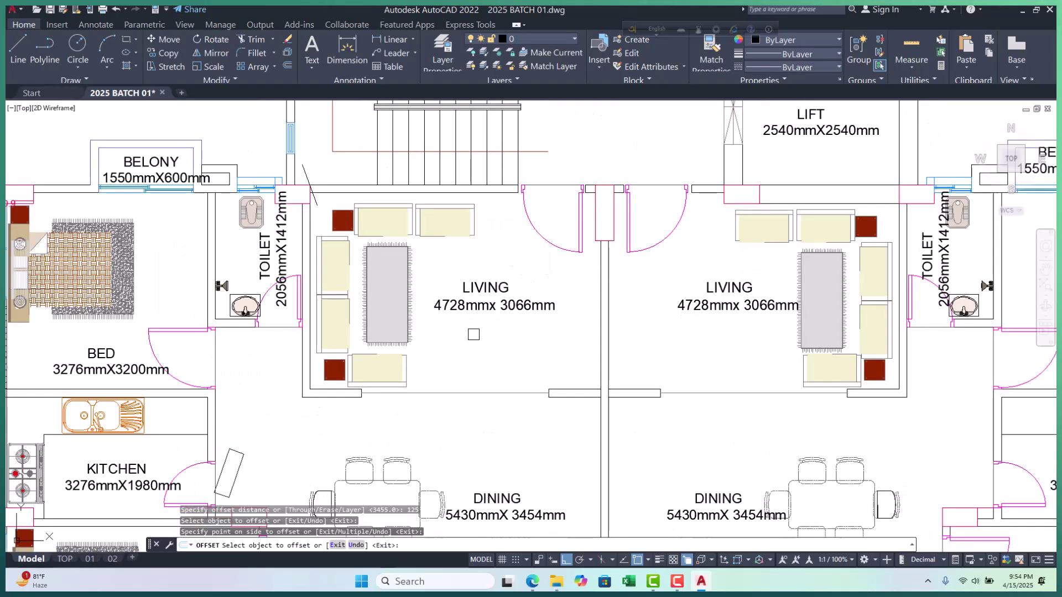
pyautogui.click(498, 288)
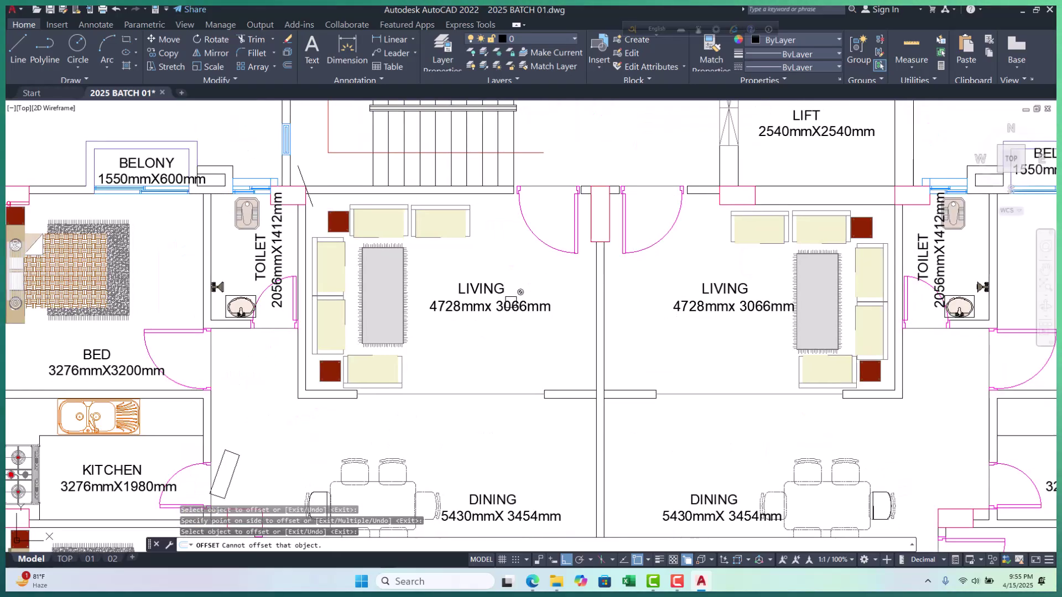
pyautogui.moveTo(525, 339); pyautogui.dragTo(502, 339, button='middle')
pyautogui.scroll(-7, 445, 335)
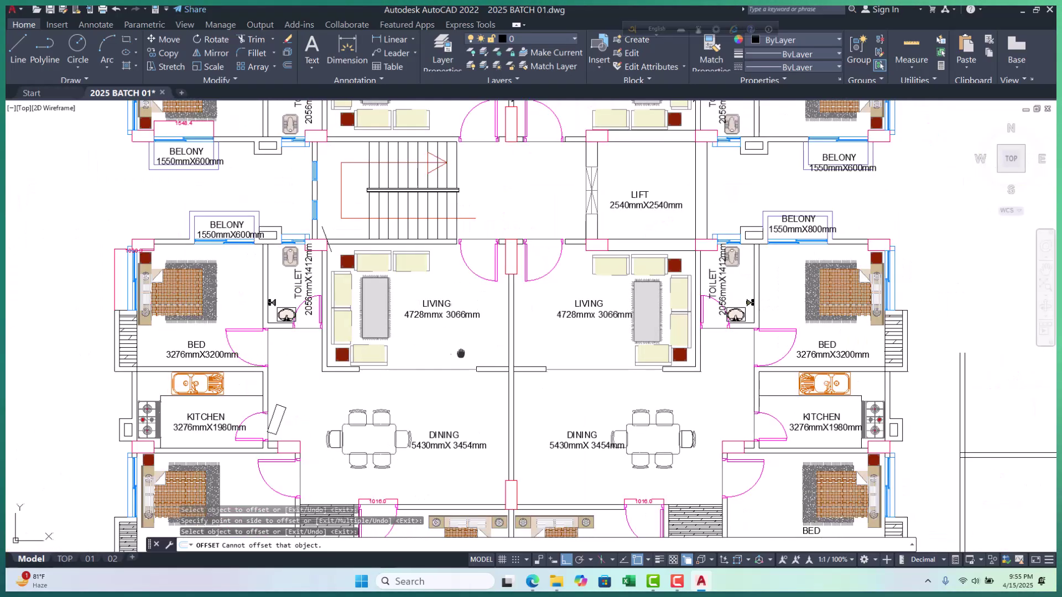
pyautogui.scroll(6, 589, 357)
pyautogui.press('Escape')
pyautogui.press('Escape')
pyautogui.press('Escape')
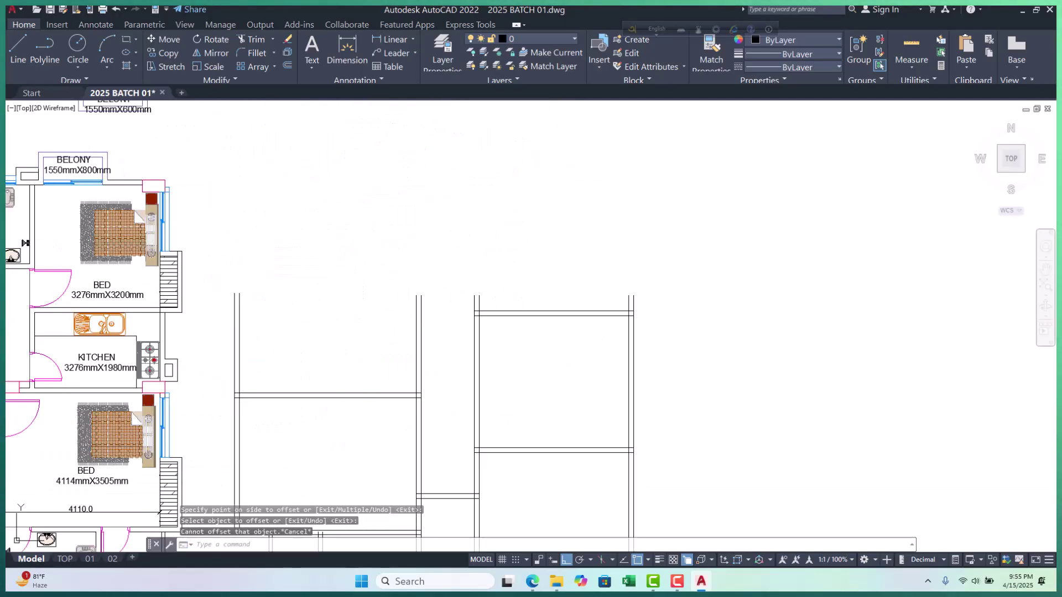
# Offset the upper line of the dining room's upper wall upward by 3365 mm for the living room's far wall
pyautogui.write('o')
pyautogui.press('Return')
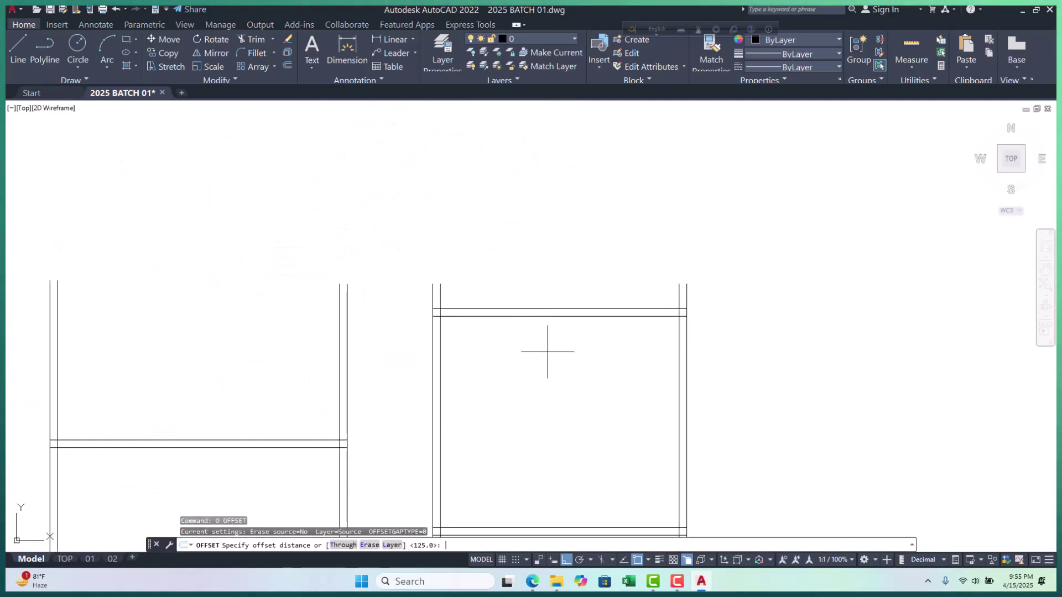
pyautogui.write('3365')
pyautogui.press('Return')
pyautogui.click(561, 305)
pyautogui.click(561, 249)
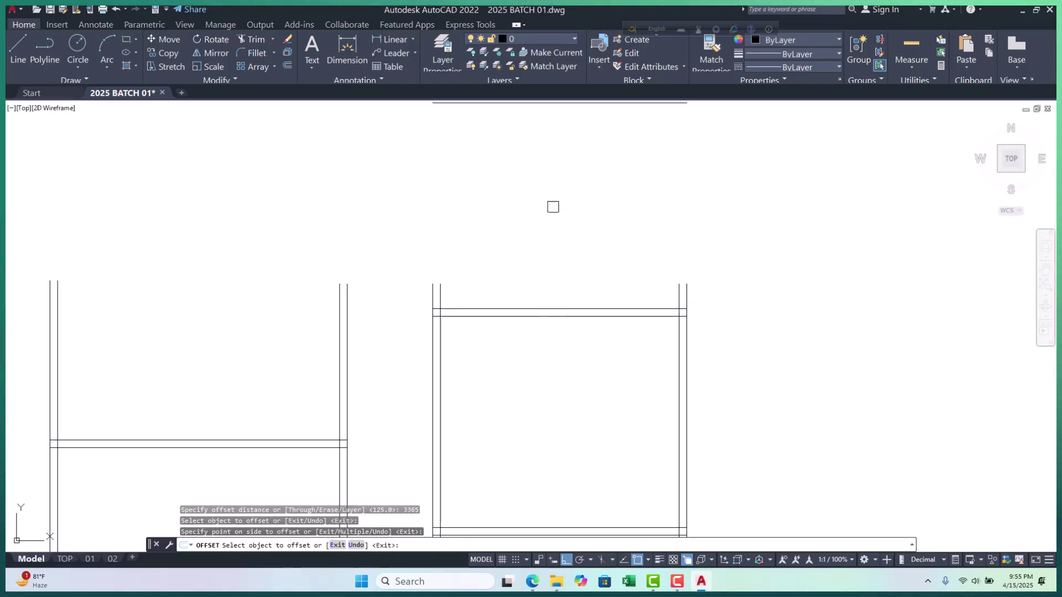
pyautogui.scroll(-3, 556, 279)
pyautogui.scroll(2, 555, 278)
pyautogui.press('Return')
# Offset the living room's new upper line outward by 125 mm to give the wall its thickness
pyautogui.press('Return')
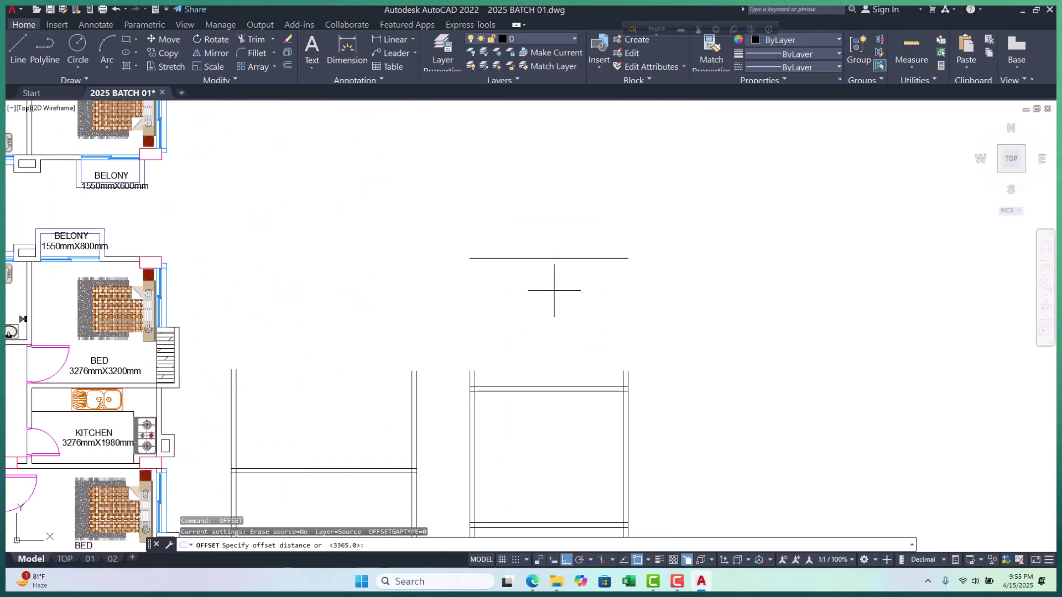
pyautogui.write('12')
pyautogui.press('Return')
pyautogui.click(552, 257)
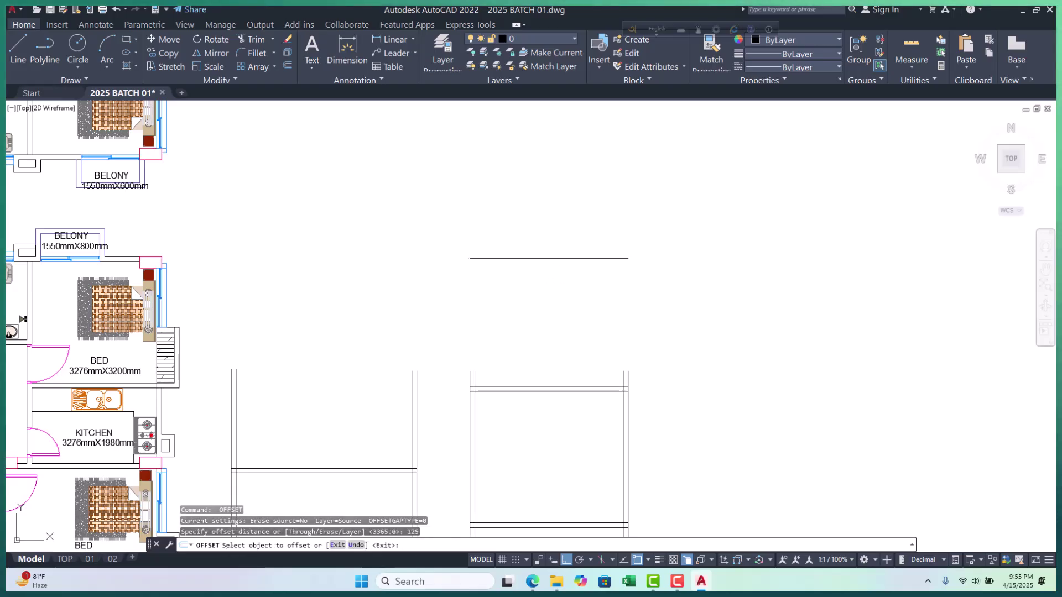
pyautogui.click(593, 237)
pyautogui.press('Escape')
pyautogui.press('Escape')
pyautogui.press('Escape')
# Fillet the inner and outer lines of the living room's upper wall with the right-hand wall lines into a square corner
pyautogui.scroll(2, 597, 260)
pyautogui.click(596, 253)
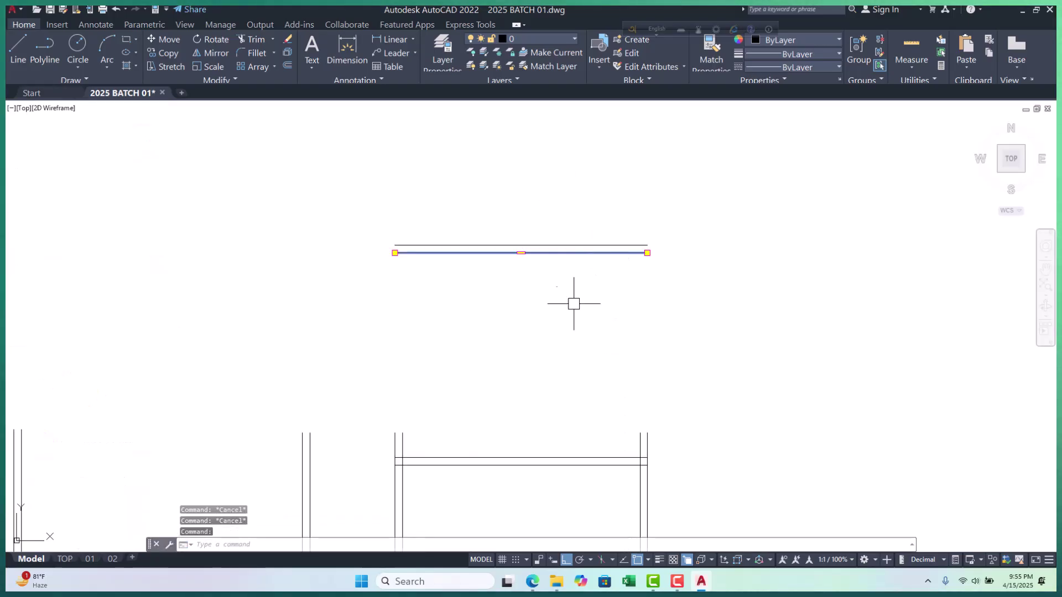
pyautogui.write('f')
pyautogui.press('Return')
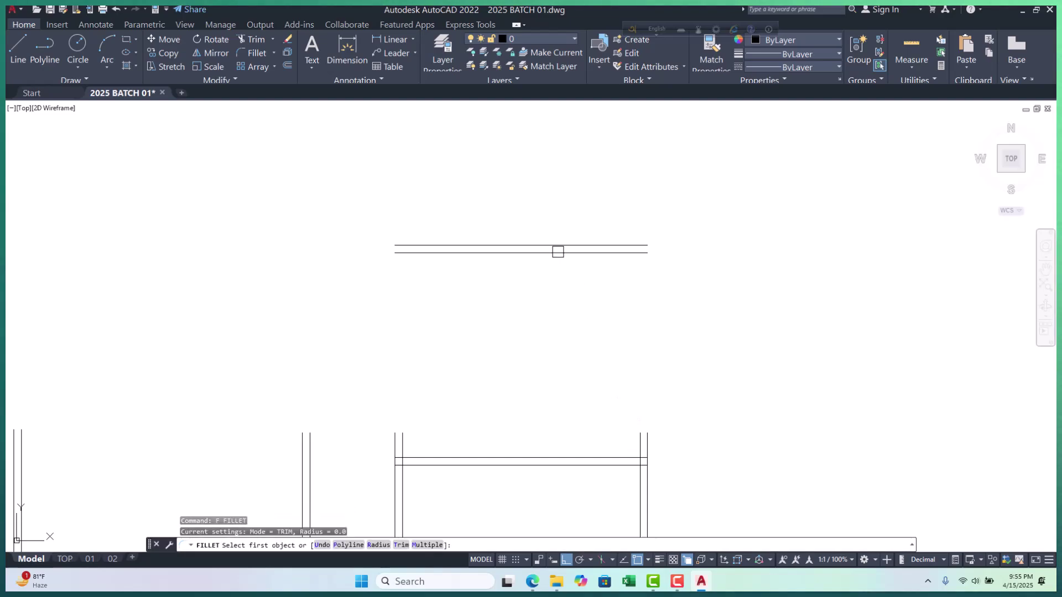
pyautogui.click(557, 252)
pyautogui.click(637, 438)
pyautogui.press('Return')
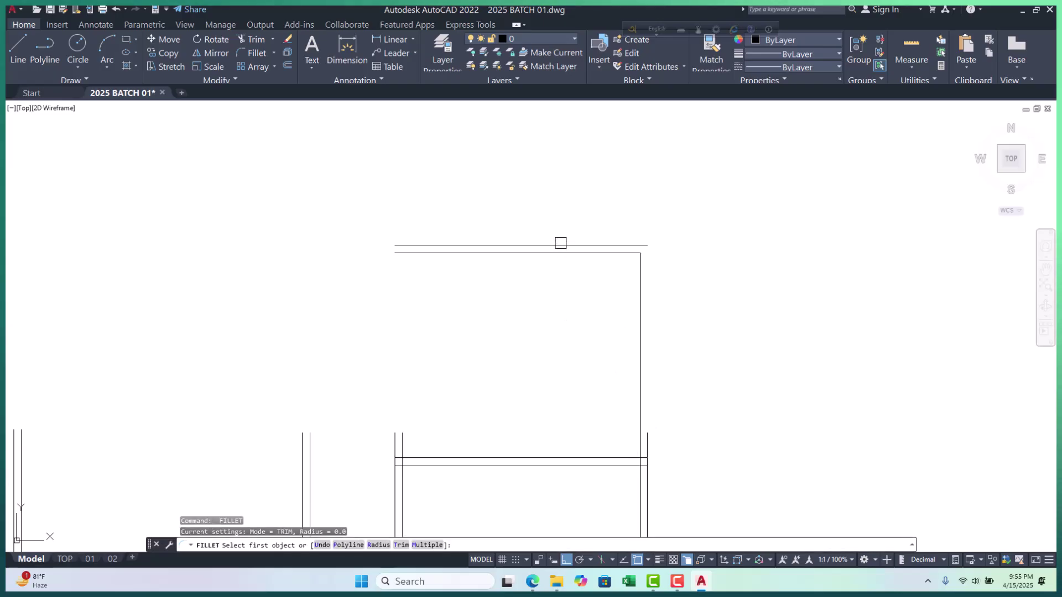
pyautogui.click(560, 244)
pyautogui.press('Escape')
pyautogui.press('Escape')
pyautogui.press('Escape')
# Examine the reference plan's lower apartments against the redrawn walls for the walls still missing
pyautogui.scroll(-5, 651, 445)
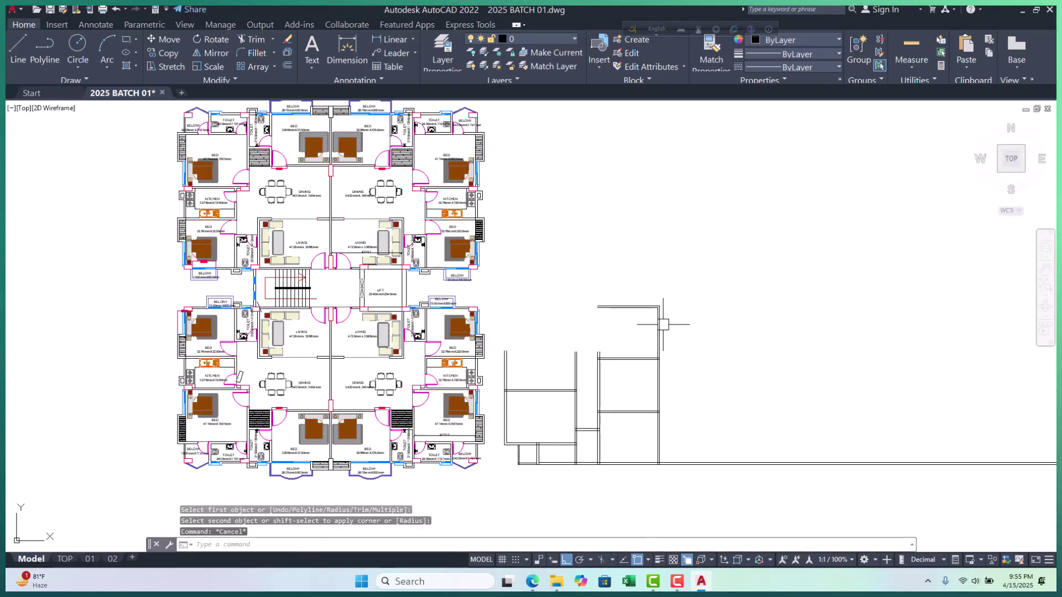
pyautogui.scroll(2, 578, 367)
pyautogui.moveTo(578, 366); pyautogui.dragTo(533, 355, button='middle')
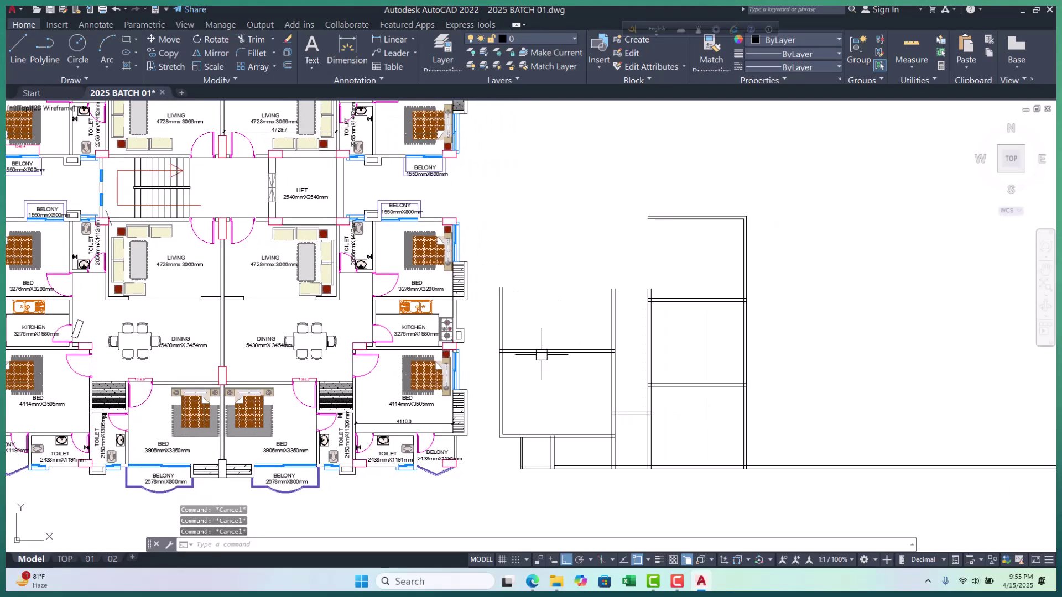
pyautogui.scroll(-2, 683, 357)
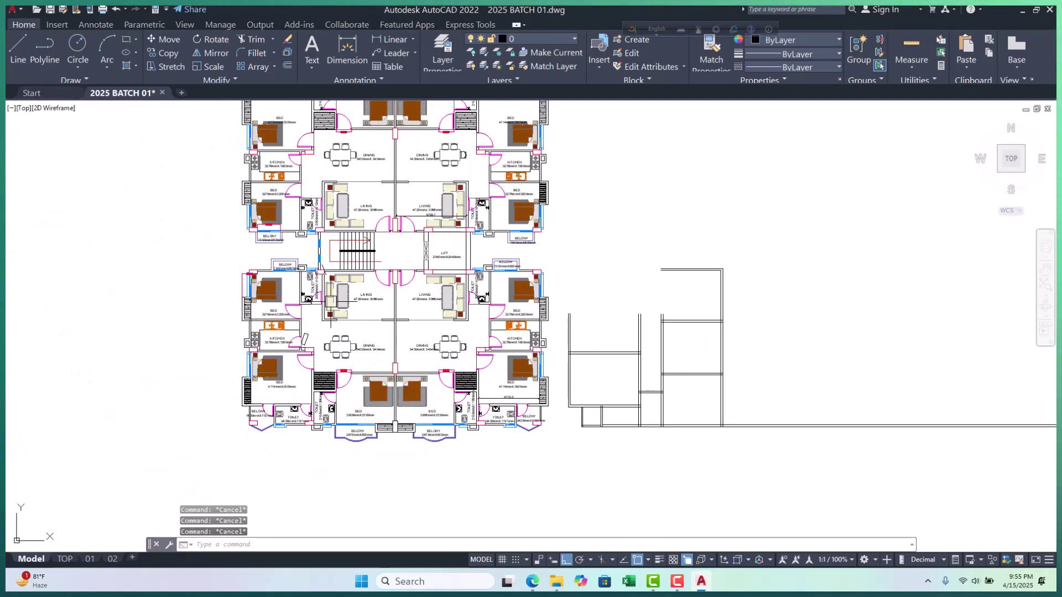
pyautogui.scroll(4, 307, 279)
pyautogui.scroll(-2, 327, 299)
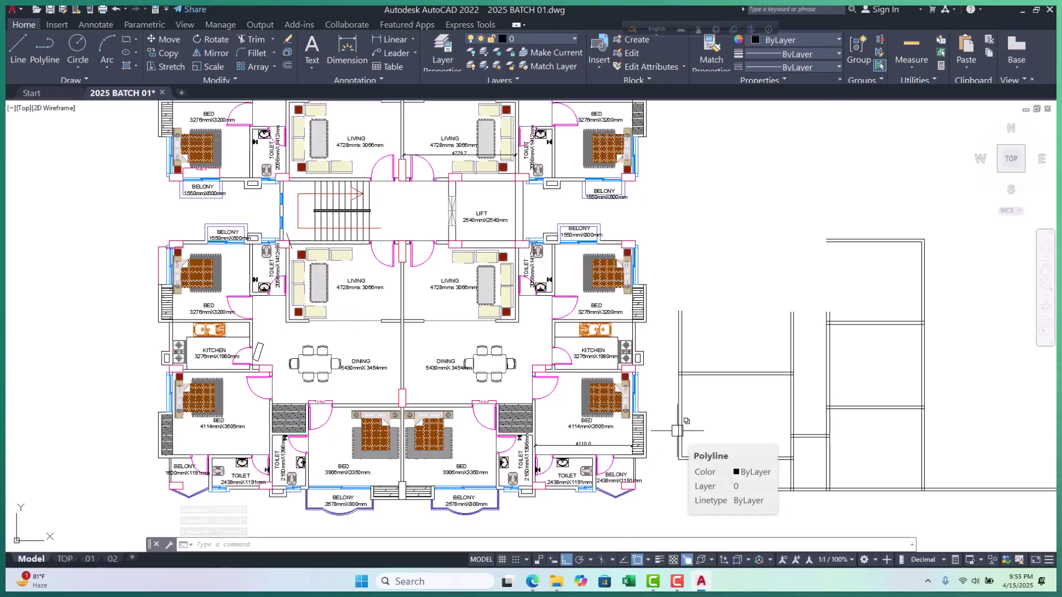
pyautogui.moveTo(812, 441); pyautogui.dragTo(793, 426, button='middle')
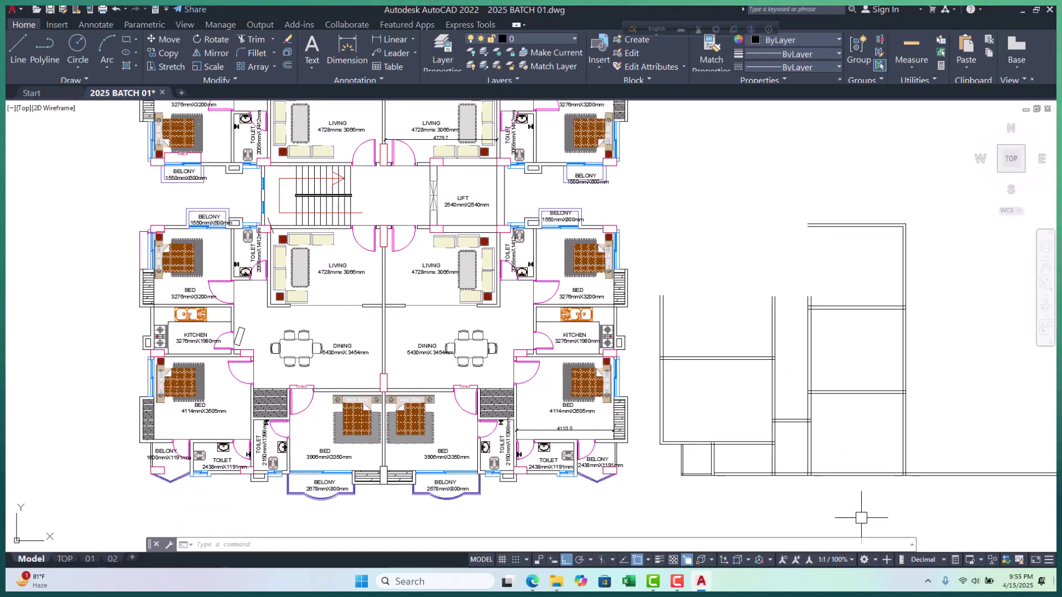
pyautogui.moveTo(597, 449); pyautogui.dragTo(570, 397, button='middle')
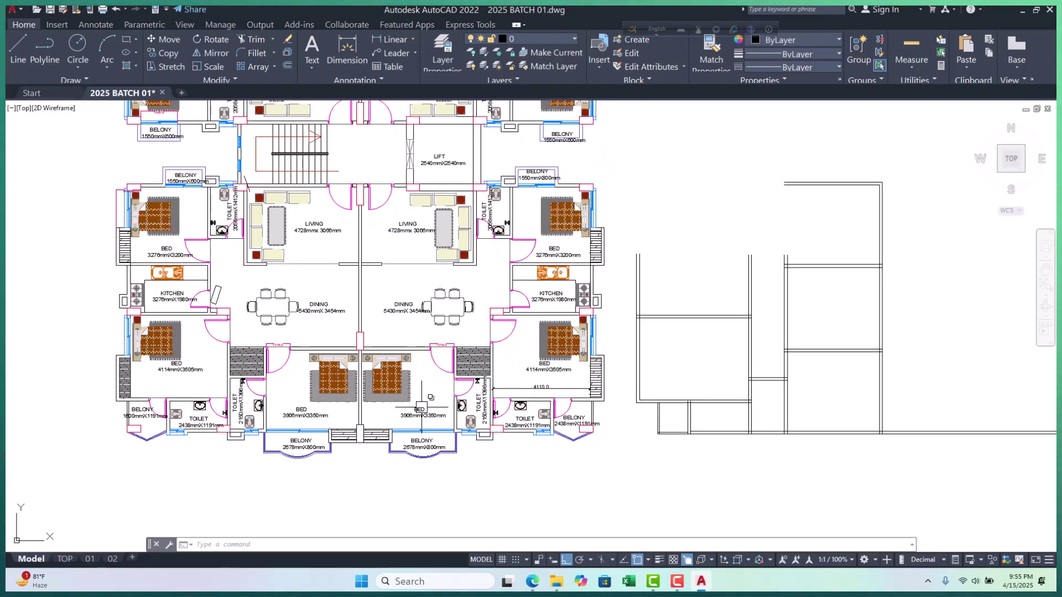
pyautogui.moveTo(410, 406); pyautogui.dragTo(359, 406, button='middle')
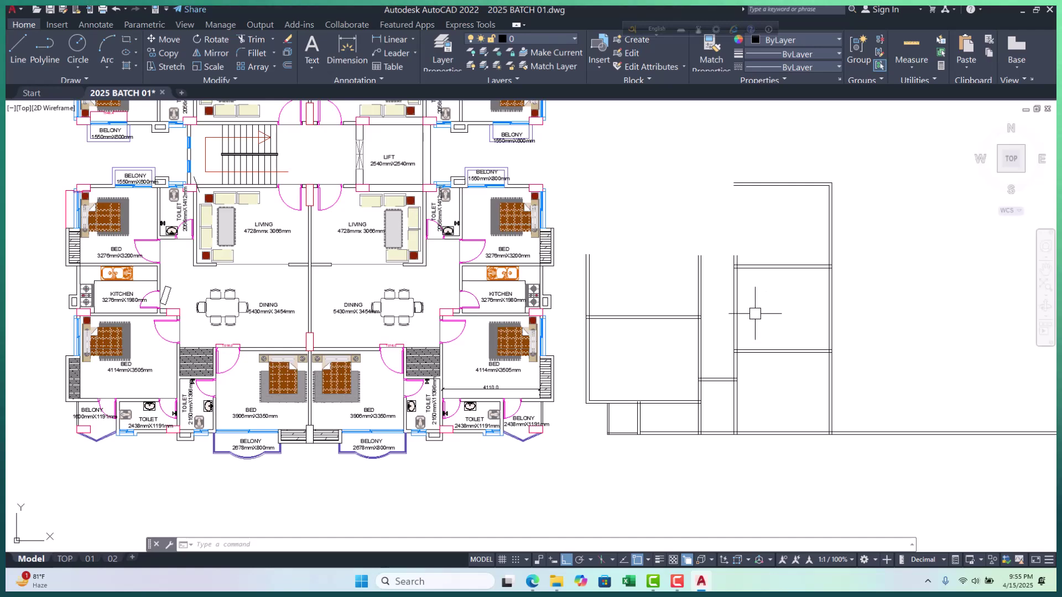
# Stretch the upper end of the central bedroom's left wall lines down to the corner with the bedroom's upper wall
pyautogui.click(717, 314)
pyautogui.scroll(4, 729, 262)
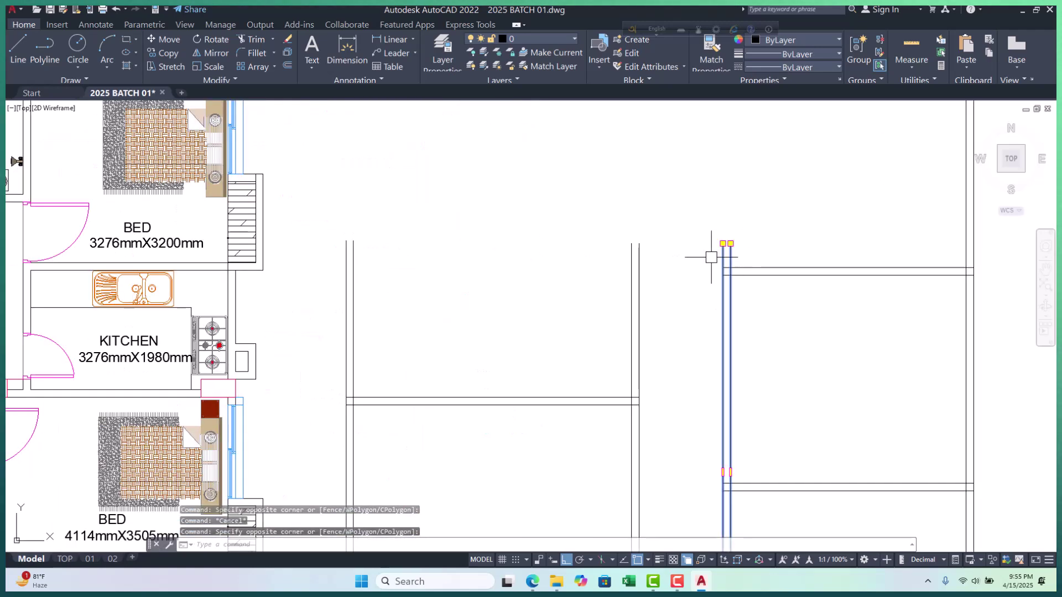
pyautogui.write('s')
pyautogui.press('Return')
pyautogui.click(730, 244)
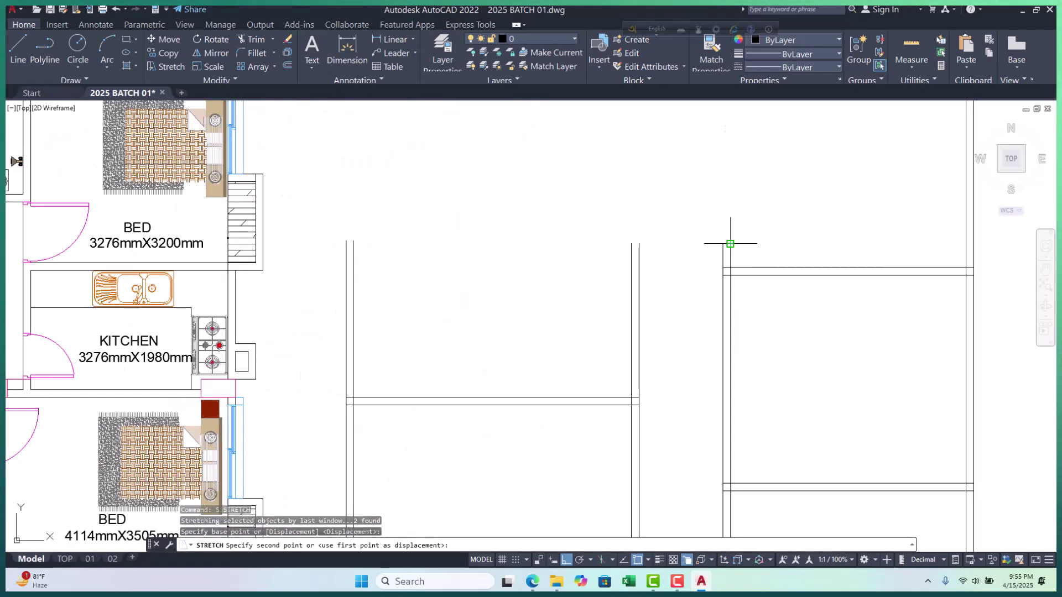
pyautogui.scroll(-4, 730, 244)
pyautogui.scroll(8, 730, 325)
pyautogui.press('Escape')
pyautogui.press('Escape')
pyautogui.press('Escape')
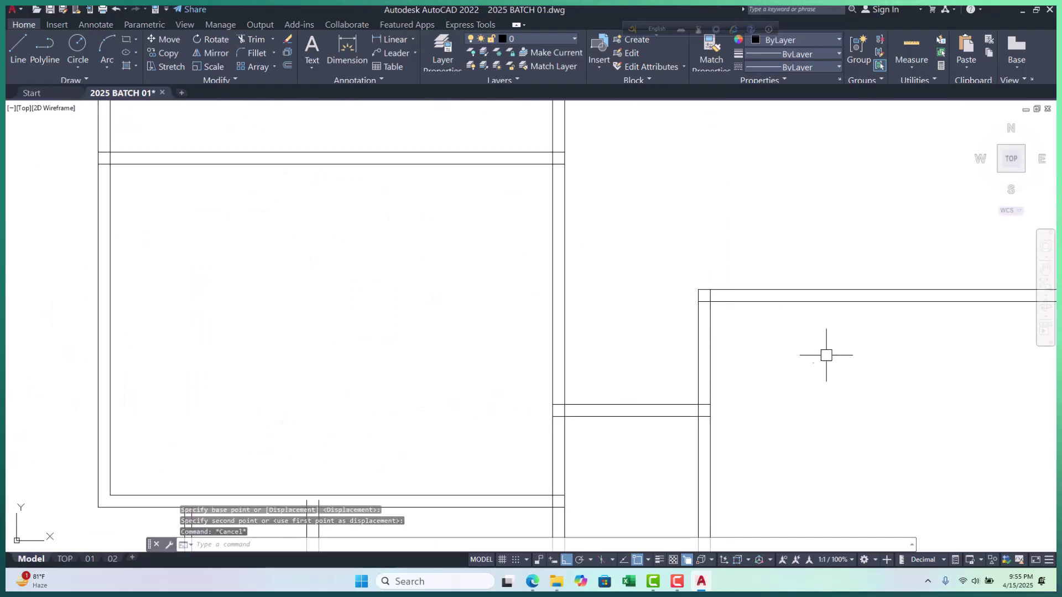
pyautogui.scroll(-5, 675, 296)
pyautogui.scroll(-3, 717, 334)
pyautogui.scroll(2, 573, 322)
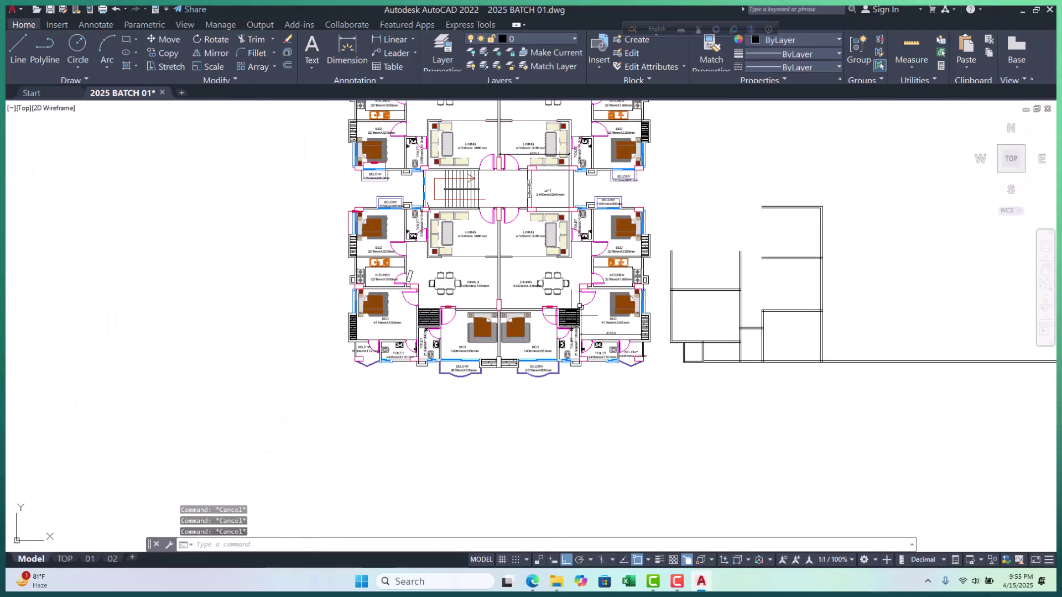
pyautogui.scroll(6, 481, 238)
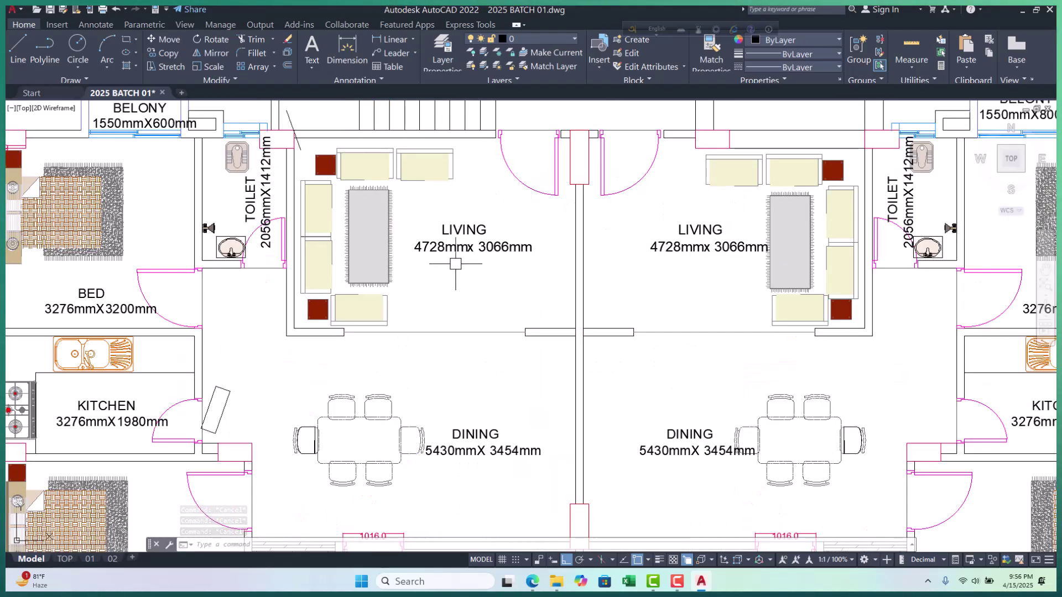
pyautogui.scroll(-4, 450, 264)
pyautogui.moveTo(872, 288); pyautogui.dragTo(754, 290, button='middle')
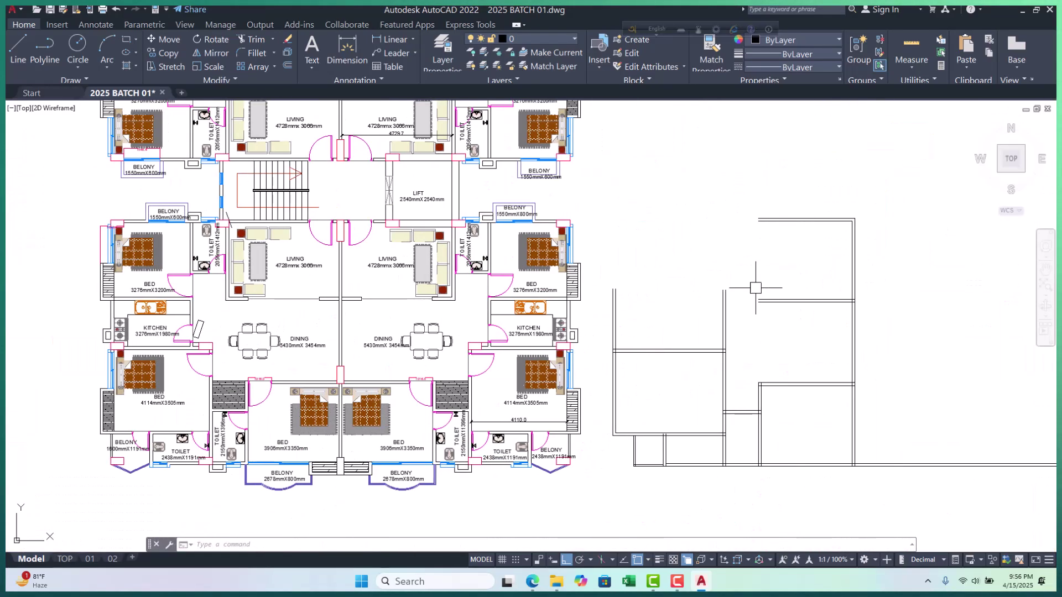
pyautogui.scroll(3, 754, 290)
pyautogui.write('o')
pyautogui.press('Return')
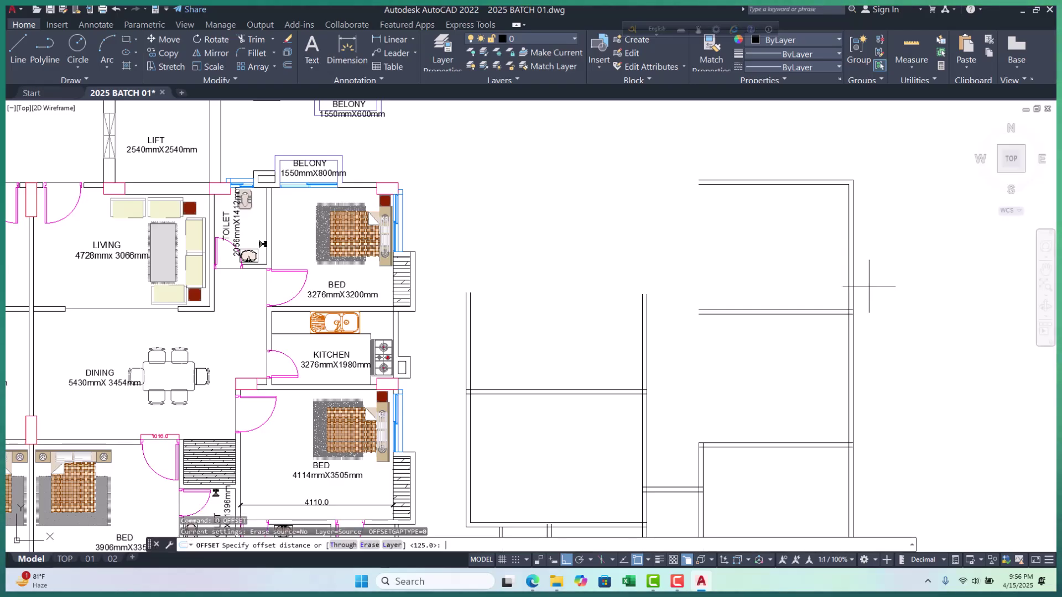
pyautogui.write('47')
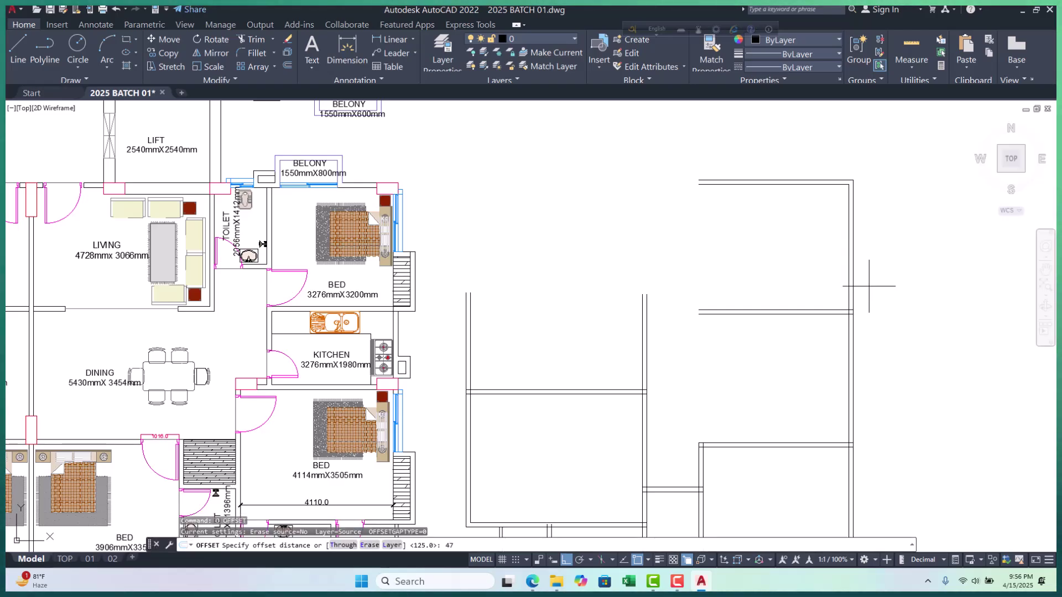
pyautogui.write('30')
pyautogui.press('Return')
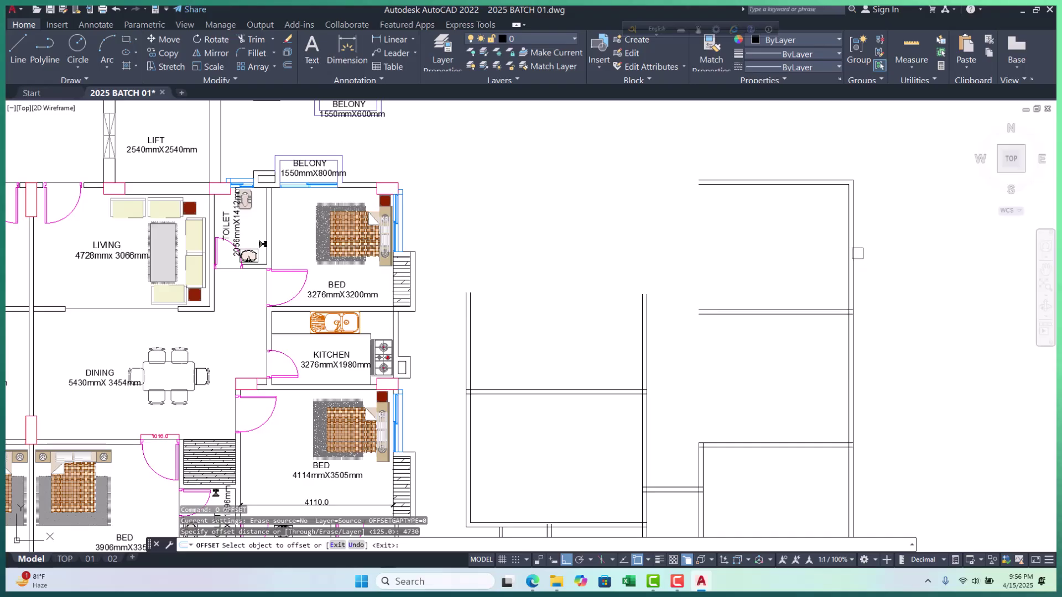
pyautogui.click(847, 248)
pyautogui.press('Escape')
pyautogui.press('Escape')
pyautogui.press('Escape')
# Draw a polyline along the inner face of the right-hand wall from the living room's upper corner to the central bedroom's upper wall
pyautogui.write('pl')
pyautogui.press('Return')
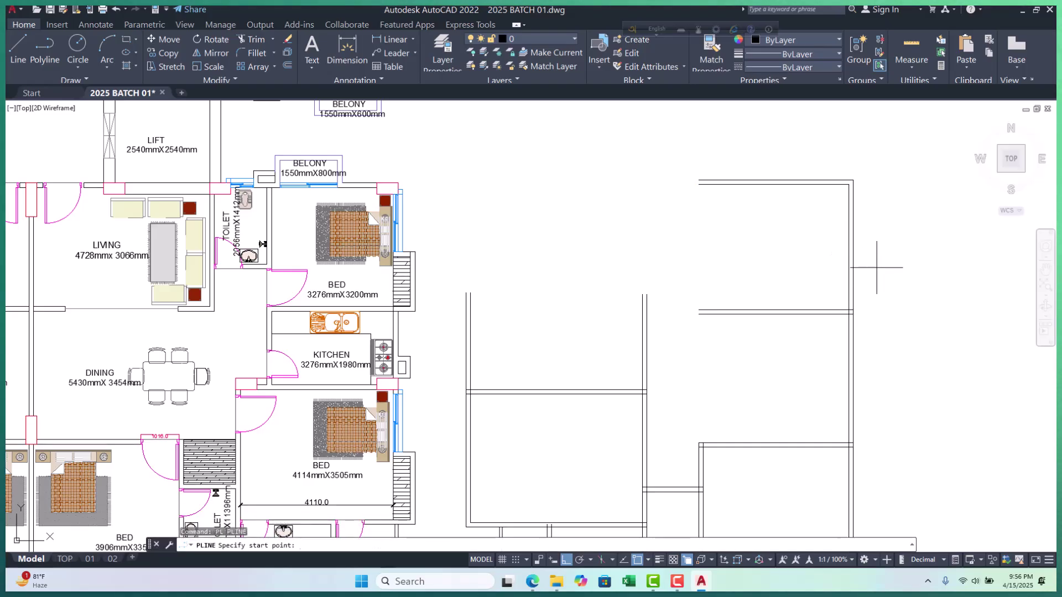
pyautogui.scroll(5, 853, 190)
pyautogui.click(840, 176)
pyautogui.scroll(-8, 763, 147)
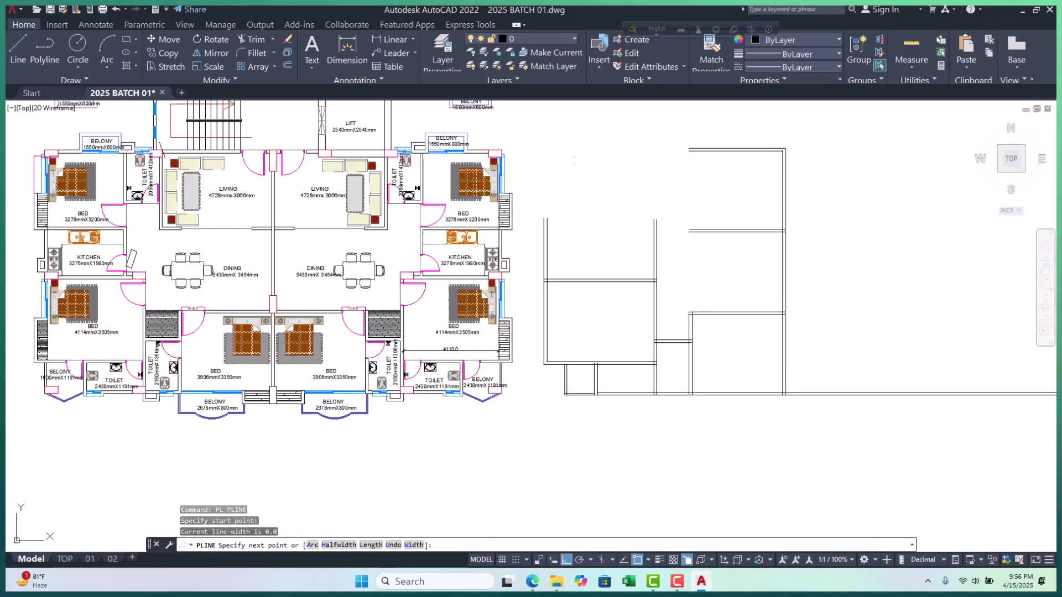
pyautogui.scroll(6, 780, 194)
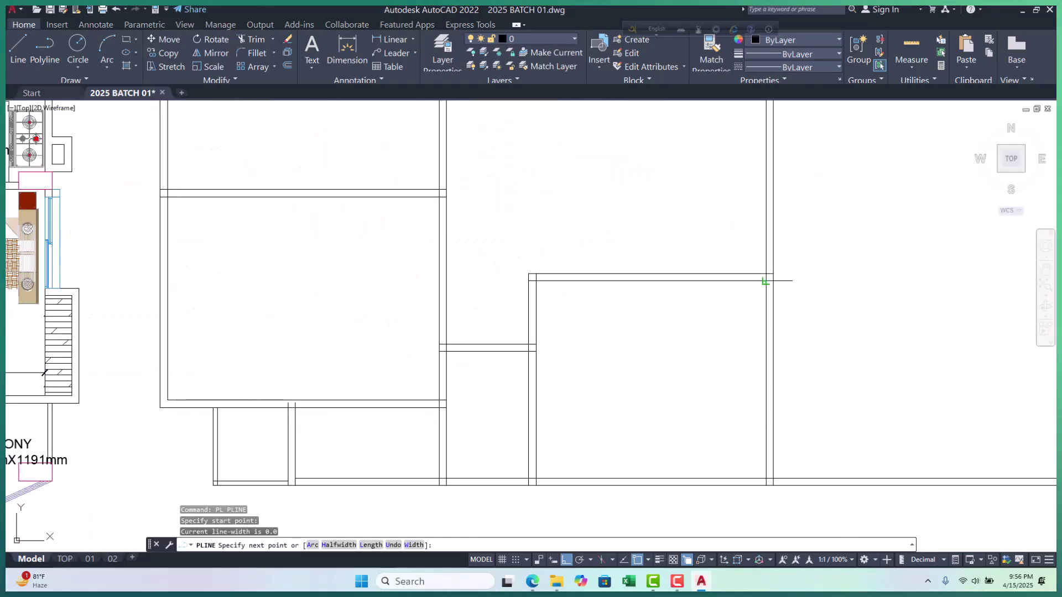
pyautogui.press('Escape')
pyautogui.scroll(-5, 758, 327)
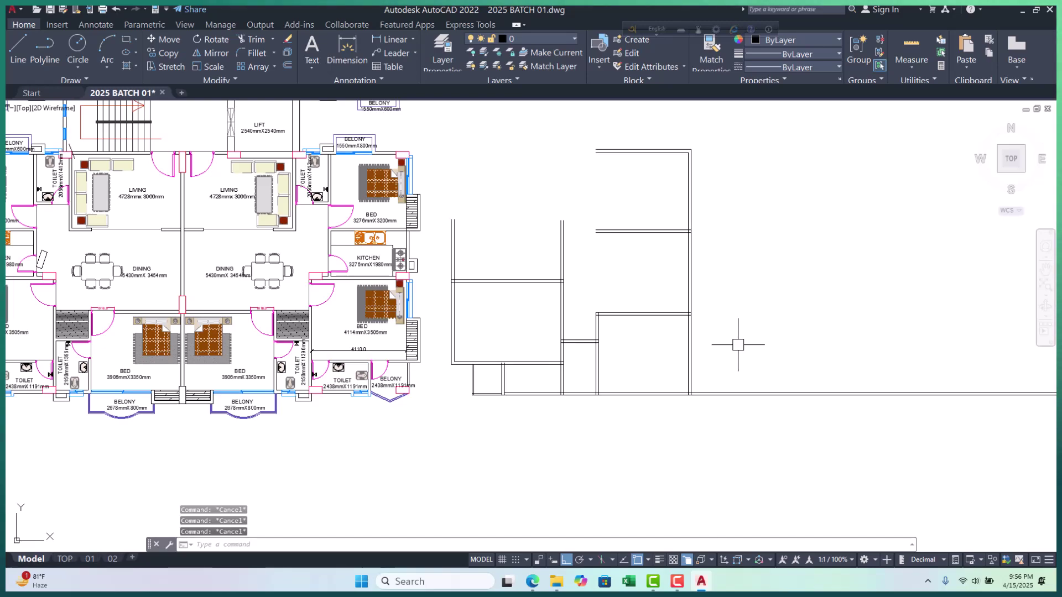
# Offset the new inner-face polyline of the right-hand wall 4730 mm to the left for the living room's opposite wall
pyautogui.write('o')
pyautogui.press('Return')
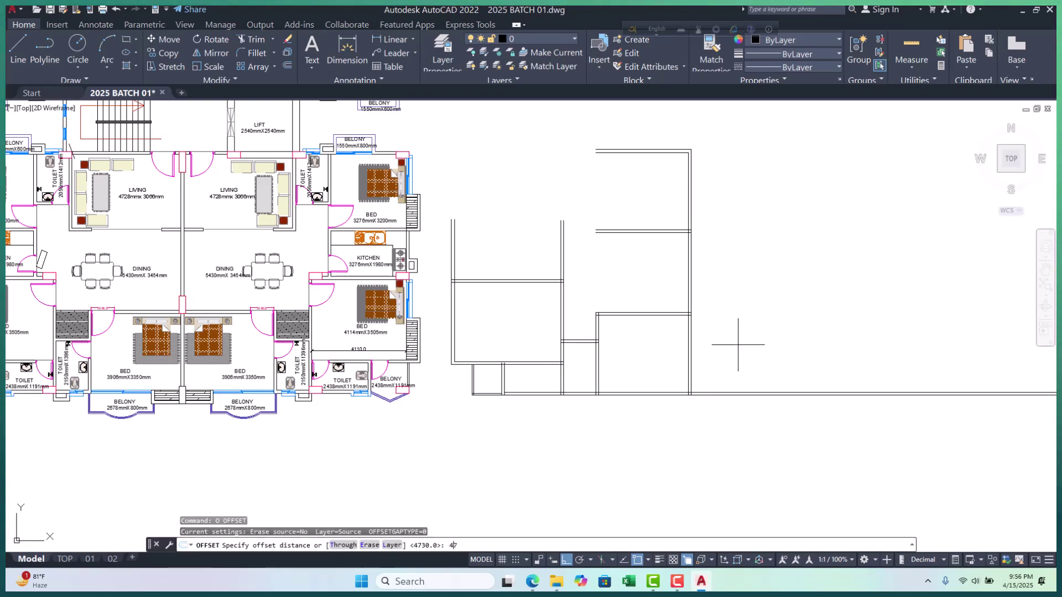
pyautogui.write('4730')
pyautogui.press('Return')
pyautogui.scroll(2, 682, 249)
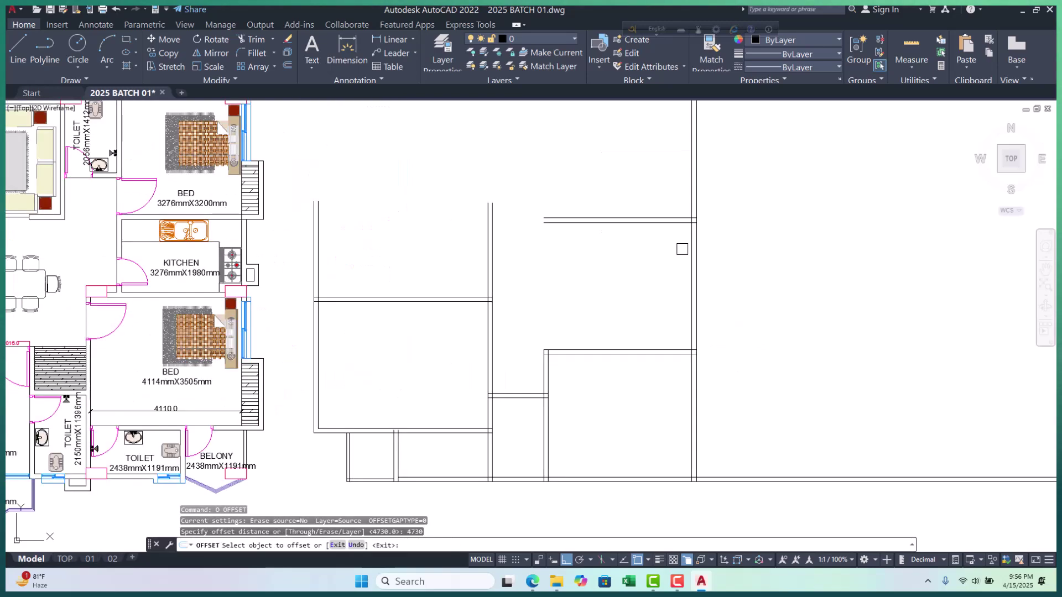
pyautogui.click(692, 256)
pyautogui.click(571, 264)
pyautogui.press('Escape')
pyautogui.press('Escape')
pyautogui.press('Escape')
pyautogui.scroll(-3, 645, 266)
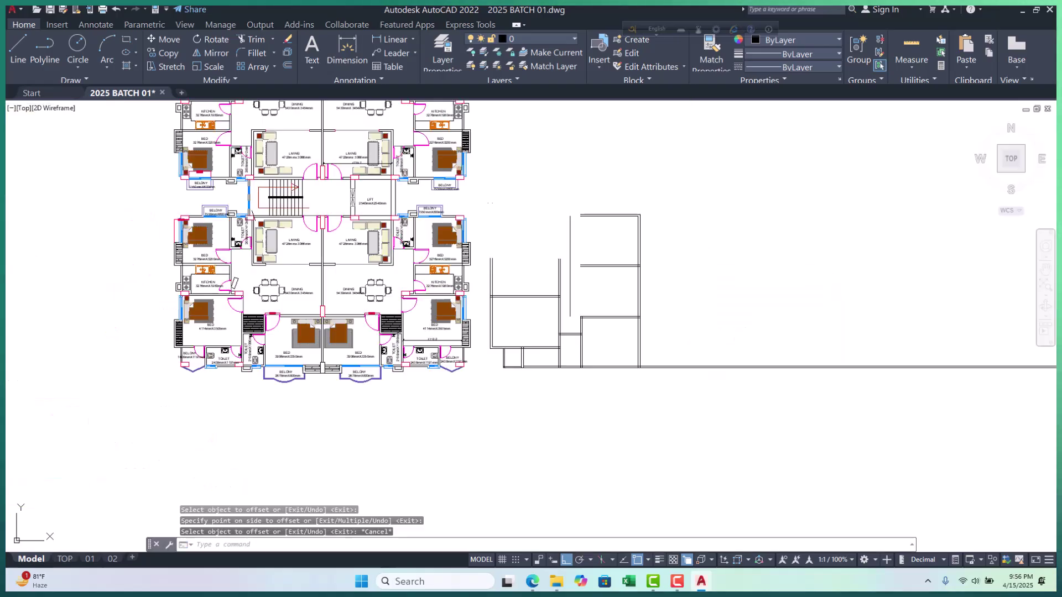
# Erase the helper polyline lying over the inner line of the right-hand wall
pyautogui.scroll(3, 644, 262)
pyautogui.click(645, 266)
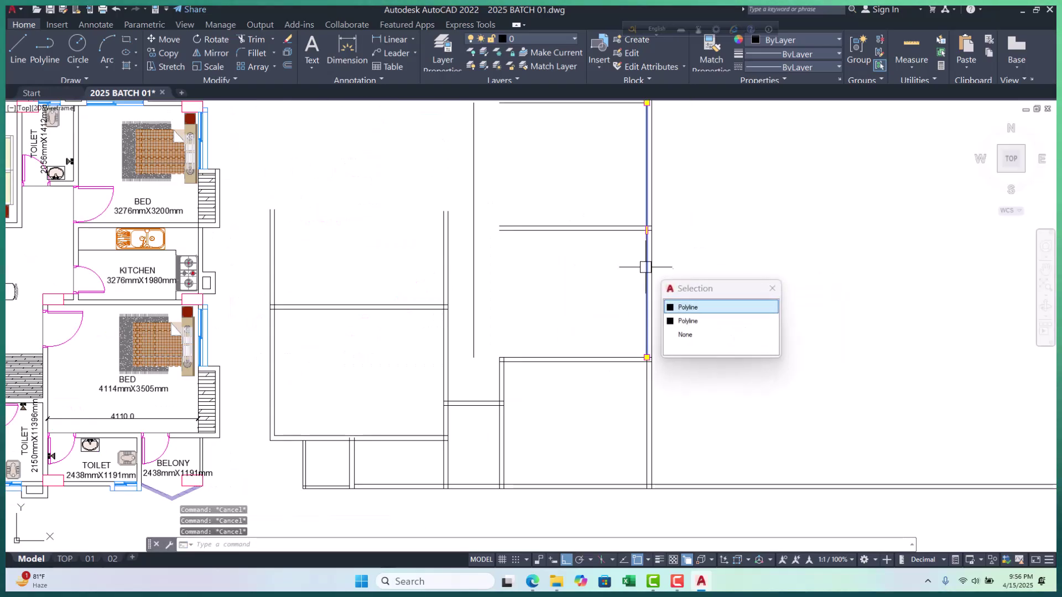
pyautogui.click(680, 307)
pyautogui.write('e')
pyautogui.press('Return')
pyautogui.scroll(-5, 648, 316)
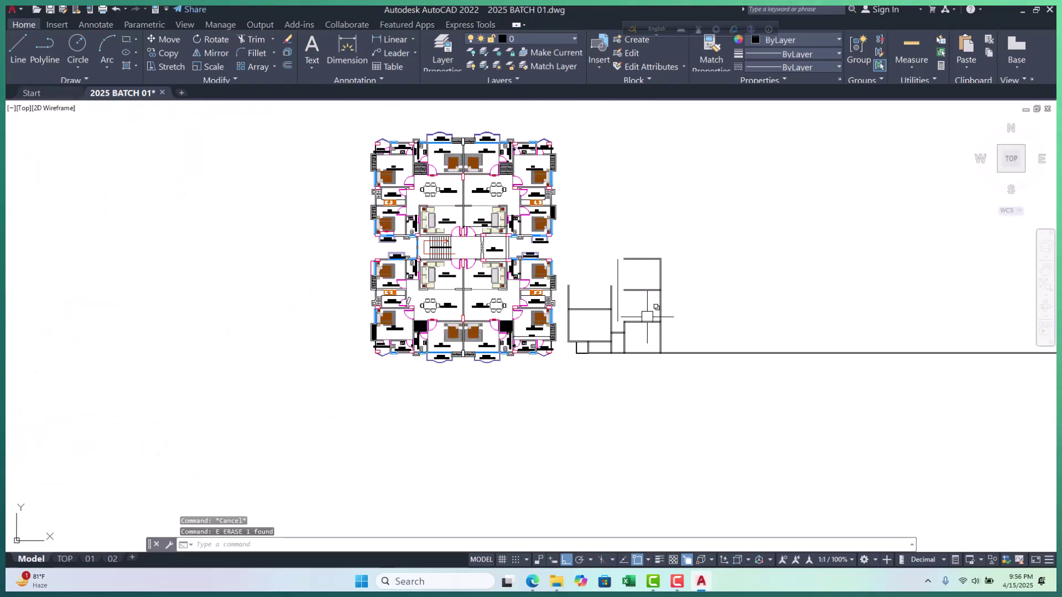
# Offset the living room's new left wall line outward by 125 mm to give the wall its thickness
pyautogui.scroll(5, 442, 277)
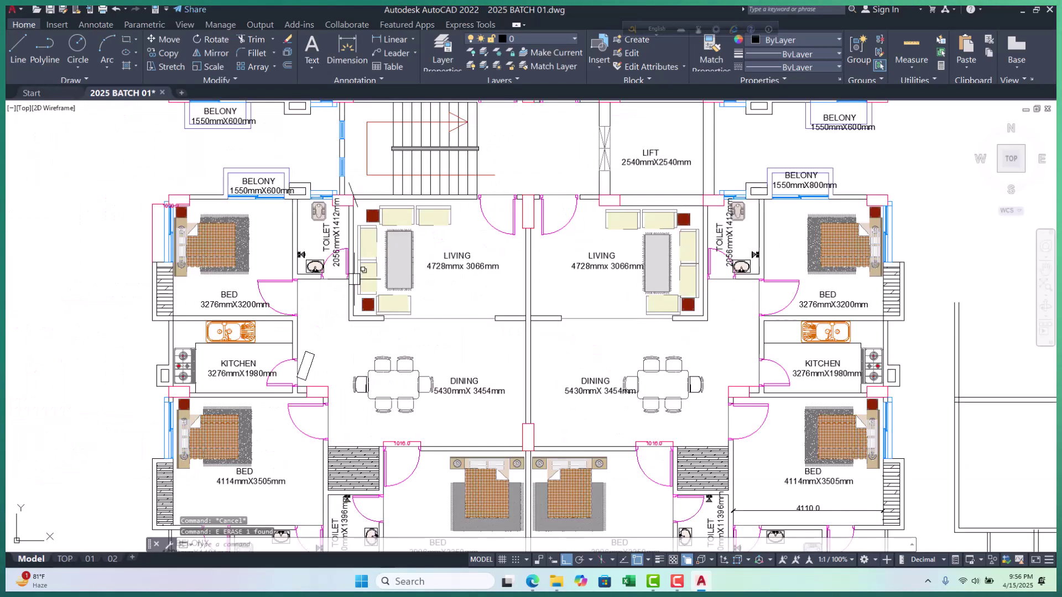
pyautogui.scroll(-3, 608, 312)
pyautogui.press('Escape')
pyautogui.scroll(6, 796, 271)
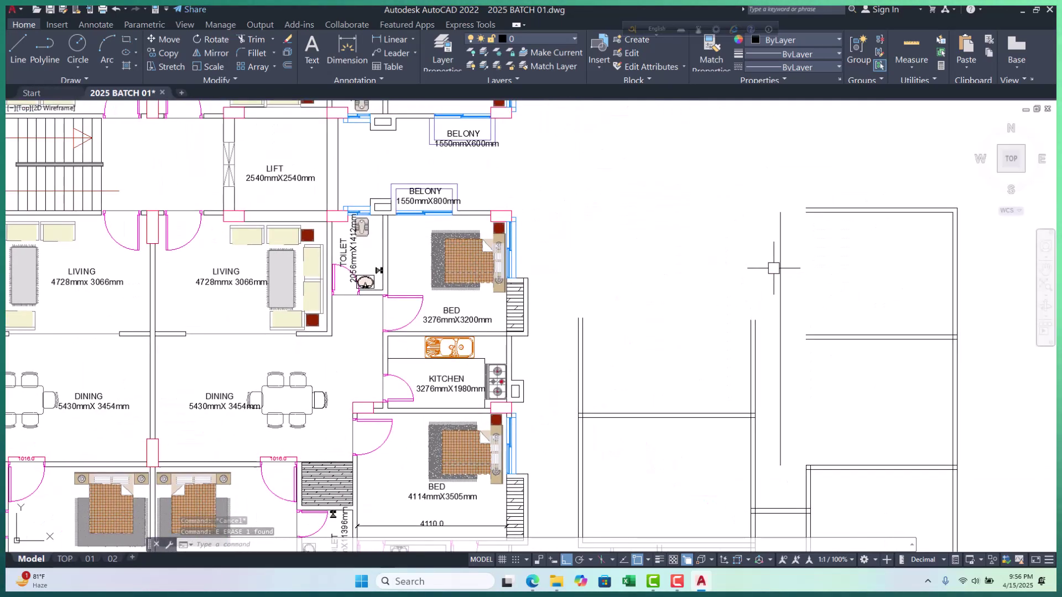
pyautogui.press('Escape')
pyautogui.write('o')
pyautogui.press('Return')
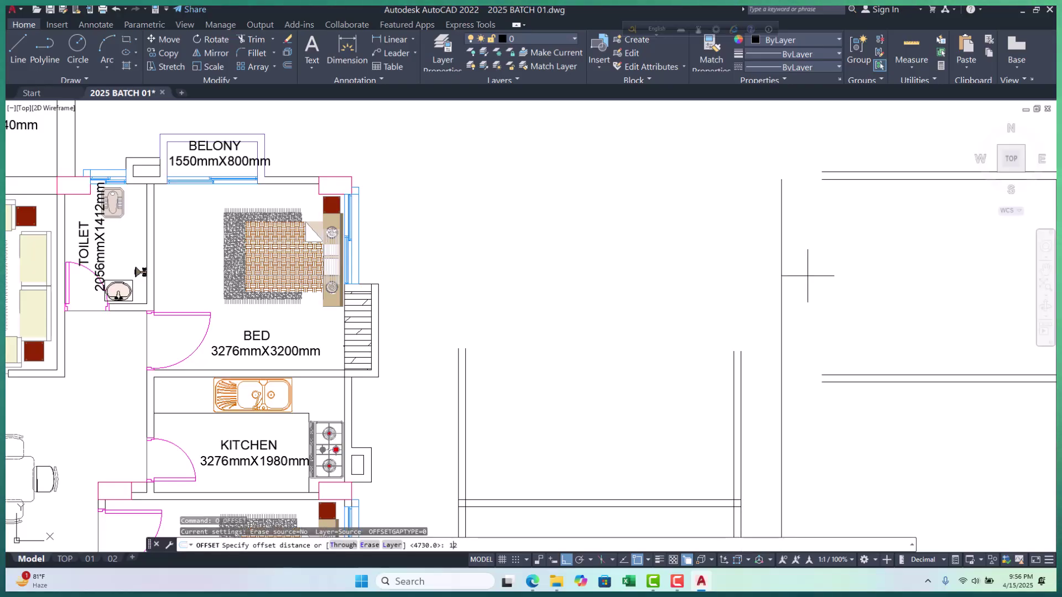
pyautogui.write('125')
pyautogui.press('Return')
pyautogui.click(780, 252)
pyautogui.click(597, 240)
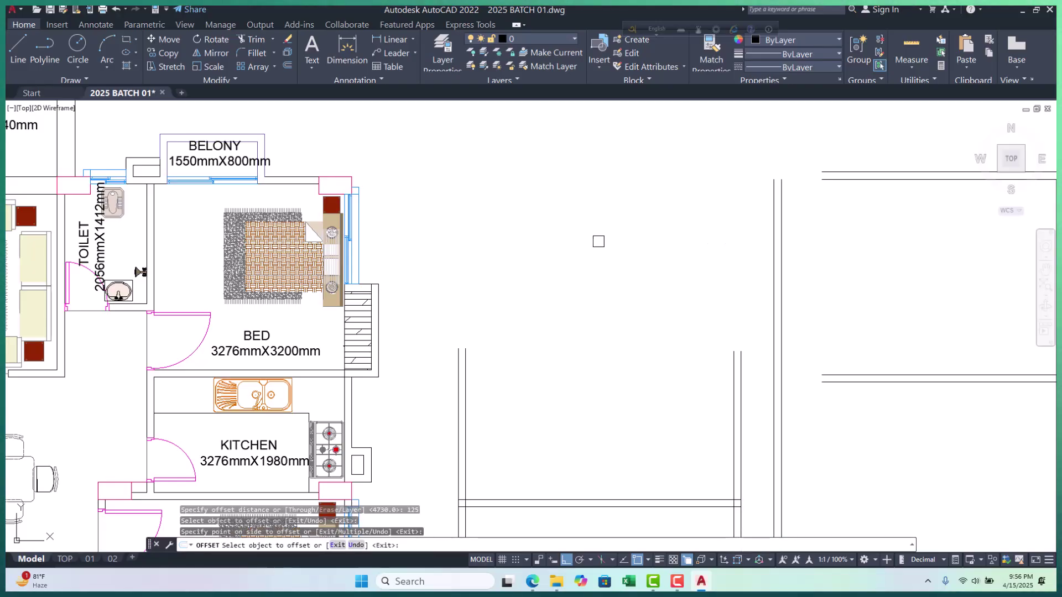
pyautogui.press('Escape')
pyautogui.press('Escape')
# Fillet the outer and inner lines of the living room's left wall with its upper wall lines into a square corner
pyautogui.write('f')
pyautogui.press('Return')
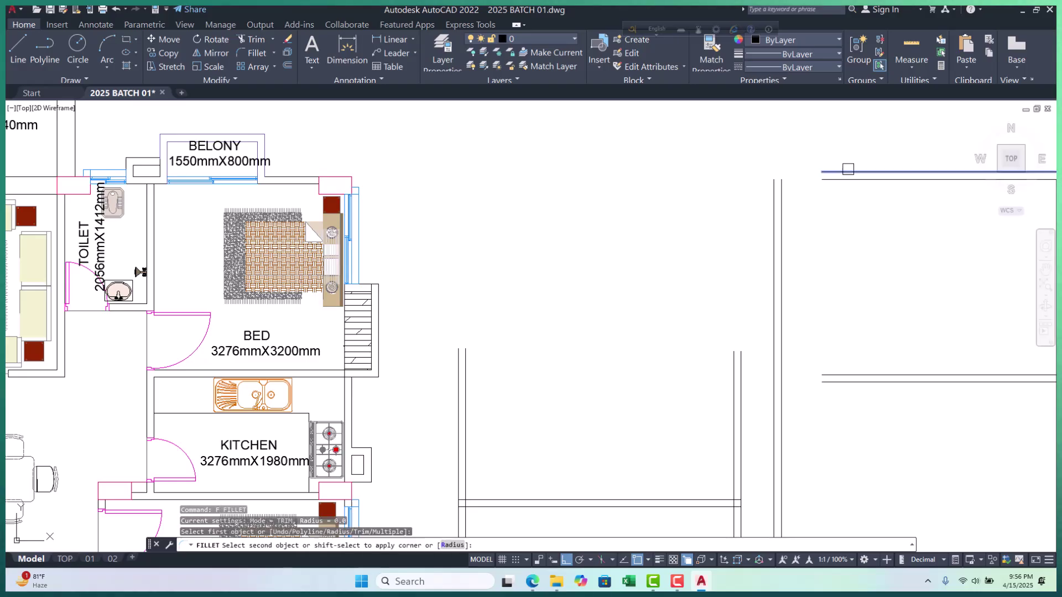
pyautogui.click(768, 201)
pyautogui.click(768, 201)
pyautogui.click(770, 202)
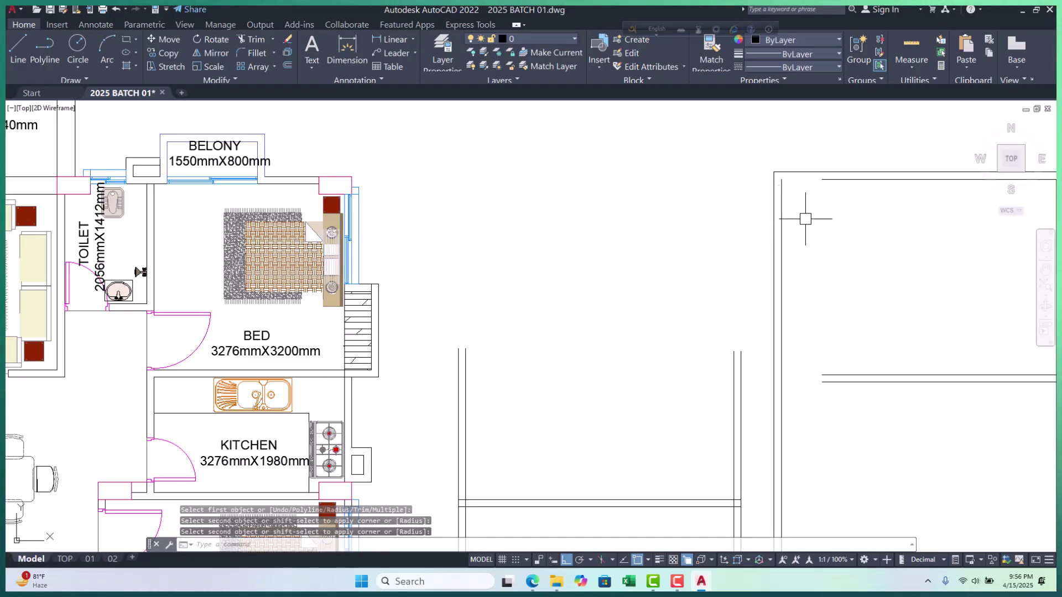
pyautogui.press('Return')
pyautogui.click(830, 184)
pyautogui.press('Escape')
pyautogui.press('Escape')
pyautogui.press('Escape')
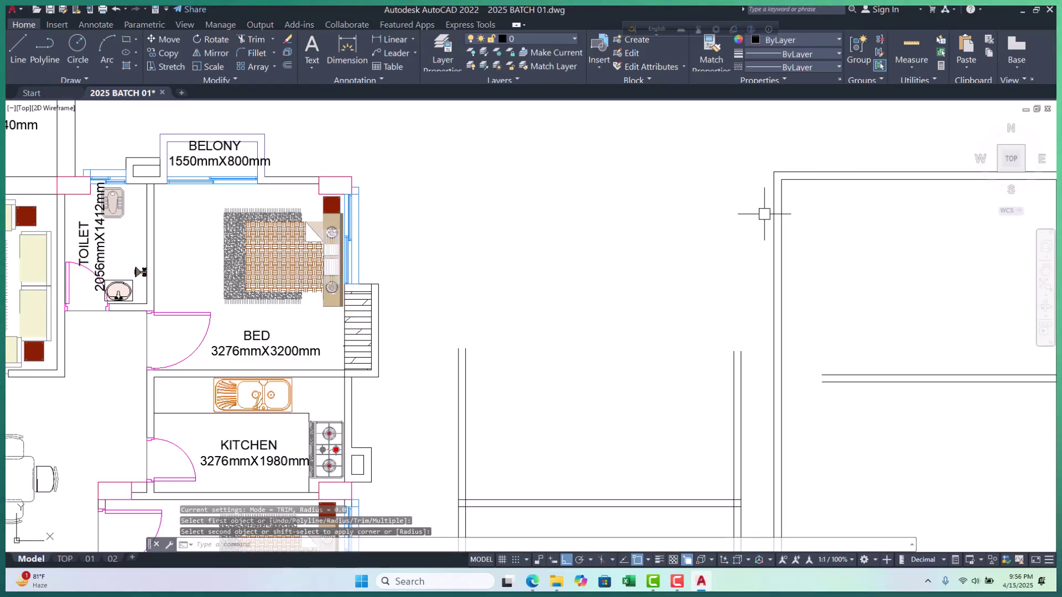
# Extend both lines of the wall between the living and dining rooms to the outer line of the new left wall
pyautogui.scroll(-4, 777, 248)
pyautogui.scroll(2, 796, 295)
pyautogui.scroll(2, 796, 295)
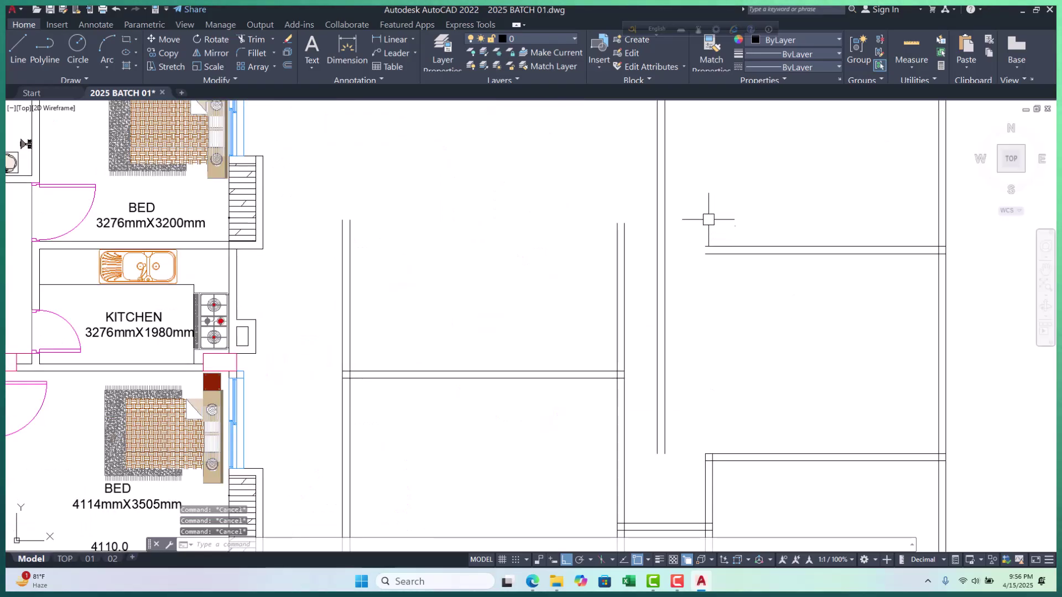
pyautogui.click(654, 248)
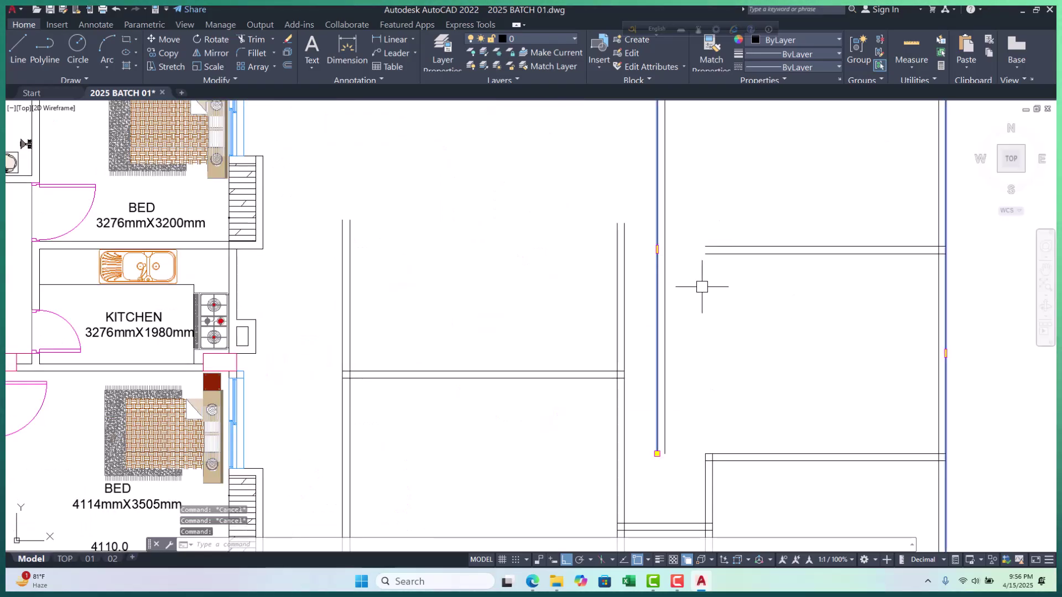
pyautogui.write('EX')
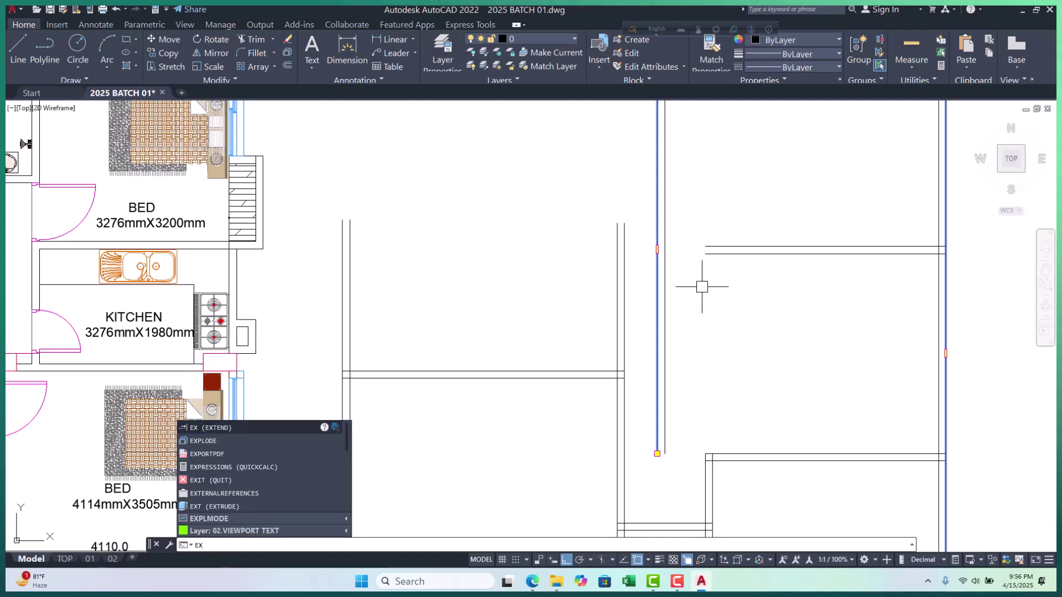
pyautogui.press('Return')
pyautogui.click(702, 286)
pyautogui.press('Escape')
pyautogui.press('Escape')
pyautogui.press('Escape')
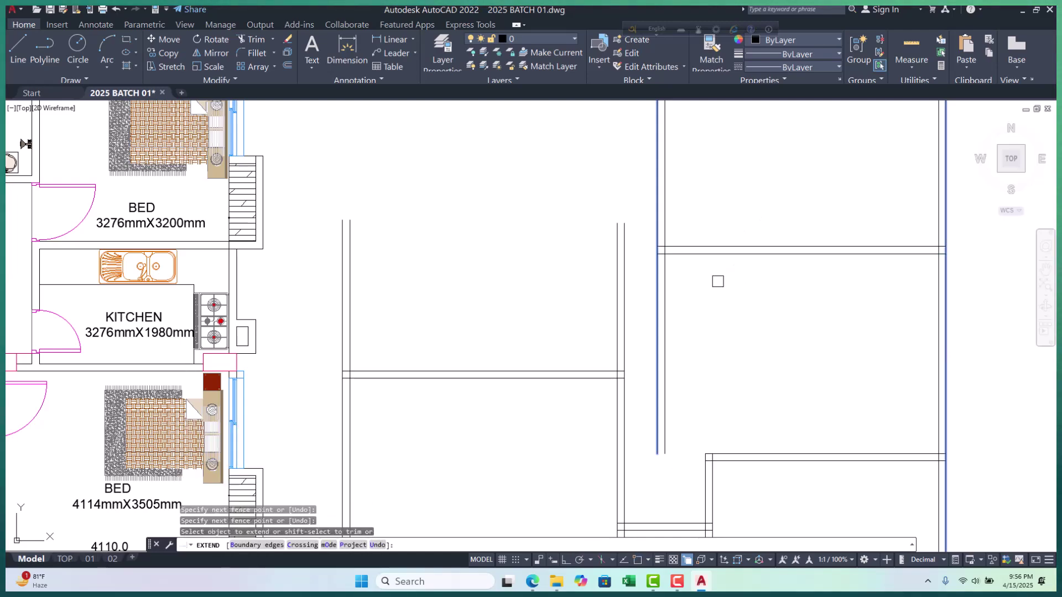
# Draw a short vertical polyline freehand inside the central bedroom
pyautogui.scroll(-10, 716, 280)
pyautogui.scroll(2, 590, 254)
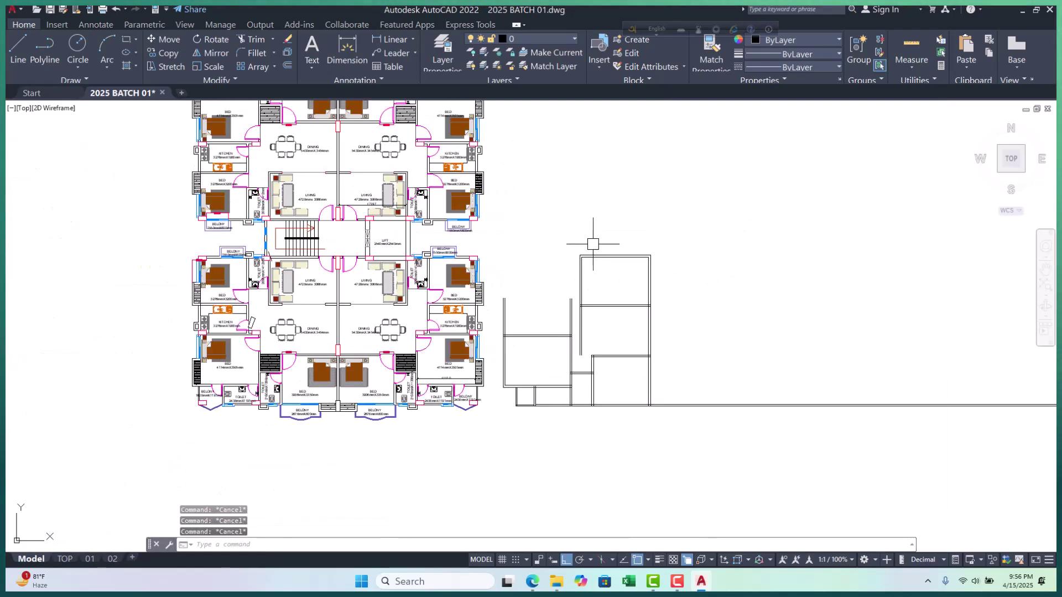
pyautogui.scroll(2, 626, 365)
pyautogui.write('pl')
pyautogui.press('Return')
pyautogui.scroll(4, 612, 379)
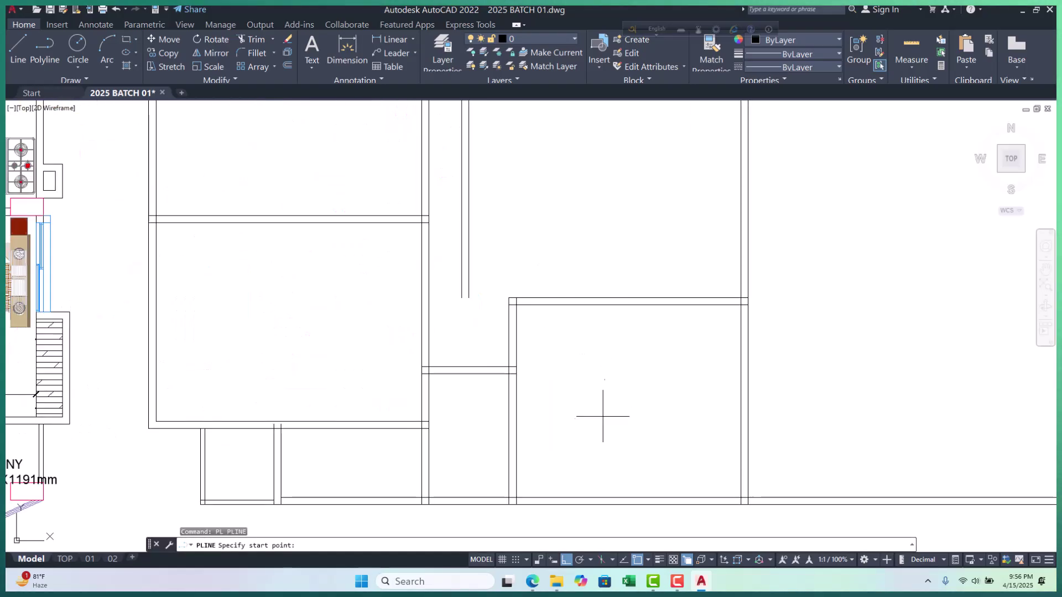
pyautogui.click(598, 449)
pyautogui.click(597, 395)
pyautogui.press('Escape')
pyautogui.press('Escape')
pyautogui.press('Escape')
pyautogui.press('Escape')
pyautogui.scroll(-4, 555, 445)
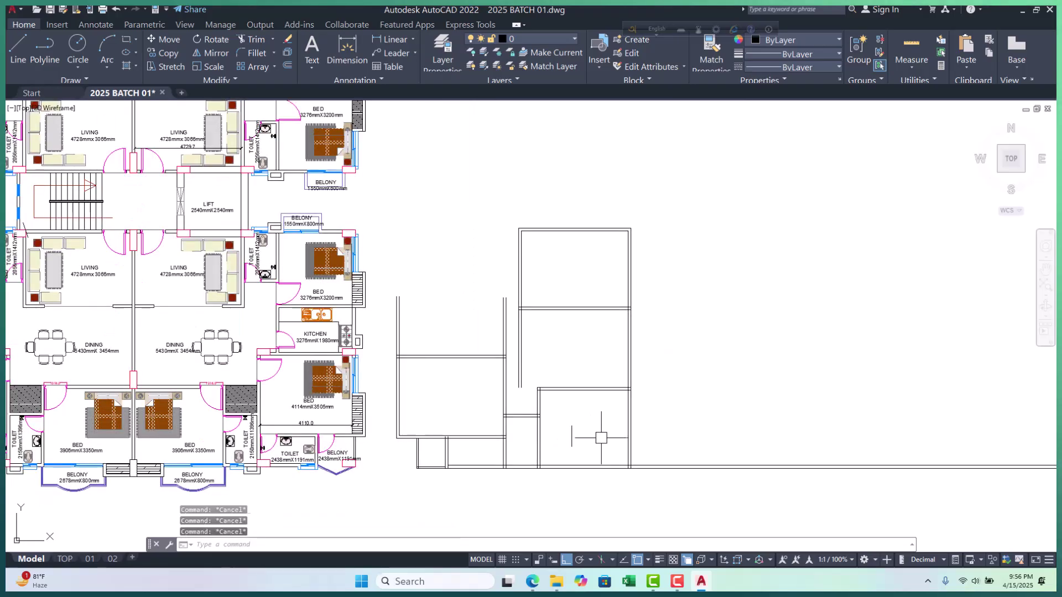
pyautogui.scroll(8, 567, 289)
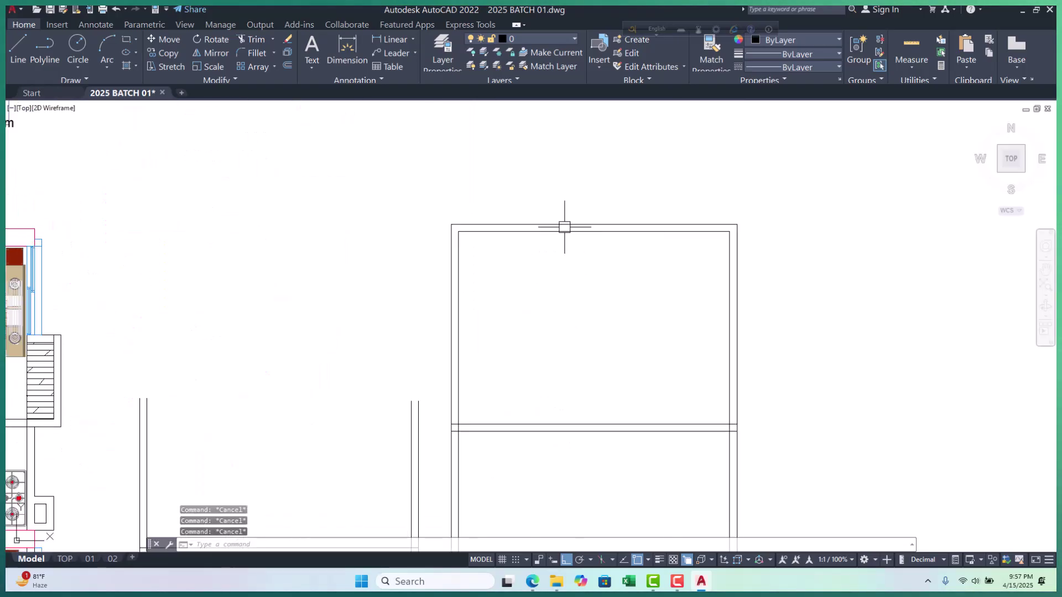
pyautogui.click(570, 228)
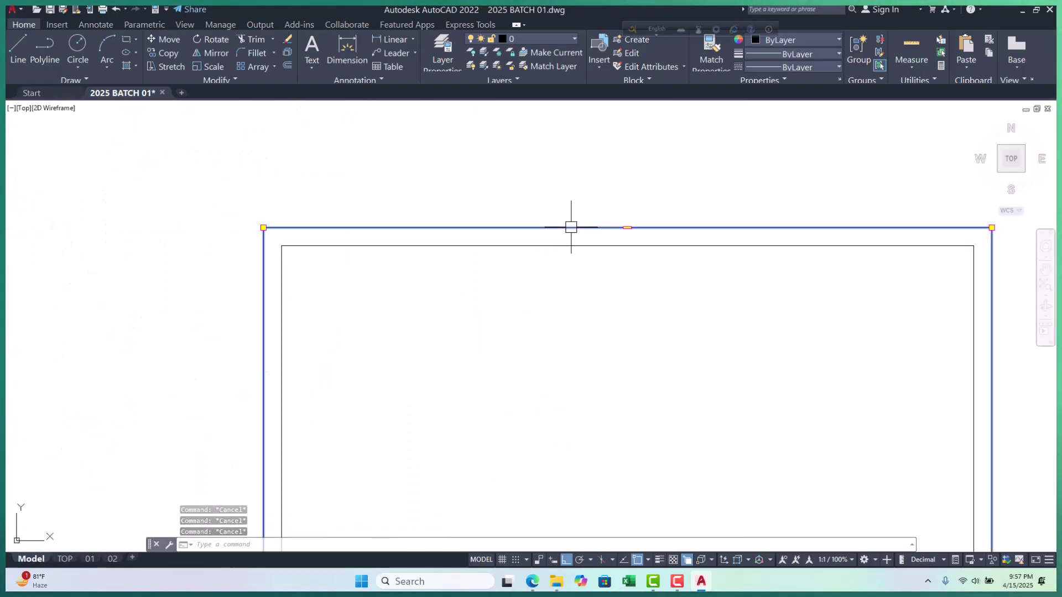
pyautogui.scroll(-8, 569, 225)
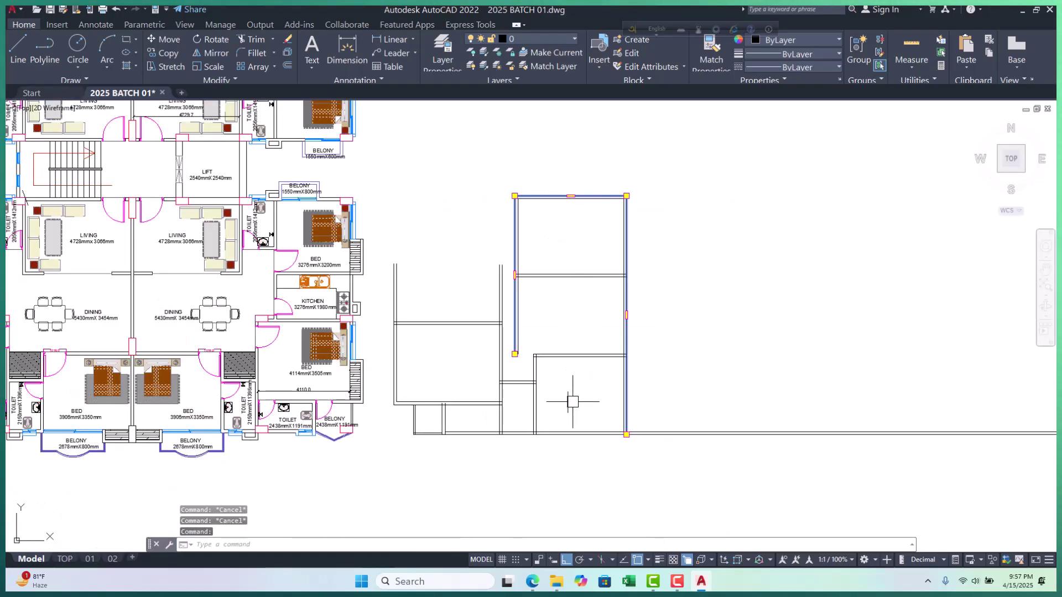
pyautogui.scroll(4, 565, 172)
pyautogui.press('Escape')
pyautogui.scroll(-4, 575, 237)
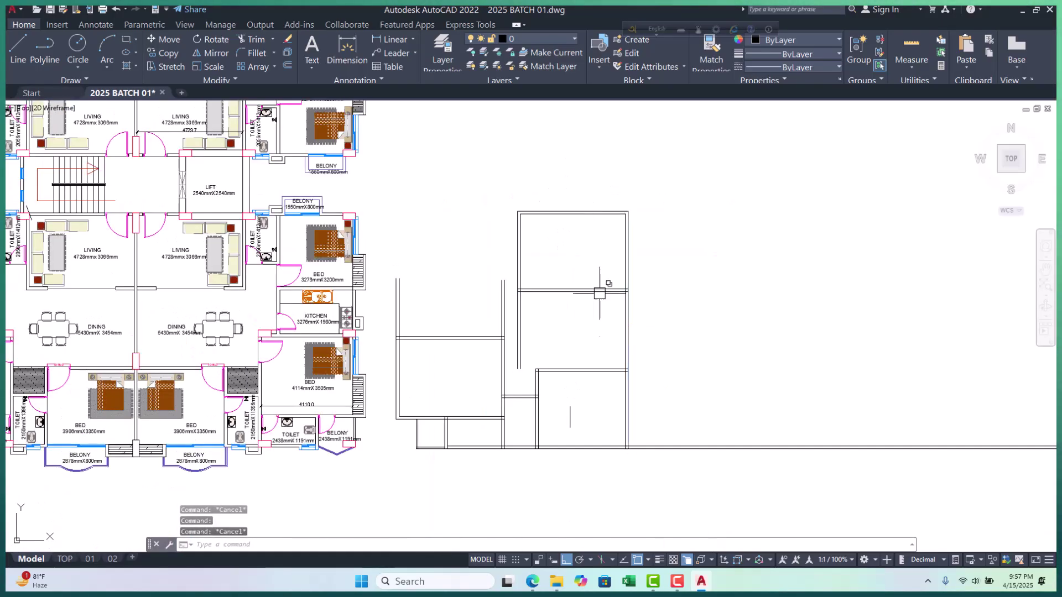
# Extend the short vertical line inside the central bedroom
pyautogui.scroll(4, 578, 392)
pyautogui.write('ex')
pyautogui.press('Return')
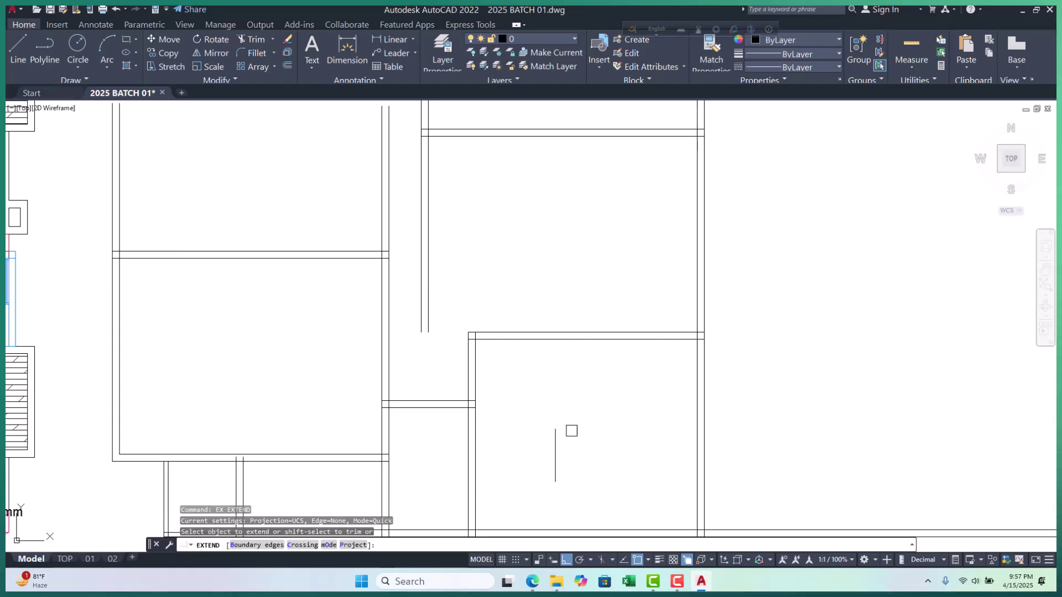
# Try to extend the short vertical line in the lower-right room to the walls above and below, and undo the extension
pyautogui.click(554, 445)
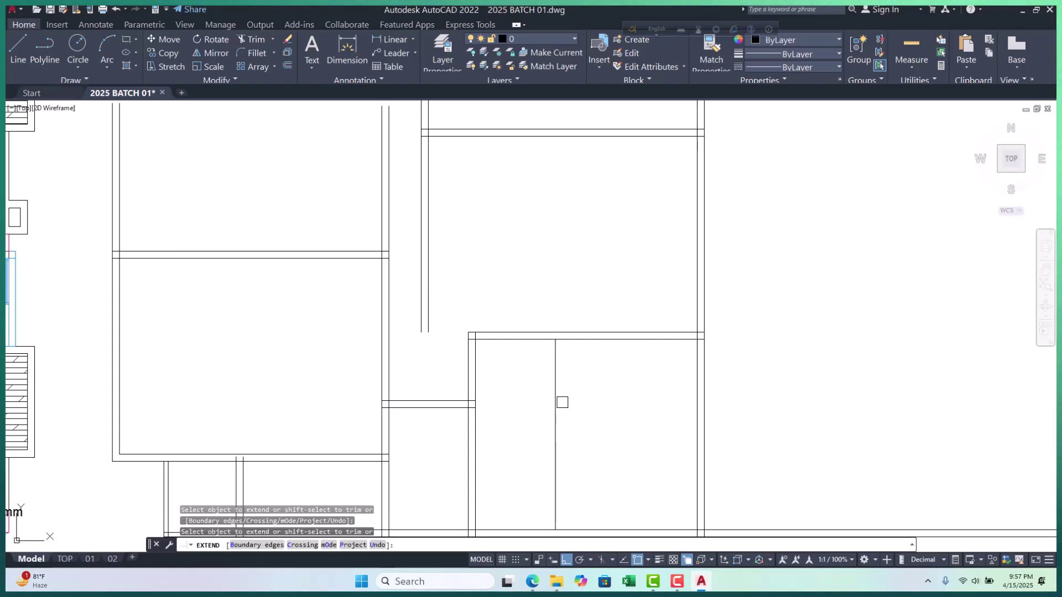
pyautogui.click(555, 355)
pyautogui.press('Escape')
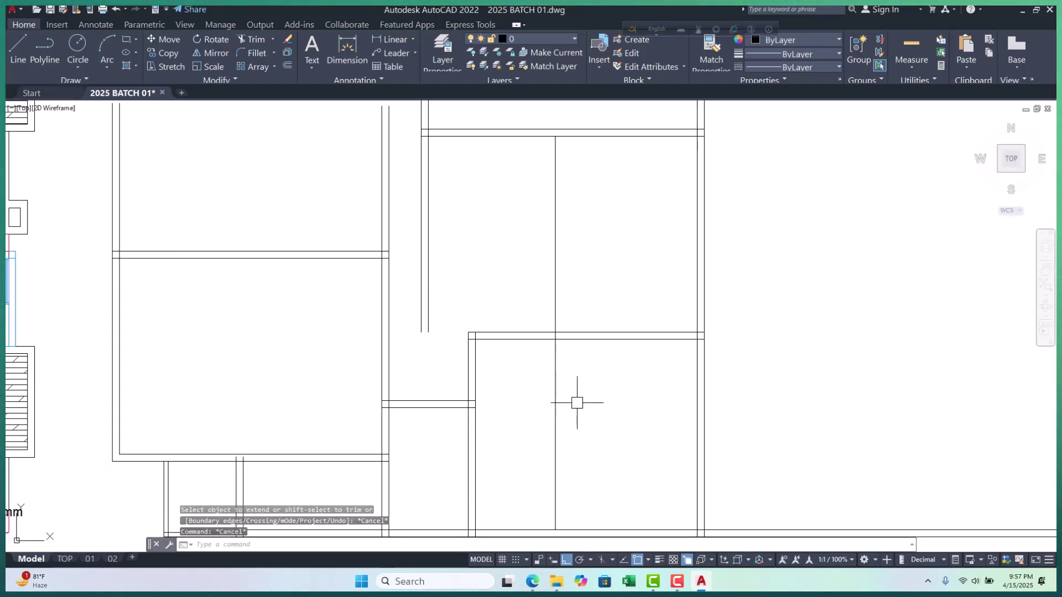
pyautogui.hotkey('ctrl', 'z')
# Try to extend the short vertical line using the outer wall polyline as the boundary edge
pyautogui.scroll(-5, 651, 296)
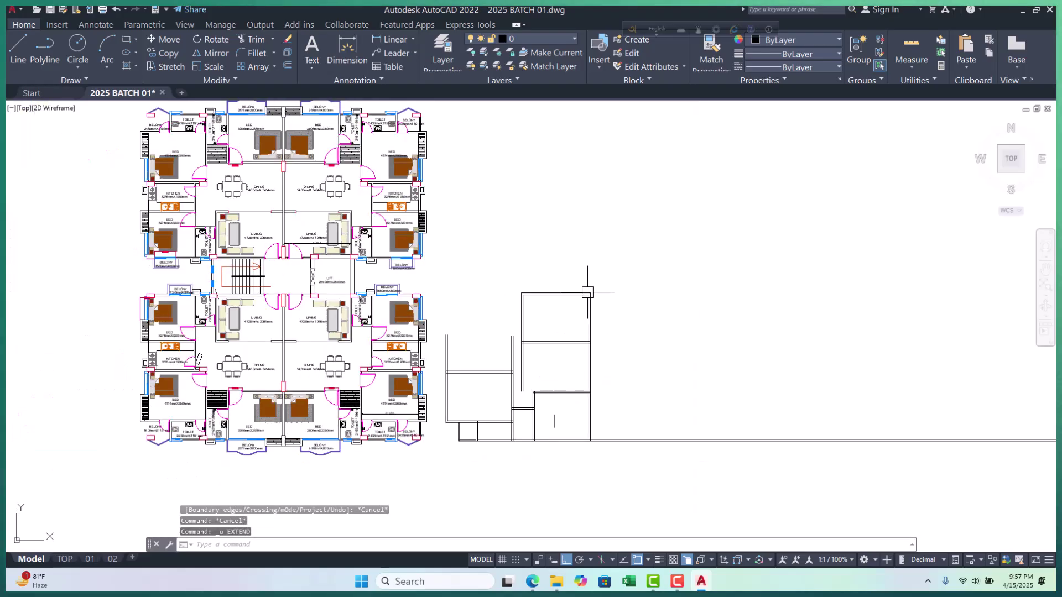
pyautogui.scroll(6, 500, 300)
pyautogui.click(479, 297)
pyautogui.scroll(-5, 544, 226)
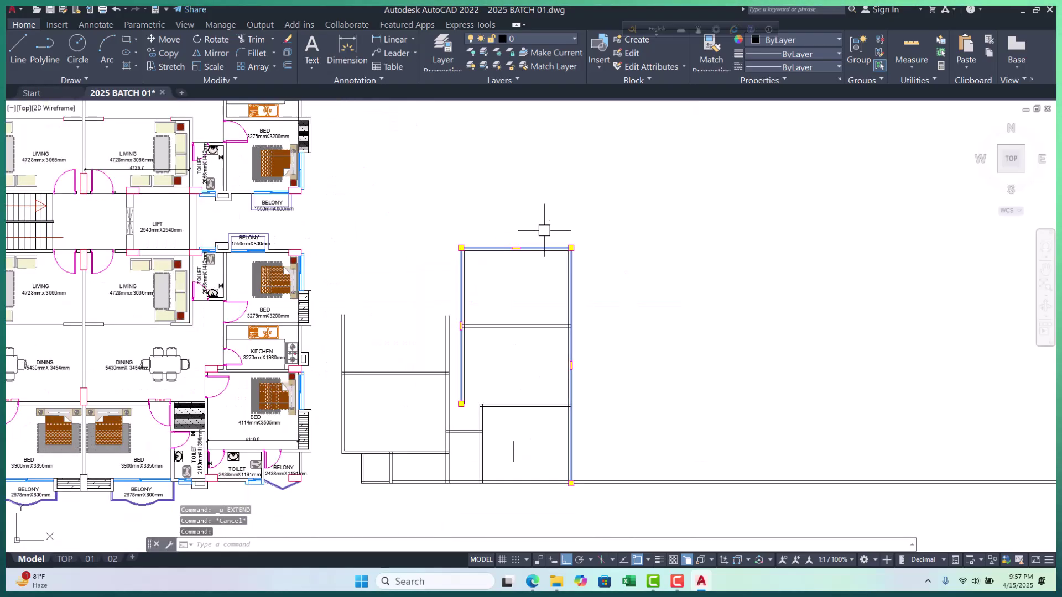
pyautogui.scroll(2, 507, 301)
pyautogui.scroll(6, 515, 265)
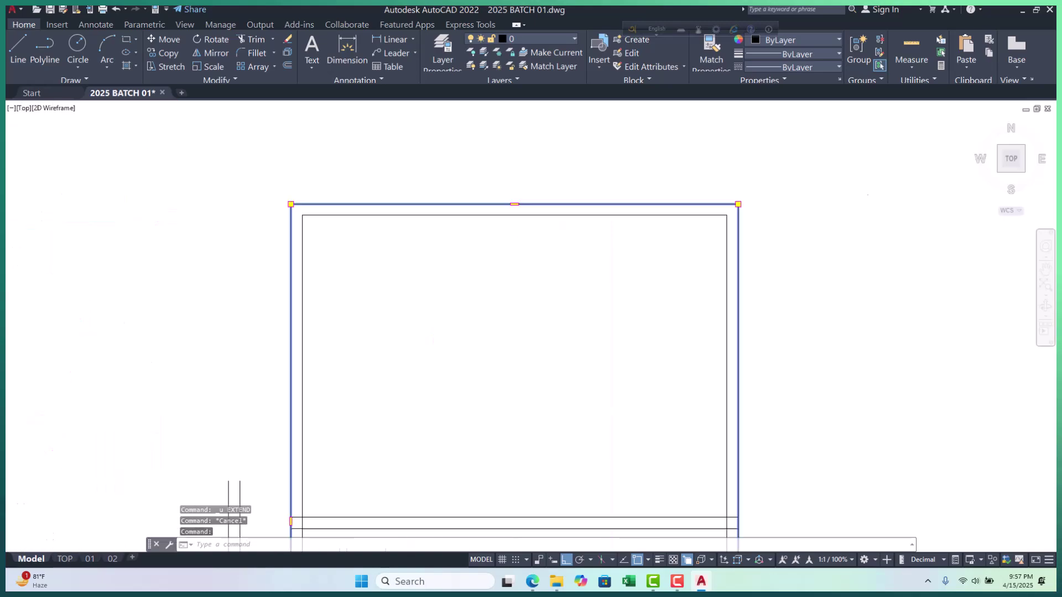
pyautogui.scroll(-6, 522, 196)
pyautogui.scroll(-2, 537, 315)
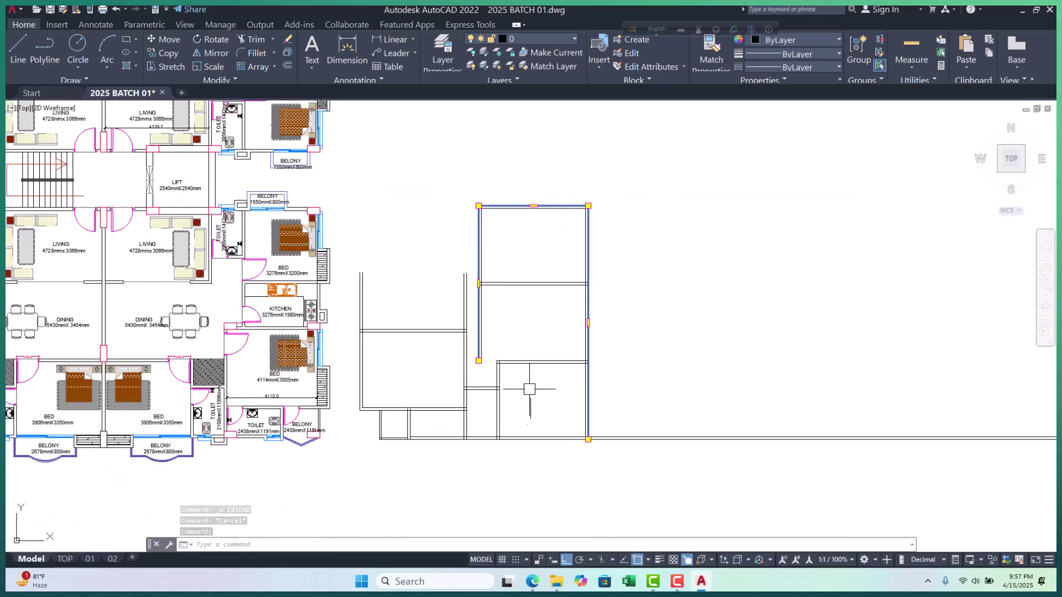
pyautogui.scroll(3, 525, 381)
pyautogui.write('ex')
pyautogui.press('Return')
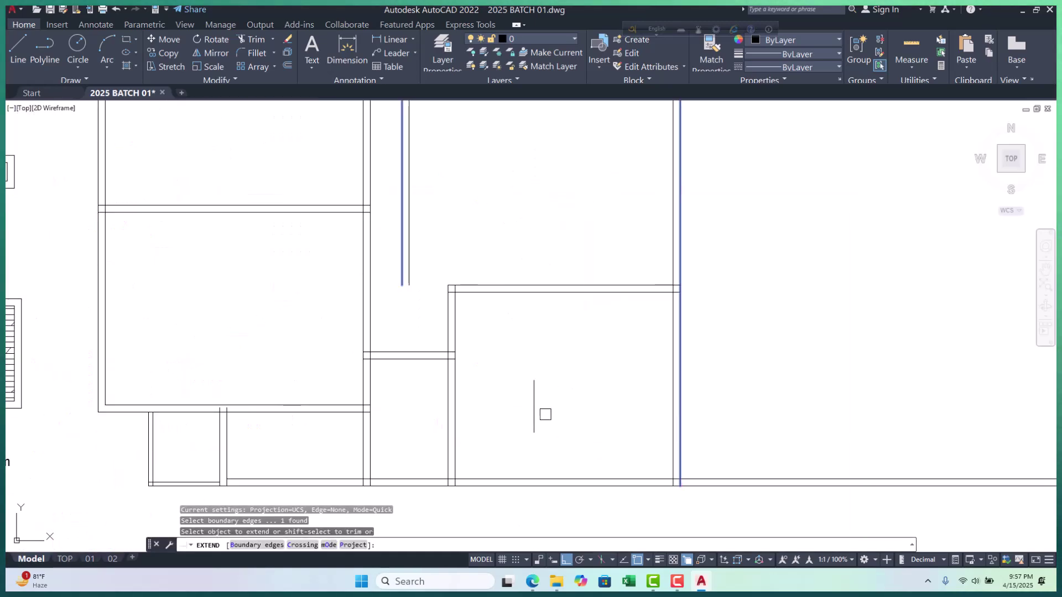
pyautogui.scroll(-3, 563, 415)
pyautogui.click(561, 368)
pyautogui.click(539, 411)
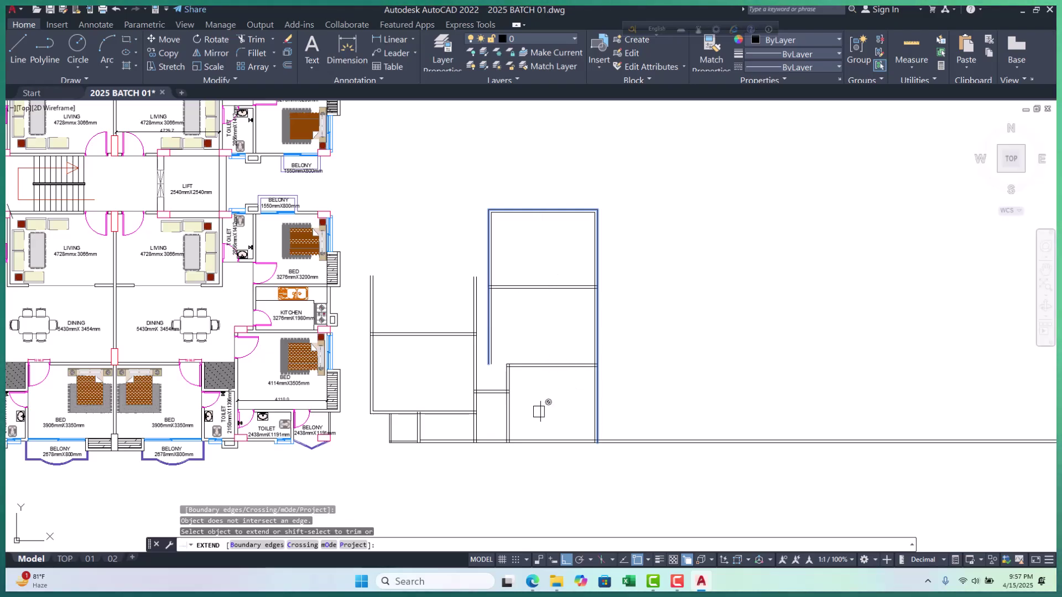
pyautogui.click(541, 410)
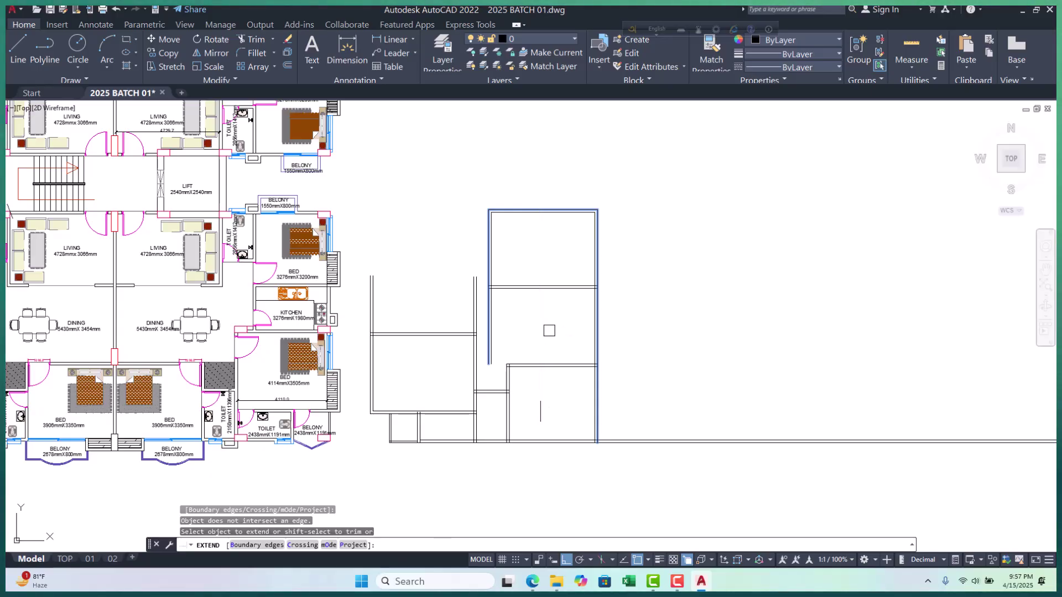
pyautogui.press('Escape')
pyautogui.press('Escape')
pyautogui.press('Escape')
# Erase the short vertical line inside the lower-right room of the wall layout
pyautogui.scroll(-2, 547, 327)
pyautogui.click(543, 380)
pyautogui.write('e')
pyautogui.press('Return')
pyautogui.moveTo(521, 321); pyautogui.dragTo(559, 337, button='middle')
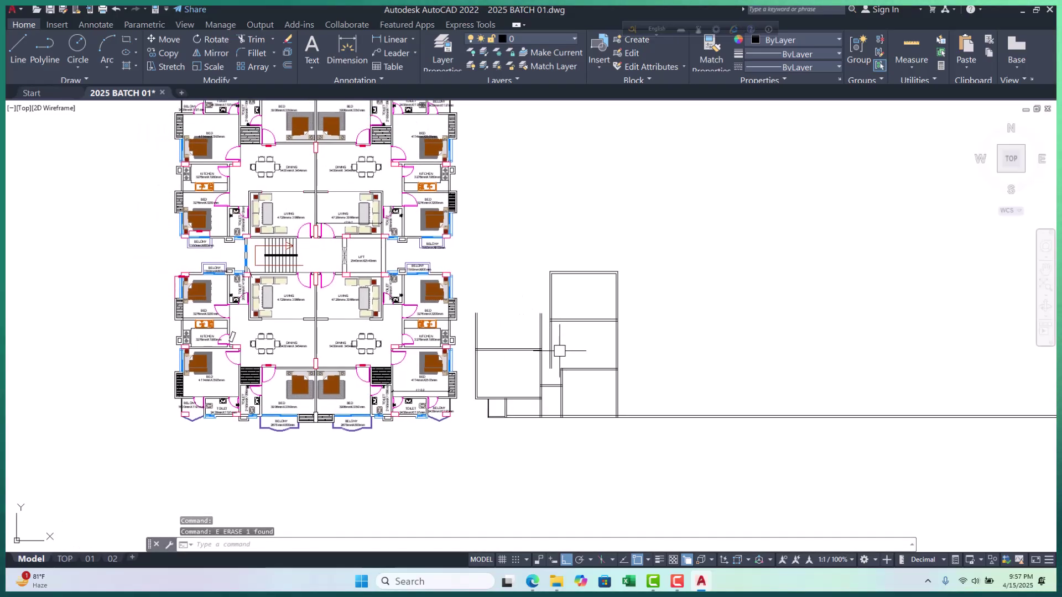
# Trim the upper-right room's left double wall lines below its horizontal partition wall
pyautogui.scroll(6, 555, 350)
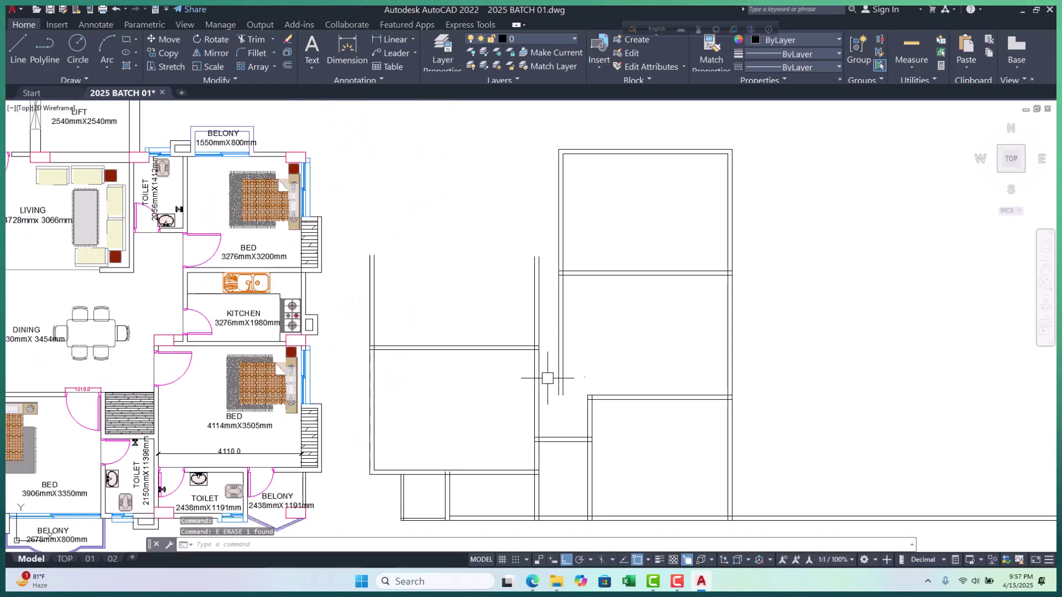
pyautogui.press('Escape')
pyautogui.press('Escape')
pyautogui.press('Escape')
pyautogui.click(571, 295)
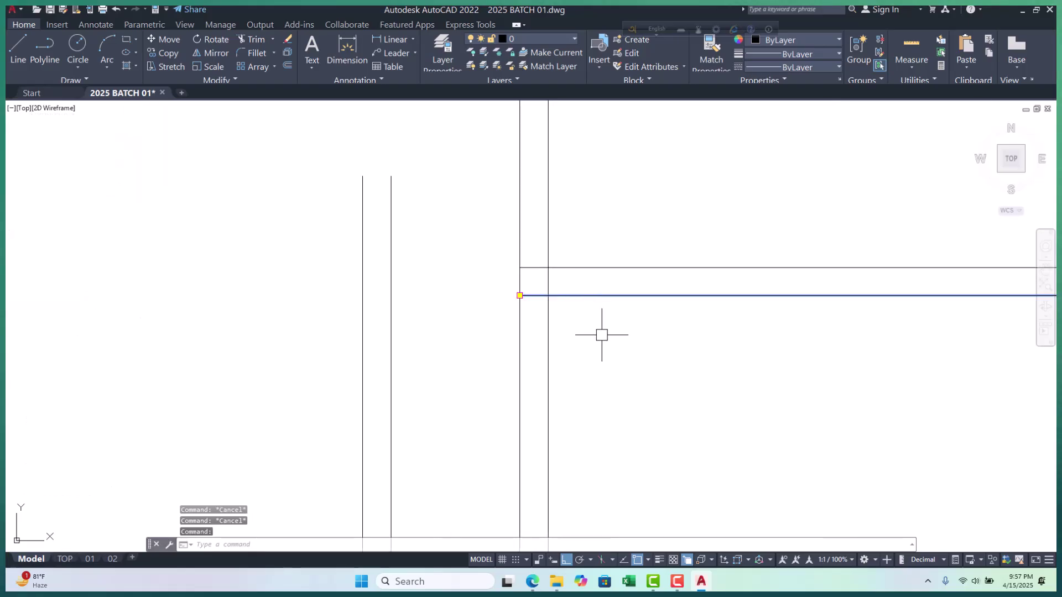
pyautogui.write('tr')
pyautogui.press('Return')
pyautogui.scroll(-3, 547, 232)
pyautogui.click(619, 349)
pyautogui.click(533, 354)
pyautogui.press('Escape')
pyautogui.press('Escape')
pyautogui.press('Escape')
pyautogui.scroll(-10, 608, 359)
pyautogui.moveTo(715, 374); pyautogui.dragTo(777, 372, button='middle')
pyautogui.press('Escape')
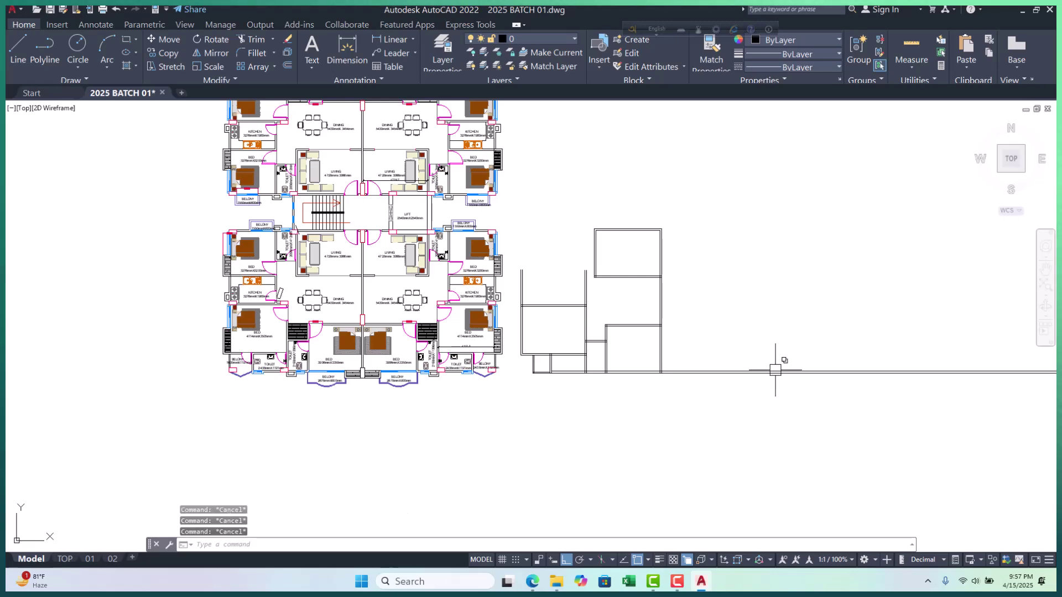
# Stretch the free upper ends of the left room's right-hand double wall down to the top edge of its horizontal wall
pyautogui.scroll(2, 559, 312)
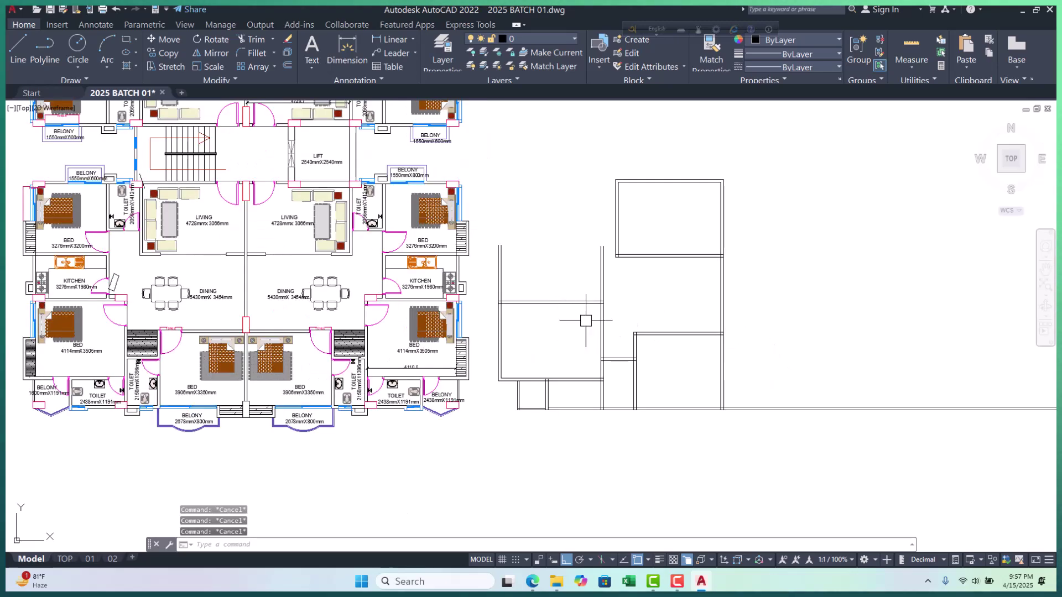
pyautogui.scroll(-2, 658, 353)
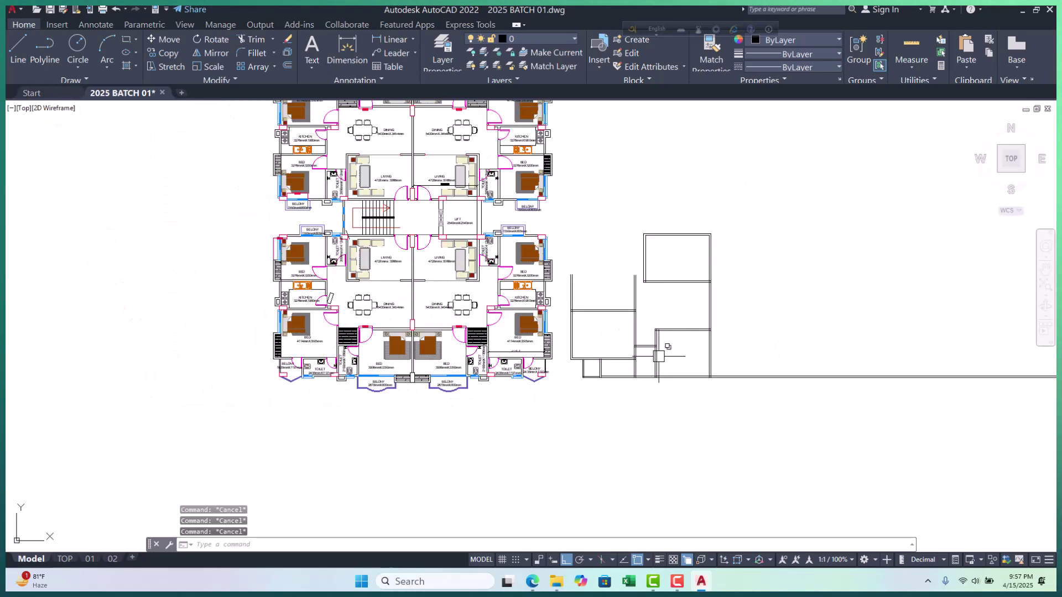
pyautogui.scroll(4, 392, 348)
pyautogui.scroll(-2, 378, 325)
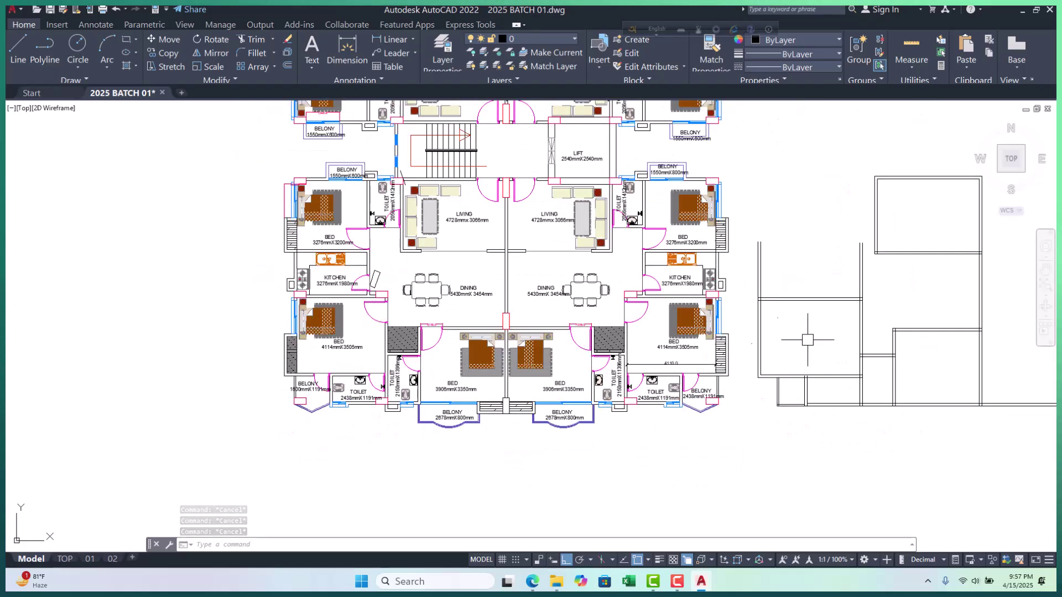
pyautogui.moveTo(777, 344); pyautogui.dragTo(699, 374, button='middle')
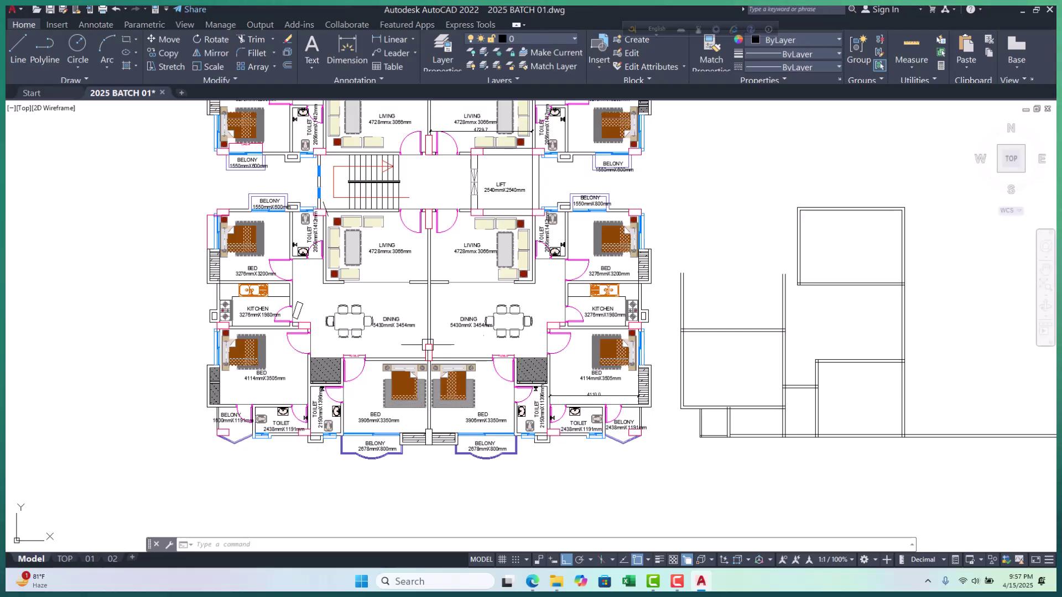
pyautogui.moveTo(471, 398); pyautogui.dragTo(479, 381, button='middle')
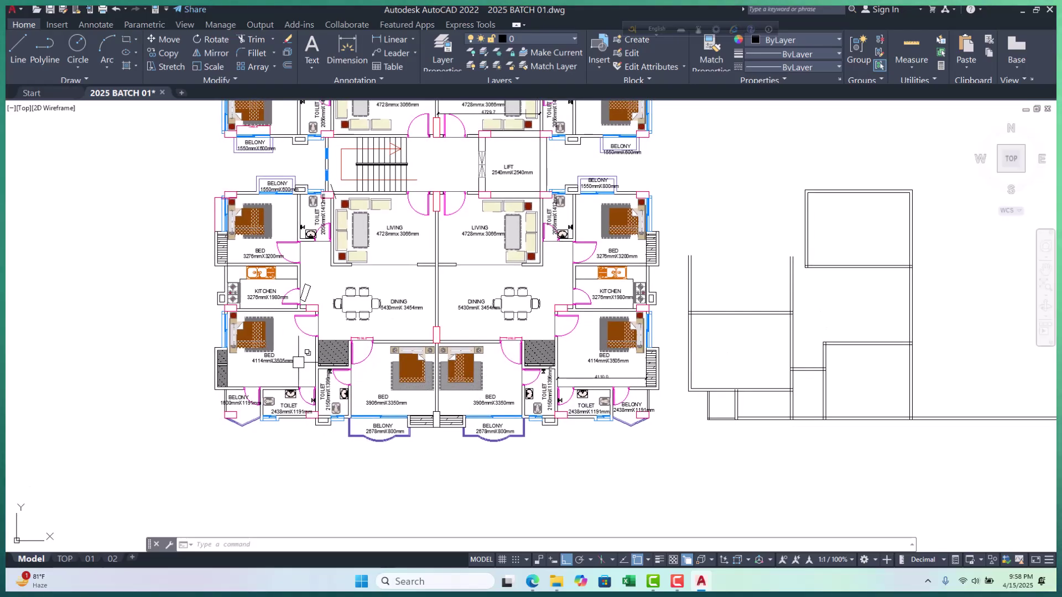
pyautogui.scroll(4, 796, 289)
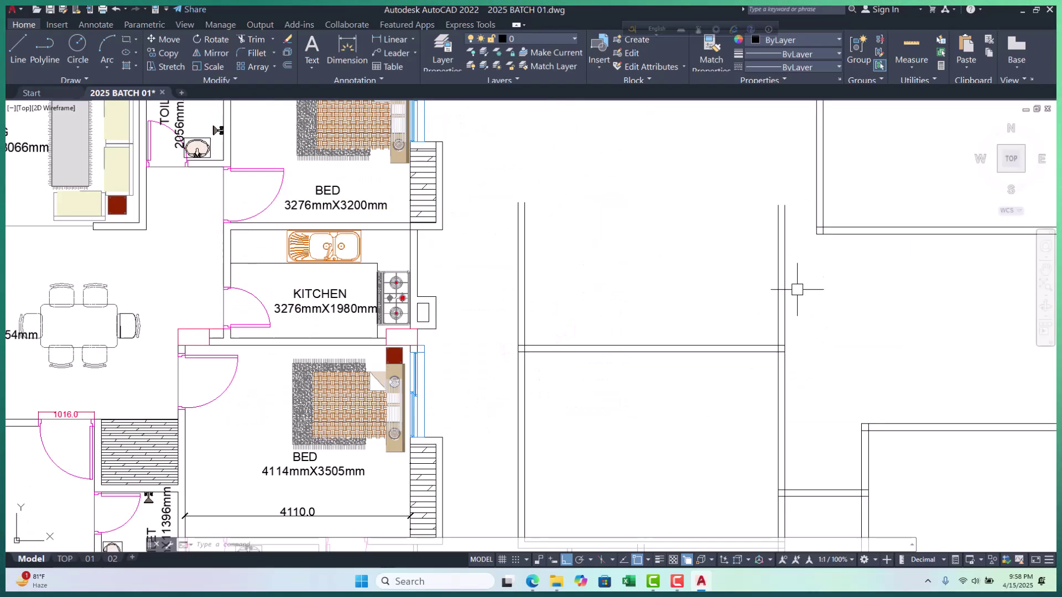
pyautogui.scroll(-2, 756, 282)
pyautogui.scroll(2, 795, 235)
pyautogui.click(782, 214)
pyautogui.click(698, 264)
pyautogui.write('s')
pyautogui.press('Return')
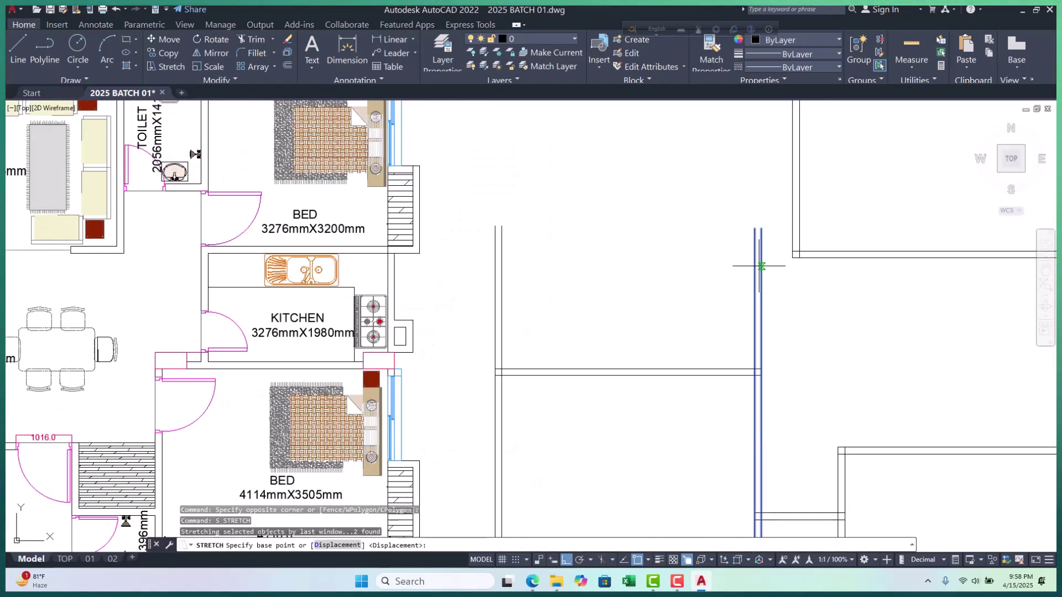
pyautogui.scroll(3, 758, 240)
pyautogui.click(765, 209)
pyautogui.scroll(-5, 765, 210)
pyautogui.scroll(5, 754, 315)
pyautogui.press('Escape')
pyautogui.press('Escape')
pyautogui.press('Escape')
pyautogui.scroll(-5, 748, 325)
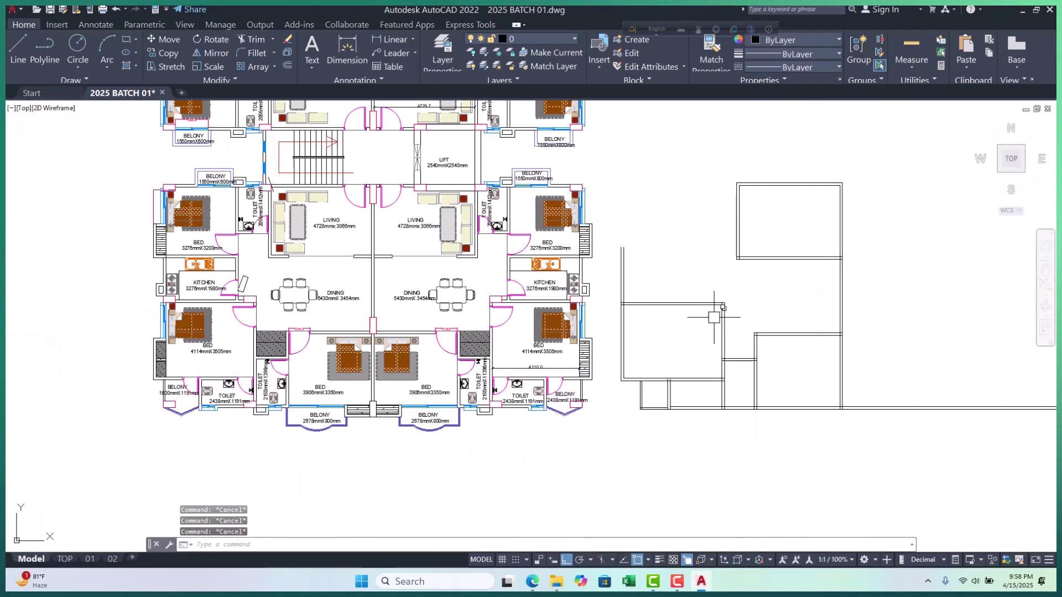
# Examine the kitchen and its dimensions in the lower-left apartment of the reference floor plan
pyautogui.scroll(3, 128, 298)
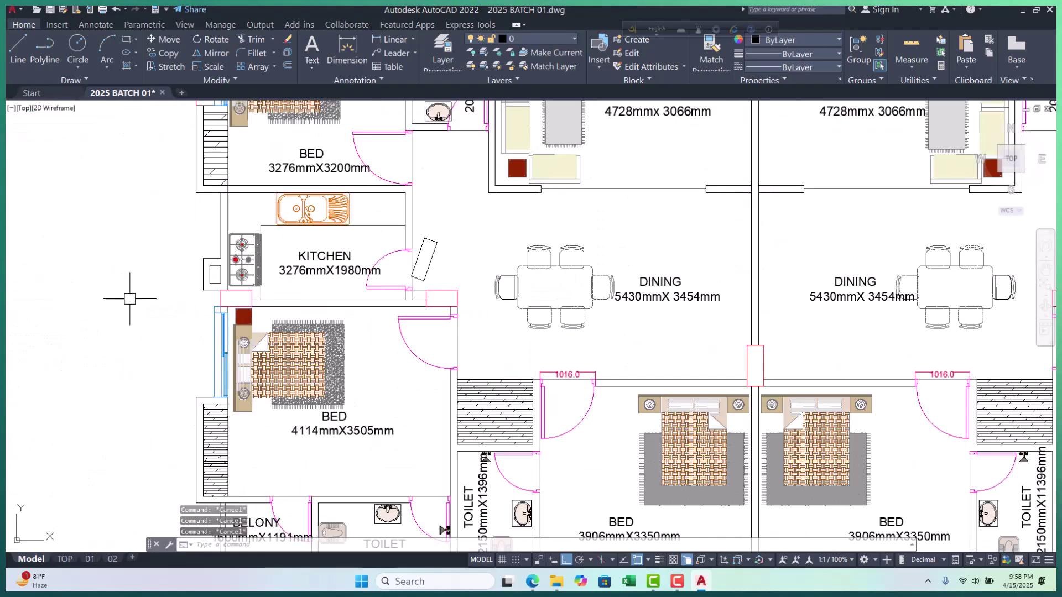
pyautogui.scroll(2, 307, 274)
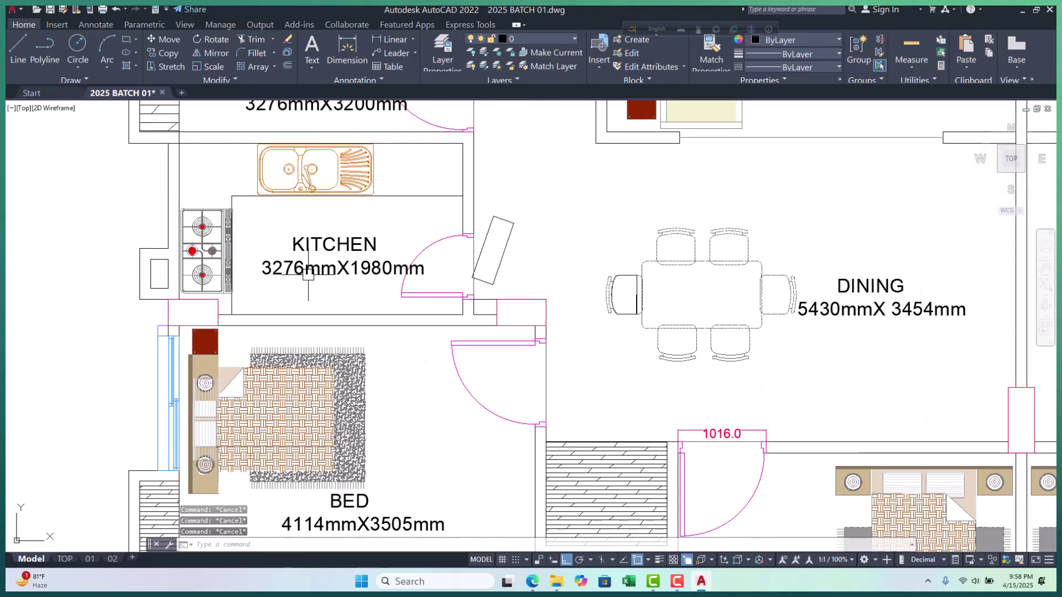
pyautogui.scroll(-4, 354, 266)
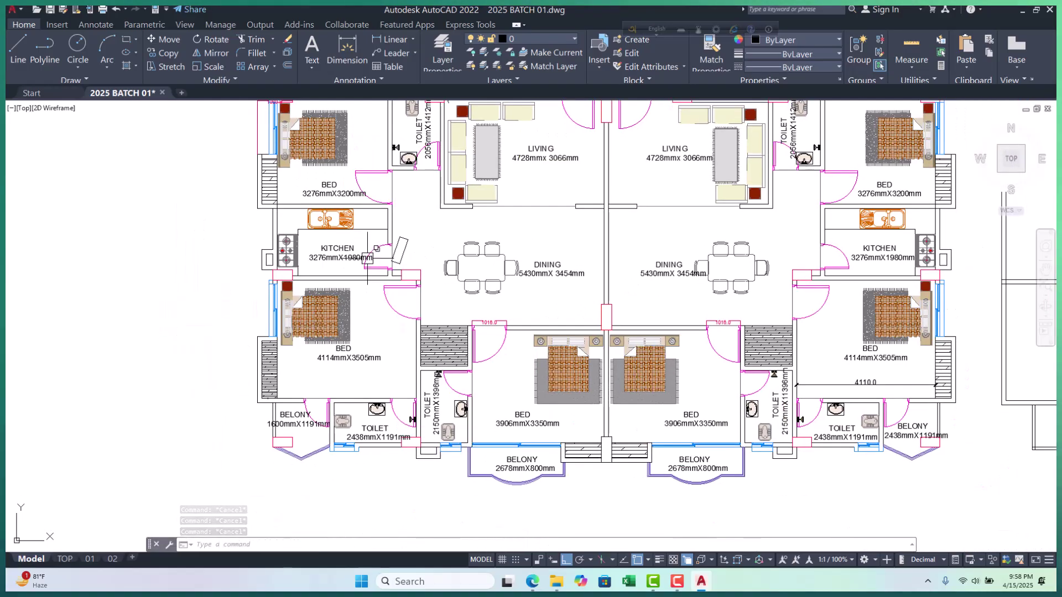
pyautogui.scroll(2, 319, 264)
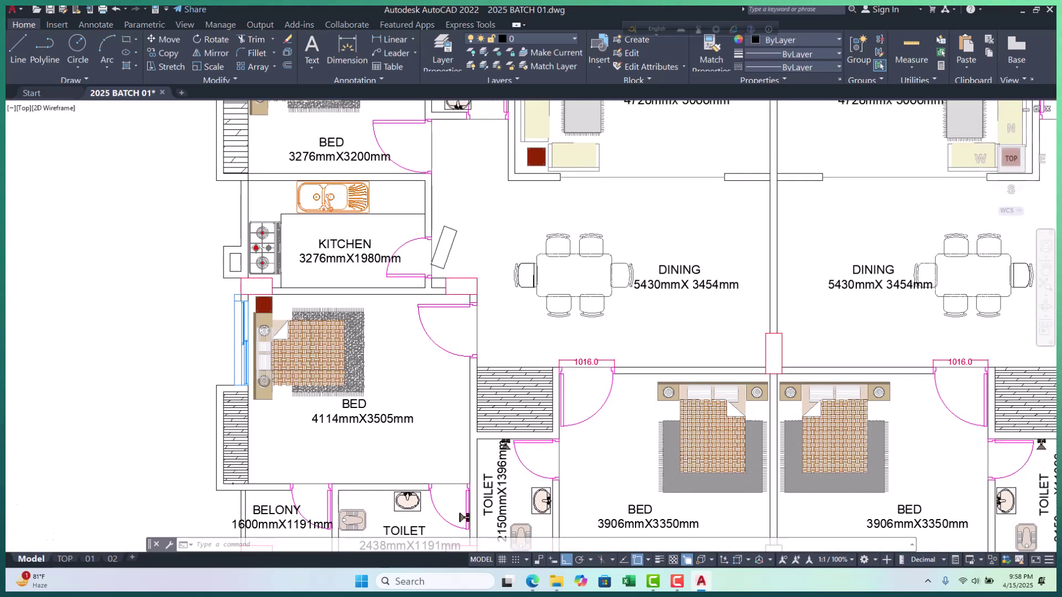
pyautogui.scroll(-2, 377, 286)
pyautogui.scroll(4, 316, 271)
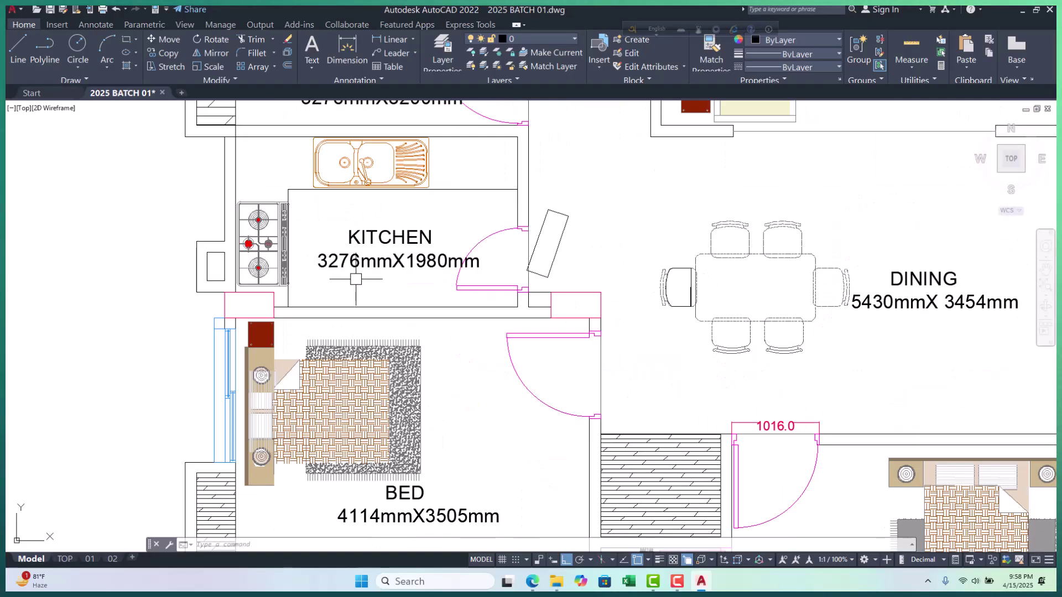
pyautogui.scroll(-2, 327, 282)
pyautogui.scroll(-1, 328, 283)
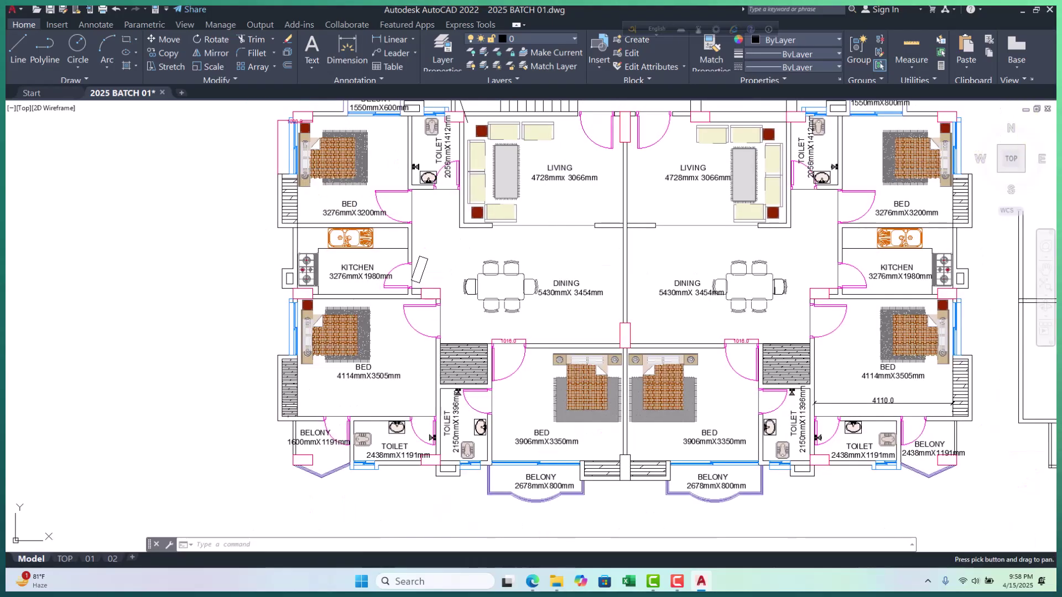
pyautogui.scroll(2, 338, 286)
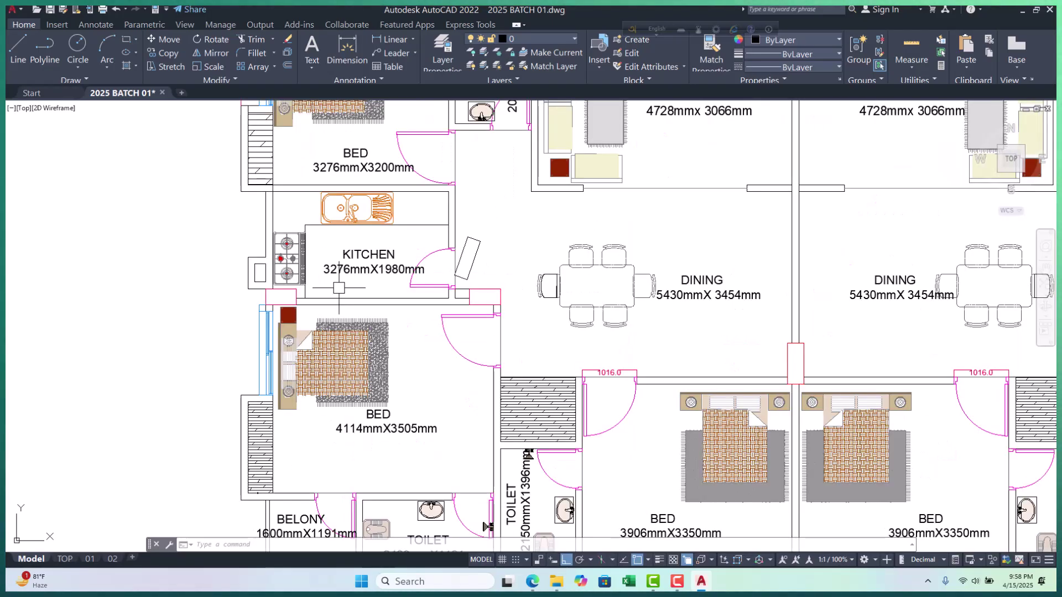
pyautogui.scroll(-4, 562, 260)
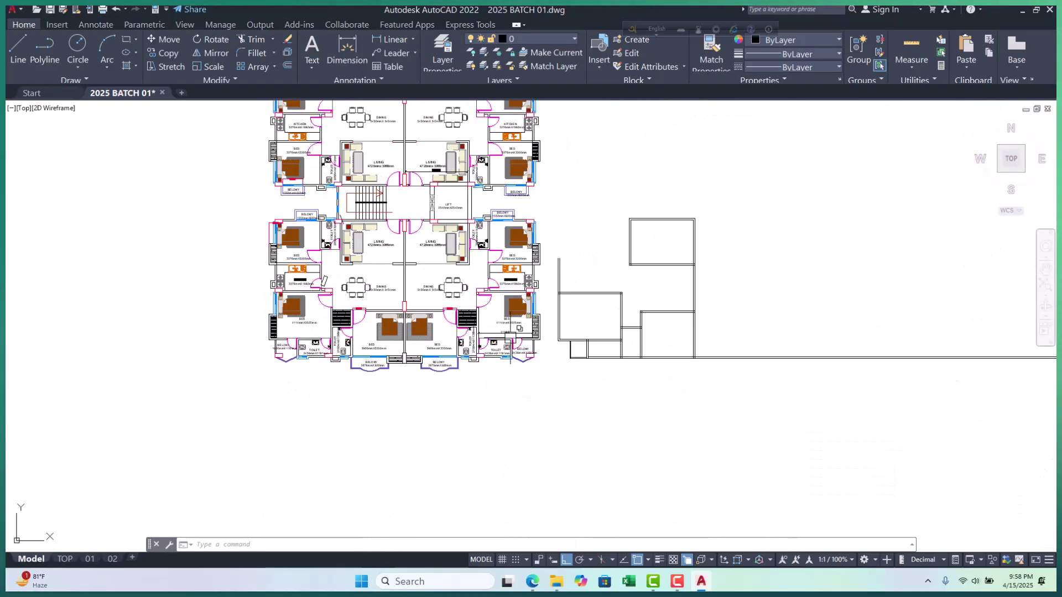
pyautogui.scroll(5, 561, 261)
pyautogui.click(540, 246)
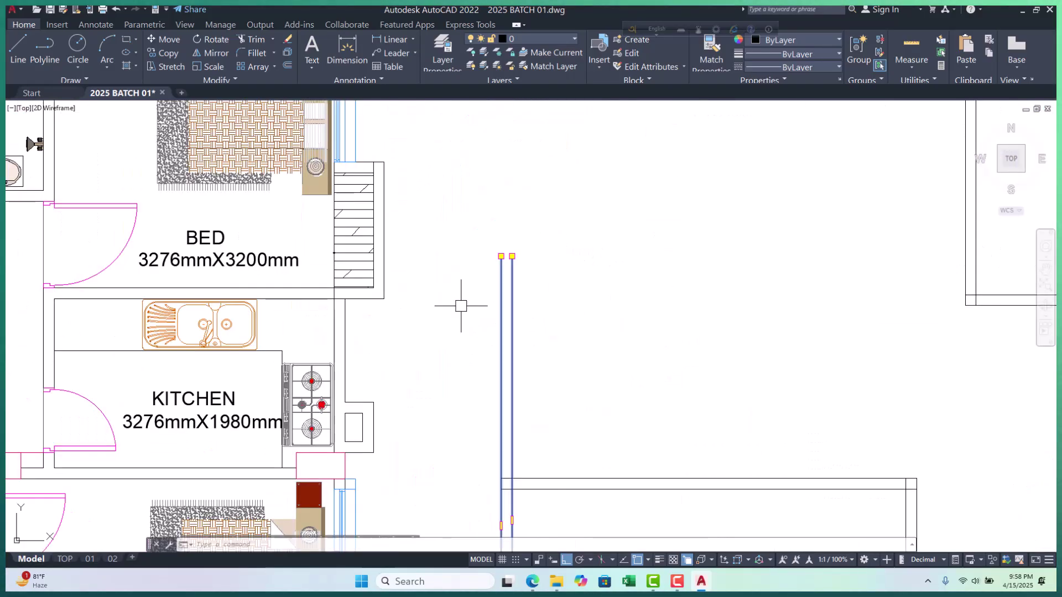
pyautogui.press('Escape')
pyautogui.press('Escape')
pyautogui.scroll(-4, 533, 297)
pyautogui.write('pl')
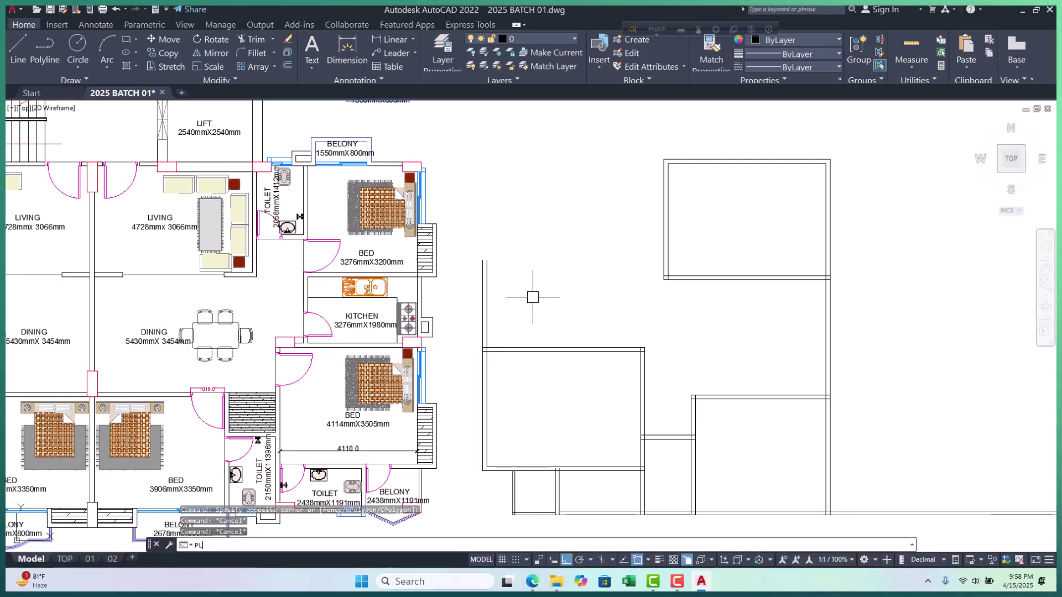
pyautogui.press('Return')
pyautogui.scroll(4, 502, 330)
pyautogui.click(465, 375)
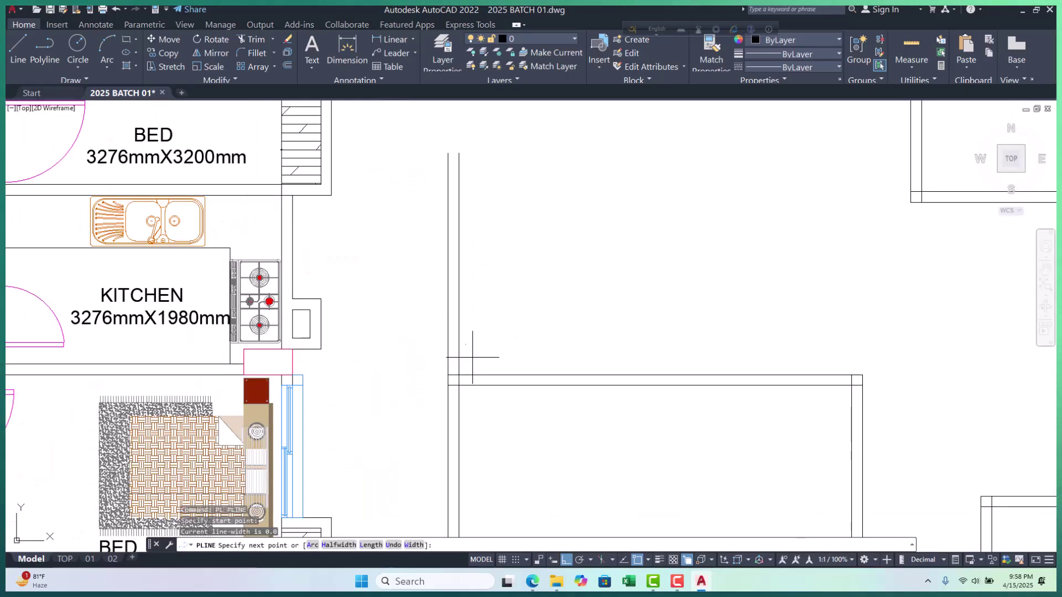
pyautogui.press('Escape')
pyautogui.press('Escape')
pyautogui.press('Escape')
# Examine the kitchen, bedroom and toilet layout of the lower-left apartment in the reference floor plan
pyautogui.scroll(-10, 459, 153)
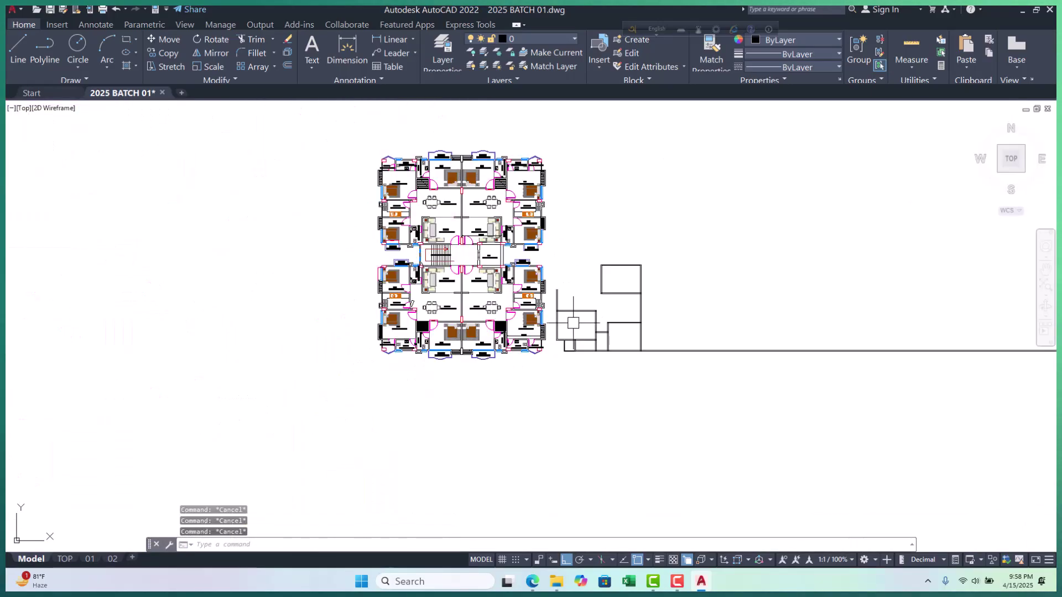
pyautogui.scroll(4, 414, 317)
pyautogui.moveTo(428, 317); pyautogui.dragTo(426, 317, button='middle')
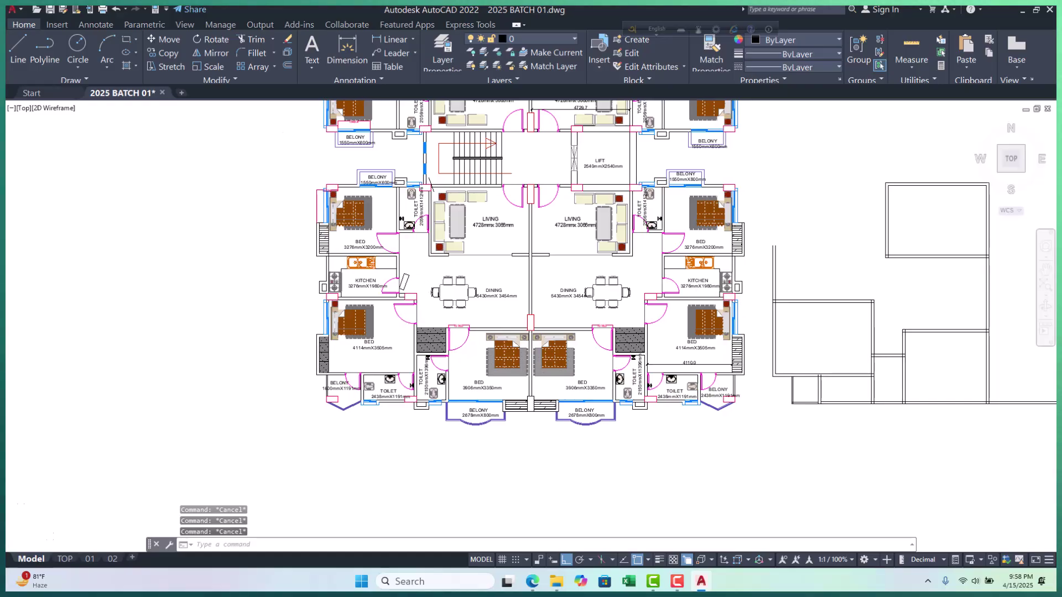
pyautogui.scroll(6, 396, 266)
pyautogui.scroll(-4, 413, 316)
pyautogui.scroll(3, 432, 263)
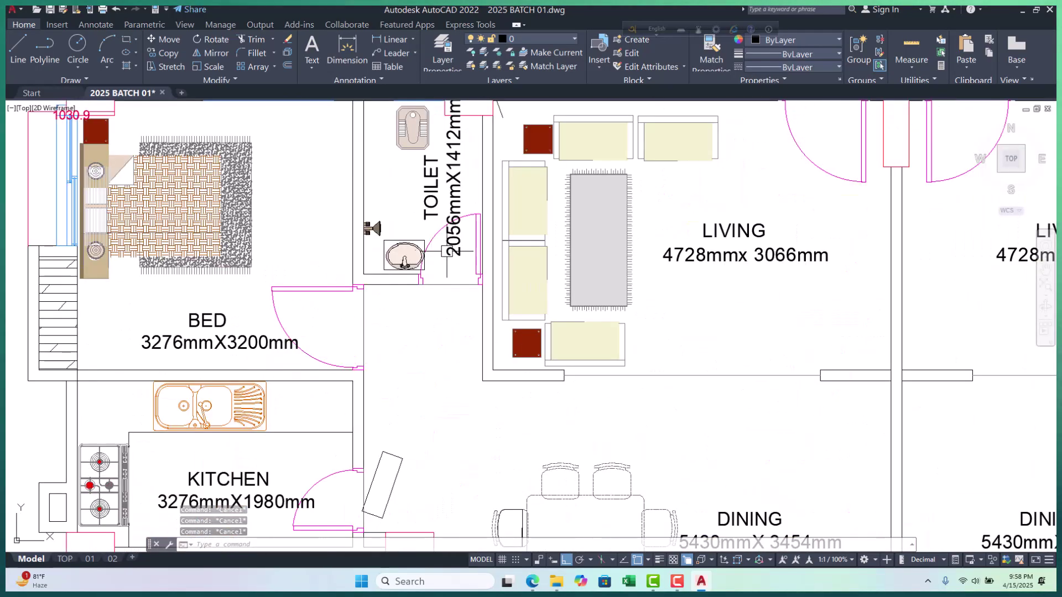
# Erase the leftover object at the free upper end of the redrawn left room's left double wall
pyautogui.scroll(-1, 440, 255)
pyautogui.scroll(2, 437, 238)
pyautogui.scroll(-5, 443, 238)
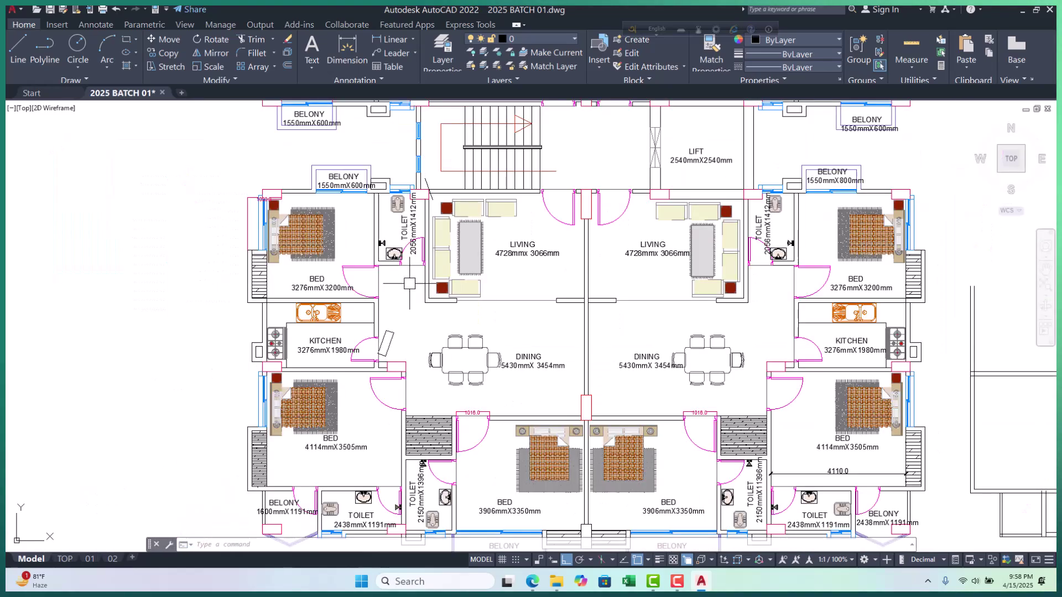
pyautogui.scroll(4, 741, 326)
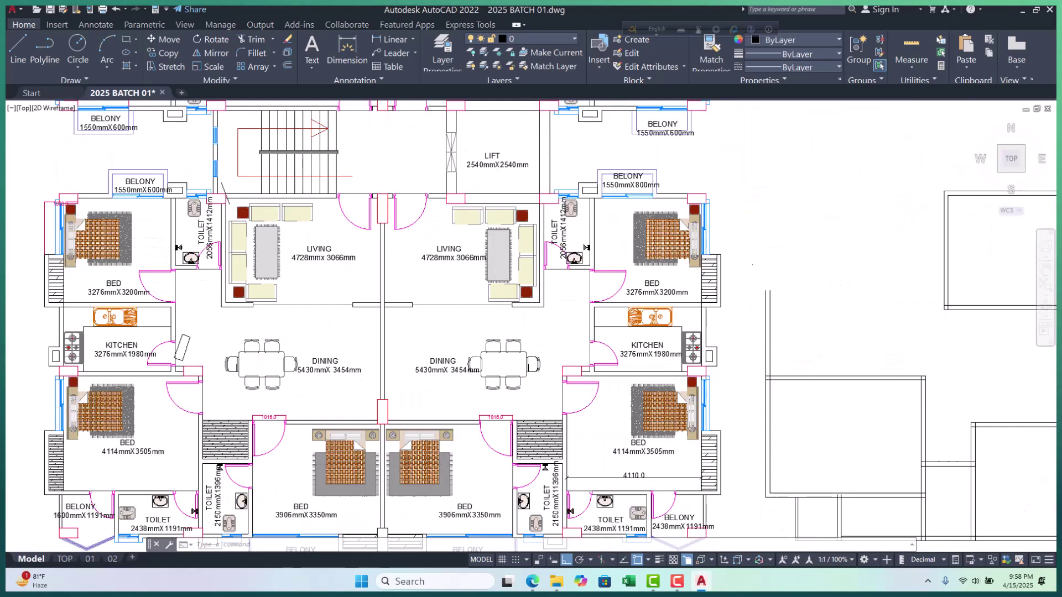
pyautogui.click(754, 257)
pyautogui.click(820, 447)
pyautogui.write('e')
pyautogui.press('Return')
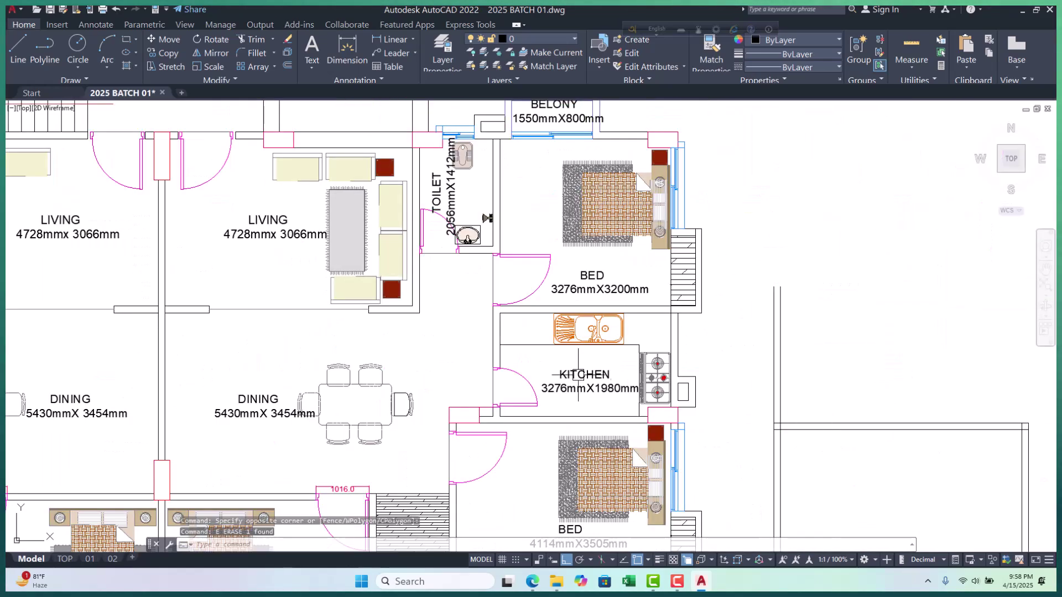
# Draw a polyline down the upper-right room's outer left edge, from its upper-left to its lower-left corner
pyautogui.scroll(-4, 398, 348)
pyautogui.scroll(4, 801, 287)
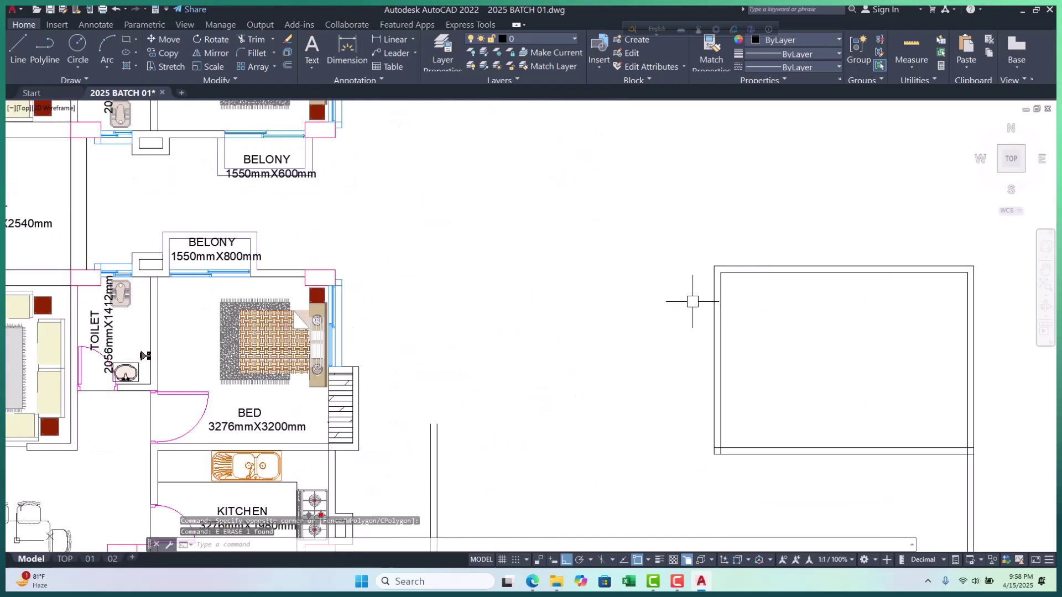
pyautogui.click(714, 298)
pyautogui.press('Escape')
pyautogui.press('Escape')
pyautogui.press('Escape')
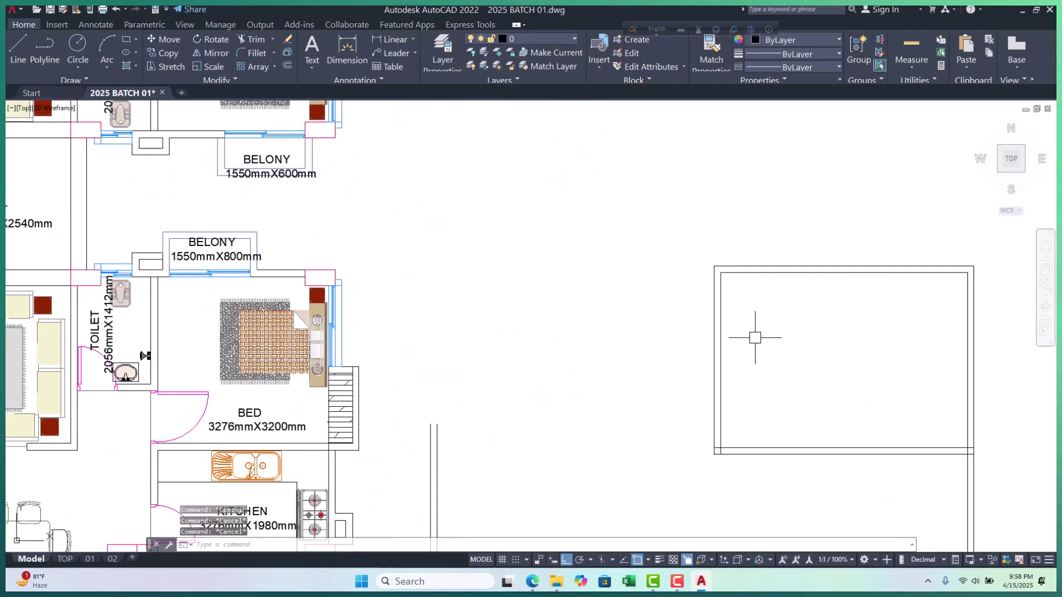
pyautogui.write('PL')
pyautogui.press('Return')
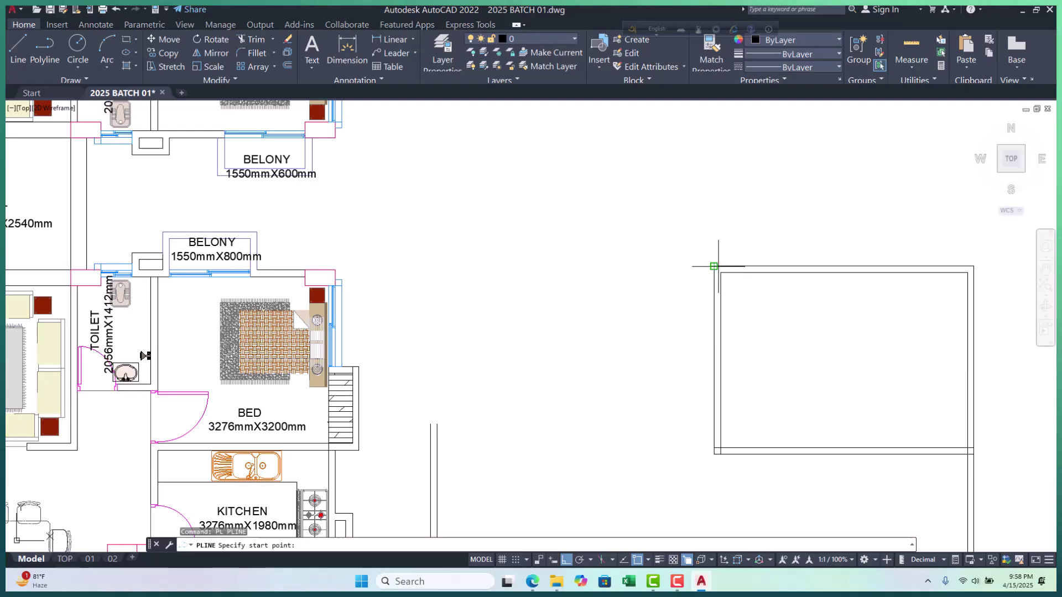
pyautogui.click(714, 266)
pyautogui.press('Escape')
pyautogui.press('Escape')
pyautogui.press('Escape')
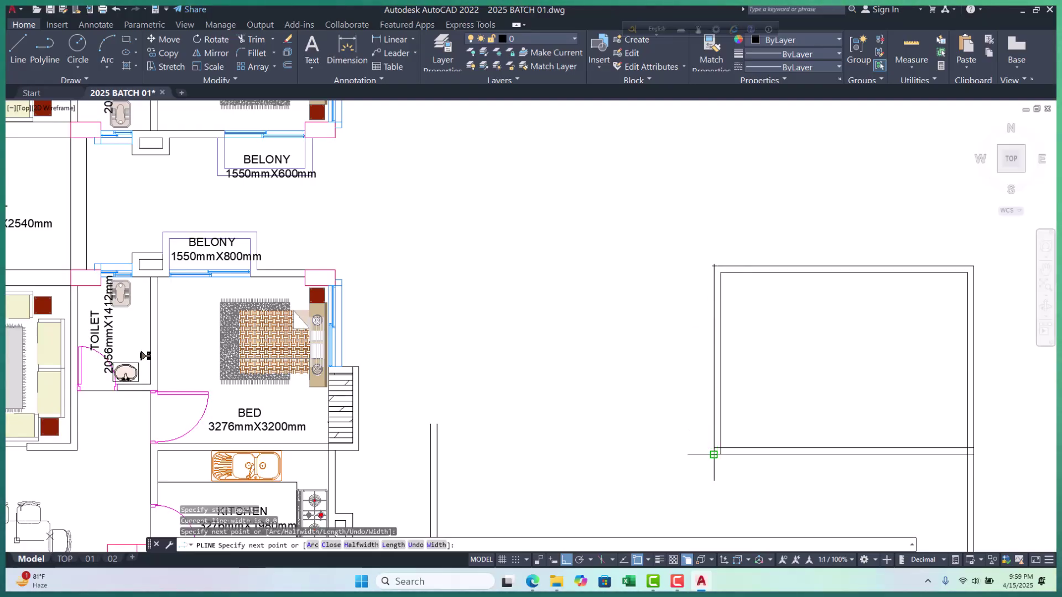
# Offset the polyline on the upper-right room's outer left edge by 1410 mm to the left for the toilet width
pyautogui.scroll(-6, 663, 387)
pyautogui.scroll(4, 399, 386)
pyautogui.scroll(4, 360, 358)
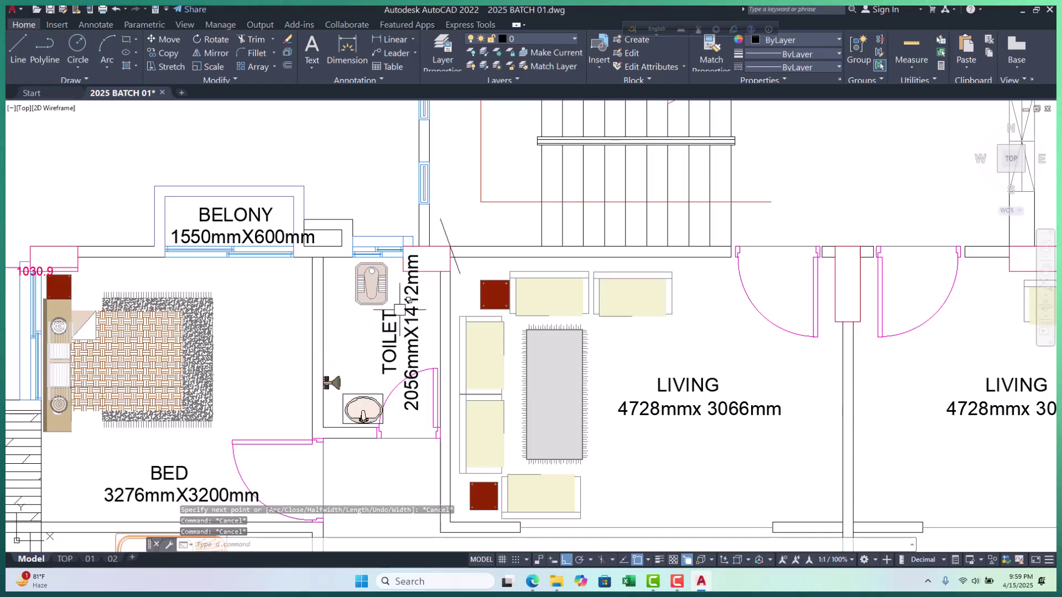
pyautogui.scroll(-5, 399, 309)
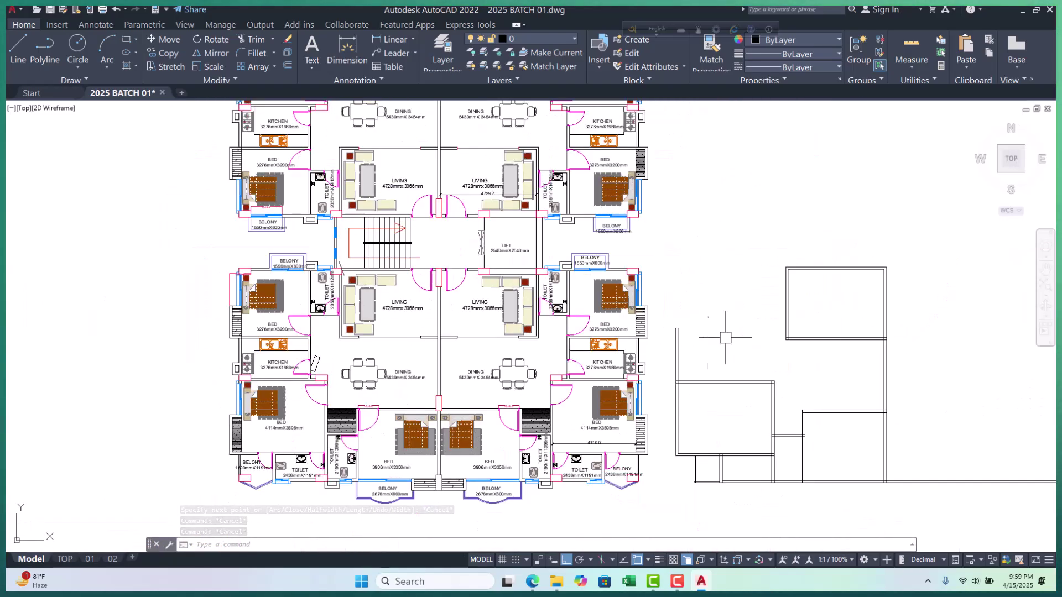
pyautogui.scroll(4, 801, 294)
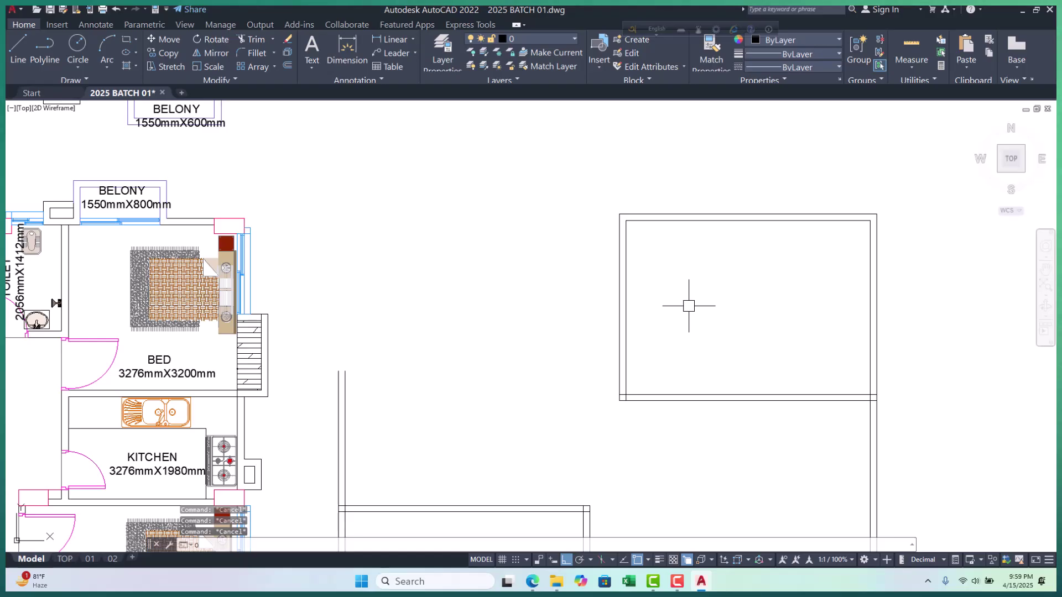
pyautogui.write('o')
pyautogui.press('Return')
pyautogui.write('1410')
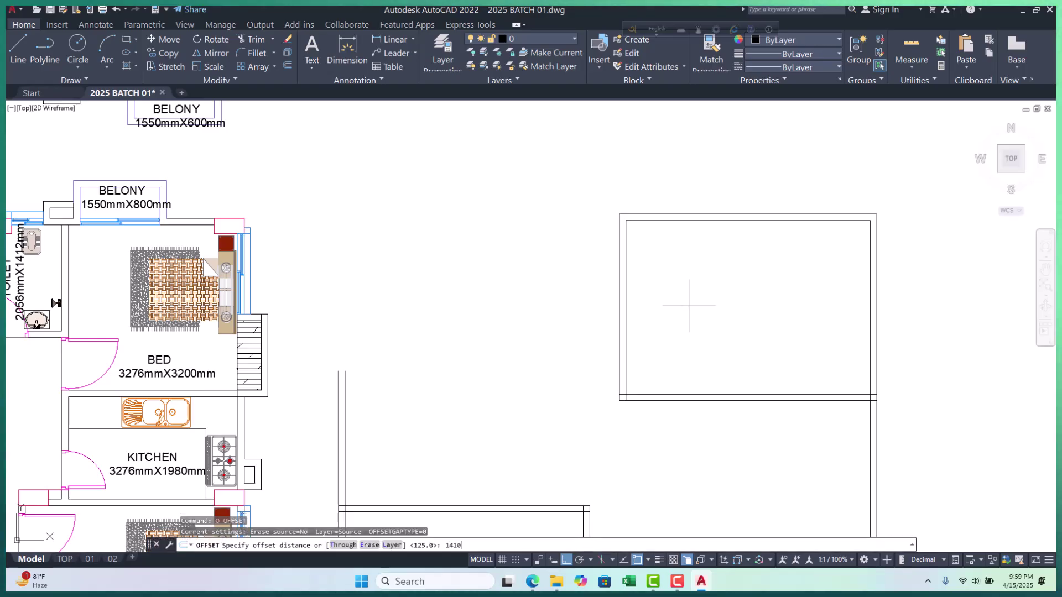
pyautogui.press('Return')
pyautogui.click(621, 269)
pyautogui.click(480, 276)
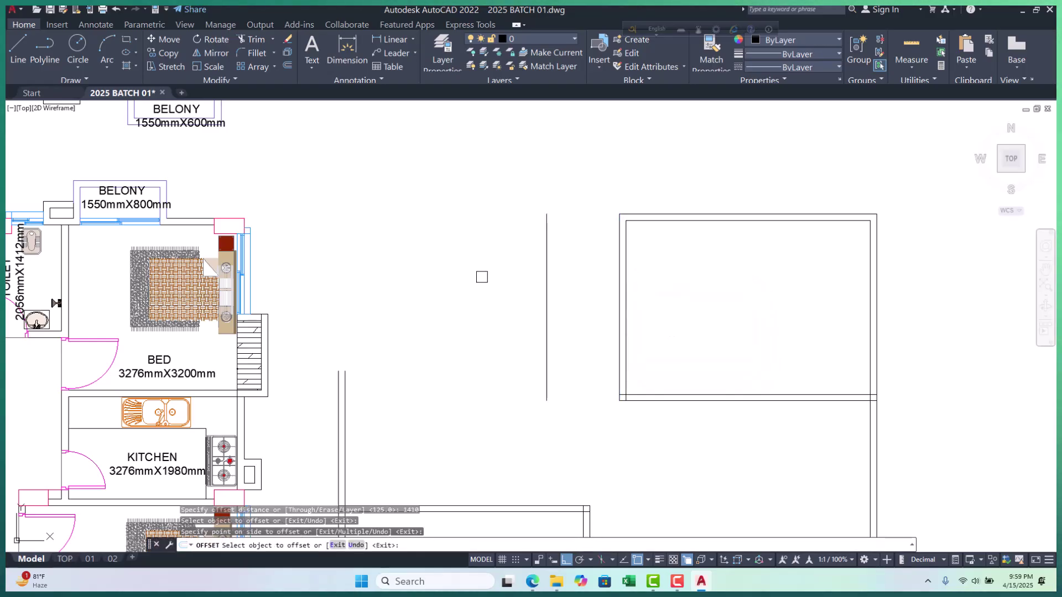
pyautogui.press('Return')
# Offset the toilet's new left wall line by 125 mm outward to form a double wall
pyautogui.press('Return')
pyautogui.write('12')
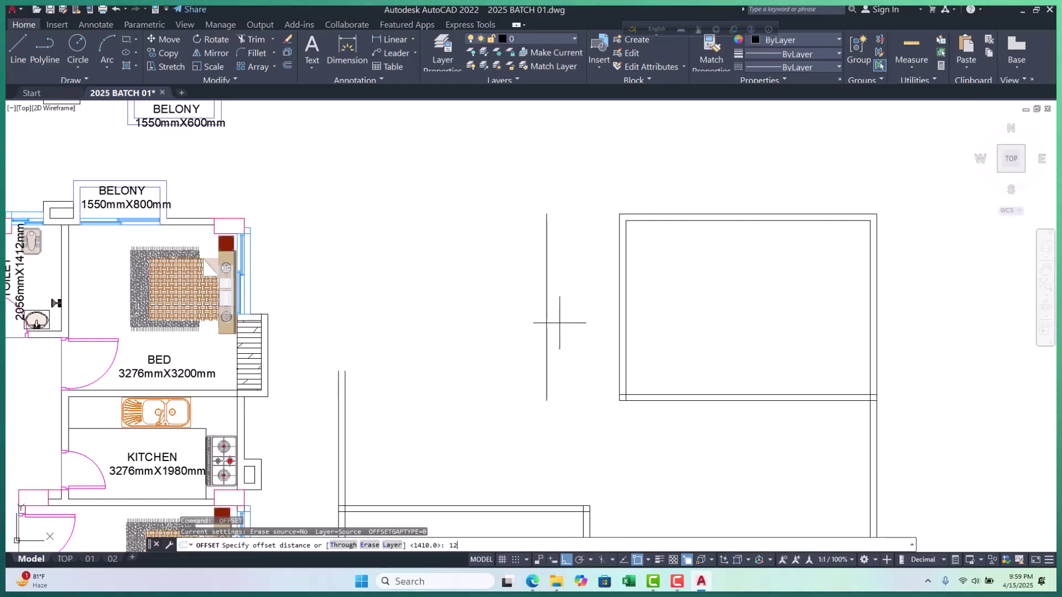
pyautogui.write('5')
pyautogui.press('Return')
pyautogui.click(548, 305)
pyautogui.click(446, 305)
pyautogui.press('Escape')
pyautogui.press('Escape')
pyautogui.press('Escape')
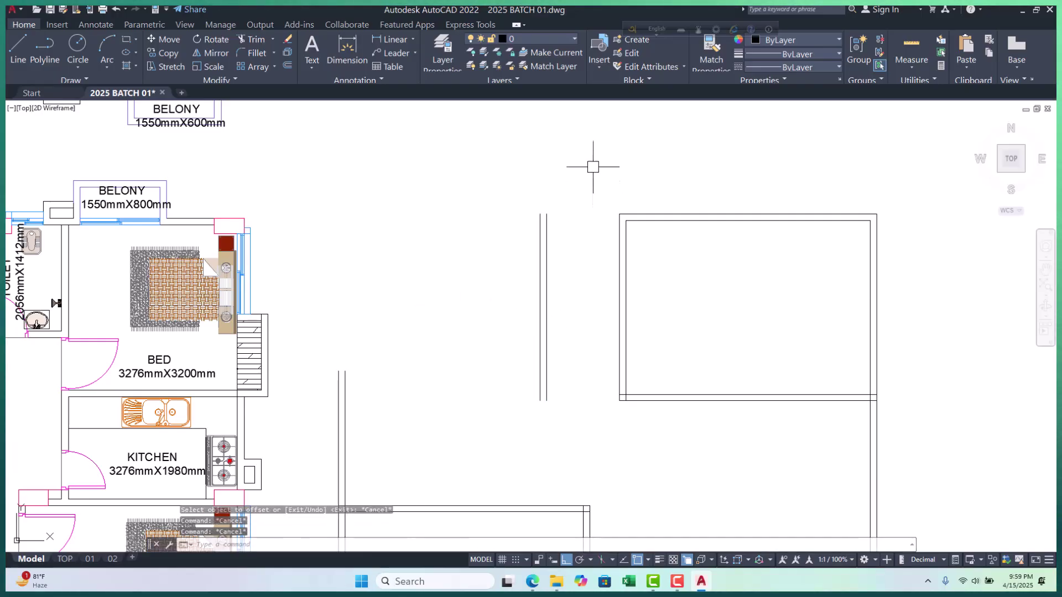
# Erase the helper polyline lying on the upper-right room's outer left edge
pyautogui.click(593, 167)
pyautogui.click(624, 435)
pyautogui.write('e')
pyautogui.press('Return')
pyautogui.scroll(4, 560, 194)
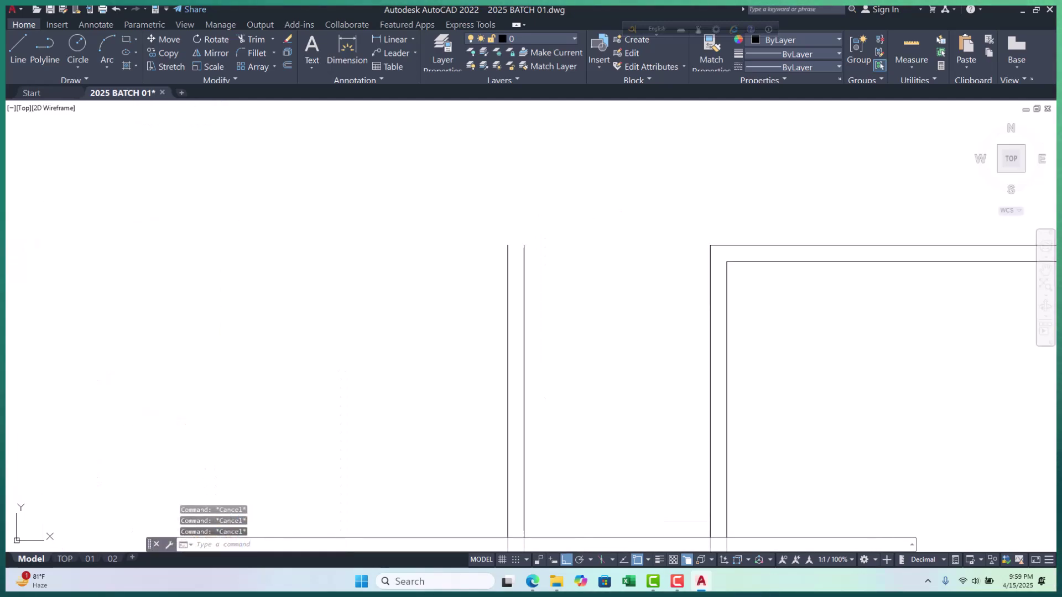
pyautogui.press('Escape')
pyautogui.press('Escape')
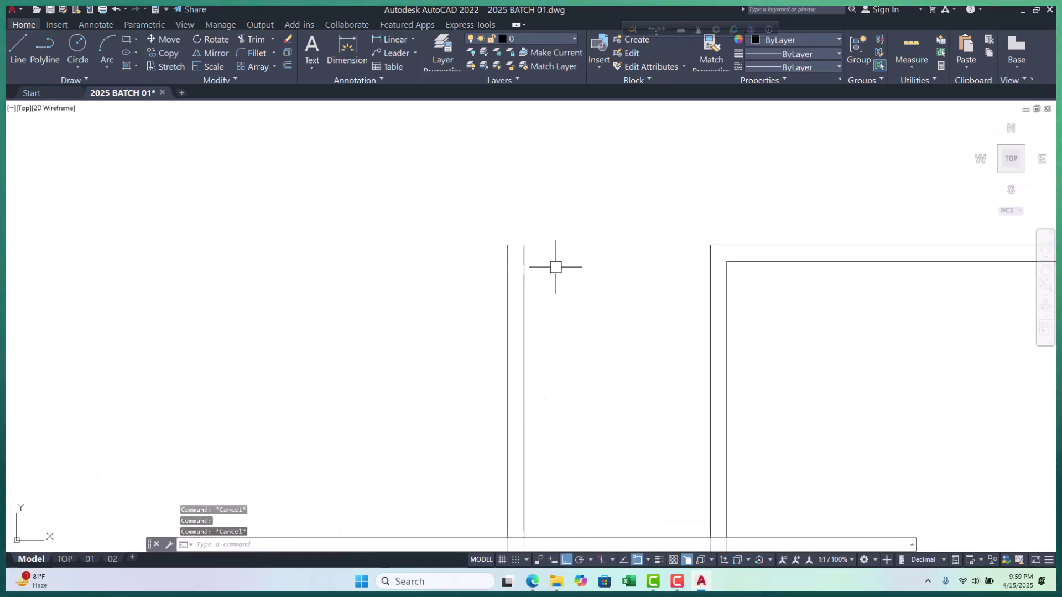
# Draw a horizontal polyline from the top of the toilet's outer left wall line to the upper-right room's upper-left corner
pyautogui.write('pl')
pyautogui.press('Return')
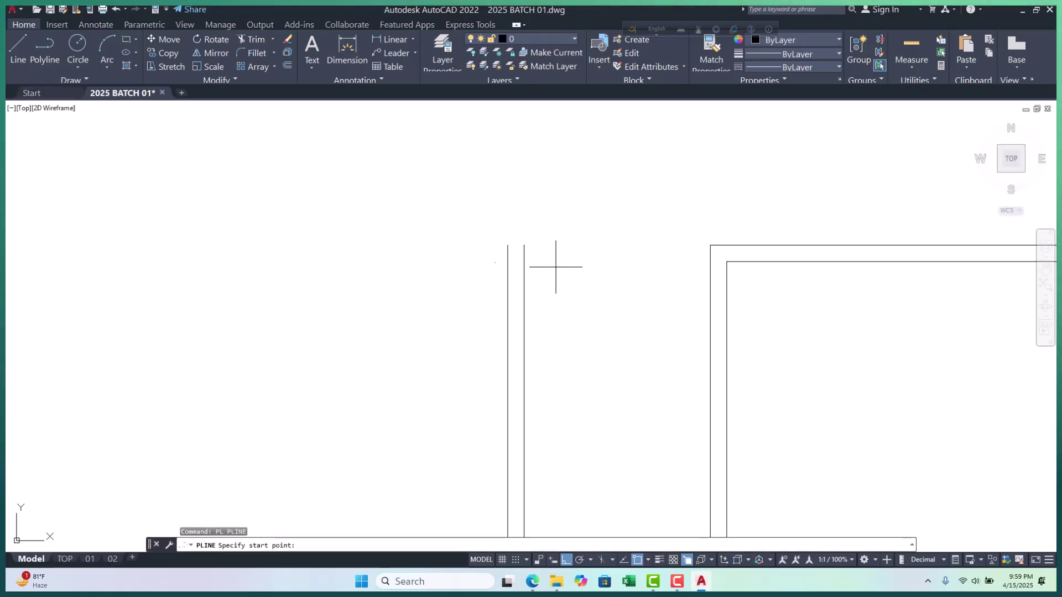
pyautogui.click(508, 245)
pyautogui.click(710, 245)
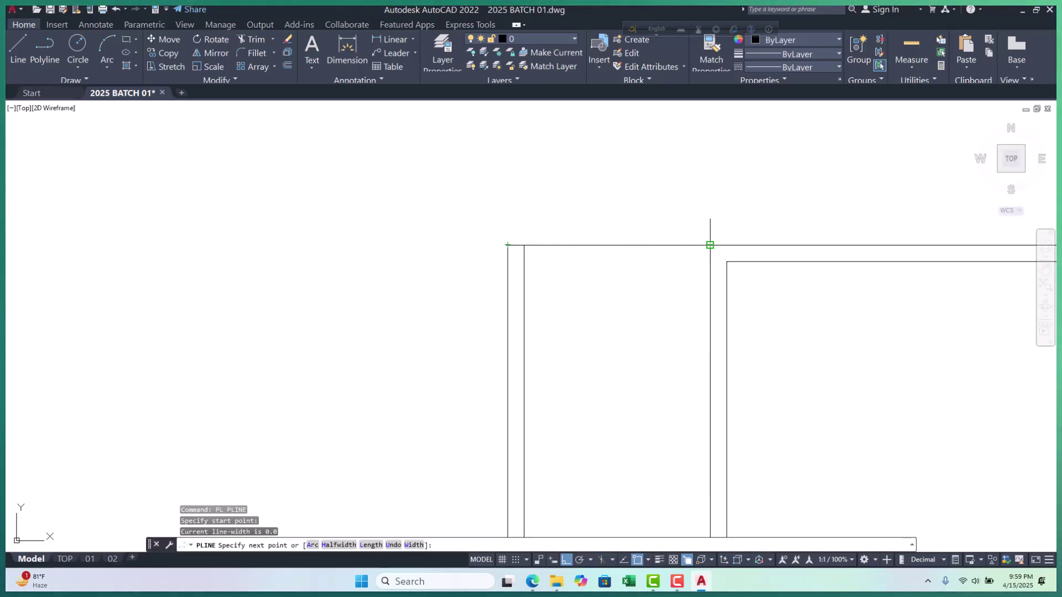
pyautogui.press('Escape')
# Offset the toilet's top wall line by 125 mm downward to form a double wall
pyautogui.write('o')
pyautogui.press('Return')
pyautogui.write('125')
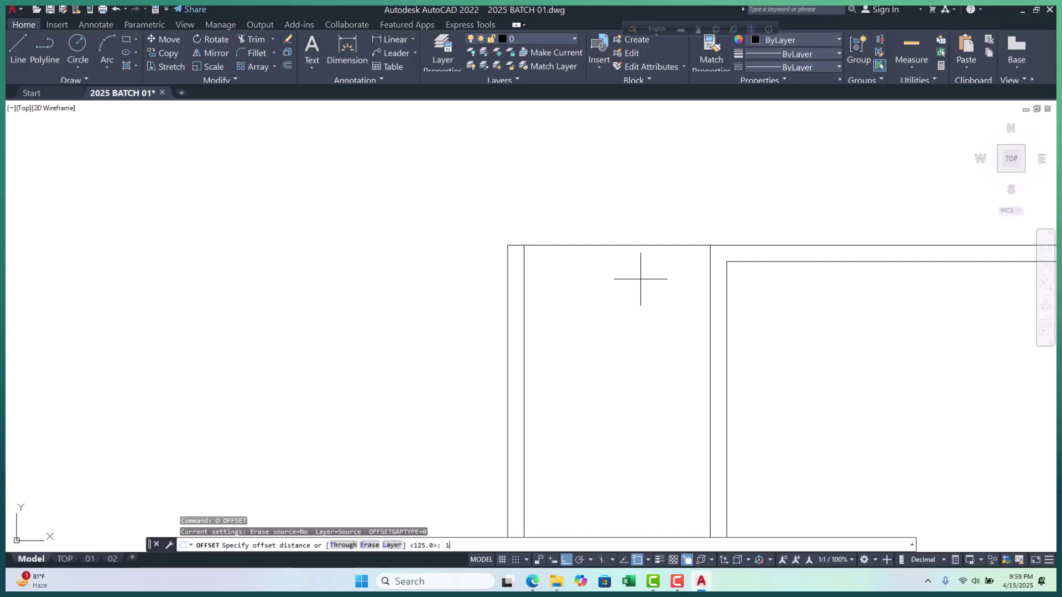
pyautogui.press('Return')
pyautogui.click(631, 246)
pyautogui.click(633, 289)
pyautogui.press('Escape')
pyautogui.press('Escape')
pyautogui.press('Escape')
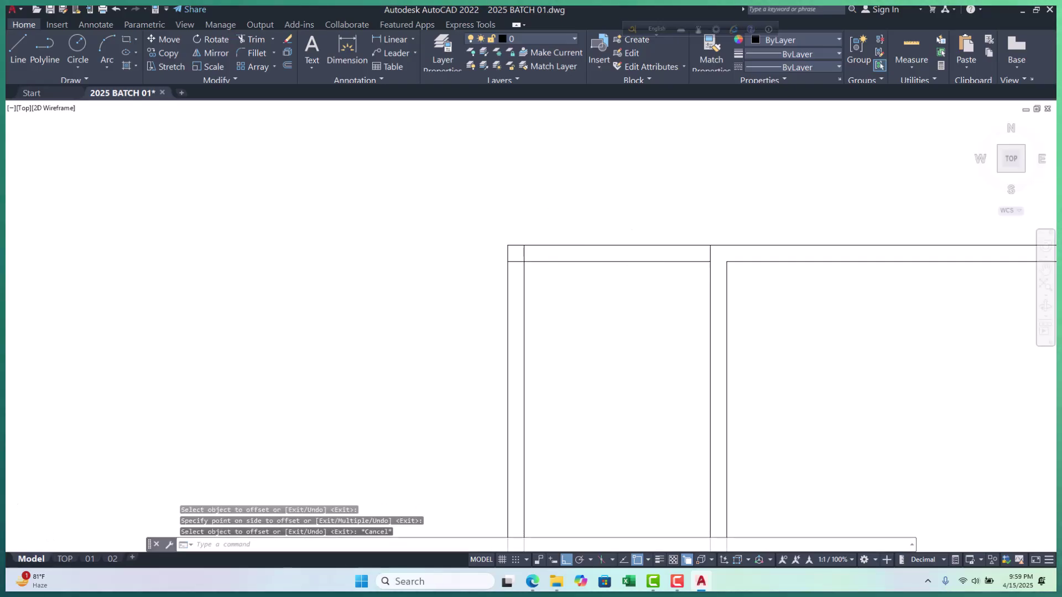
# Examine the toilet, bedroom and kitchen layout with its dimensions in the lower-left apartment of the reference plan
pyautogui.scroll(-5, 653, 303)
pyautogui.scroll(2, 601, 302)
pyautogui.scroll(4, 350, 256)
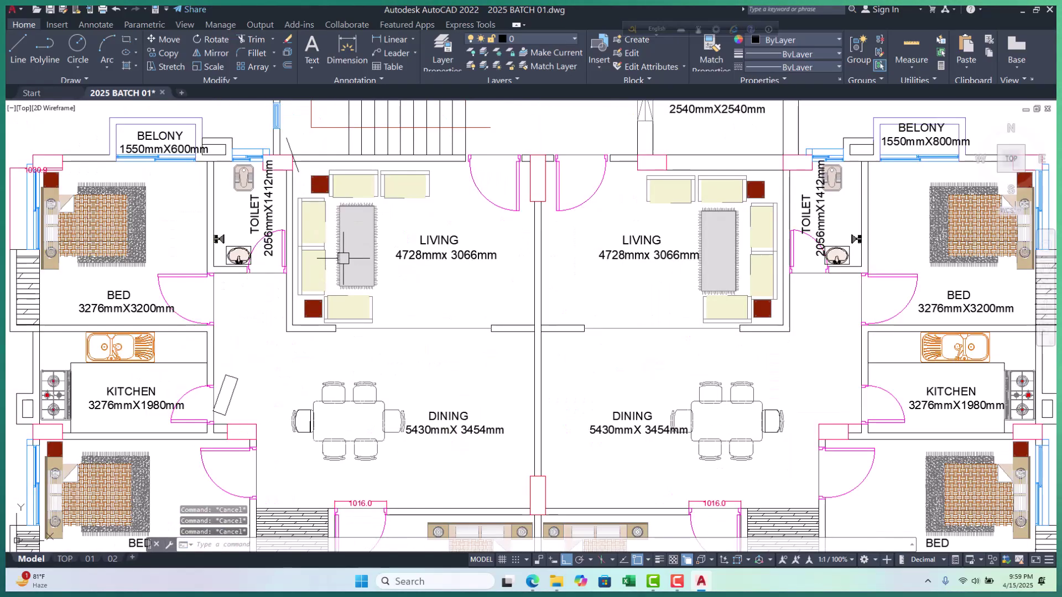
pyautogui.scroll(-1, 226, 252)
pyautogui.scroll(-2, 329, 292)
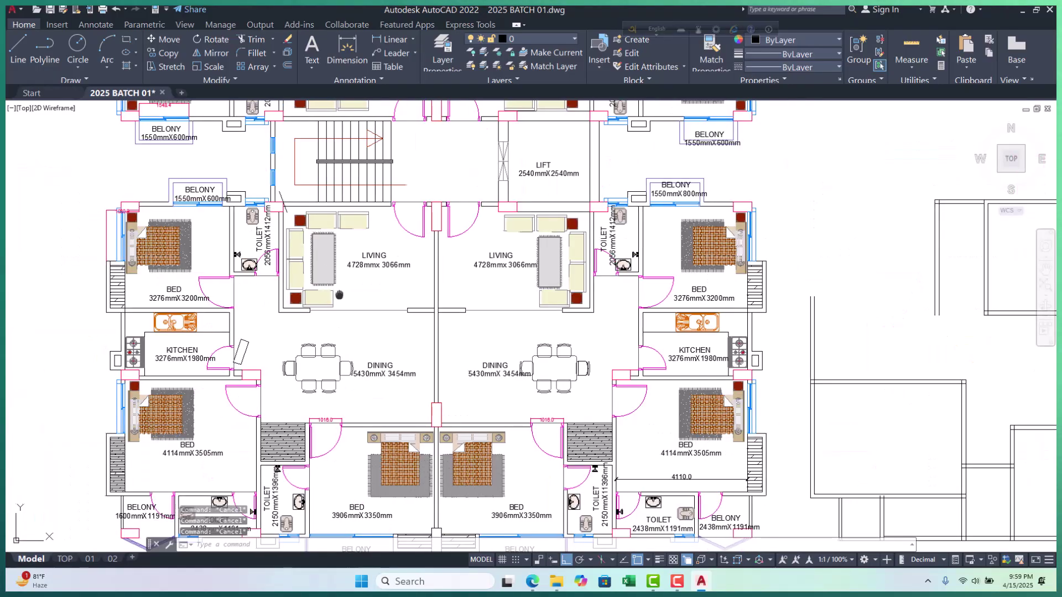
pyautogui.scroll(2, 158, 287)
pyautogui.scroll(-3, 144, 271)
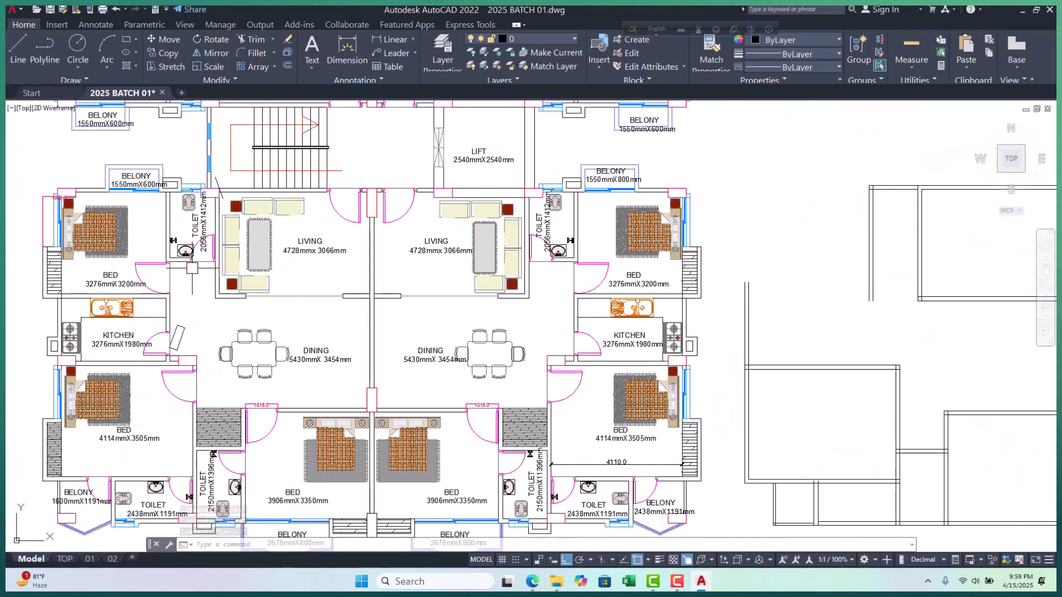
pyautogui.scroll(-1, 398, 295)
pyautogui.scroll(-2, 512, 266)
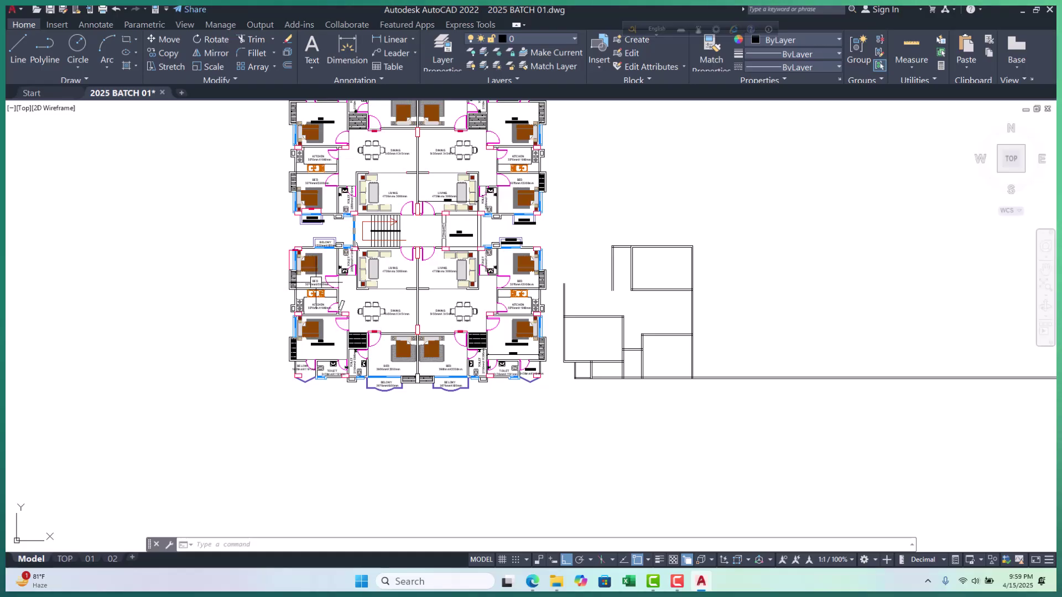
pyautogui.scroll(4, 308, 284)
pyautogui.scroll(2, 275, 239)
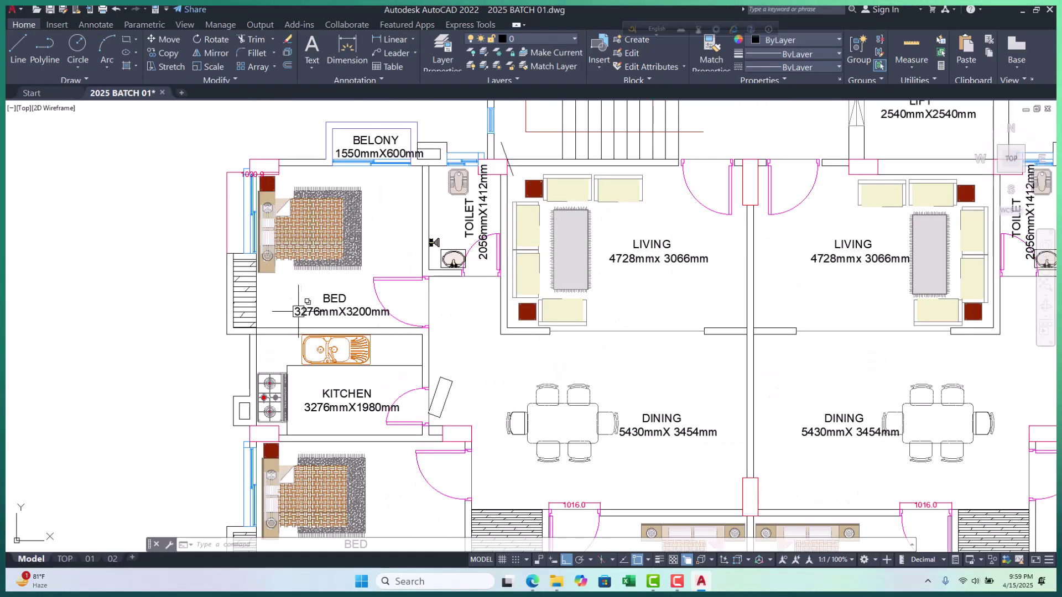
pyautogui.scroll(-7, 346, 240)
pyautogui.scroll(3, 302, 277)
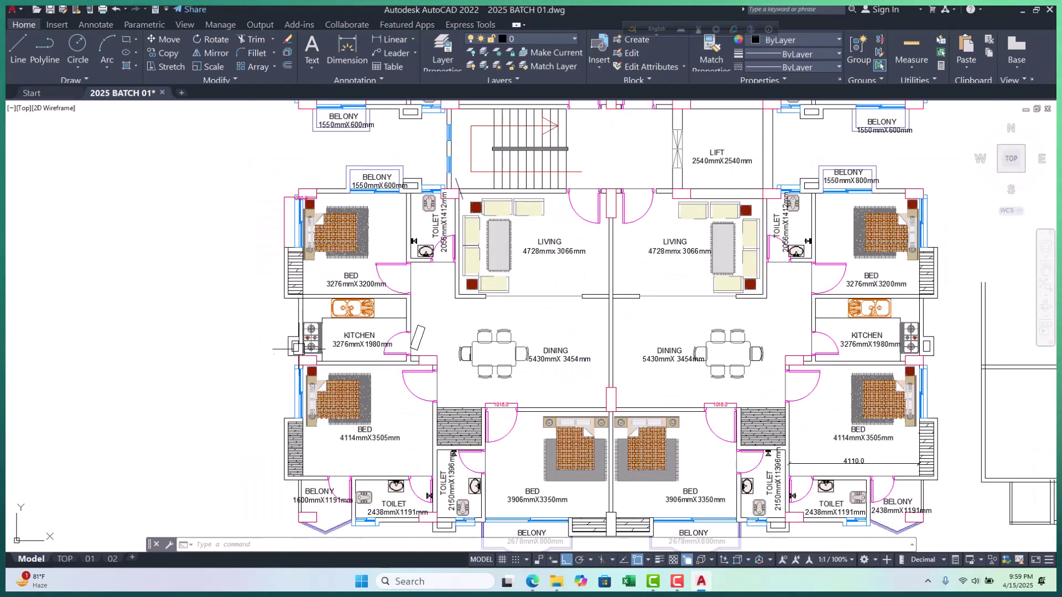
pyautogui.scroll(-1, 282, 313)
pyautogui.scroll(-1, 282, 314)
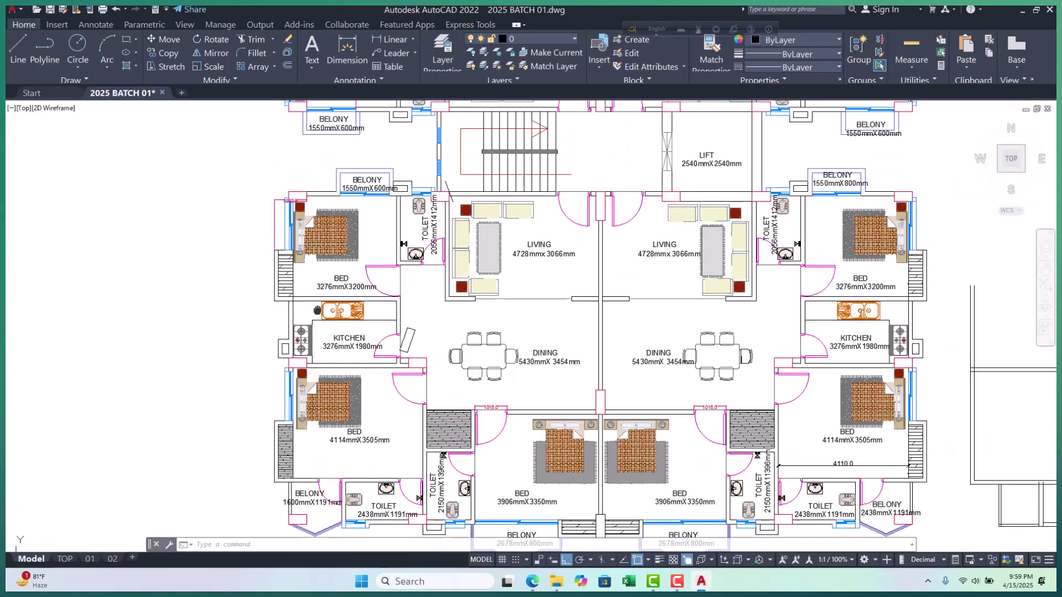
pyautogui.scroll(4, 297, 244)
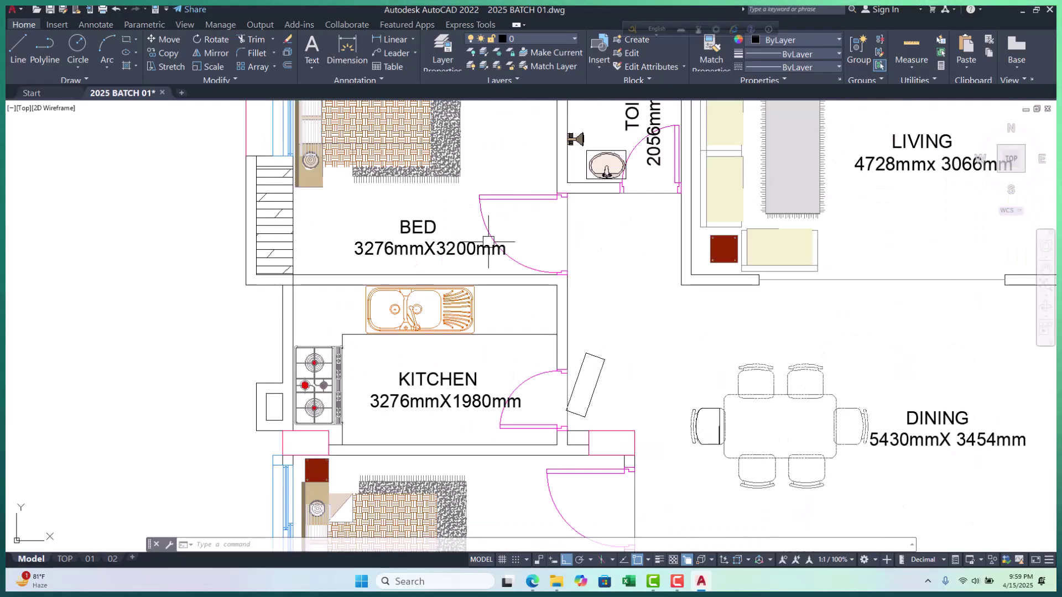
# Draw a vertical polyline from the redrawn left room's inner lower-left corner up past the top wall of the upper-right room
pyautogui.scroll(-6, 423, 190)
pyautogui.moveTo(493, 266); pyautogui.dragTo(332, 253, button='middle')
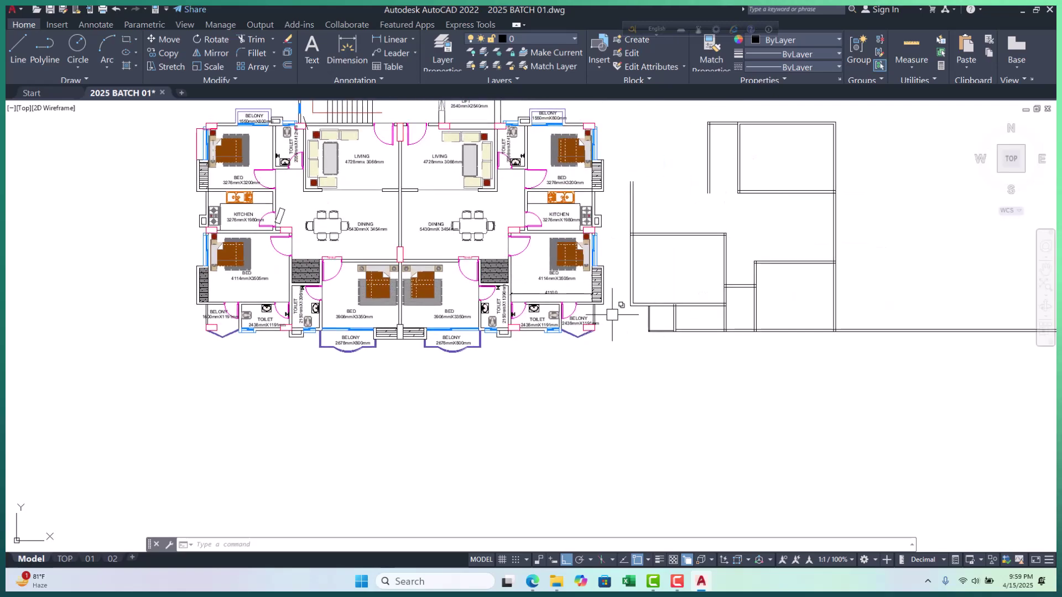
pyautogui.scroll(4, 630, 307)
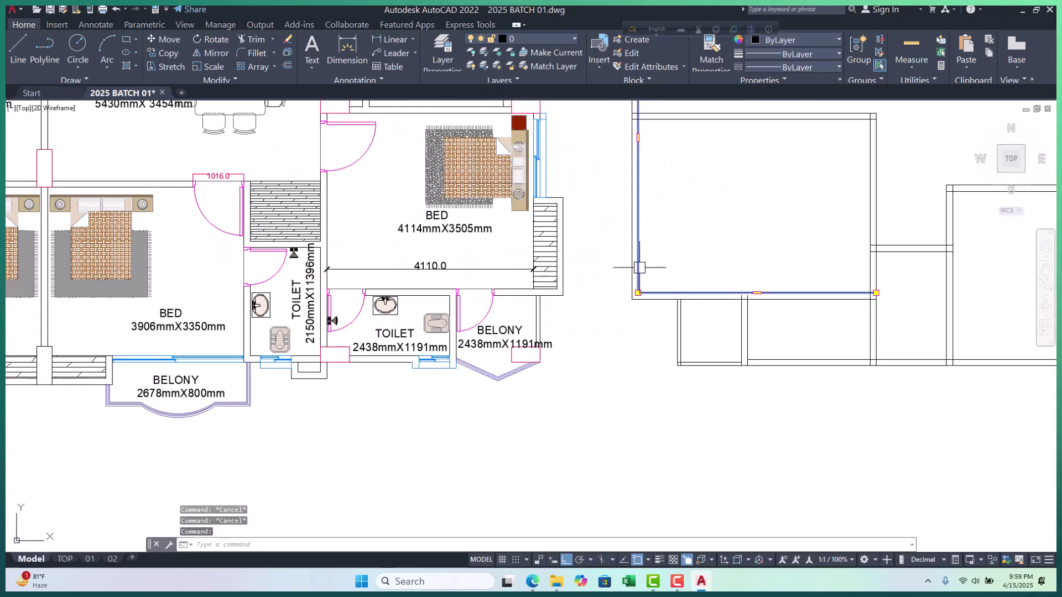
pyautogui.scroll(-4, 656, 267)
pyautogui.moveTo(675, 316); pyautogui.dragTo(615, 311, button='middle')
pyautogui.scroll(2, 621, 313)
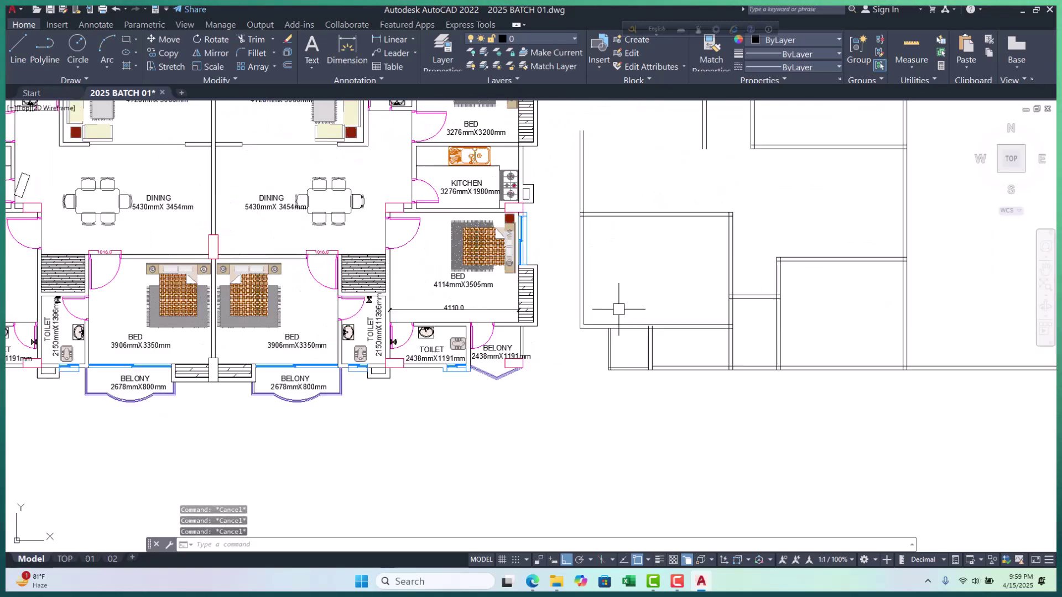
pyautogui.write('pl')
pyautogui.press('Return')
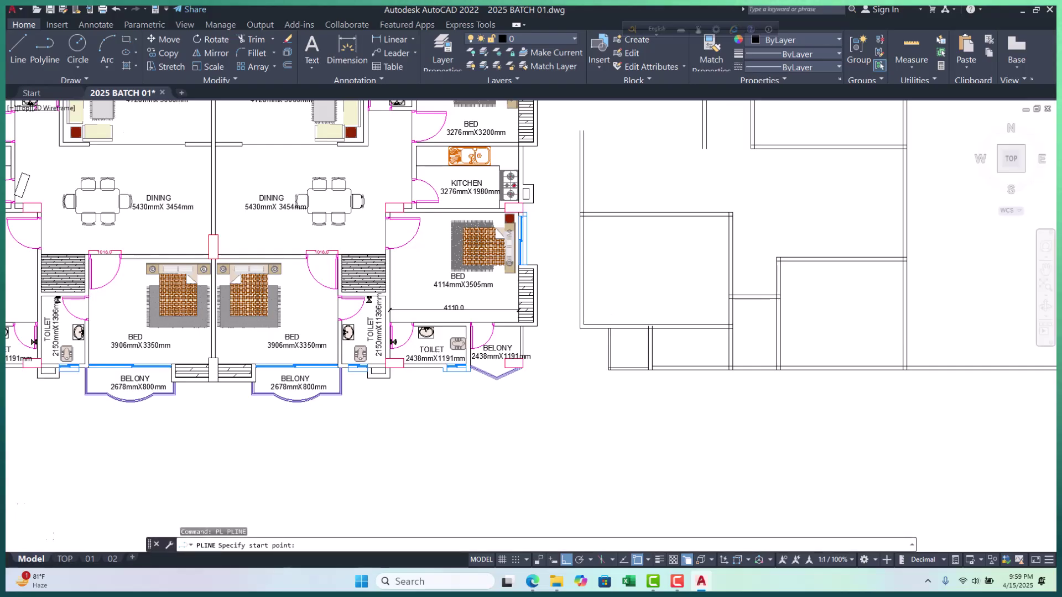
pyautogui.scroll(4, 581, 318)
pyautogui.click(587, 333)
pyautogui.scroll(-5, 587, 334)
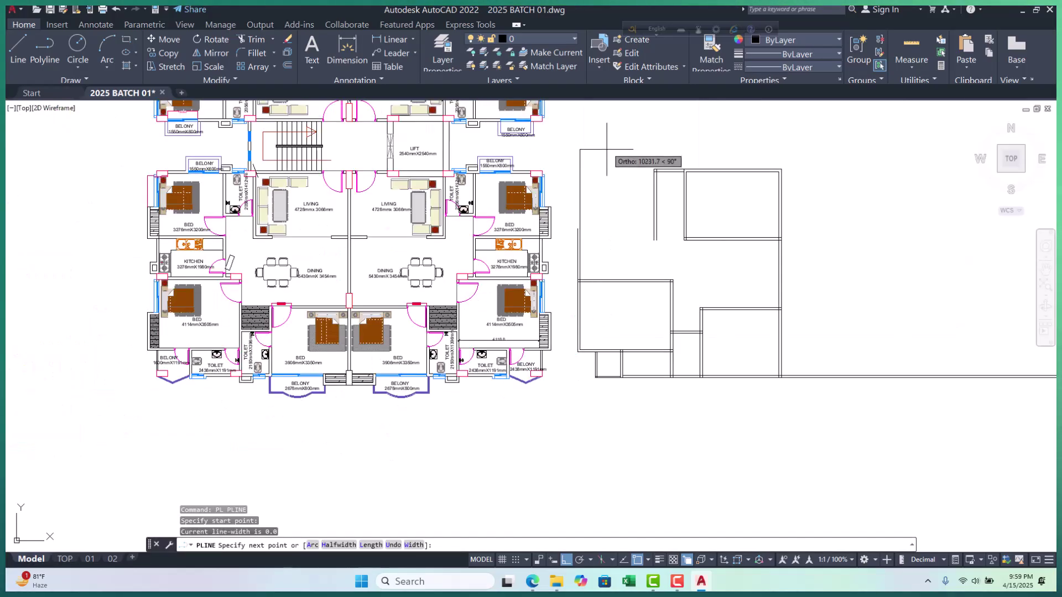
pyautogui.press('Escape')
pyautogui.press('Escape')
# Offset the outer left vertical line by 500 mm toward the inside of the redrawn plan
pyautogui.write('o')
pyautogui.press('Return')
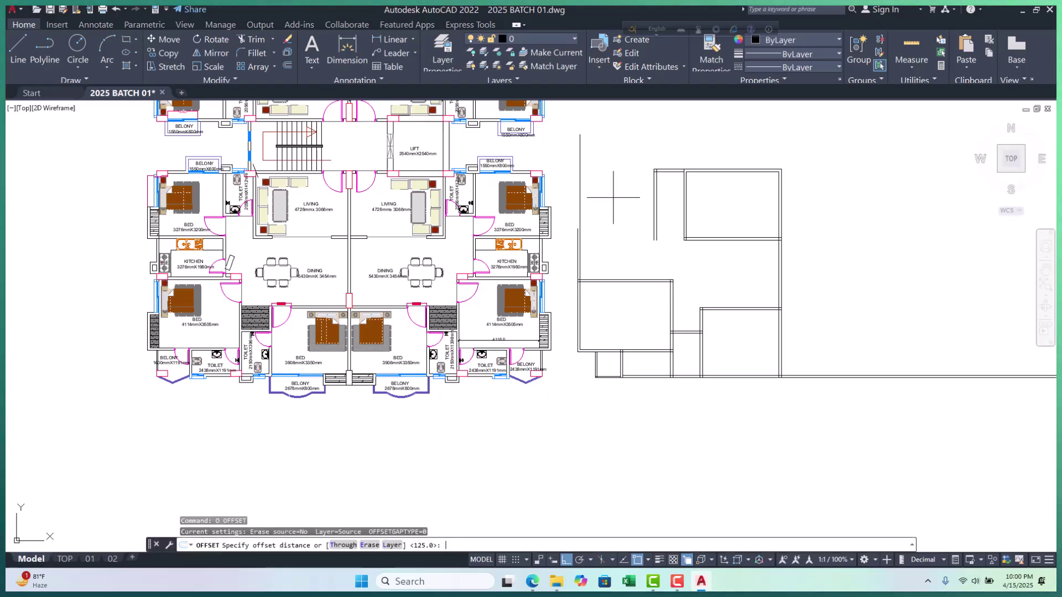
pyautogui.write('500')
pyautogui.press('Return')
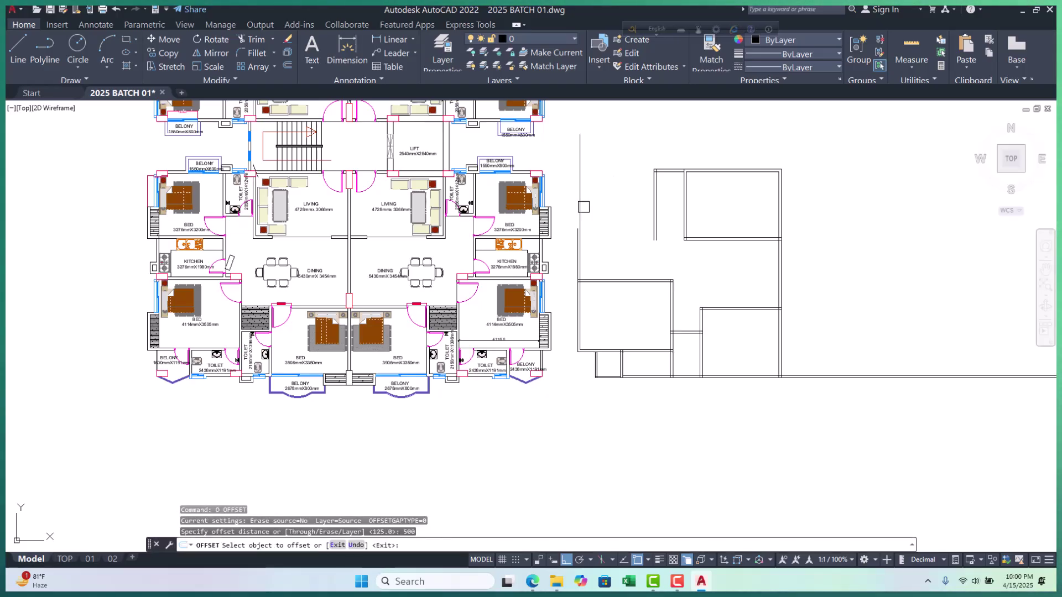
pyautogui.scroll(2, 572, 200)
pyautogui.click(585, 199)
pyautogui.click(635, 201)
pyautogui.press('Escape')
pyautogui.press('Escape')
pyautogui.press('Escape')
pyautogui.press('Escape')
pyautogui.scroll(-4, 606, 221)
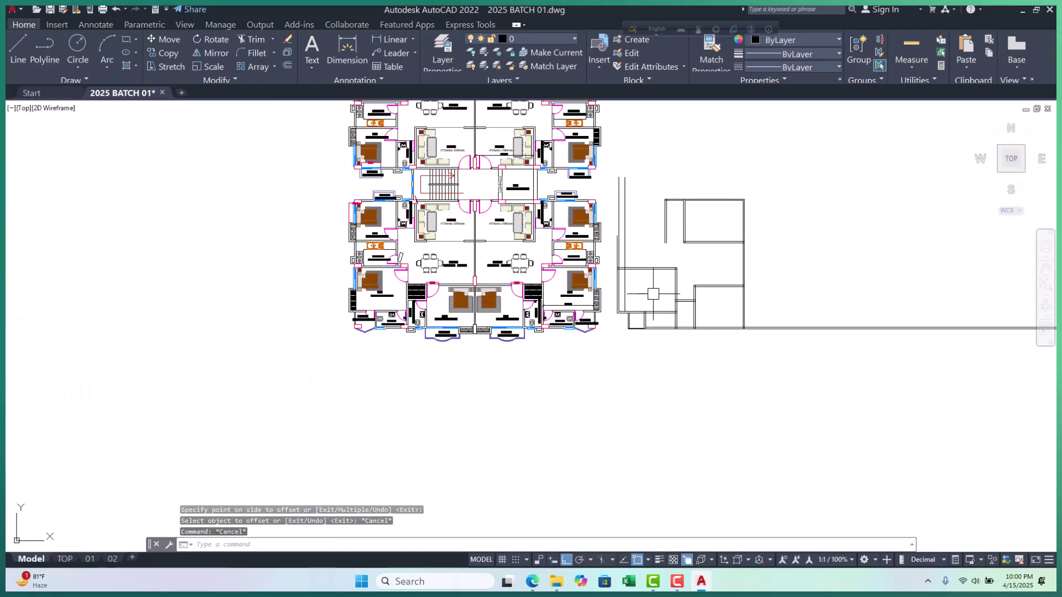
# Examine the outer wall and window beside the 3276 x 3200 mm bedroom in the reference plan
pyautogui.scroll(4, 617, 286)
pyautogui.scroll(-4, 586, 273)
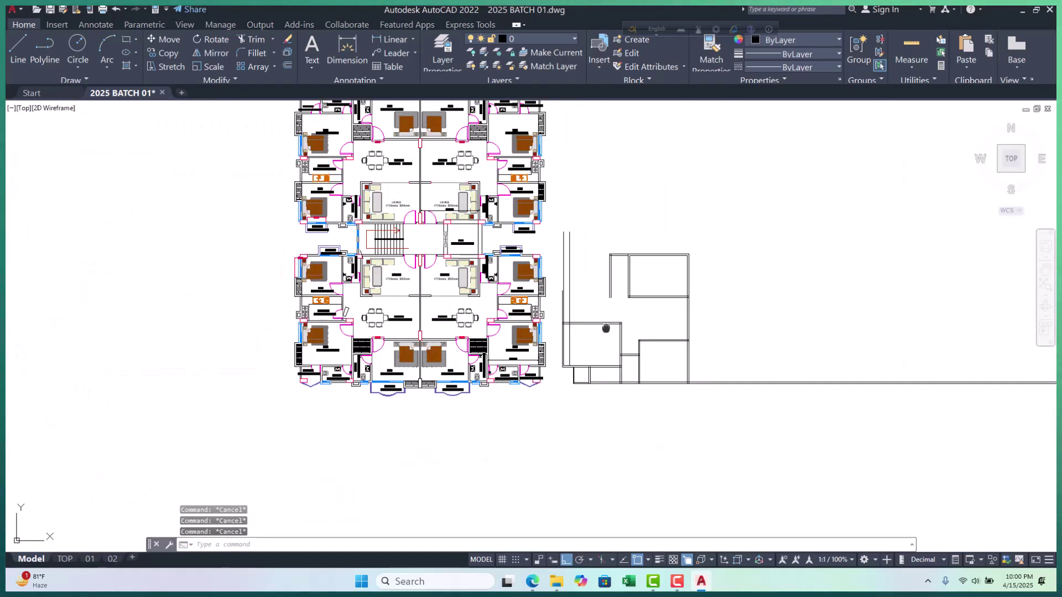
pyautogui.scroll(4, 320, 256)
pyautogui.scroll(3, 412, 254)
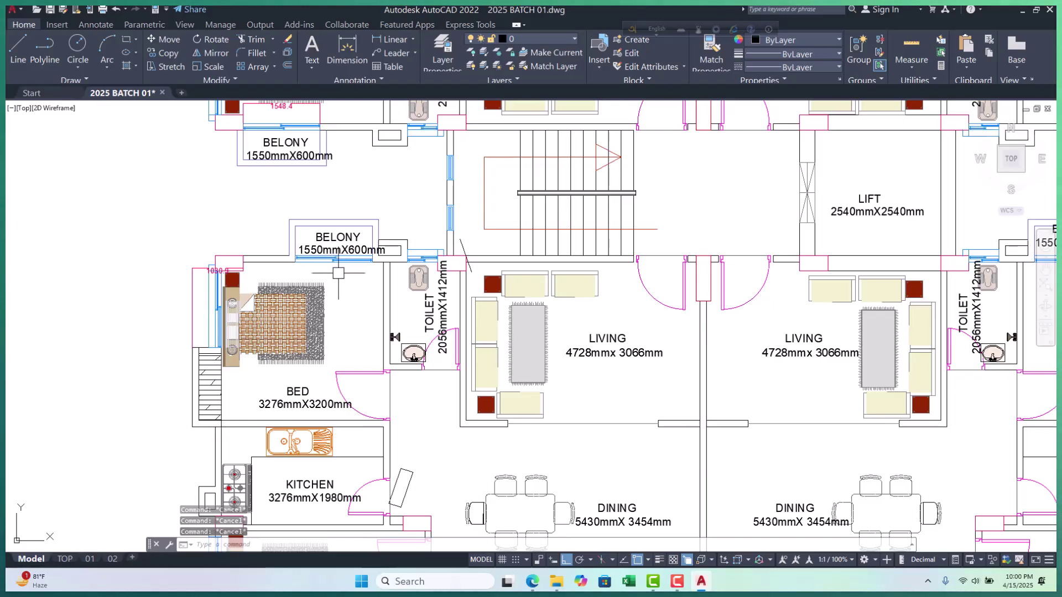
pyautogui.scroll(-5, 387, 269)
pyautogui.scroll(7, 304, 169)
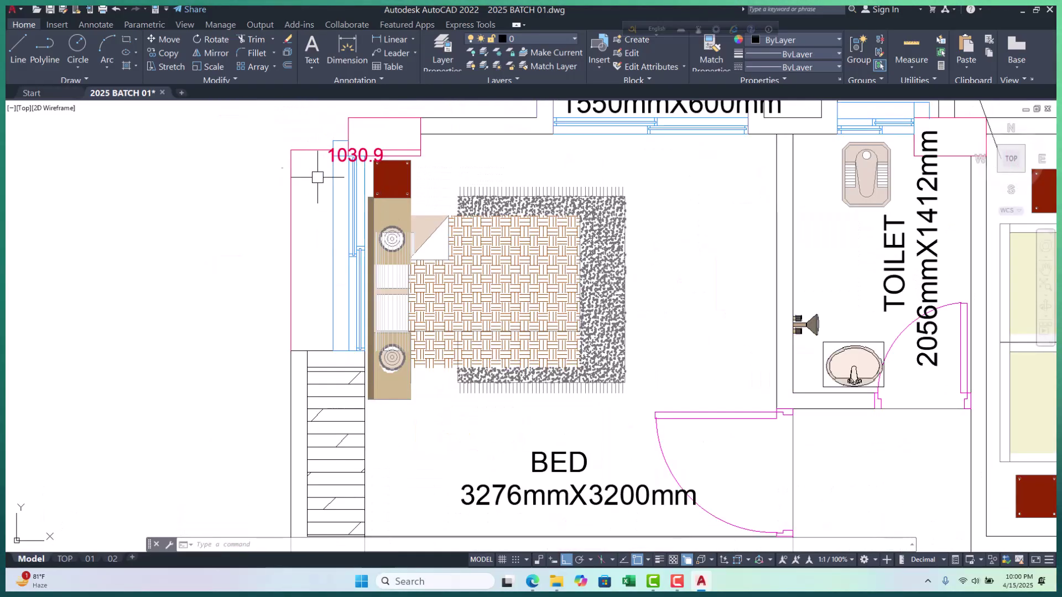
pyautogui.scroll(-2, 326, 224)
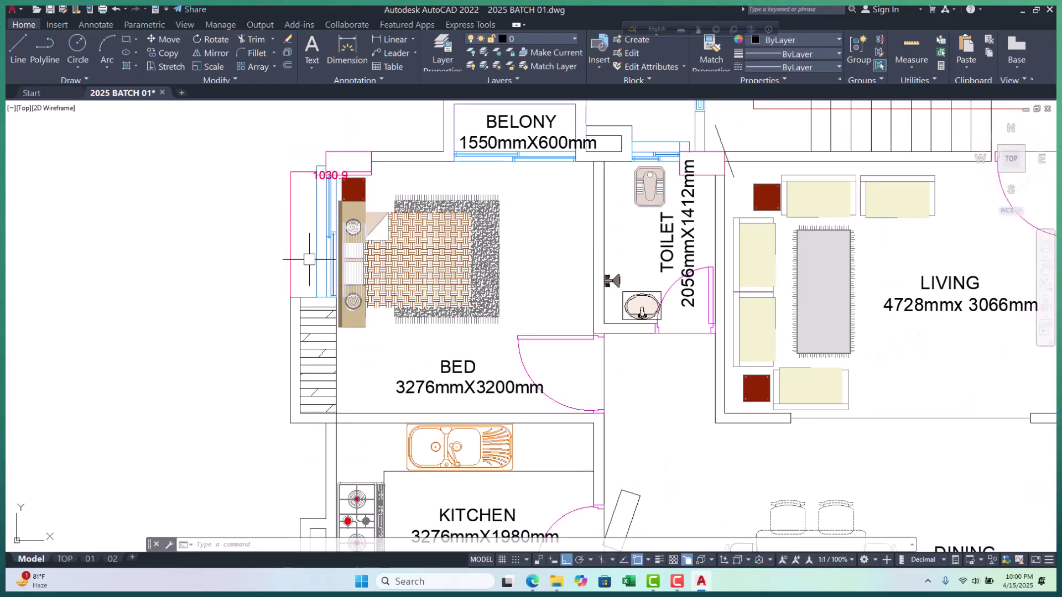
pyautogui.moveTo(331, 211); pyautogui.dragTo(309, 213, button='middle')
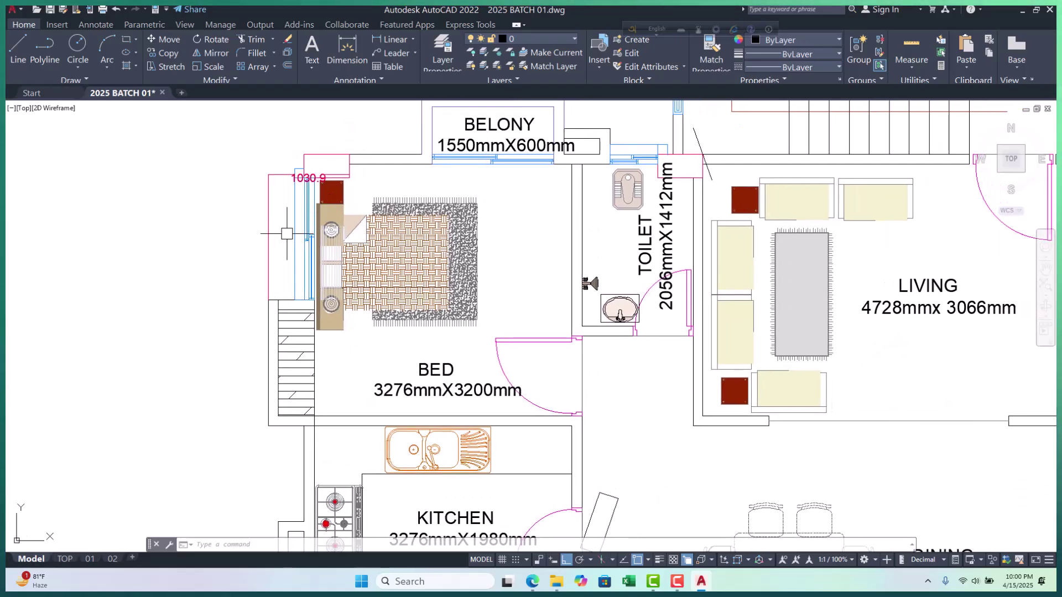
pyautogui.scroll(-2, 243, 226)
pyautogui.scroll(2, 243, 226)
pyautogui.scroll(-4, 243, 226)
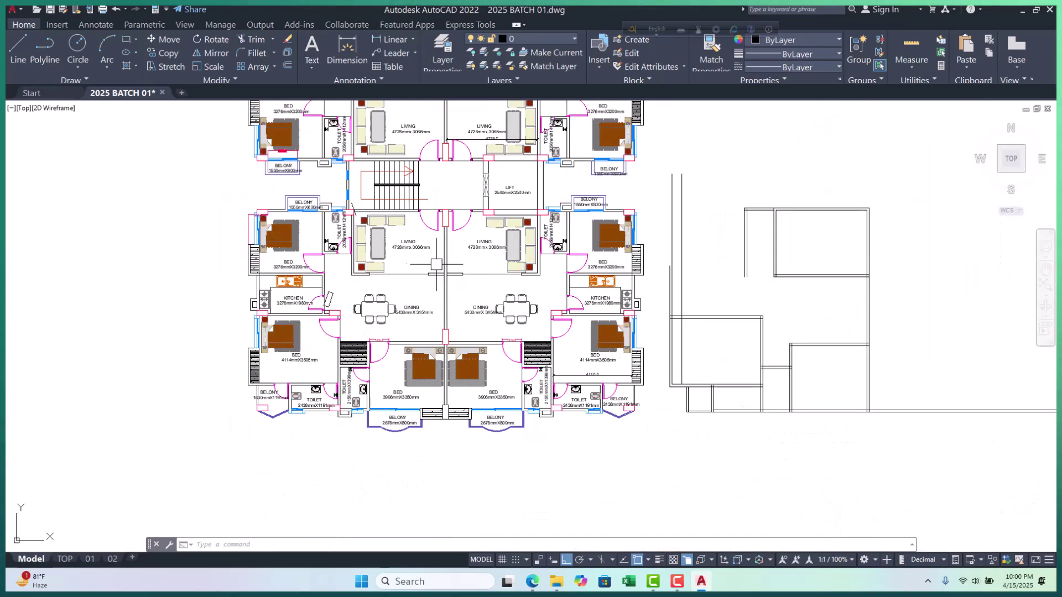
# Offset the inner copy of the left vertical line by 125 mm to the left to form a double wall
pyautogui.scroll(3, 717, 270)
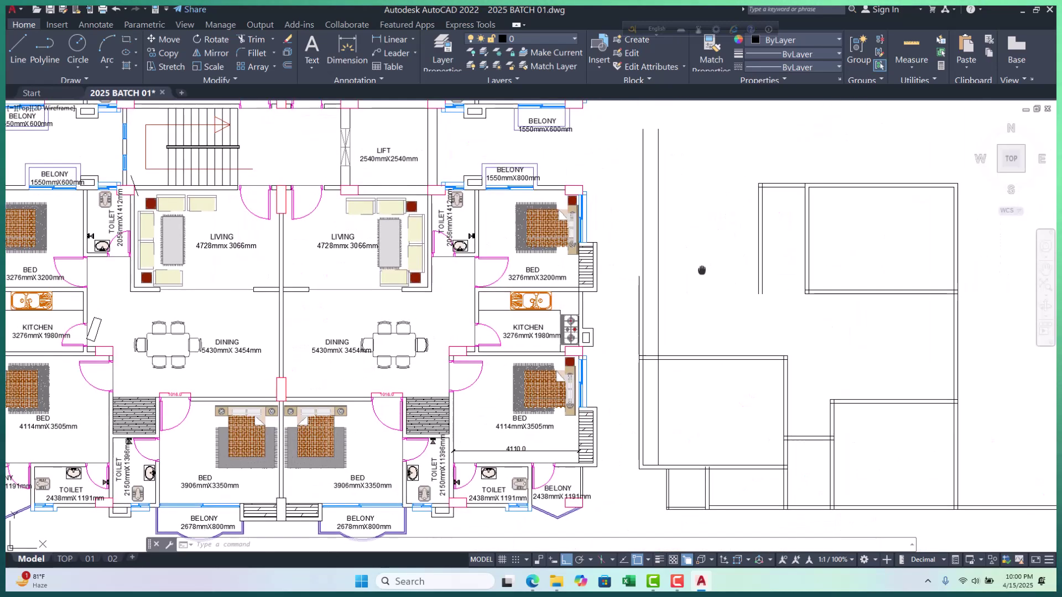
pyautogui.write('o')
pyautogui.press('Return')
pyautogui.write('12')
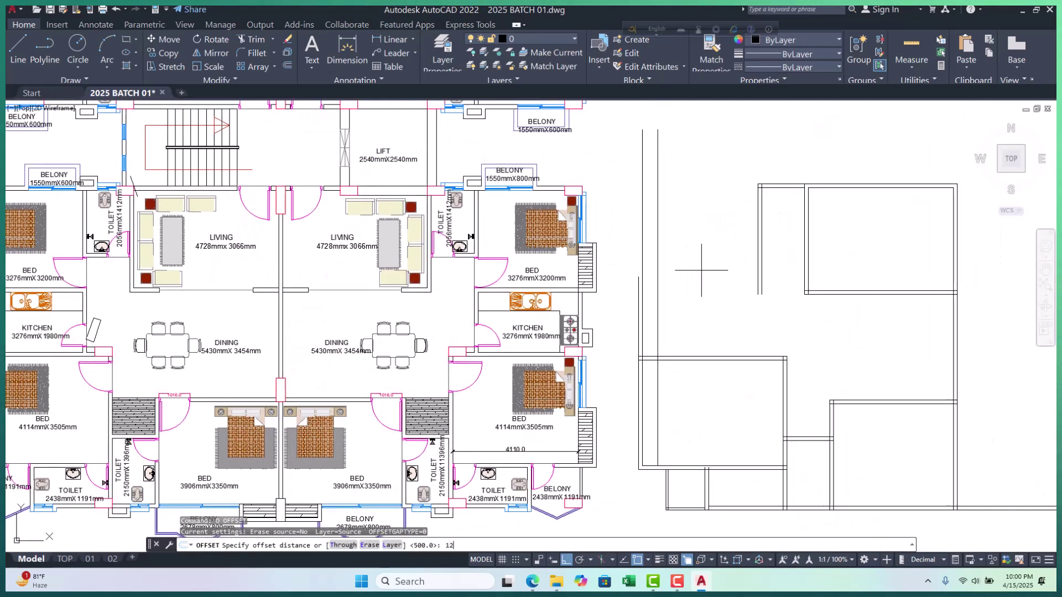
pyautogui.write('5')
pyautogui.press('Return')
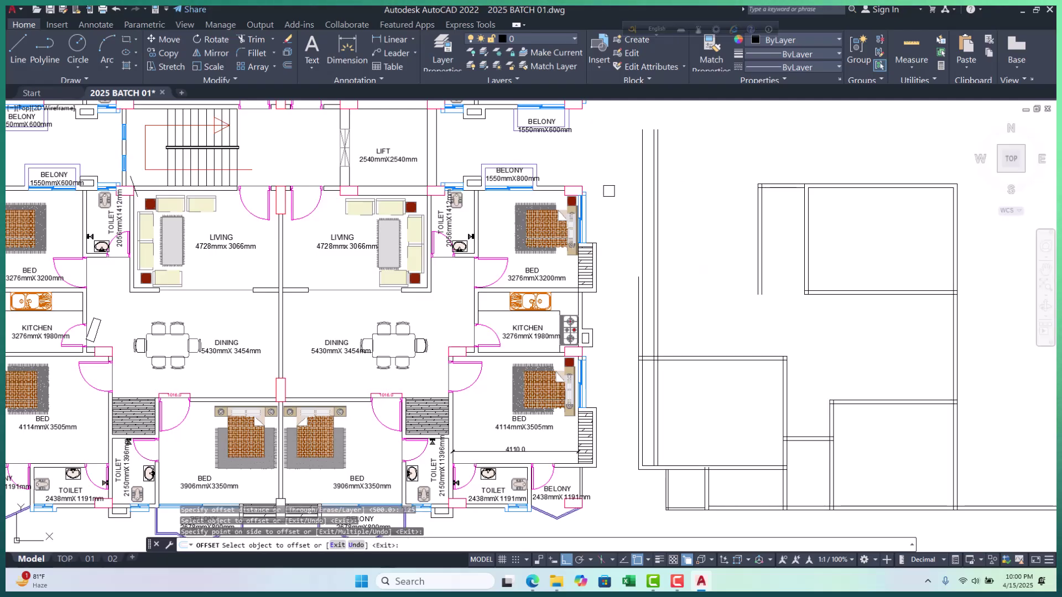
pyautogui.press('Escape')
pyautogui.press('Escape')
pyautogui.press('Escape')
# Fillet the extended top wall lines with the matching left wall lines to close the upper-left bedroom's corner
pyautogui.scroll(-6, 673, 277)
pyautogui.scroll(8, 710, 241)
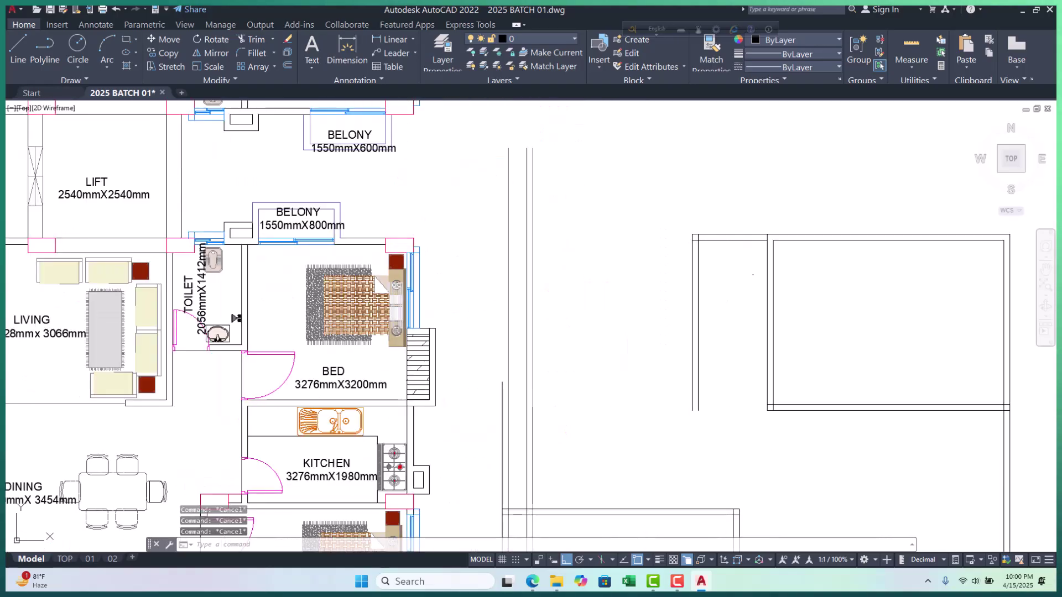
pyautogui.write('f')
pyautogui.press('Return')
pyautogui.scroll(2, 712, 242)
pyautogui.click(714, 241)
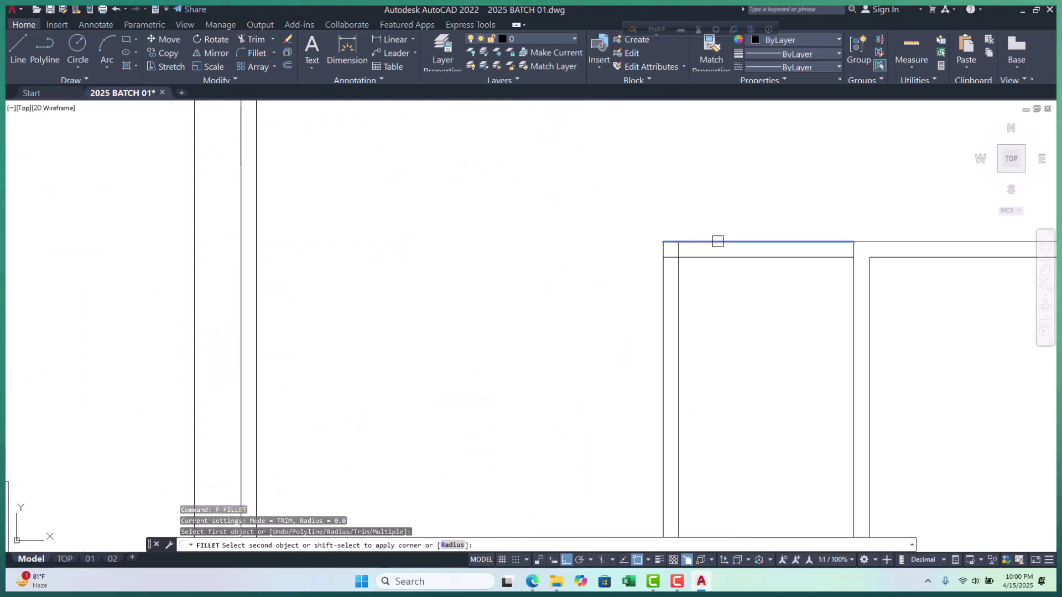
pyautogui.scroll(-5, 714, 240)
pyautogui.scroll(6, 568, 314)
pyautogui.scroll(-5, 469, 287)
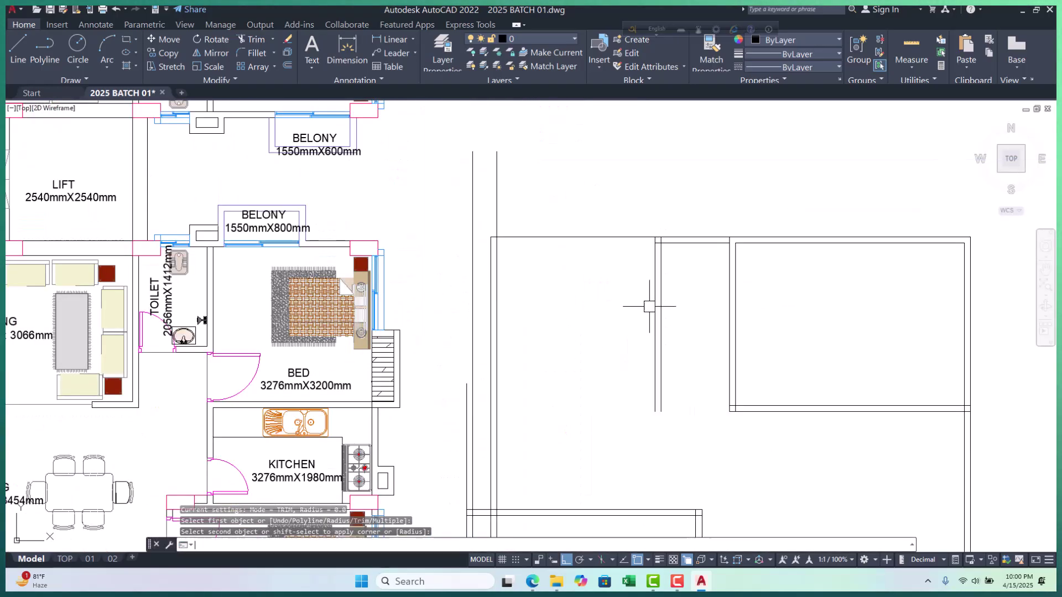
pyautogui.press('Return')
pyautogui.click(685, 245)
pyautogui.click(495, 280)
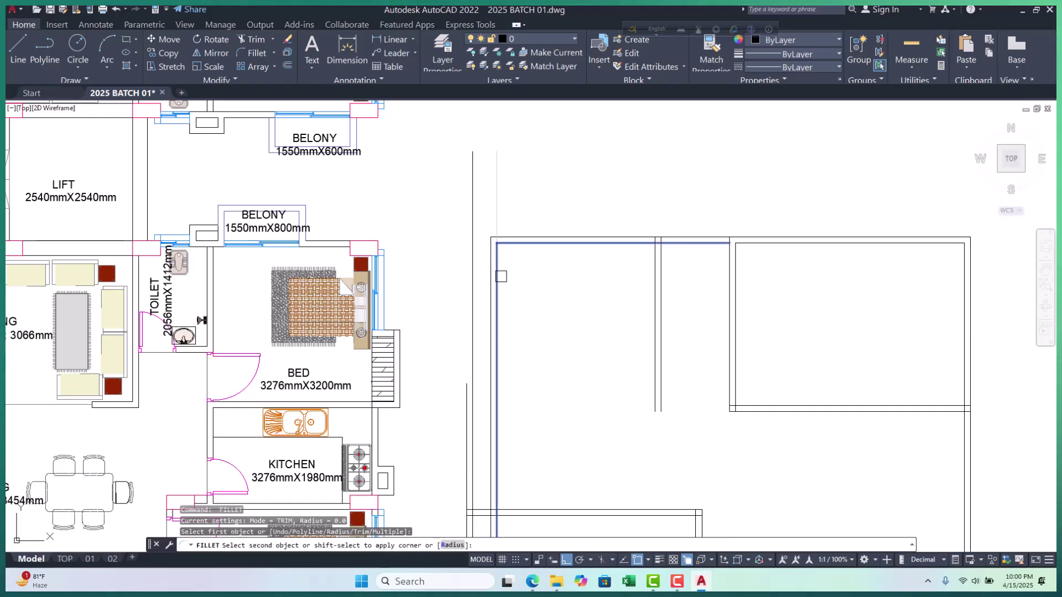
pyautogui.press('Escape')
pyautogui.press('Escape')
# Stretch the upper ends of both bedroom-toilet partition lines down to the inner line of the top wall
pyautogui.scroll(6, 676, 250)
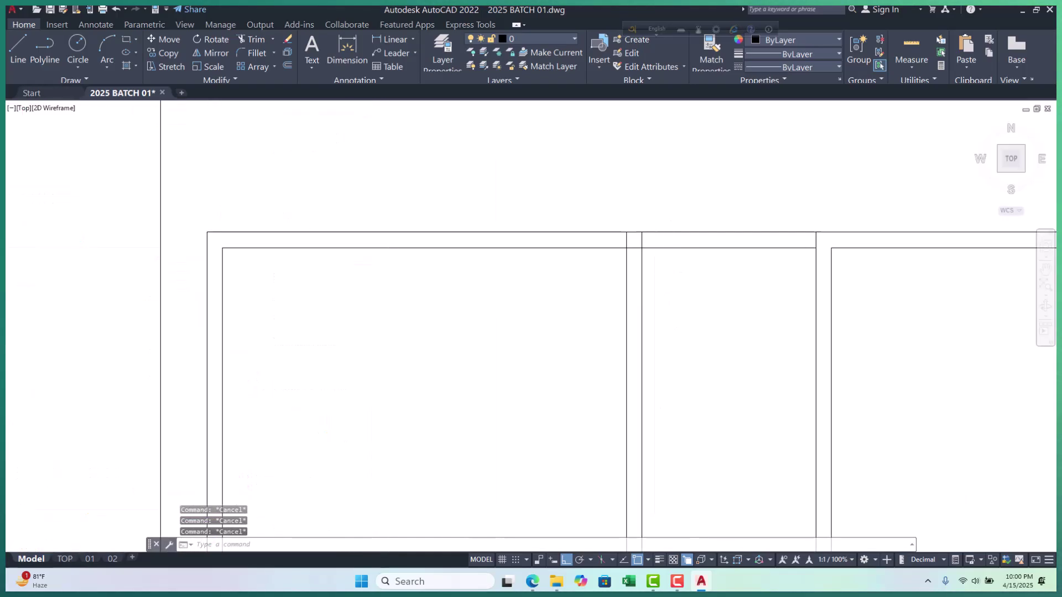
pyautogui.click(633, 227)
pyautogui.click(633, 209)
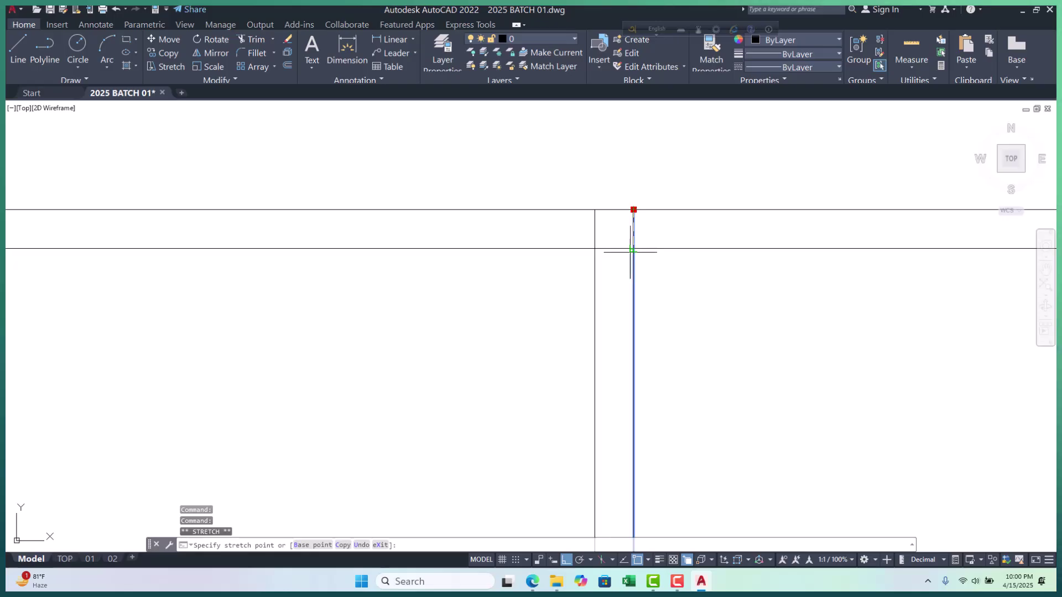
pyautogui.press('Escape')
pyautogui.press('Escape')
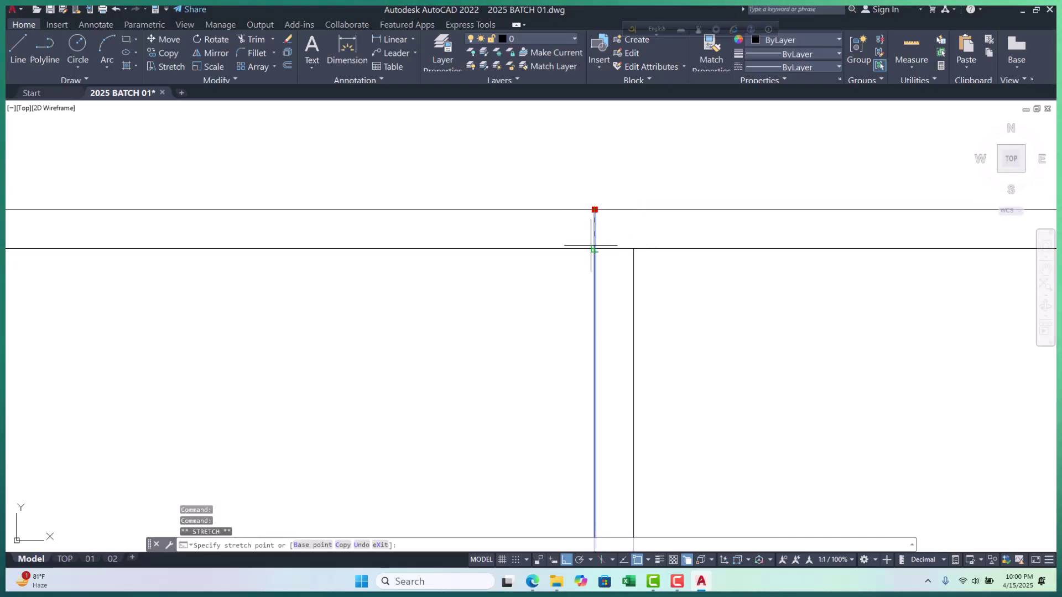
pyautogui.scroll(-5, 593, 246)
pyautogui.moveTo(590, 274); pyautogui.dragTo(617, 254, button='middle')
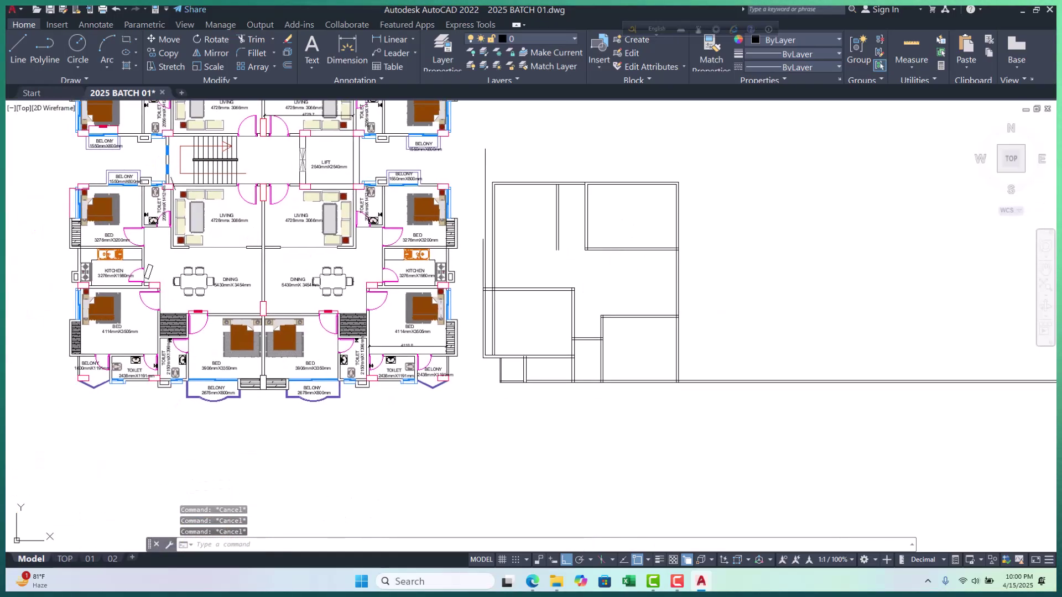
# Compare the reference bedroom's window, closet recess and kitchen wall with the redrawn upper-left bedroom
pyautogui.scroll(-2, 574, 297)
pyautogui.scroll(5, 532, 261)
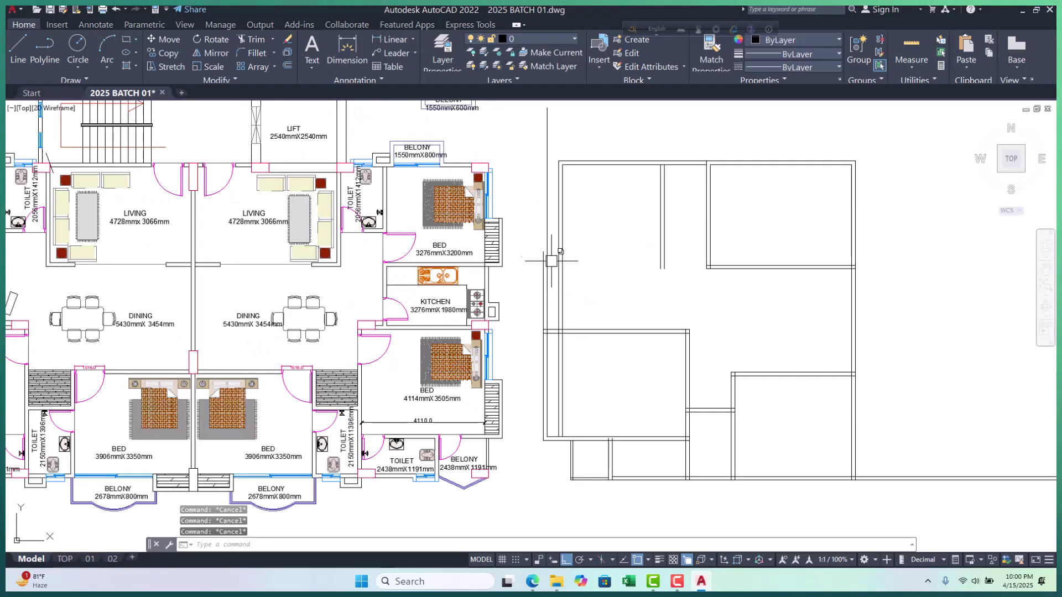
pyautogui.scroll(-5, 568, 278)
pyautogui.scroll(3, 383, 272)
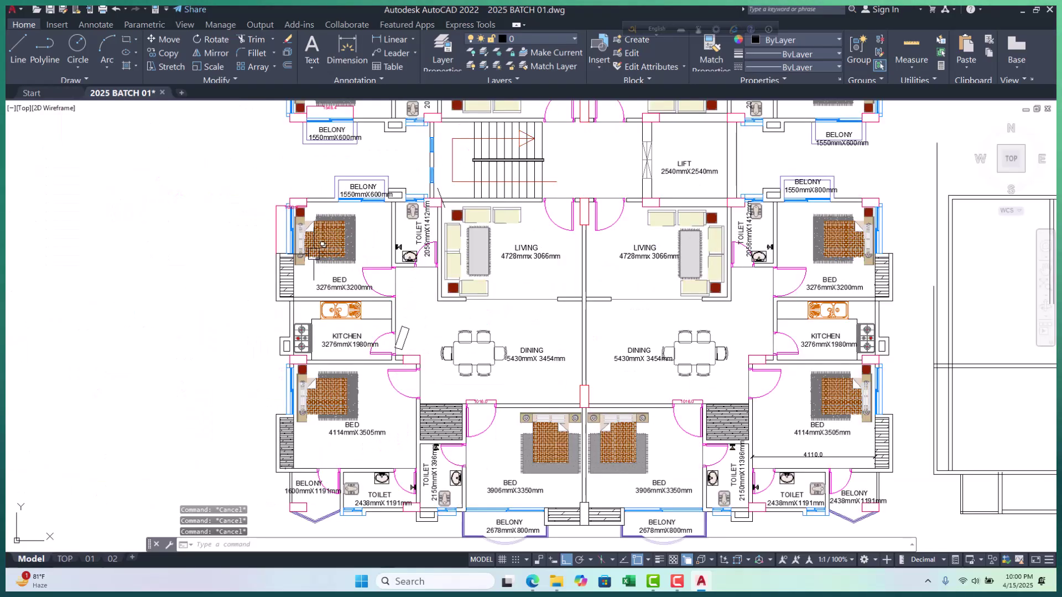
pyautogui.scroll(3, 382, 271)
pyautogui.scroll(-4, 381, 271)
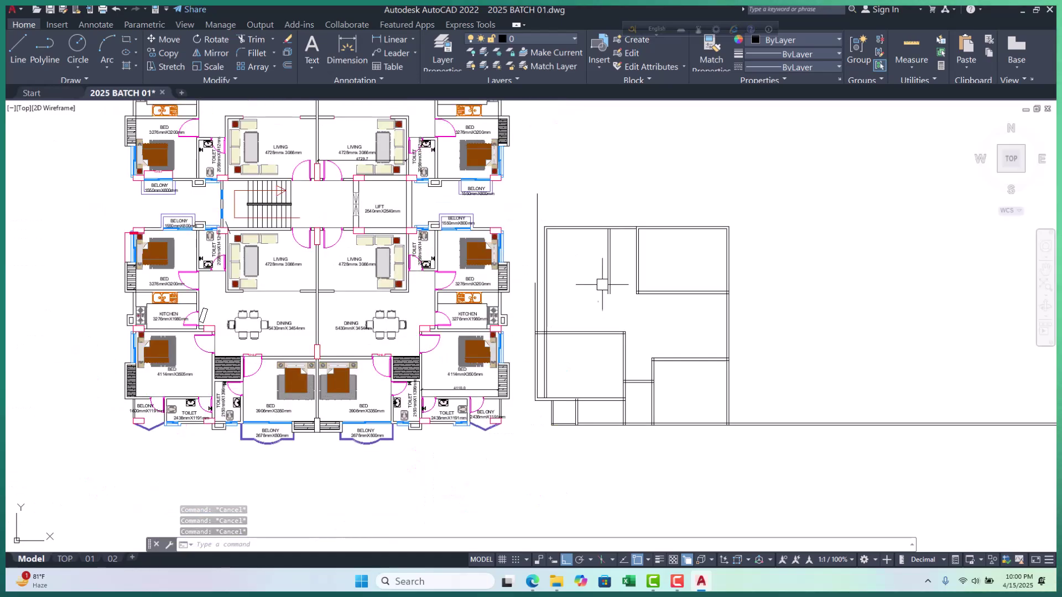
pyautogui.scroll(2, 611, 287)
pyautogui.scroll(4, 541, 210)
pyautogui.scroll(-5, 604, 299)
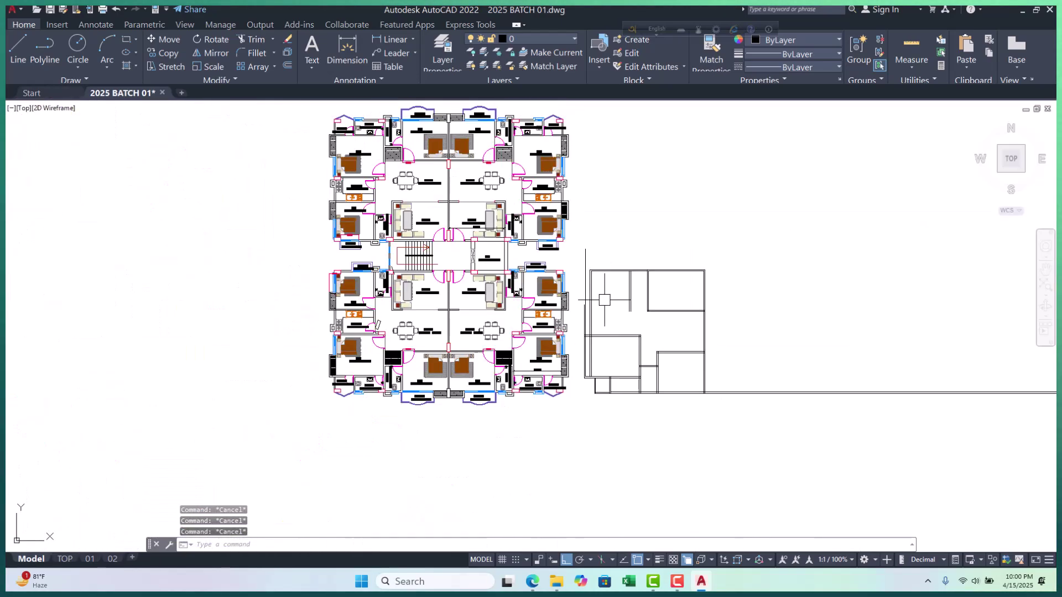
pyautogui.scroll(5, 370, 293)
pyautogui.scroll(-6, 257, 266)
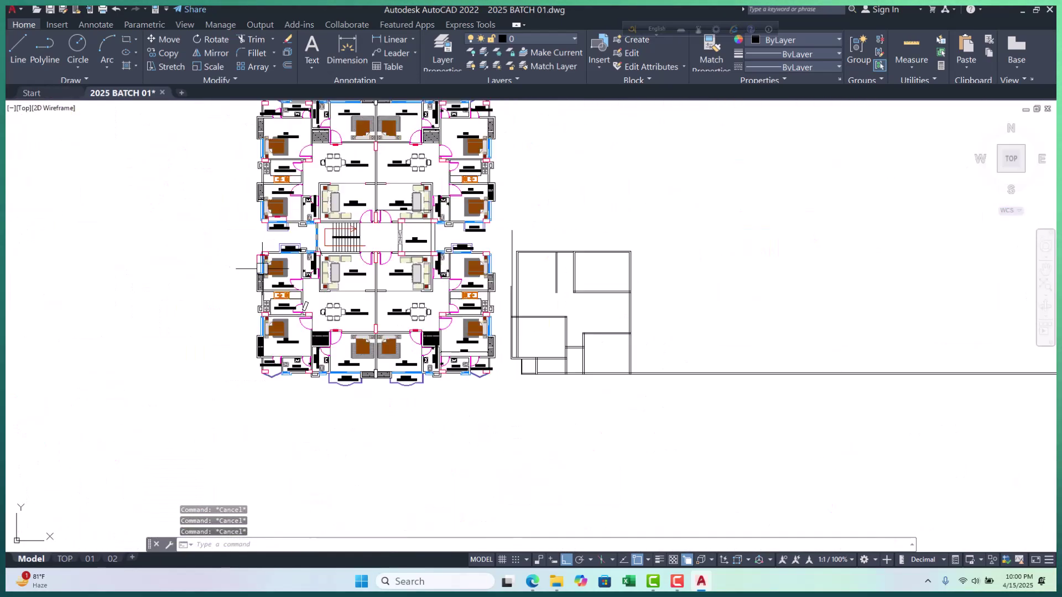
pyautogui.scroll(5, 505, 280)
pyautogui.scroll(-5, 564, 289)
pyautogui.scroll(7, 550, 284)
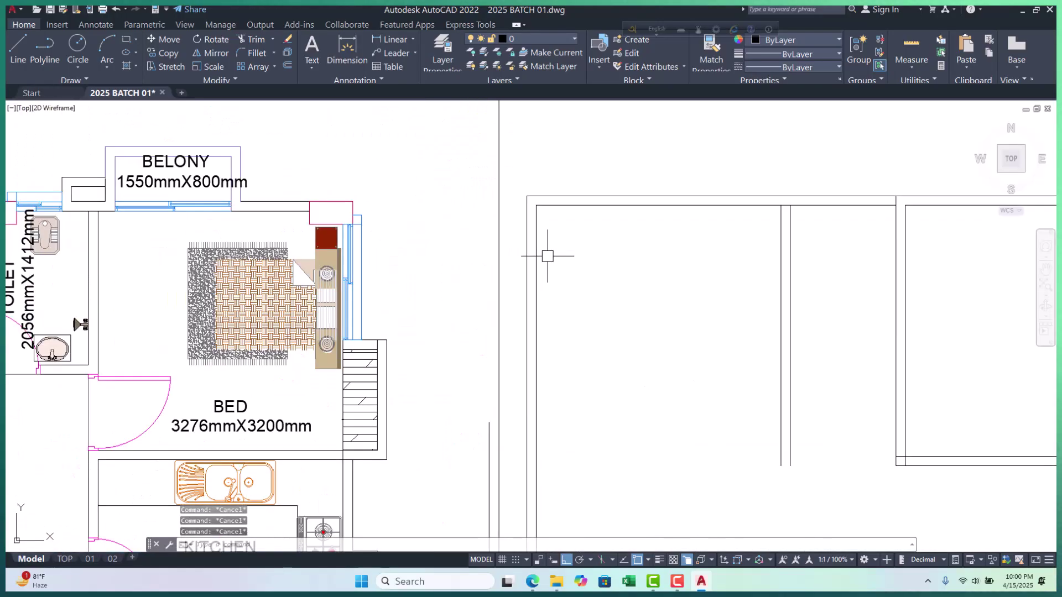
pyautogui.scroll(-6, 545, 246)
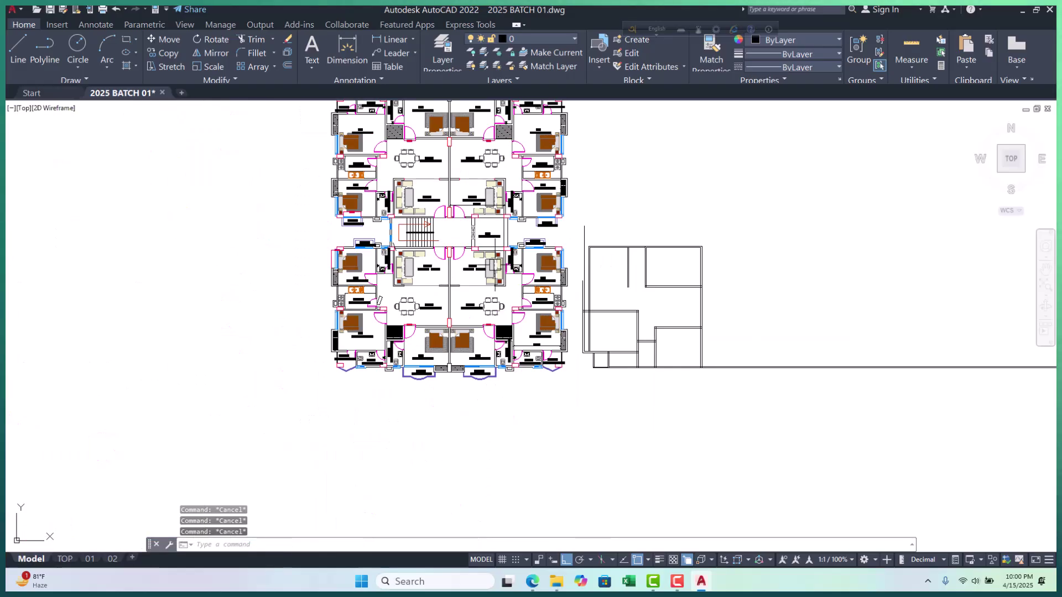
pyautogui.scroll(4, 332, 272)
pyautogui.scroll(4, 389, 288)
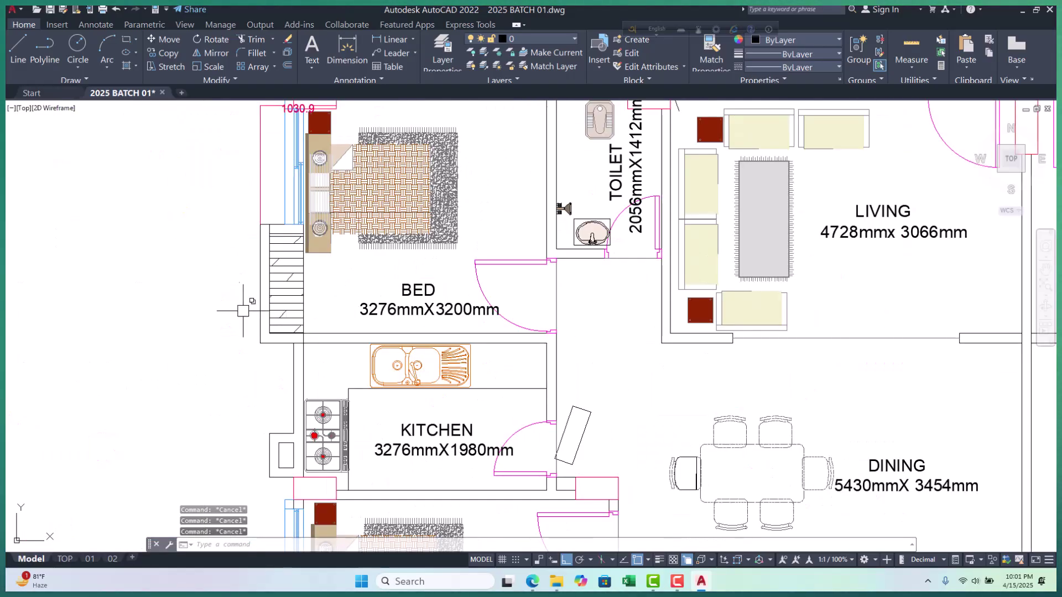
pyautogui.scroll(-2, 267, 308)
pyautogui.scroll(-2, 267, 308)
# Draw a short horizontal polyline across the left wall's thickness at the upper-left bedroom's inner corner
pyautogui.moveTo(825, 257); pyautogui.dragTo(638, 255, button='middle')
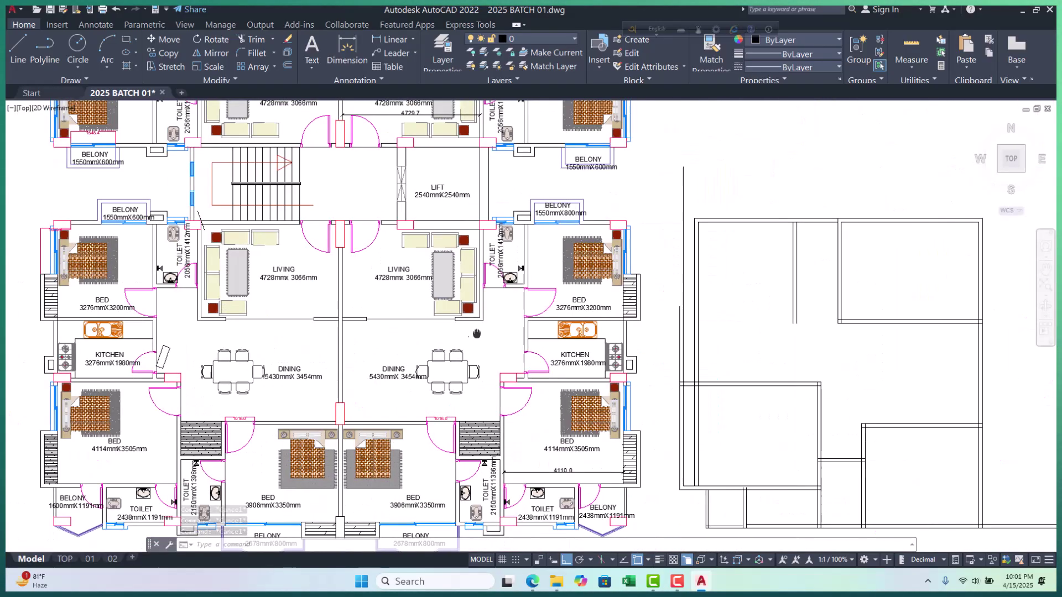
pyautogui.scroll(2, 638, 255)
pyautogui.write('pl')
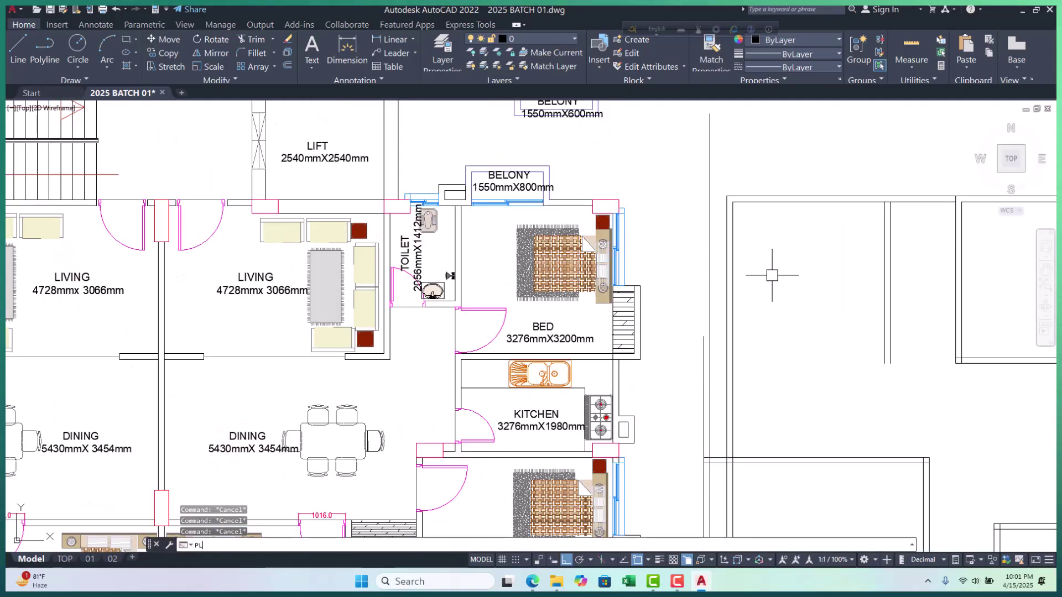
pyautogui.press('Return')
pyautogui.scroll(4, 772, 265)
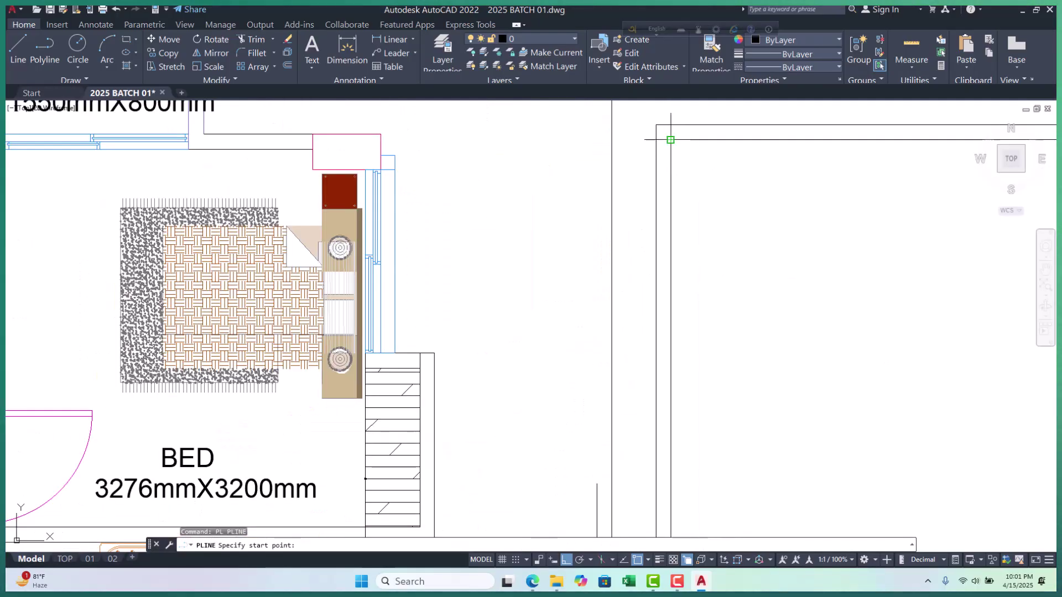
pyautogui.press('Escape')
pyautogui.press('Escape')
pyautogui.press('Escape')
pyautogui.scroll(-2, 550, 230)
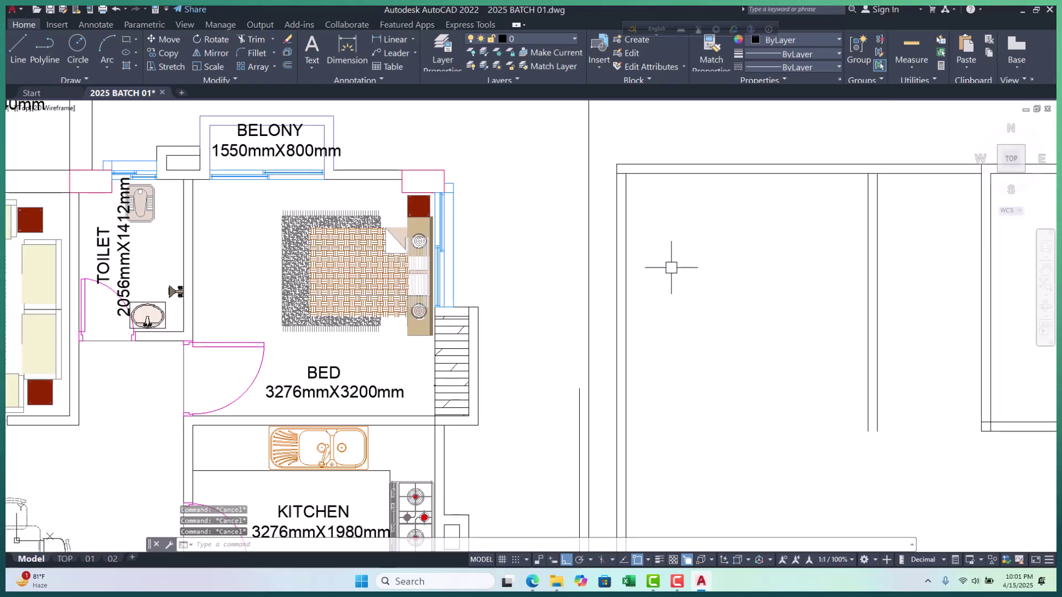
# Offset the short line across the left wall by 2000 mm downward
pyautogui.write('o')
pyautogui.press('Return')
pyautogui.write('2')
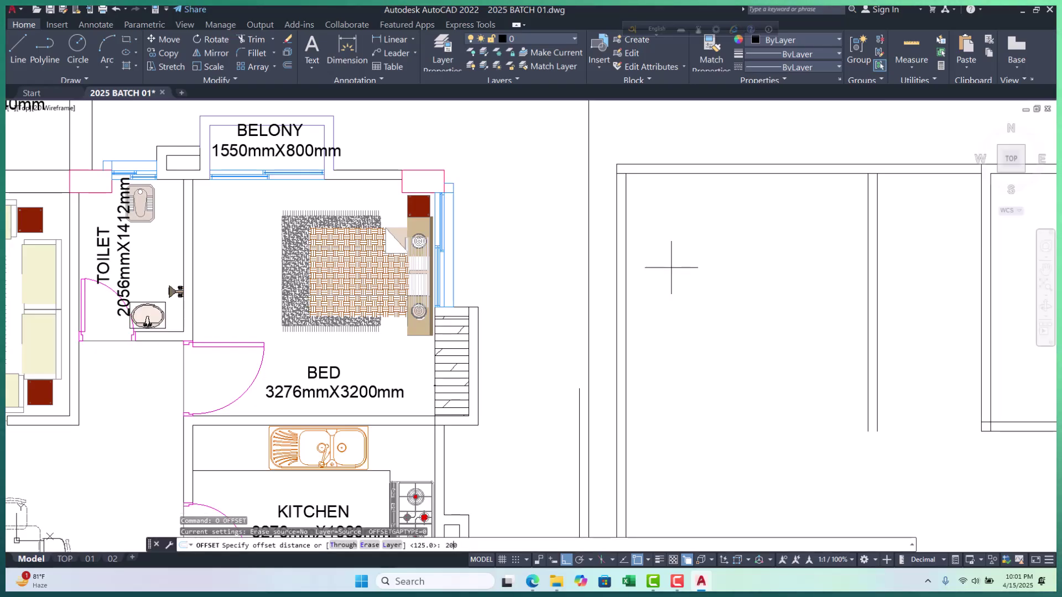
pyautogui.write('000')
pyautogui.press('Return')
pyautogui.scroll(3, 636, 189)
pyautogui.click(596, 161)
pyautogui.click(584, 219)
pyautogui.scroll(-5, 628, 297)
pyautogui.press('Escape')
pyautogui.press('Escape')
pyautogui.press('Escape')
pyautogui.scroll(-4, 663, 355)
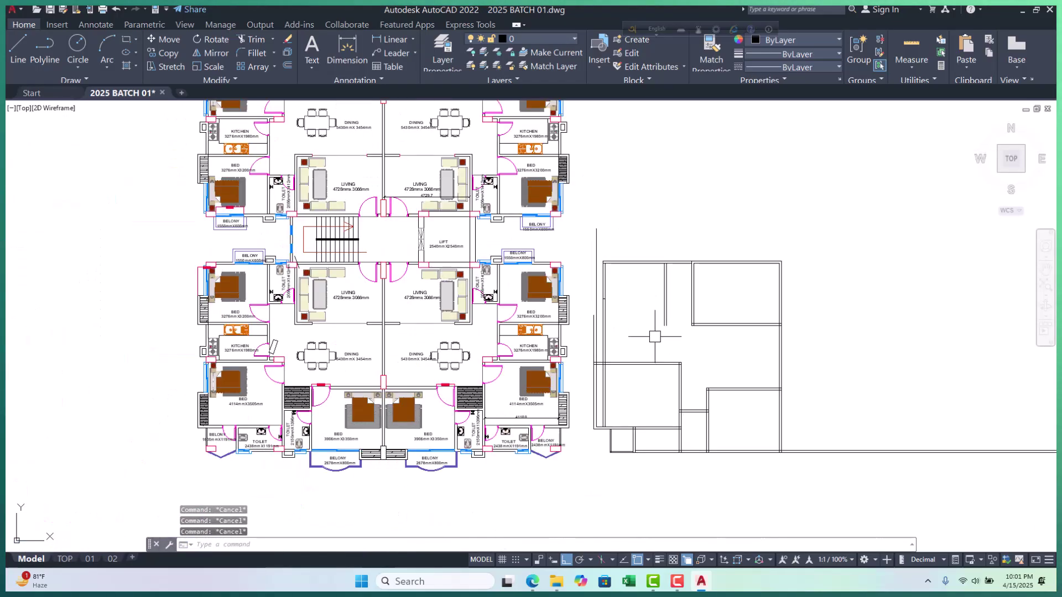
pyautogui.scroll(5, 660, 356)
pyautogui.scroll(-2, 663, 352)
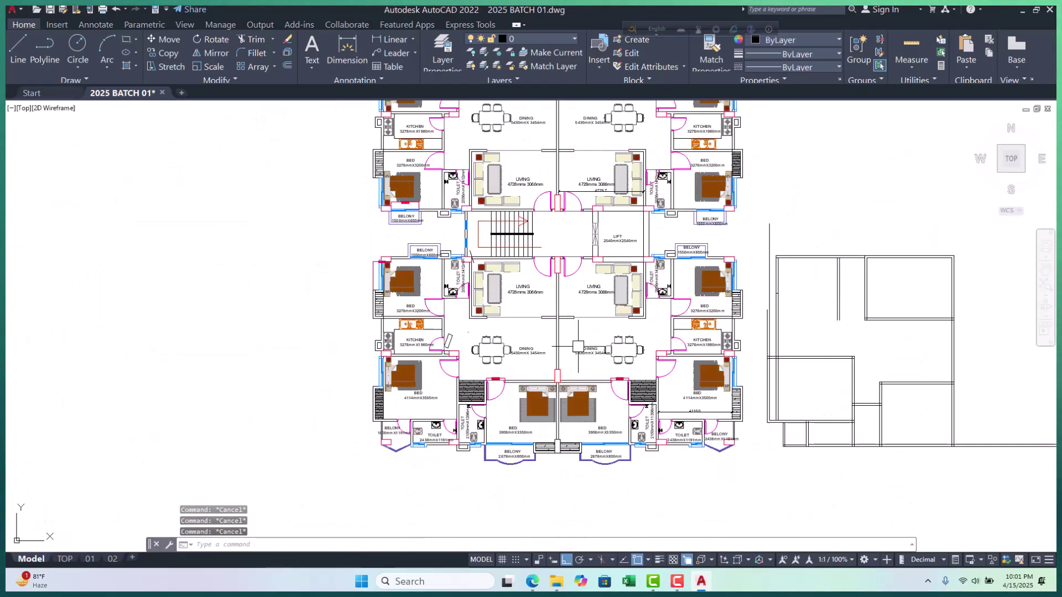
# Fillet the outermost left wall line and the short horizontal line into a sharp upper corner for the upper-left bedroom's recess
pyautogui.moveTo(730, 365); pyautogui.dragTo(665, 347, button='middle')
pyautogui.scroll(7, 725, 304)
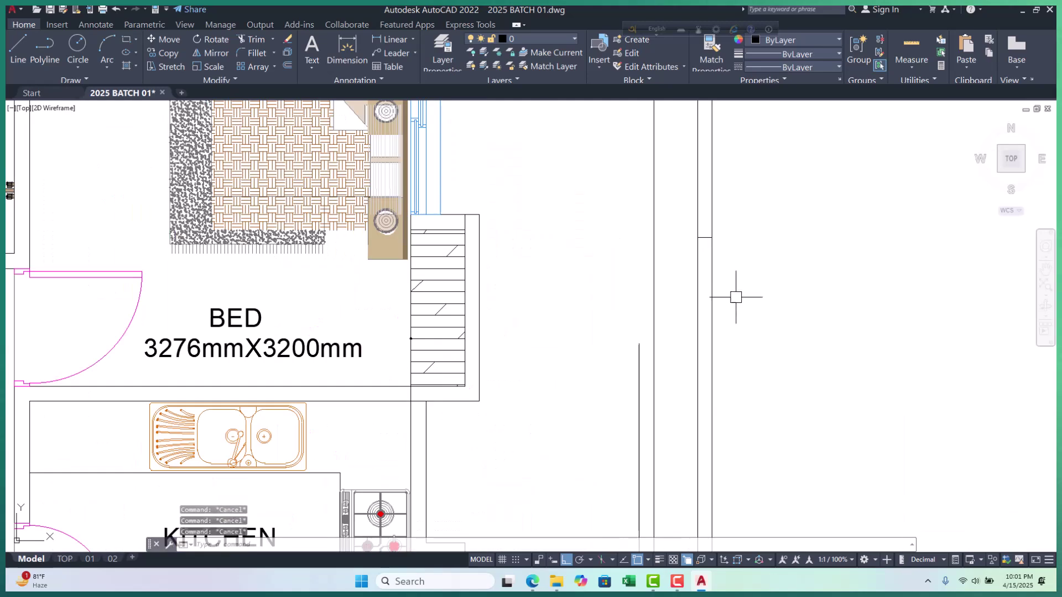
pyautogui.write('f')
pyautogui.press('Return')
pyautogui.scroll(2, 699, 232)
pyautogui.click(699, 234)
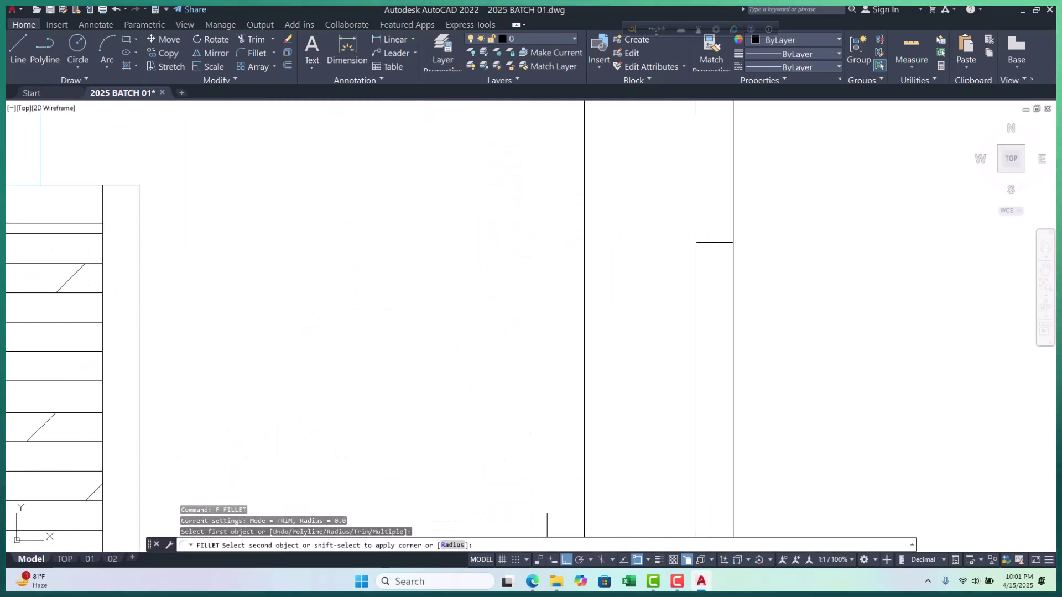
pyautogui.scroll(-2, 709, 316)
pyautogui.press('Escape')
pyautogui.press('Escape')
pyautogui.press('Escape')
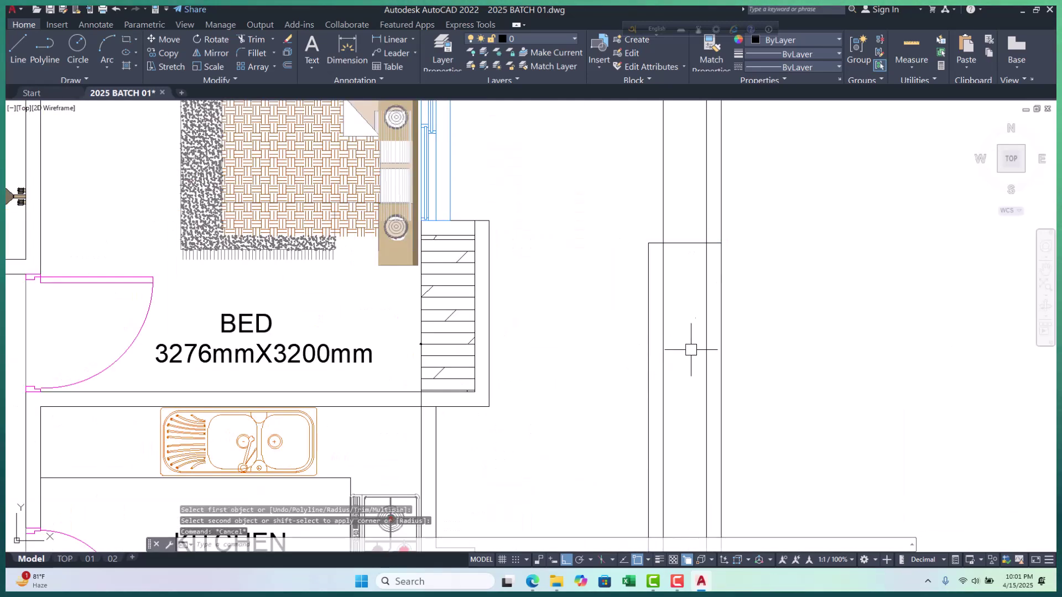
pyautogui.scroll(2, 703, 283)
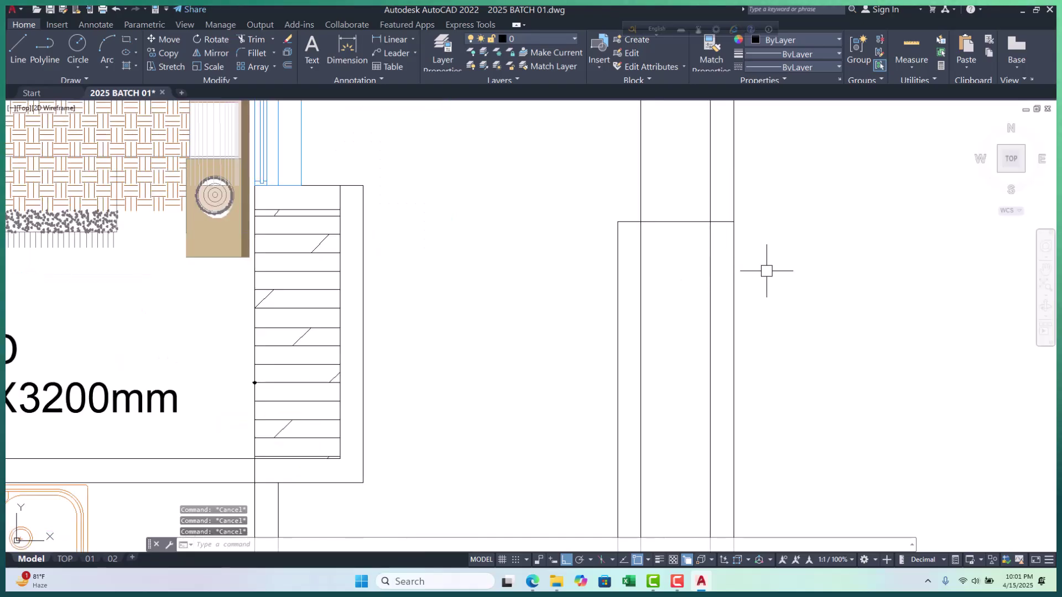
# Offset the upper-left recess's outer outline 125 mm inward to form its wall thickness
pyautogui.write('o')
pyautogui.press('Return')
pyautogui.write('2')
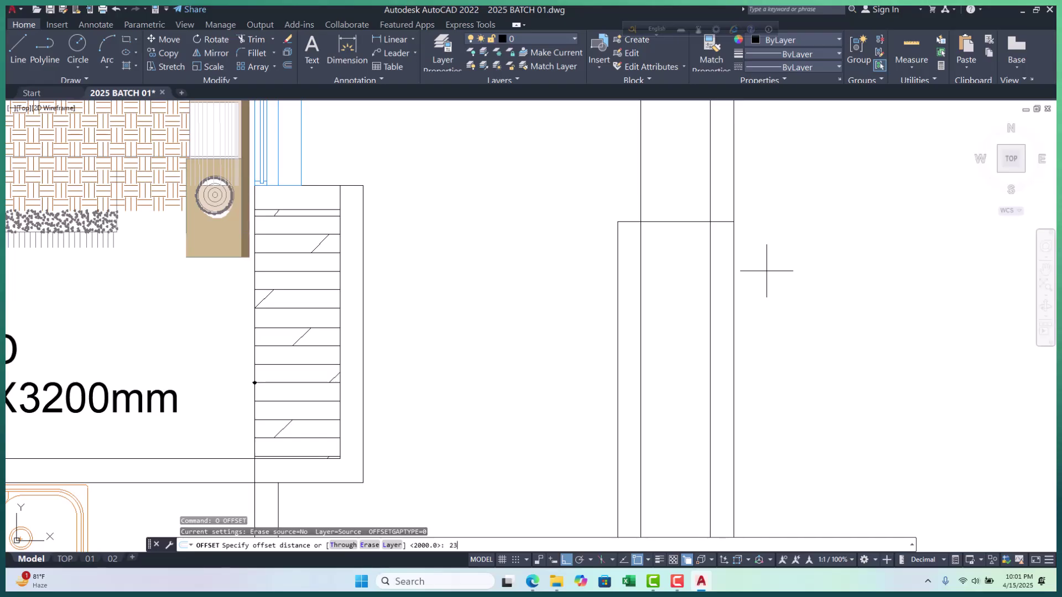
pyautogui.press('BackSpace')
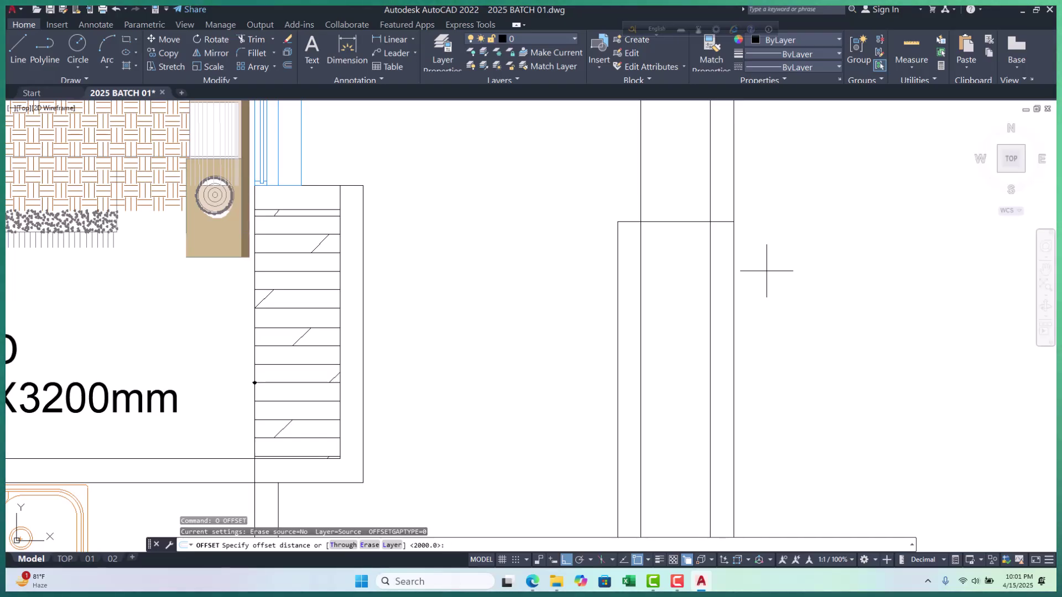
pyautogui.press('Return')
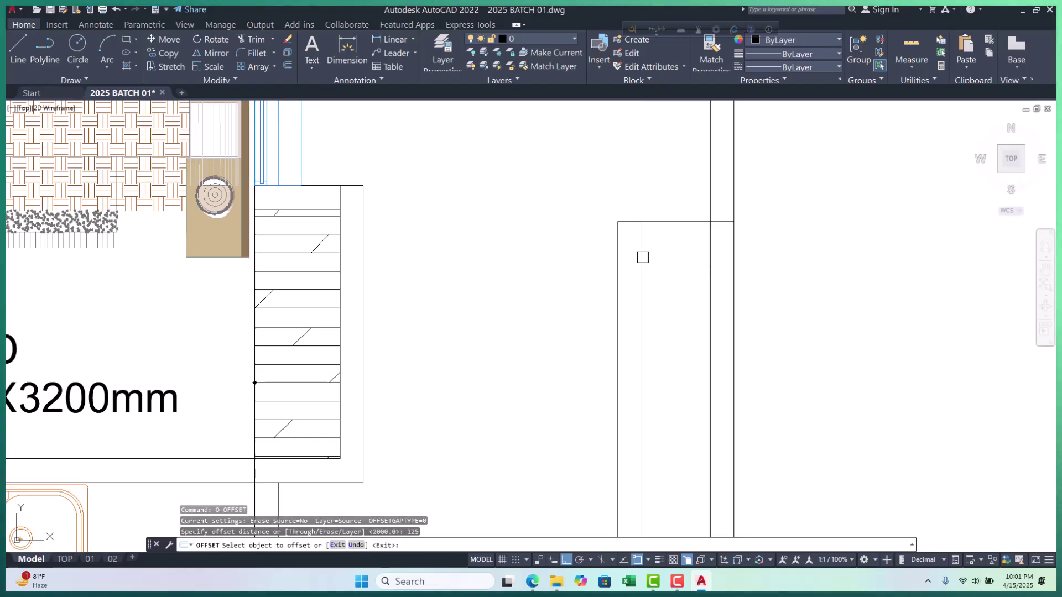
pyautogui.scroll(-4, 599, 270)
pyautogui.scroll(2, 595, 233)
pyautogui.press('Escape')
pyautogui.press('Escape')
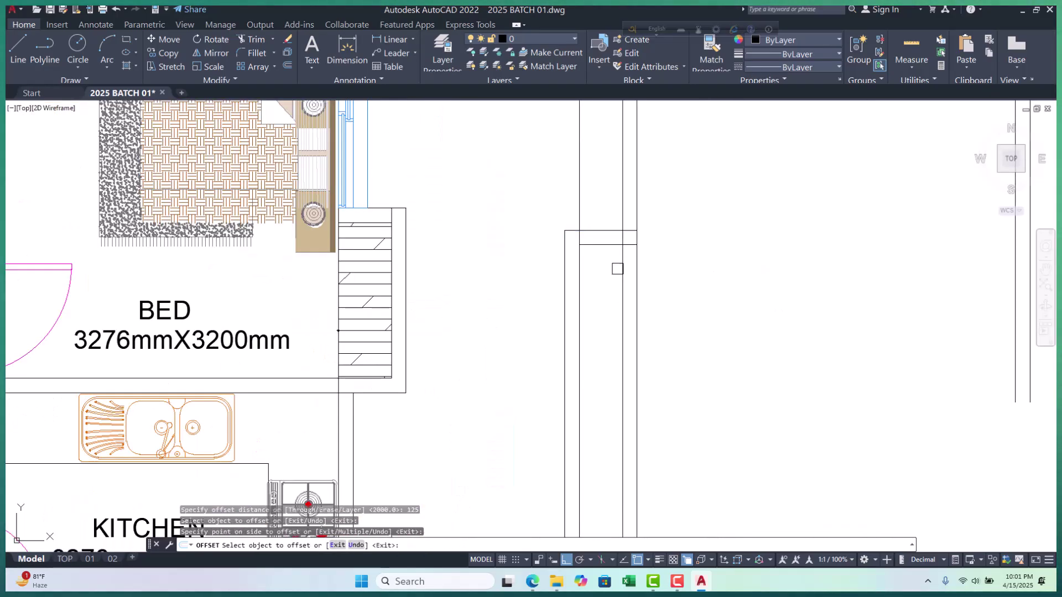
pyautogui.scroll(-3, 594, 232)
pyautogui.scroll(3, 611, 236)
pyautogui.press('Escape')
# Erase the old inner wall line that runs up past the upper corner of the upper-left recess
pyautogui.click(590, 216)
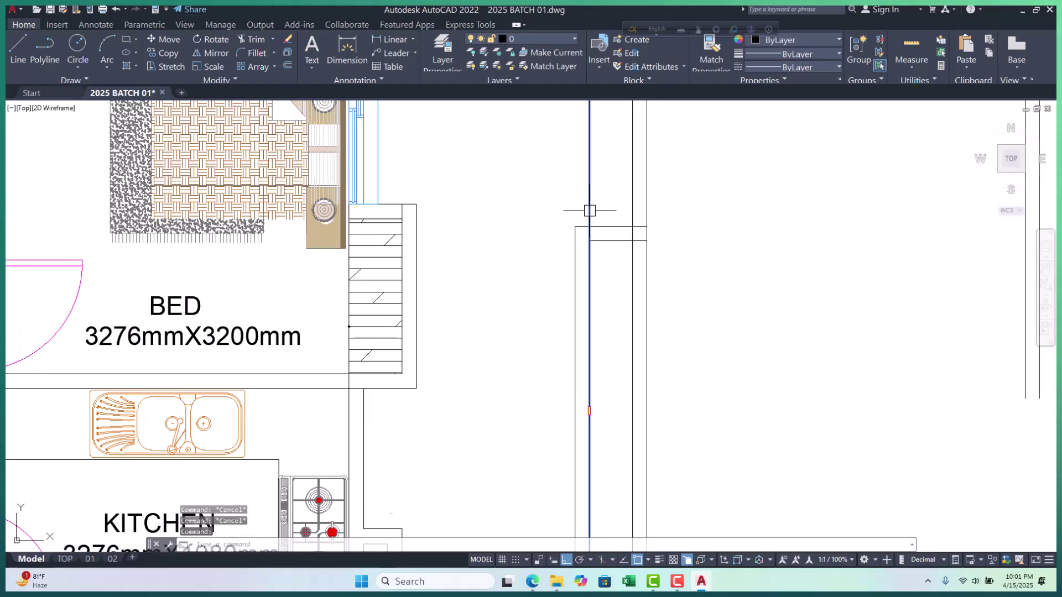
pyautogui.write('e')
pyautogui.press('Return')
pyautogui.scroll(-5, 611, 230)
pyautogui.moveTo(611, 230)
pyautogui.mouseDown(button='middle')
pyautogui.moveTo(628, 292)
pyautogui.moveTo(613, 271)
pyautogui.mouseUp(button='middle')
pyautogui.scroll(-2, 613, 271)
pyautogui.scroll(1, 577, 363)
pyautogui.rightClick(603, 364)
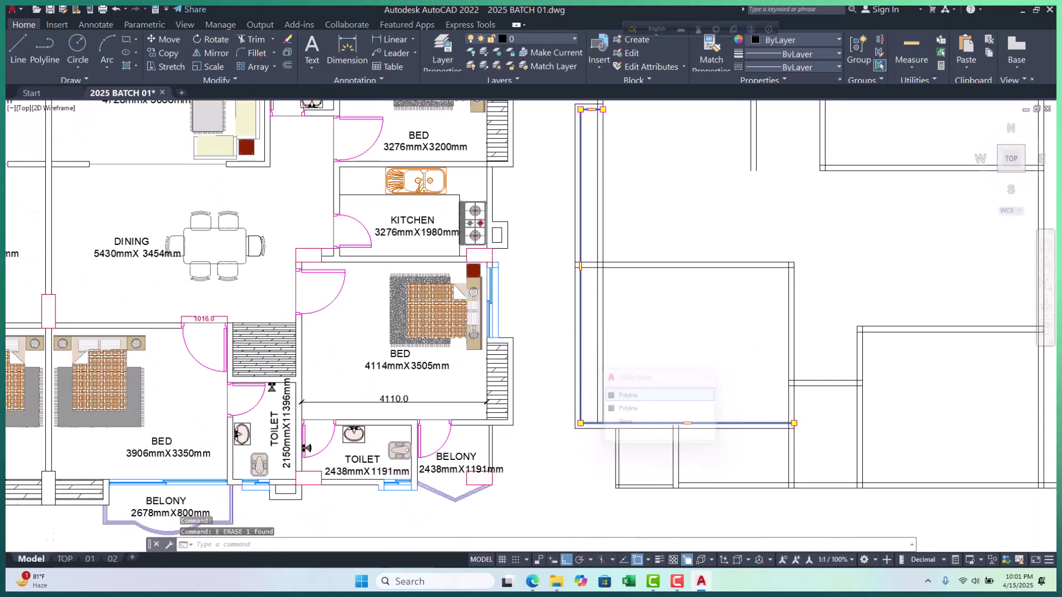
pyautogui.press('Escape')
pyautogui.press('Escape')
# Compare the reference lower bedroom's window and closet recess with the redrawn lower-left bedroom's side wall
pyautogui.scroll(-3, 664, 309)
pyautogui.scroll(4, 465, 293)
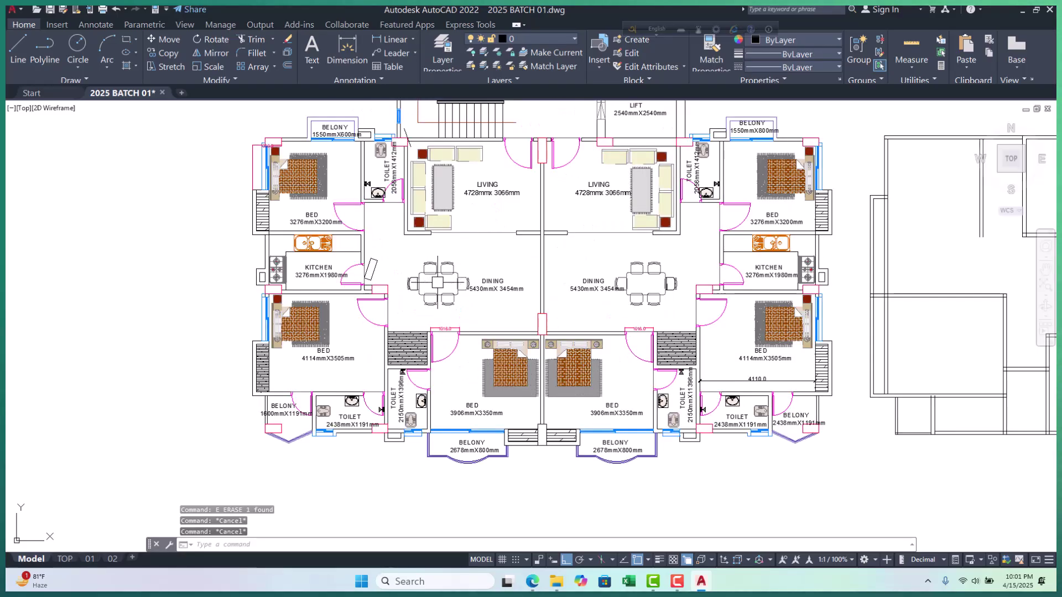
pyautogui.scroll(2, 978, 332)
pyautogui.scroll(-3, 736, 309)
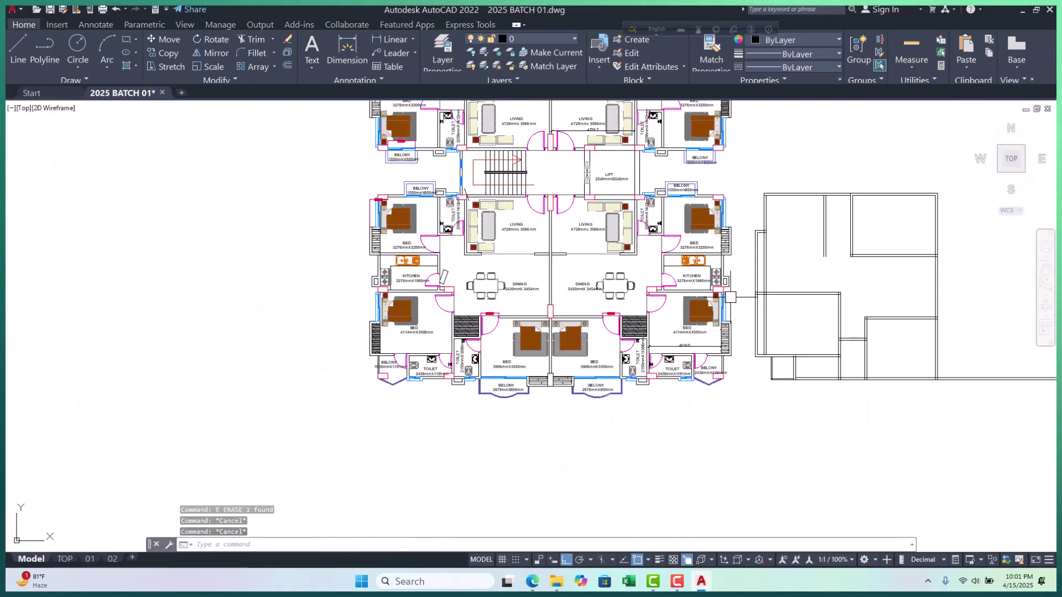
pyautogui.scroll(3, 317, 302)
pyautogui.scroll(-3, 317, 302)
pyautogui.moveTo(625, 296); pyautogui.dragTo(570, 297, button='middle')
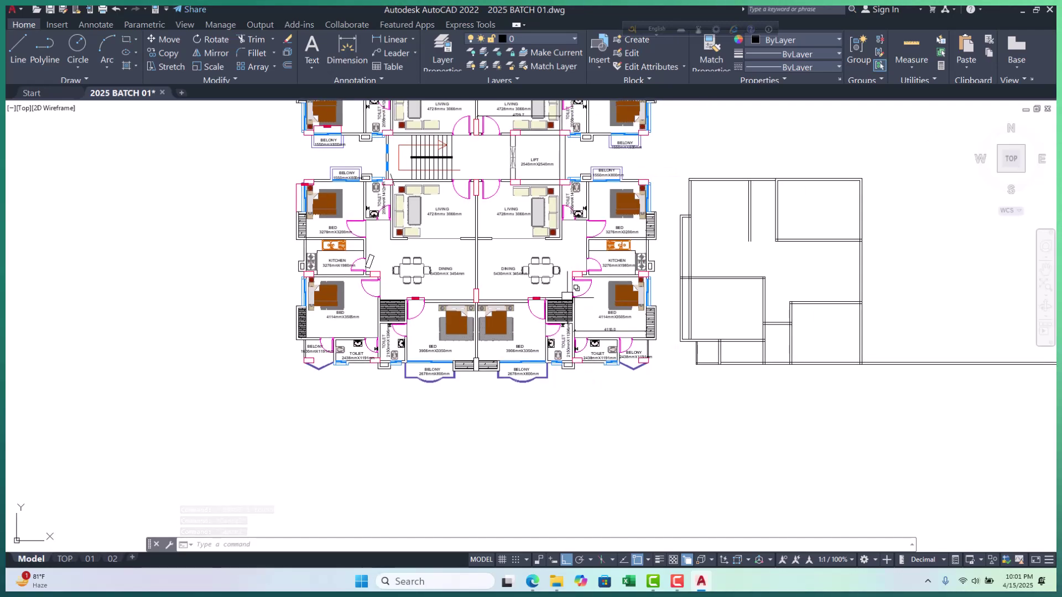
pyautogui.scroll(1, 652, 199)
pyautogui.scroll(-1, 658, 221)
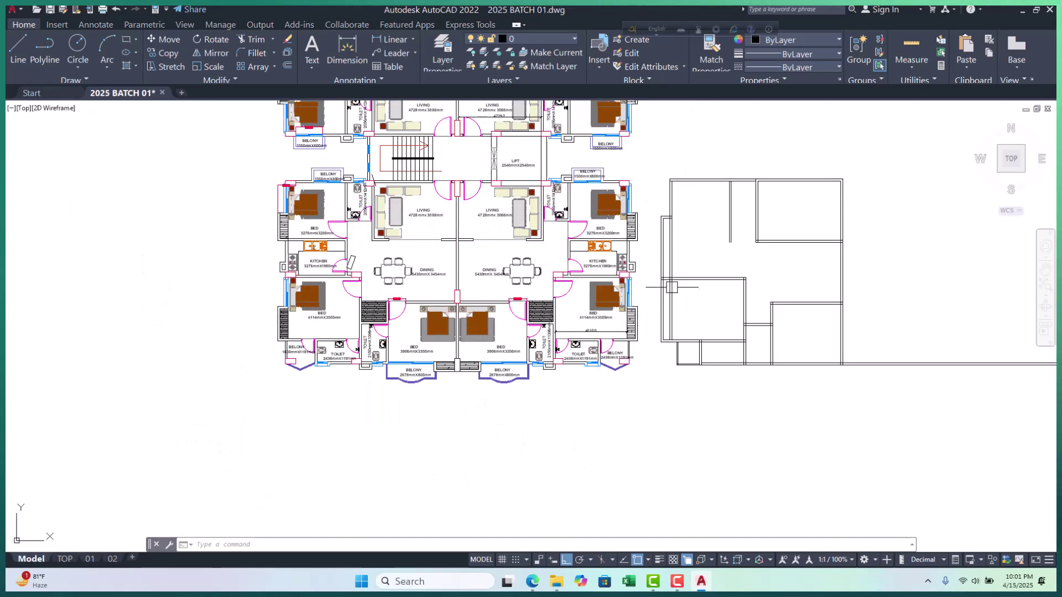
pyautogui.scroll(5, 670, 300)
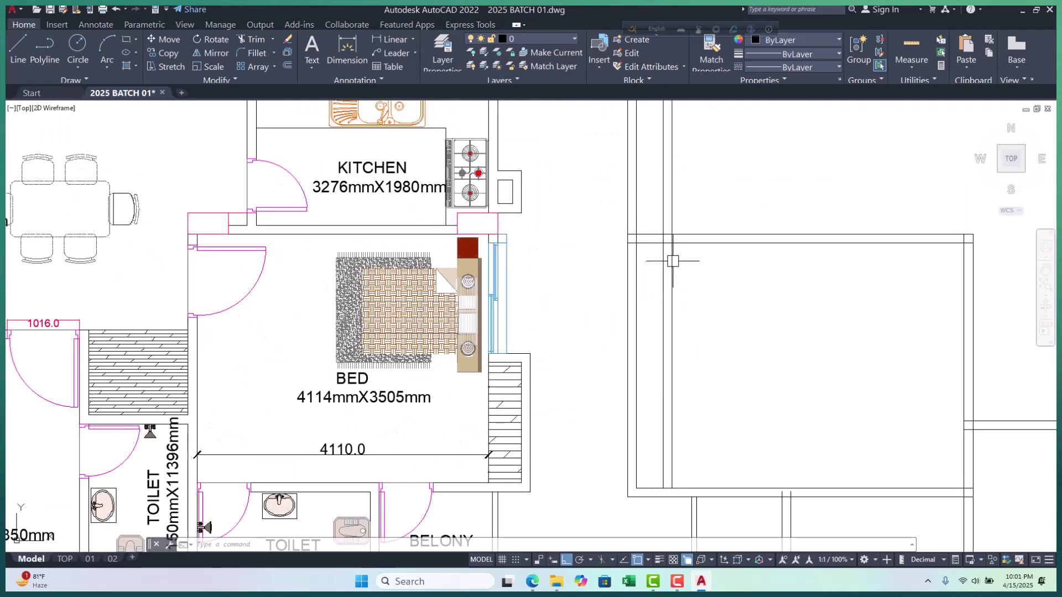
pyautogui.click(619, 246)
pyautogui.scroll(-4, 558, 255)
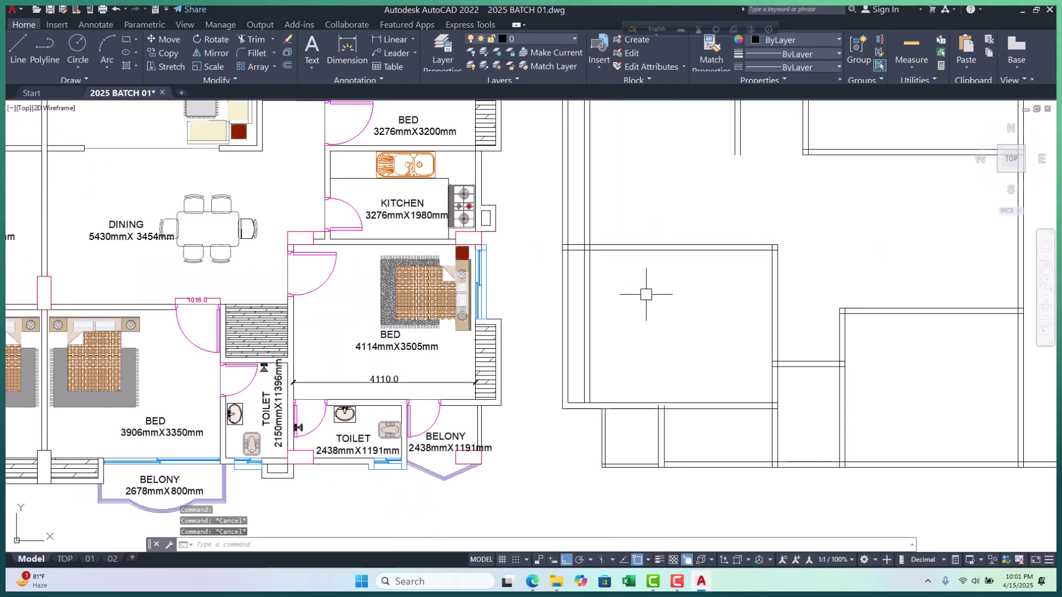
# Offset the inner line of the lower-left bedroom's top wall by 2000 mm downward
pyautogui.press('Return')
pyautogui.write('2000')
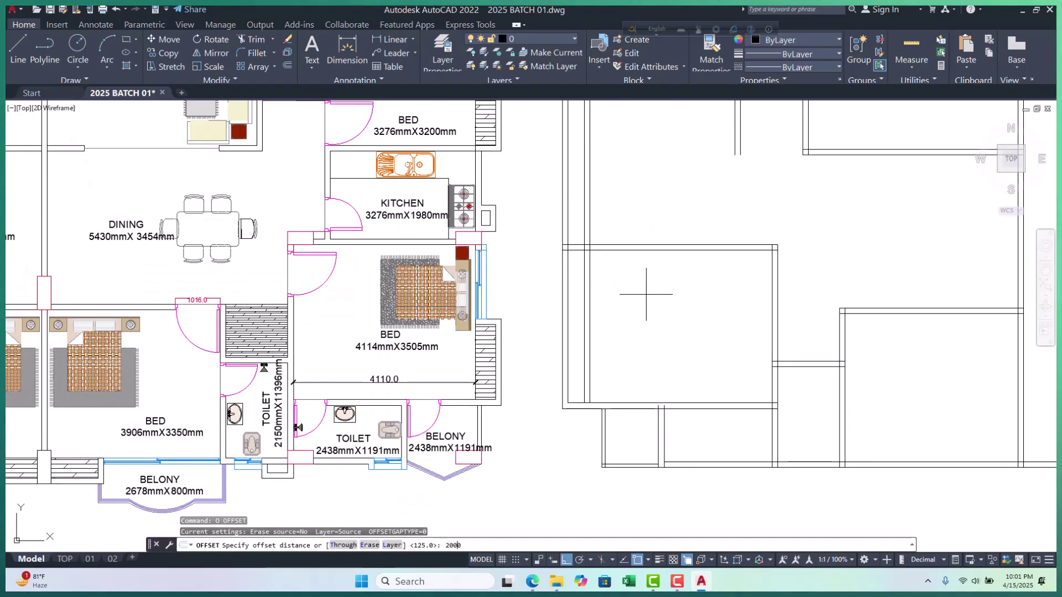
pyautogui.press('Return')
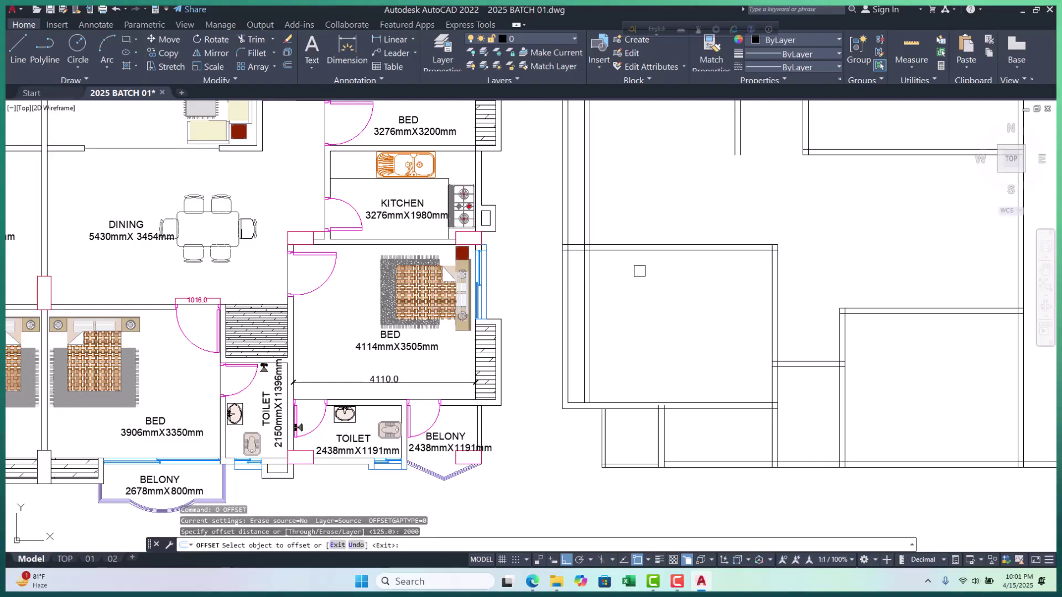
pyautogui.click(647, 250)
pyautogui.click(646, 326)
pyautogui.press('Escape')
pyautogui.press('Escape')
pyautogui.press('Escape')
pyautogui.press('Escape')
pyautogui.scroll(3, 575, 325)
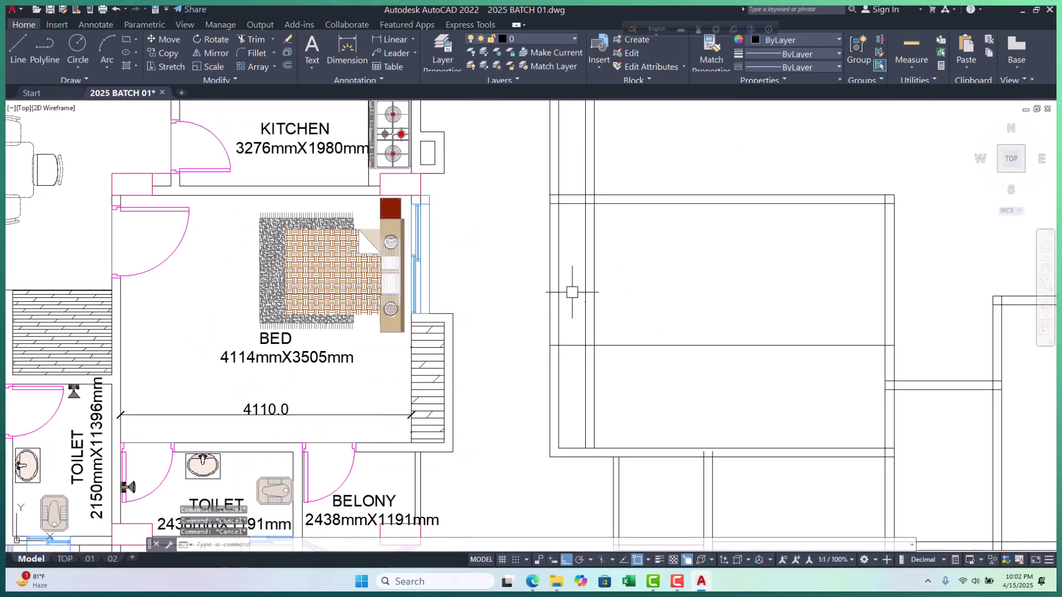
# Trim both outermost left wall lines between the lower-left bedroom's top wall and the horizontal line below it
pyautogui.scroll(-7, 542, 339)
pyautogui.scroll(4, 536, 317)
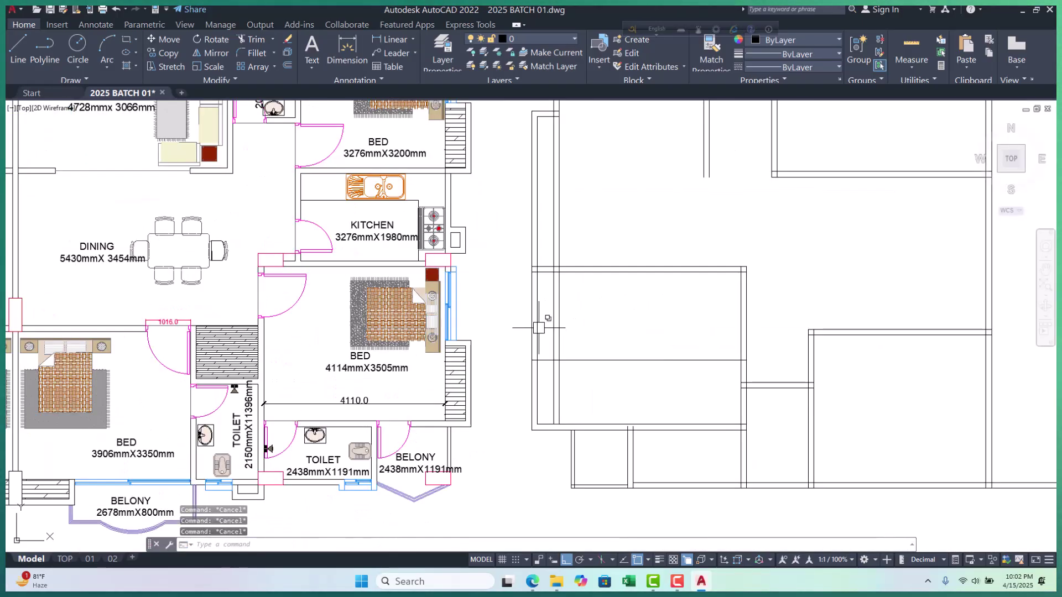
pyautogui.write('tr')
pyautogui.press('Return')
pyautogui.scroll(4, 539, 327)
pyautogui.click(564, 298)
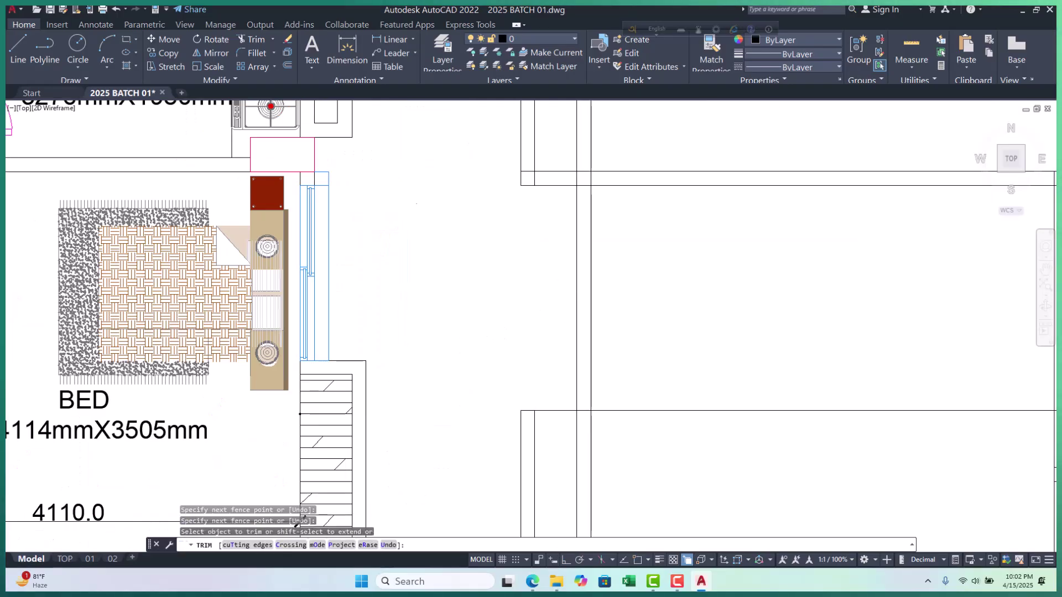
pyautogui.scroll(-8, 419, 260)
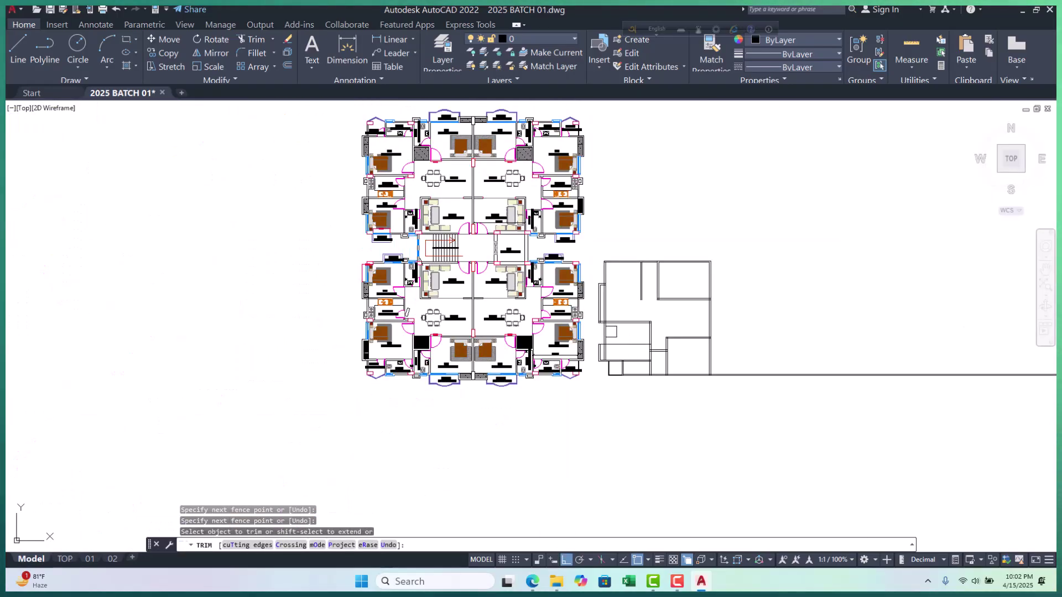
pyautogui.scroll(2, 407, 312)
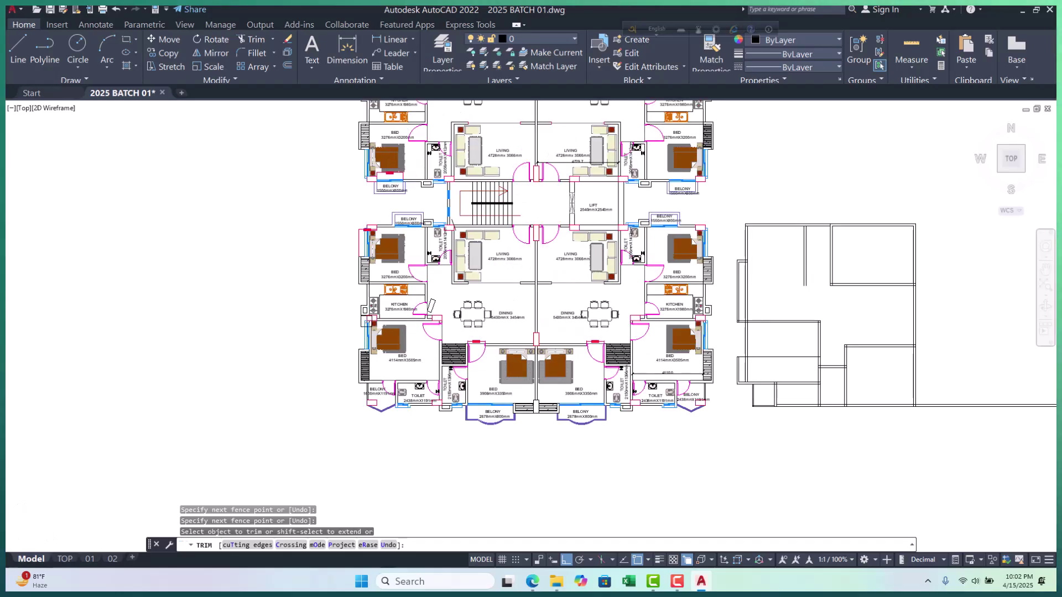
pyautogui.click(421, 305)
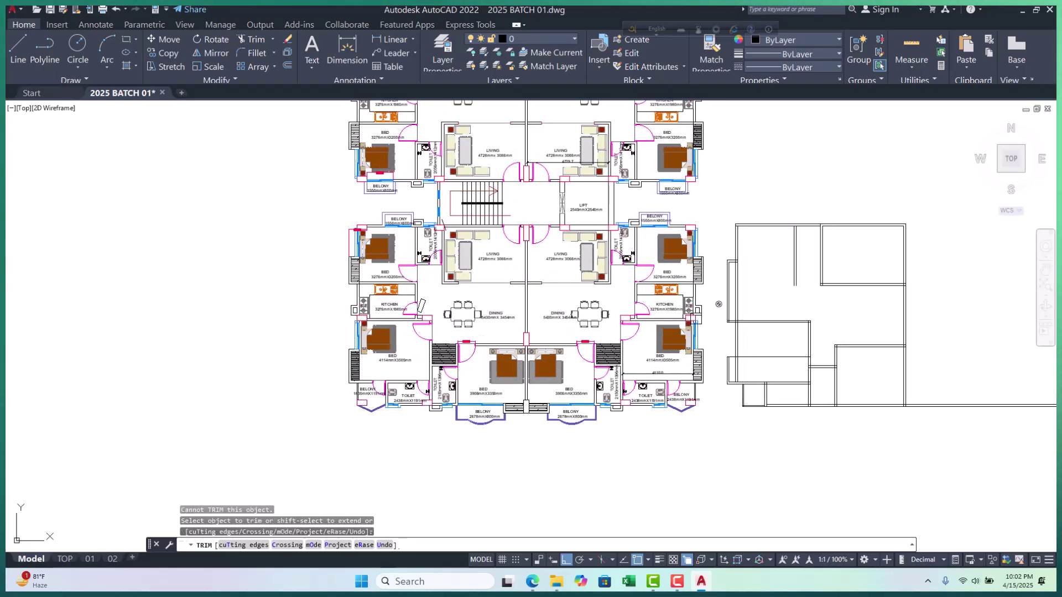
pyautogui.press('Escape')
pyautogui.press('Escape')
pyautogui.press('Escape')
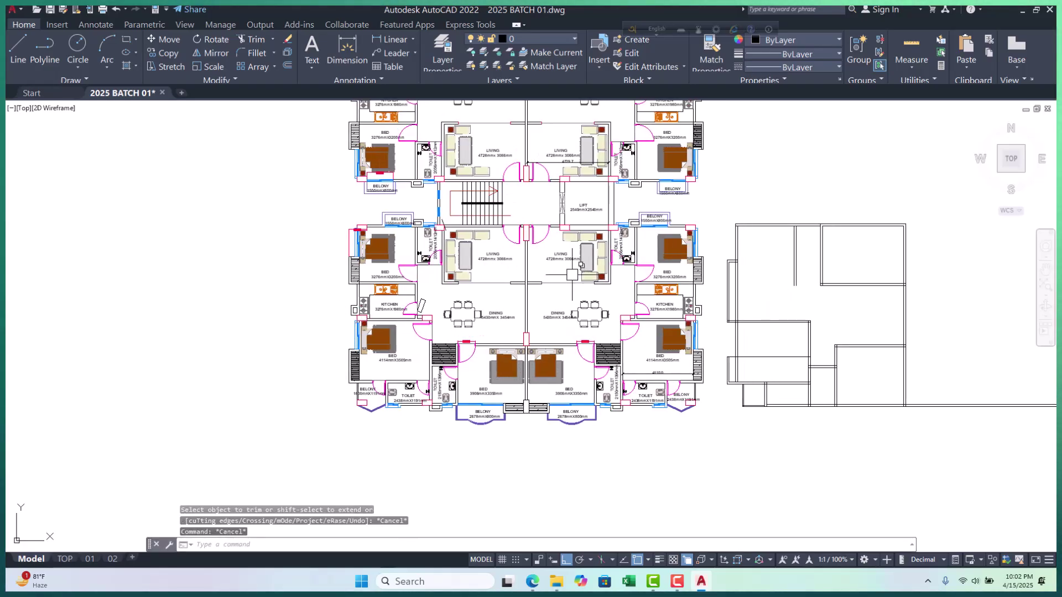
# Stretch the right end of the lower-left bedroom's horizontal recess line back to the inner face of the left wall
pyautogui.scroll(2, 772, 277)
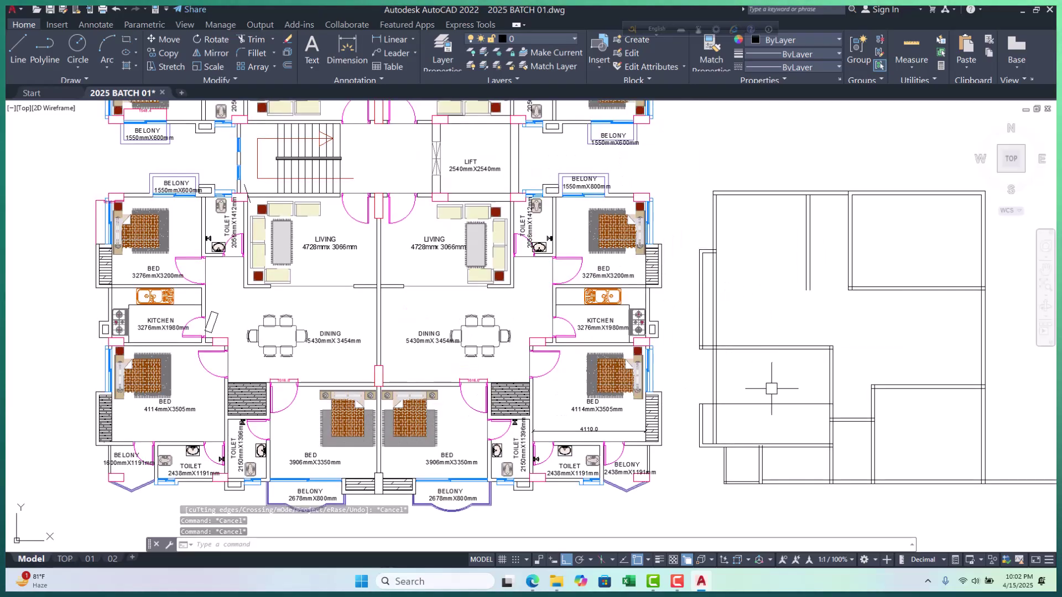
pyautogui.press('space')
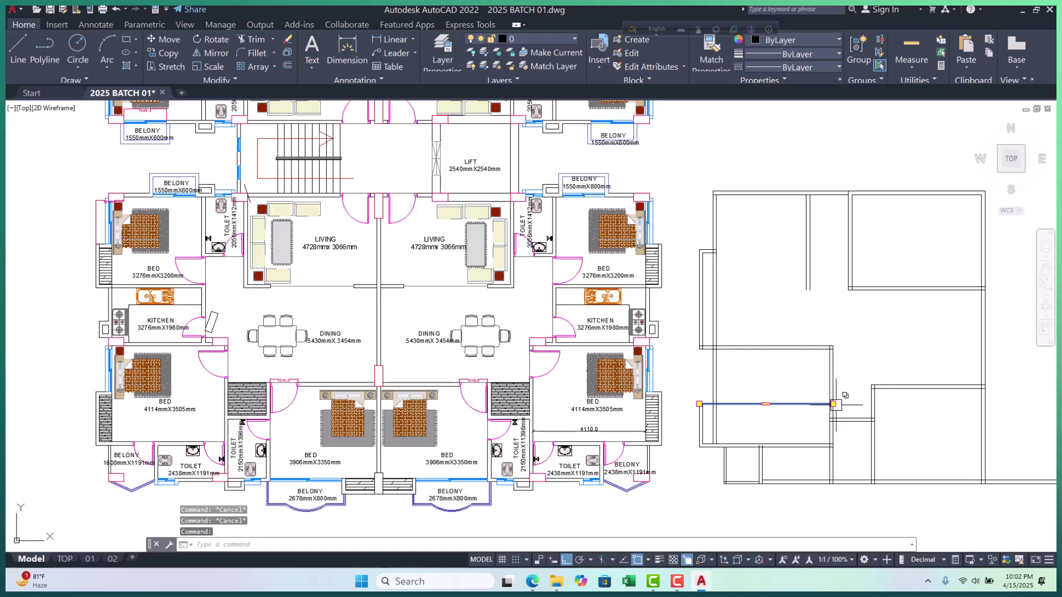
pyautogui.click(833, 404)
pyautogui.scroll(10, 713, 406)
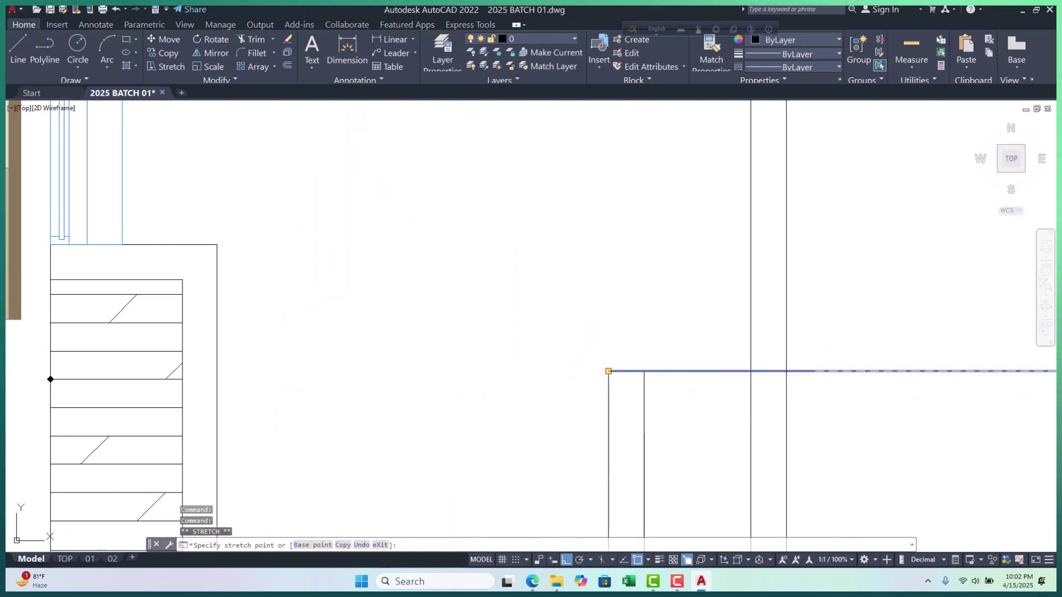
pyautogui.press('Escape')
pyautogui.press('Escape')
pyautogui.press('Escape')
# Offset the lower-left recess's top line by 125 mm downward
pyautogui.write('o')
pyautogui.press('space')
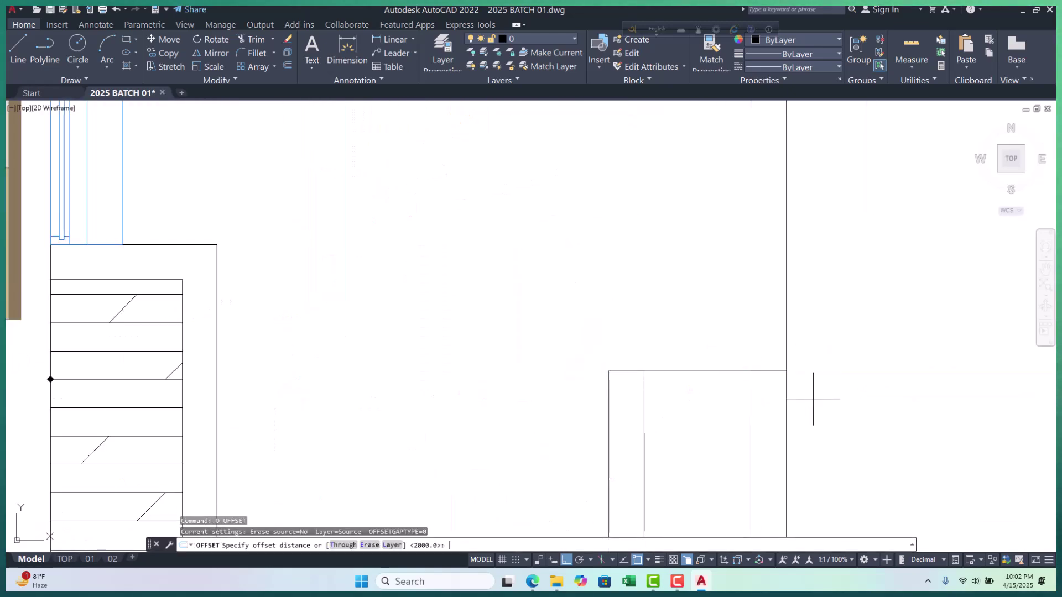
pyautogui.write('125')
pyautogui.press('Return')
pyautogui.click(720, 371)
pyautogui.click(709, 408)
pyautogui.press('Escape')
pyautogui.press('Escape')
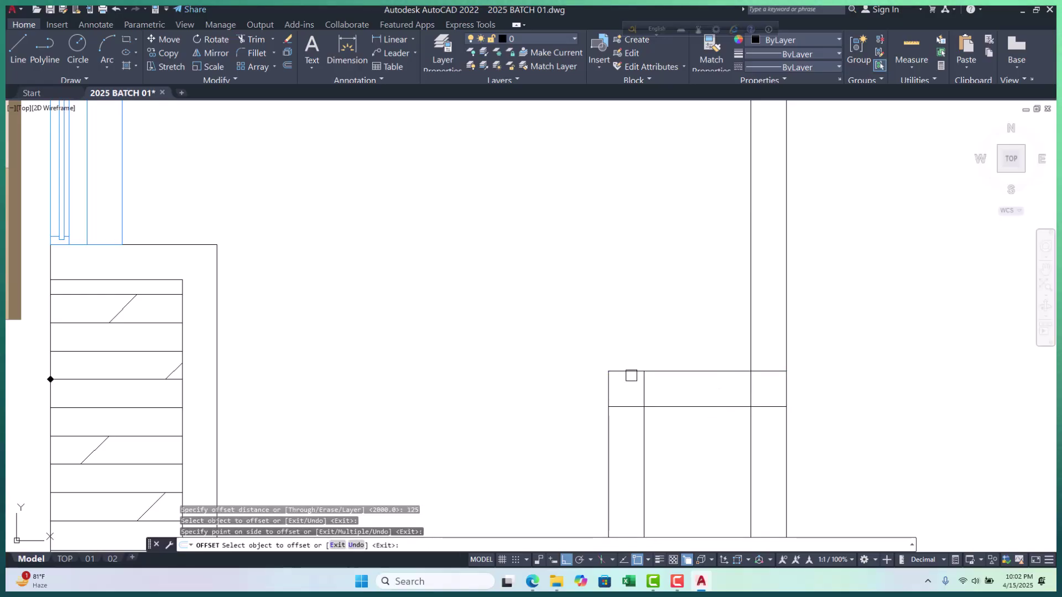
# Compare the reference plan's wall between the upper bedroom and kitchen with the redrawn plan
pyautogui.scroll(-8, 709, 407)
pyautogui.scroll(3, 594, 244)
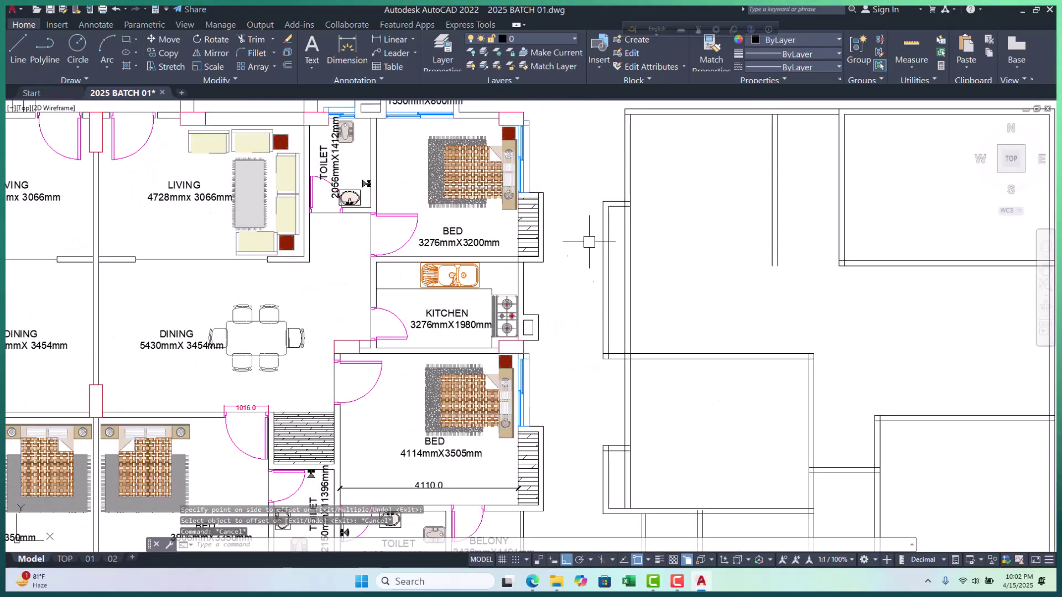
pyautogui.scroll(-3, 357, 216)
pyautogui.scroll(8, 111, 229)
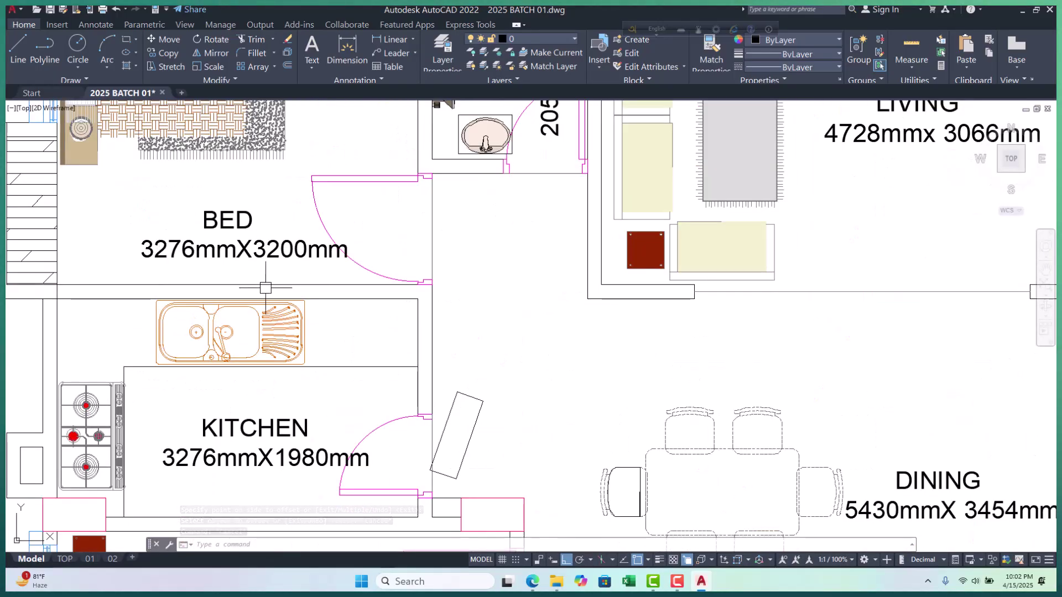
pyautogui.scroll(-4, 269, 289)
pyautogui.moveTo(257, 281); pyautogui.dragTo(229, 269, button='middle')
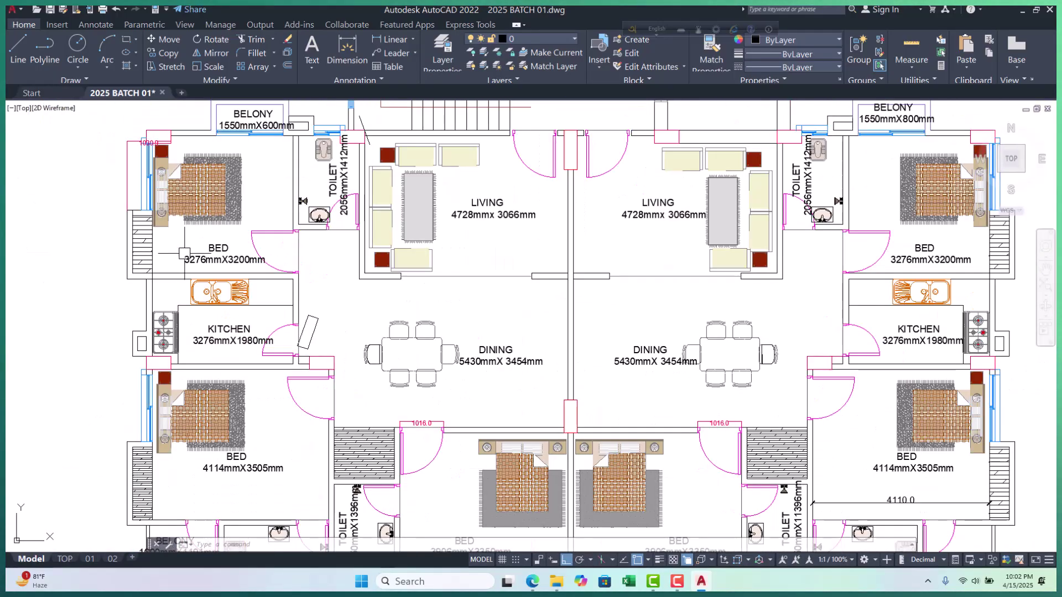
pyautogui.scroll(-5, 391, 302)
pyautogui.scroll(4, 533, 239)
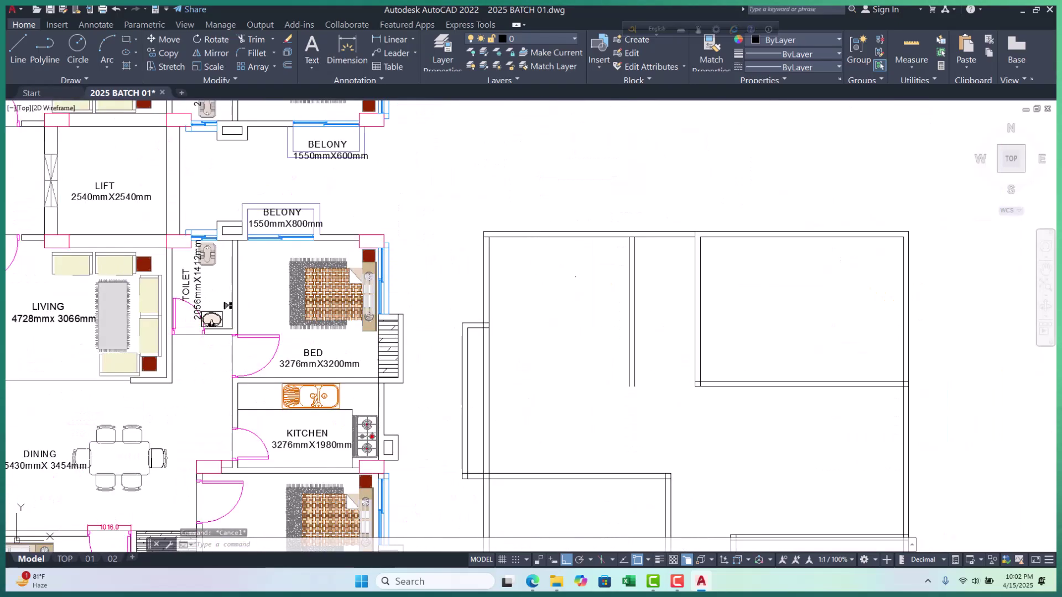
# Try to offset the upper-left bedroom's top wall line by 3275 mm downward
pyautogui.write('o')
pyautogui.press('Return')
pyautogui.scroll(-4, 553, 276)
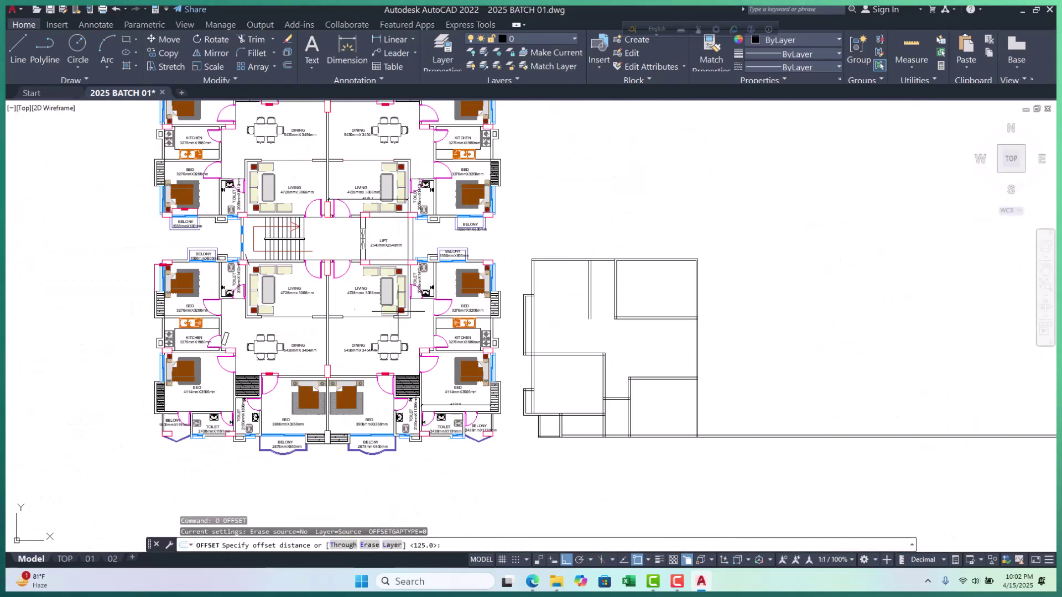
pyautogui.scroll(2, 184, 198)
pyautogui.scroll(3, 166, 222)
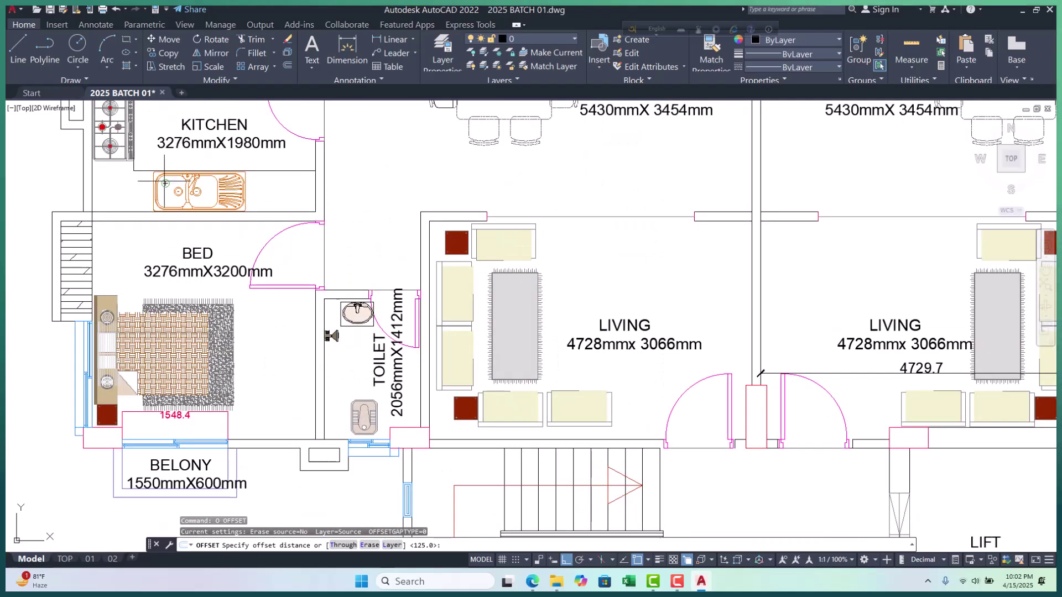
pyautogui.scroll(-5, 160, 237)
pyautogui.scroll(-4, 298, 249)
pyautogui.scroll(10, 372, 269)
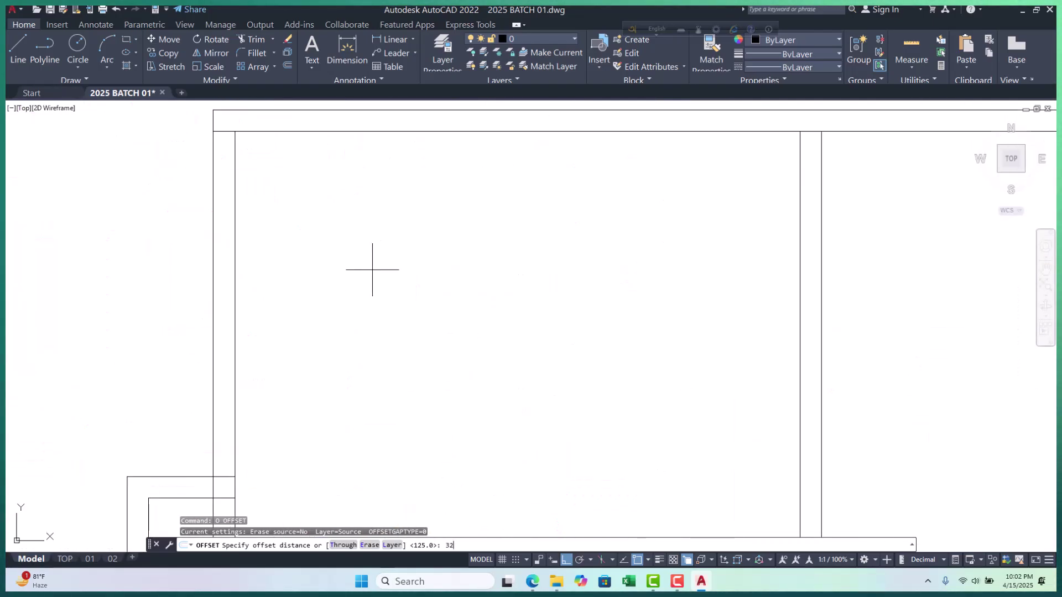
pyautogui.write('3275')
pyautogui.press('Return')
pyautogui.scroll(-2, 372, 270)
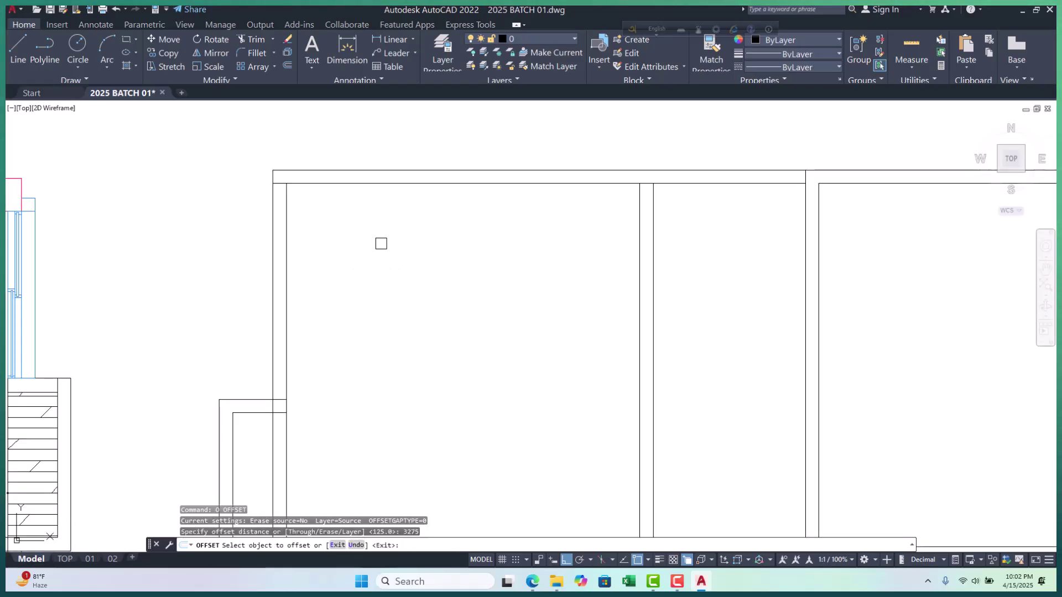
pyautogui.click(394, 188)
pyautogui.click(386, 268)
pyautogui.press('Escape')
pyautogui.scroll(-4, 386, 182)
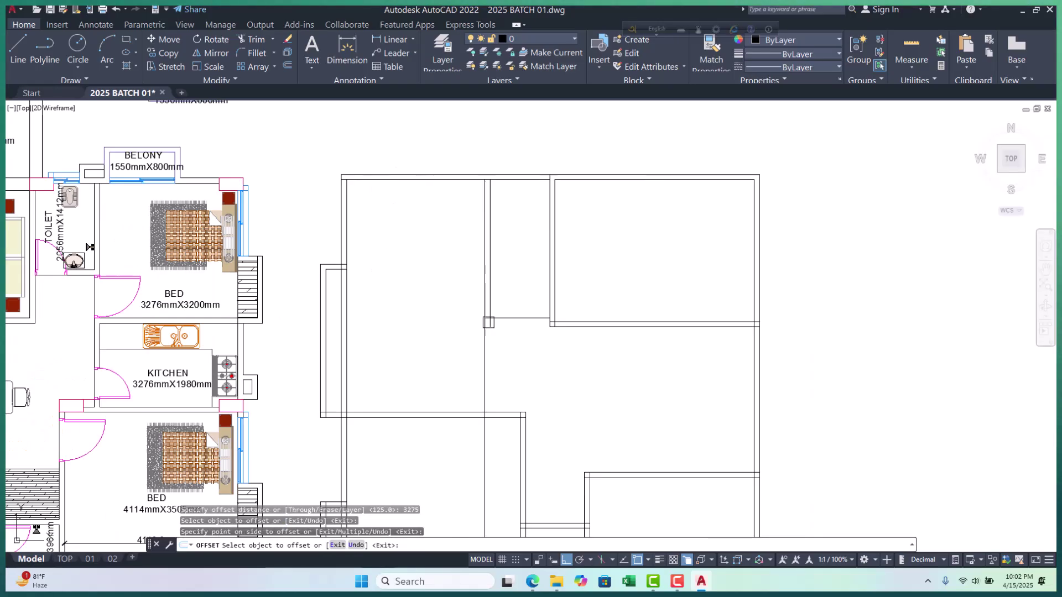
# Erase the misplaced L-shaped offset line crossing the left rooms
pyautogui.click(485, 346)
pyautogui.scroll(-4, 481, 337)
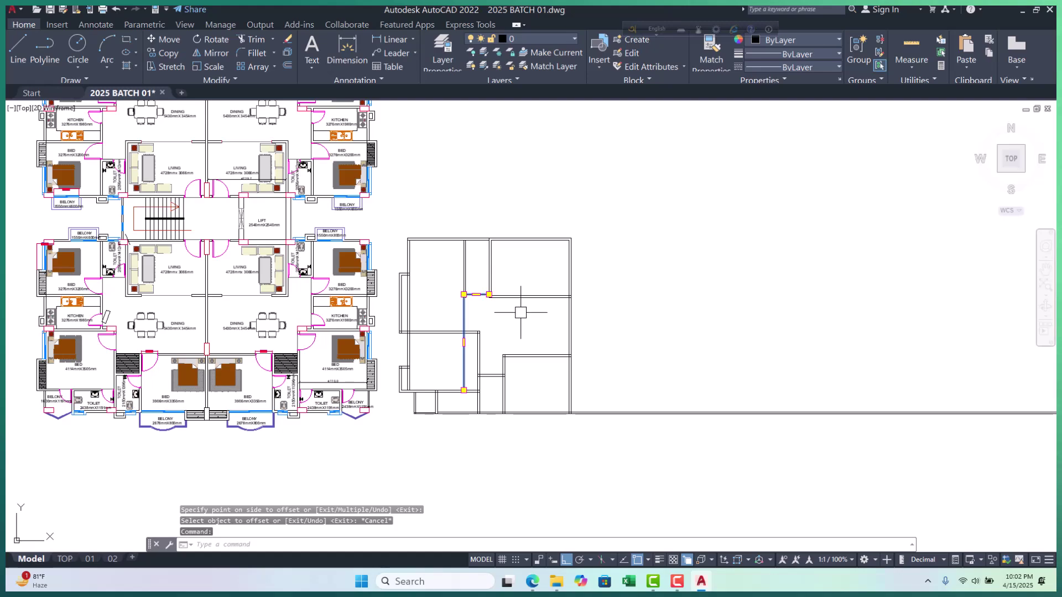
pyautogui.write('e')
pyautogui.press('Return')
pyautogui.press('Escape')
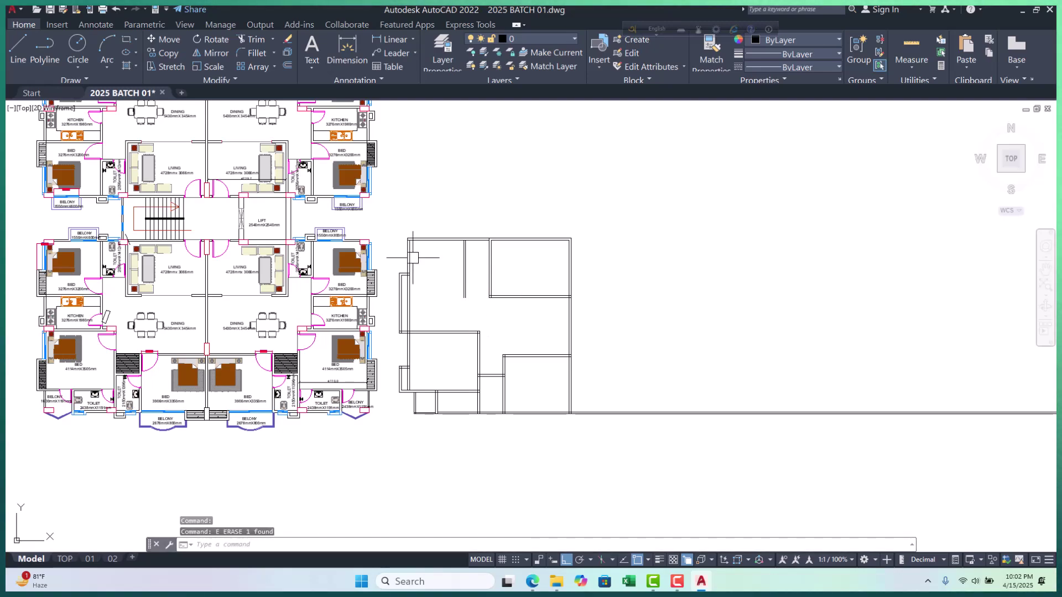
# Offset the short line across the top end of the left wall by 3275 mm downward
pyautogui.scroll(4, 412, 240)
pyautogui.press('Escape')
pyautogui.press('Escape')
pyautogui.scroll(4, 409, 221)
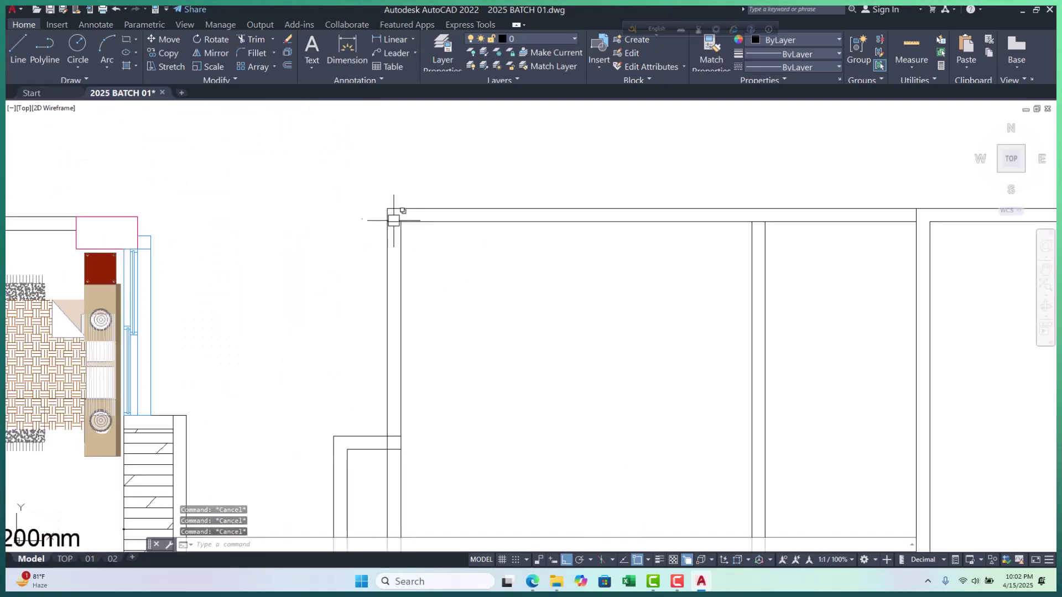
pyautogui.press('Escape')
pyautogui.scroll(-5, 401, 225)
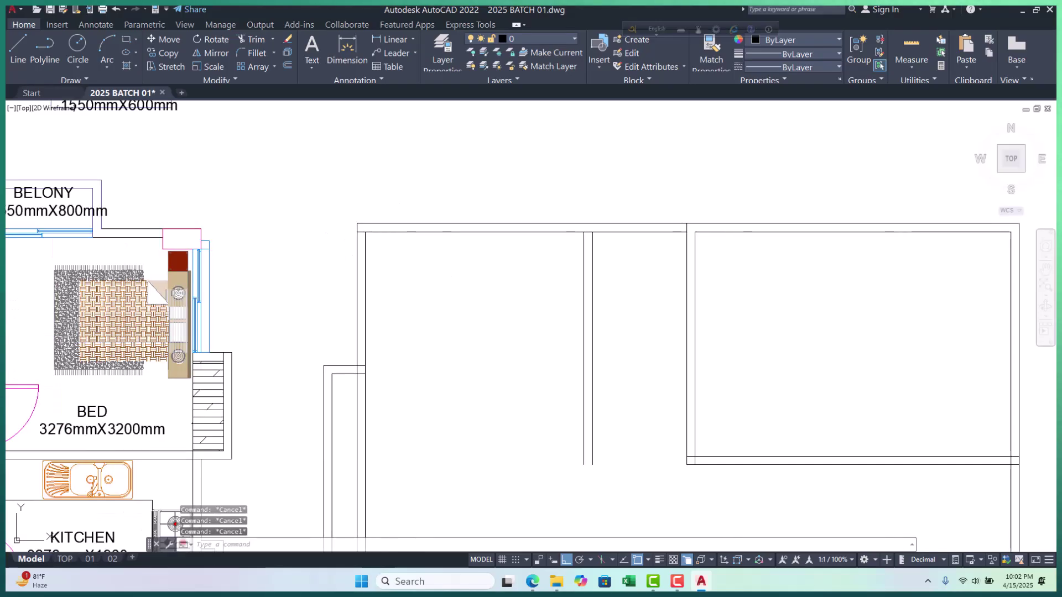
pyautogui.write('o')
pyautogui.press('Return')
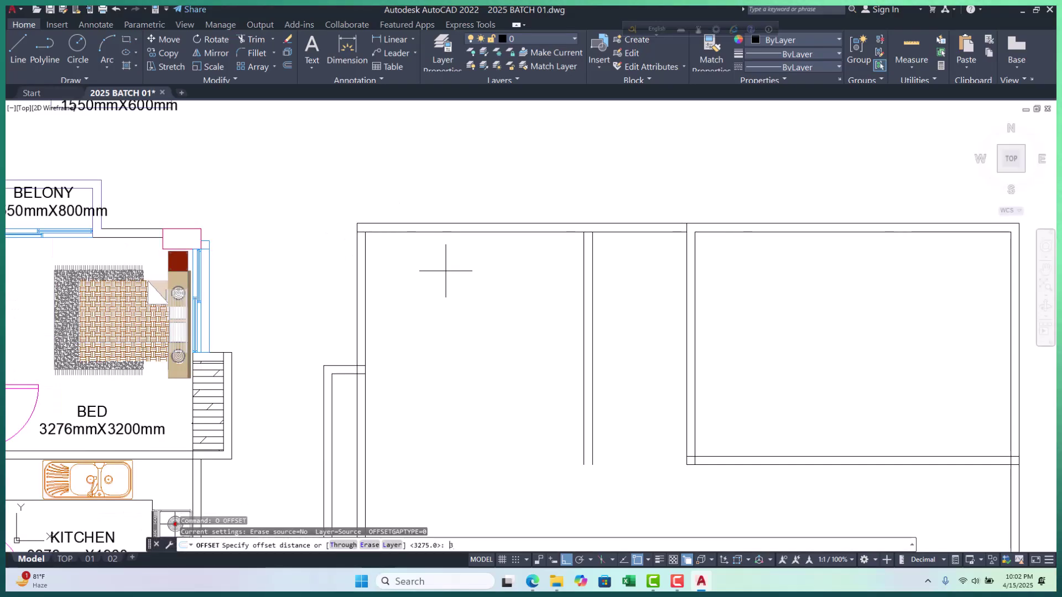
pyautogui.write('3275')
pyautogui.press('Return')
pyautogui.scroll(2, 387, 246)
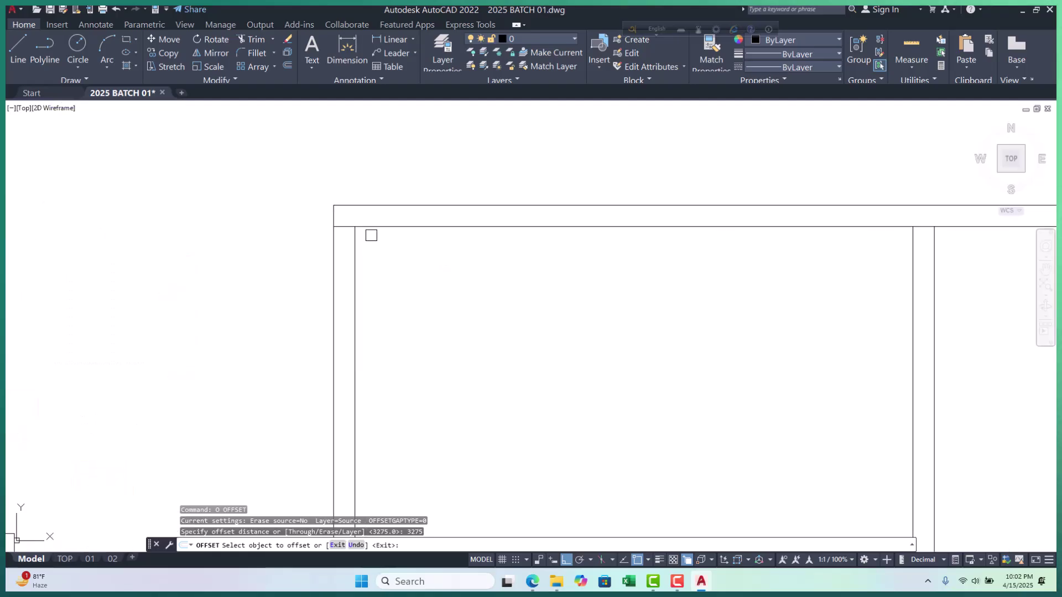
pyautogui.click(346, 229)
pyautogui.click(332, 272)
pyautogui.scroll(-3, 367, 206)
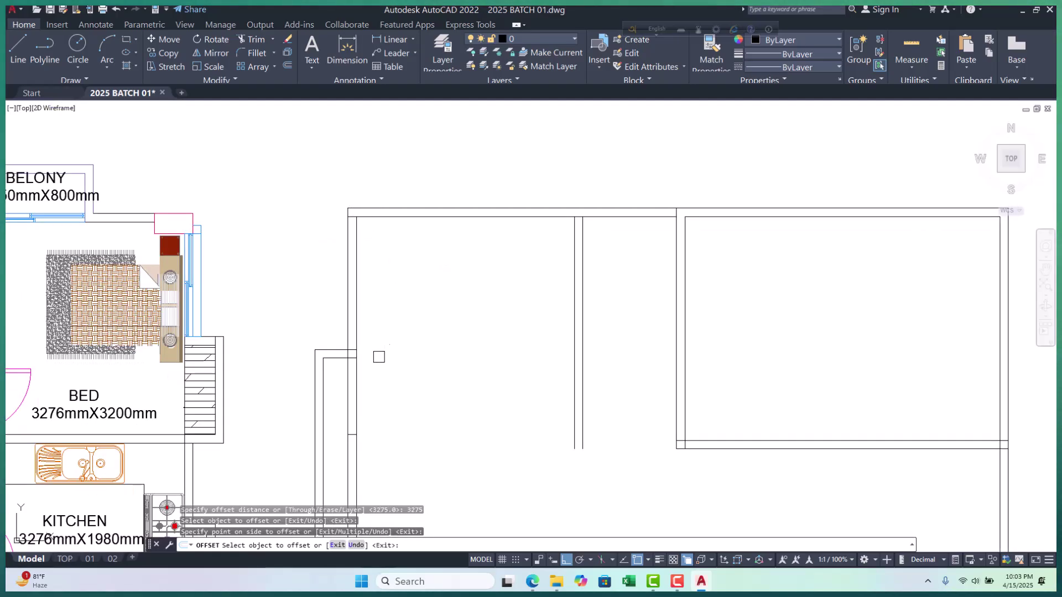
pyautogui.moveTo(379, 396); pyautogui.dragTo(361, 290, button='middle')
pyautogui.press('Escape')
pyautogui.press('Escape')
pyautogui.press('Escape')
pyautogui.press('Escape')
pyautogui.scroll(6, 361, 291)
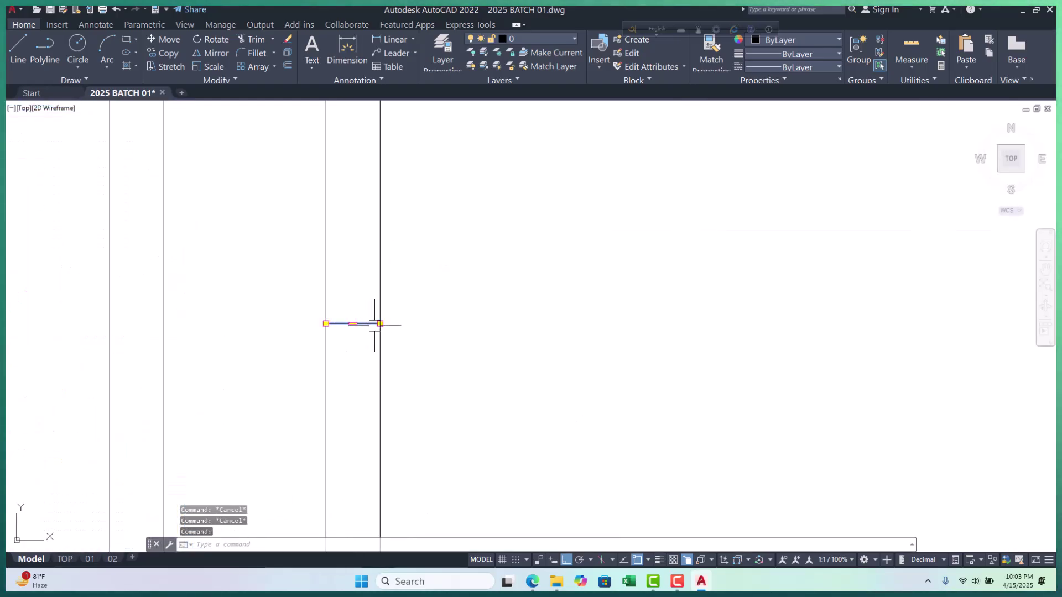
# Stretch the short line's right end to the right face of the upper bedroom's partition
pyautogui.click(380, 323)
pyautogui.scroll(-3, 414, 308)
pyautogui.scroll(5, 484, 321)
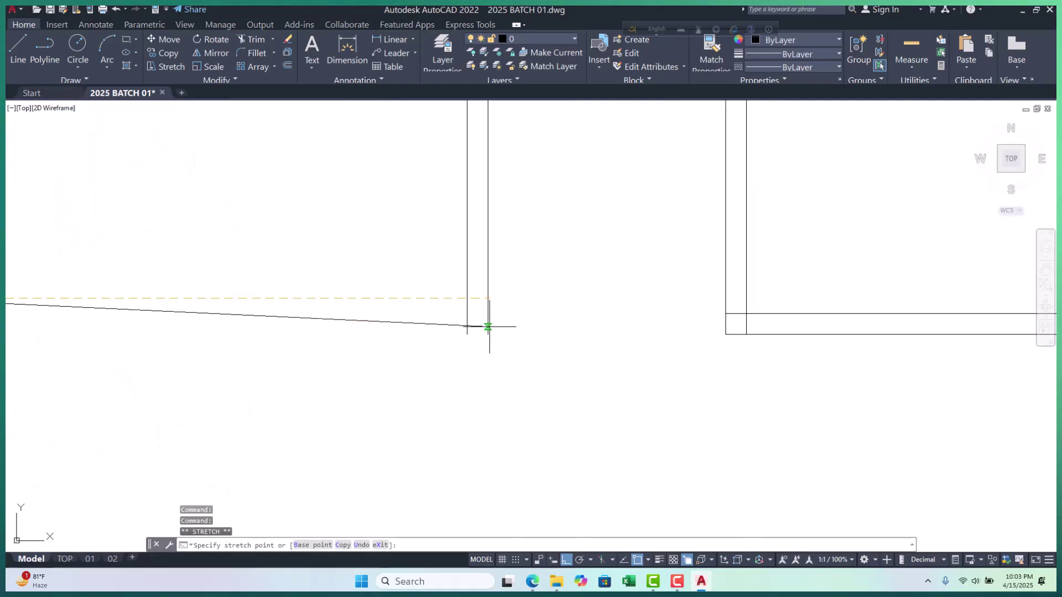
pyautogui.scroll(-4, 482, 303)
pyautogui.click(461, 318)
pyautogui.press('Escape')
pyautogui.press('Escape')
pyautogui.press('Escape')
pyautogui.scroll(-4, 569, 221)
pyautogui.scroll(3, 492, 307)
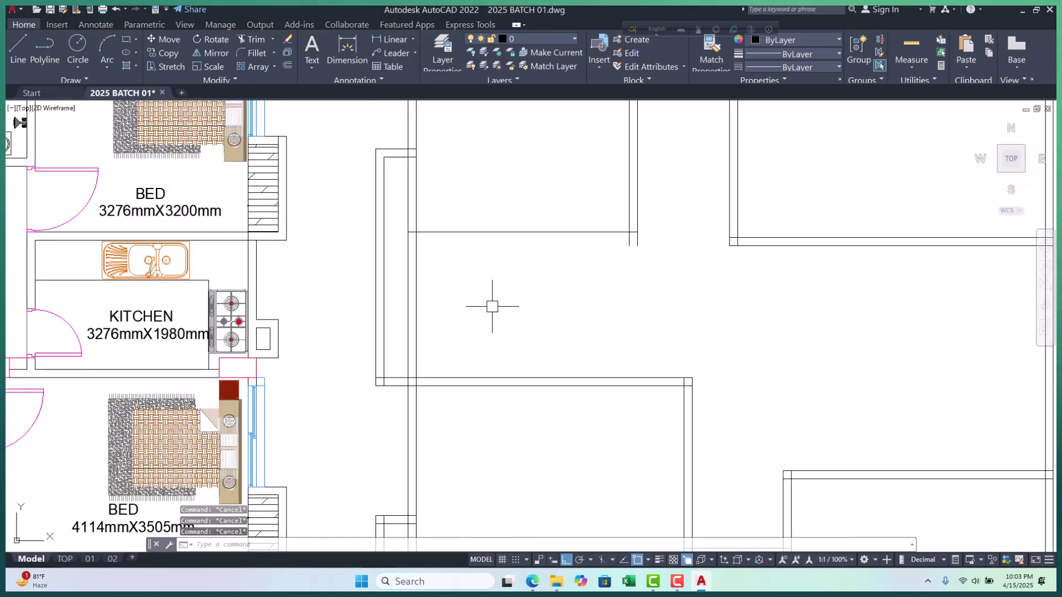
# Offset the upper bedroom's new bottom wall line by 125 mm downward
pyautogui.write('o')
pyautogui.press('Return')
pyautogui.write('12')
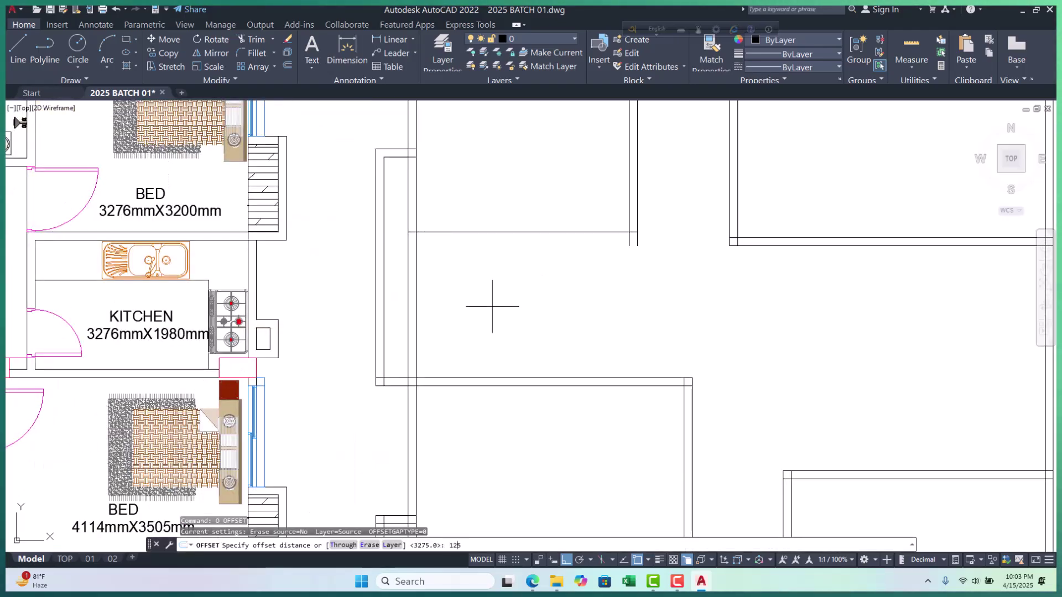
pyautogui.write('5')
pyautogui.press('Return')
pyautogui.click(493, 233)
pyautogui.click(611, 297)
pyautogui.press('Escape')
pyautogui.press('Escape')
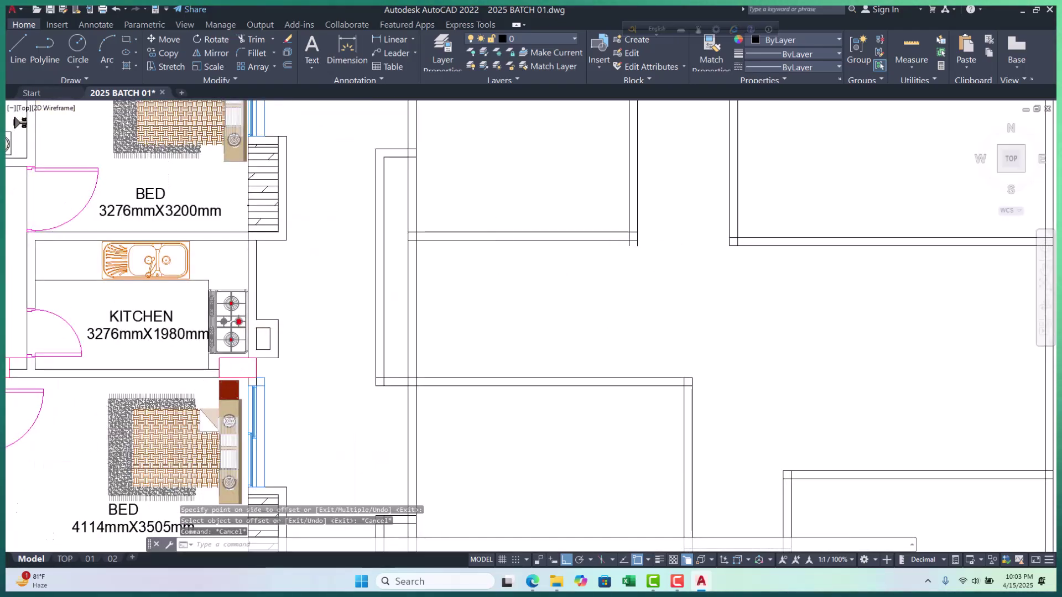
pyautogui.scroll(-5, 535, 274)
pyautogui.press('Escape')
pyautogui.press('Escape')
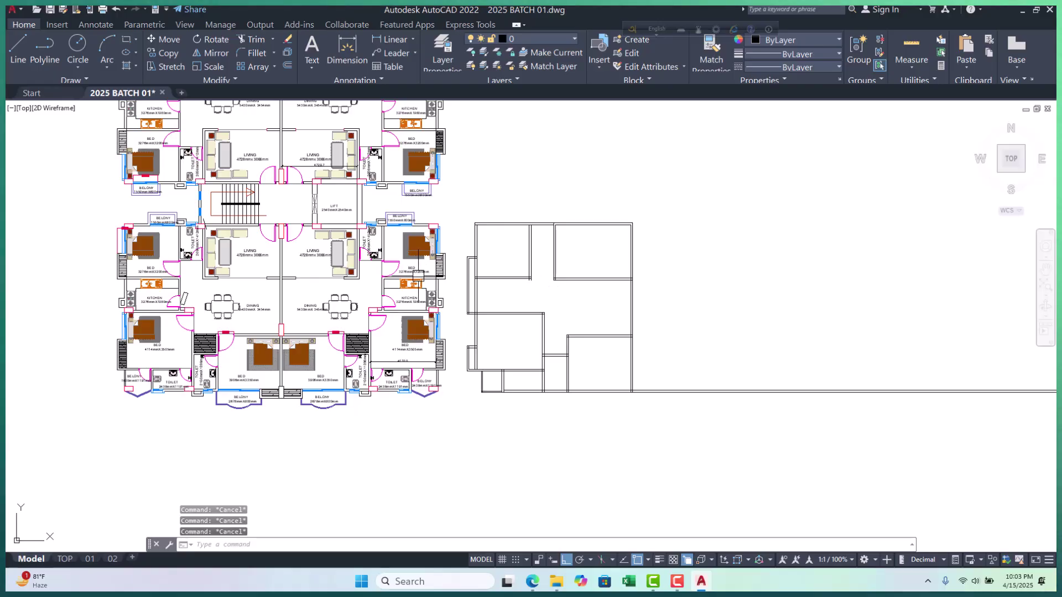
# Draw a polyline along the top wall's inner face from the partition's left face to the upper-right room's inner left face
pyautogui.scroll(4, 539, 227)
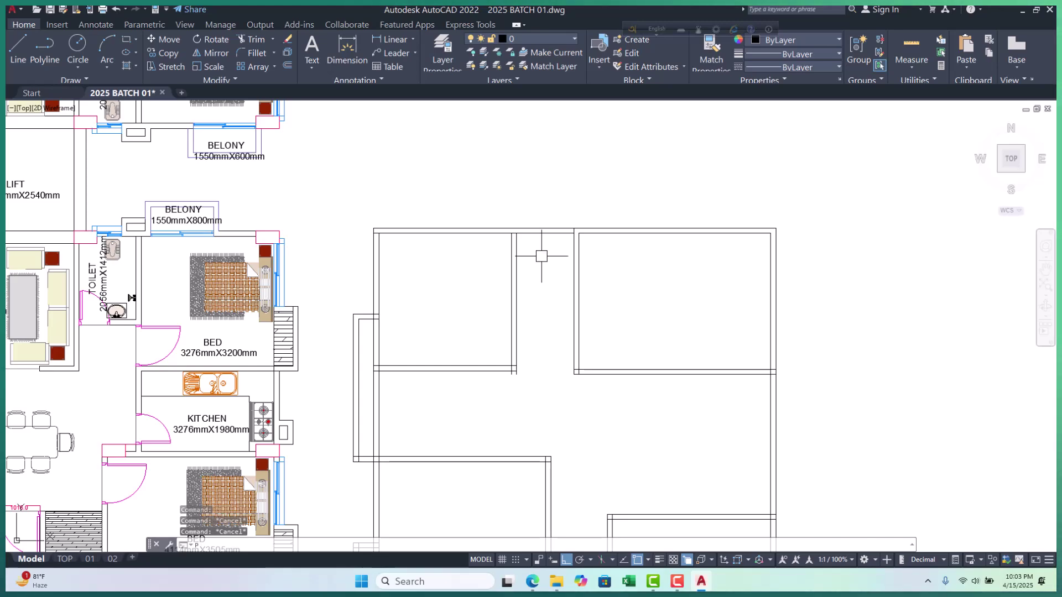
pyautogui.write('pl')
pyautogui.press('Return')
pyautogui.scroll(4, 516, 230)
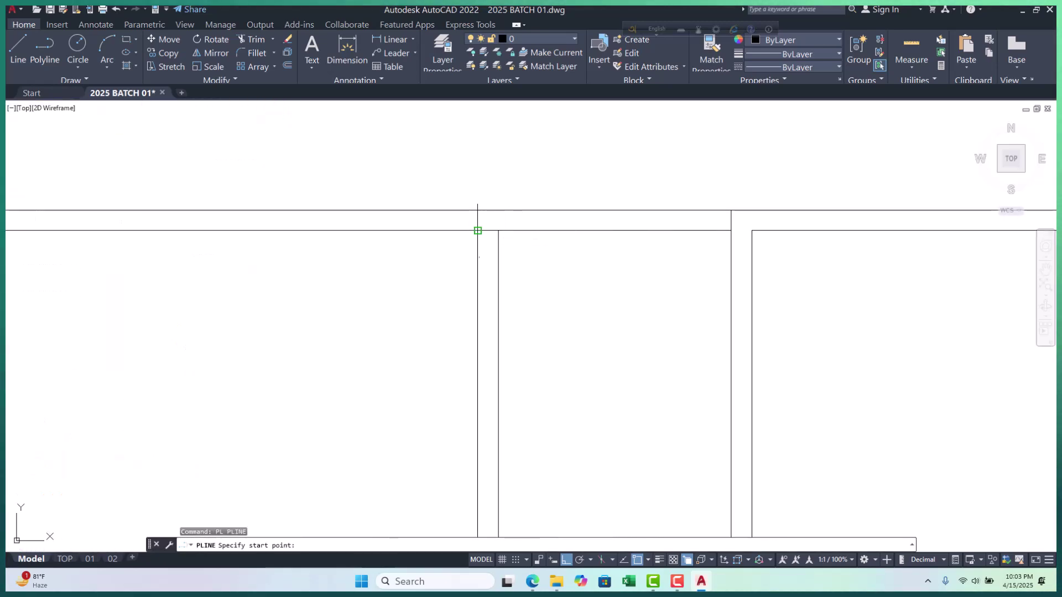
pyautogui.click(478, 230)
pyautogui.press('Escape')
pyautogui.press('Escape')
pyautogui.press('Escape')
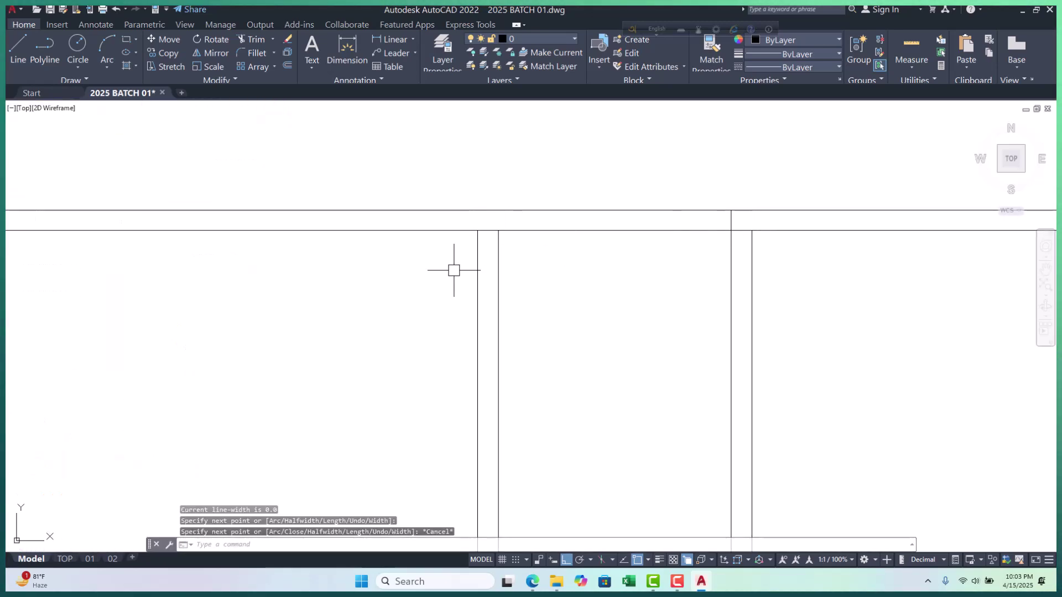
# Offset the new polyline by 2000 mm downward between the two upper rooms
pyautogui.scroll(-6, 450, 268)
pyautogui.write('o')
pyautogui.press('Return')
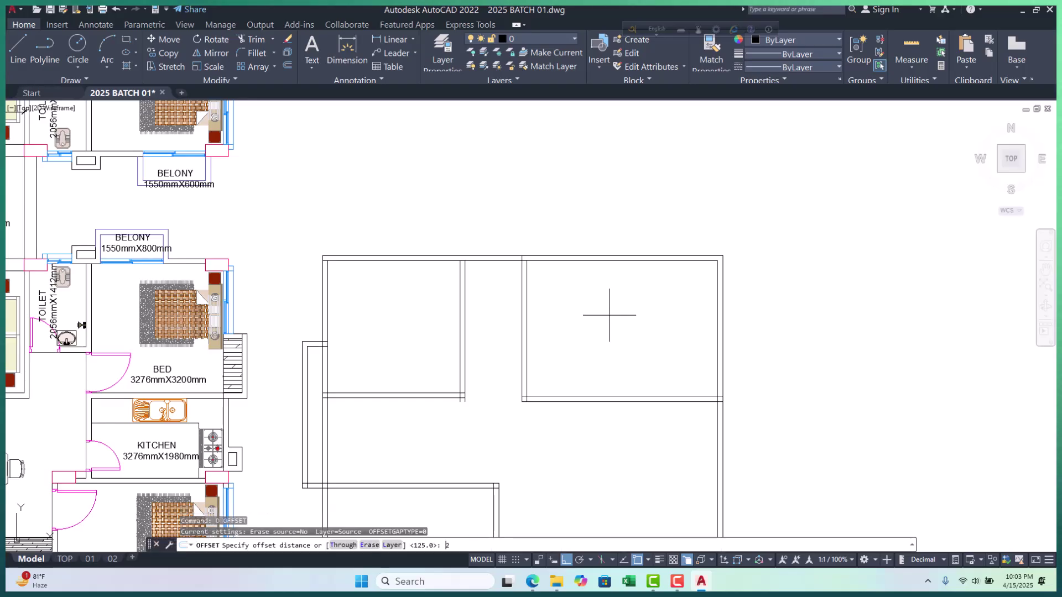
pyautogui.press('Return')
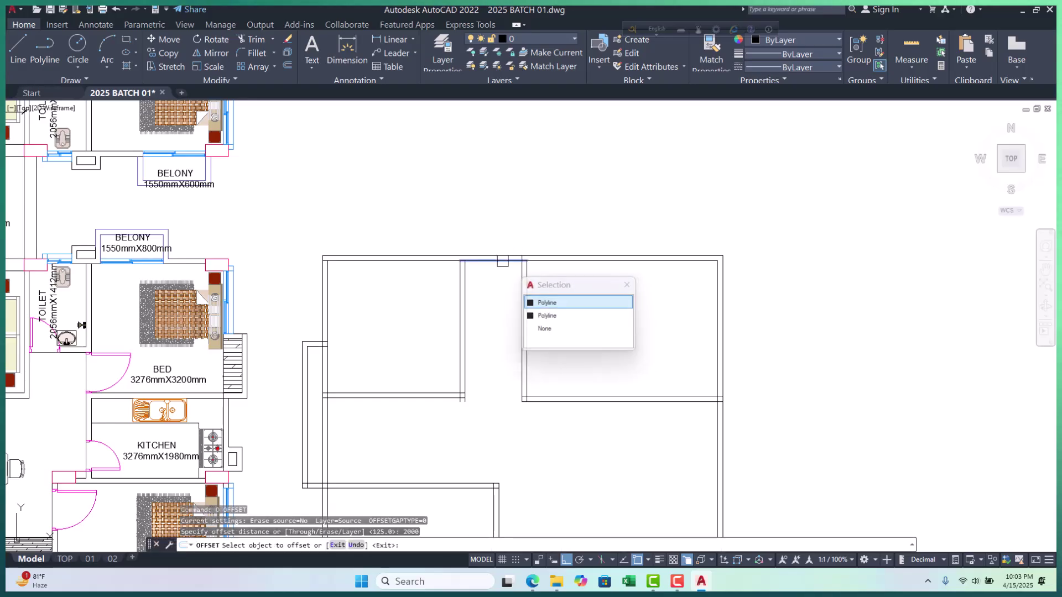
pyautogui.press('Escape')
pyautogui.press('Escape')
# Erase the helper polyline overlapping the top wall between the two upper rooms
pyautogui.scroll(4, 475, 261)
pyautogui.click(389, 203)
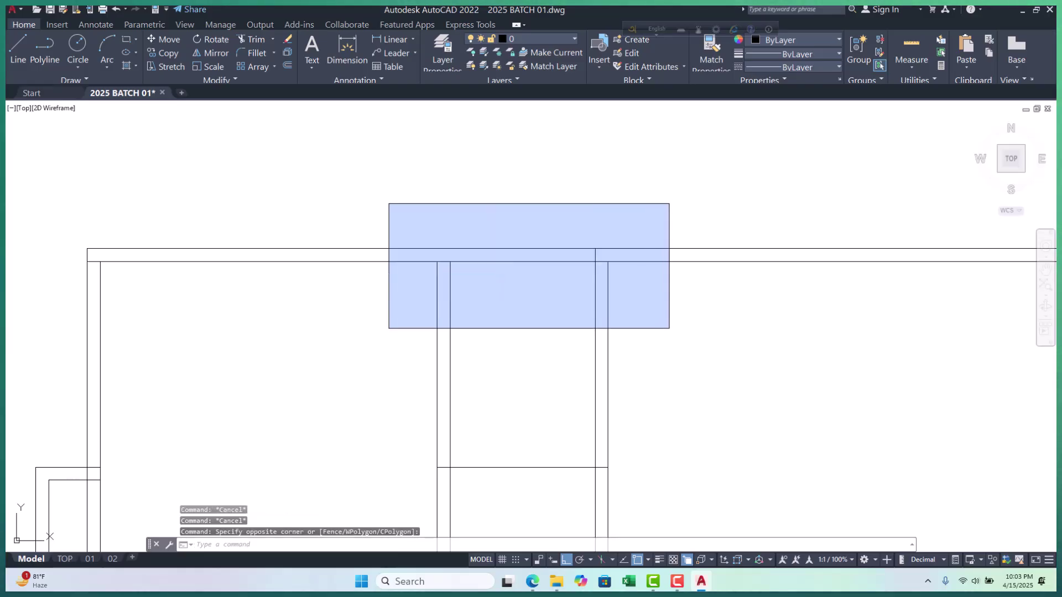
pyautogui.click(669, 329)
pyautogui.write('e')
pyautogui.press('Return')
pyautogui.scroll(-4, 639, 299)
pyautogui.moveTo(711, 373); pyautogui.dragTo(628, 291, button='middle')
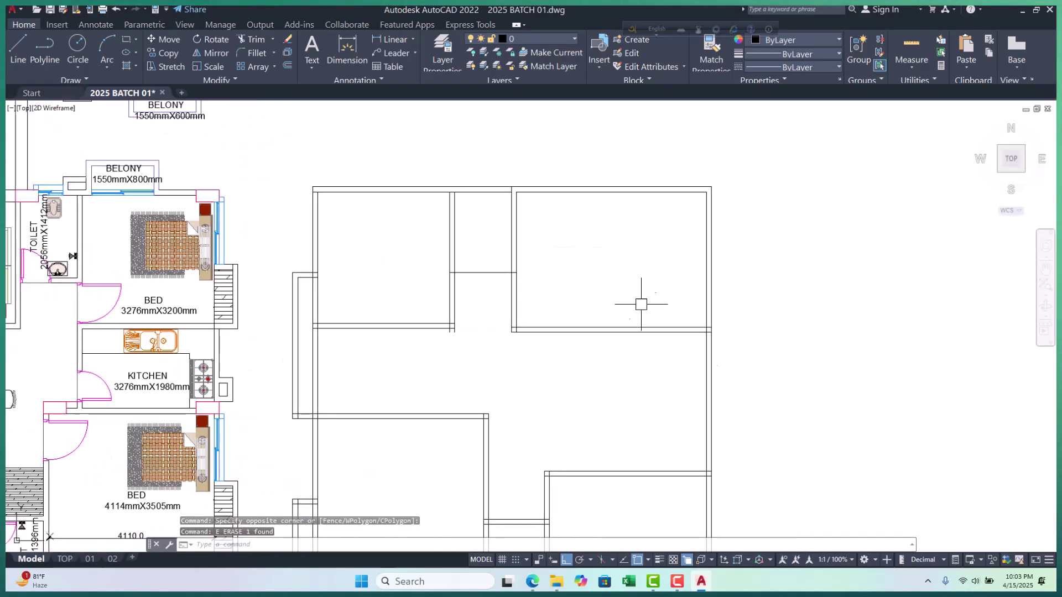
pyautogui.press('Escape')
pyautogui.press('Escape')
pyautogui.press('Escape')
# Offset the horizontal line between the two upper rooms by 125 mm downward
pyautogui.scroll(2, 517, 269)
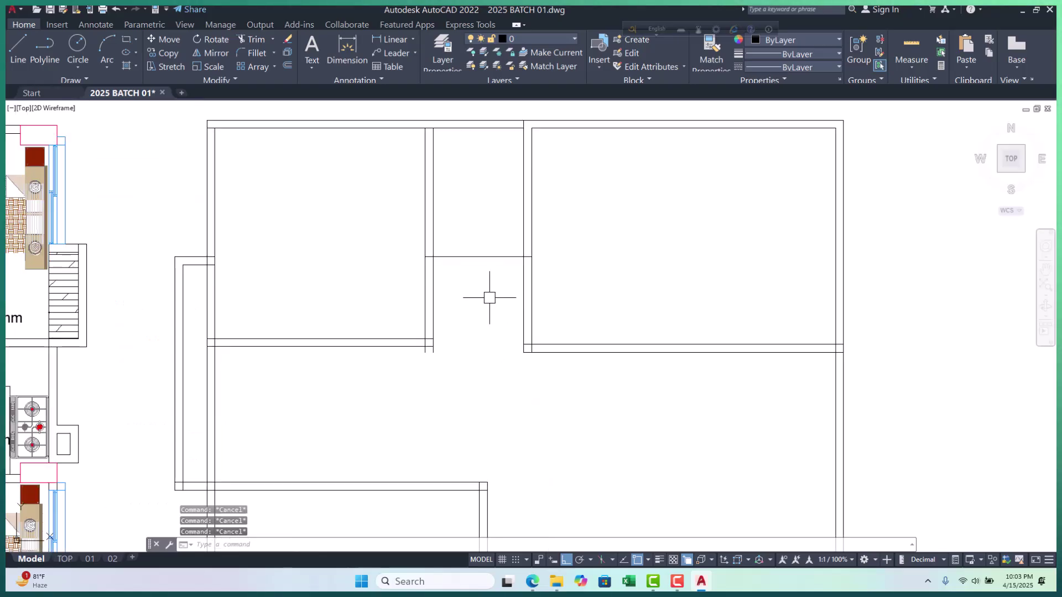
pyautogui.press('Return')
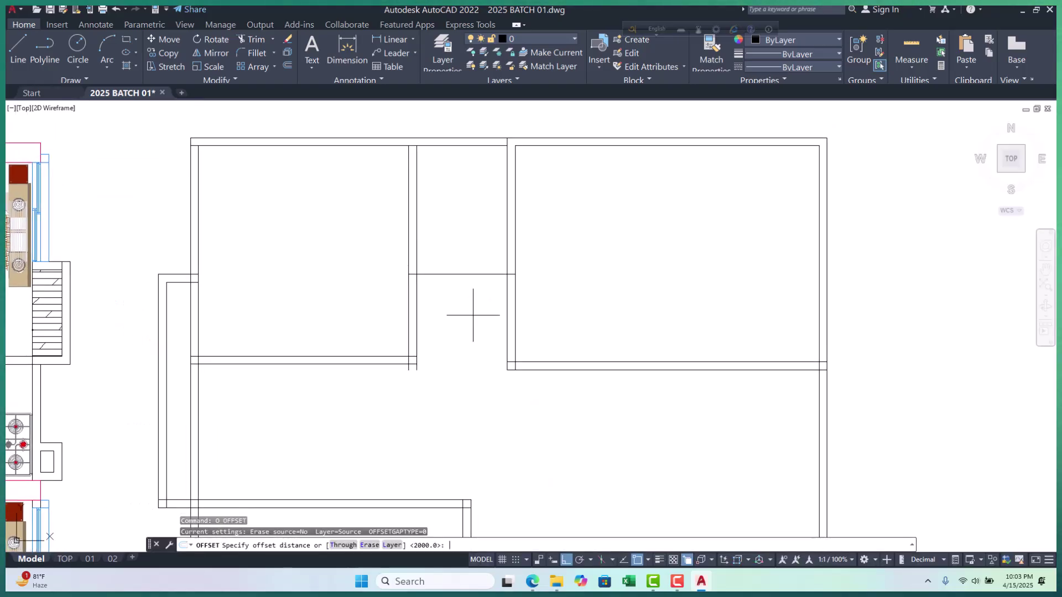
pyautogui.write('125')
pyautogui.press('Return')
pyautogui.click(450, 274)
pyautogui.click(459, 262)
pyautogui.scroll(-4, 602, 310)
pyautogui.scroll(3, 518, 318)
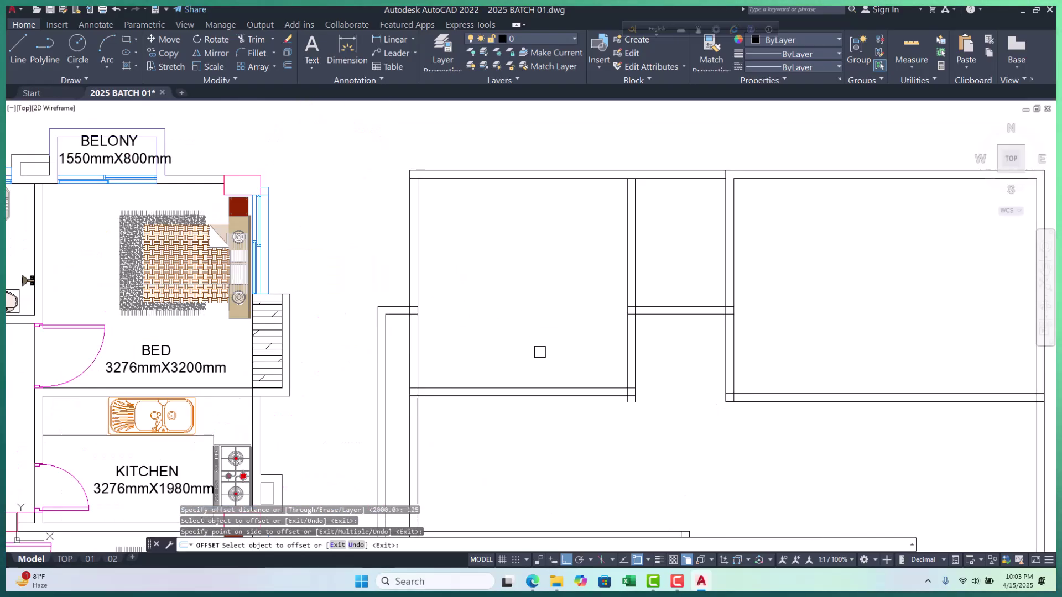
pyautogui.scroll(5, 625, 408)
pyautogui.press('Escape')
pyautogui.press('Escape')
pyautogui.moveTo(626, 407); pyautogui.dragTo(537, 364, button='middle')
pyautogui.press('Escape')
pyautogui.press('Escape')
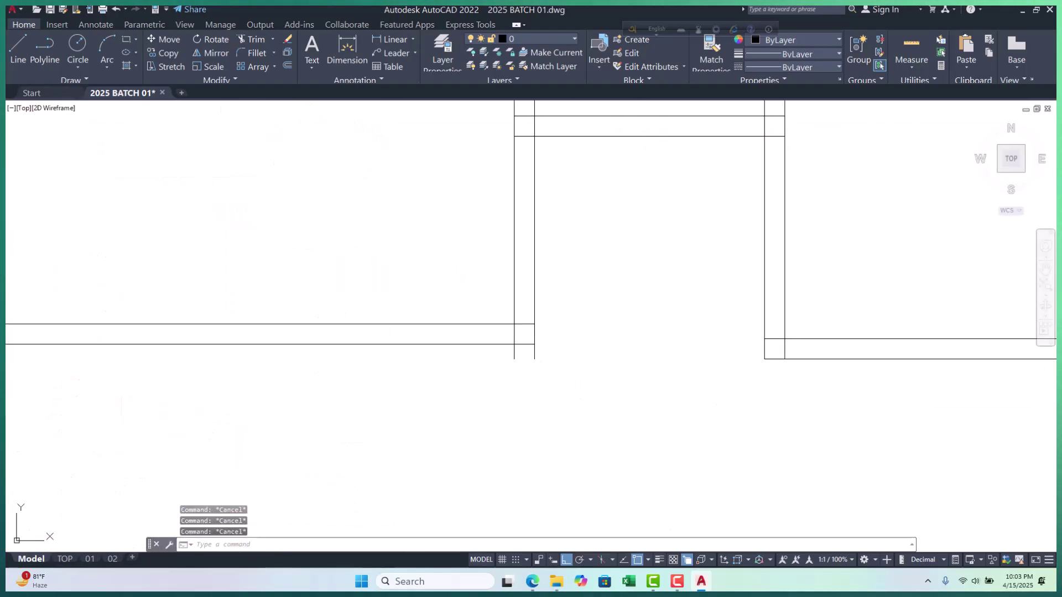
# Trim the partition line ends that project below the upper bedroom's bottom wall
pyautogui.write('tr')
pyautogui.press('Return')
pyautogui.scroll(2, 538, 347)
pyautogui.click(521, 359)
pyautogui.press('Escape')
pyautogui.press('Escape')
pyautogui.scroll(-5, 628, 379)
pyautogui.moveTo(632, 365); pyautogui.dragTo(575, 330, button='middle')
pyautogui.scroll(-3, 438, 335)
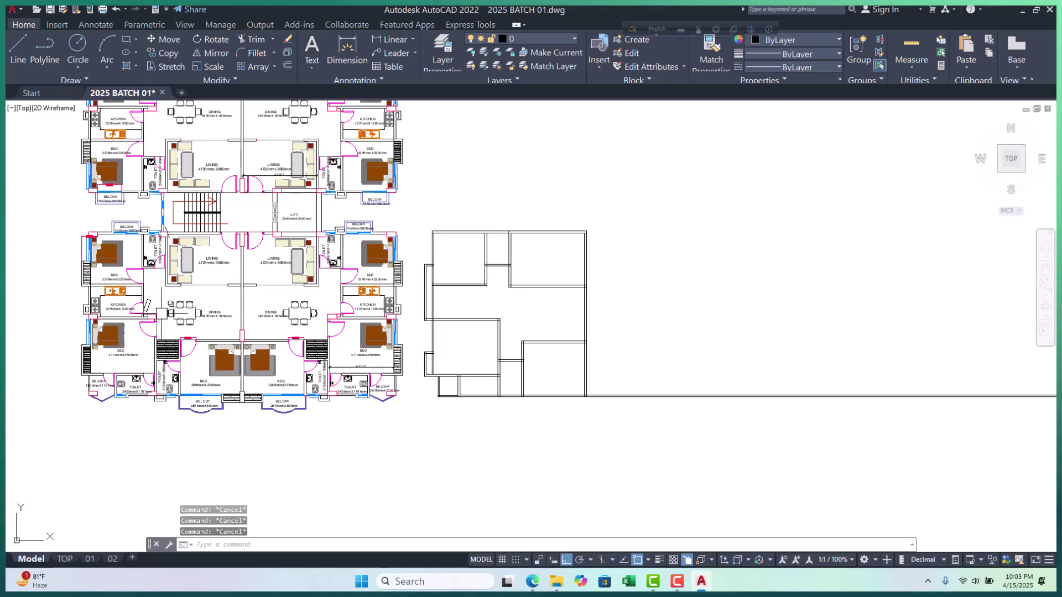
# Trim the two horizontal wall lines where they cross the left wall at the upper recess's lower end
pyautogui.scroll(4, 420, 324)
pyautogui.scroll(6, 420, 323)
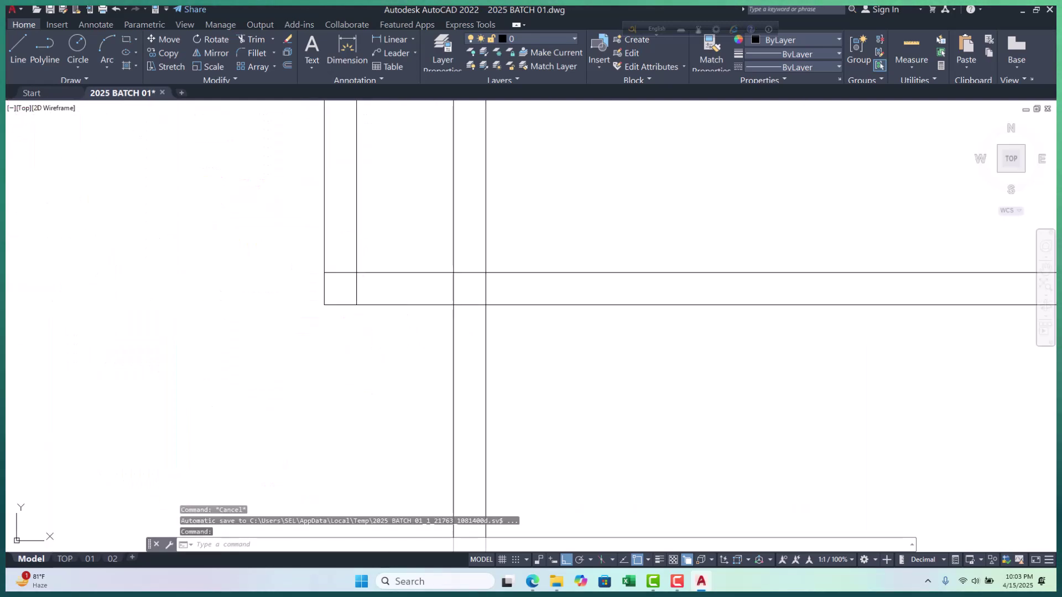
pyautogui.write('r')
pyautogui.press('Return')
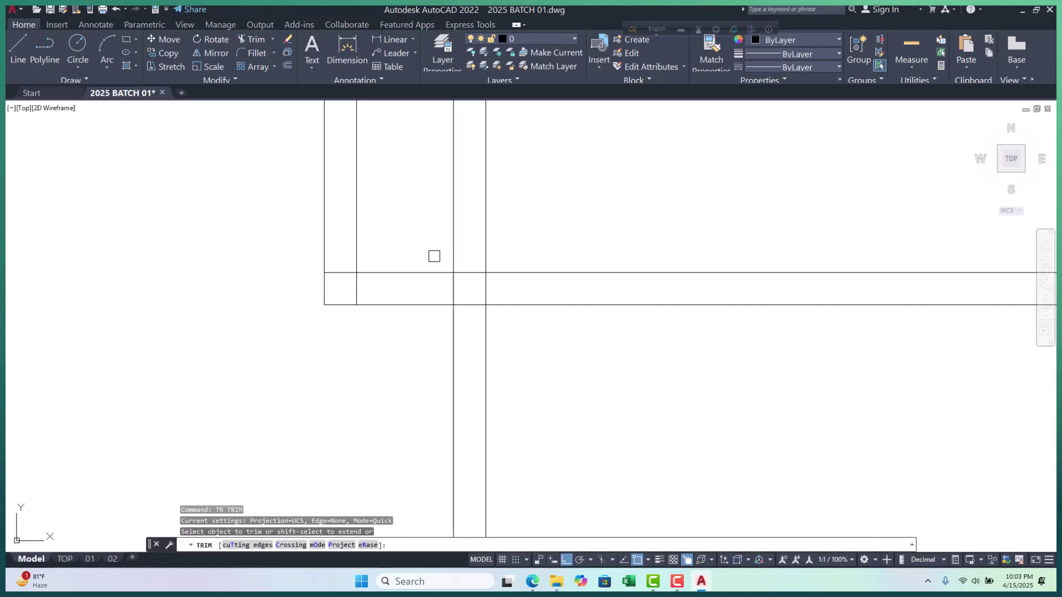
pyautogui.scroll(-3, 469, 288)
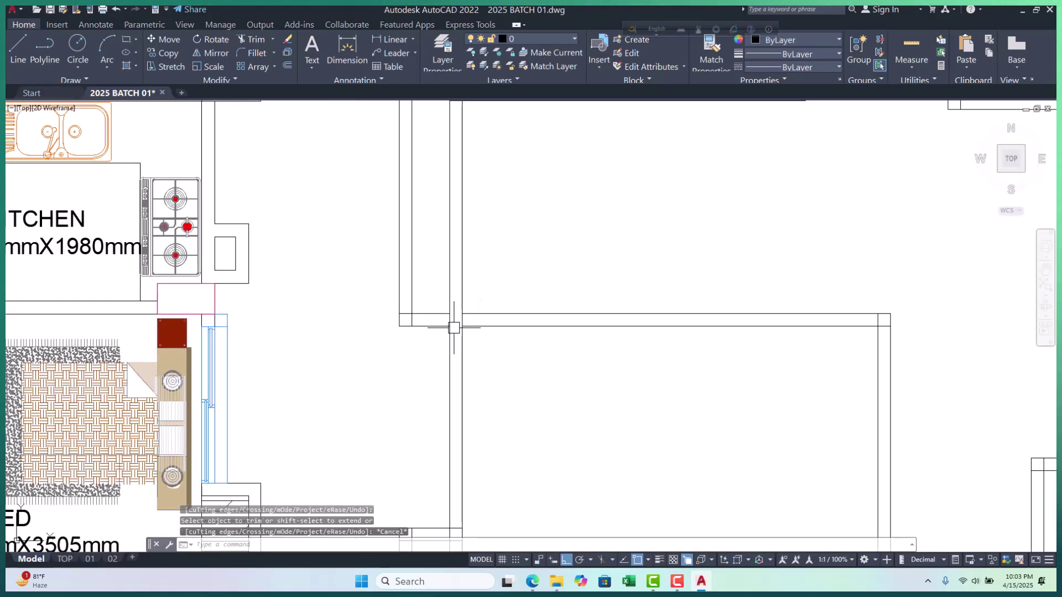
pyautogui.scroll(5, 450, 301)
pyautogui.press('Escape')
pyautogui.press('Escape')
pyautogui.press('Escape')
# Stretch the lower end of the upper-left recess upward to align with the bottom wall of the upper-left bedroom
pyautogui.click(458, 253)
pyautogui.click(316, 377)
pyautogui.scroll(-5, 415, 391)
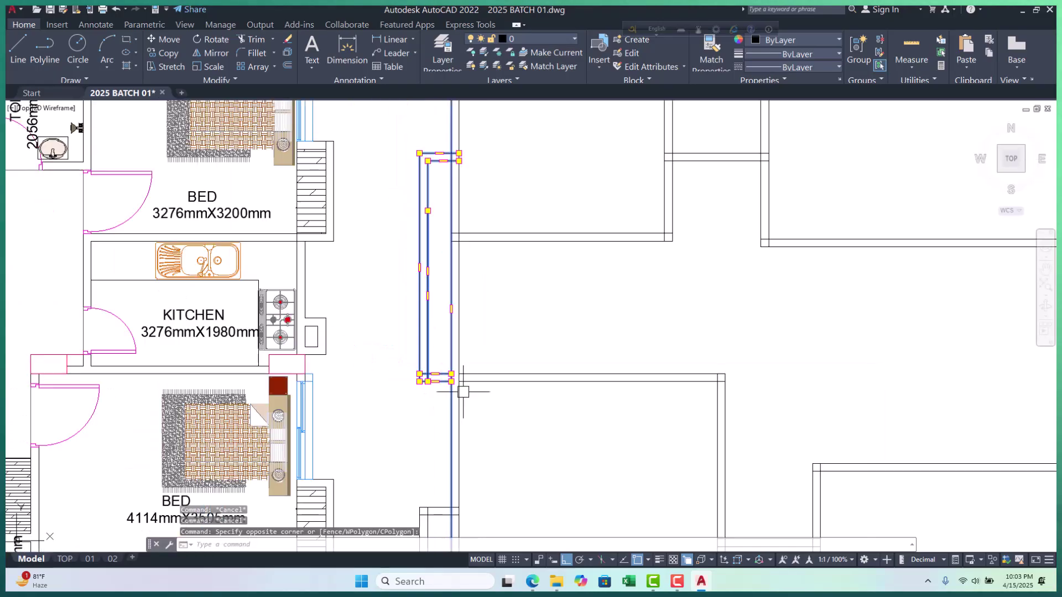
pyautogui.write('s')
pyautogui.press('Return')
pyautogui.scroll(4, 450, 381)
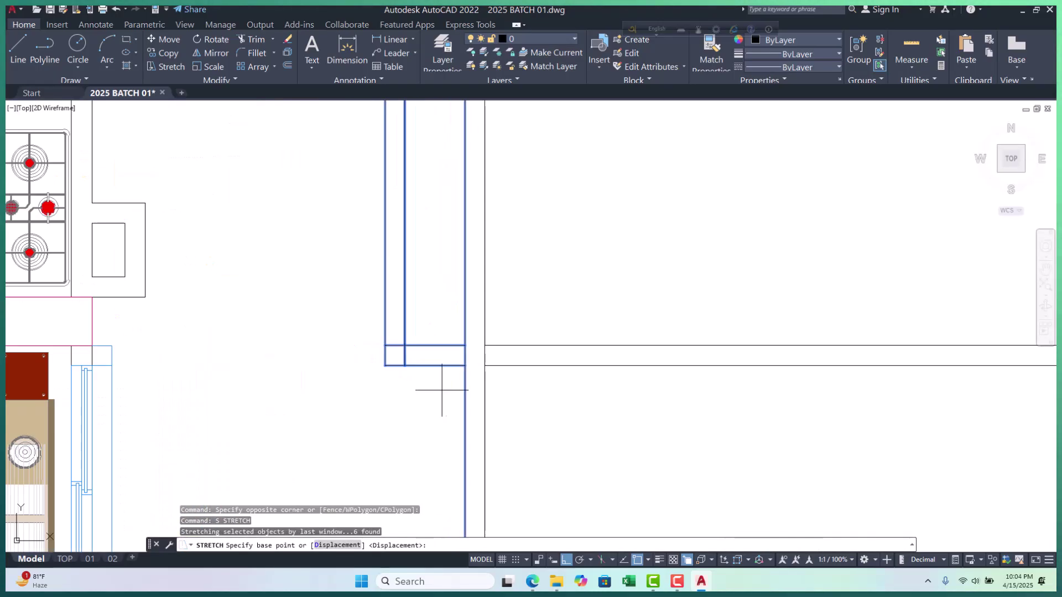
pyautogui.click(465, 366)
pyautogui.scroll(-4, 463, 364)
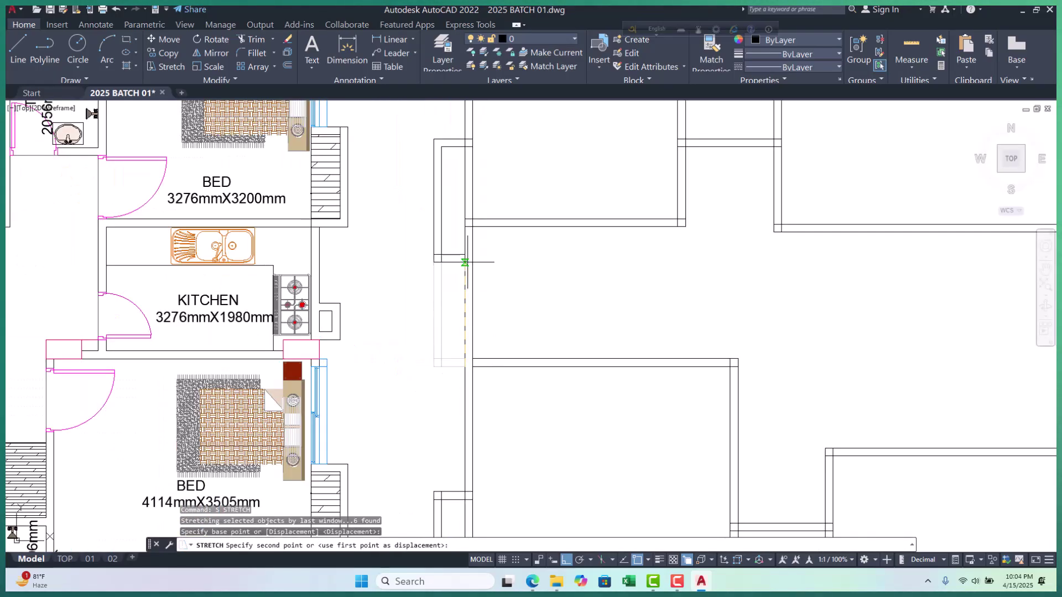
pyautogui.scroll(4, 459, 243)
pyautogui.press('Escape')
pyautogui.press('Escape')
pyautogui.press('Escape')
pyautogui.scroll(-5, 556, 304)
pyautogui.scroll(1, 570, 258)
pyautogui.scroll(6, 570, 259)
pyautogui.click(623, 213)
pyautogui.press('Escape')
pyautogui.scroll(-7, 466, 336)
pyautogui.press('Escape')
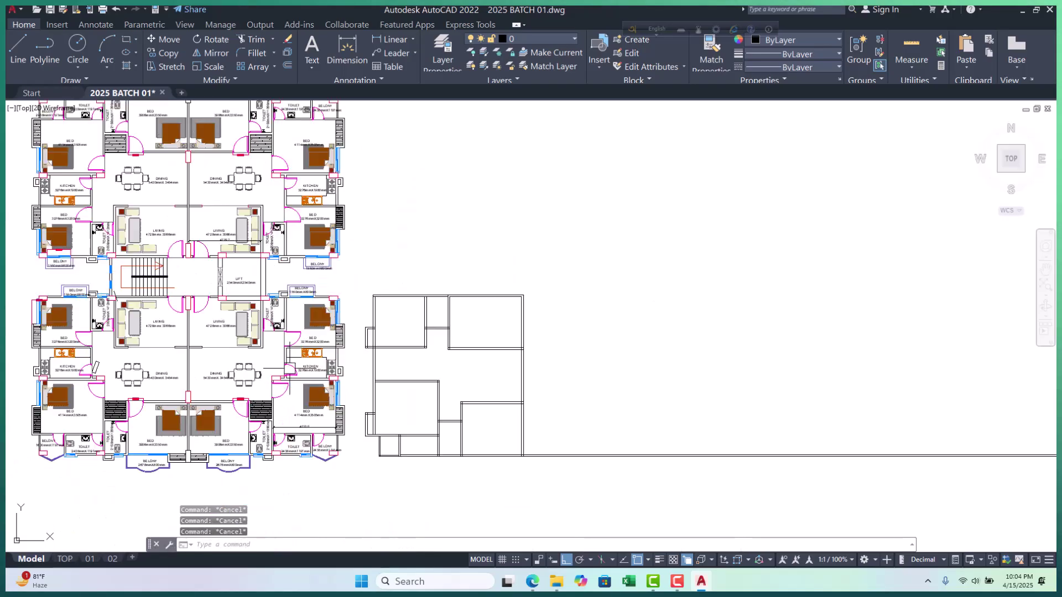
# Compare the kitchen area of the redrawn walls with the kitchen and bedroom layout in the reference plan
pyautogui.scroll(5, 417, 298)
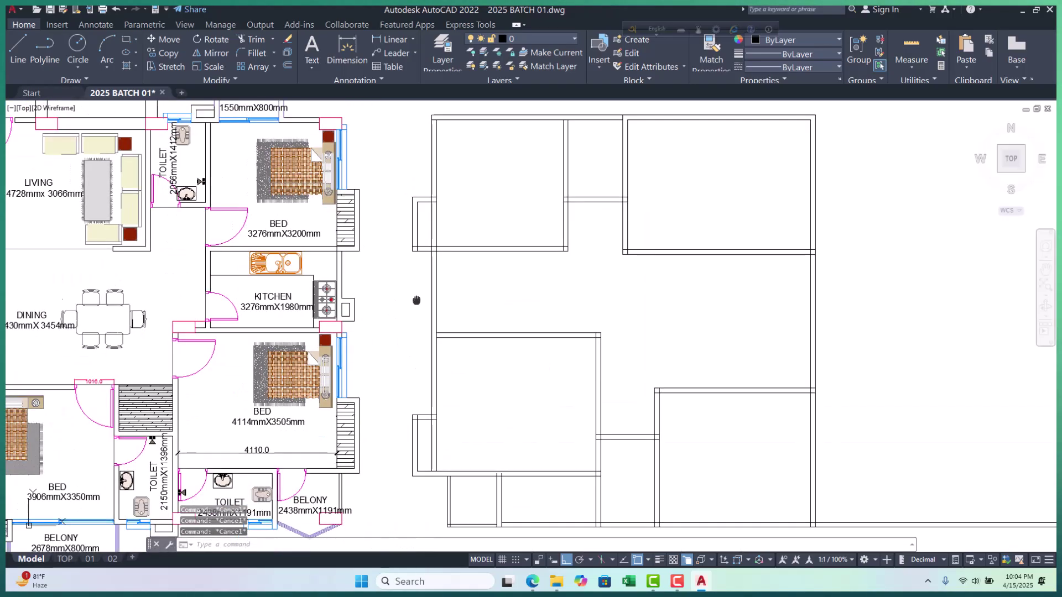
pyautogui.scroll(-7, 521, 289)
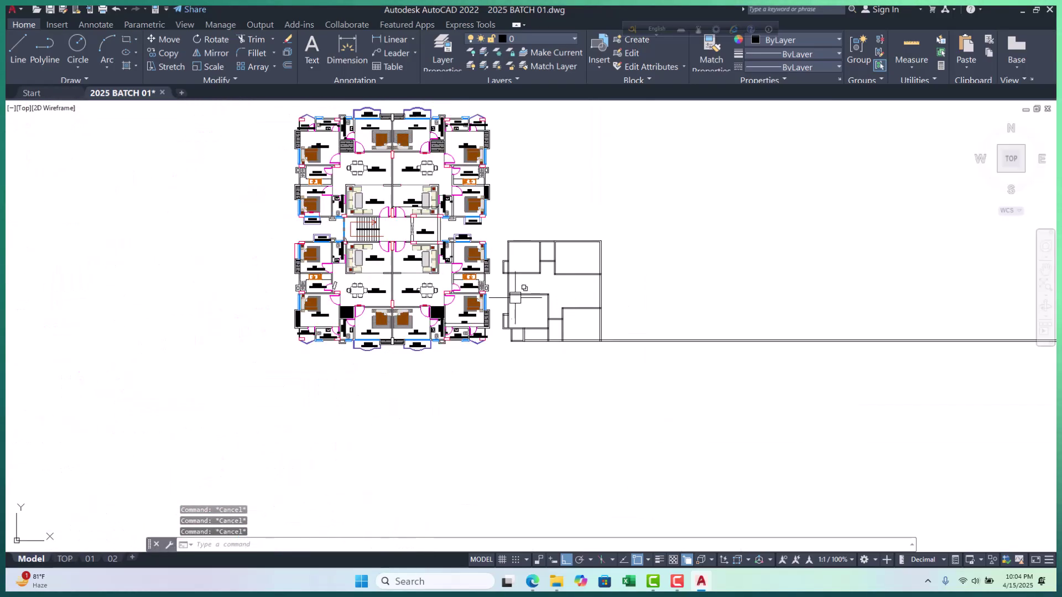
pyautogui.scroll(5, 459, 266)
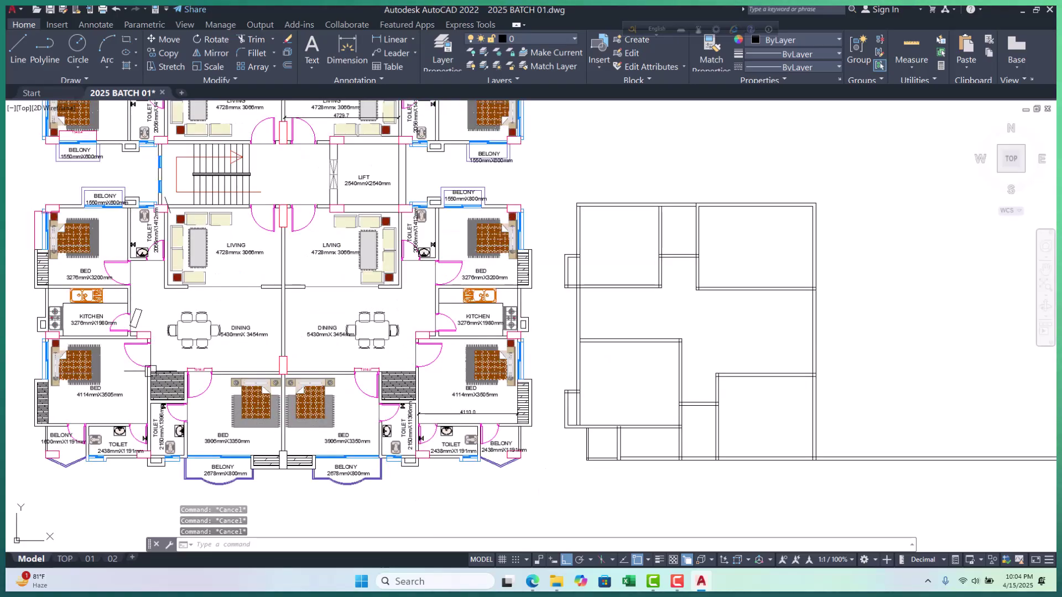
pyautogui.scroll(2, 53, 334)
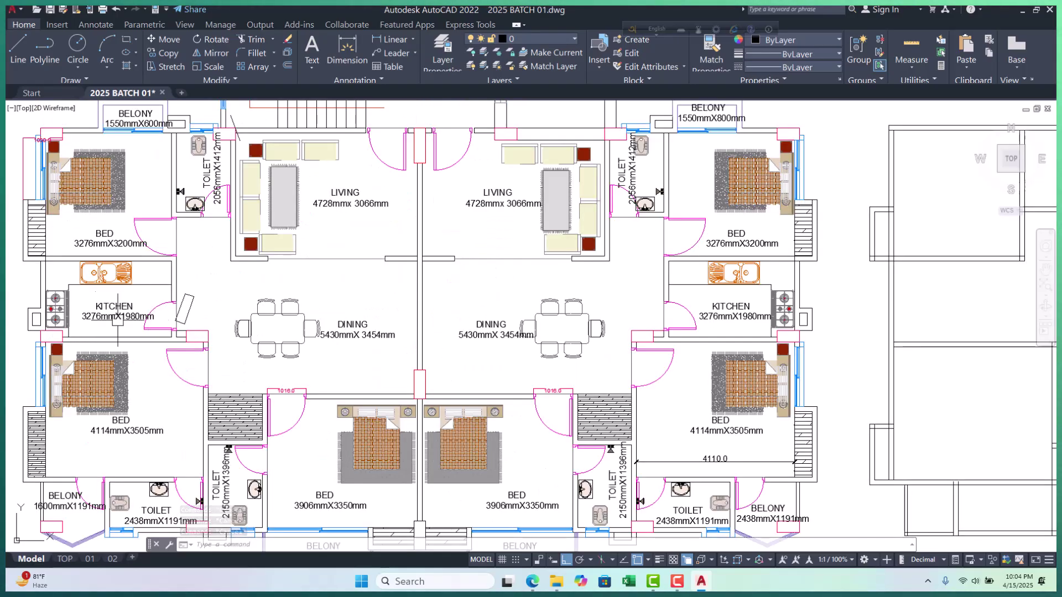
pyautogui.scroll(-4, 128, 267)
pyautogui.scroll(3, 456, 269)
pyautogui.scroll(-2, 420, 291)
pyautogui.scroll(4, 409, 281)
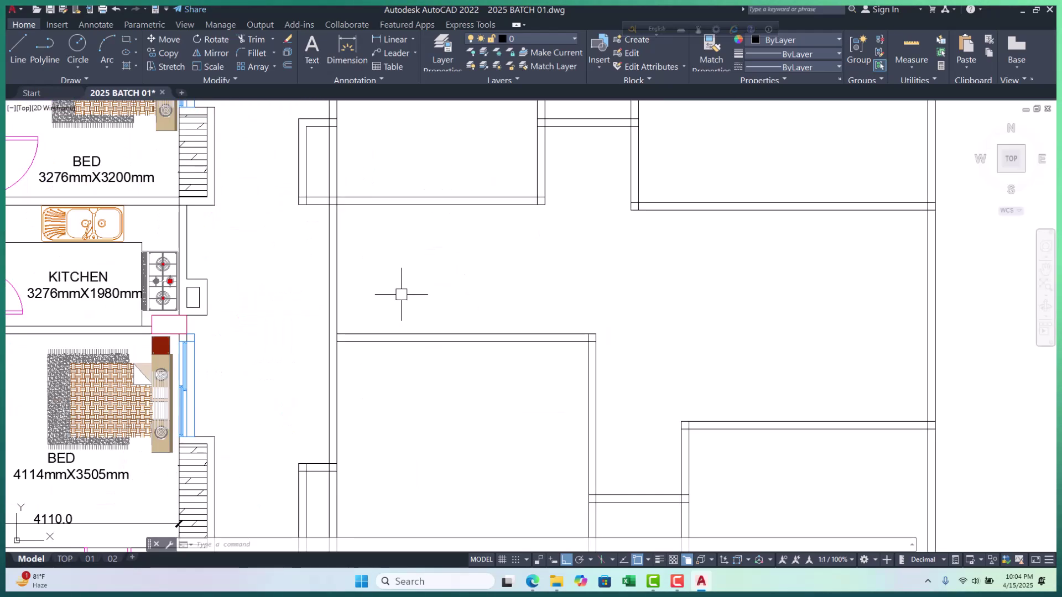
pyautogui.scroll(-8, 457, 242)
pyautogui.scroll(6, 290, 287)
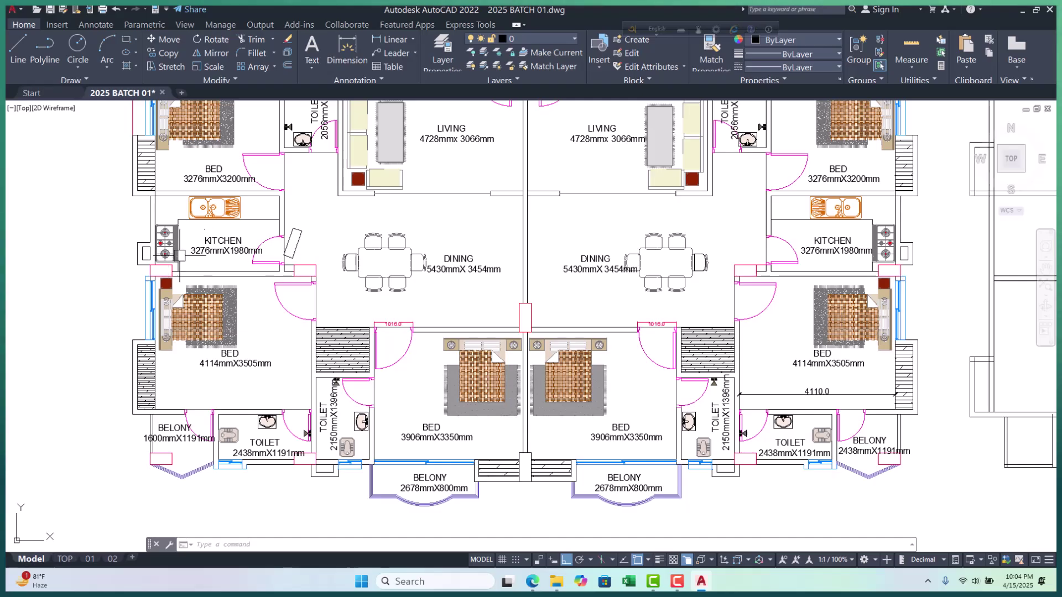
pyautogui.scroll(-4, 204, 256)
pyautogui.scroll(5, 526, 267)
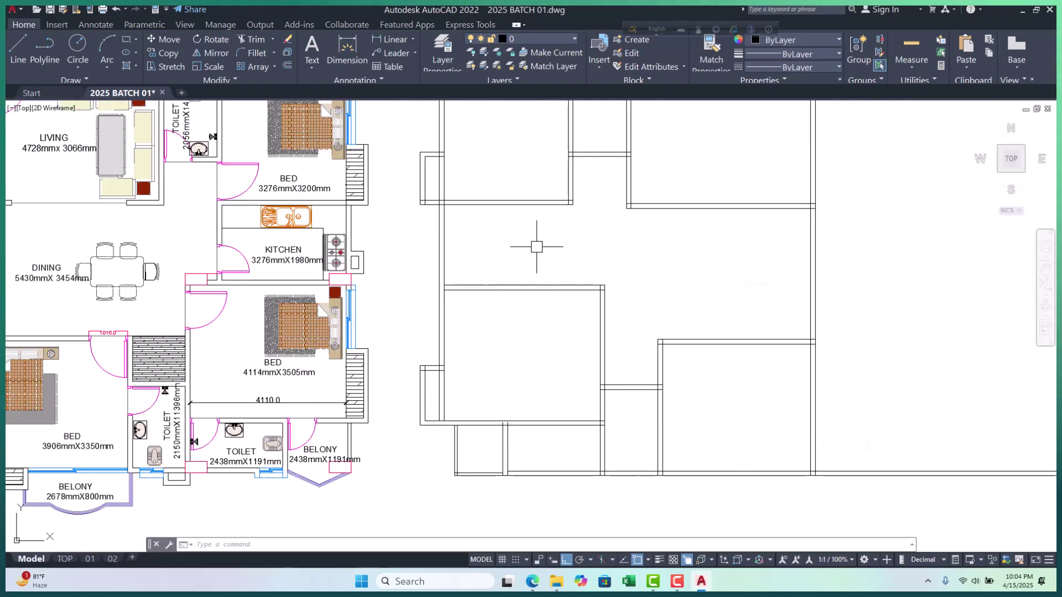
pyautogui.scroll(-5, 564, 248)
pyautogui.scroll(5, 568, 256)
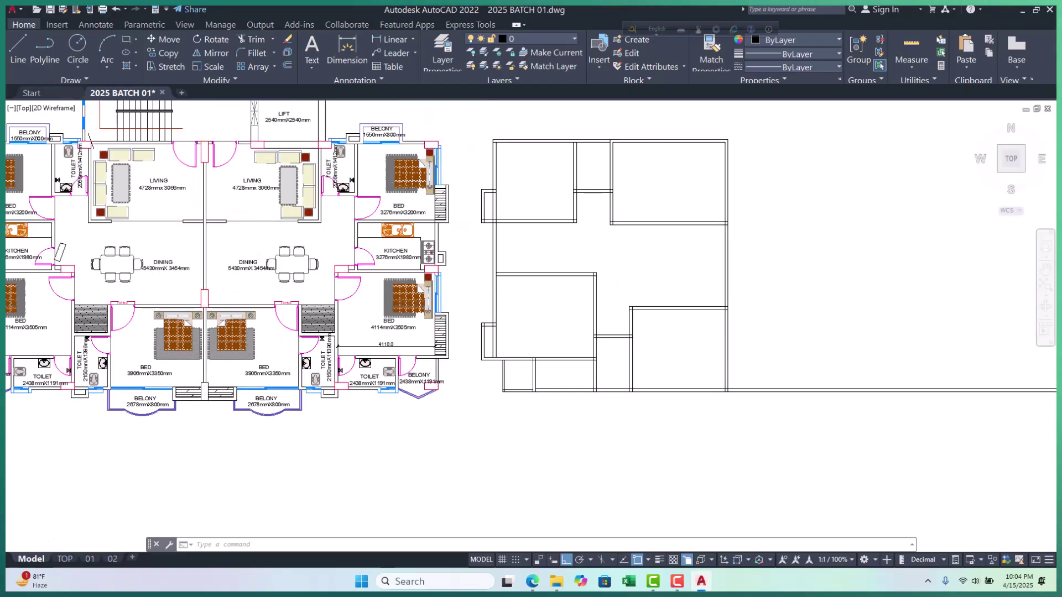
pyautogui.press('Escape')
pyautogui.press('Escape')
pyautogui.press('Escape')
# Extend both lines of the upper-left bedroom's right wall down to the lower-left bedroom's top wall to enclose the kitchen
pyautogui.scroll(5, 576, 215)
pyautogui.scroll(-6, 517, 209)
pyautogui.scroll(5, 547, 328)
pyautogui.click(515, 231)
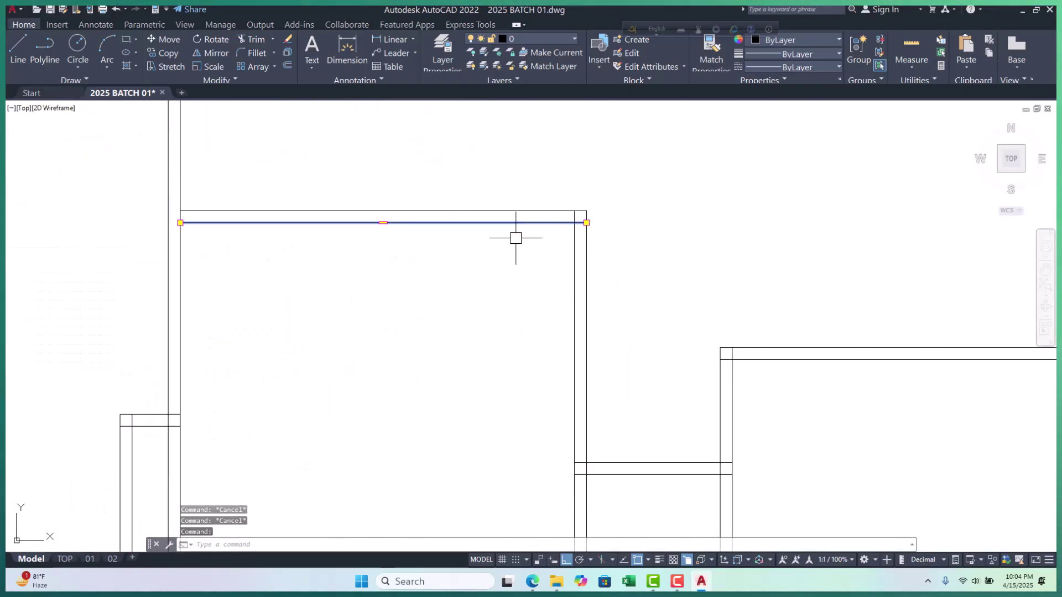
pyautogui.scroll(-4, 515, 231)
pyautogui.scroll(2, 514, 266)
pyautogui.write('ex')
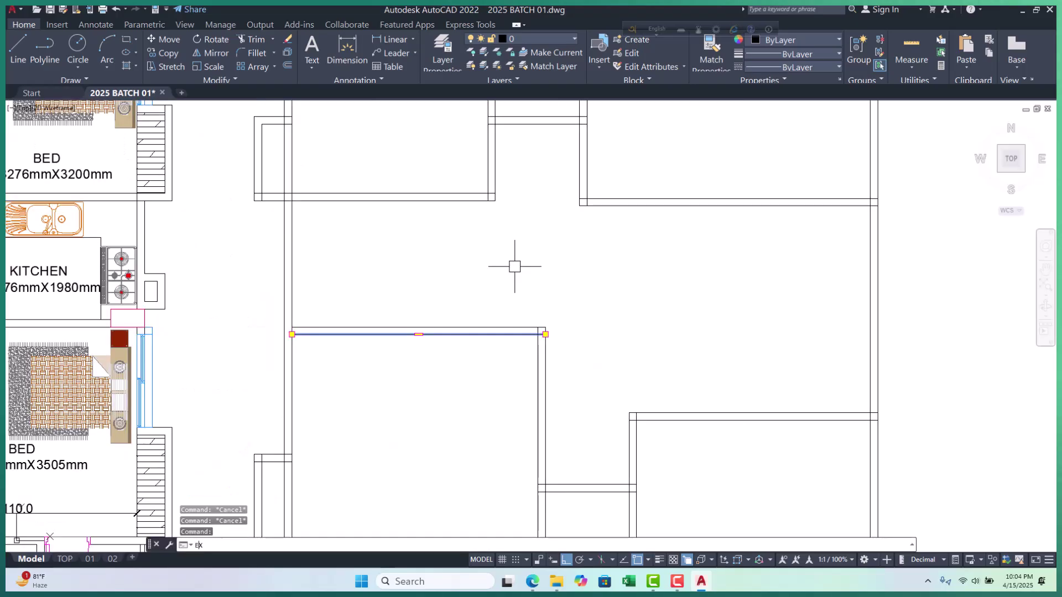
pyautogui.press('Return')
pyautogui.click(499, 171)
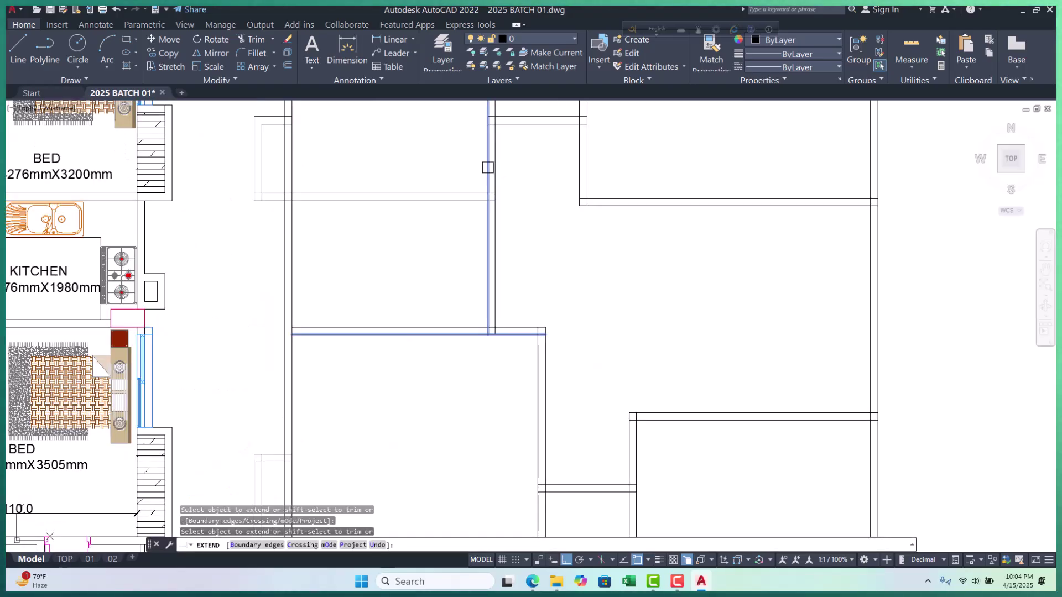
pyautogui.press('Escape')
pyautogui.press('Escape')
pyautogui.click(427, 335)
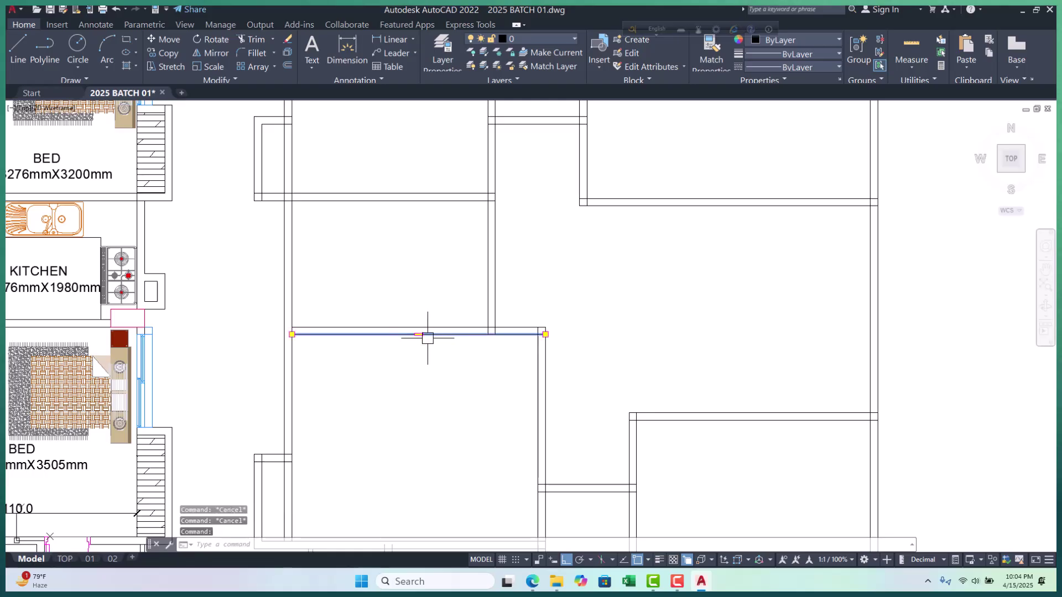
pyautogui.press('Escape')
# Extend the two lines of the lower-left bedroom's top wall to the outer line of the left exterior wall
pyautogui.scroll(-5, 479, 304)
pyautogui.moveTo(479, 304); pyautogui.dragTo(472, 272, button='middle')
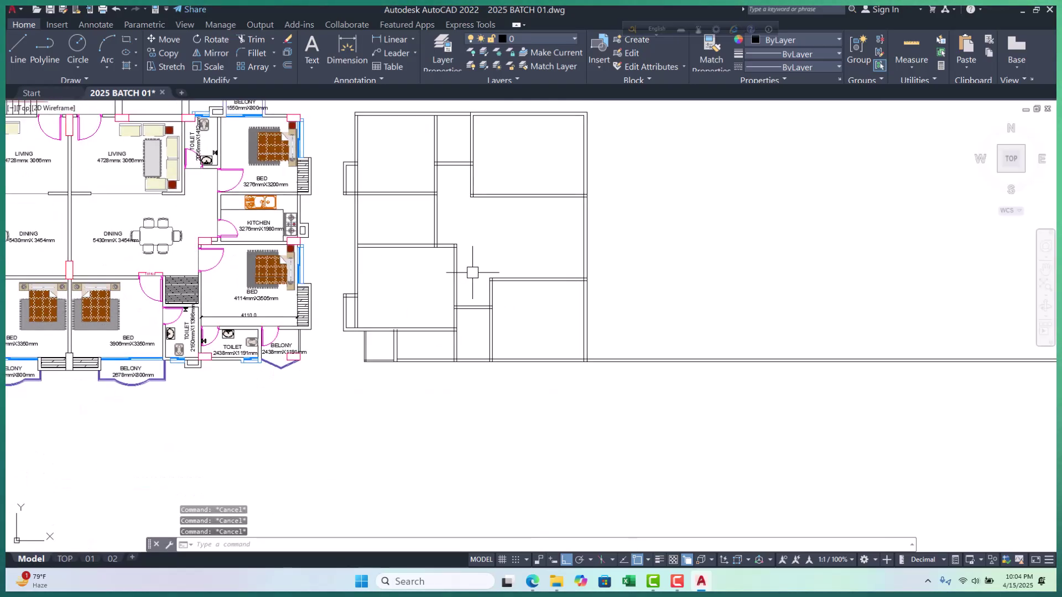
pyautogui.scroll(-4, 506, 287)
pyautogui.scroll(4, 283, 273)
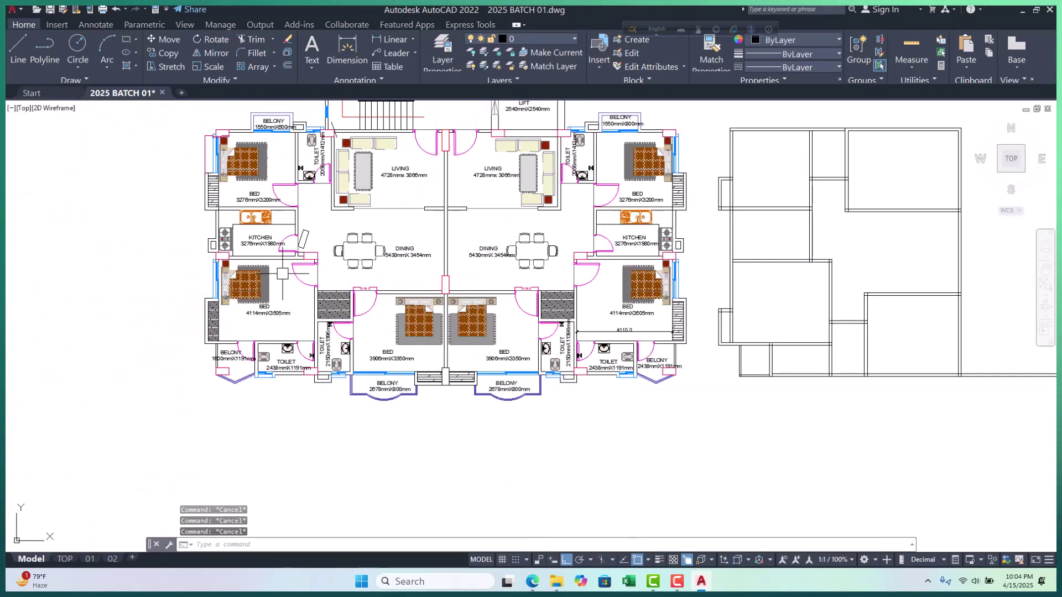
pyautogui.scroll(-2, 553, 277)
pyautogui.scroll(8, 550, 276)
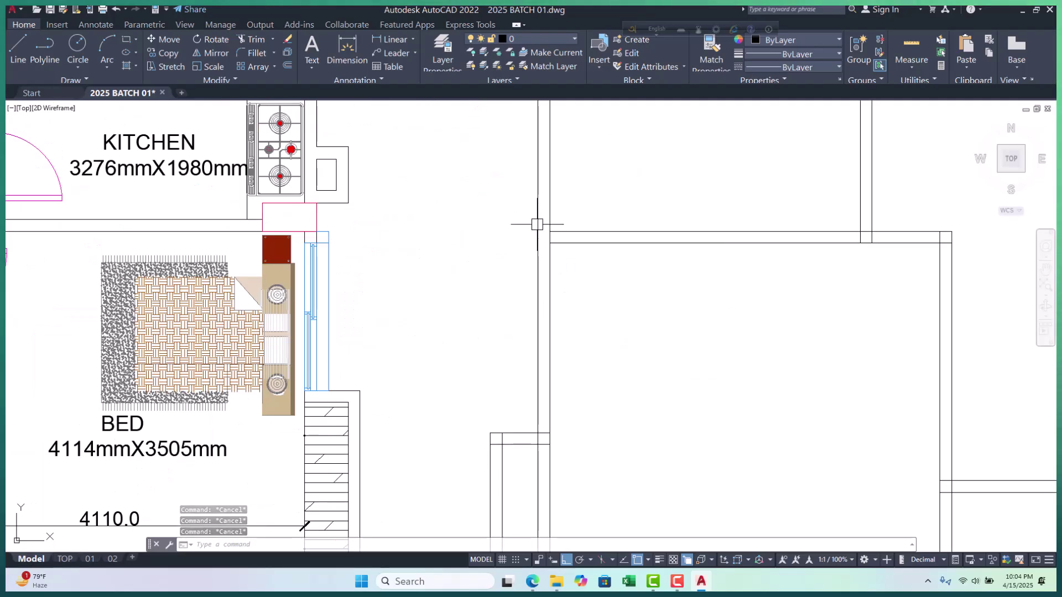
pyautogui.write('ex')
pyautogui.press('Return')
pyautogui.click(638, 195)
pyautogui.click(581, 279)
pyautogui.press('Return')
pyautogui.scroll(-3, 473, 184)
pyautogui.press('Escape')
pyautogui.press('Escape')
pyautogui.press('Escape')
pyautogui.scroll(-8, 678, 310)
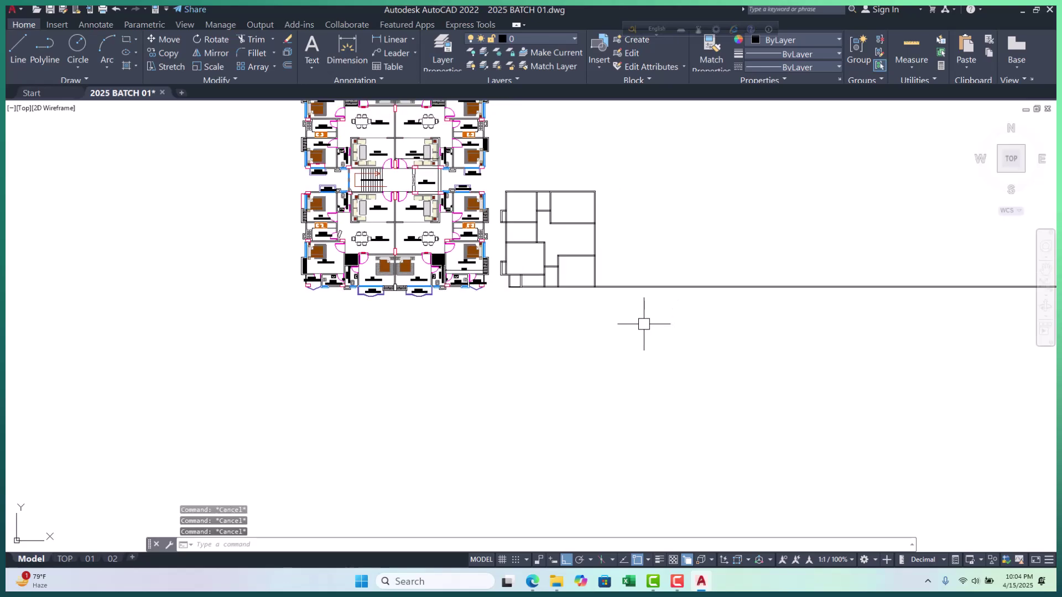
# Trim the bottom wall lines that project beyond the right exterior wall
pyautogui.scroll(4, 533, 259)
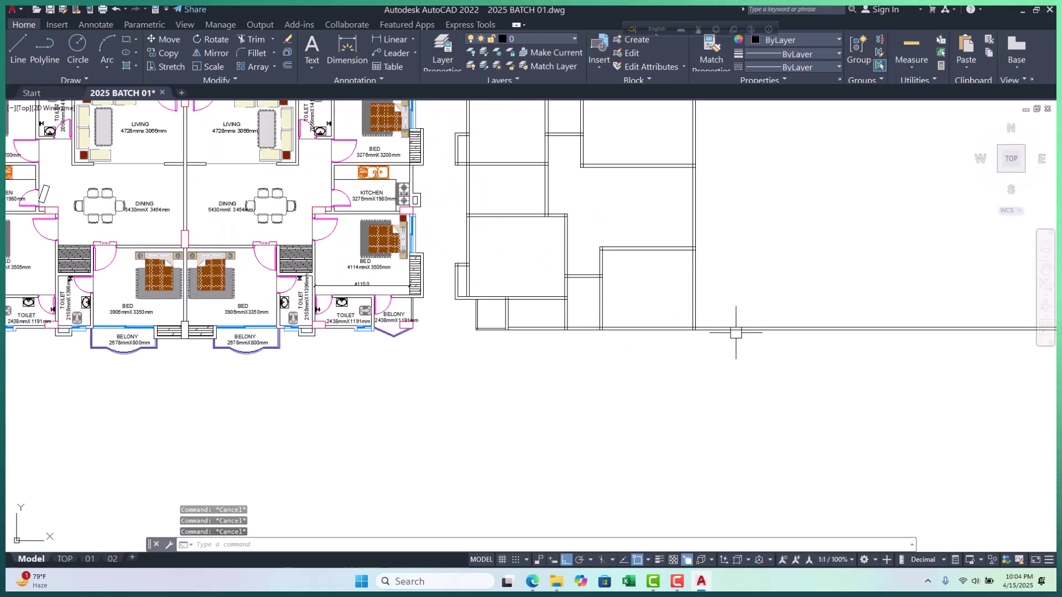
pyautogui.scroll(4, 736, 332)
pyautogui.write('tr')
pyautogui.press('Return')
pyautogui.moveTo(741, 267)
pyautogui.mouseDown()
pyautogui.moveTo(682, 360)
pyautogui.moveTo(621, 371)
pyautogui.mouseUp()
pyautogui.press('Escape')
pyautogui.press('Escape')
pyautogui.press('Escape')
pyautogui.press('Escape')
pyautogui.scroll(-6, 622, 370)
pyautogui.scroll(1, 579, 356)
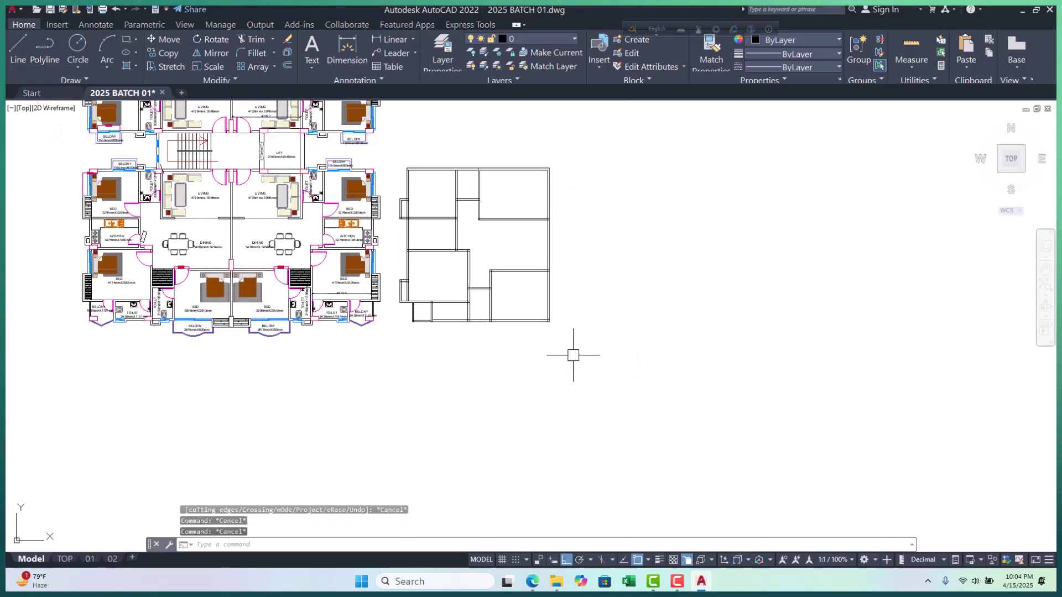
# Save the drawing with the finished wall layout
pyautogui.scroll(-3, 486, 350)
pyautogui.scroll(2, 486, 350)
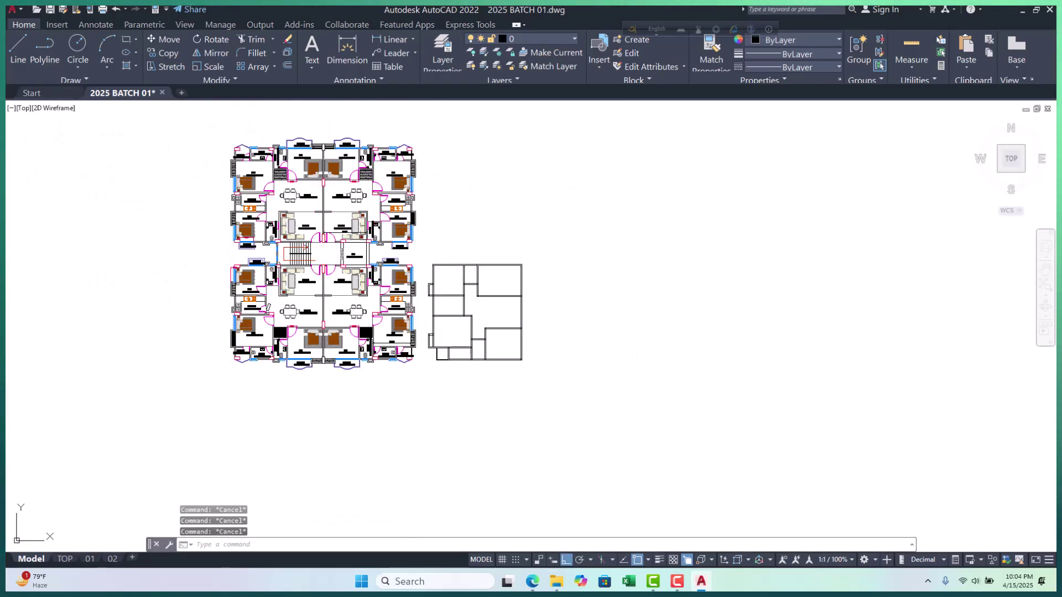
pyautogui.scroll(4, 466, 310)
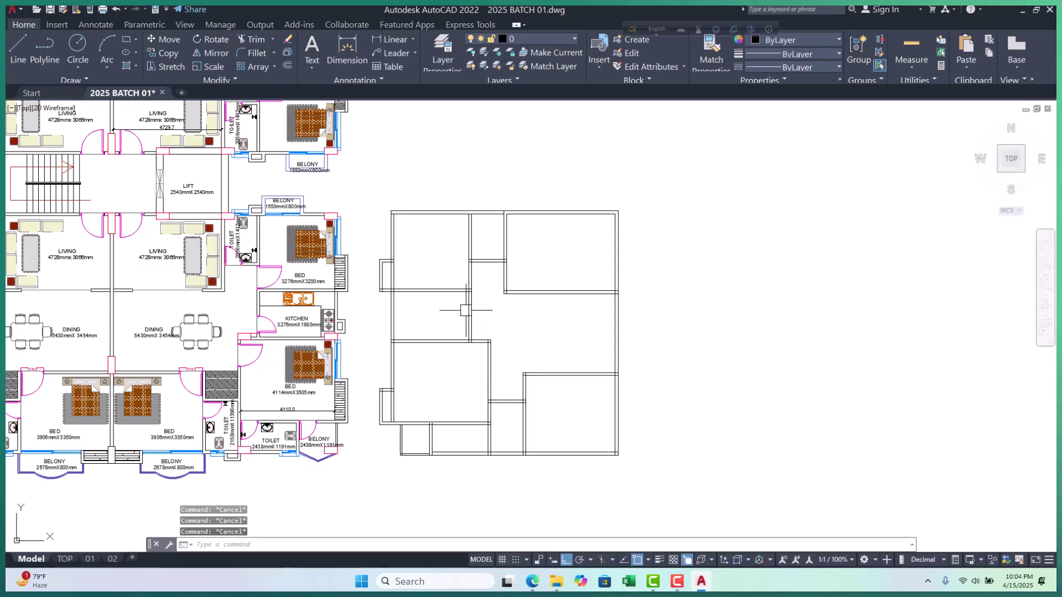
pyautogui.hotkey('ctrl', 's')
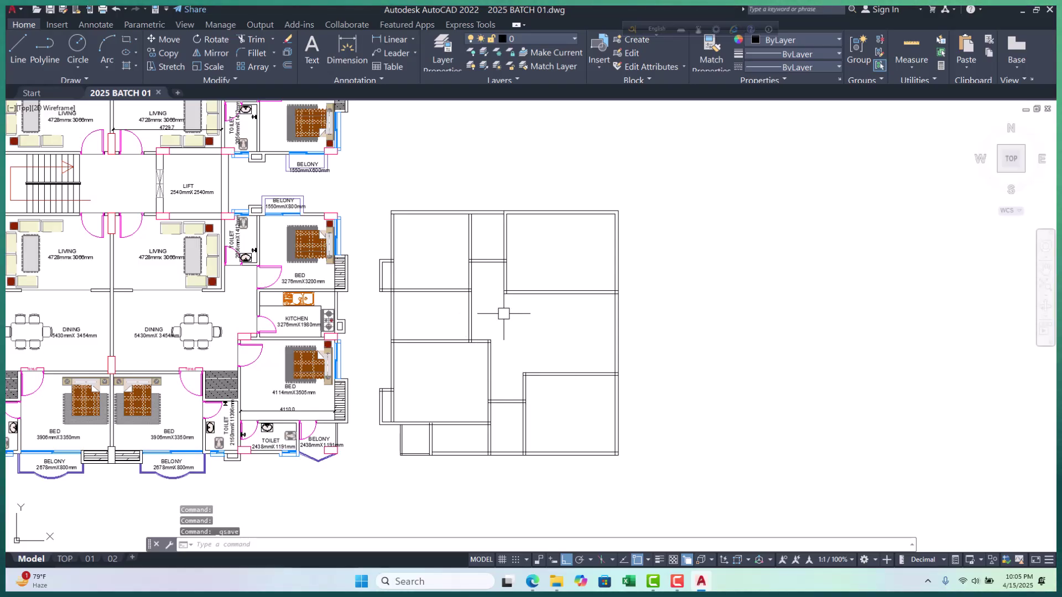
pyautogui.moveTo(515, 356); pyautogui.dragTo(520, 319, button='middle')
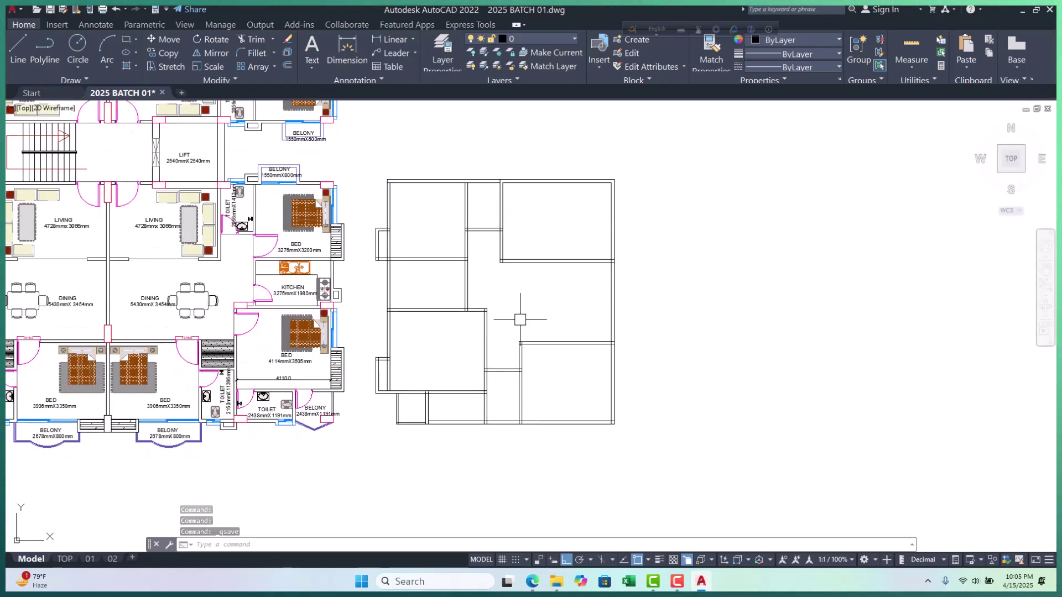
pyautogui.scroll(-1, 529, 332)
pyautogui.scroll(-1, 557, 339)
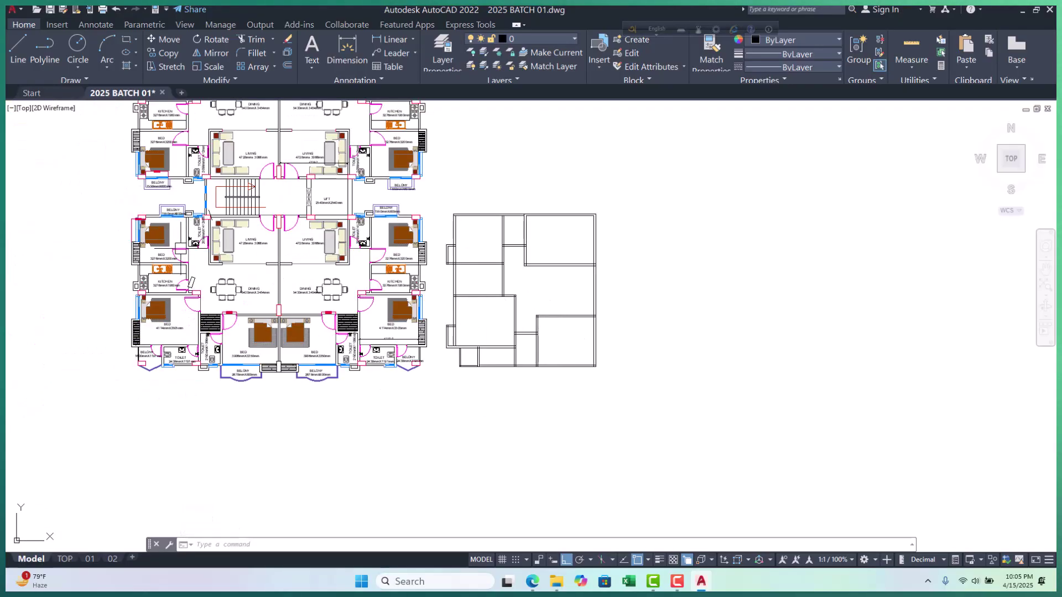
pyautogui.press('Escape')
pyautogui.press('Escape')
pyautogui.press('Escape')
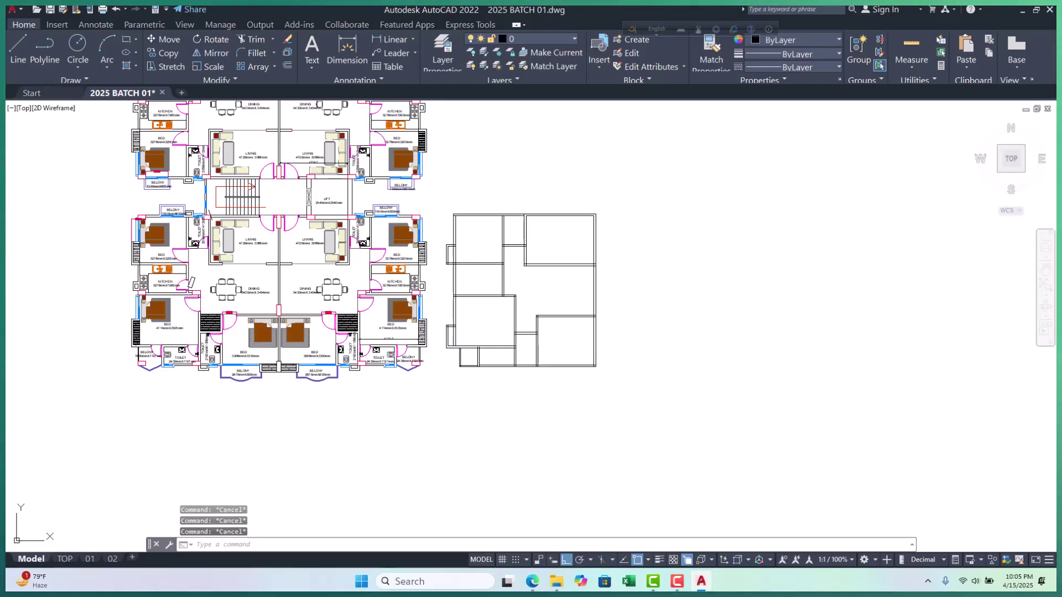
pyautogui.hotkey('ctrl', 's')
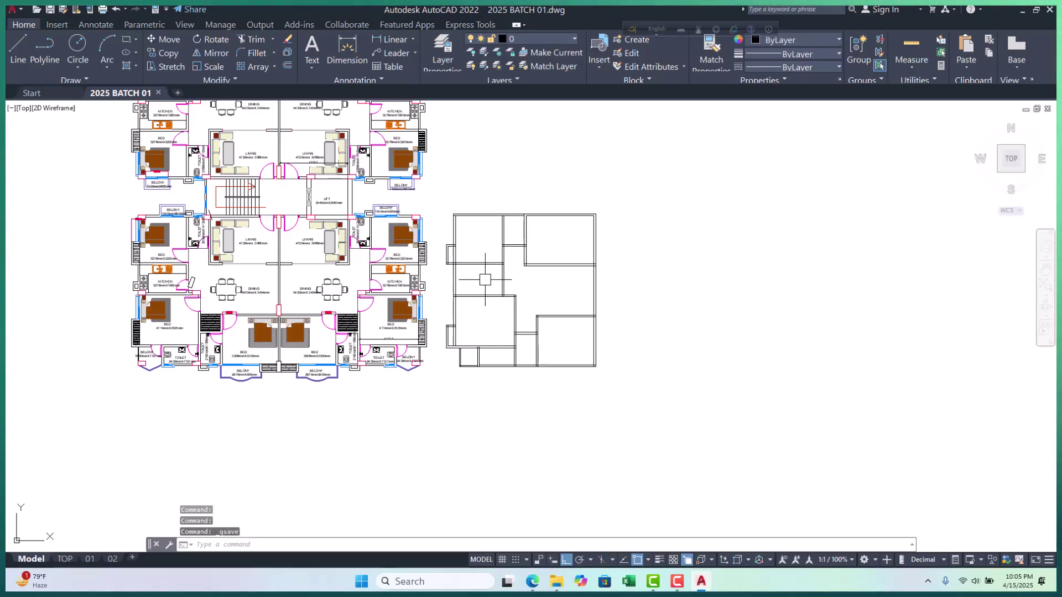
pyautogui.scroll(4, 485, 279)
pyautogui.press('Escape')
pyautogui.press('Escape')
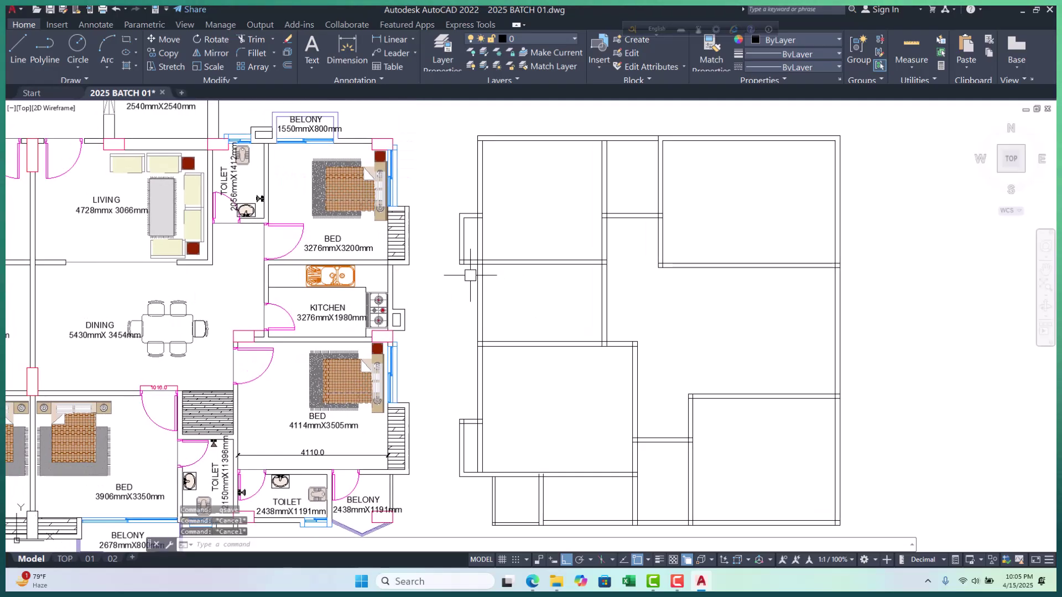
pyautogui.scroll(-5, 470, 275)
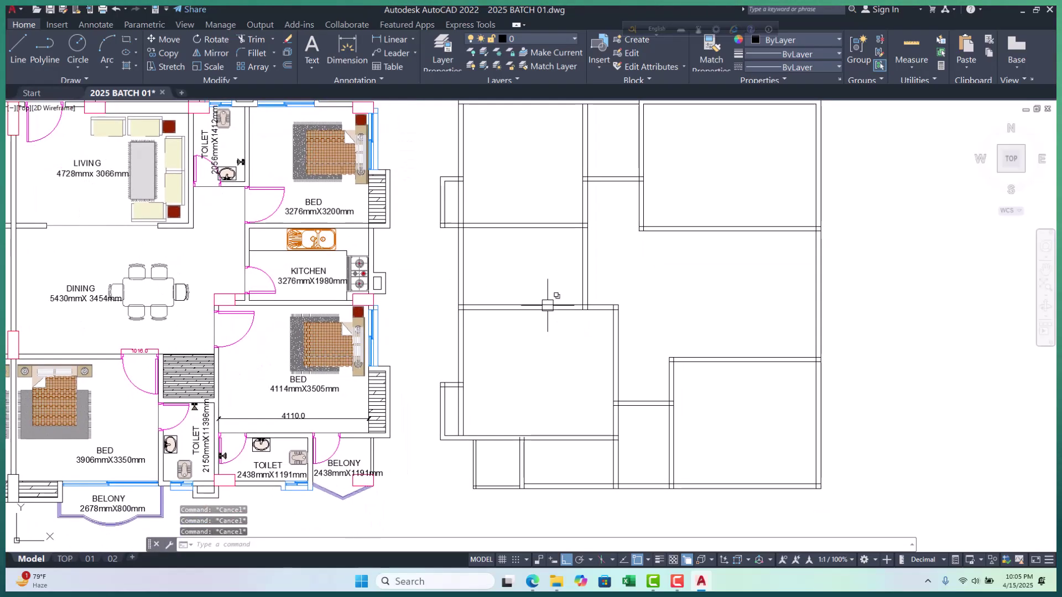
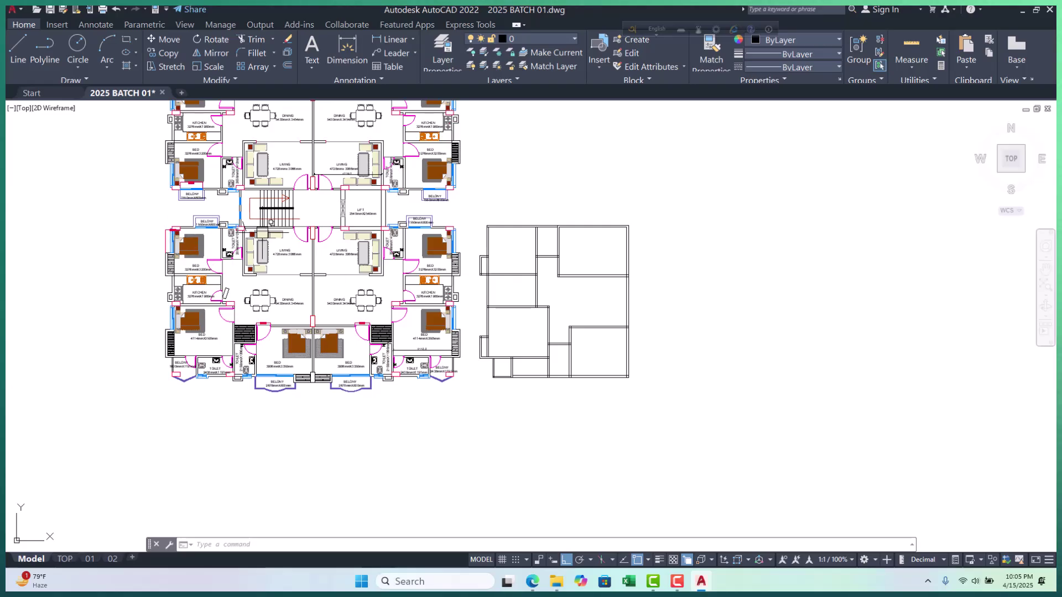
pyautogui.scroll(-2, 285, 311)
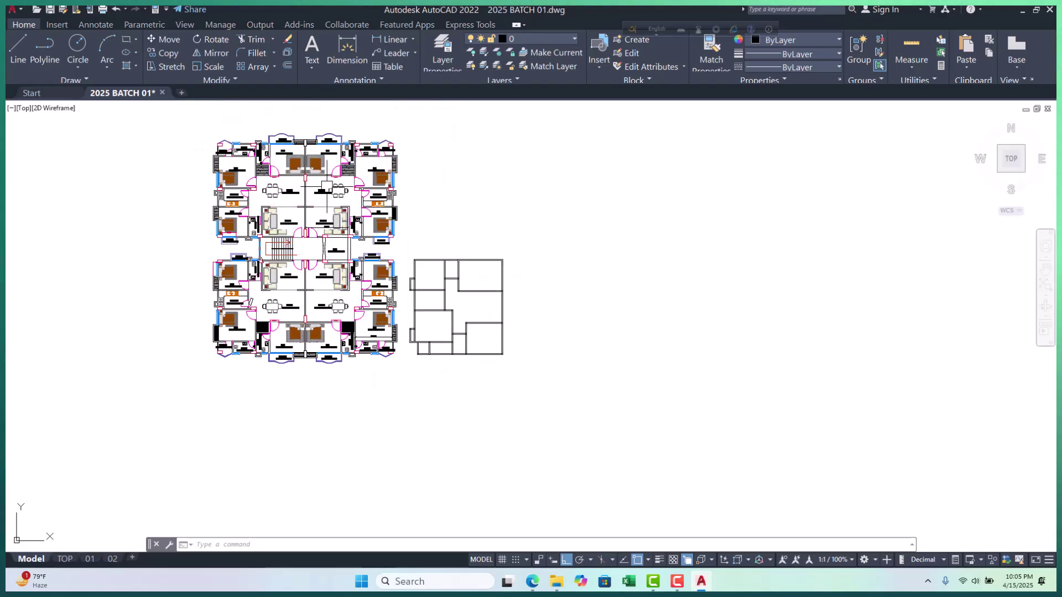
pyautogui.scroll(2, 451, 287)
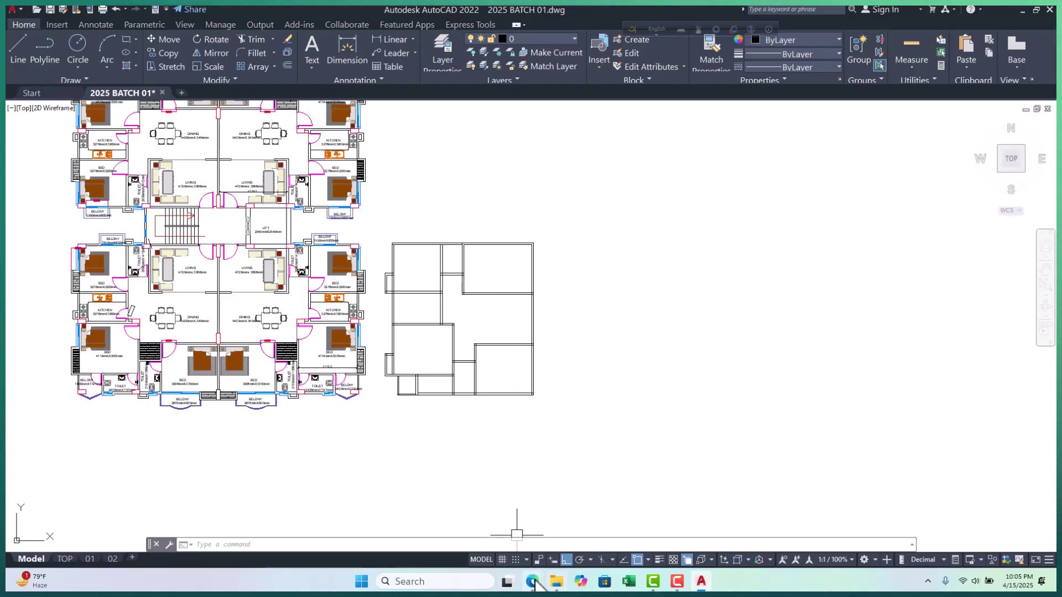
# Switch to the Google Meet call in the browser
pyautogui.moveTo(532, 581)
pyautogui.click(484, 548)
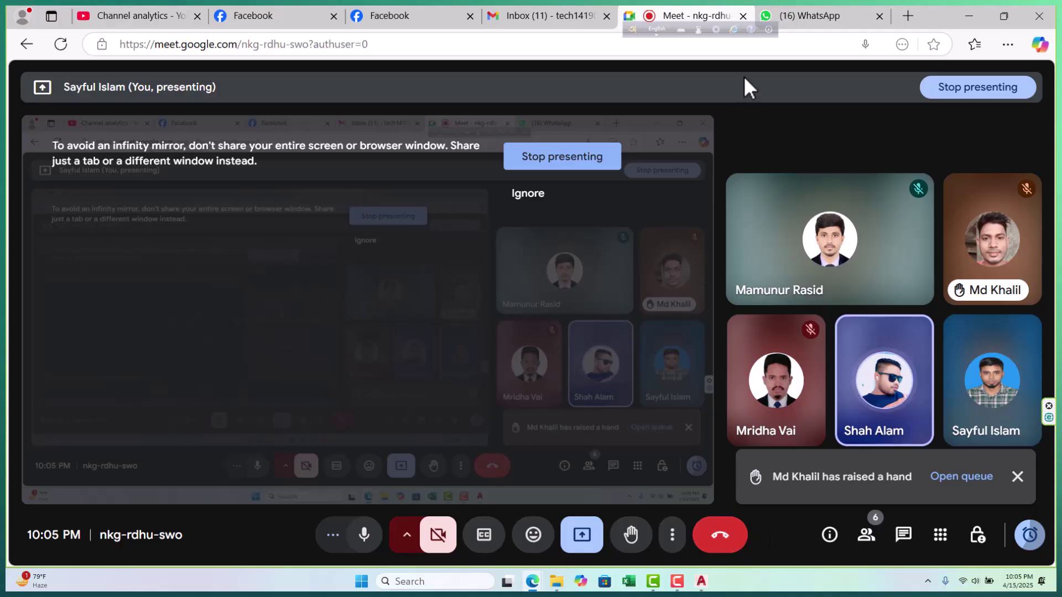
# Switch back to AutoCAD and compare the redrawn wall layout with the reference apartment plan, including the wall junctions beside the kitchen
pyautogui.click(967, 14)
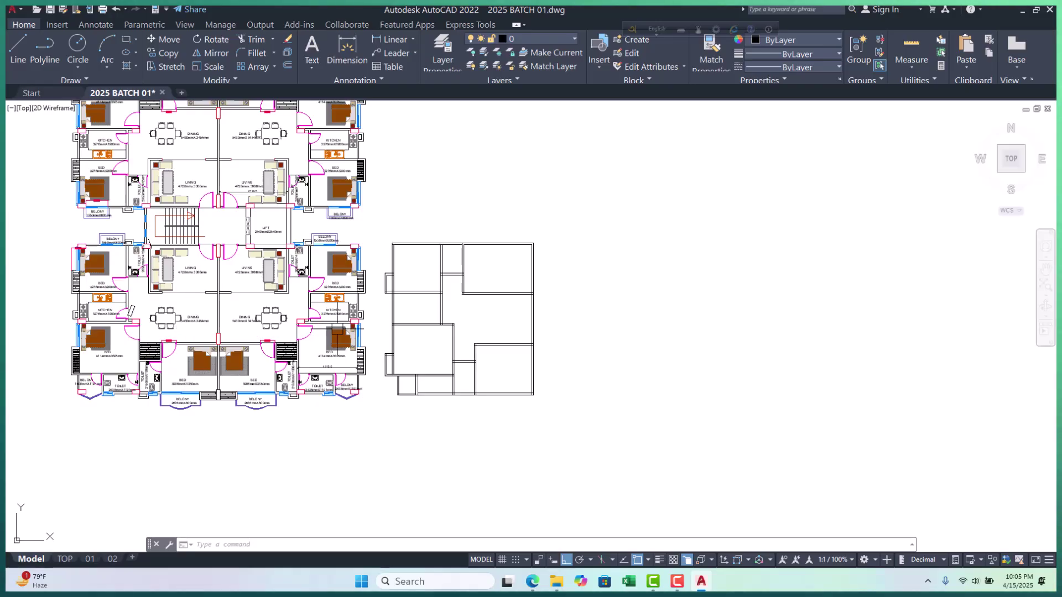
pyautogui.scroll(5, 128, 241)
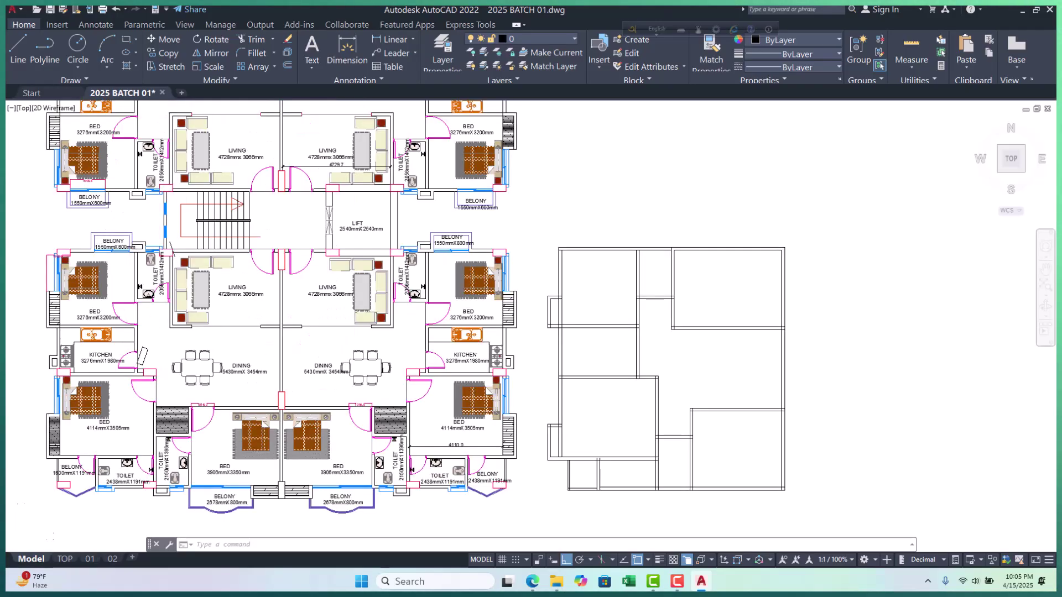
pyautogui.scroll(-5, 244, 254)
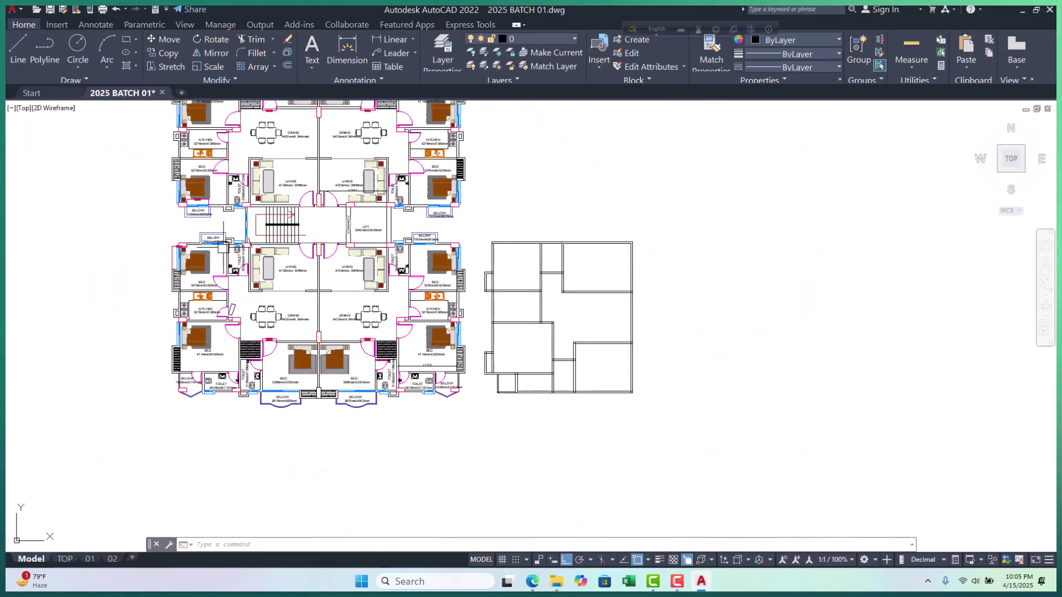
pyautogui.scroll(2, 487, 293)
pyautogui.scroll(6, 487, 293)
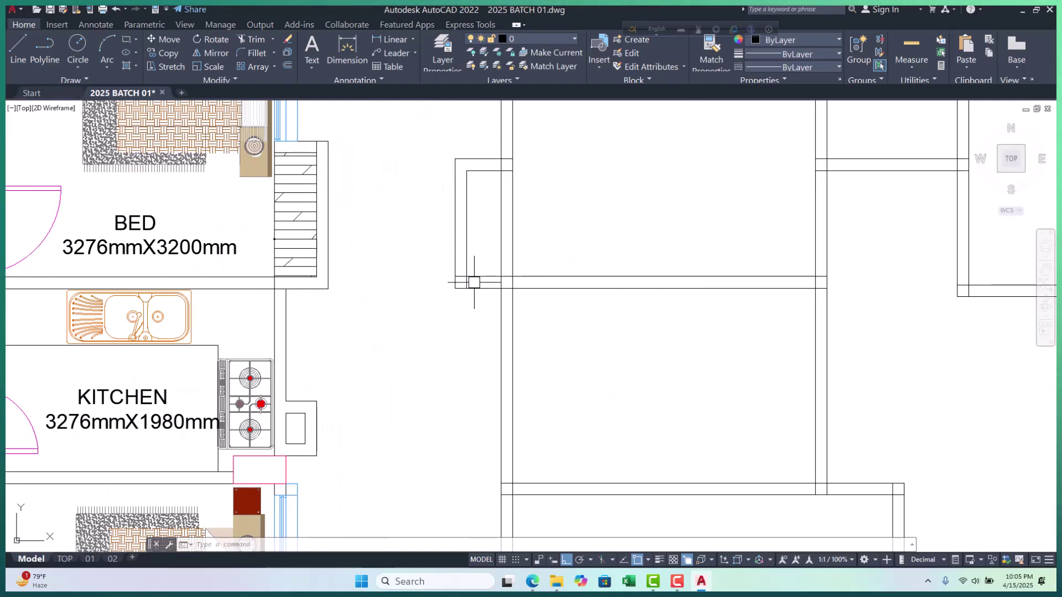
pyautogui.scroll(-2, 474, 279)
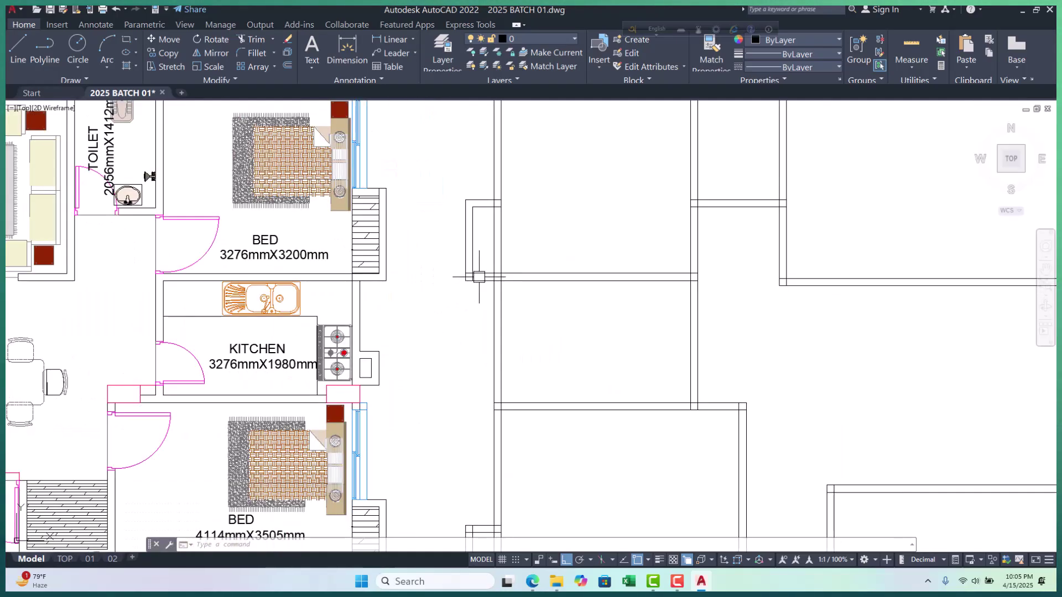
pyautogui.scroll(-2, 477, 293)
pyautogui.scroll(4, 471, 287)
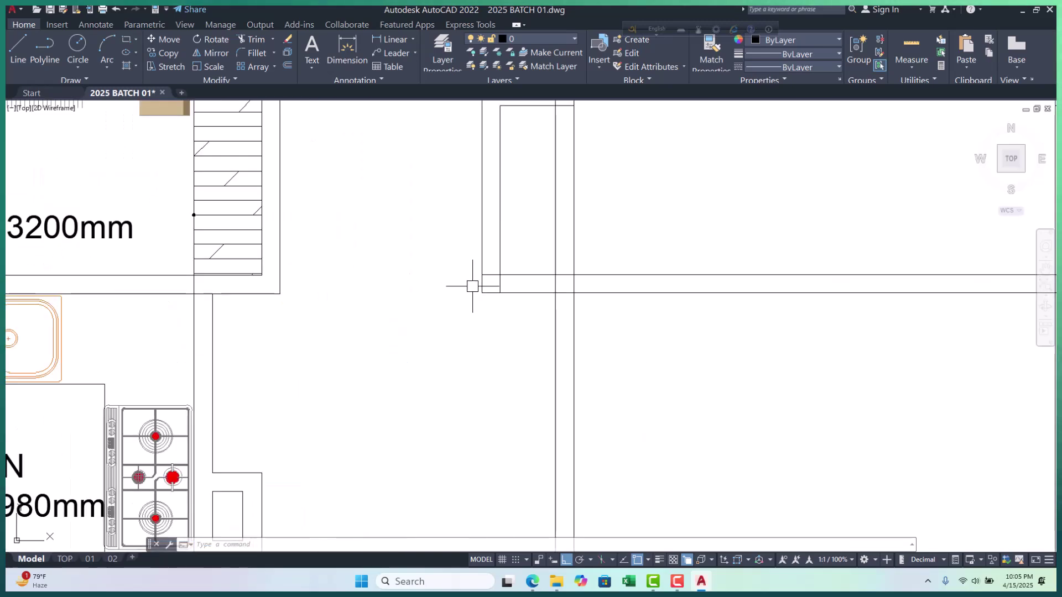
pyautogui.scroll(-2, 474, 284)
pyautogui.moveTo(510, 338); pyautogui.dragTo(519, 320, button='middle')
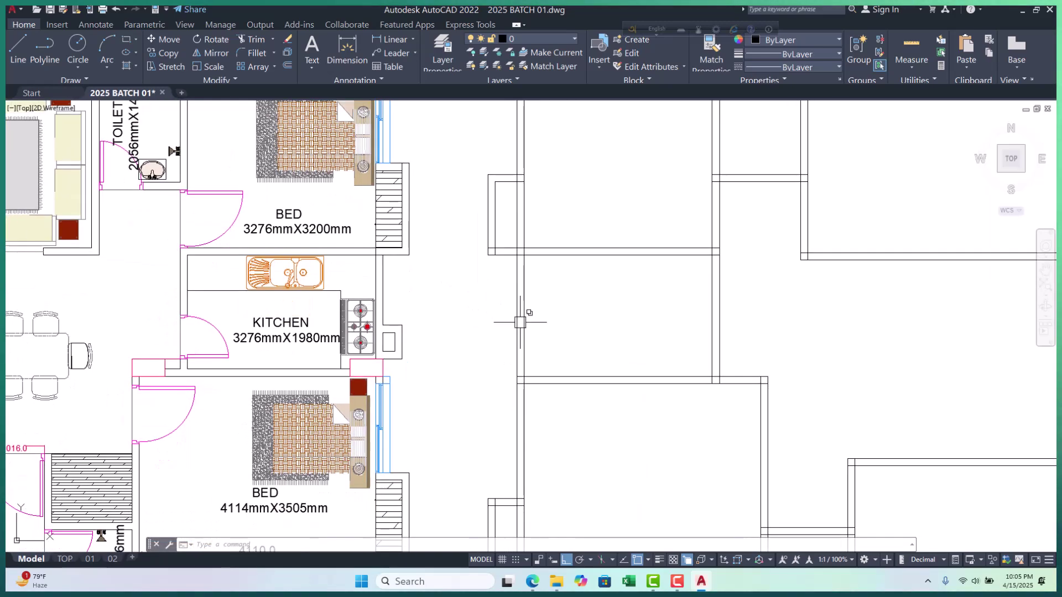
pyautogui.scroll(-4, 501, 288)
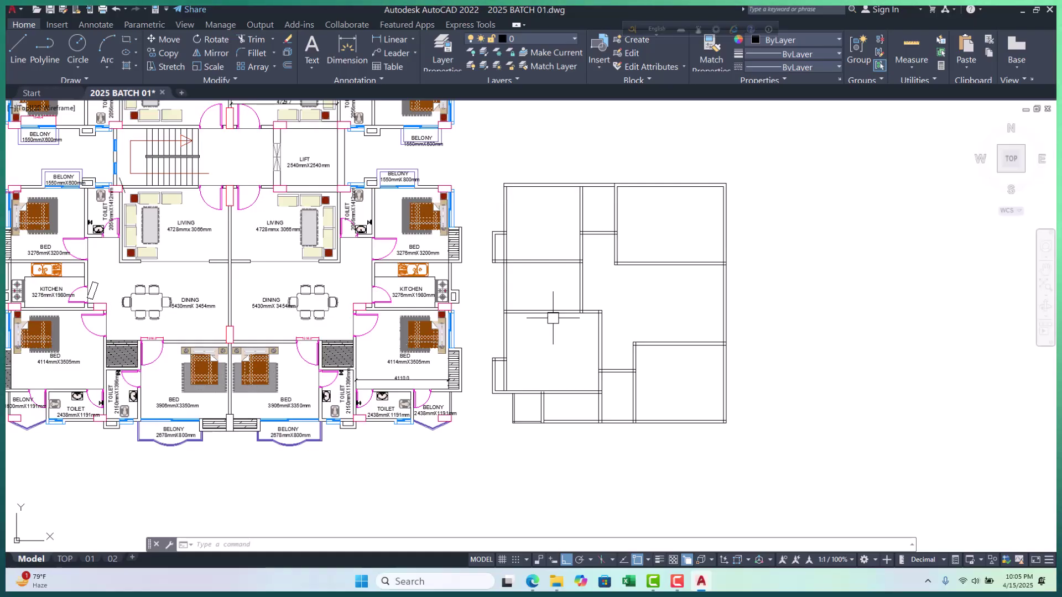
pyautogui.scroll(-2, 619, 338)
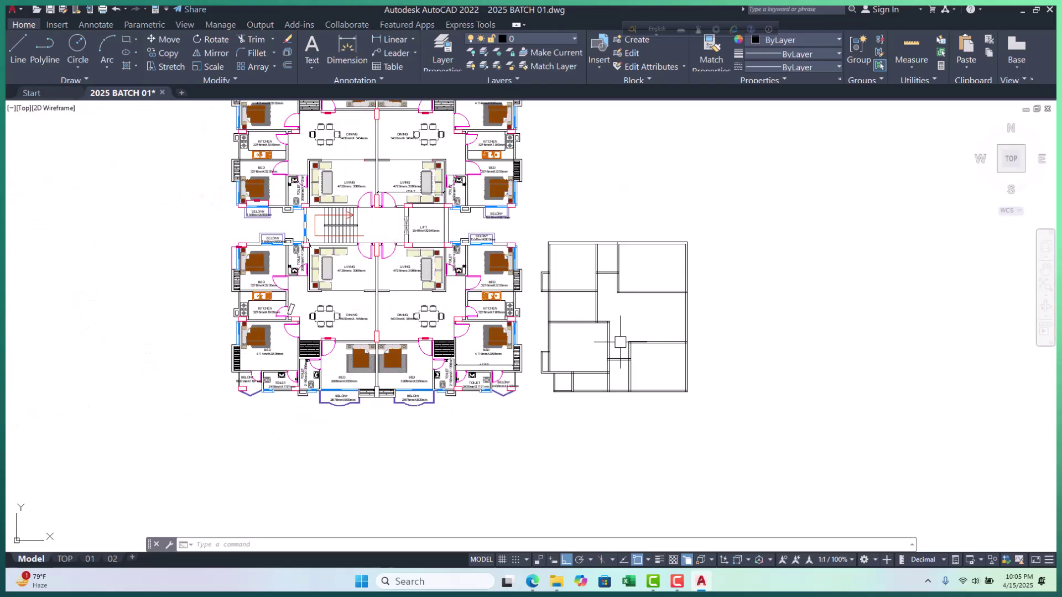
pyautogui.scroll(2, 248, 340)
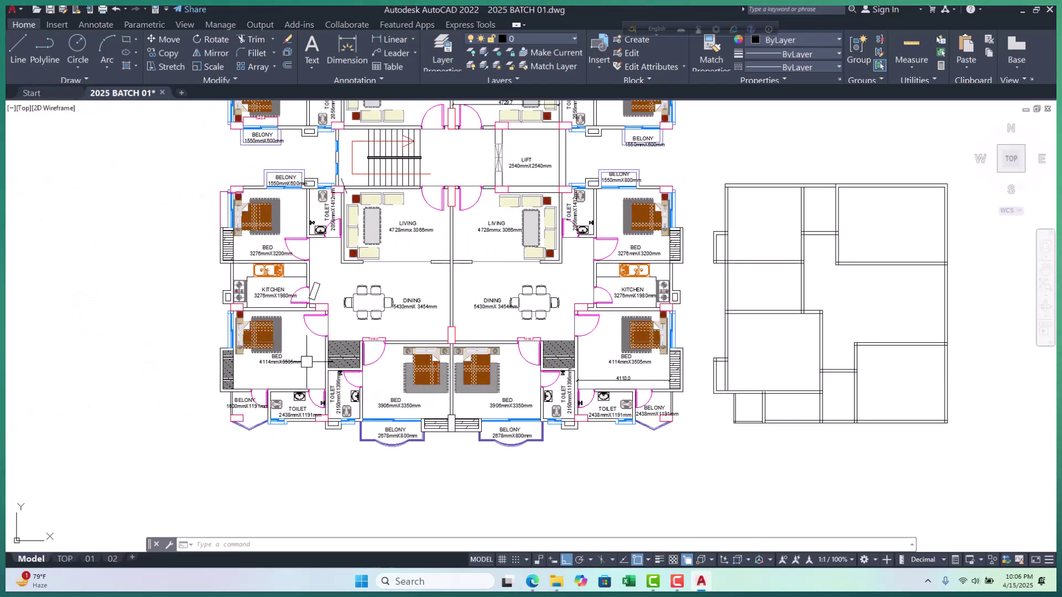
pyautogui.scroll(-4, 306, 362)
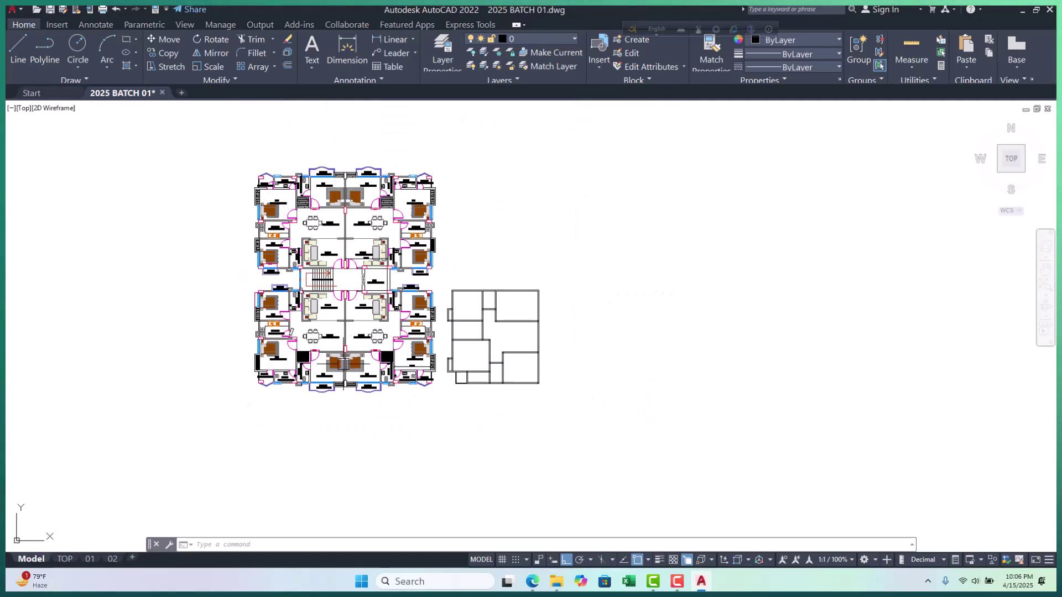
pyautogui.scroll(2, 346, 363)
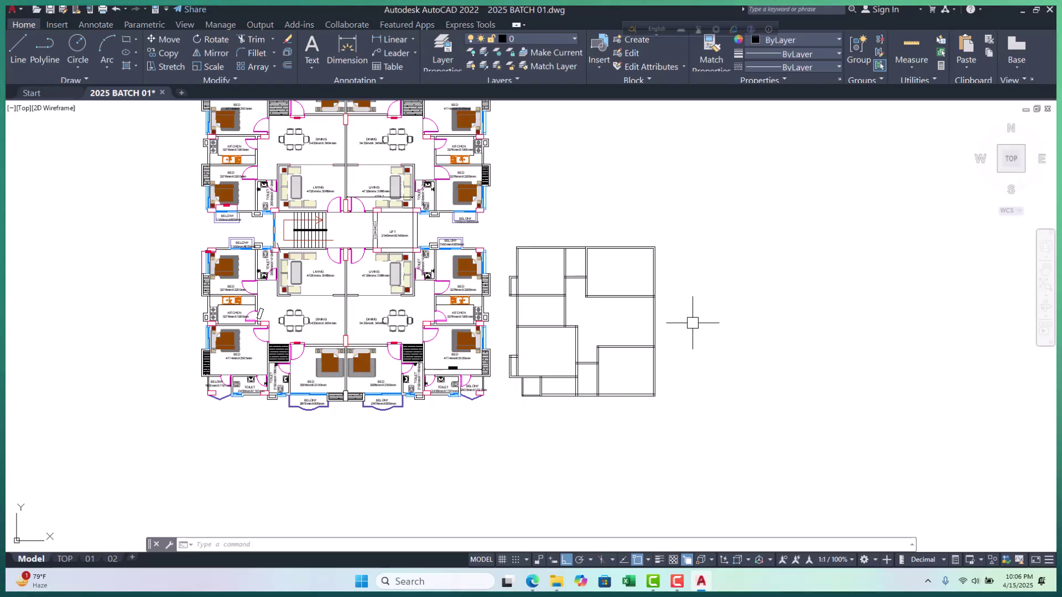
pyautogui.scroll(2, 506, 316)
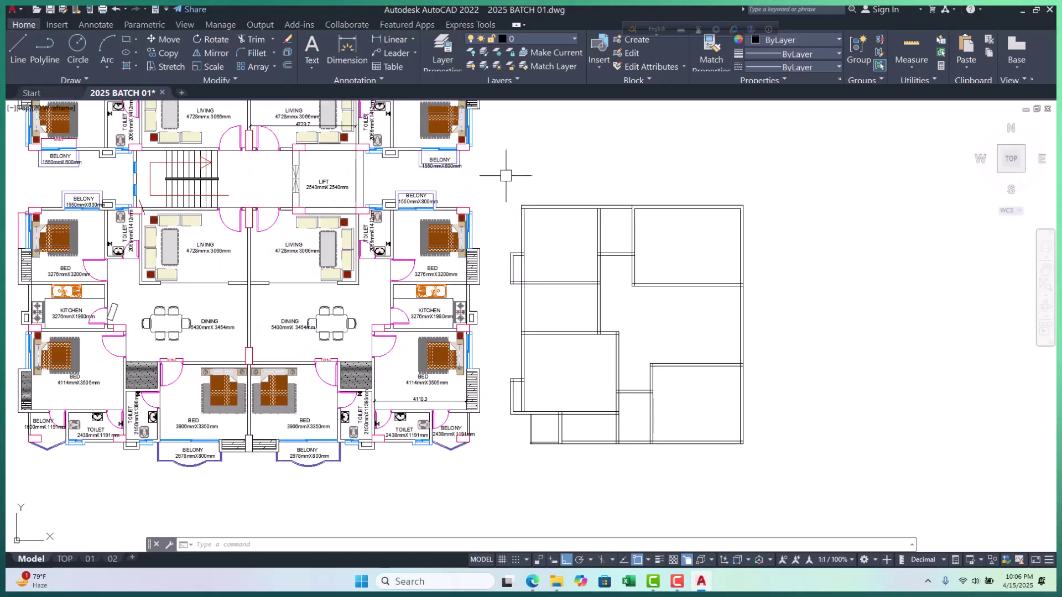
pyautogui.scroll(-4, 508, 219)
pyautogui.click(507, 201)
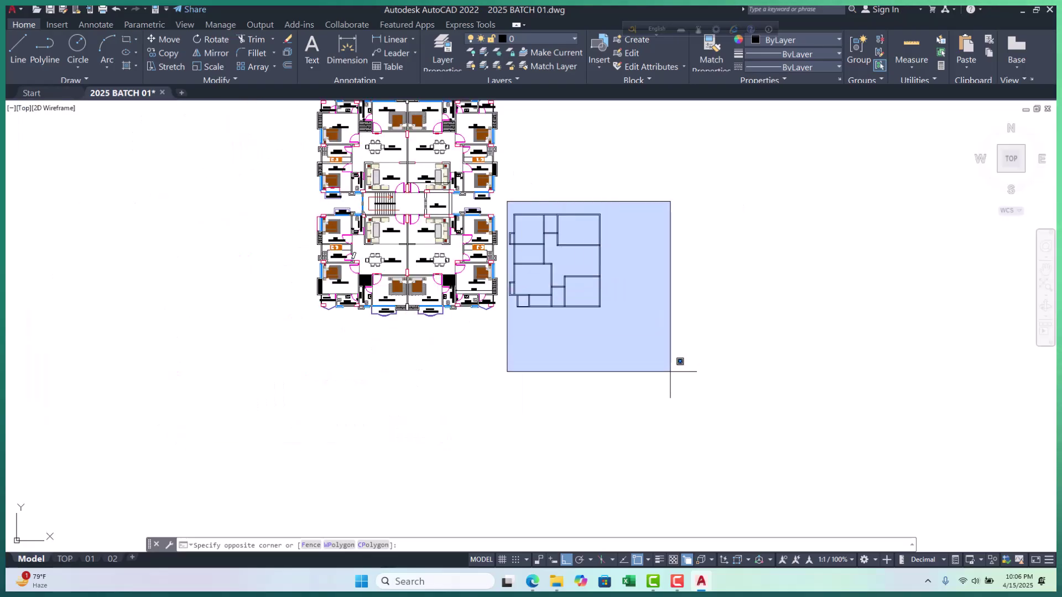
pyautogui.click(519, 197)
pyautogui.scroll(4, 519, 199)
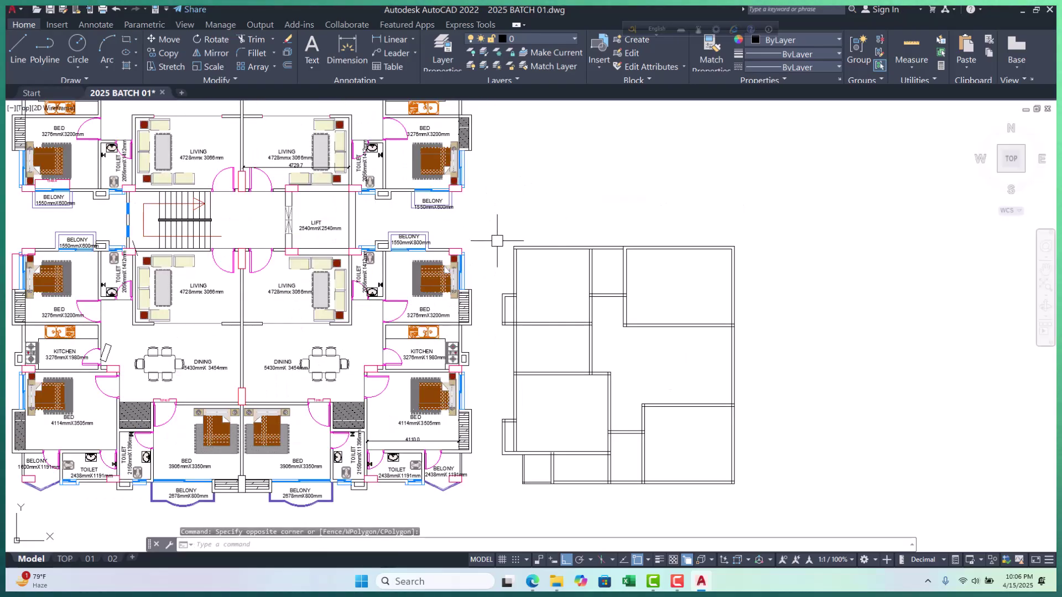
# Add a vertical linear dimension between the kitchen's upper and lower walls in the redrawn plan, placed outside the exterior wall
pyautogui.click(377, 39)
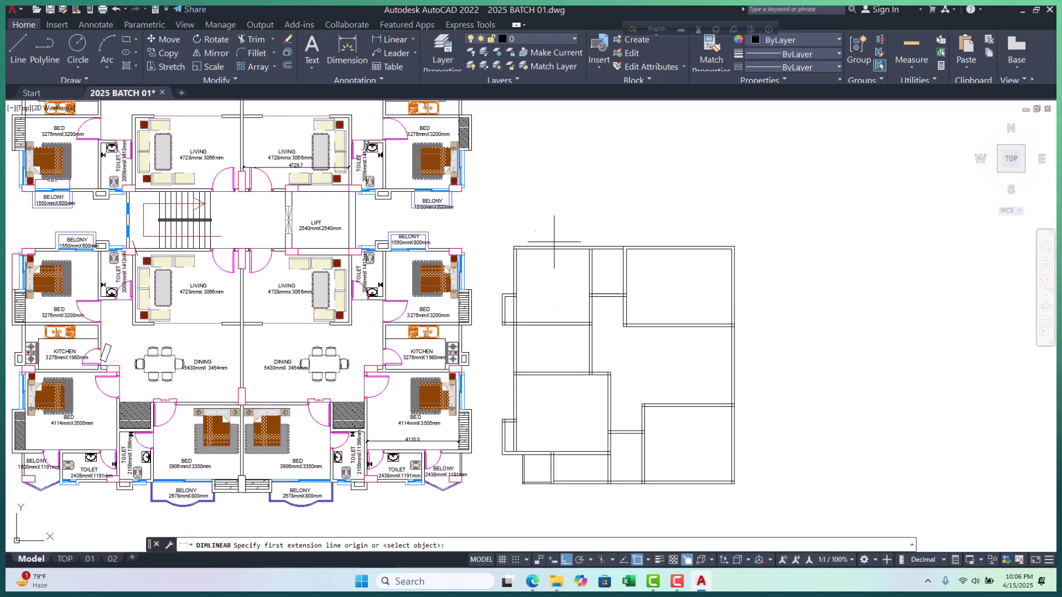
pyautogui.scroll(4, 525, 365)
pyautogui.scroll(-5, 481, 321)
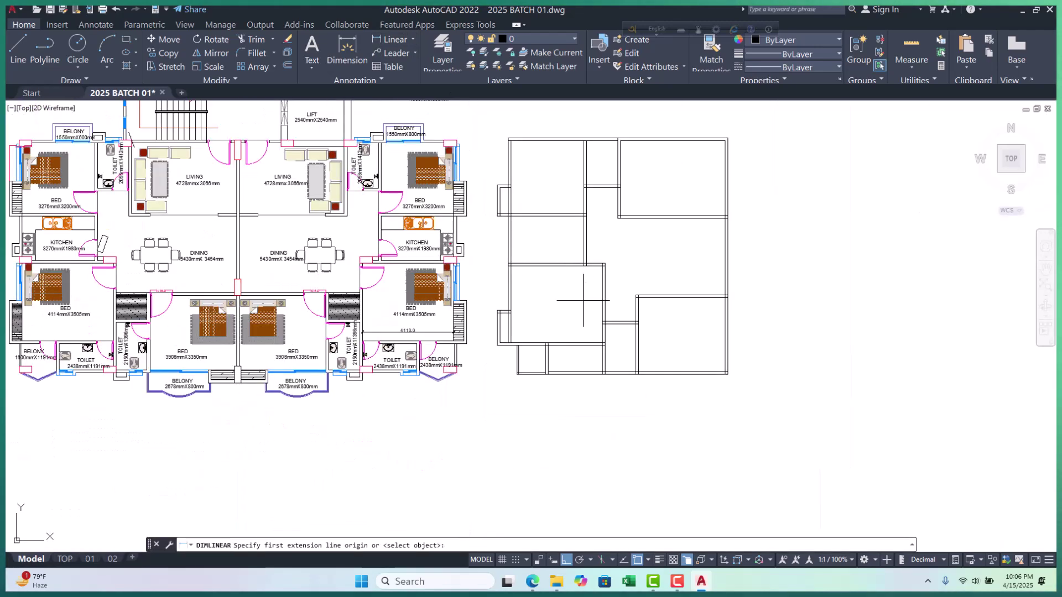
pyautogui.scroll(4, 541, 231)
pyautogui.click(525, 311)
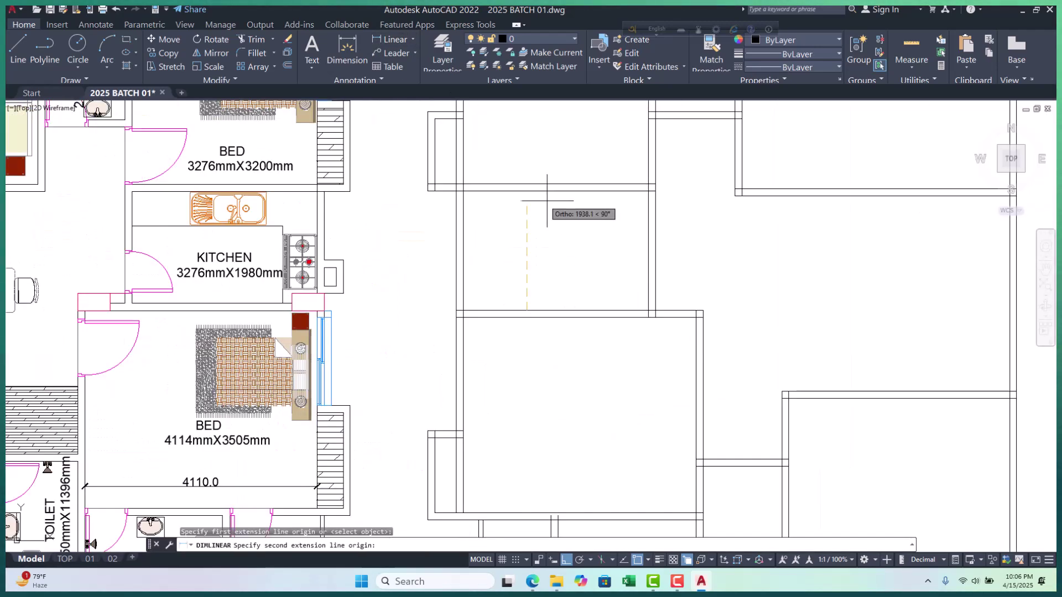
pyautogui.click(526, 192)
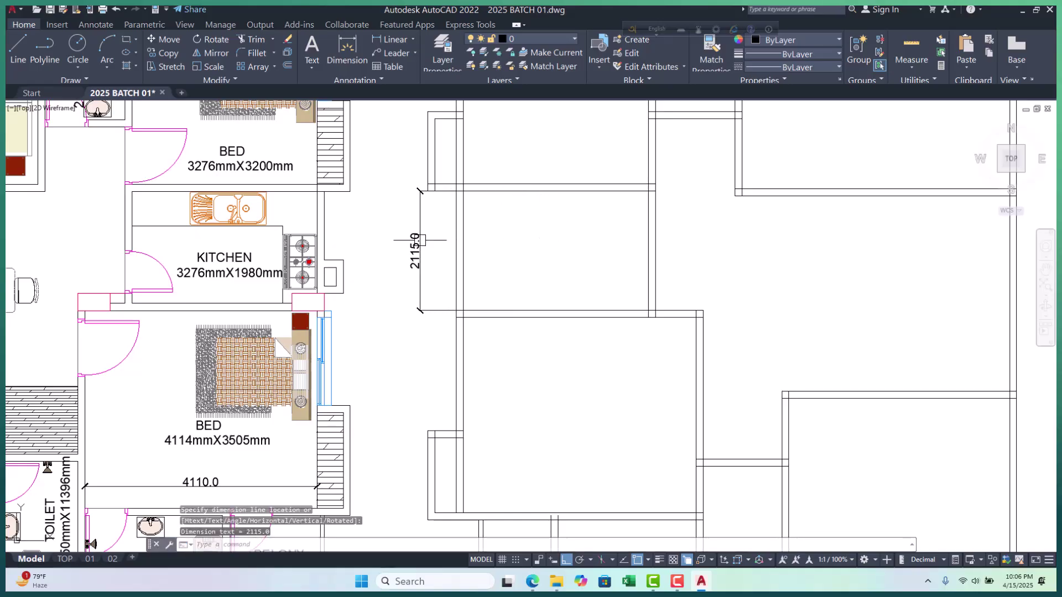
# Add a horizontal linear dimension across the redrawn plan's full width, placed above its top exterior wall
pyautogui.scroll(3, 378, 250)
pyautogui.scroll(-6, 387, 276)
pyautogui.scroll(3, 448, 190)
pyautogui.press('Return')
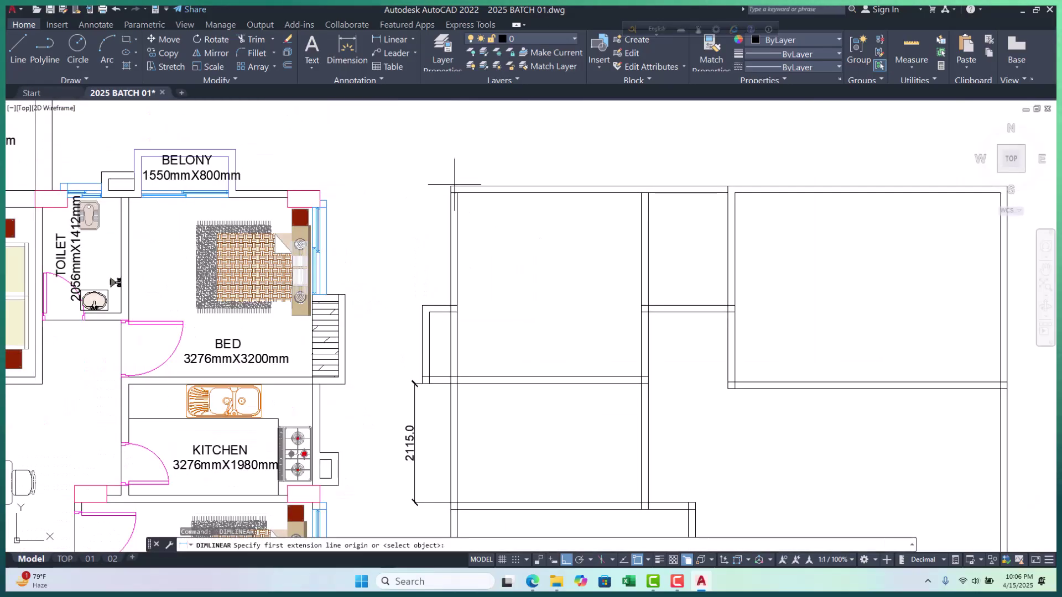
pyautogui.click(451, 186)
pyautogui.scroll(-3, 652, 245)
pyautogui.scroll(3, 557, 242)
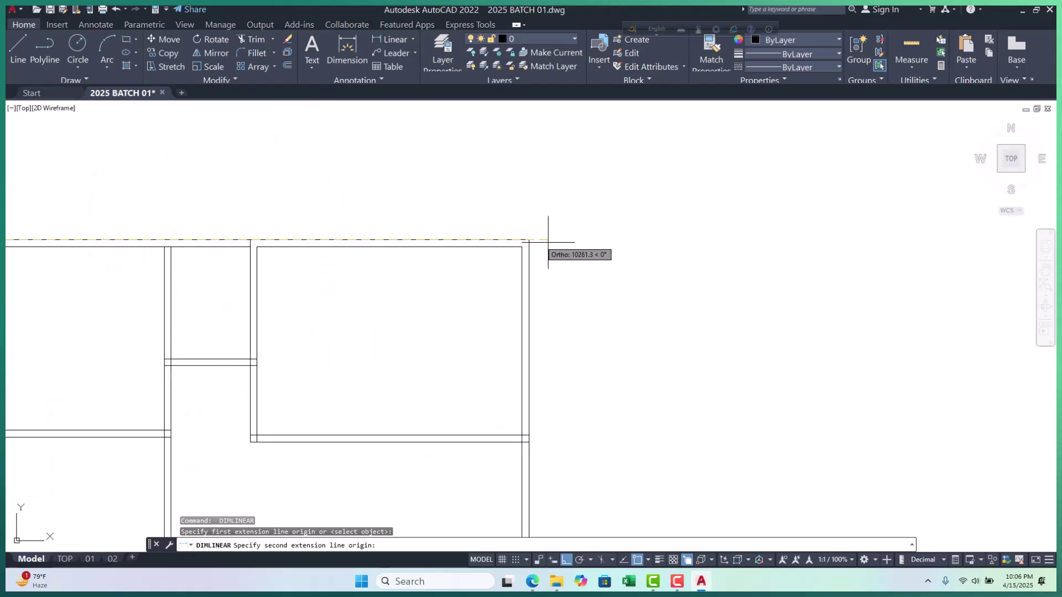
pyautogui.click(529, 239)
pyautogui.scroll(-3, 528, 239)
pyautogui.click(474, 252)
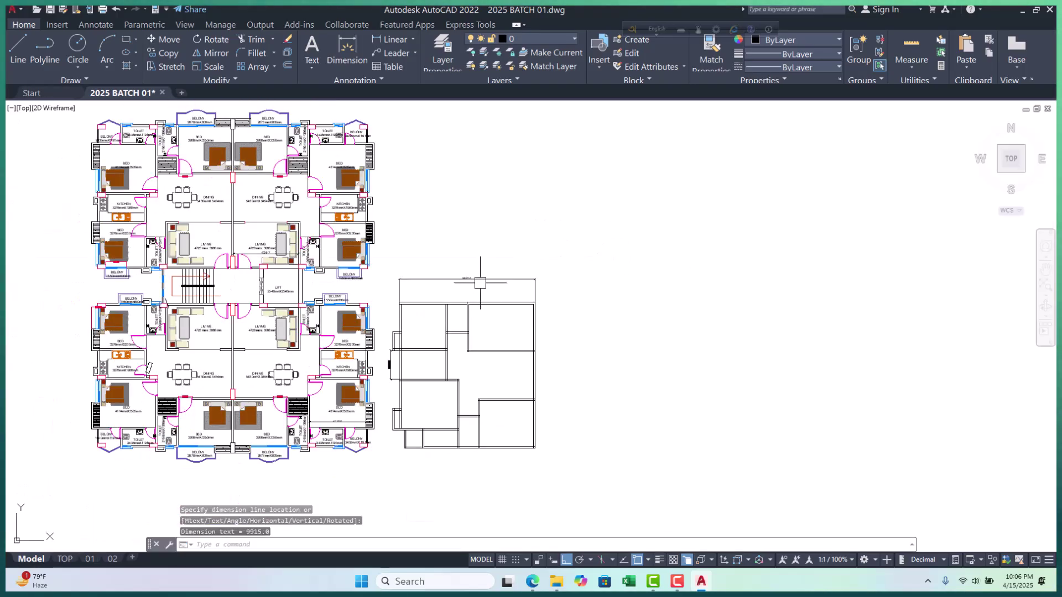
pyautogui.scroll(3, 474, 252)
pyautogui.scroll(3, 420, 263)
pyautogui.scroll(-3, 368, 265)
pyautogui.press('Escape')
pyautogui.press('Escape')
# Set the drawing units' length precision to 0.00000000
pyautogui.scroll(3, 450, 283)
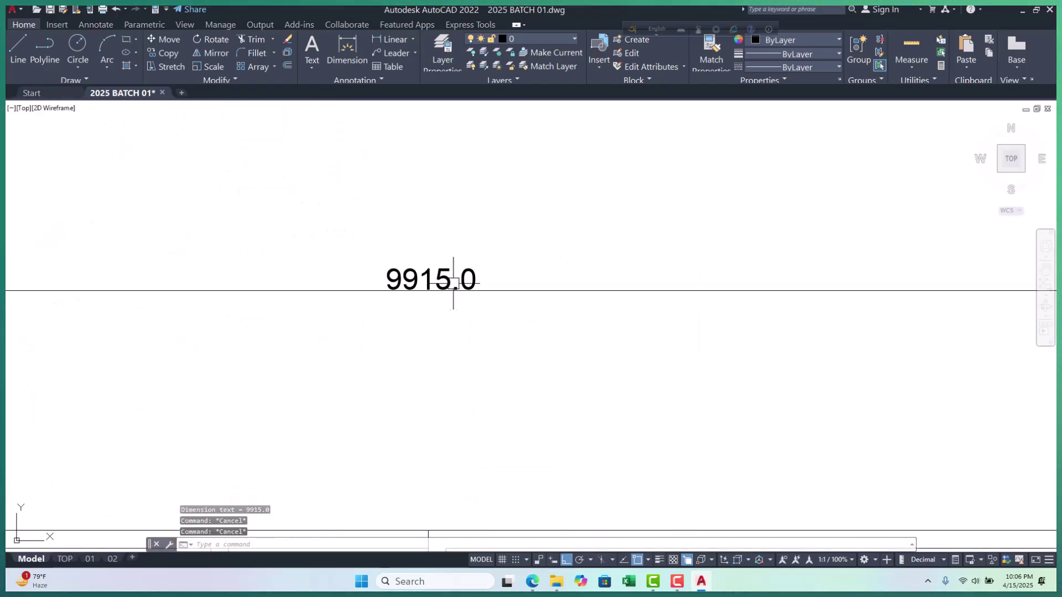
pyautogui.scroll(-2, 411, 285)
pyautogui.write('un')
pyautogui.press('Return')
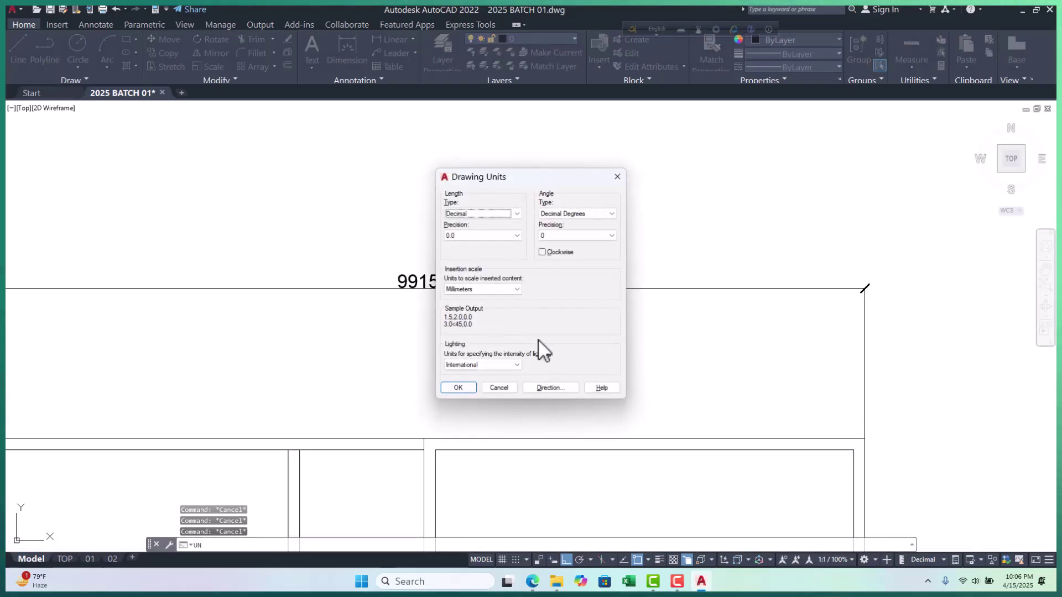
pyautogui.click(516, 236)
pyautogui.click(483, 301)
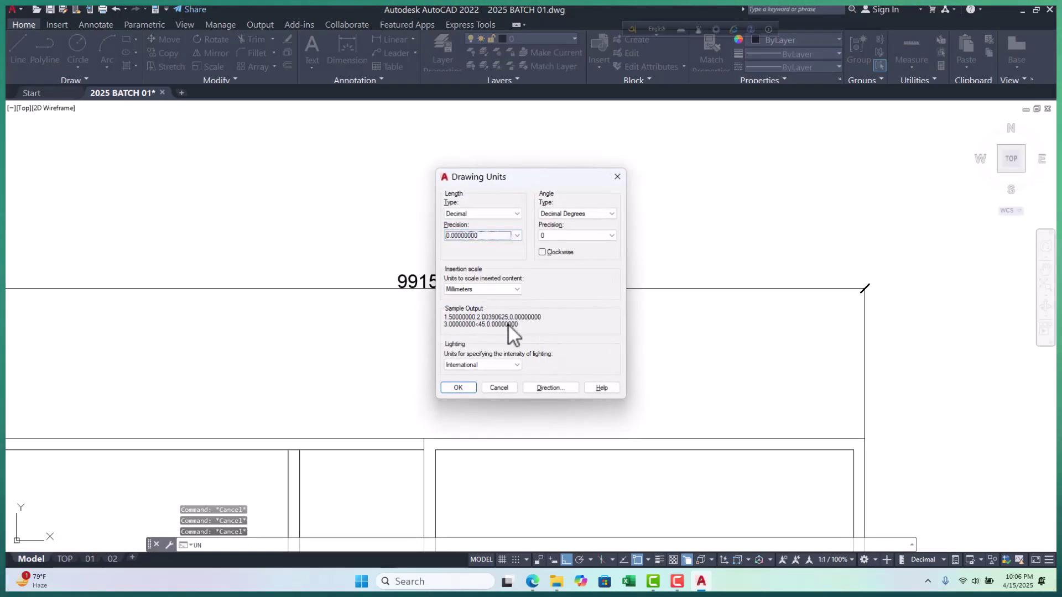
pyautogui.click(464, 390)
# Review the symbol and arrow settings of dimension style 02.1-100
pyautogui.write('d')
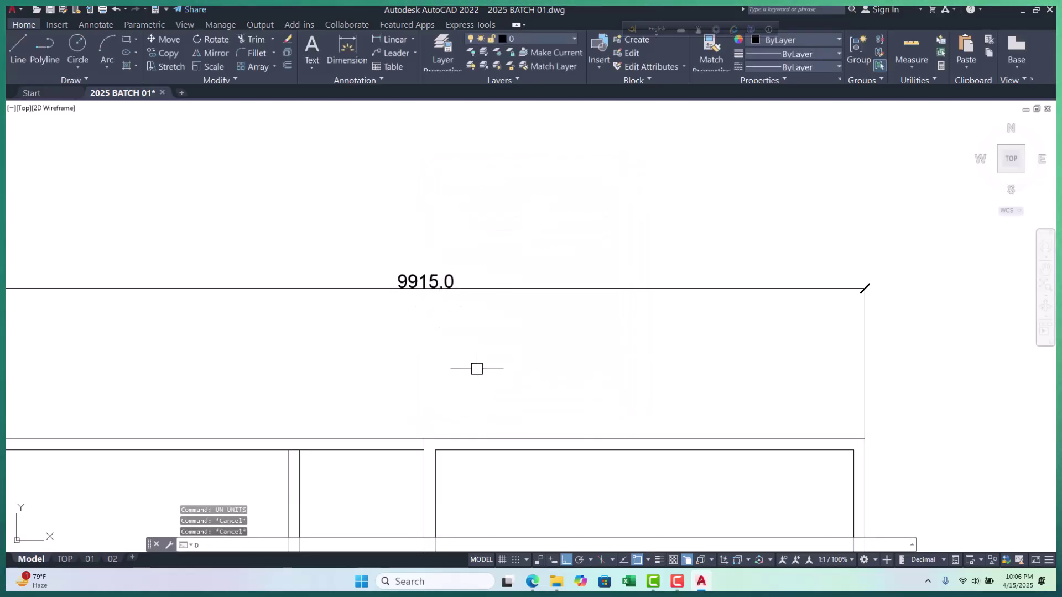
pyautogui.press('Return')
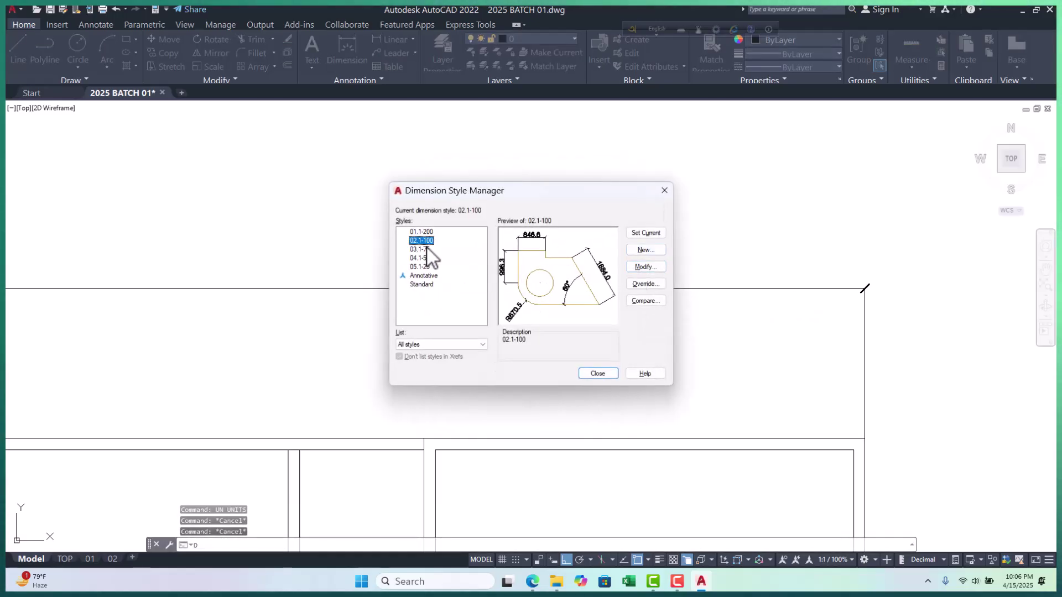
pyautogui.click(642, 268)
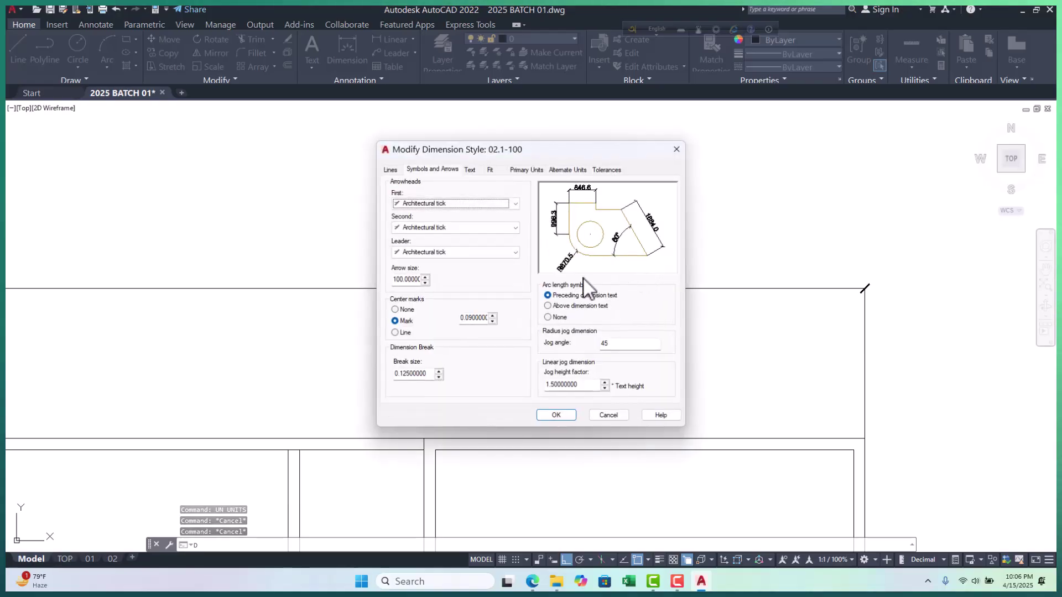
pyautogui.press('Return')
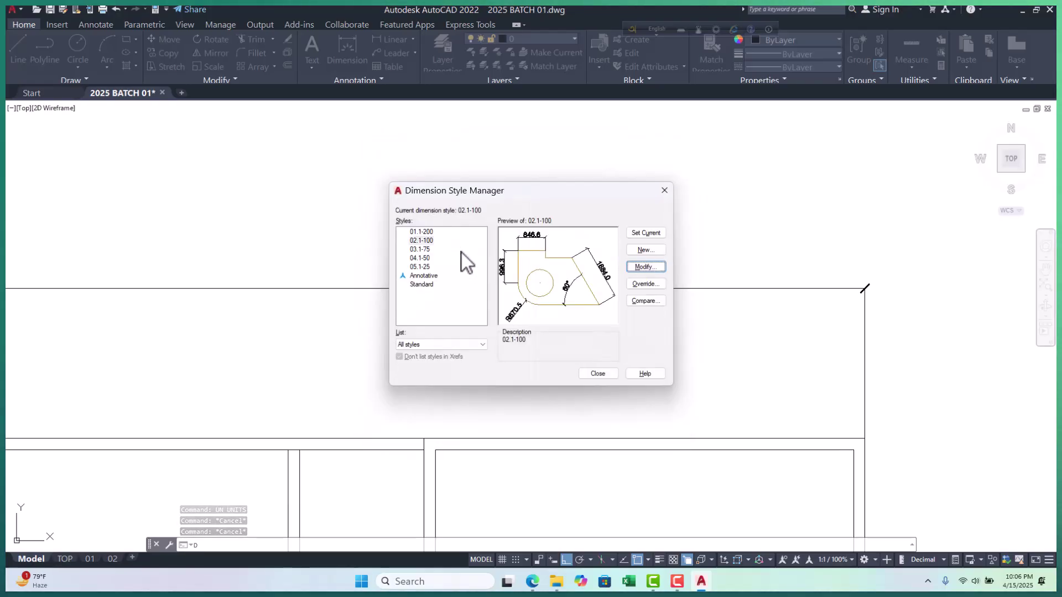
# Try to set the linear dimension precision of style 01.1-200 to 0.00000000, and check the overall width dimension
pyautogui.click(423, 232)
pyautogui.click(643, 267)
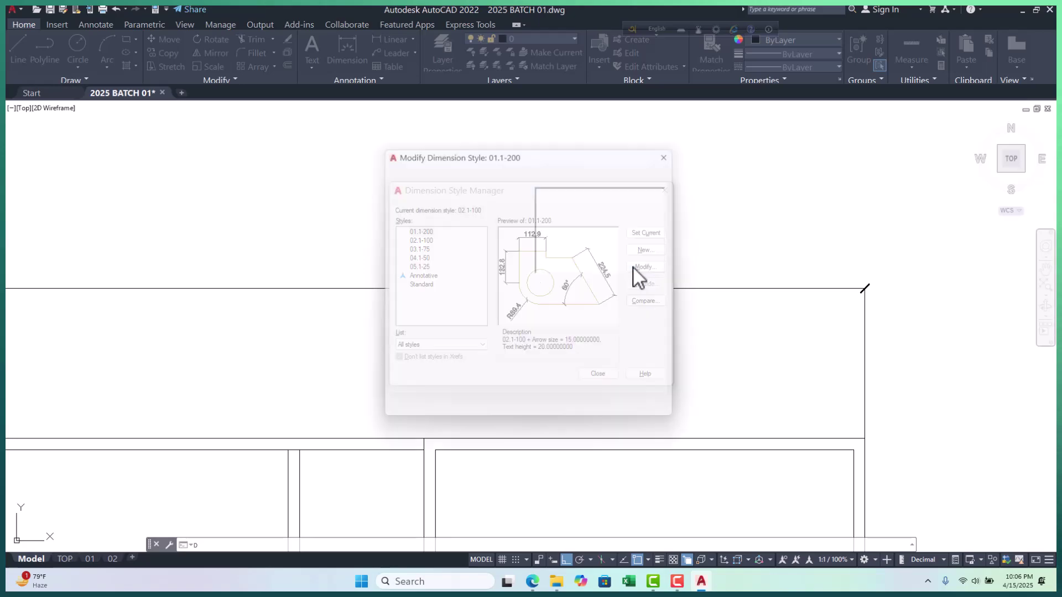
pyautogui.click(526, 169)
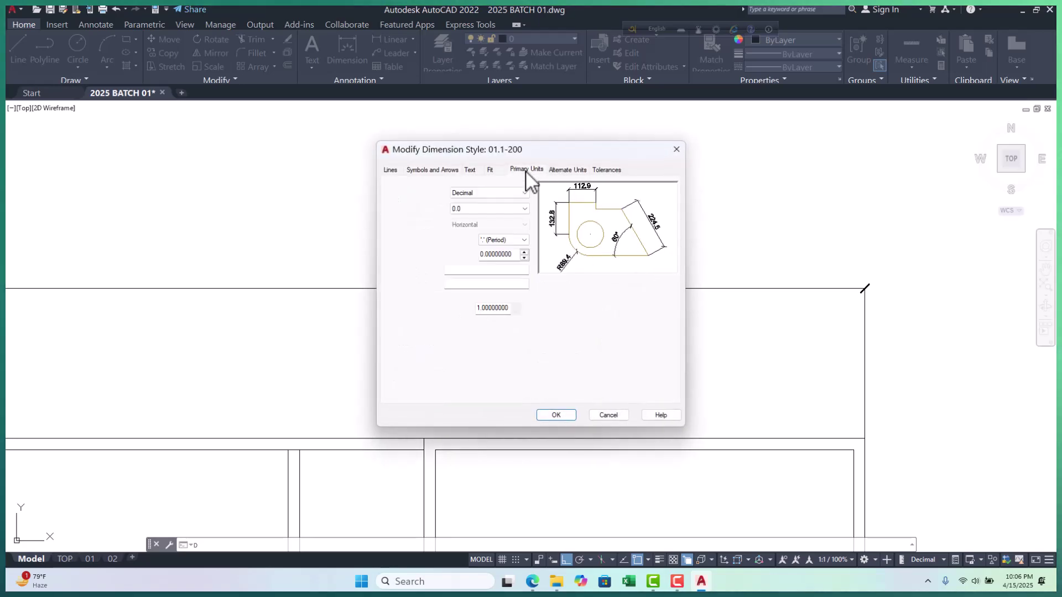
pyautogui.click(515, 210)
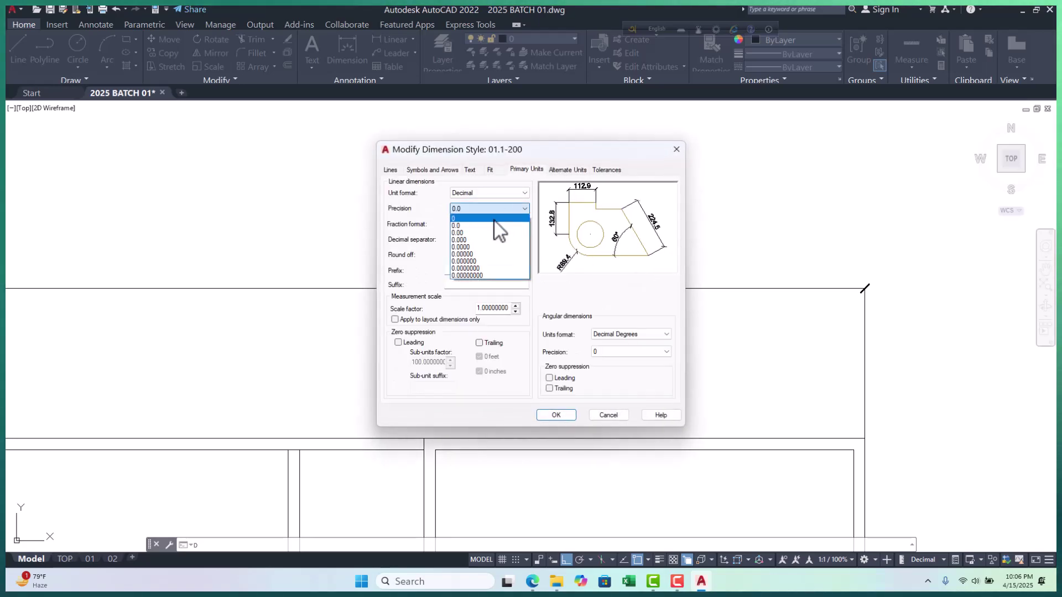
pyautogui.click(482, 280)
pyautogui.click(556, 415)
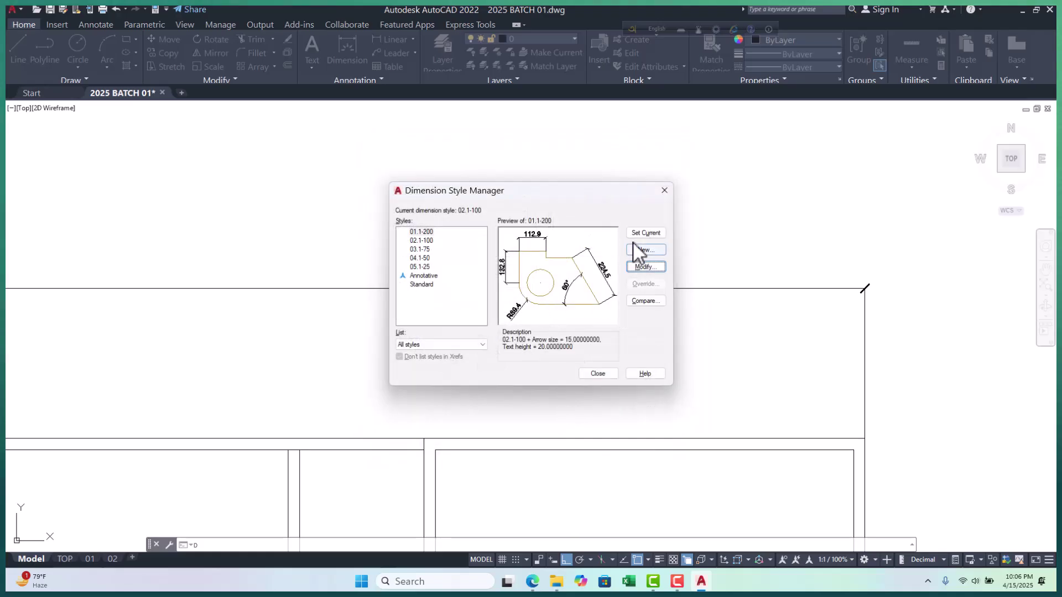
pyautogui.click(596, 374)
pyautogui.scroll(-3, 486, 292)
pyautogui.scroll(5, 434, 303)
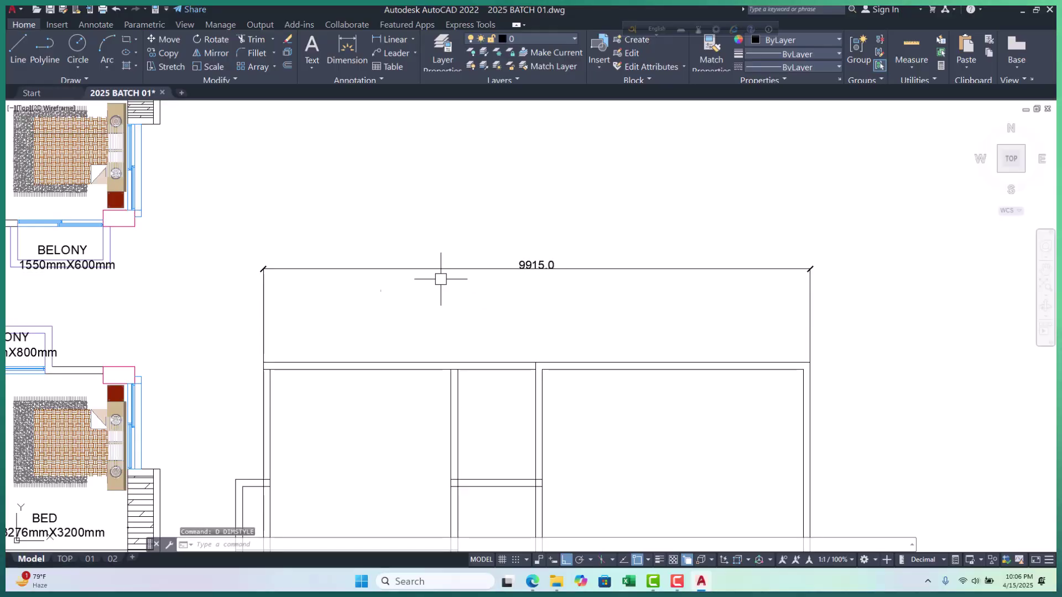
pyautogui.scroll(2, 494, 246)
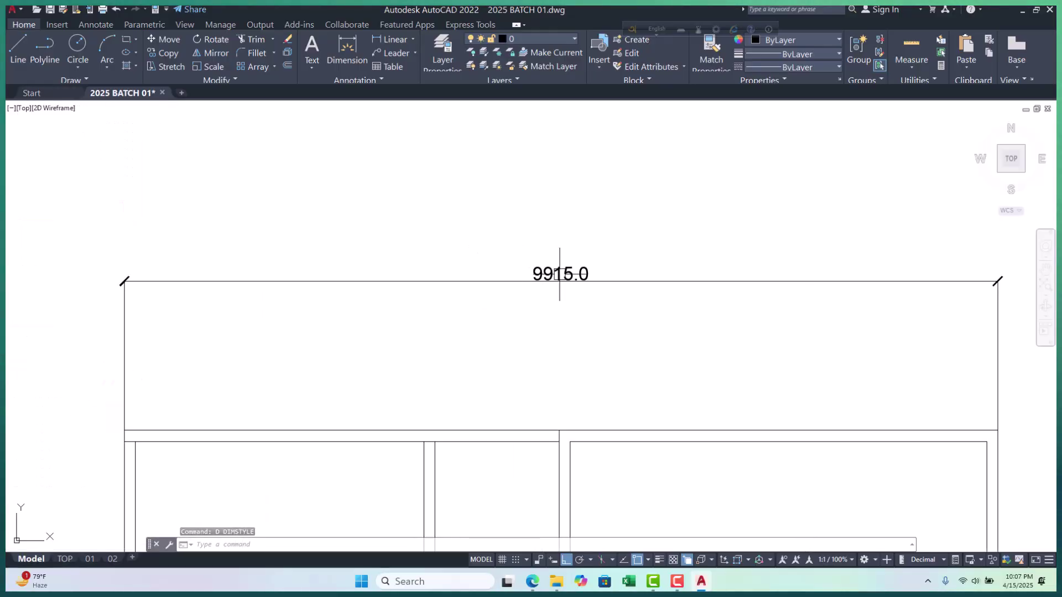
# Try to switch the overall width dimension above the redrawn plan to dimension style 01.1-200
pyautogui.click(559, 273)
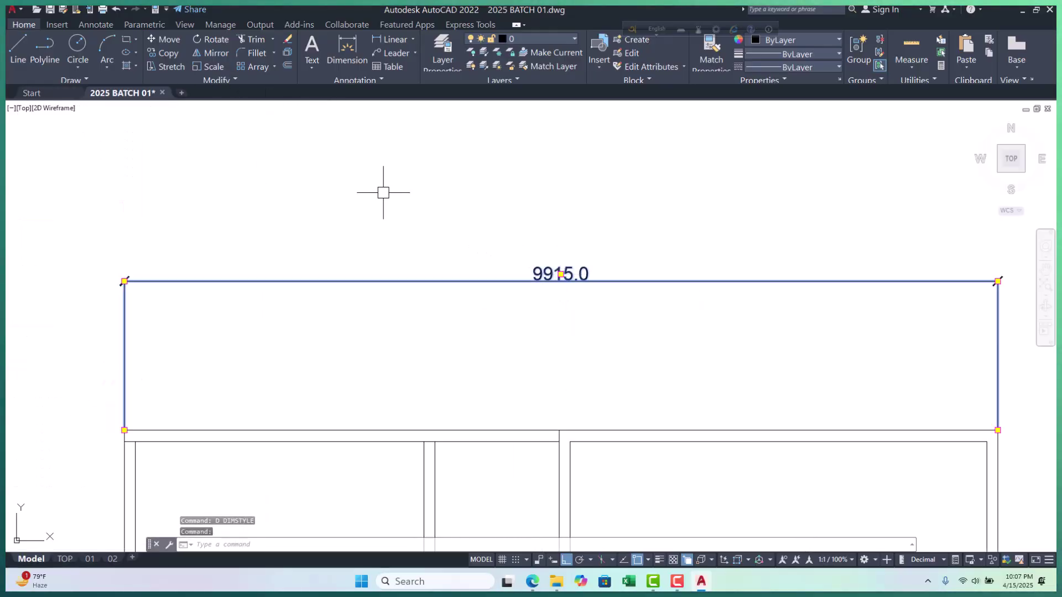
pyautogui.press('Escape')
pyautogui.press('Escape')
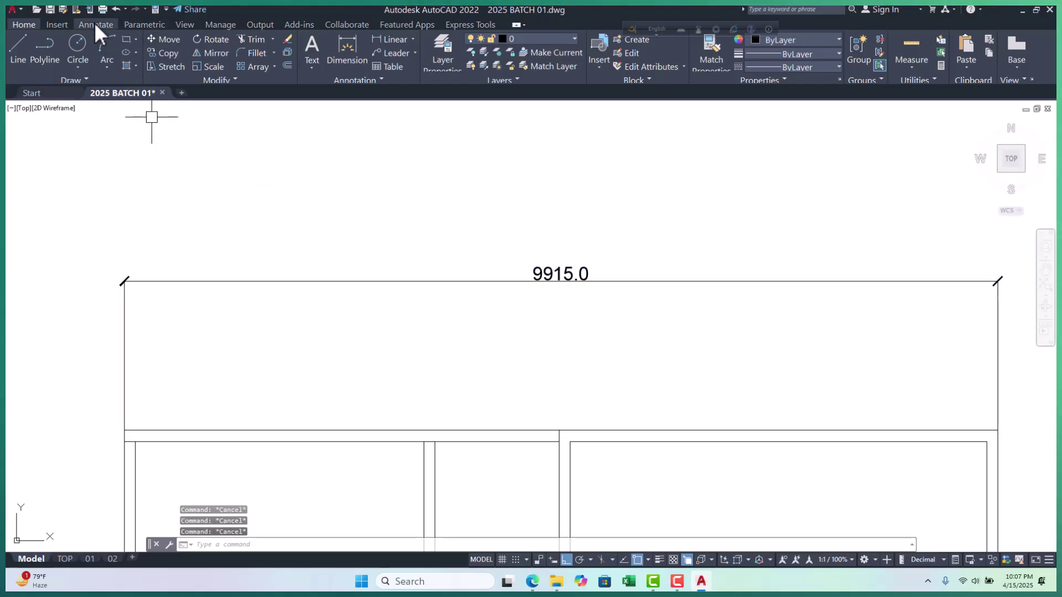
pyautogui.click(95, 24)
pyautogui.click(542, 260)
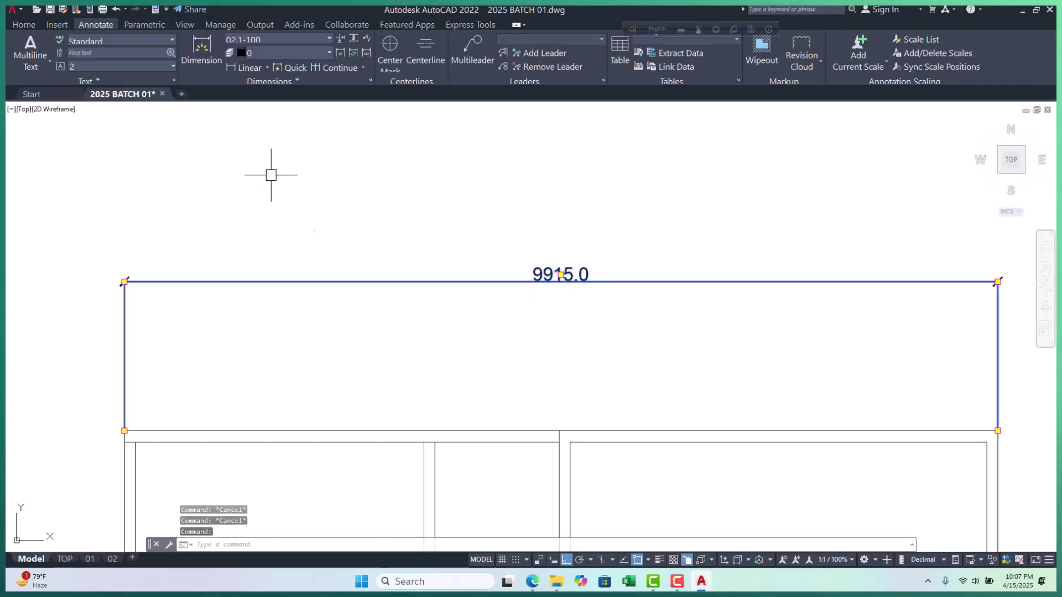
pyautogui.click(292, 38)
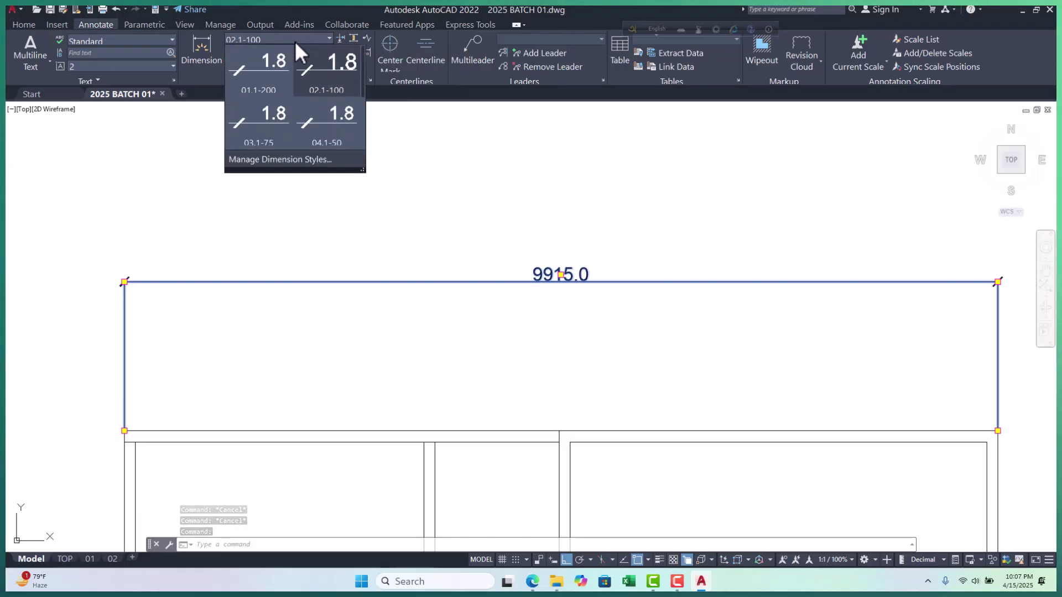
pyautogui.click(264, 68)
pyautogui.press('Escape')
pyautogui.moveTo(520, 287); pyautogui.dragTo(459, 300, button='middle')
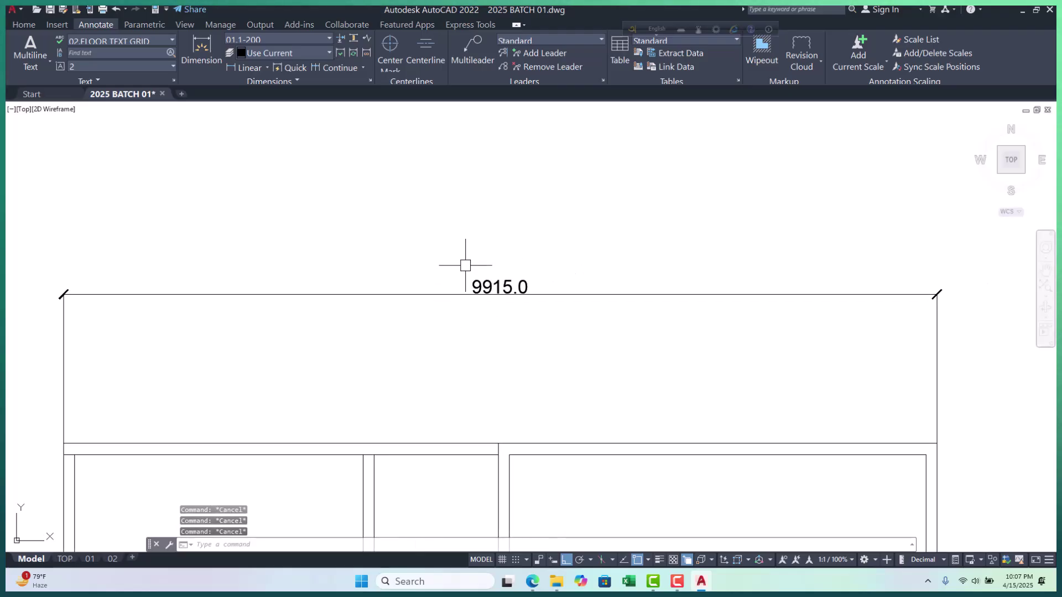
# Change the dim style property of the overall width dimension to 01.1-200
pyautogui.click(517, 256)
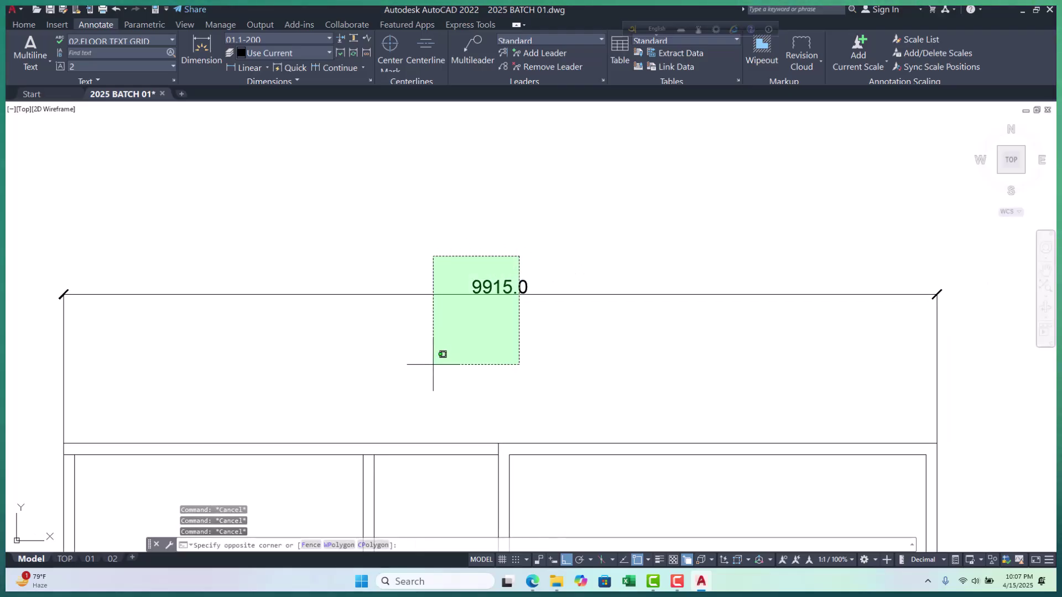
pyautogui.click(434, 365)
pyautogui.write('mo')
pyautogui.press('Return')
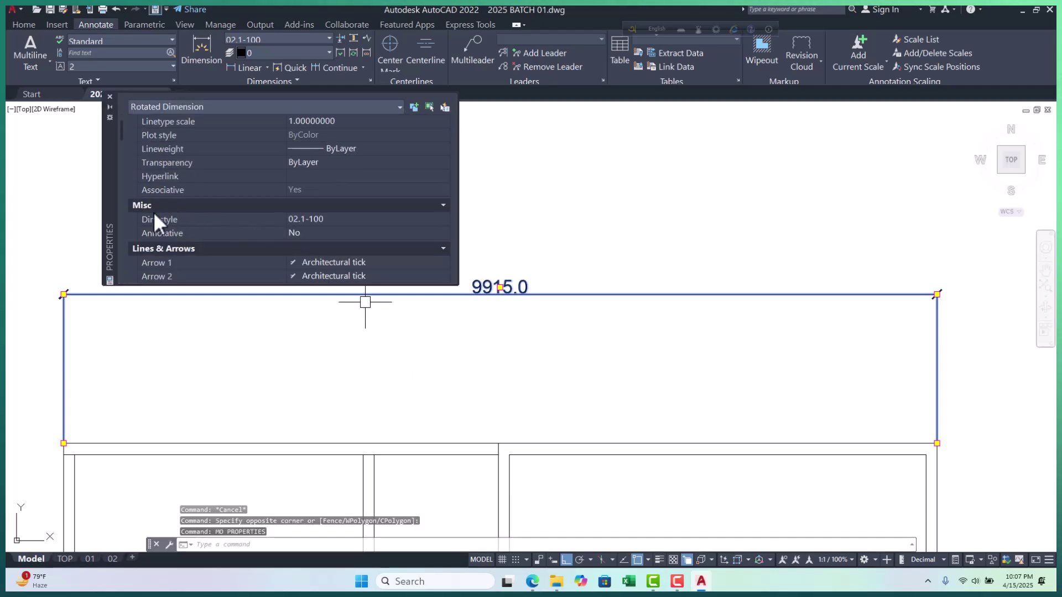
pyautogui.click(422, 216)
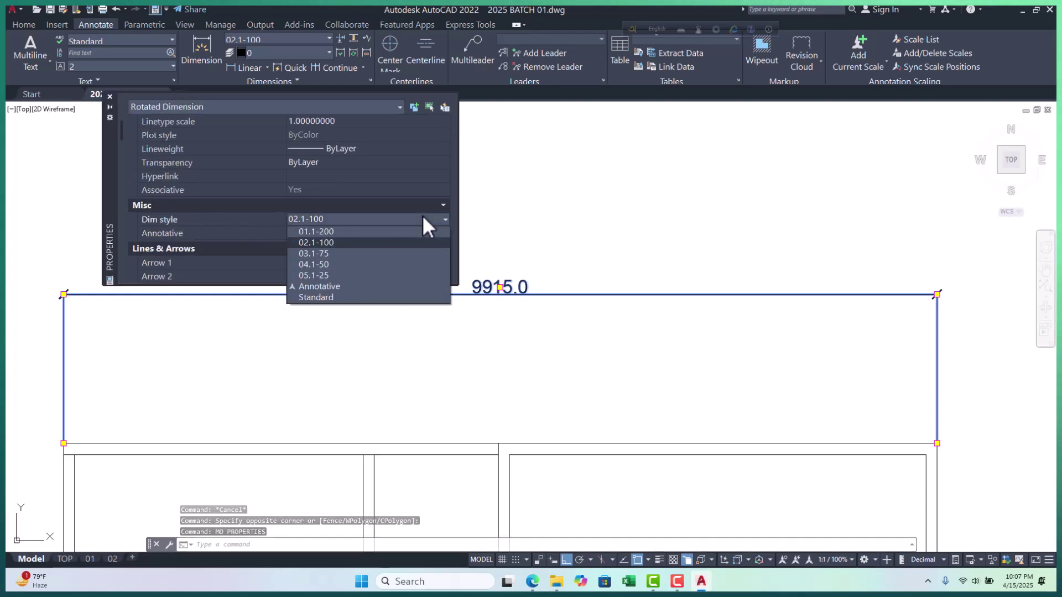
pyautogui.click(335, 232)
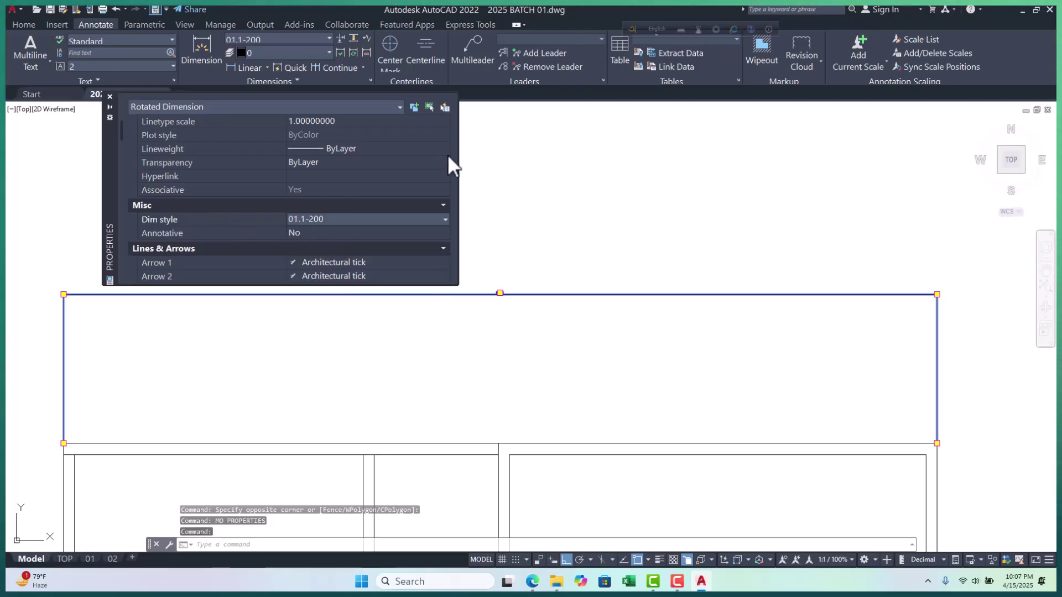
pyautogui.click(111, 97)
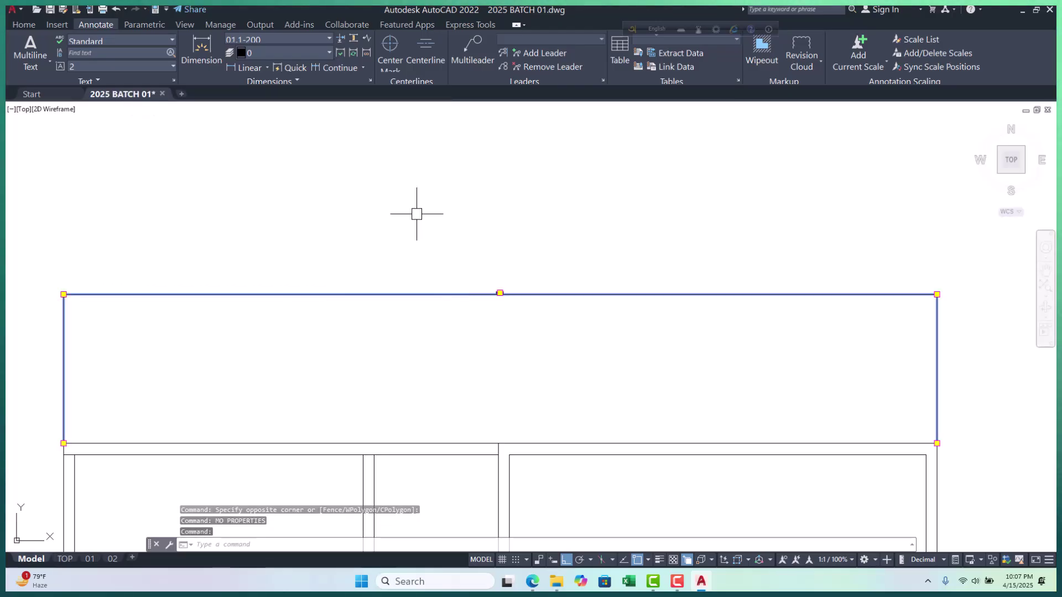
pyautogui.press('Escape')
# Set both the arrow size and the text height of dimension style 01.1-200 to 200
pyautogui.scroll(5, 403, 296)
pyautogui.scroll(-6, 426, 302)
pyautogui.scroll(-5, 523, 320)
pyautogui.press('Escape')
pyautogui.press('Escape')
pyautogui.scroll(5, 492, 322)
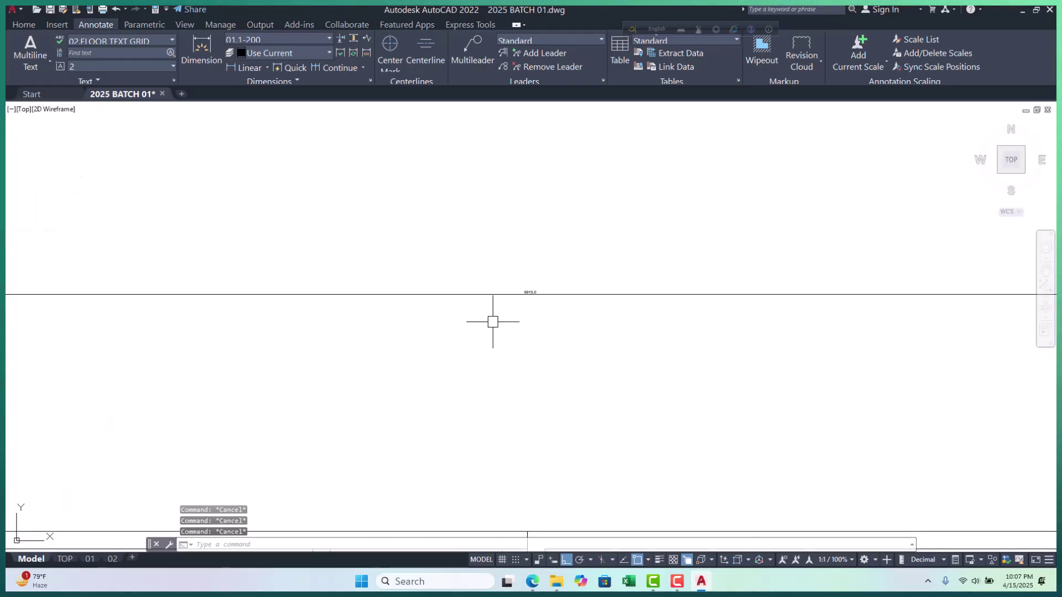
pyautogui.write('d')
pyautogui.press('Return')
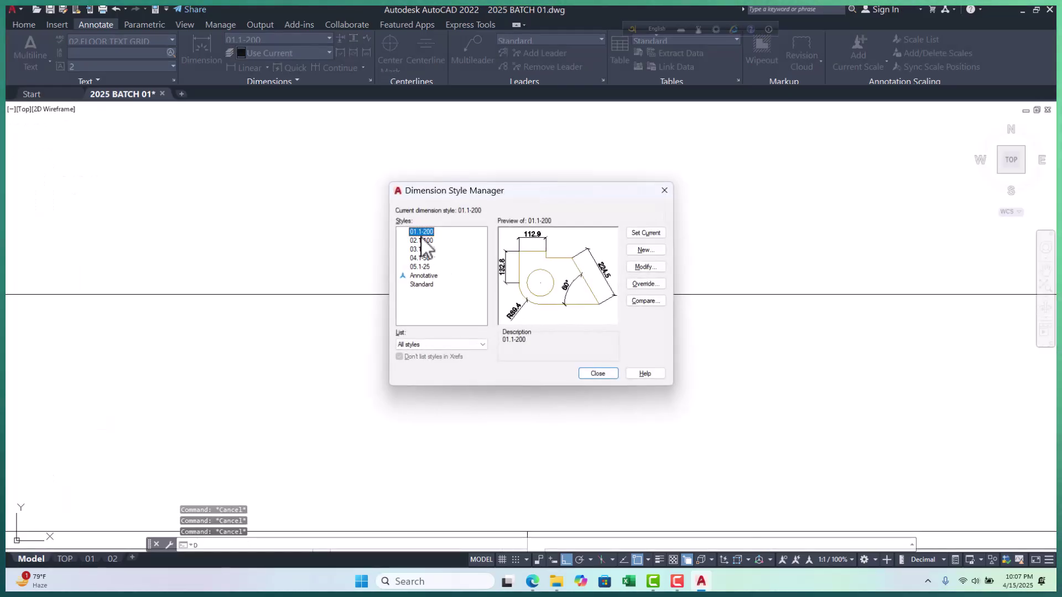
pyautogui.click(646, 268)
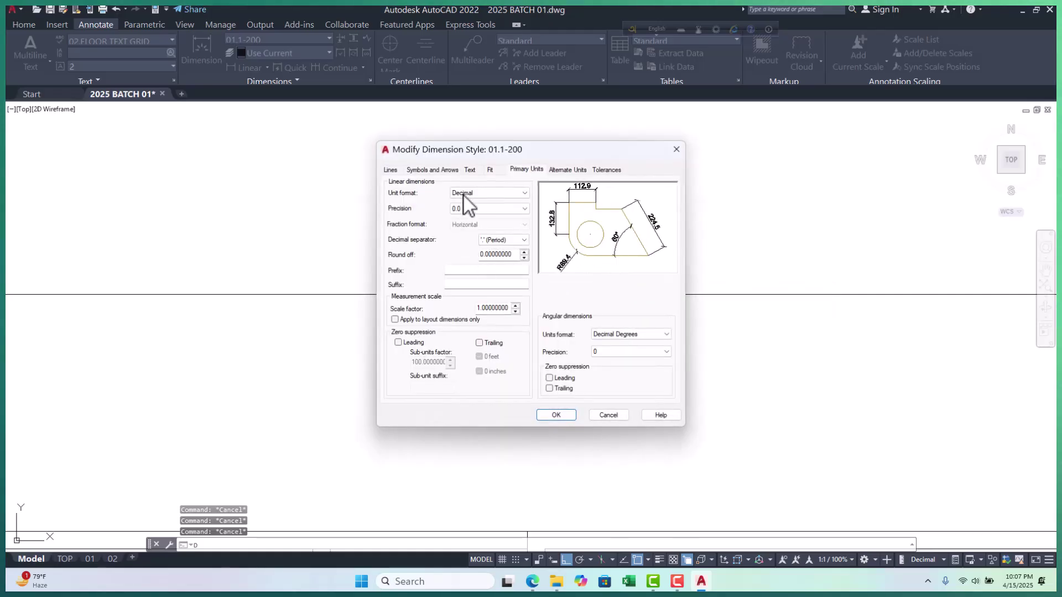
pyautogui.click(443, 170)
pyautogui.moveTo(421, 279); pyautogui.dragTo(409, 280)
pyautogui.click(412, 279)
pyautogui.doubleClick(412, 279)
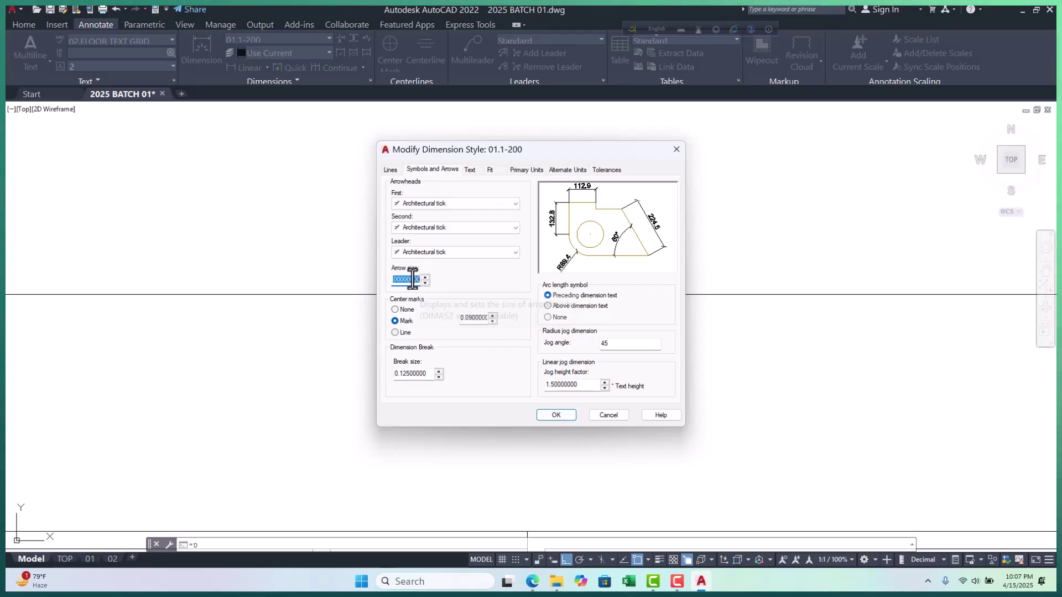
pyautogui.write('200')
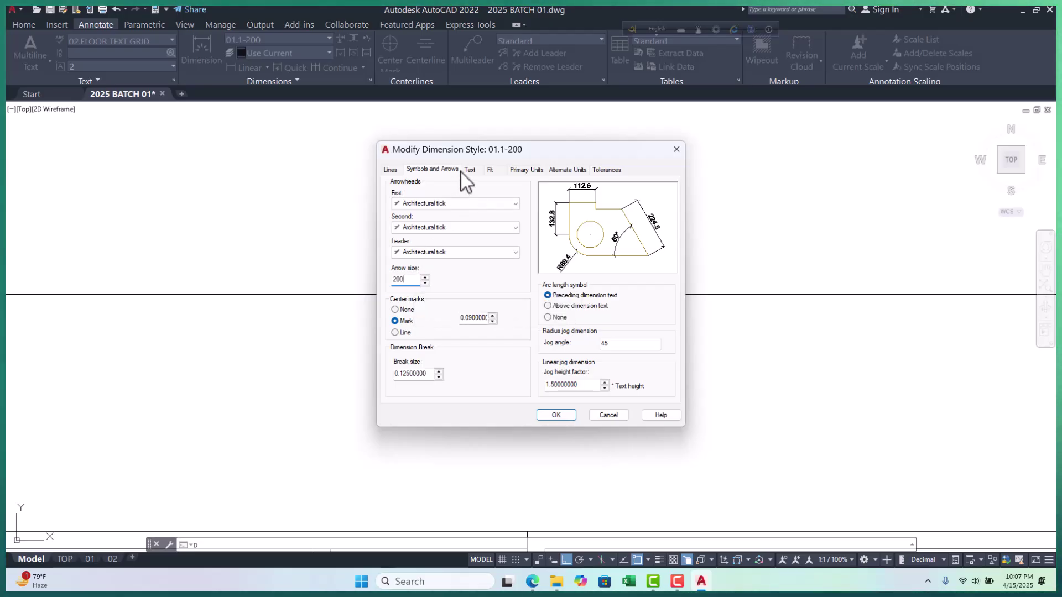
pyautogui.click(470, 171)
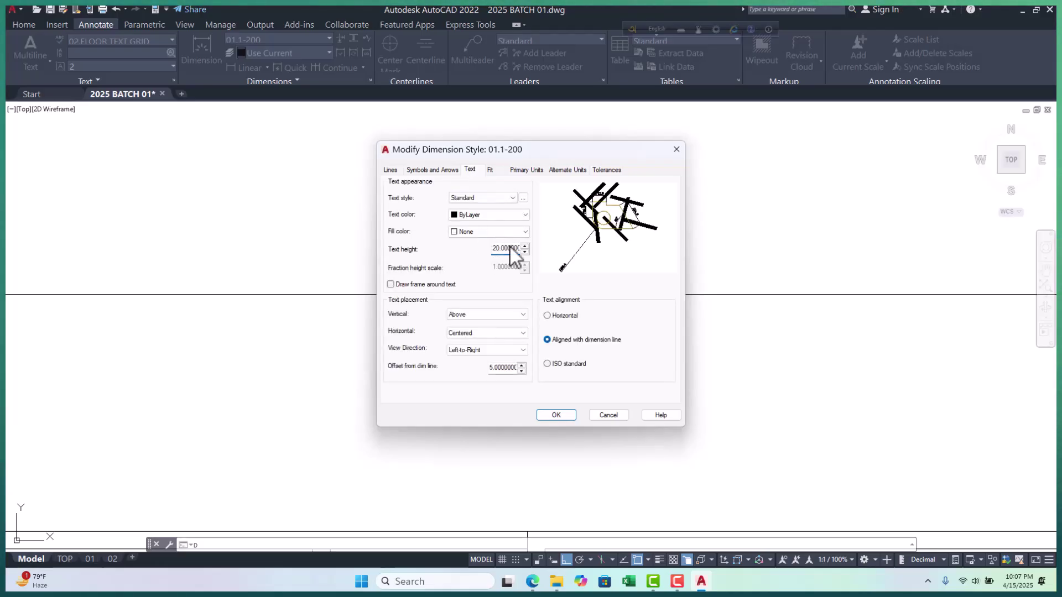
pyautogui.write('200')
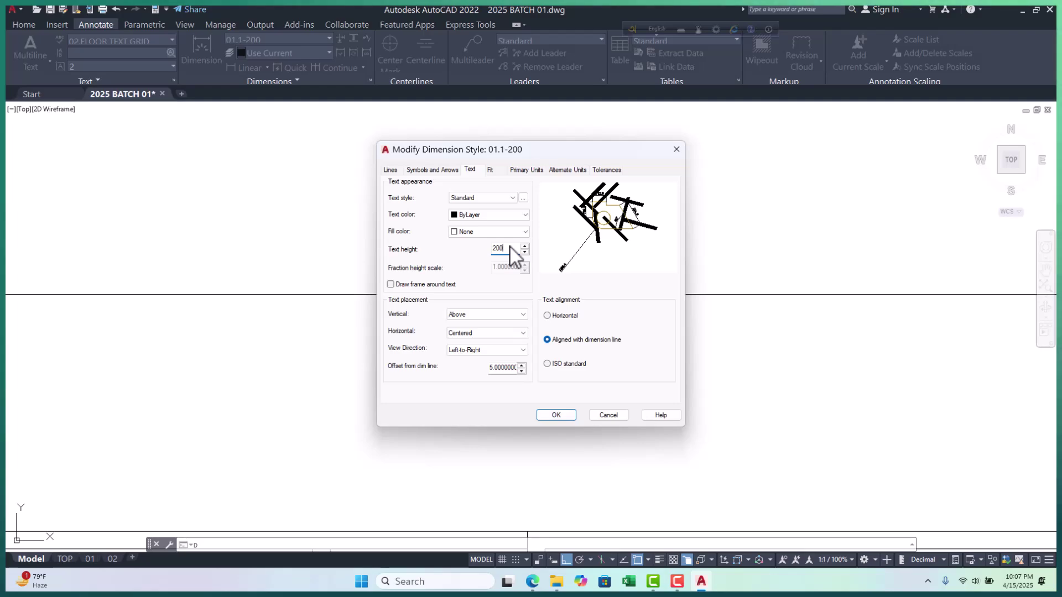
# Reduce the arrow size of dimension style 01.1-200 and apply the style changes
pyautogui.click(420, 171)
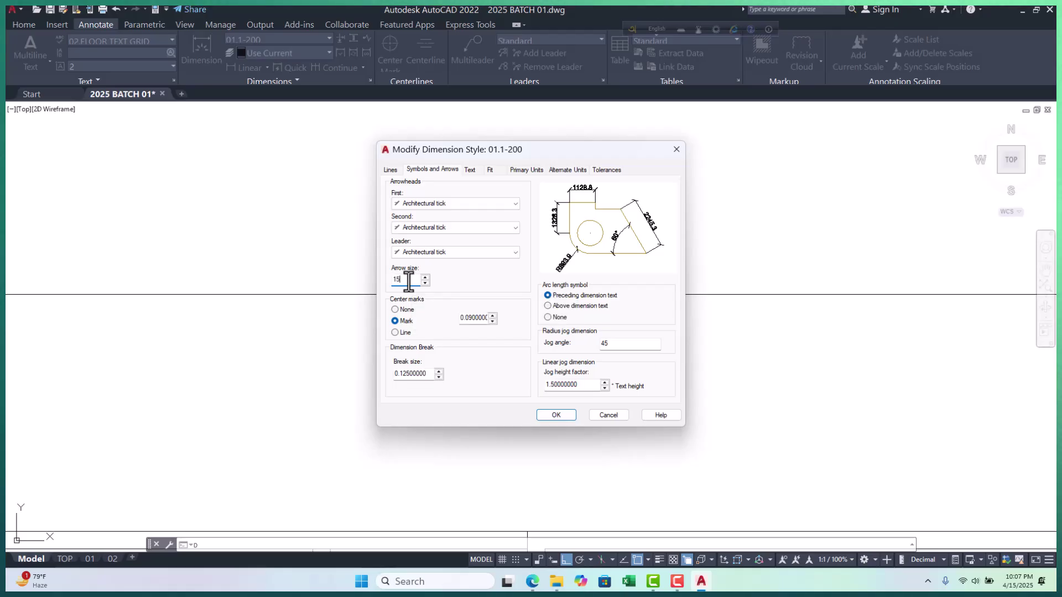
pyautogui.click(476, 171)
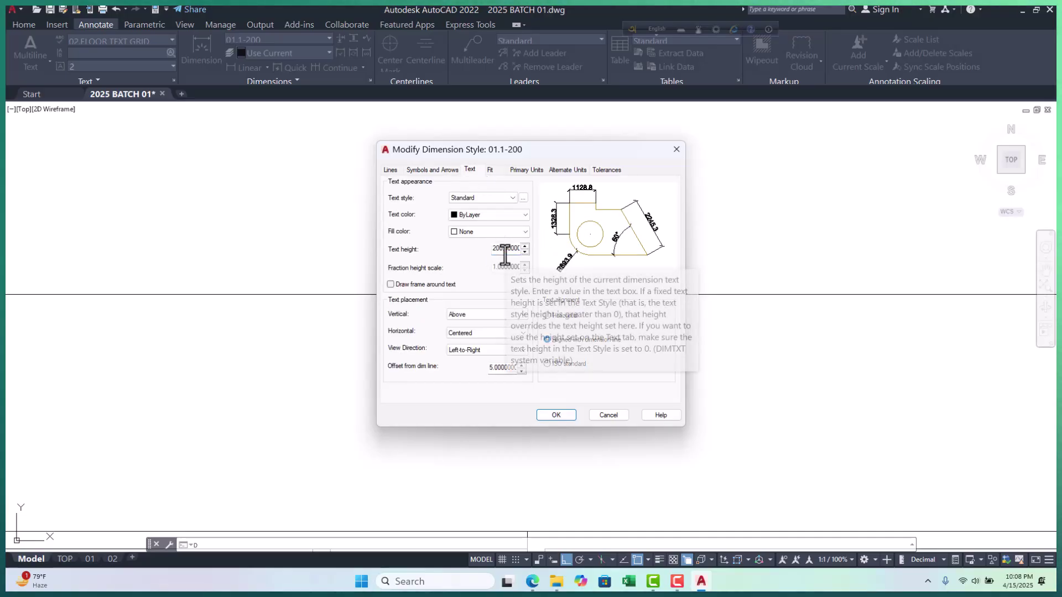
pyautogui.click(557, 415)
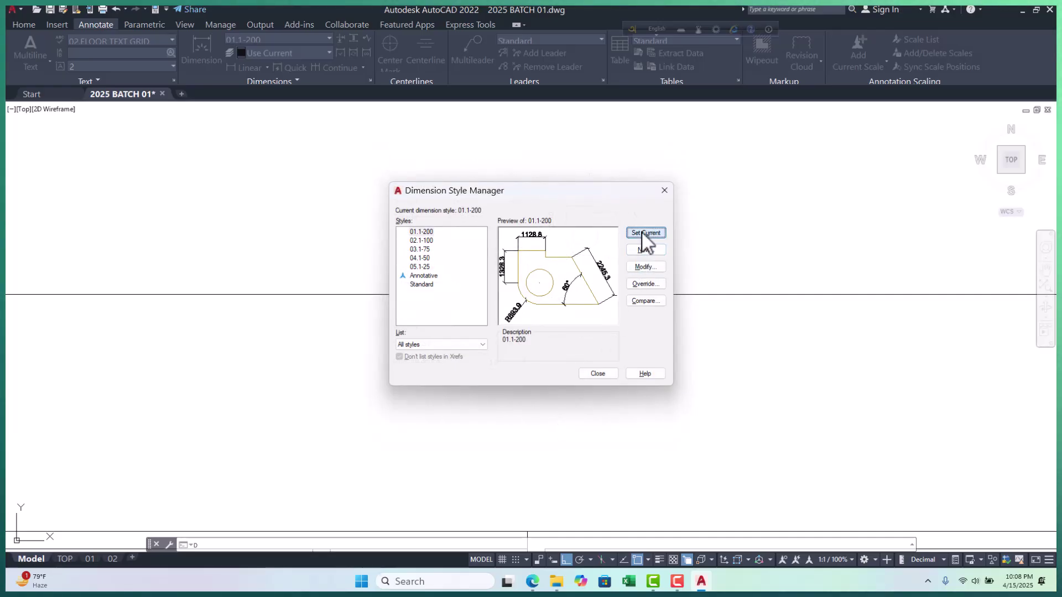
pyautogui.click(597, 374)
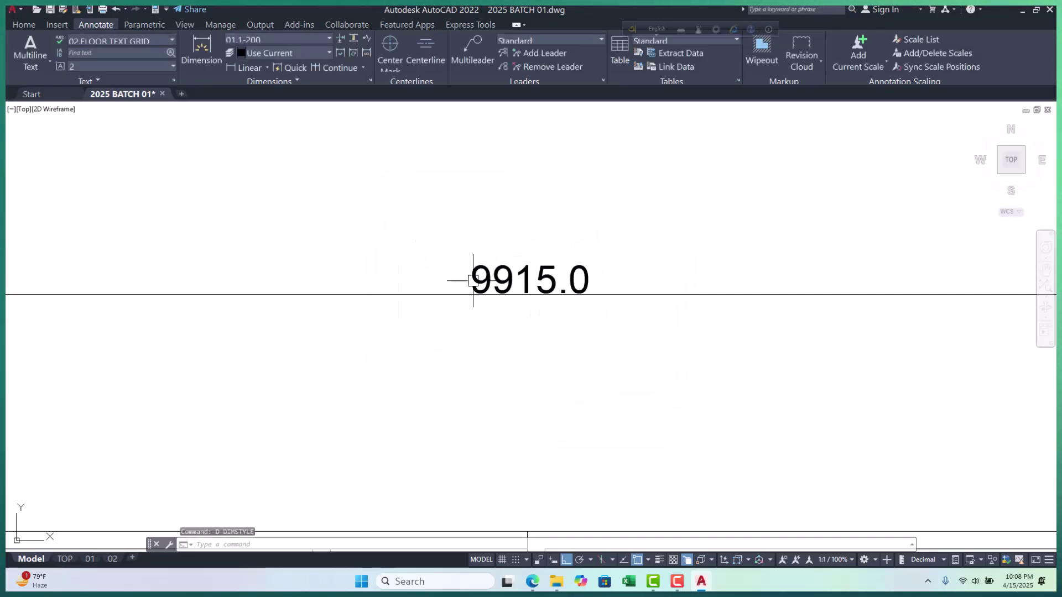
pyautogui.scroll(-5, 500, 308)
pyautogui.scroll(4, 516, 308)
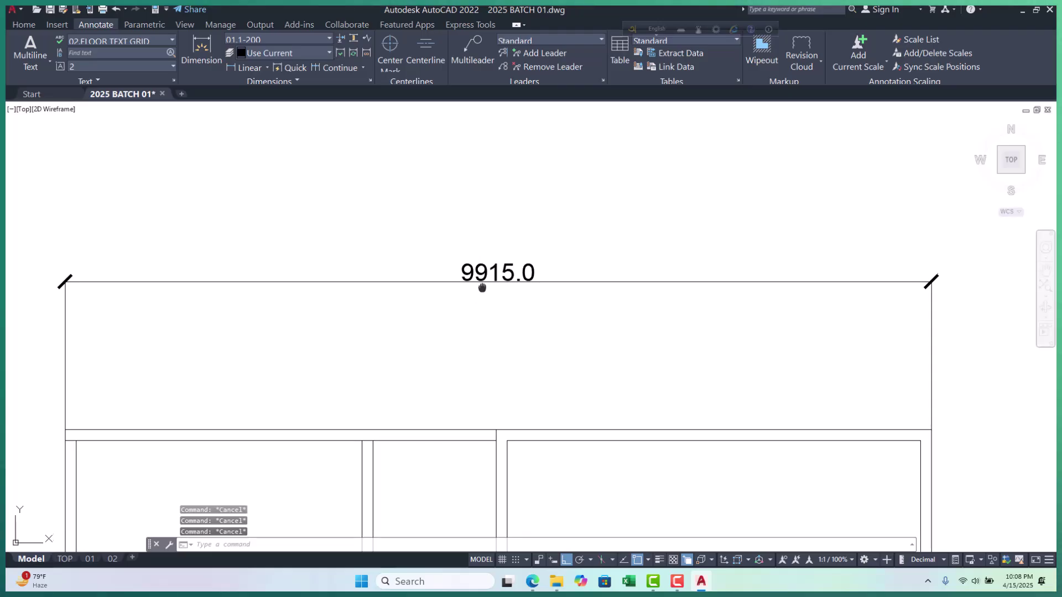
# Set the linear dimension precision of style 01.1-200 to 0.00000000
pyautogui.press('Escape')
pyautogui.write('d')
pyautogui.press('Return')
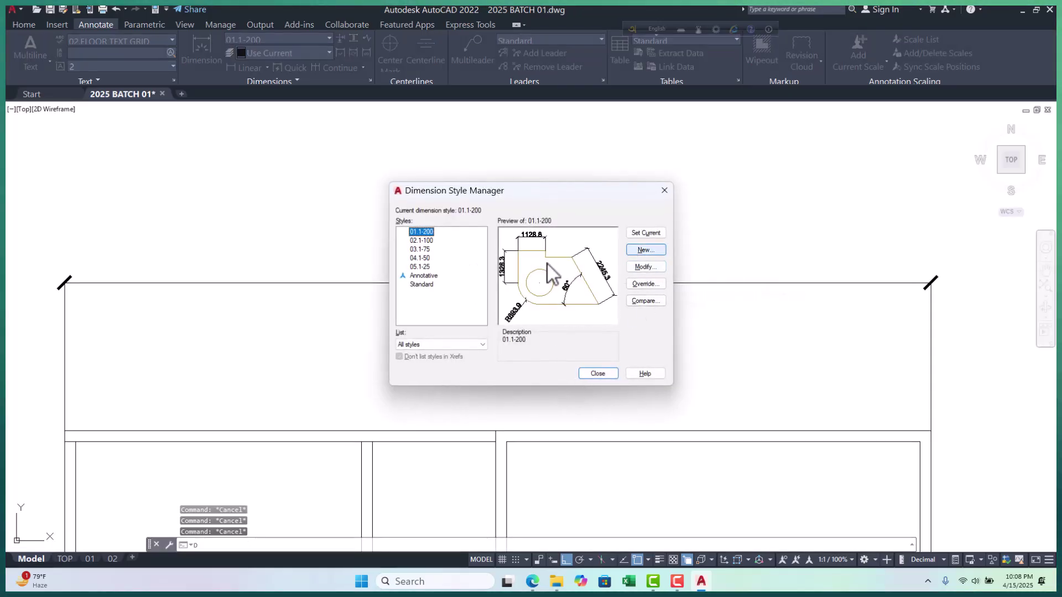
pyautogui.click(636, 267)
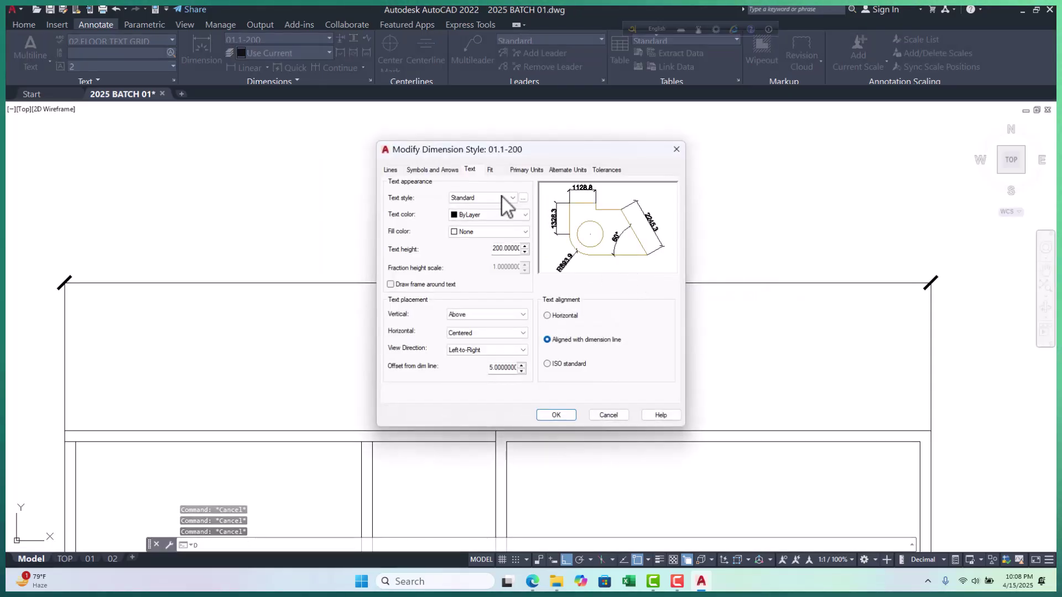
pyautogui.click(524, 170)
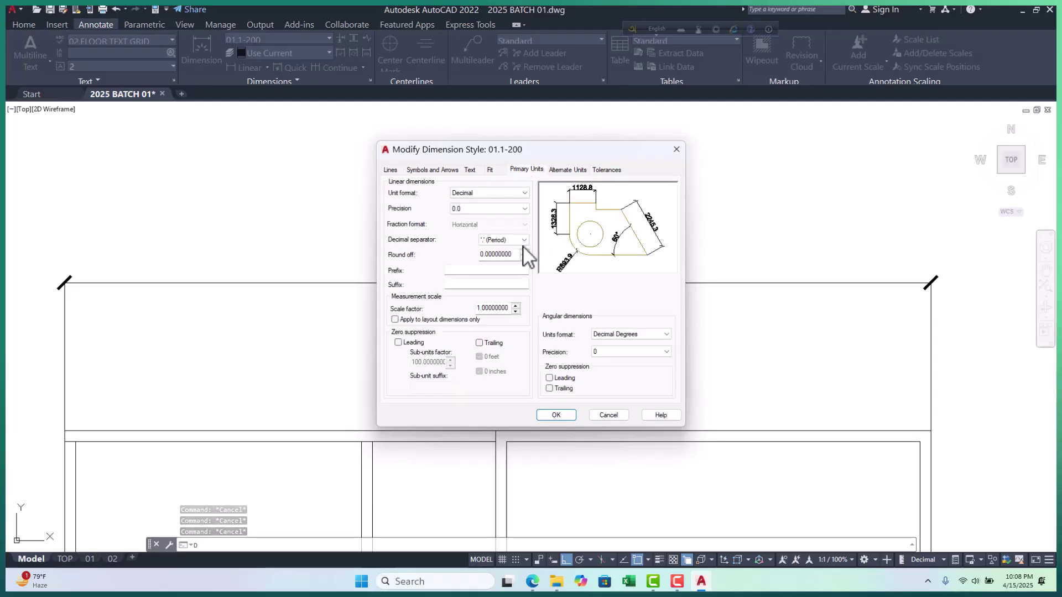
pyautogui.click(499, 210)
pyautogui.click(480, 274)
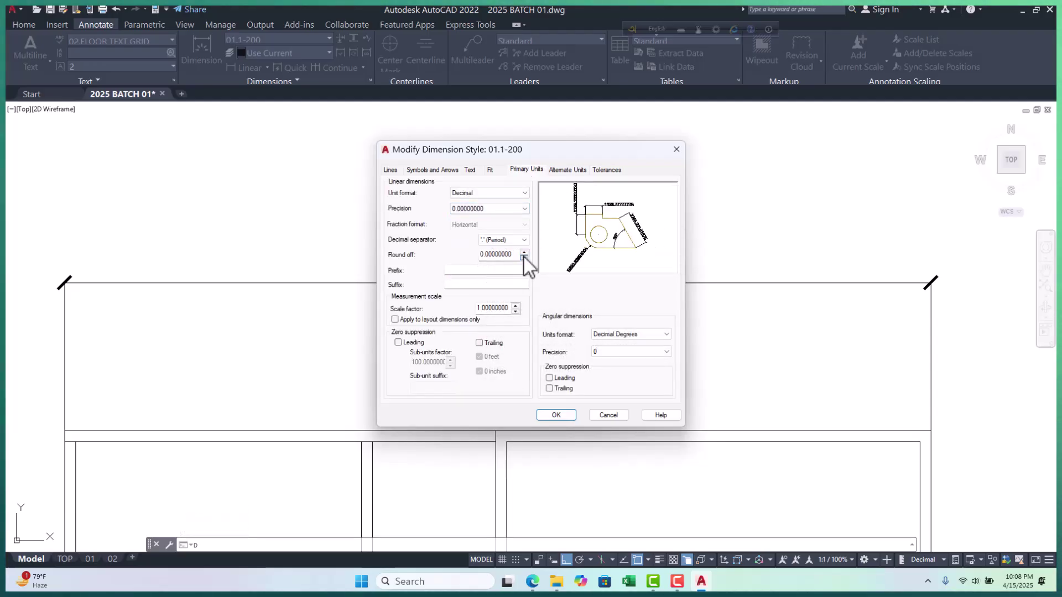
pyautogui.click(555, 416)
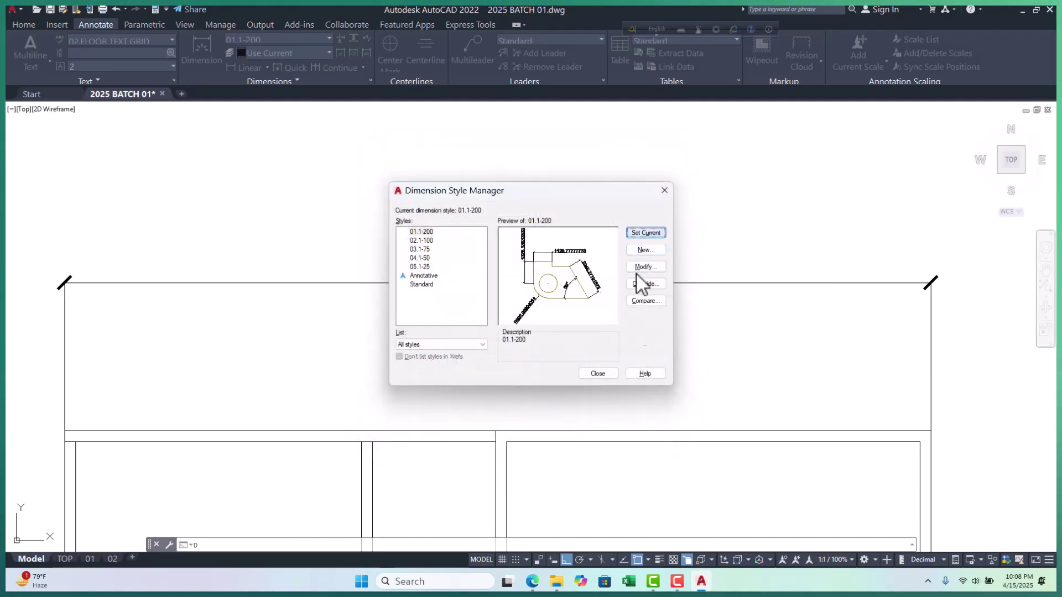
pyautogui.click(596, 372)
# Examine the decimals of the overall width dimension above the redrawn plan
pyautogui.scroll(4, 460, 288)
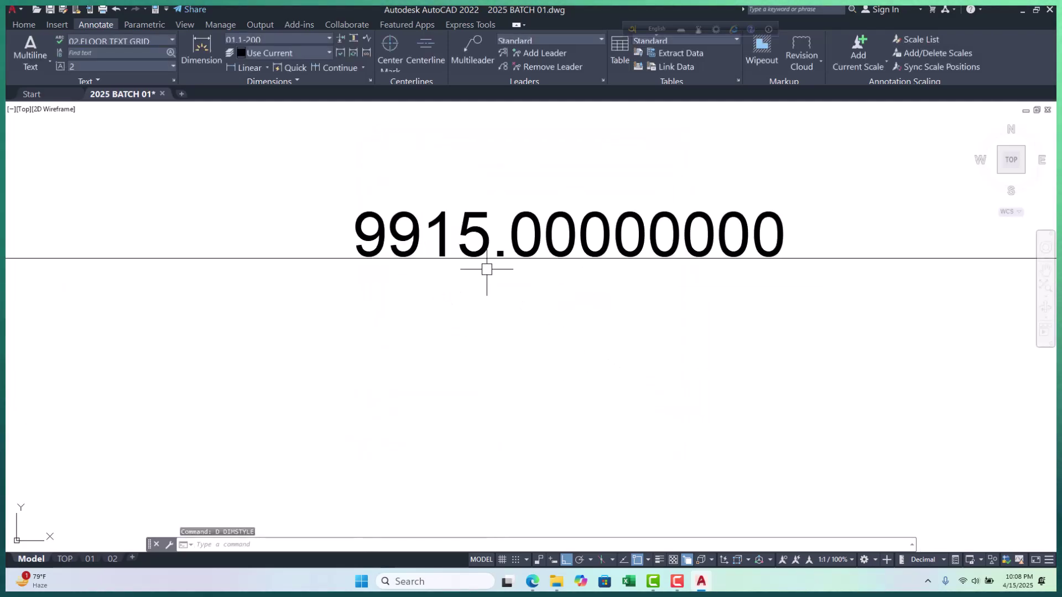
pyautogui.scroll(-5, 529, 230)
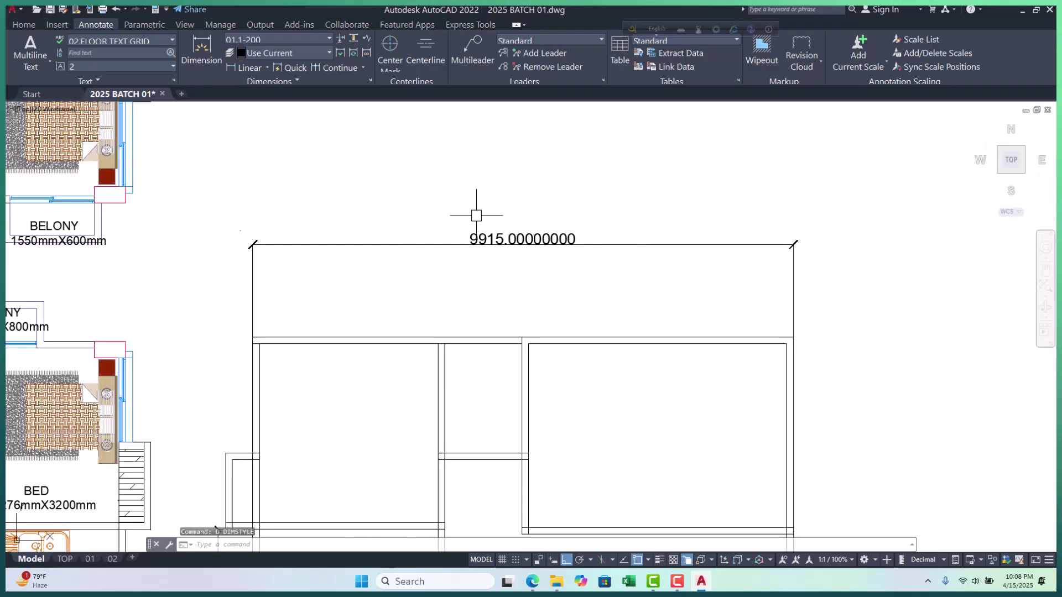
pyautogui.scroll(-4, 490, 224)
pyautogui.scroll(8, 409, 271)
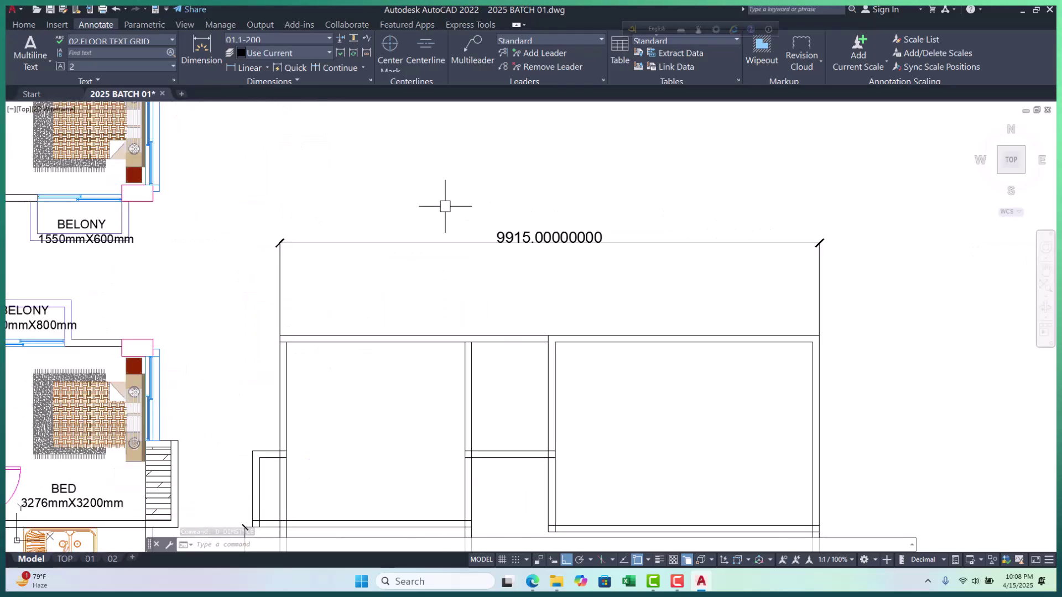
pyautogui.moveTo(541, 230); pyautogui.dragTo(528, 231, button='middle')
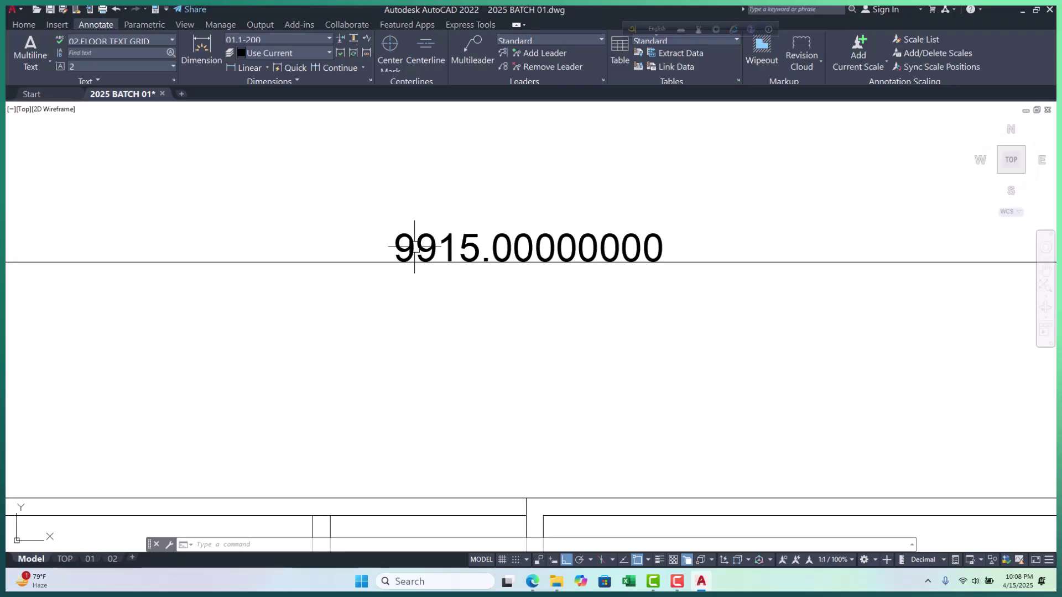
pyautogui.scroll(-1, 516, 246)
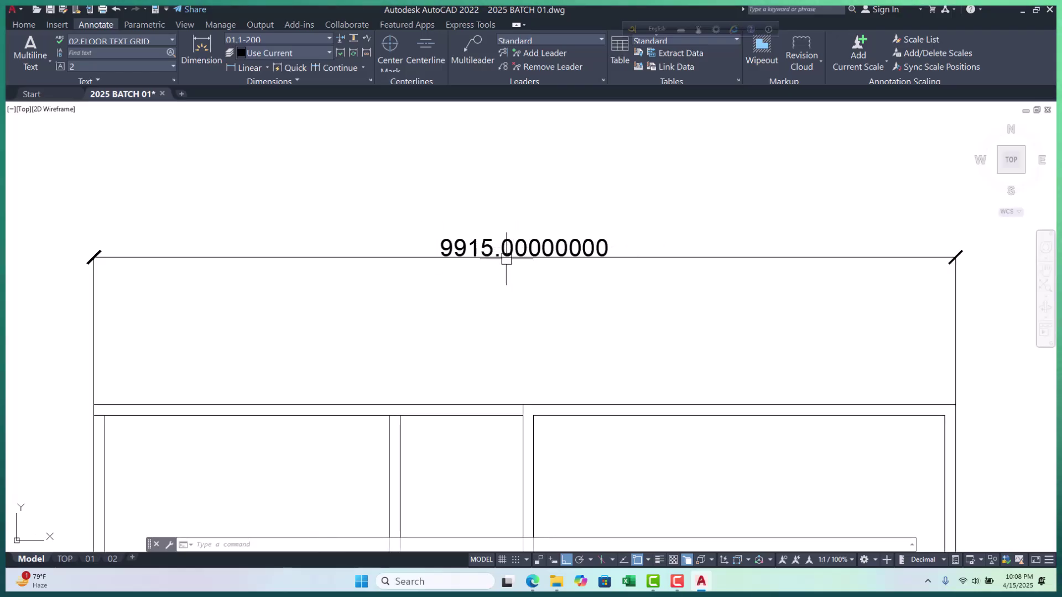
pyautogui.scroll(3, 486, 246)
pyautogui.scroll(-2, 568, 266)
pyautogui.scroll(2, 568, 265)
pyautogui.scroll(-5, 542, 249)
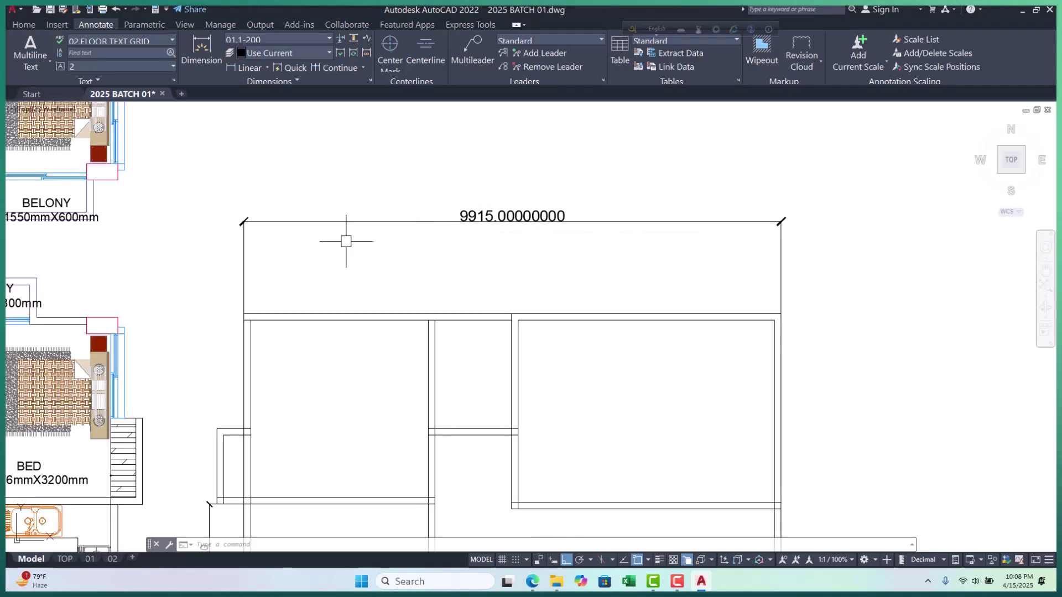
pyautogui.scroll(-2, 353, 238)
pyautogui.press('Escape')
pyautogui.press('Escape')
pyautogui.press('Escape')
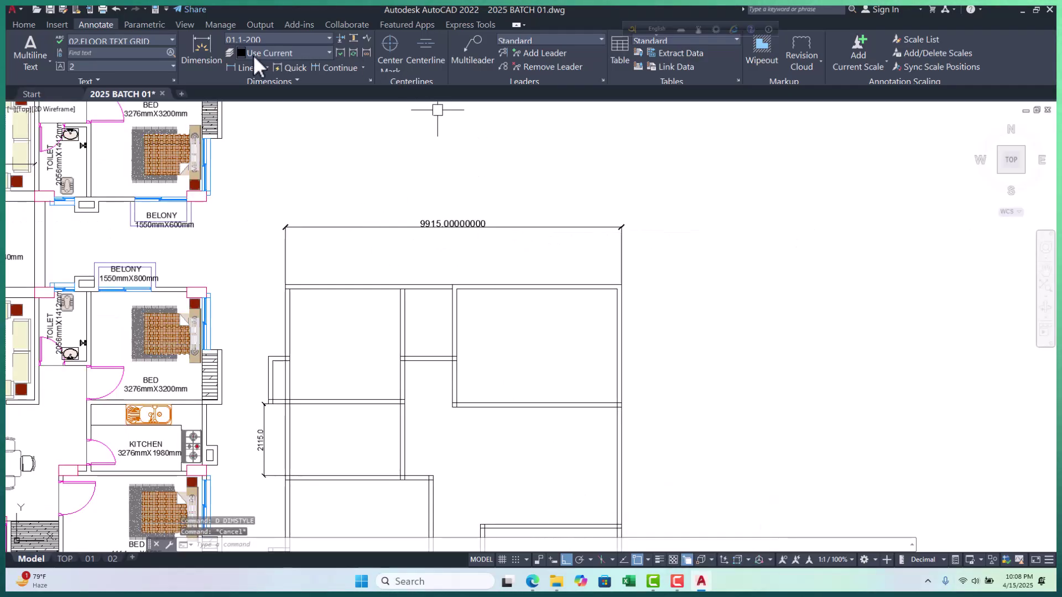
# Add a vertical linear dimension for the clear depth of the redrawn plan's upper-right room
pyautogui.click(242, 68)
pyautogui.scroll(3, 520, 309)
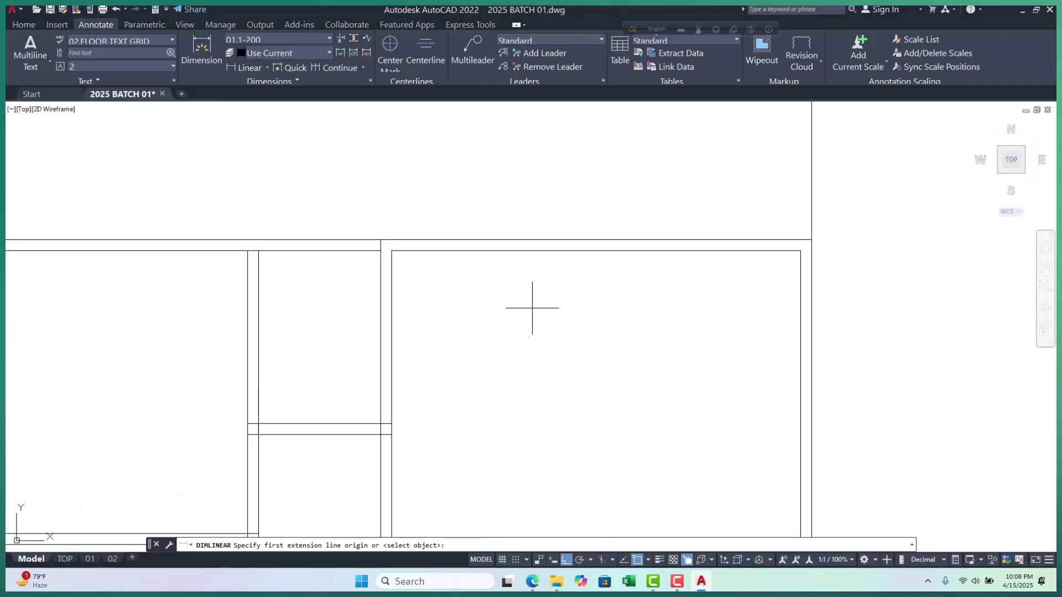
pyautogui.click(558, 249)
pyautogui.scroll(-3, 561, 303)
pyautogui.scroll(3, 557, 367)
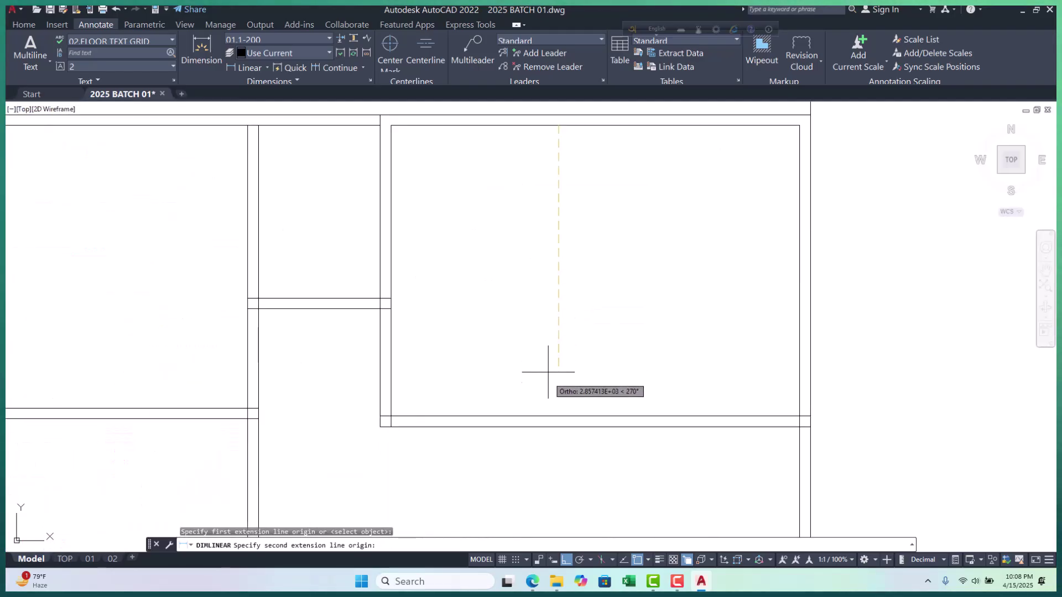
pyautogui.click(558, 417)
pyautogui.click(604, 332)
pyautogui.scroll(-3, 605, 331)
pyautogui.scroll(3, 553, 266)
pyautogui.scroll(2, 486, 256)
# Dimension the clear width of the kitchen between its inner wall faces in the redrawn plan
pyautogui.press('Return')
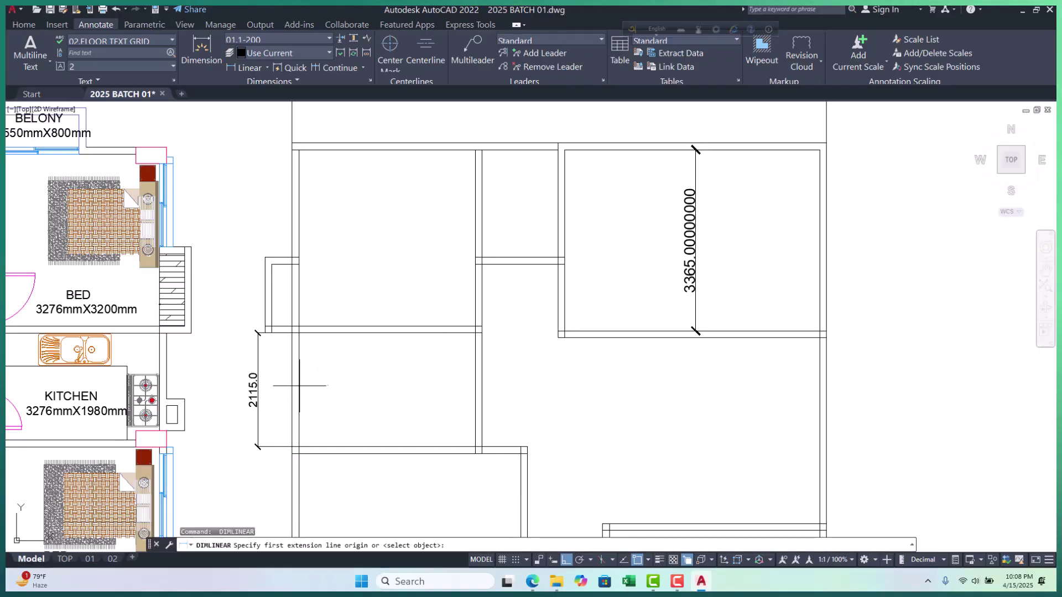
pyautogui.scroll(4, 283, 406)
pyautogui.click(324, 375)
pyautogui.scroll(-4, 346, 387)
pyautogui.click(519, 379)
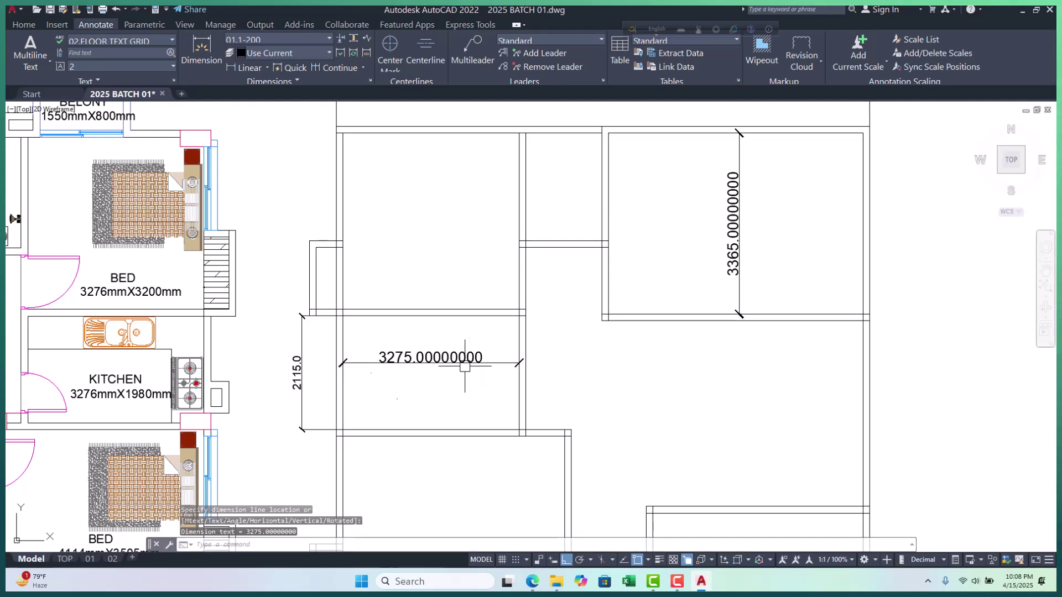
pyautogui.click(468, 363)
pyautogui.scroll(4, 399, 218)
pyautogui.scroll(-7, 553, 310)
pyautogui.scroll(3, 510, 245)
# Dimension the clear width of the open dining area from the kitchen's wall to the right-hand outer wall
pyautogui.press('Return')
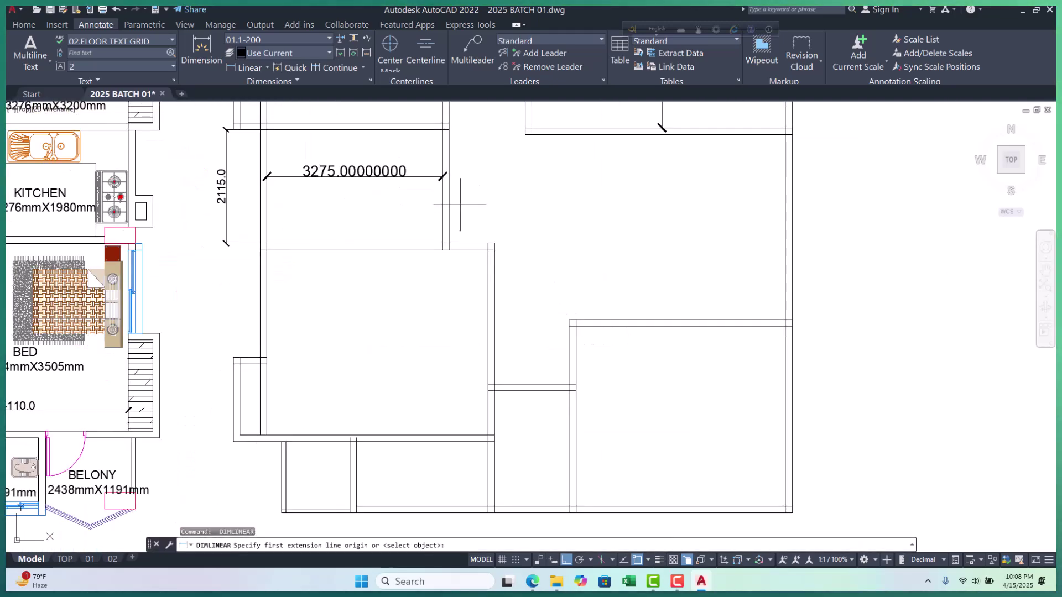
pyautogui.click(449, 204)
pyautogui.click(785, 203)
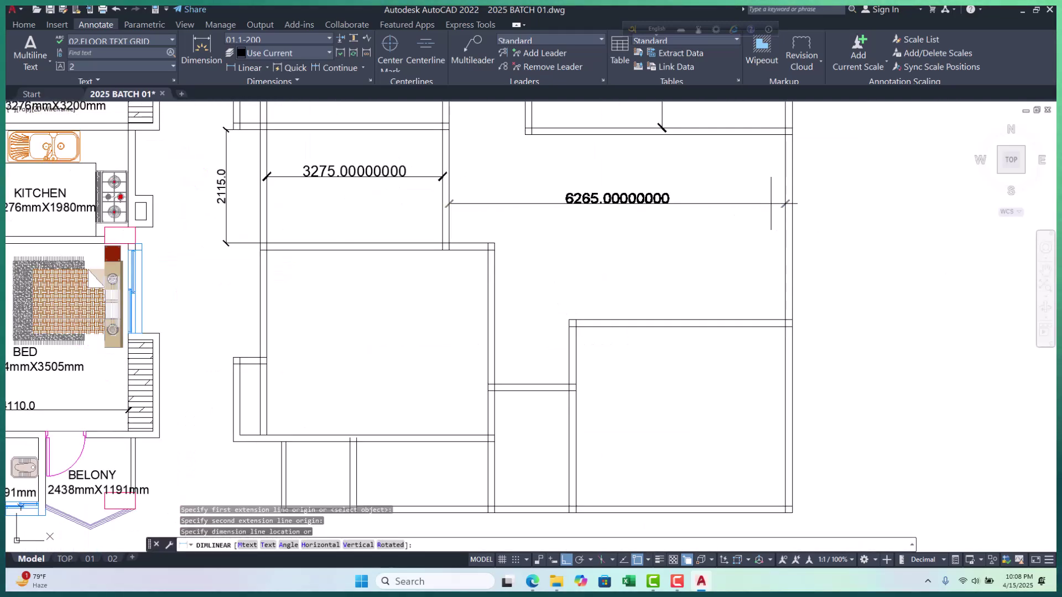
pyautogui.click(718, 204)
pyautogui.scroll(-4, 718, 208)
pyautogui.scroll(4, 606, 235)
# Add a vertical linear dimension for the clear depth of the lower-right bedroom
pyautogui.press('Return')
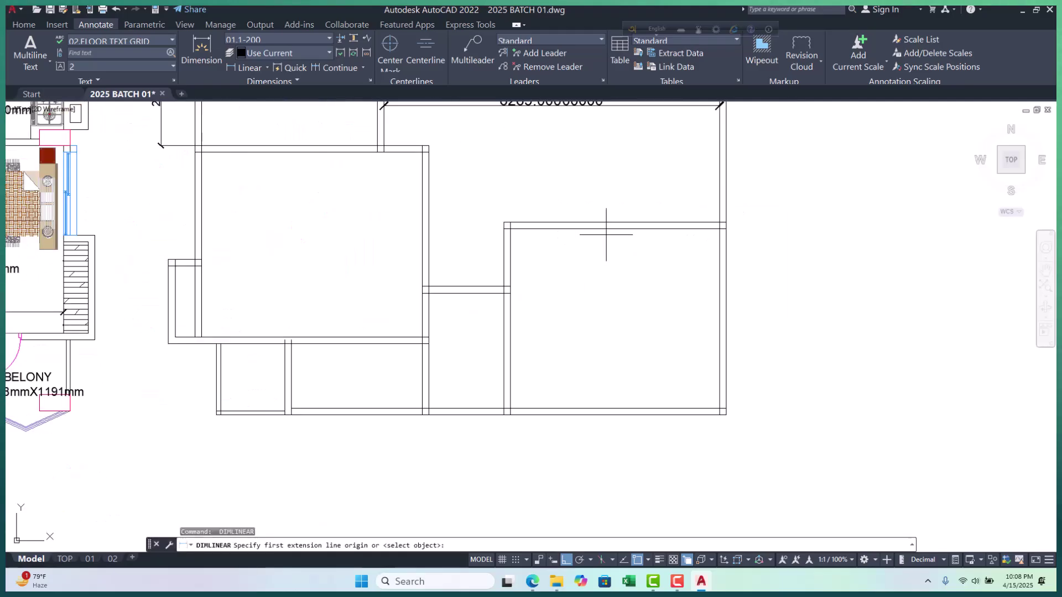
pyautogui.click(606, 228)
pyautogui.click(608, 410)
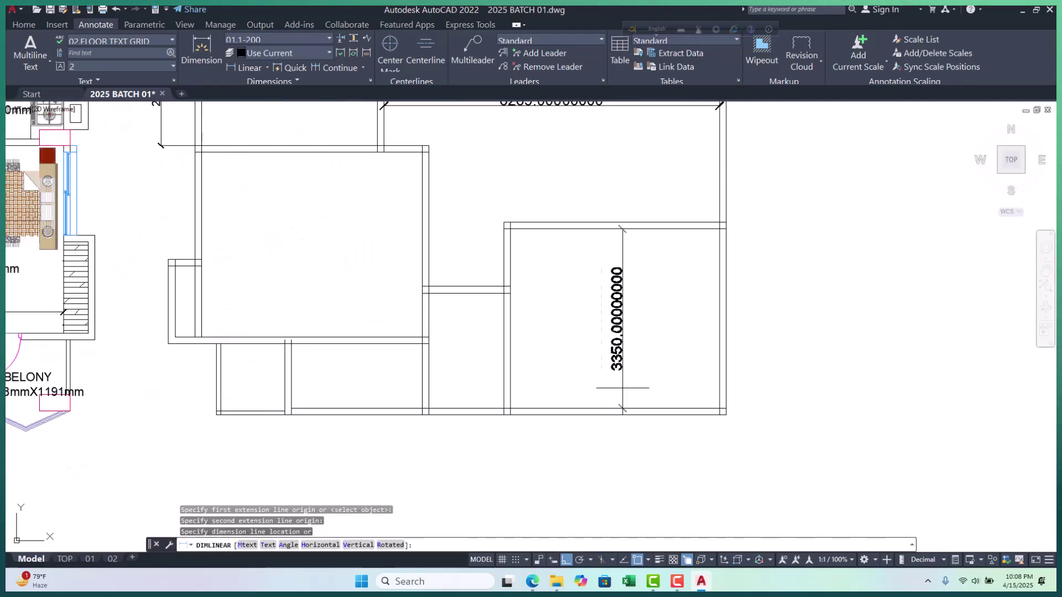
pyautogui.click(635, 384)
pyautogui.scroll(-4, 658, 374)
pyautogui.scroll(4, 547, 282)
# Dimension the clear width of the bedroom below the kitchen between its inner wall faces
pyautogui.press('Return')
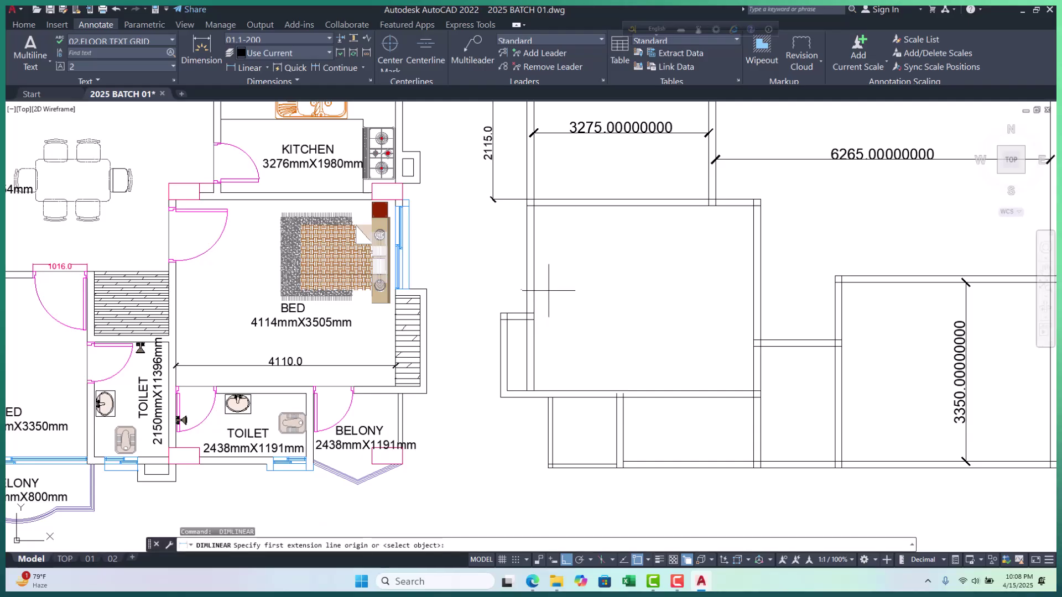
pyautogui.click(533, 287)
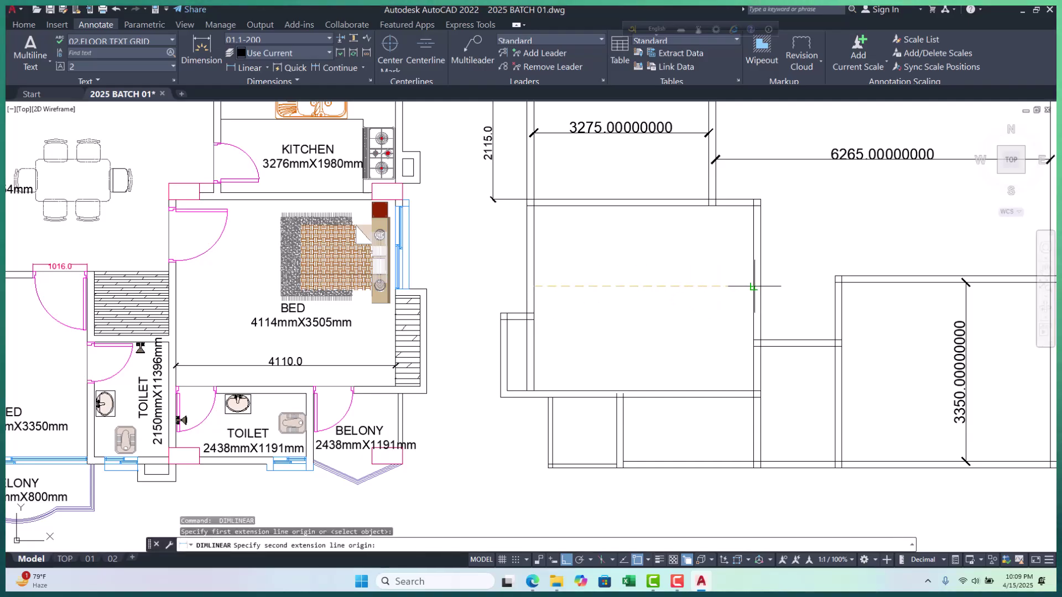
pyautogui.click(753, 288)
pyautogui.click(684, 274)
pyautogui.scroll(-4, 684, 274)
pyautogui.scroll(4, 604, 292)
# Add a vertical linear dimension for the clear depth of the toilet strip below the lower-left bedroom
pyautogui.press('Return')
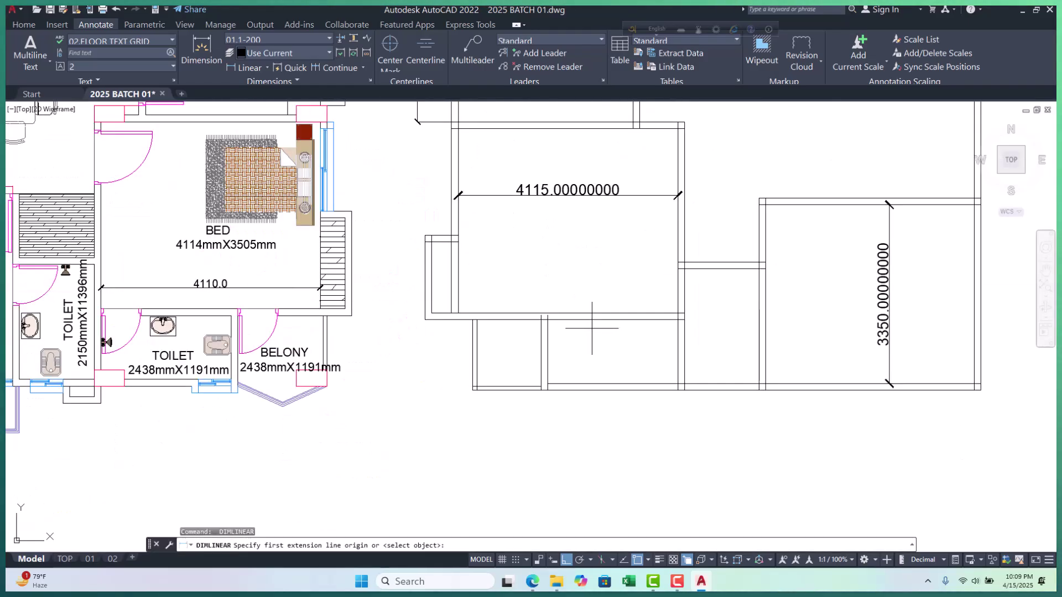
pyautogui.click(605, 321)
pyautogui.click(606, 383)
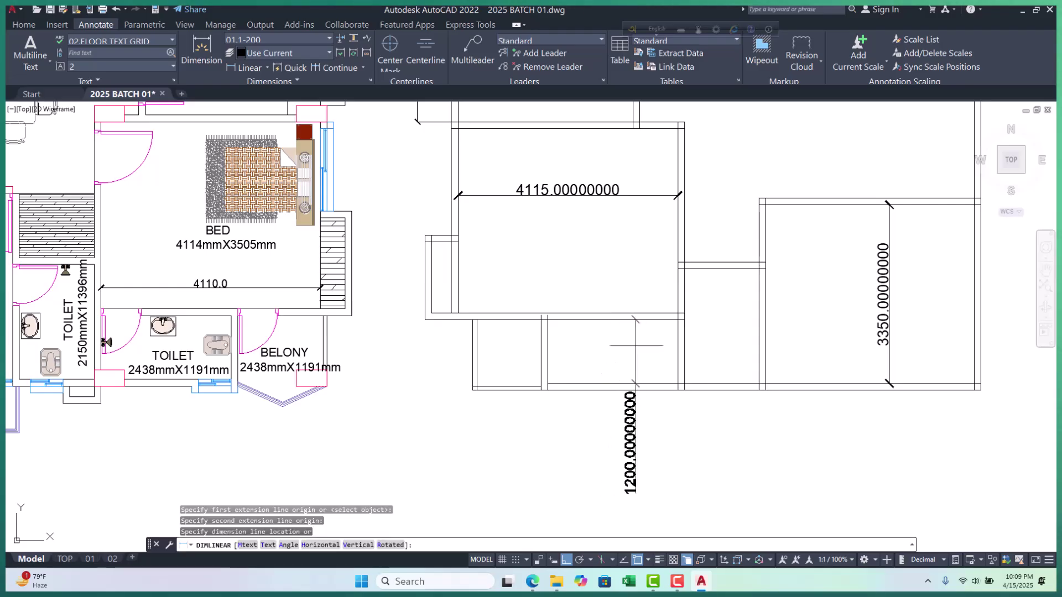
pyautogui.click(629, 354)
pyautogui.scroll(-5, 499, 338)
pyautogui.scroll(5, 460, 192)
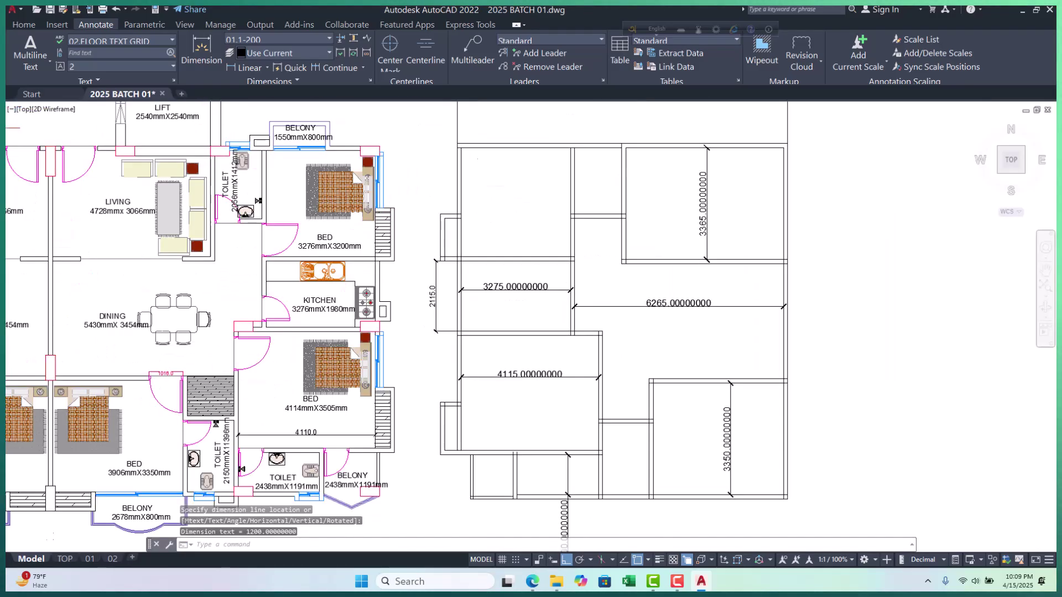
# Dimension the clear width of the upper-left bedroom between its inner wall faces and save the drawing
pyautogui.press('Return')
pyautogui.click(451, 191)
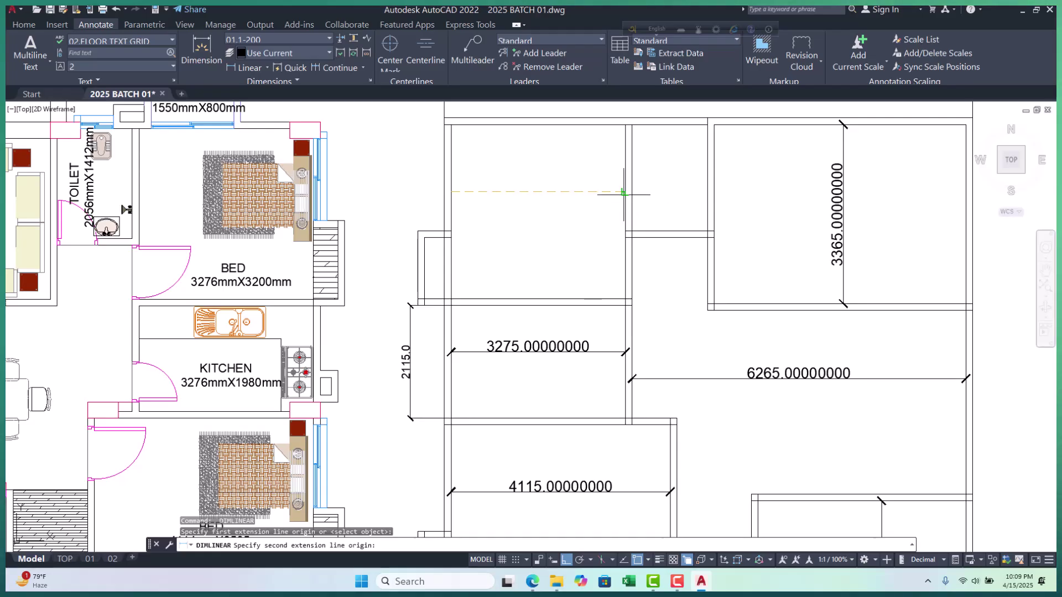
pyautogui.click(626, 194)
pyautogui.click(585, 216)
pyautogui.press('Escape')
pyautogui.press('Escape')
pyautogui.scroll(-5, 585, 217)
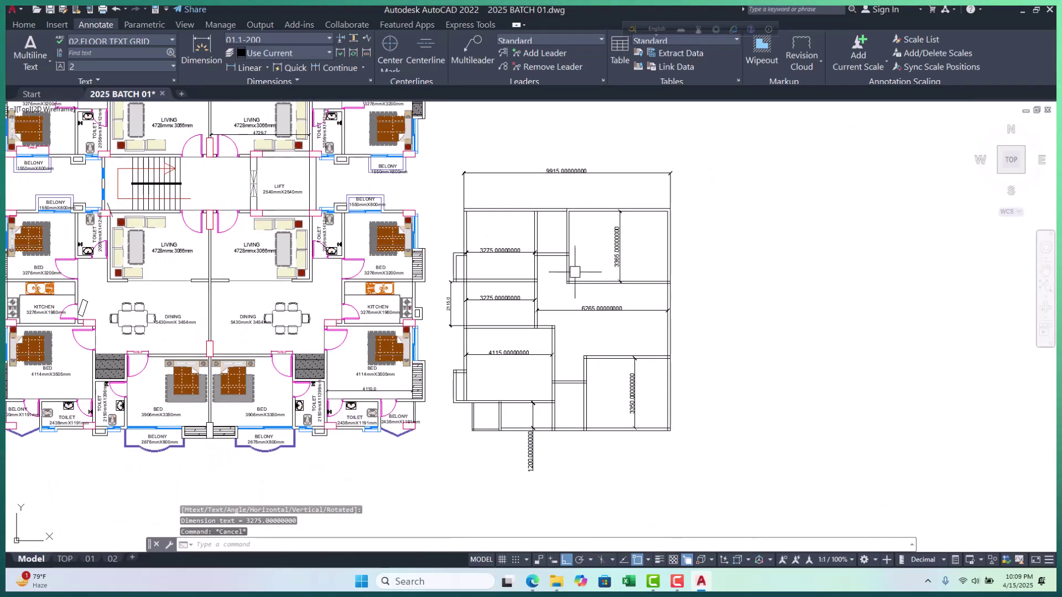
pyautogui.scroll(5, 547, 155)
pyautogui.press('Escape')
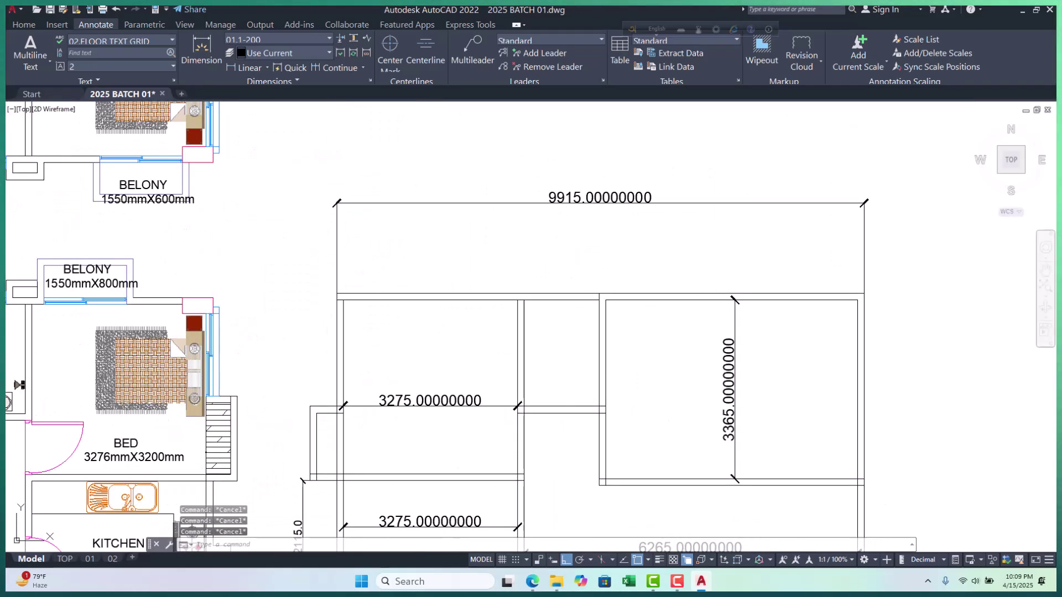
pyautogui.hotkey('ctrl', 's')
# Look over the room dimensions across the redrawn plan
pyautogui.scroll(-4, 529, 233)
pyautogui.scroll(1, 631, 288)
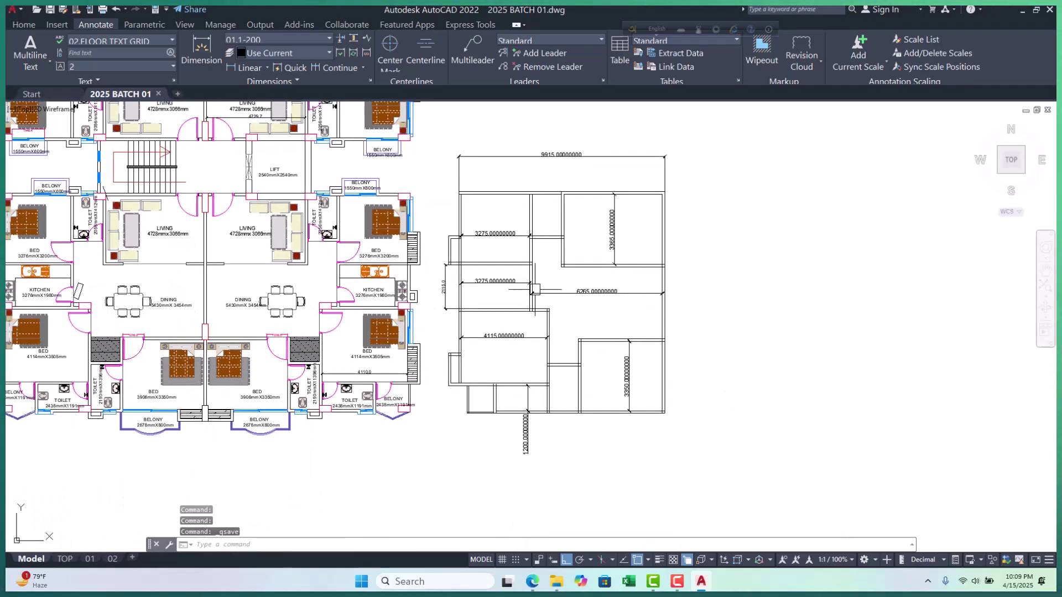
pyautogui.scroll(4, 535, 289)
pyautogui.moveTo(545, 284); pyautogui.dragTo(552, 284, button='middle')
pyautogui.scroll(-4, 552, 284)
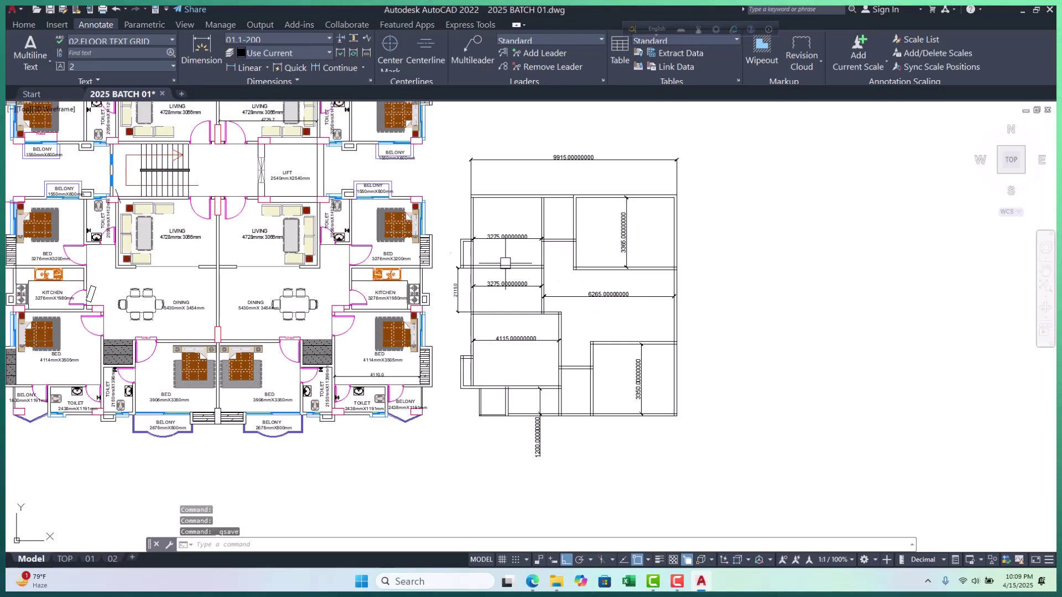
pyautogui.scroll(2, 480, 260)
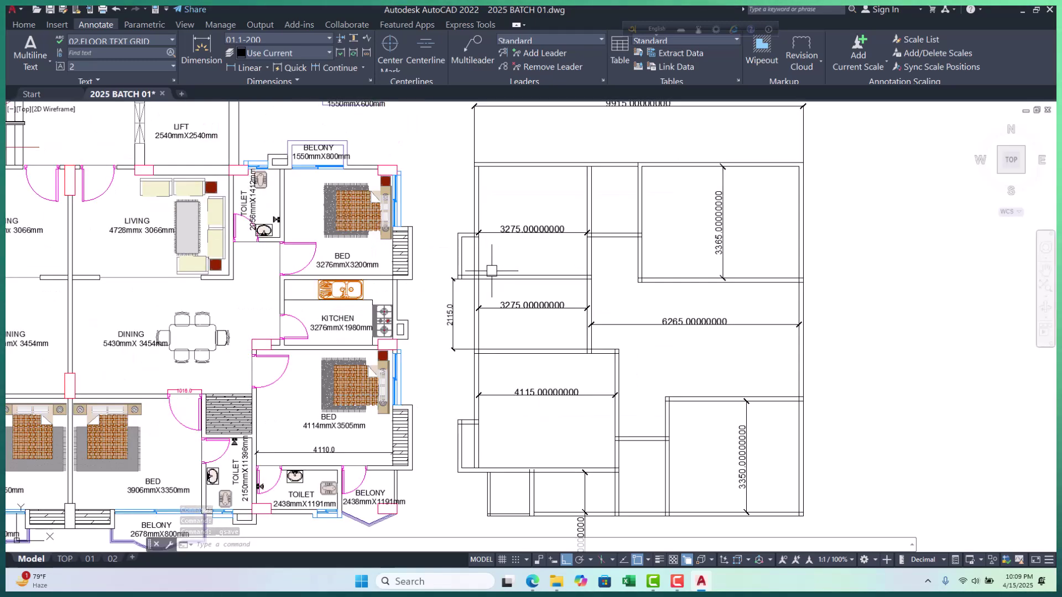
pyautogui.moveTo(491, 271); pyautogui.dragTo(492, 293, button='middle')
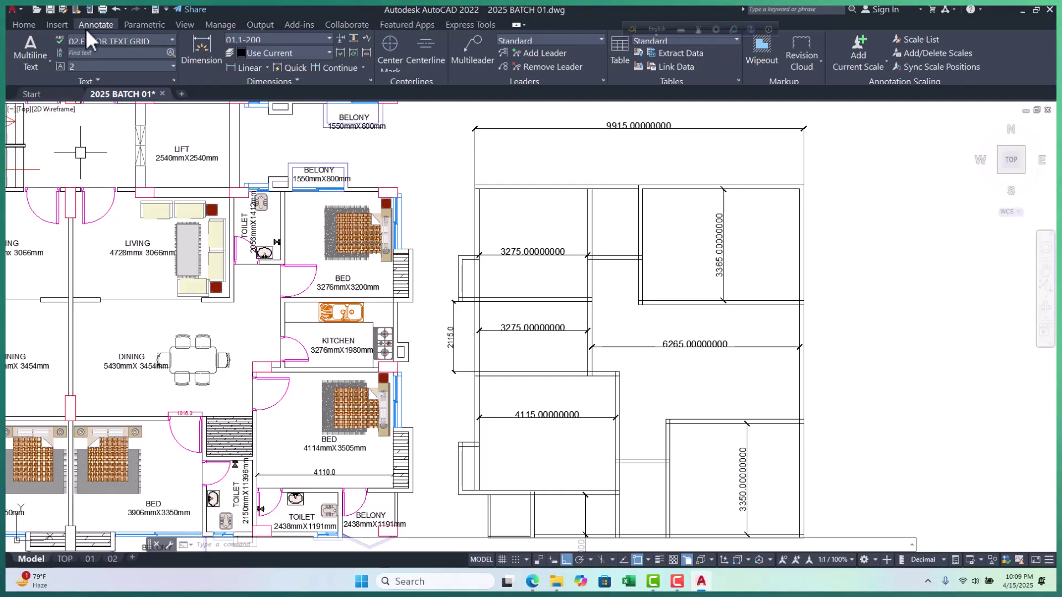
pyautogui.click(29, 24)
pyautogui.press('Escape')
pyautogui.press('Escape')
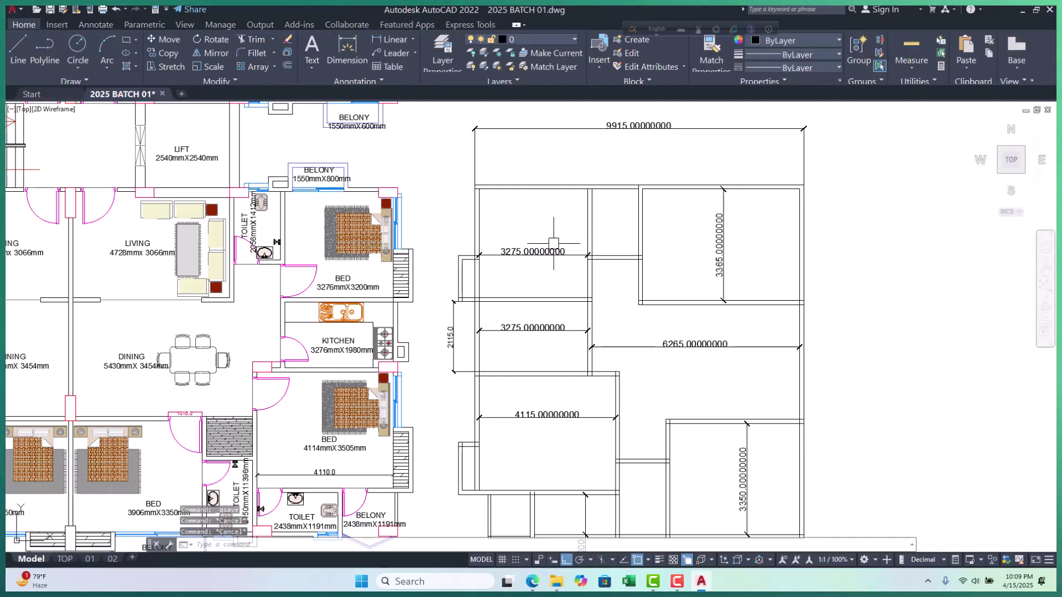
pyautogui.click(414, 41)
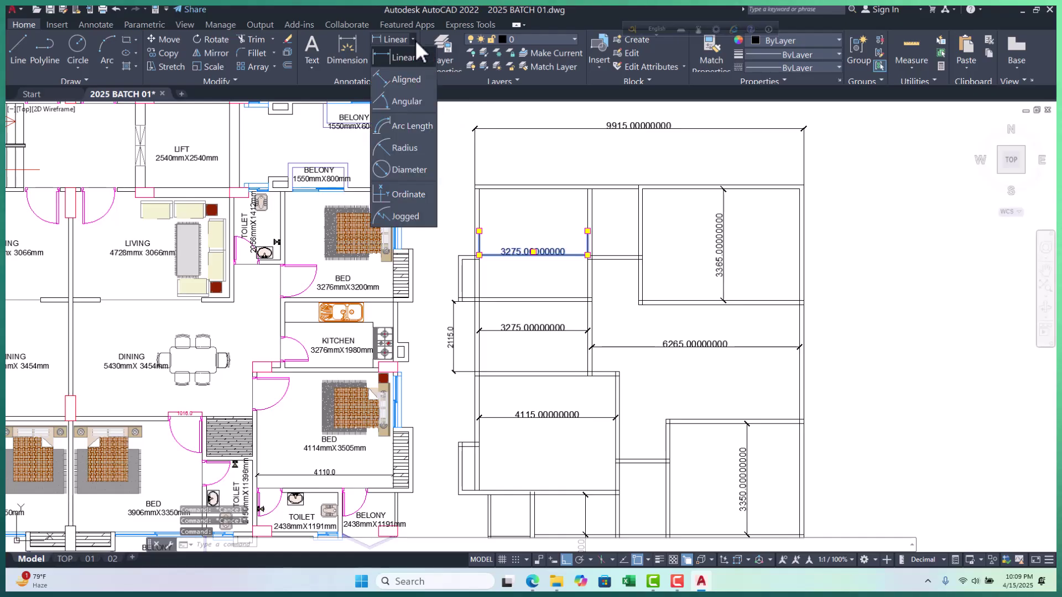
pyautogui.click(518, 153)
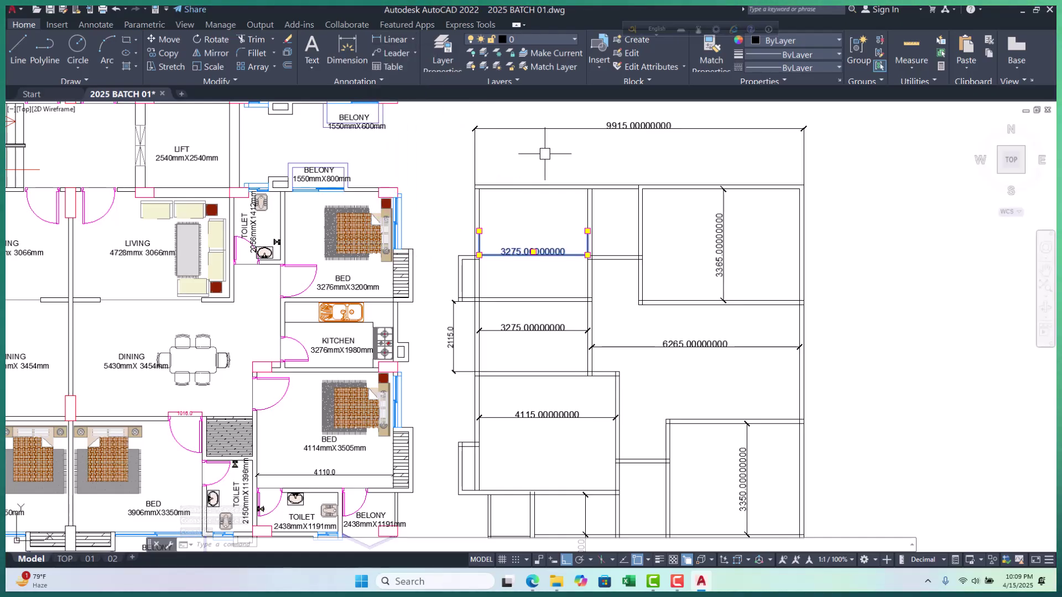
pyautogui.press('Escape')
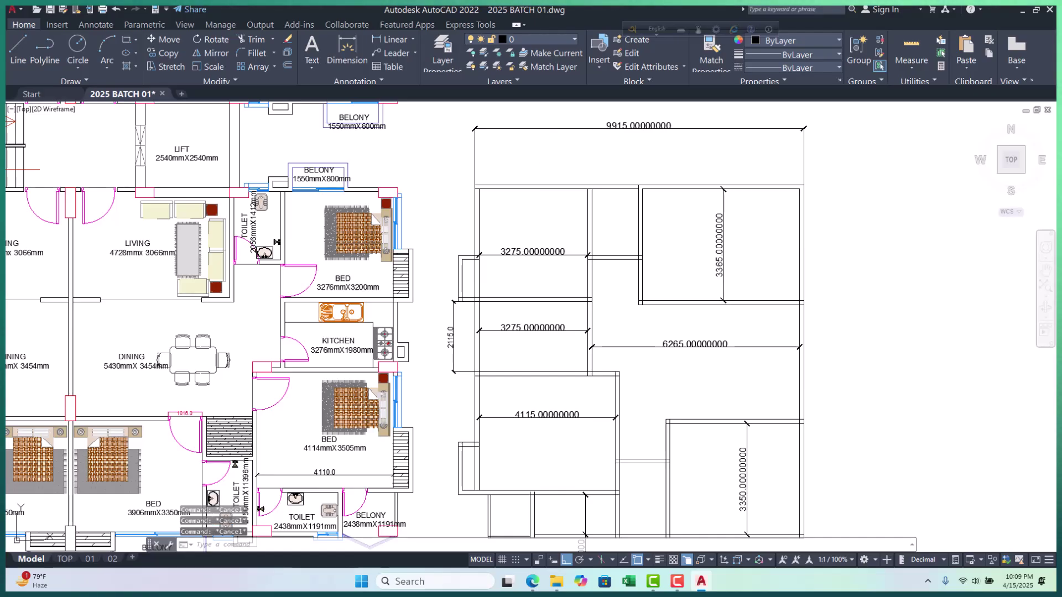
# Check the length type, precision and insertion scale in the drawing units settings without changing them
pyautogui.write('un')
pyautogui.press('Return')
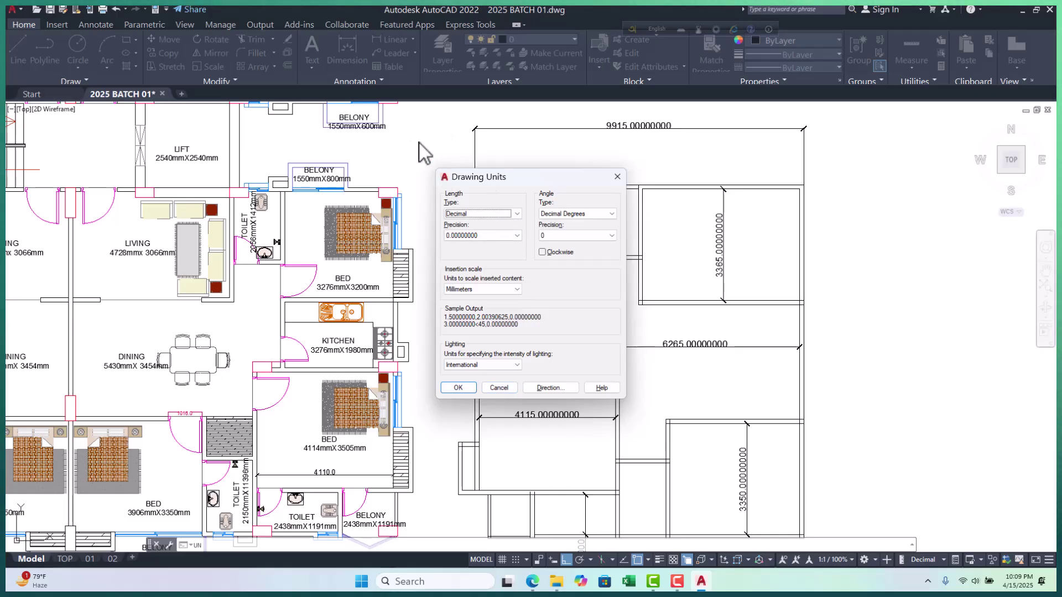
pyautogui.press('Escape')
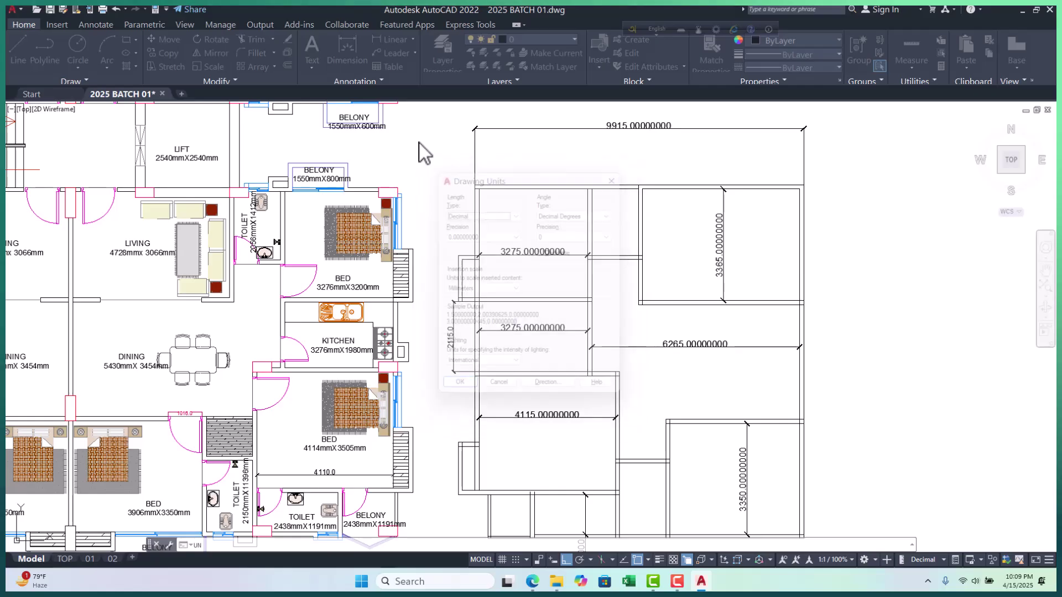
# Save the drawing with the whole redrawn plan in view
pyautogui.scroll(-5, 517, 250)
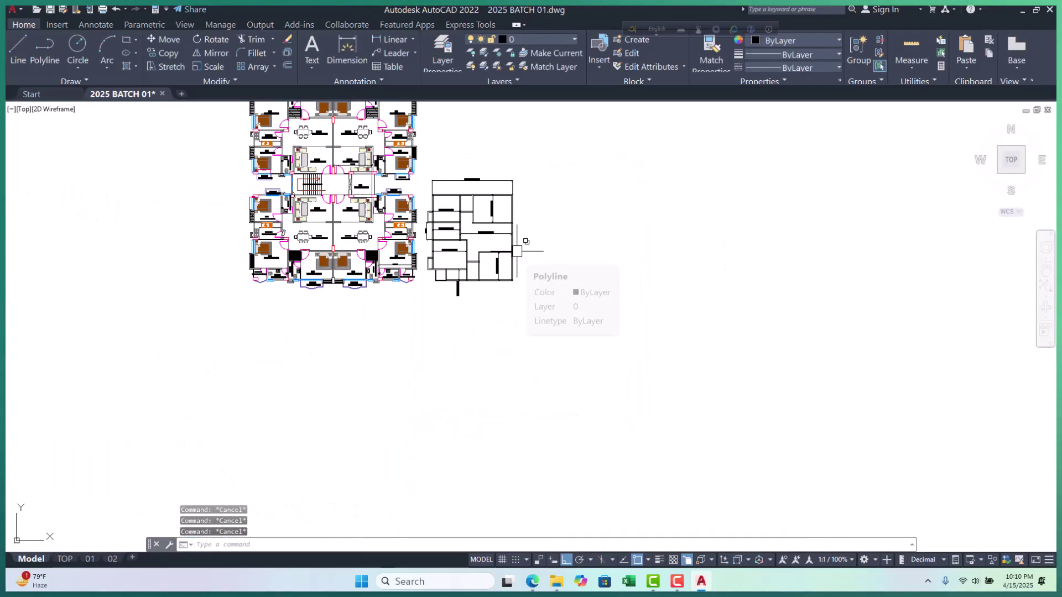
pyautogui.hotkey('ctrl', 's')
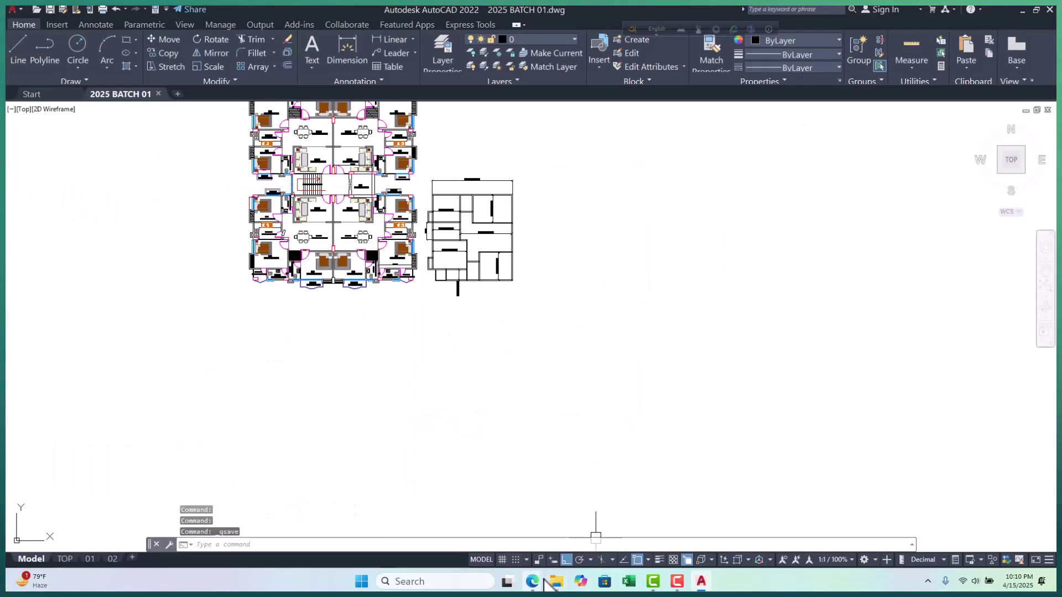
pyautogui.press('Escape')
# Examine the dimensioned rooms of the redrawn plan beside the original furnished floor plan
pyautogui.scroll(6, 447, 188)
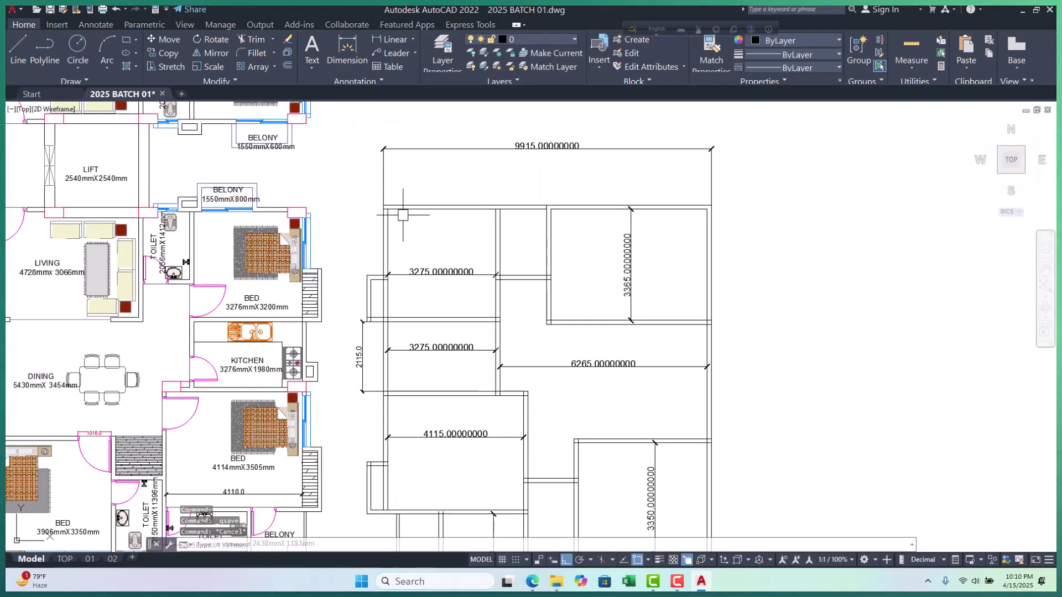
pyautogui.scroll(-5, 353, 200)
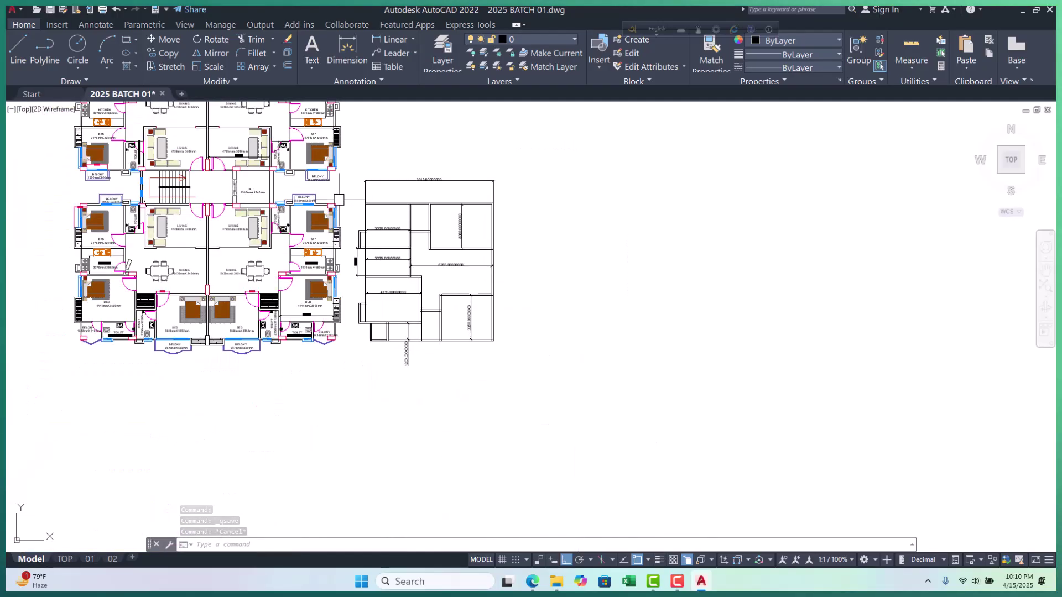
pyautogui.scroll(2, 380, 230)
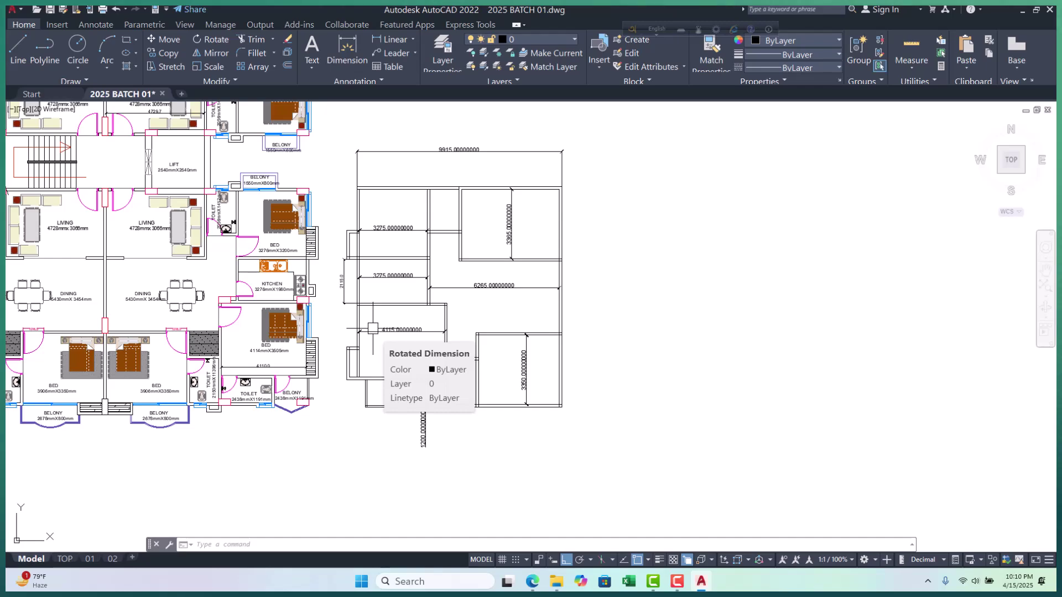
pyautogui.scroll(2, 382, 207)
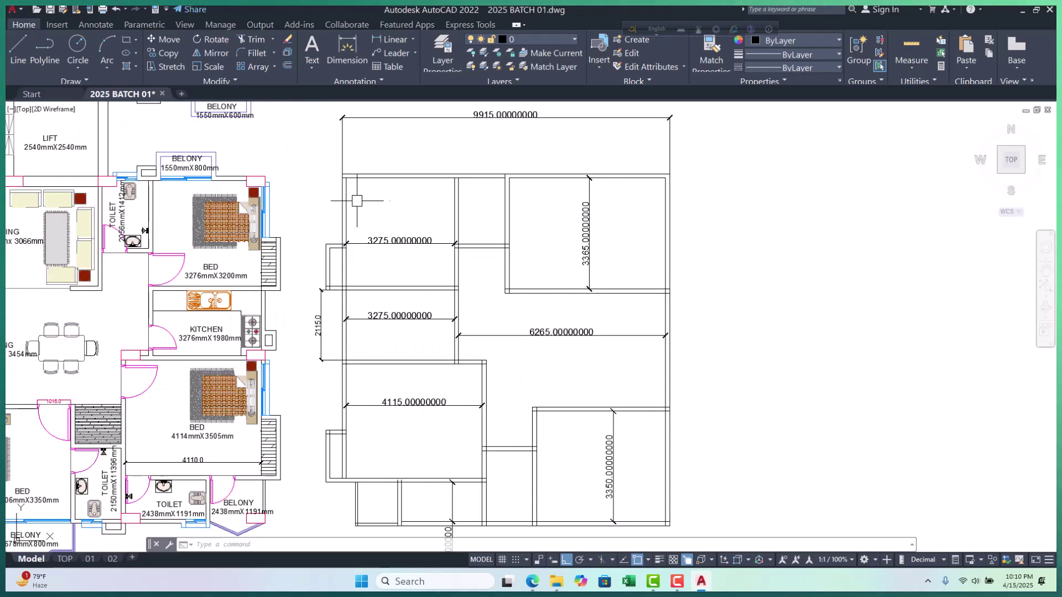
pyautogui.scroll(-2, 363, 201)
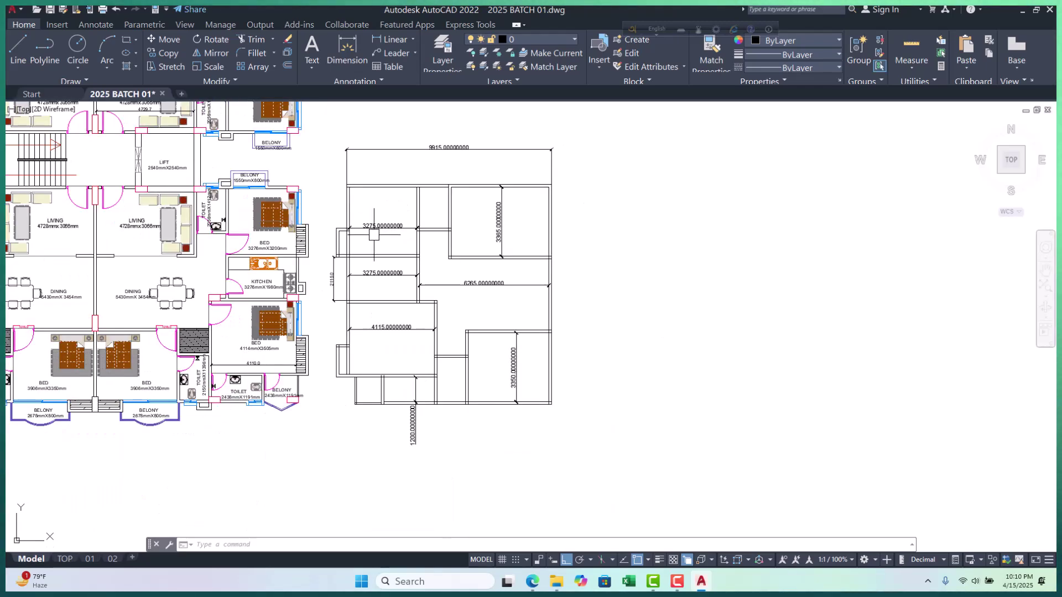
pyautogui.press('Escape')
pyautogui.press('Escape')
pyautogui.press('Escape')
pyautogui.press('Escape')
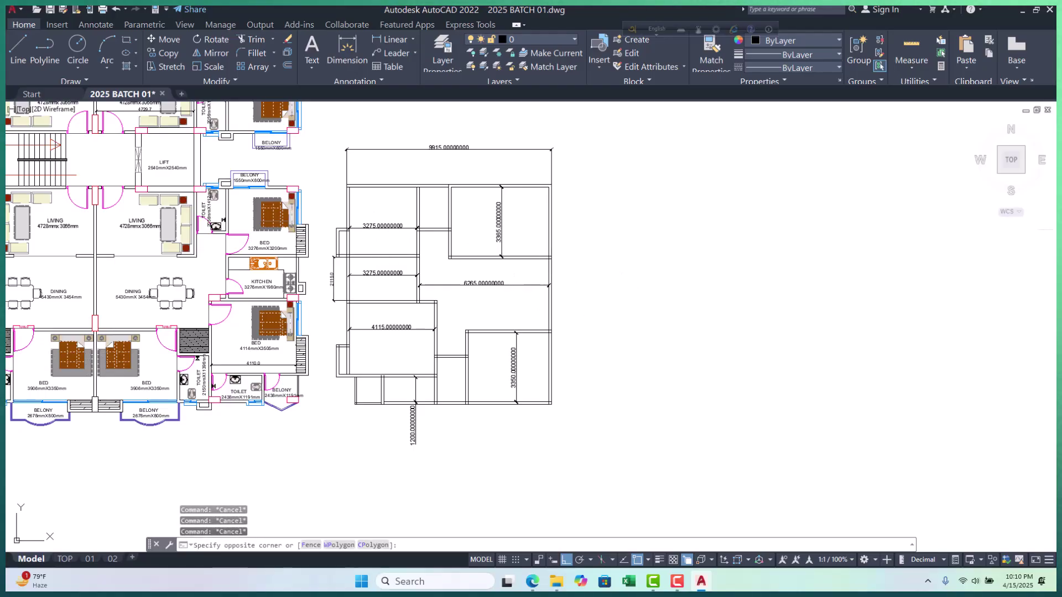
# Save the dimensioned drawing once more
pyautogui.hotkey('ctrl', 's')
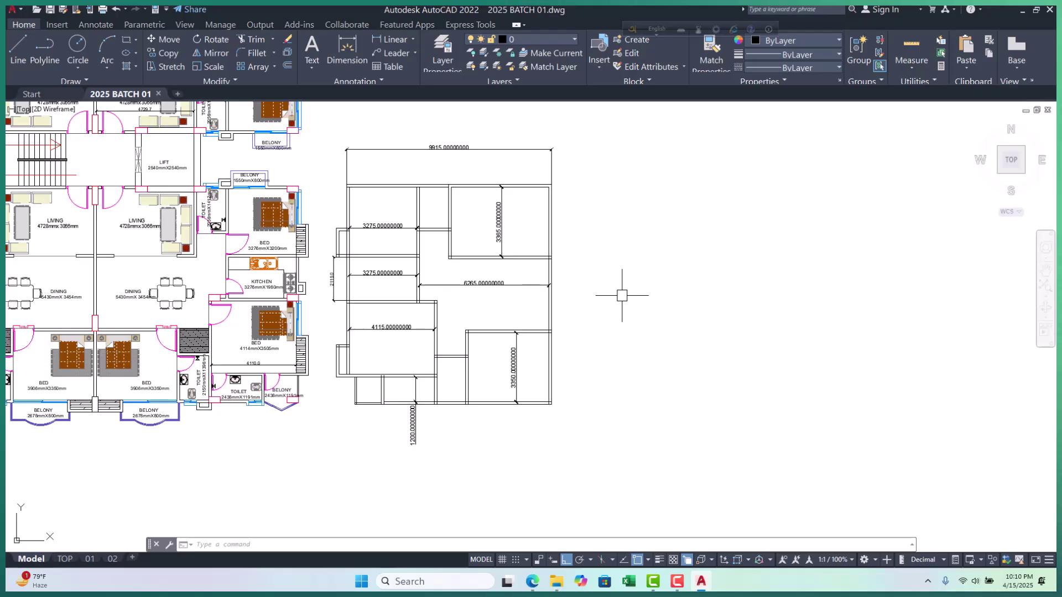
pyautogui.scroll(4, 250, 407)
pyautogui.scroll(-4, 331, 344)
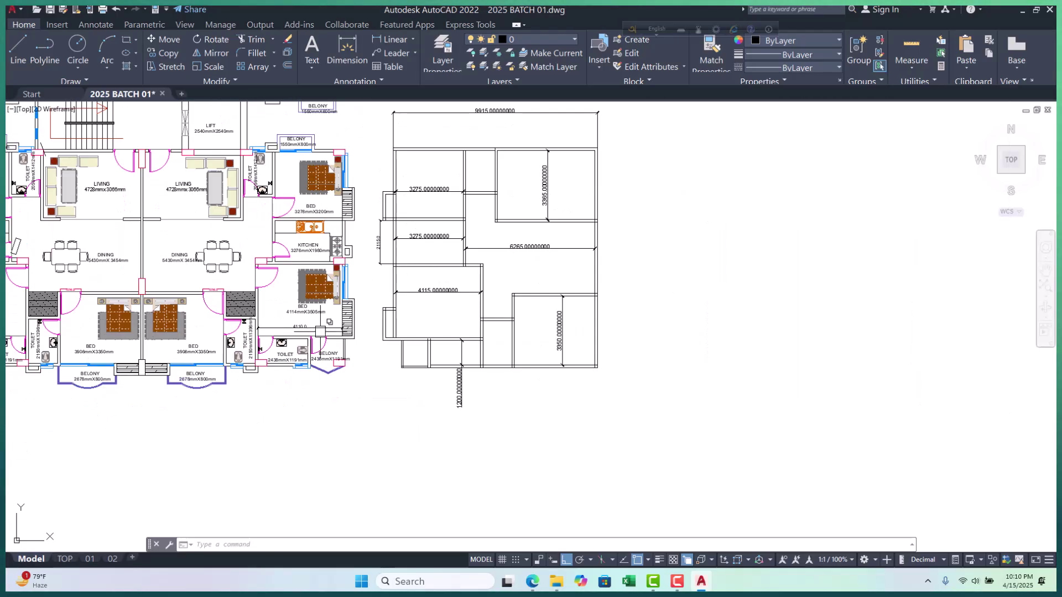